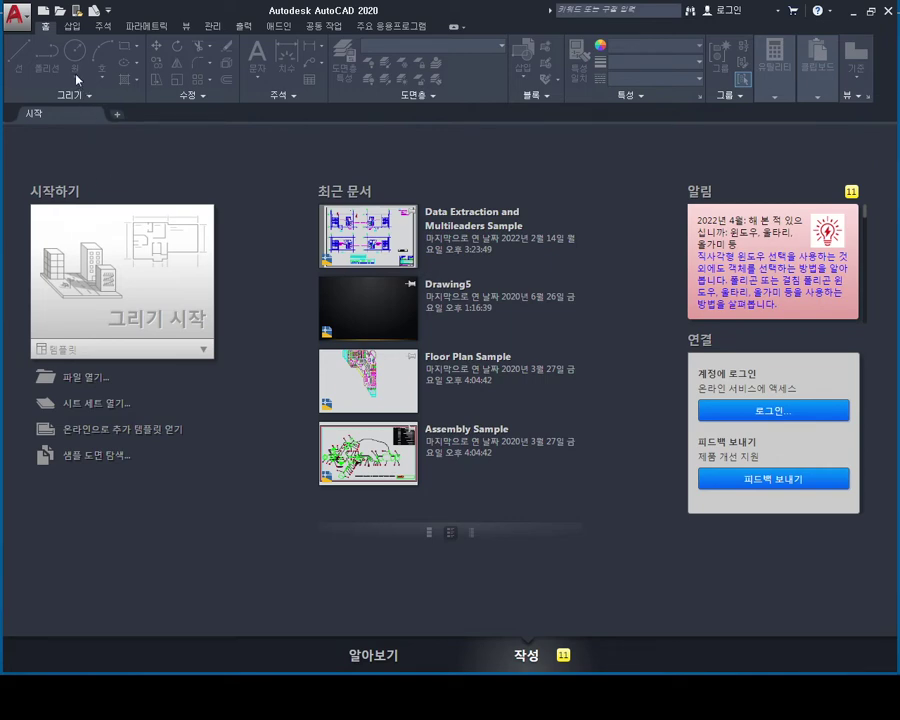
Start a new drawing from the A3.dwt template in the E:\CAD folder.
left_click(16, 16)
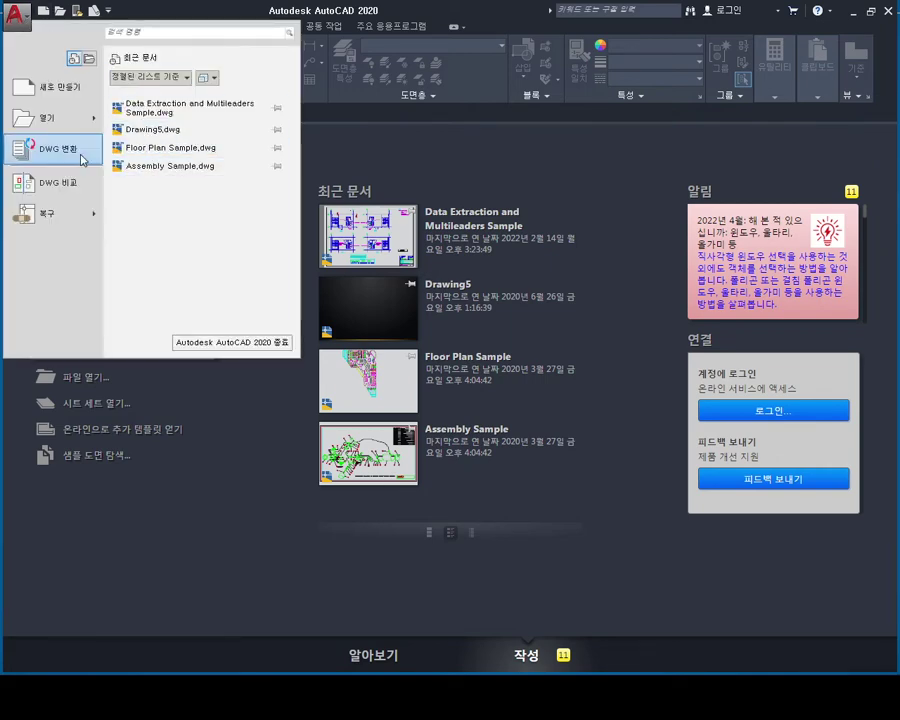
left_click(62, 90)
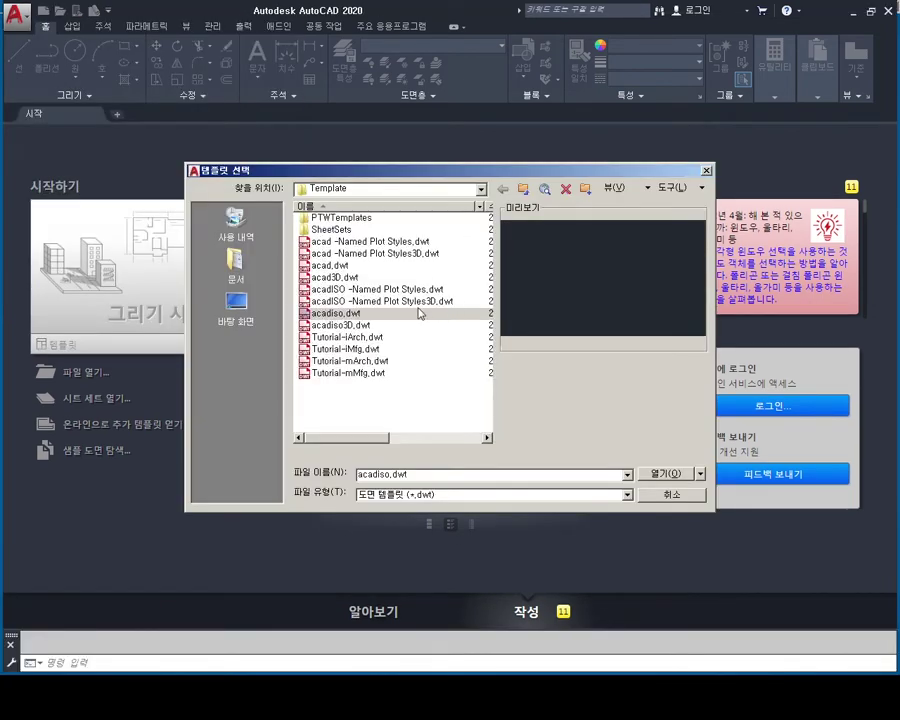
left_click(481, 189)
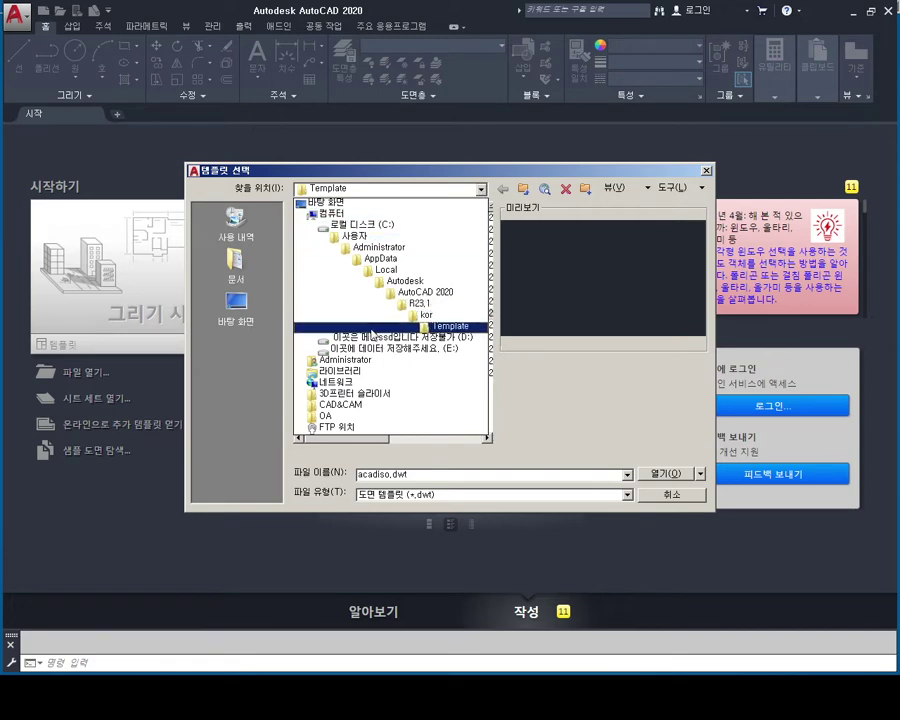
left_click(377, 337)
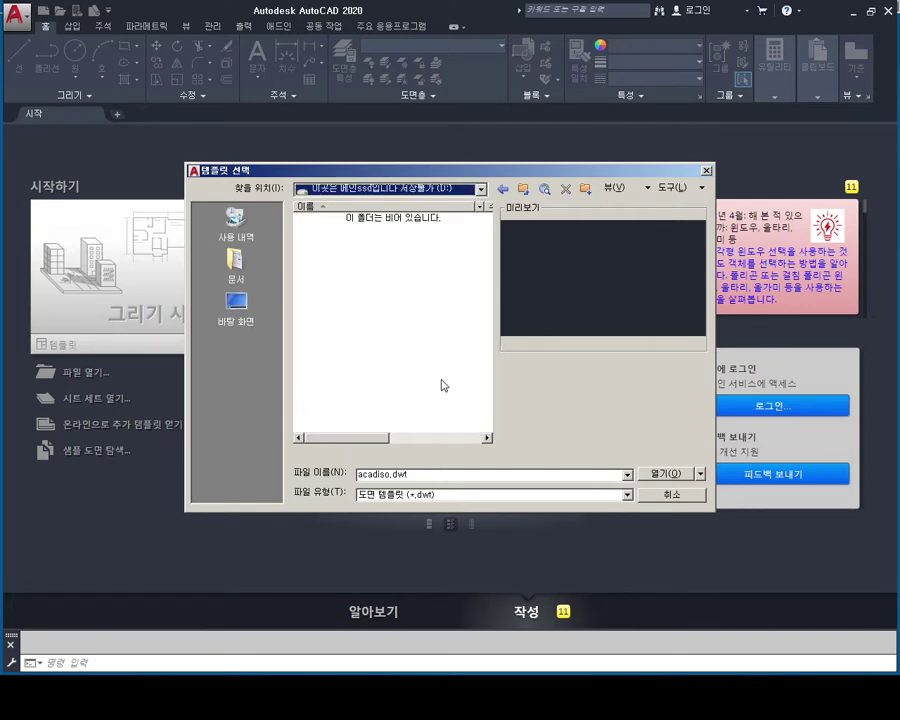
key("BackSpace")
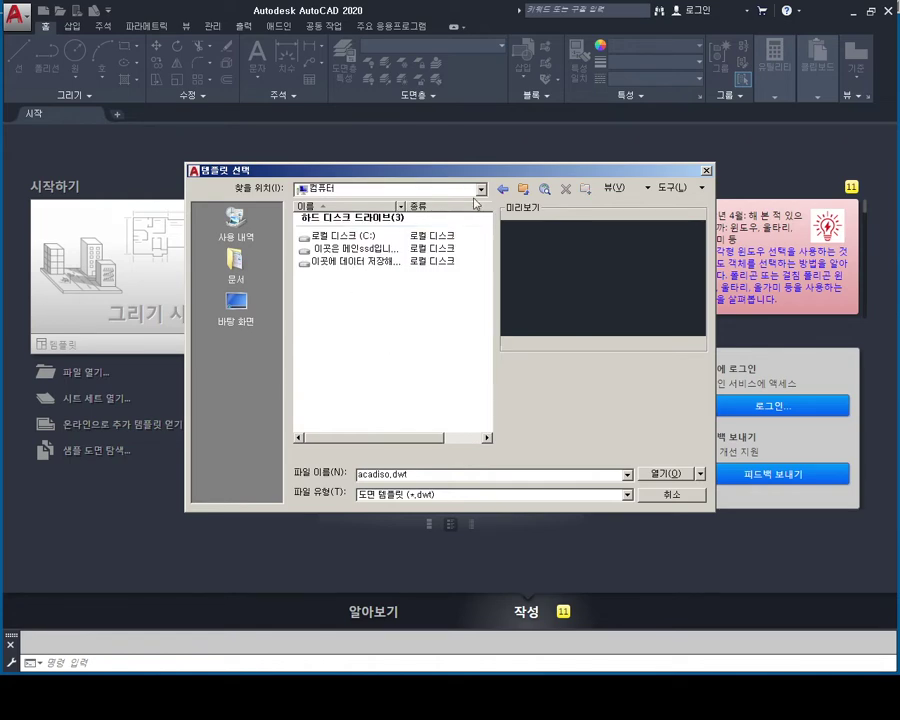
left_click(480, 189)
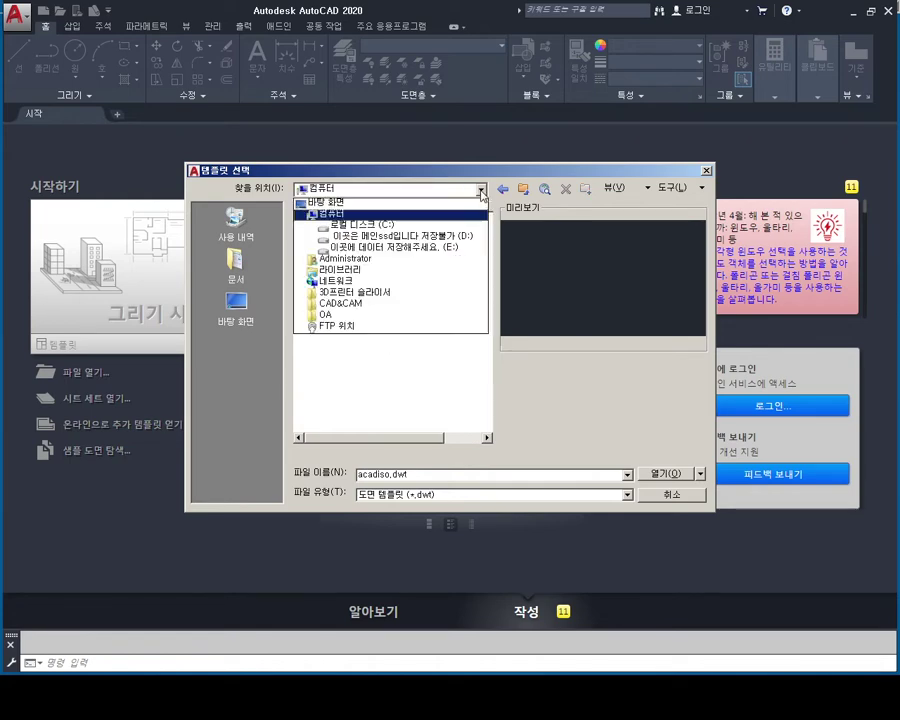
left_click(393, 248)
double_click(322, 230)
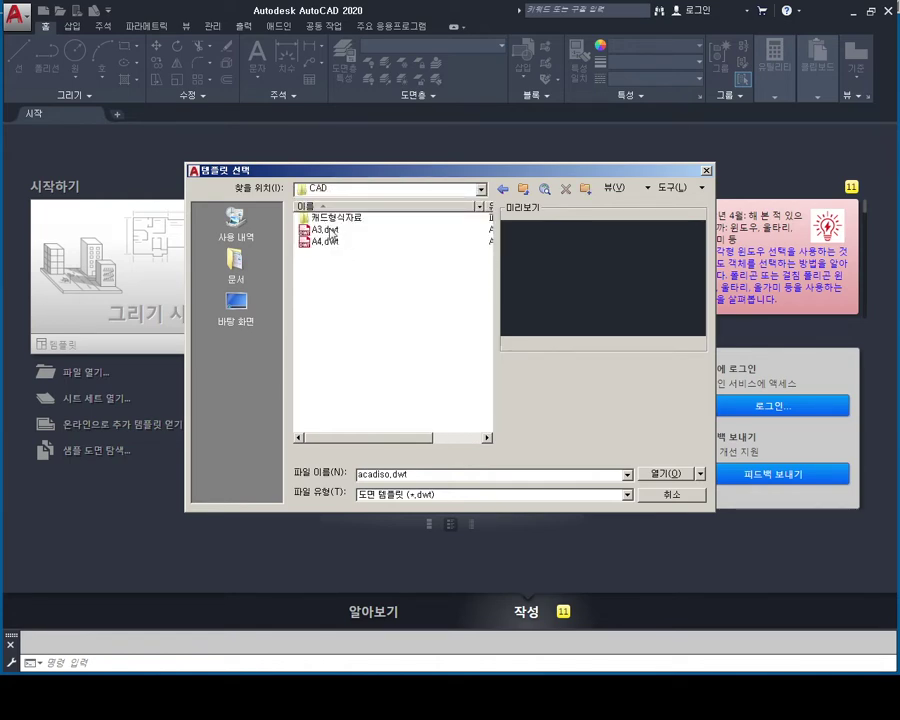
double_click(328, 231)
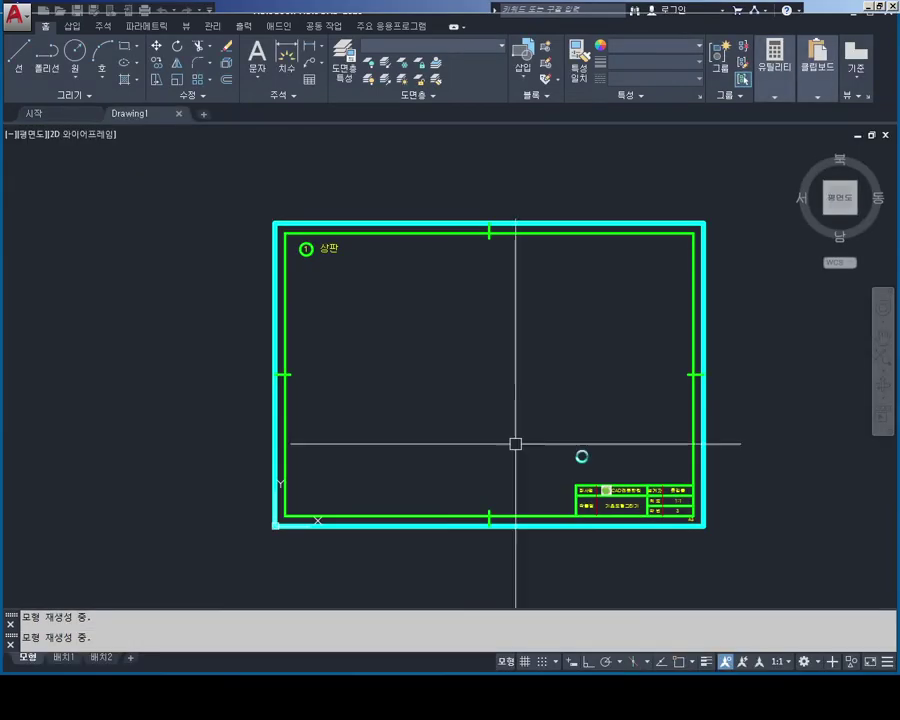
Zoom to the frame's upper-left corner and delete the 상판 label beside the circled 1.
middle_click_drag(634, 449, 582, 408)
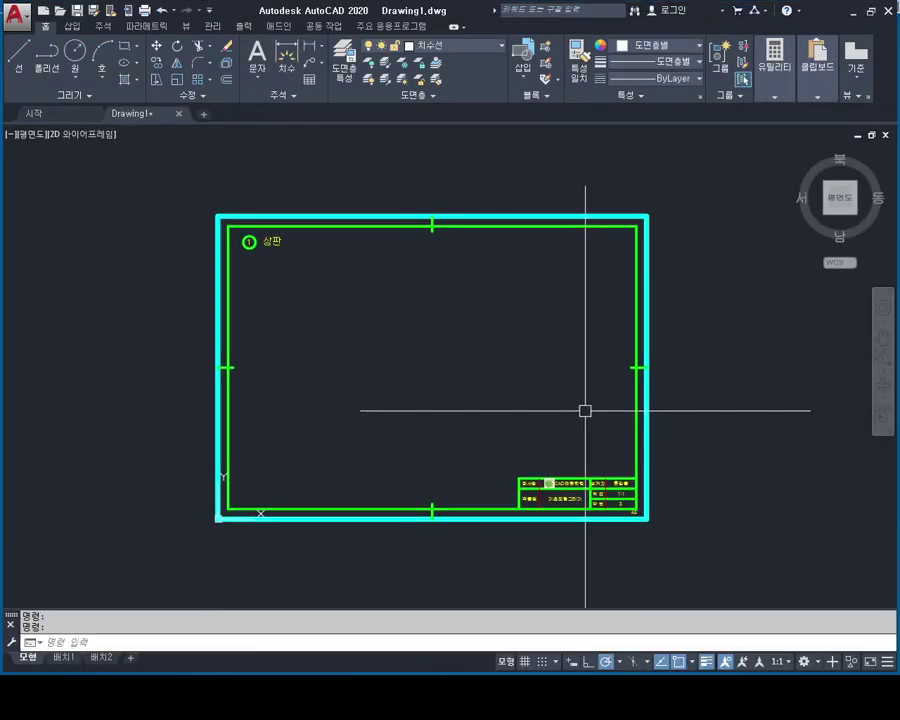
middle_click_drag(628, 444, 564, 414)
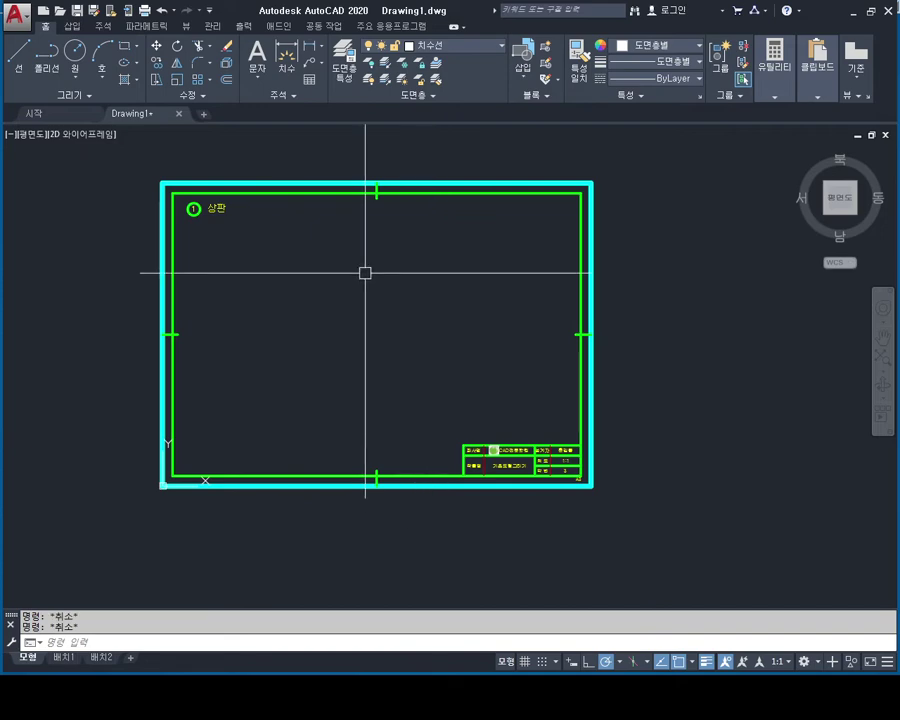
middle_click_drag(362, 270, 394, 283)
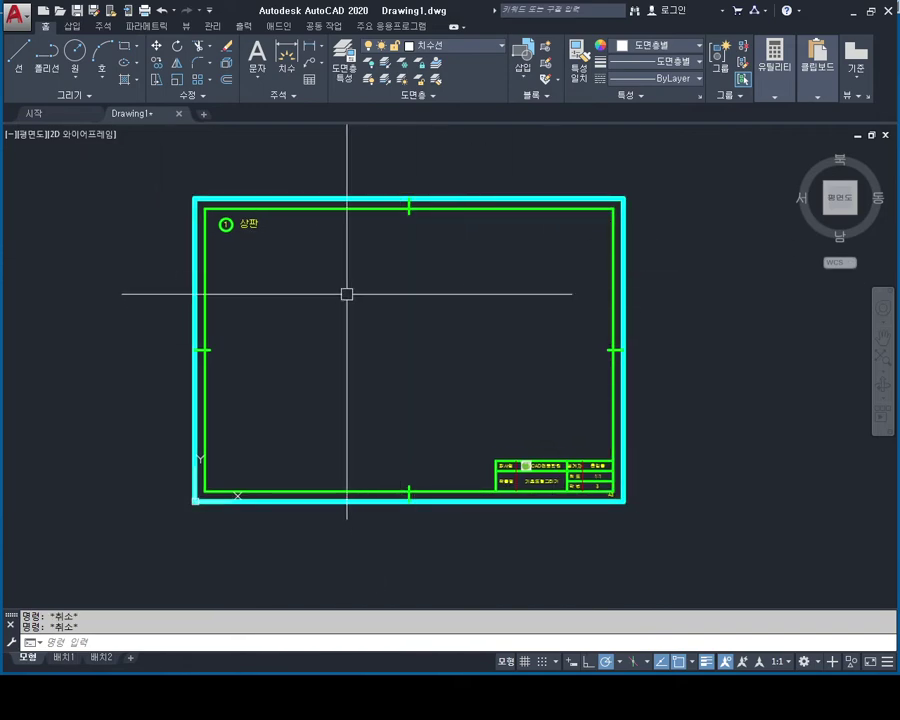
scroll(245, 211, "up", 2)
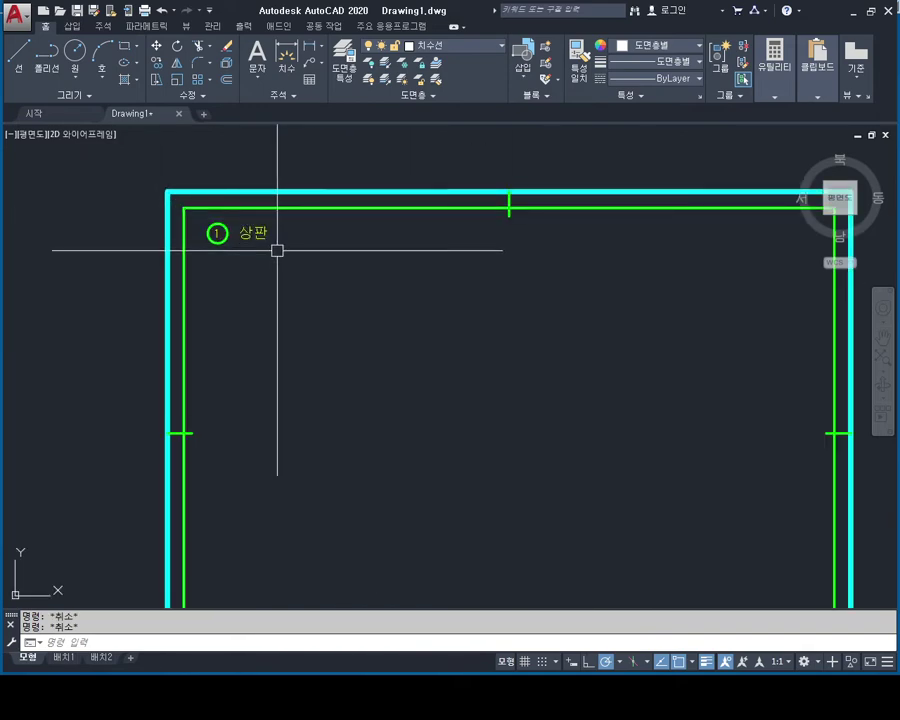
middle_click_drag(276, 248, 276, 266)
scroll(250, 247, "up", 2)
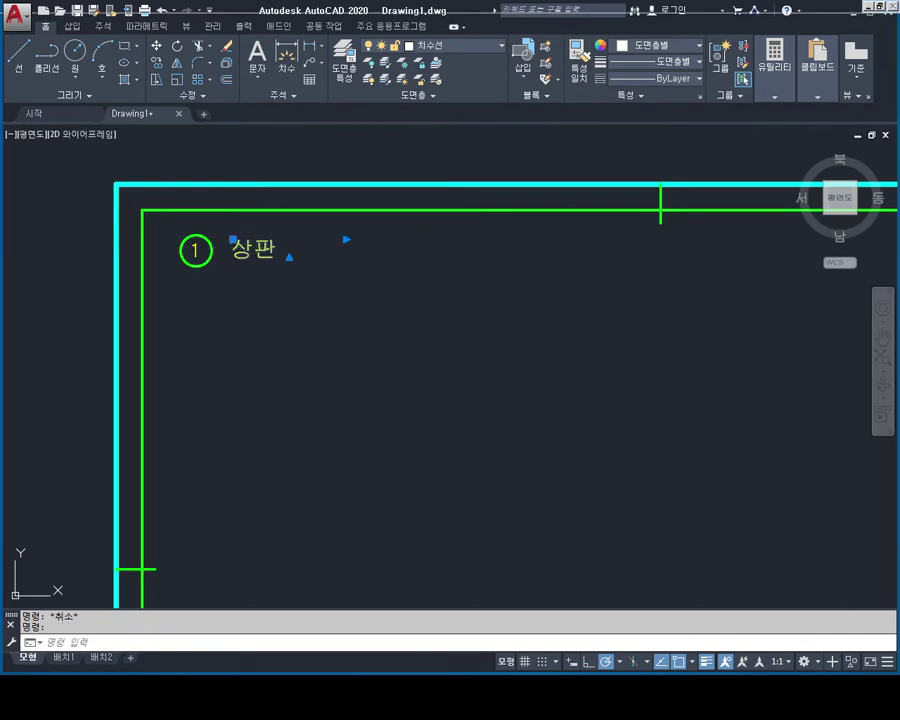
double_click(296, 264)
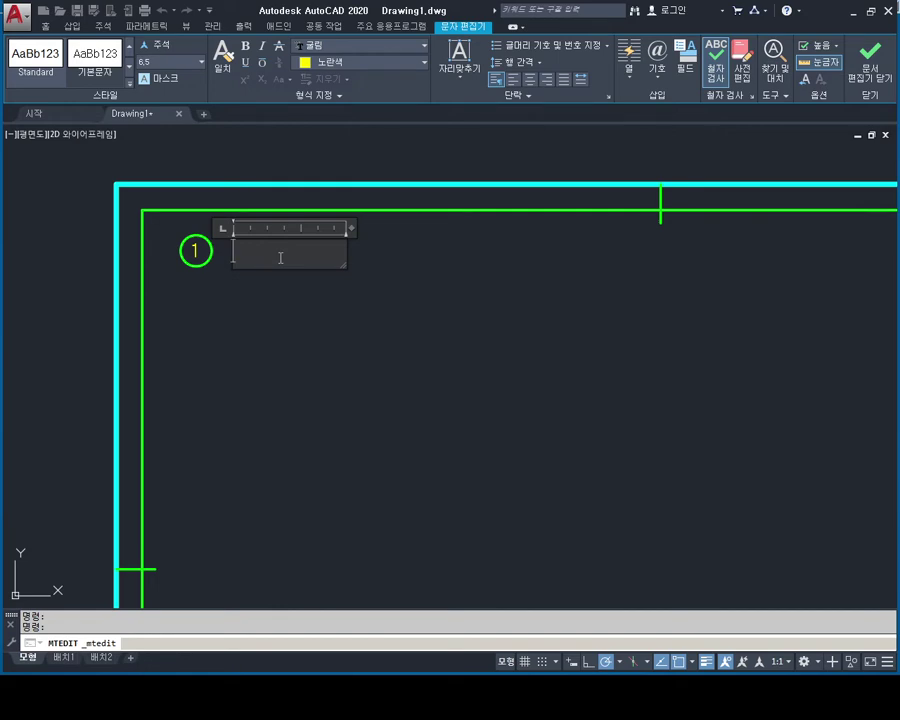
key("Escape")
left_click(262, 244)
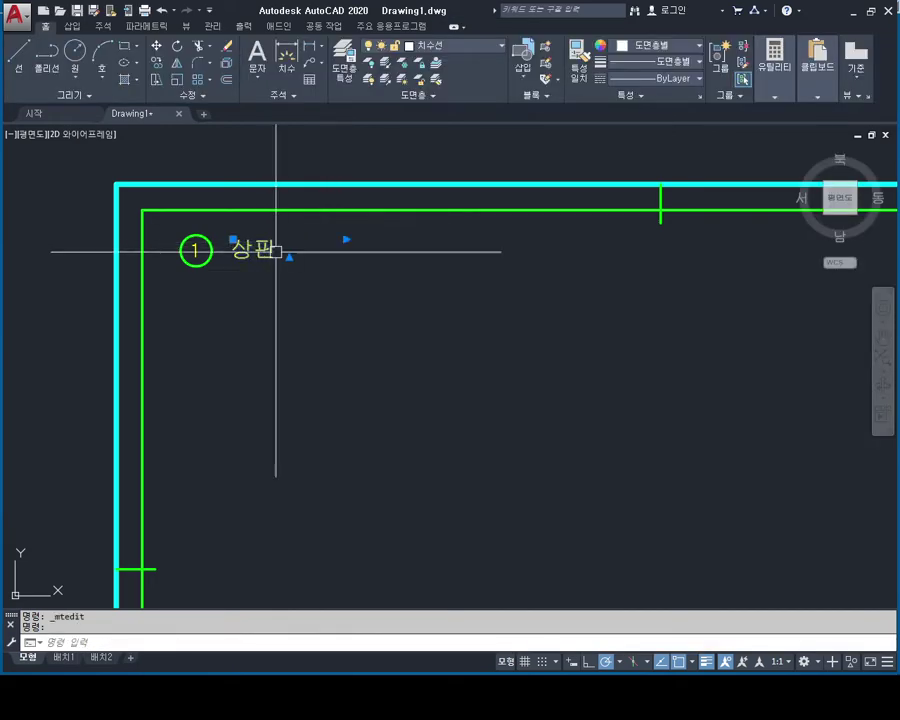
key("Delete")
middle_click_drag(287, 281, 287, 288)
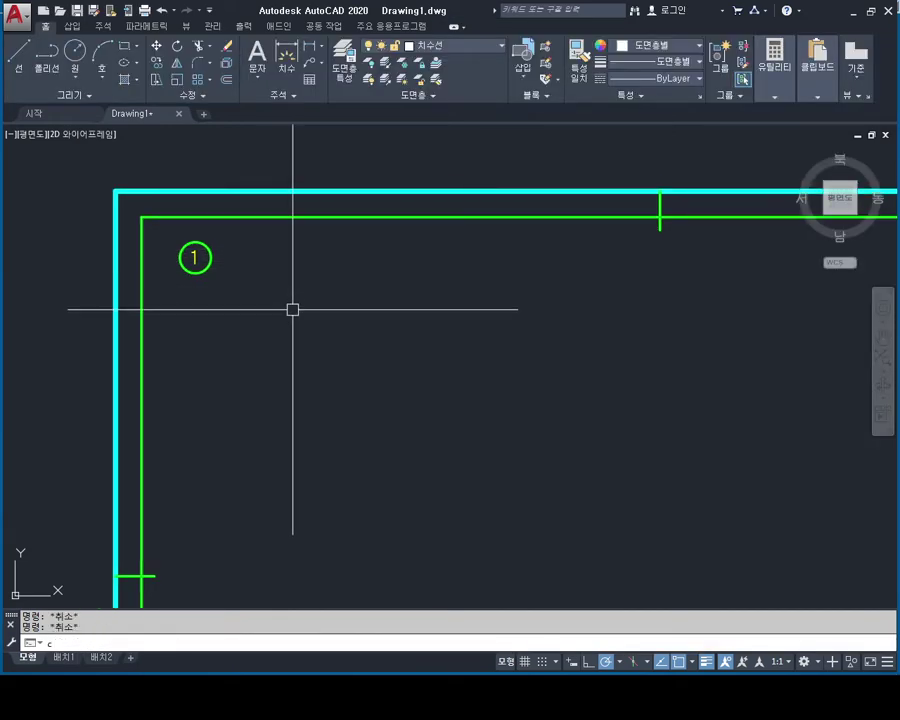
type("co")
key("Return")
Copy the circled 1 marker to the top centre of the frame.
left_click(199, 264)
key("Return")
left_click(195, 272)
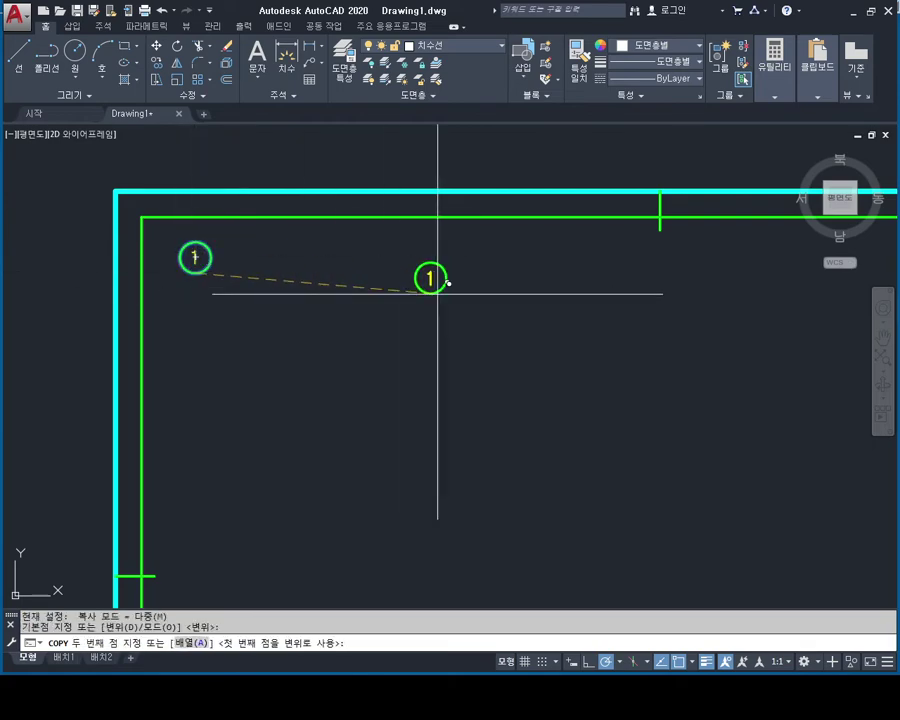
left_click(662, 282)
key("Escape")
Copy both circled markers down into the lower half of the frame.
type("co")
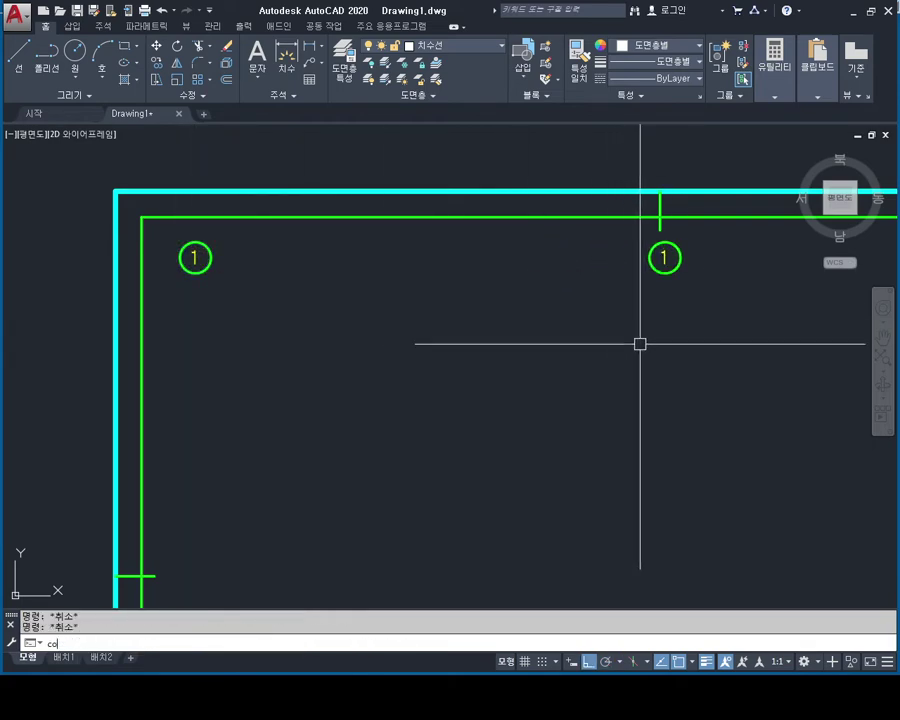
key("Return")
left_click(670, 336)
left_click(193, 248)
key("Return")
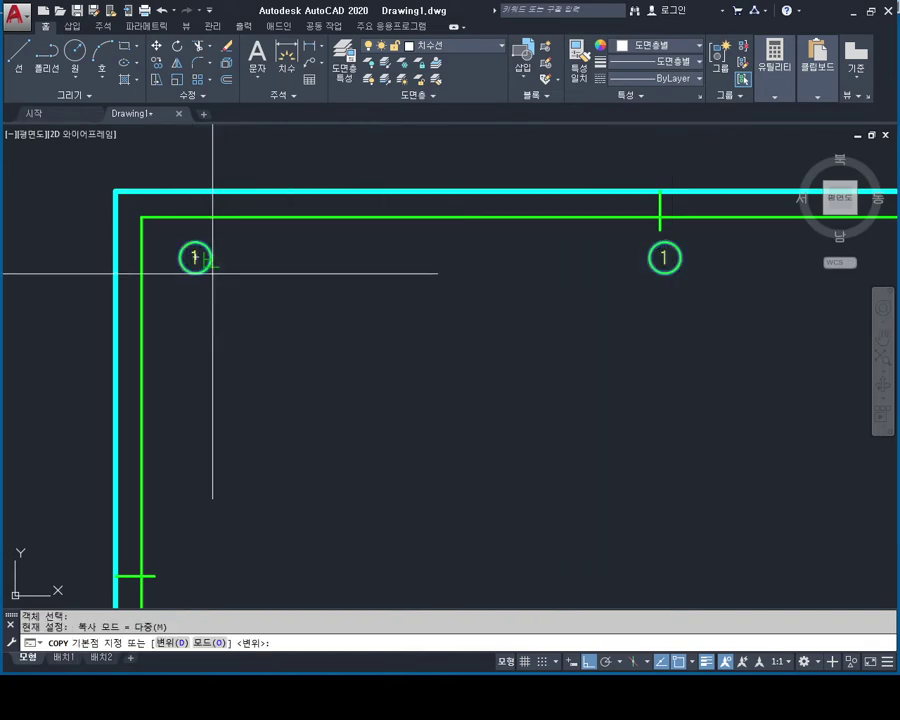
left_click(210, 268)
middle_click_drag(205, 466, 225, 260)
left_click(235, 419)
key("Escape")
scroll(382, 362, "down", 4)
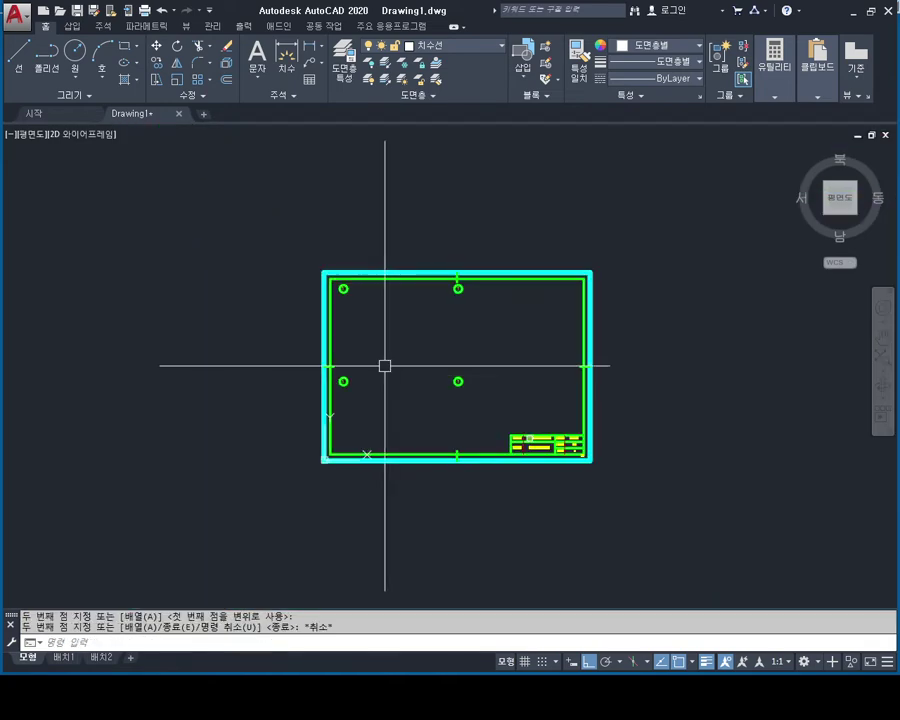
scroll(380, 350, "up", 2)
key("Escape")
key("Escape")
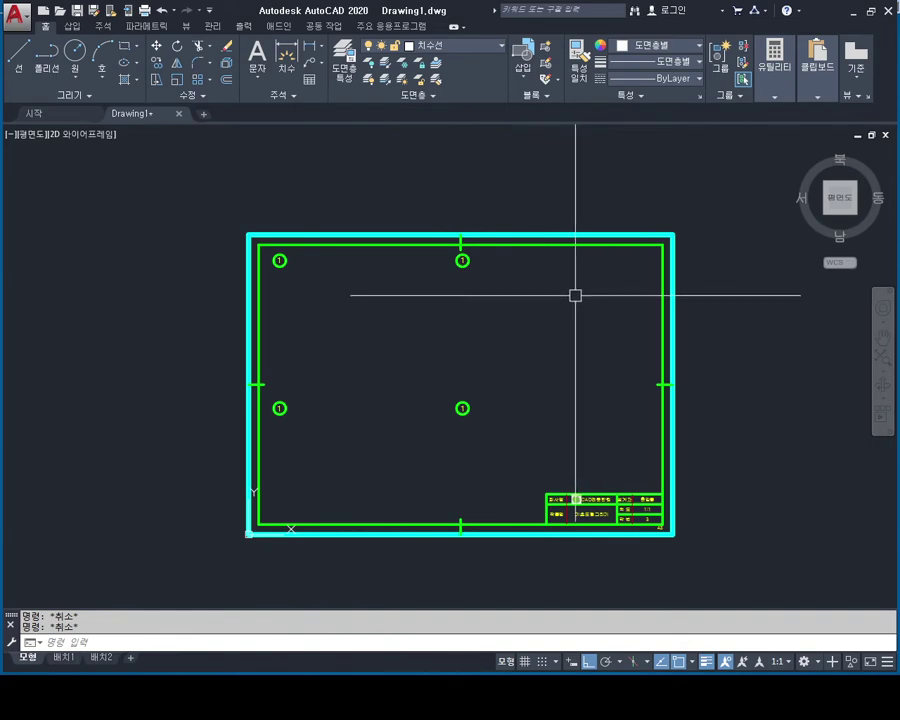
Begin copying the marker's '1' numeral text.
type("co")
key("Return")
scroll(508, 244, "up", 3)
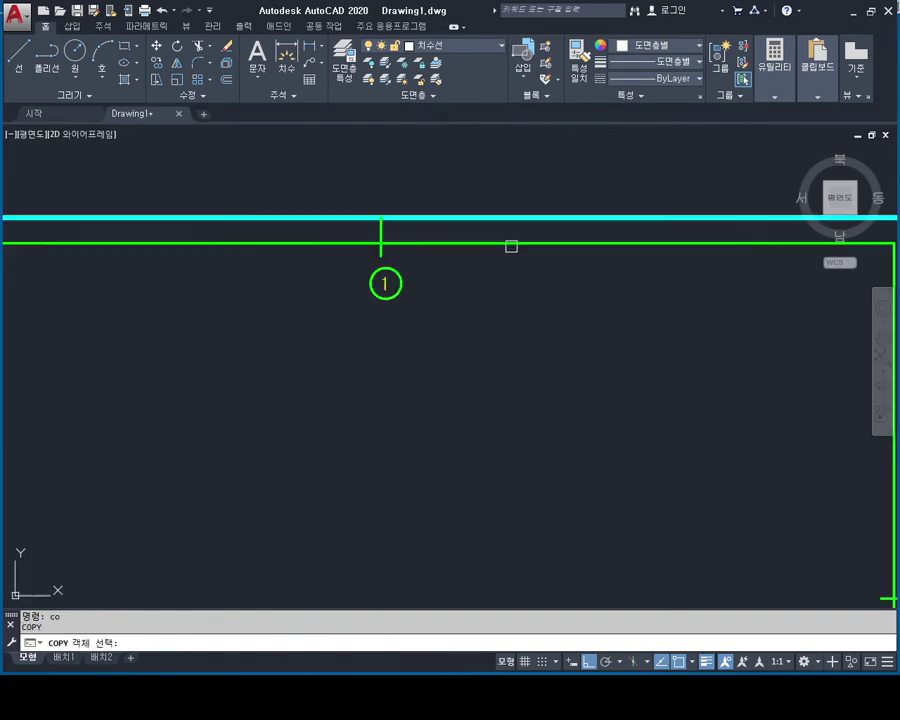
scroll(508, 244, "up", 1)
Copy the '1' numeral right of the top-centre marker and change it to 조립도.
key("Return")
left_click(311, 310)
middle_click_drag(600, 465, 592, 440)
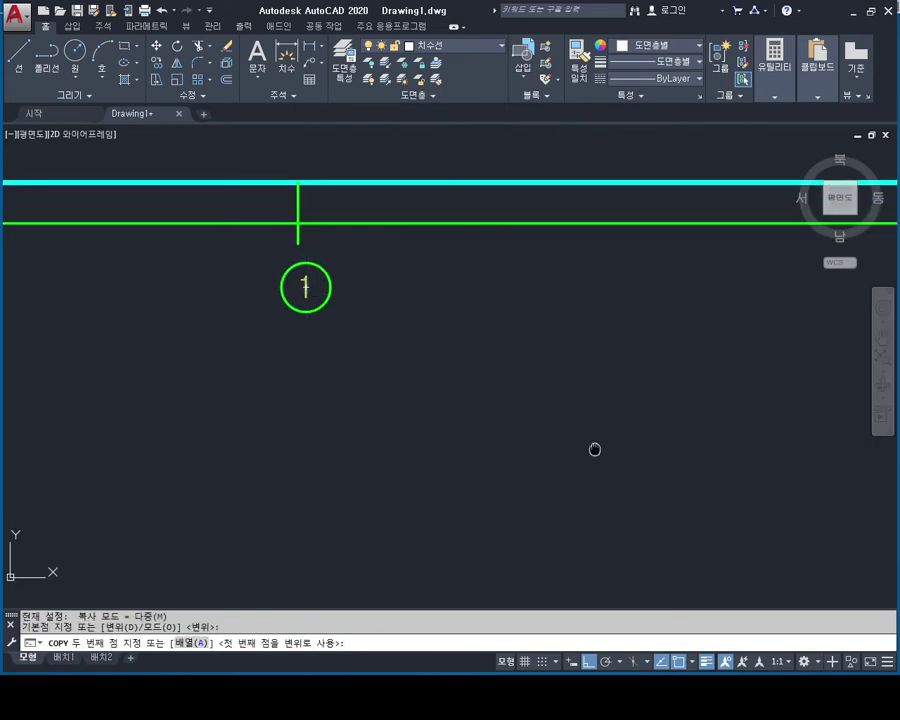
left_click(571, 340)
key("Escape")
double_click(570, 336)
type("조립도")
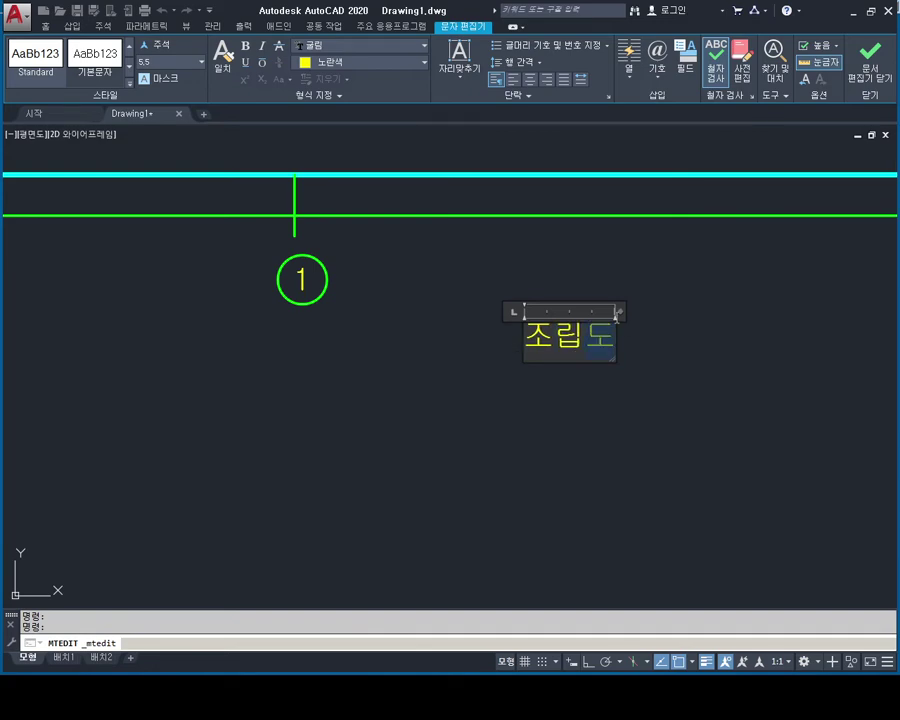
left_click(716, 428)
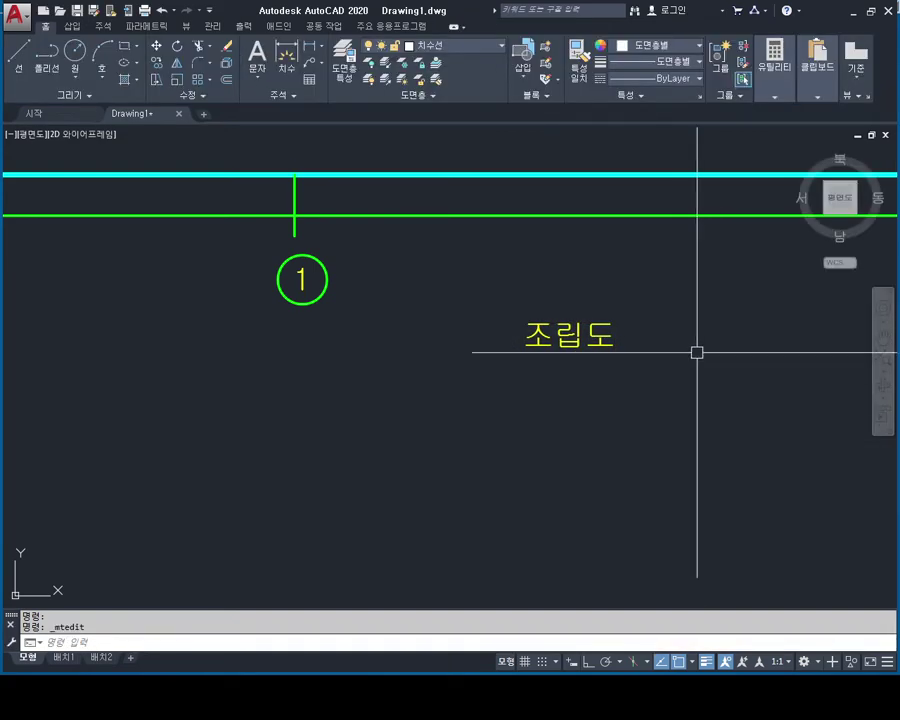
Cancel a text edit near 조립도 and start saving the new drawing with Ctrl+S.
mouse_move(692, 350)
middle_mouse_down()
mouse_move(681, 318)
mouse_move(648, 291)
middle_mouse_up()
scroll(648, 291, "down", 2)
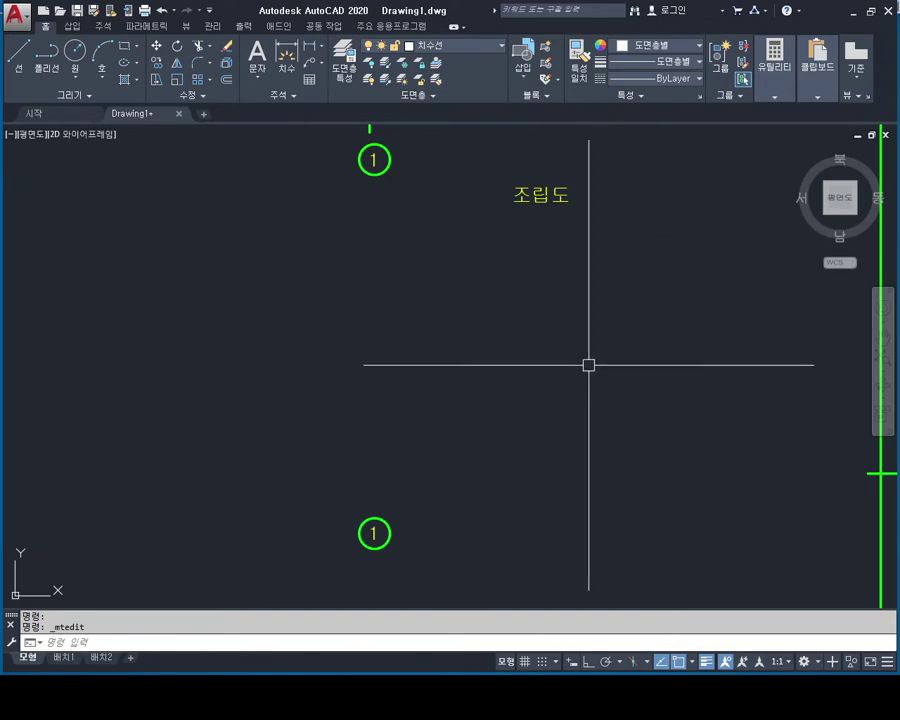
mouse_move(601, 355)
middle_mouse_down()
mouse_move(548, 322)
mouse_move(553, 366)
middle_mouse_up()
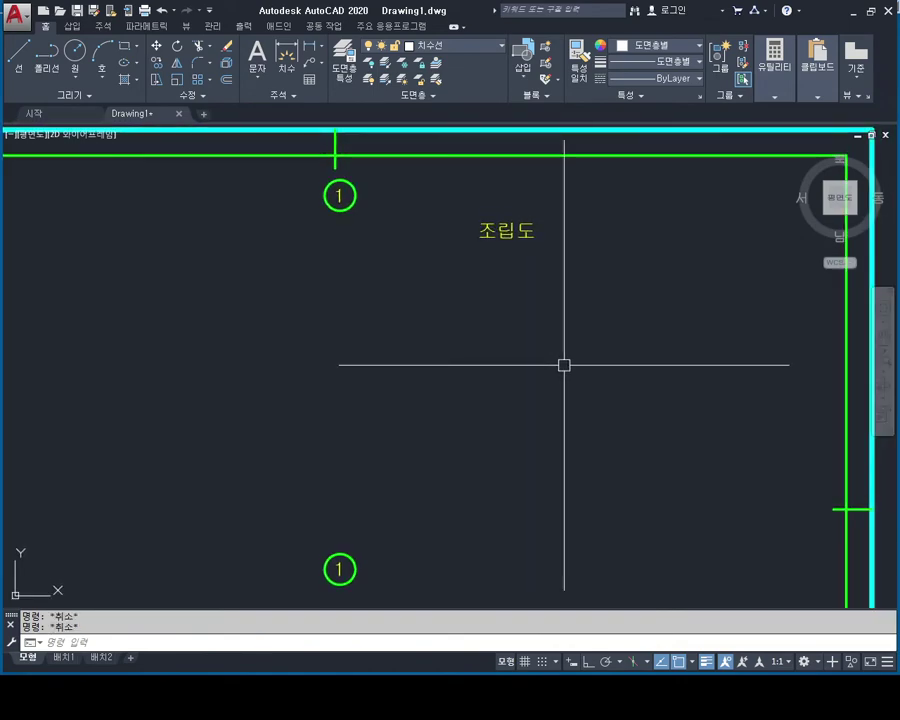
key("Return")
left_click(448, 262)
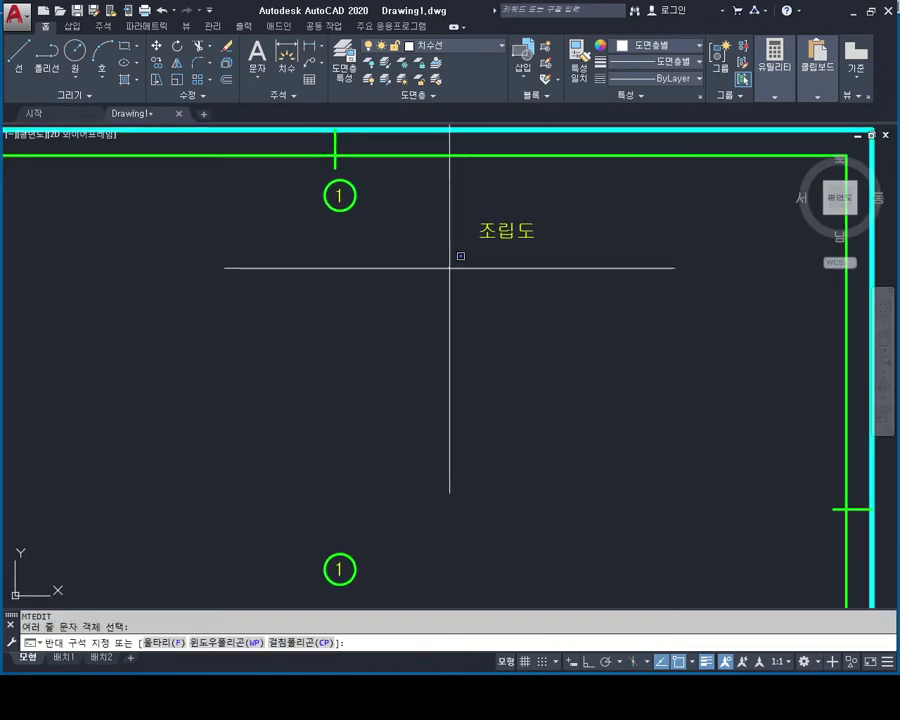
right_click(528, 238)
key("Escape")
key("Escape")
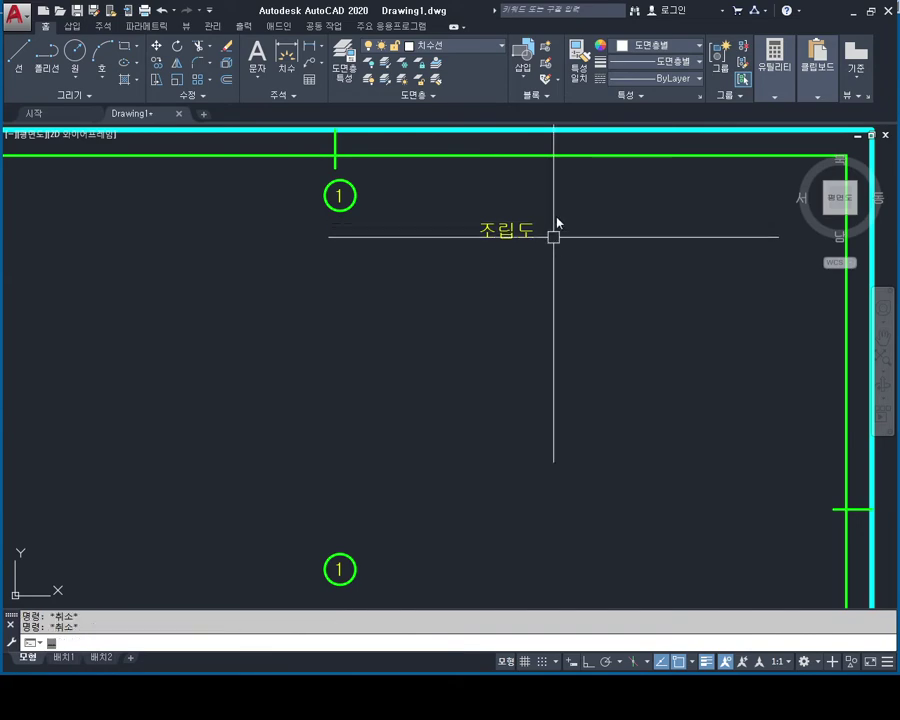
key("ctrl+s")
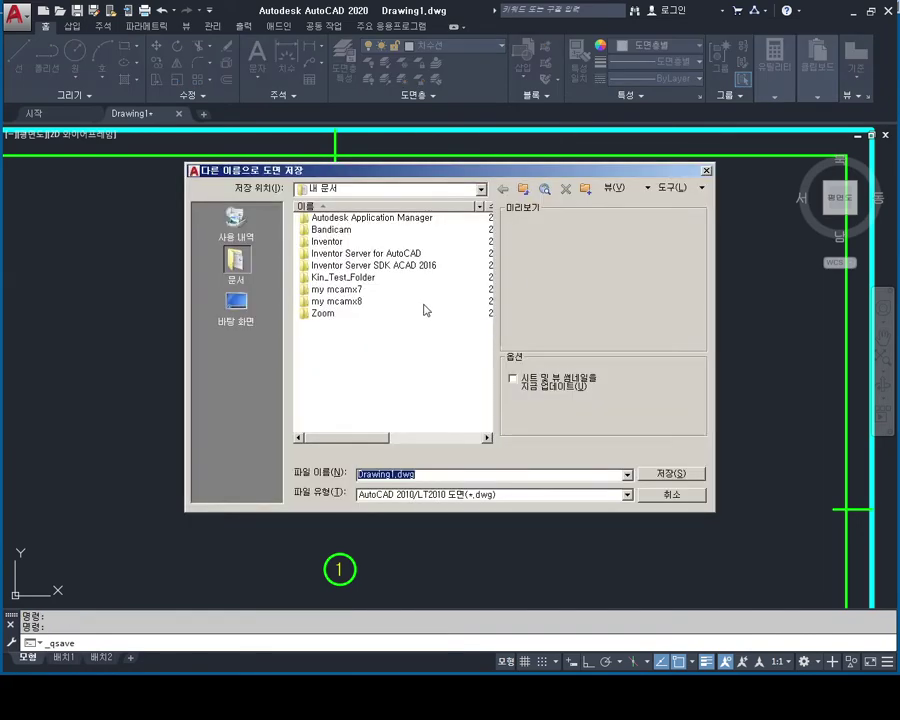
Save the drawing as 2022-05-03.dwg in the E:\CAD folder.
left_click(479, 190)
left_click(416, 338)
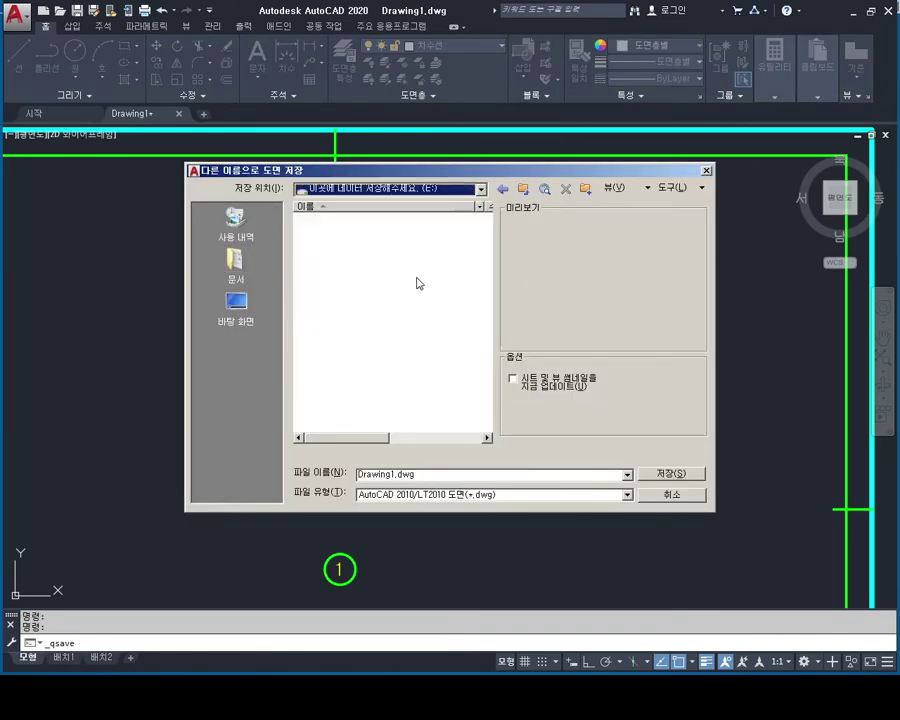
double_click(328, 230)
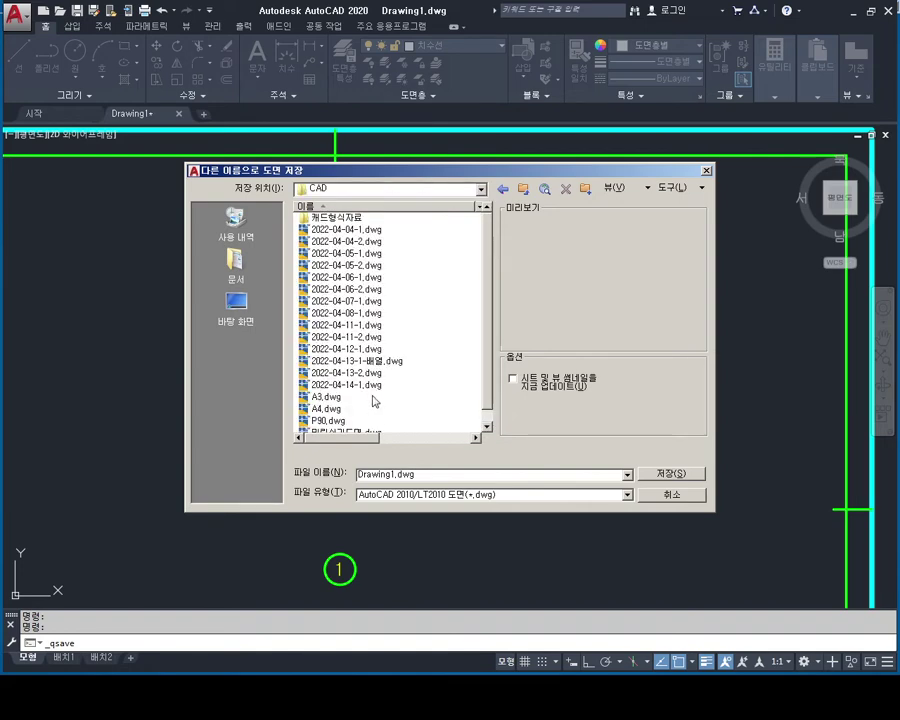
type("2022-")
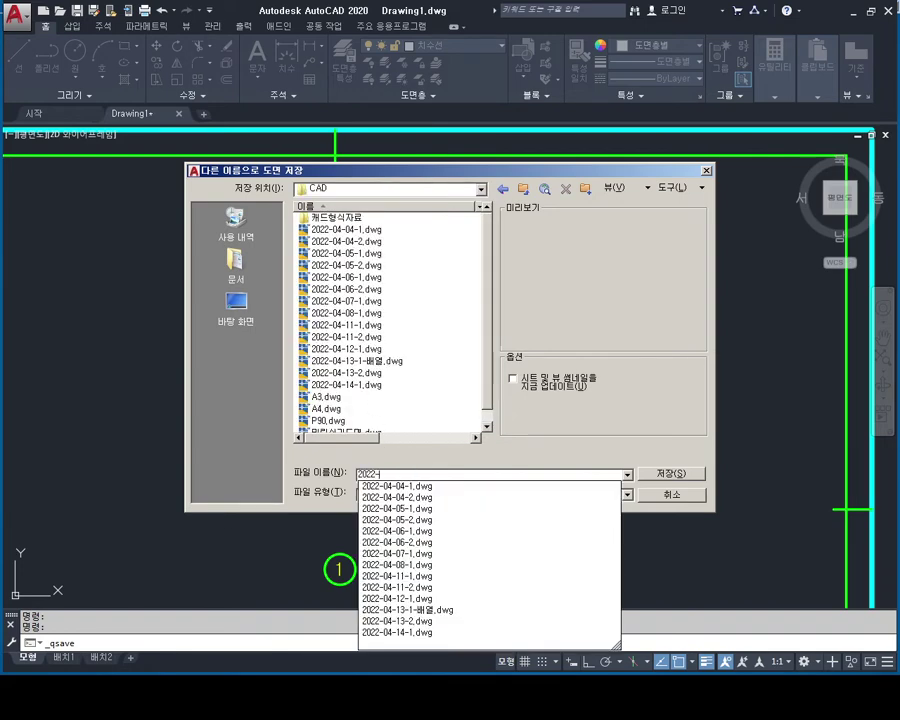
type("05-03")
key("Return")
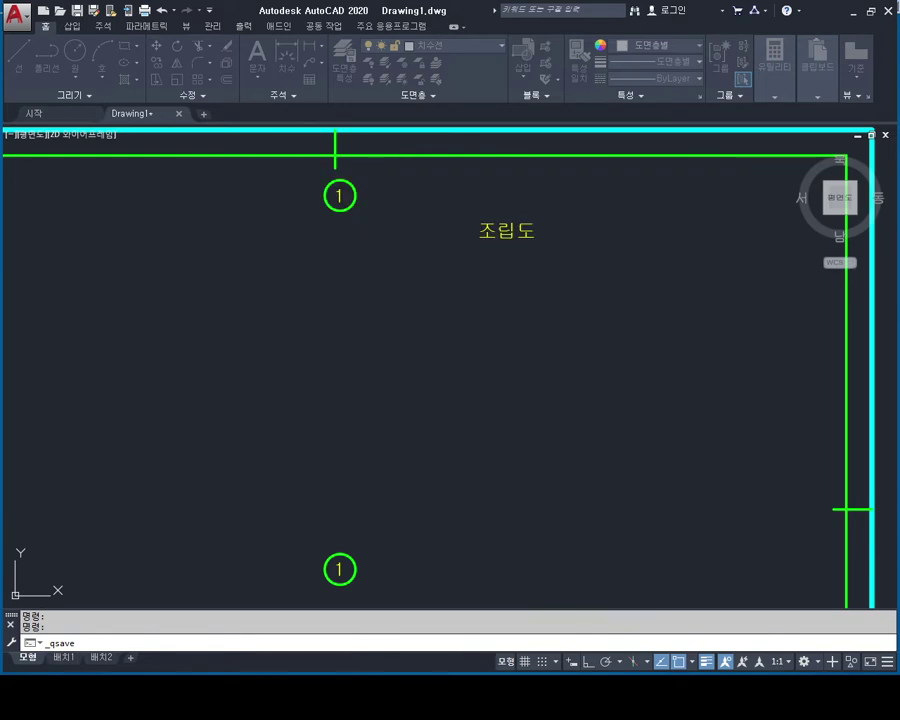
Copy the 조립도 title text to a spot lower right of the original.
left_click(444, 463)
key("Escape")
key("Escape")
type("채")
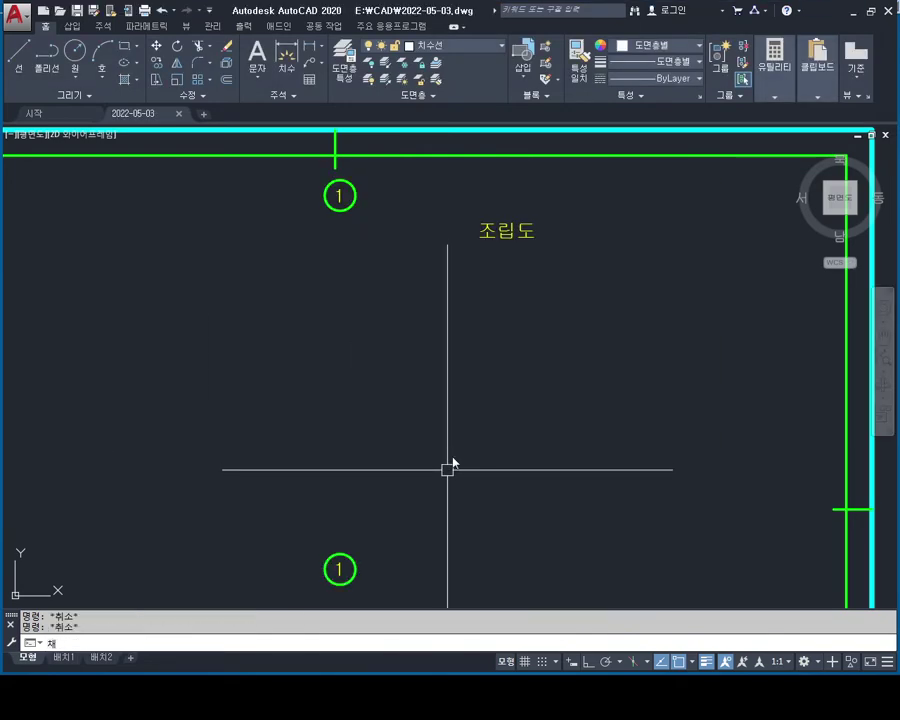
key("Return")
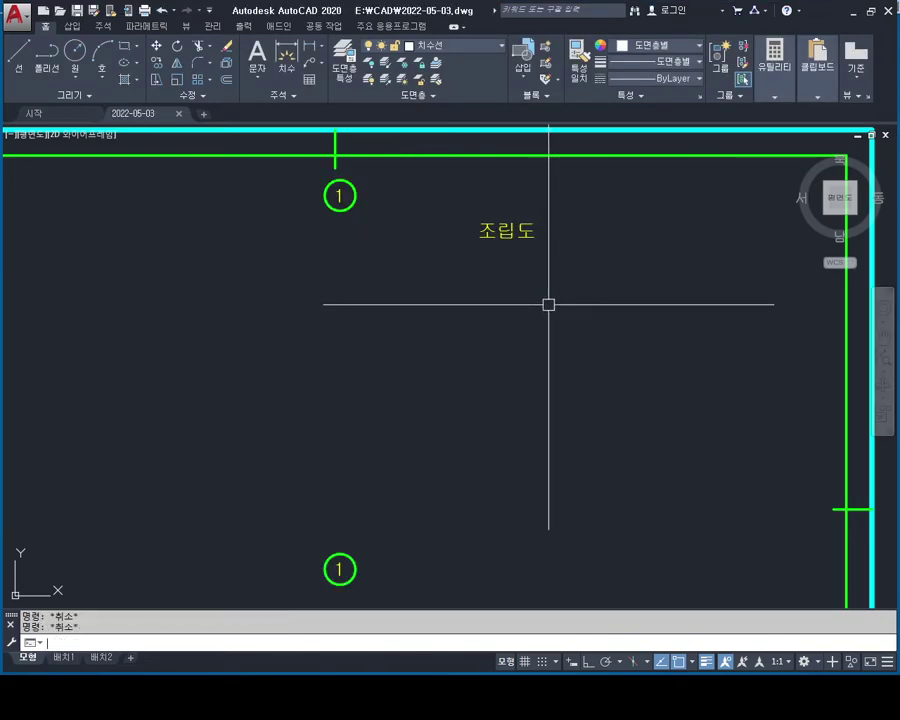
type("CO")
left_click(549, 290)
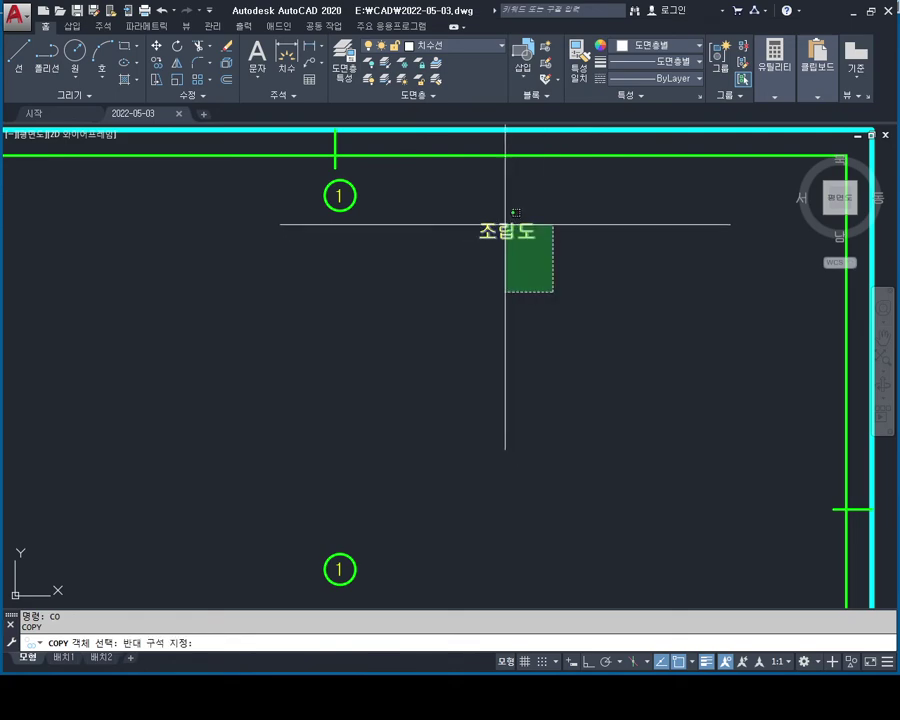
left_click(502, 222)
key("Return")
left_click(522, 240)
left_click(642, 326)
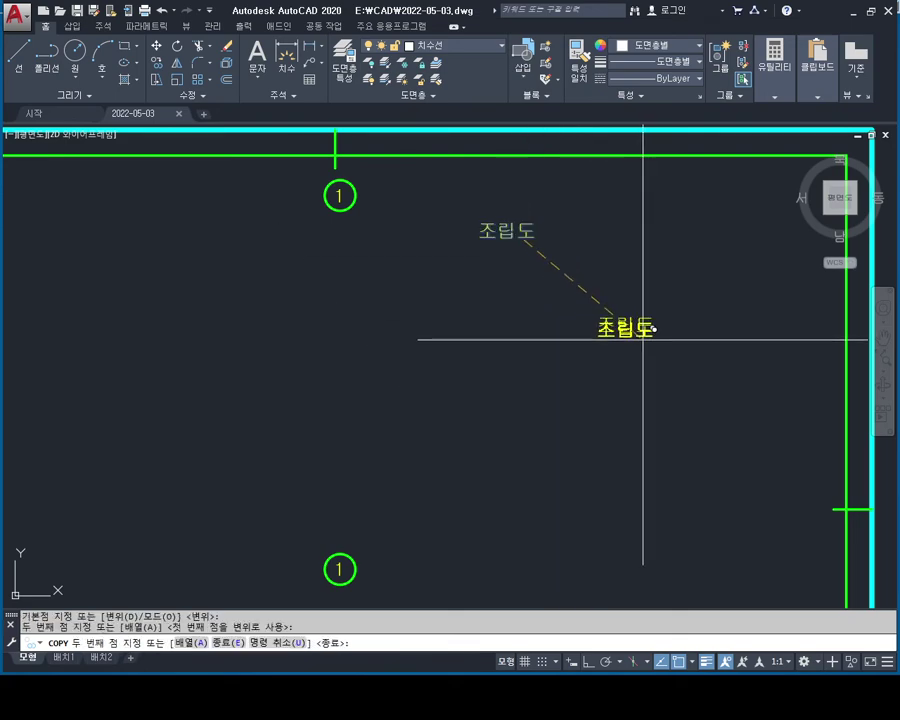
key("Escape")
Pan to the frame's left side and start editing marker text with ED.
scroll(620, 380, "down", 2)
middle_click_drag(614, 386, 652, 300)
key("Escape")
scroll(541, 270, "up", 2)
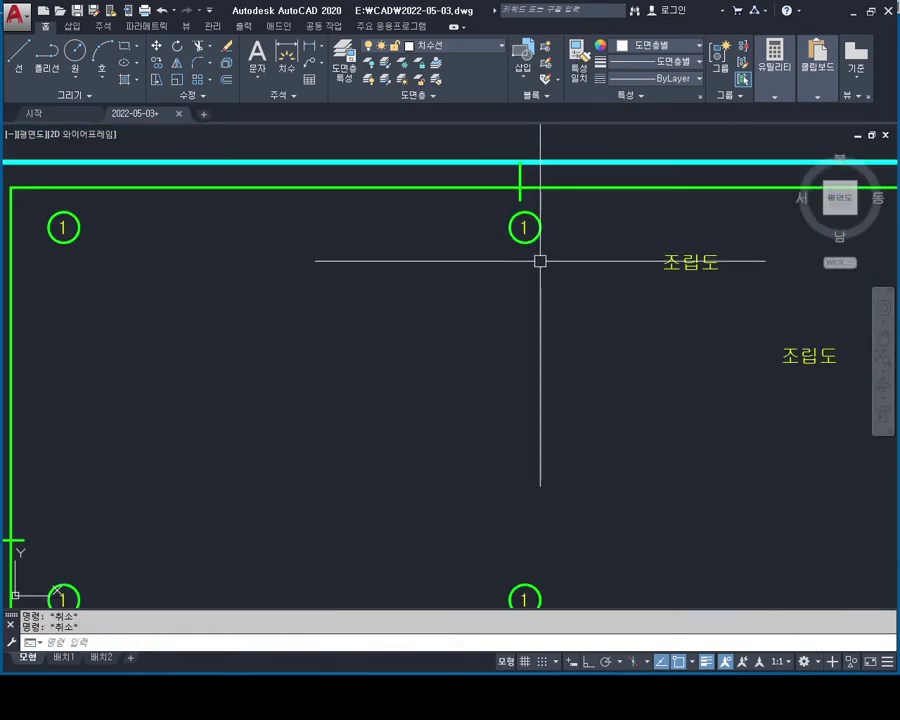
type("ed")
key("Return")
scroll(516, 212, "up", 4)
Renumber the first two copied circled markers to 2 and 3.
left_click(538, 252)
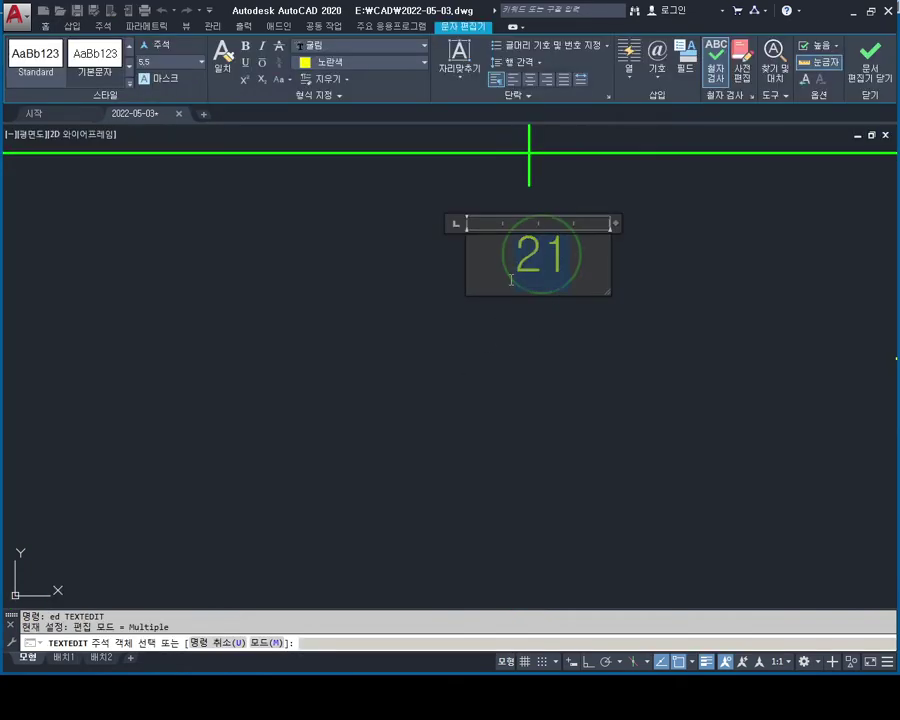
key("Delete")
left_click(450, 383)
scroll(450, 385, "down", 2)
middle_click_drag(450, 386, 560, 287)
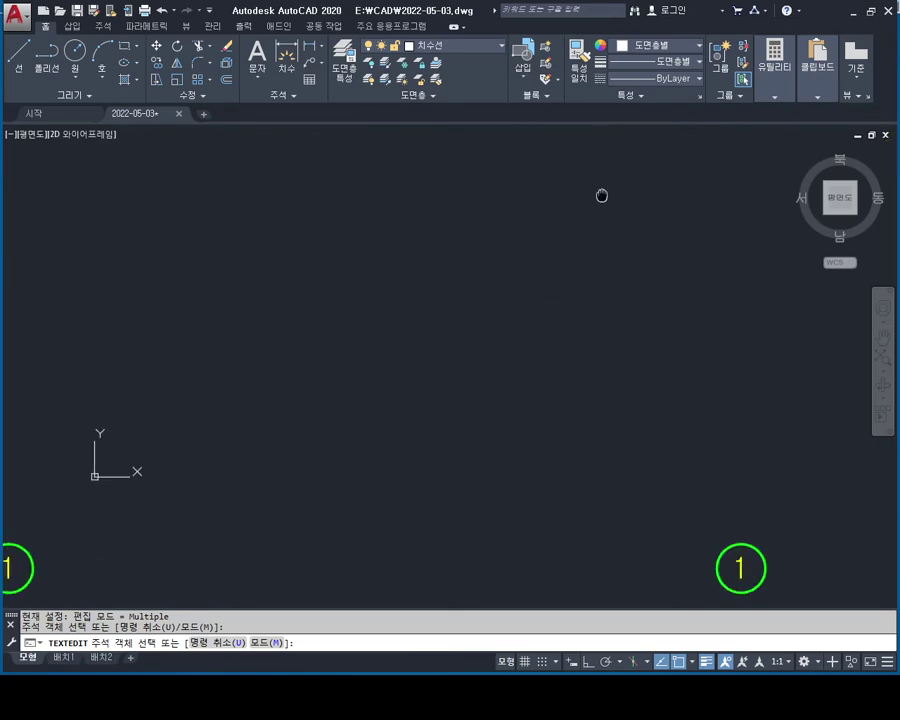
middle_click_drag(562, 183, 508, 210)
scroll(508, 210, "down", 2)
scroll(285, 314, "up", 4)
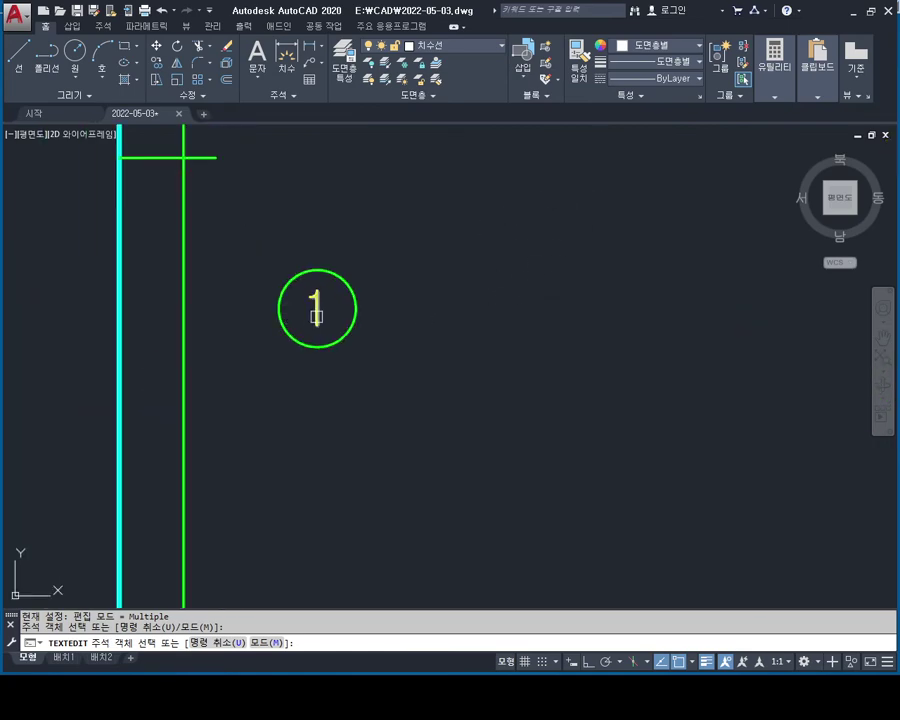
left_click(316, 308)
left_click(386, 382)
Renumber the last copied marker to 4 and zoom out to the whole frame.
scroll(422, 366, "down", 2)
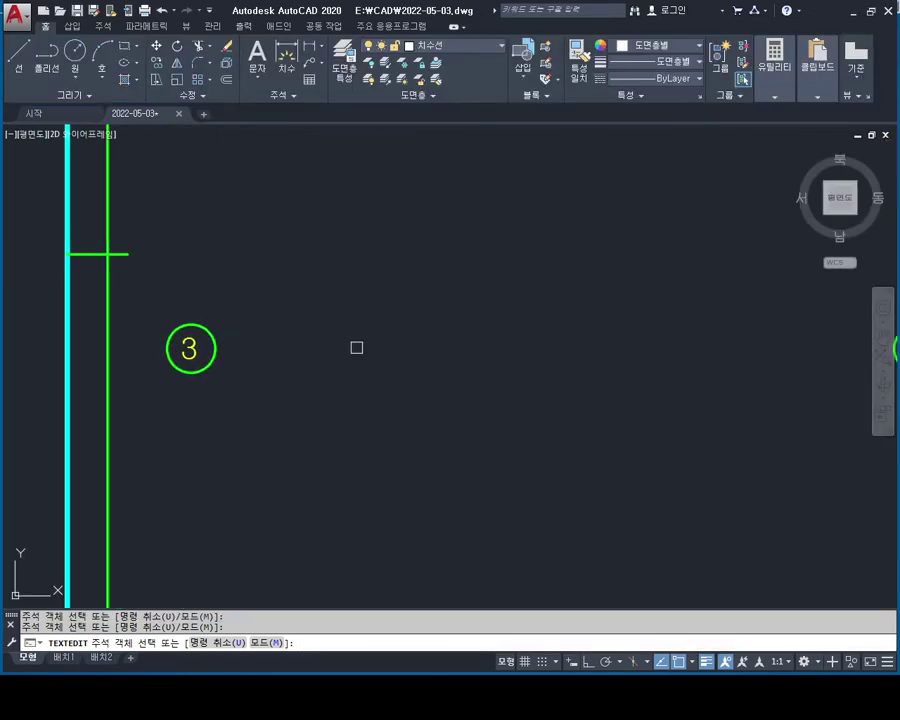
middle_click_drag(704, 358, 473, 323)
left_click(563, 321)
type("4")
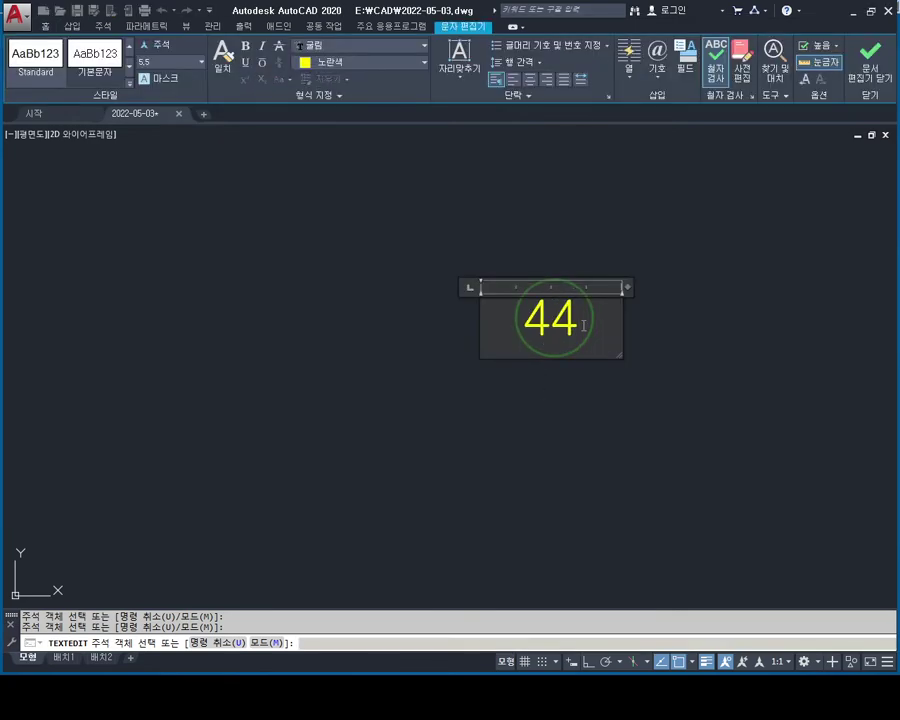
left_click(638, 372)
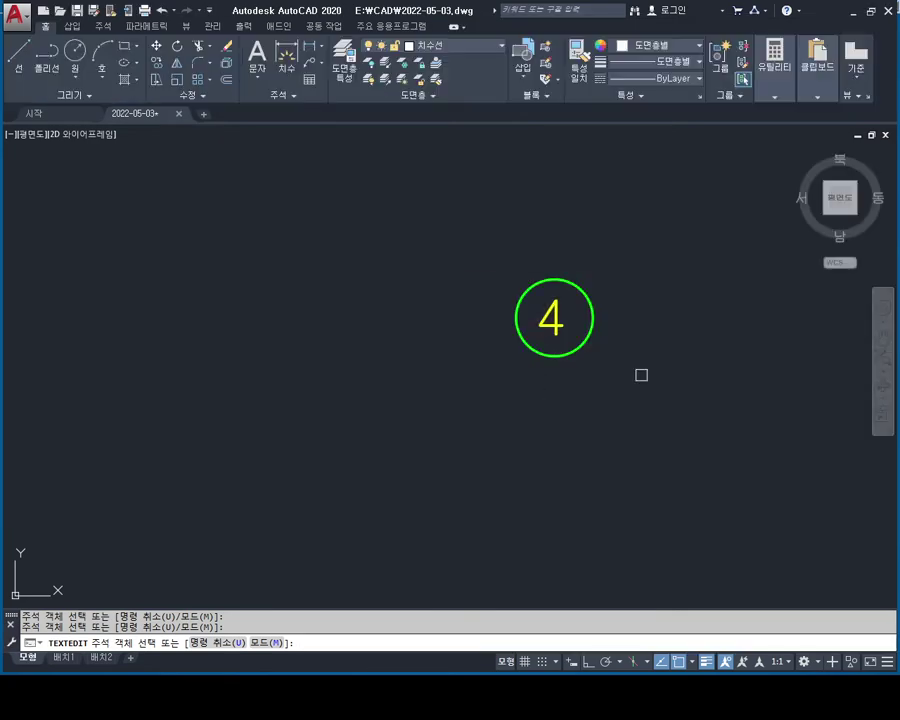
key("Escape")
scroll(527, 401, "down", 2)
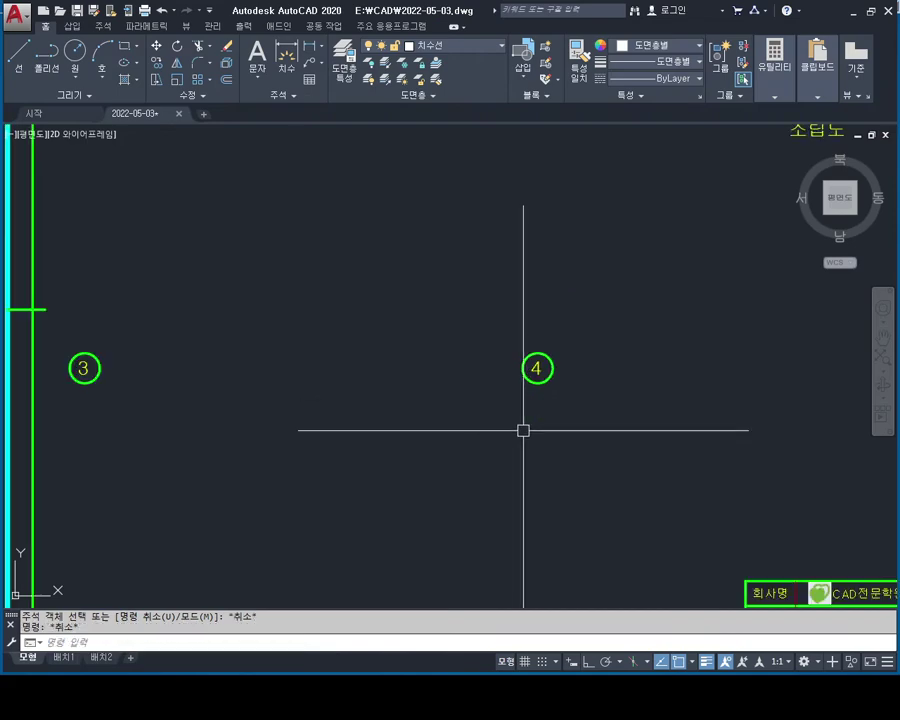
scroll(504, 372, "down", 1)
middle_click_drag(504, 372, 495, 412)
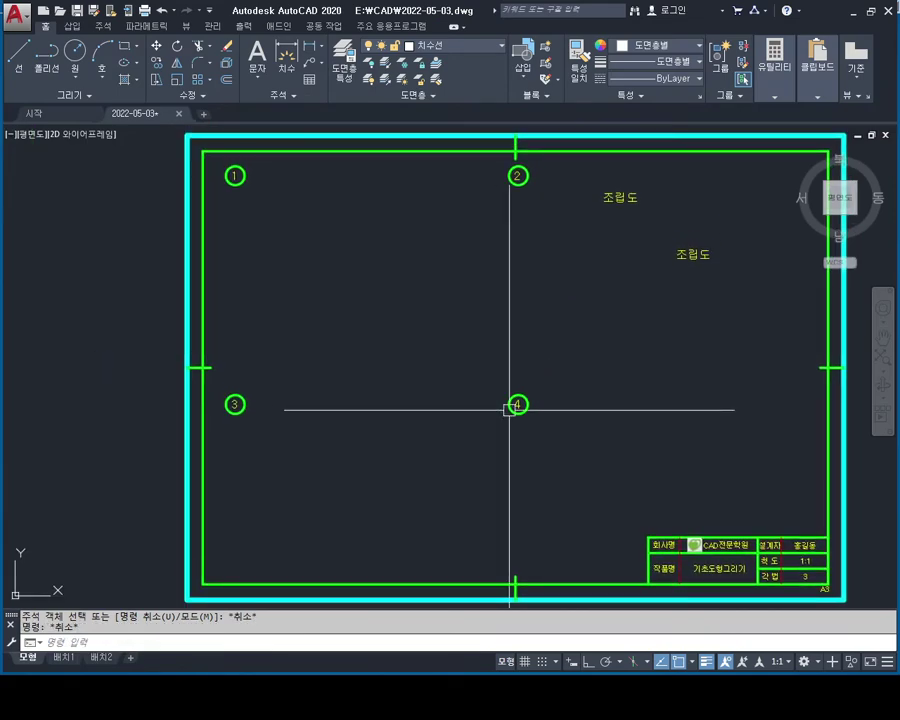
middle_click_drag(433, 414, 457, 417)
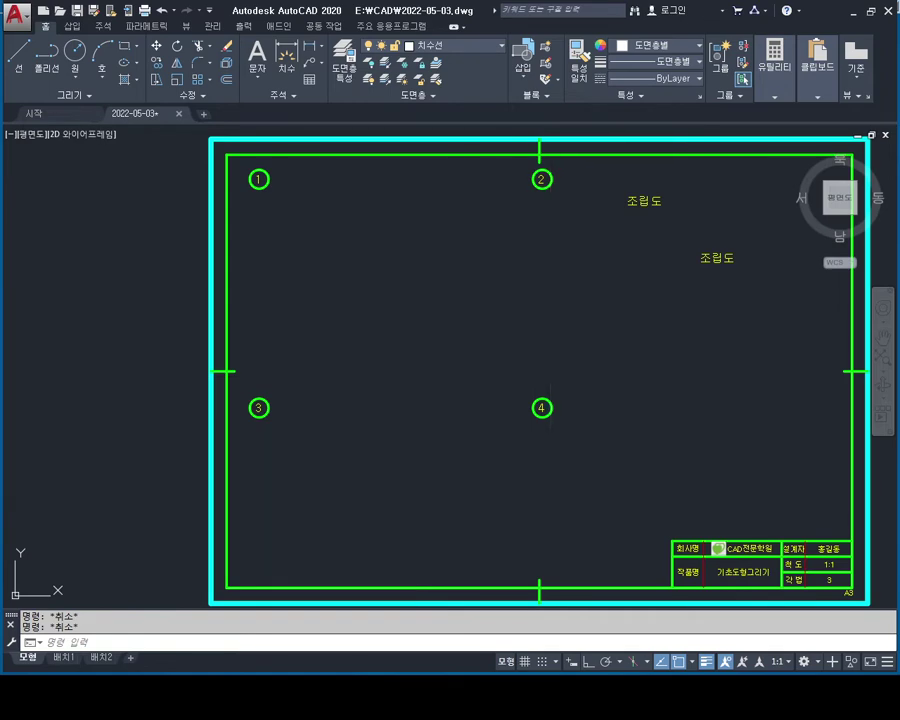
type("m")
Move markers 2 and 4 horizontally left toward markers 1 and 3 with Ortho on.
key("Return")
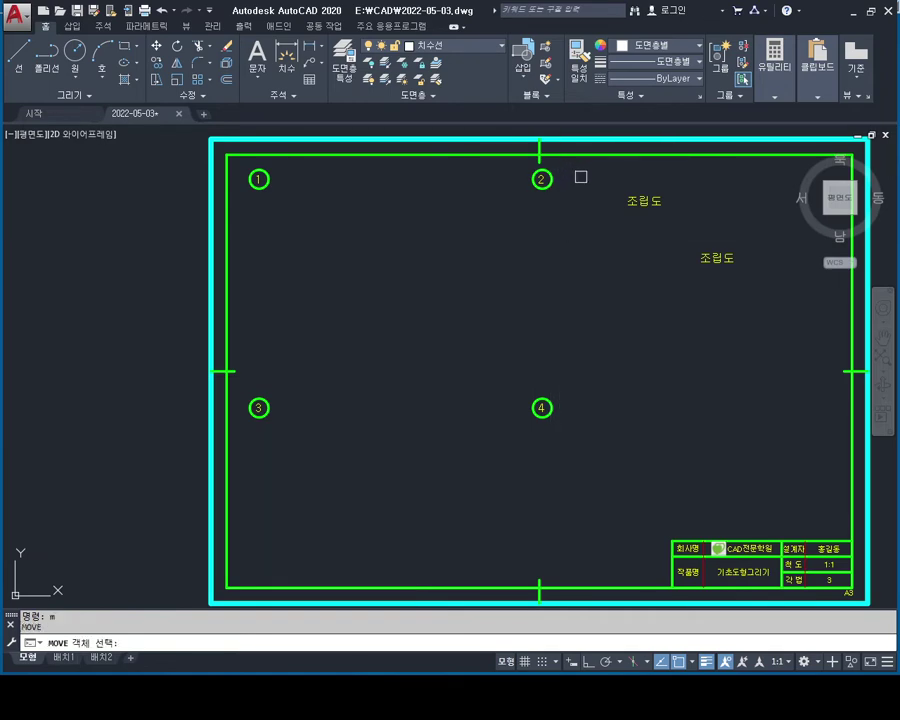
left_click(580, 177)
left_click(480, 444)
key("Return")
left_click(452, 356)
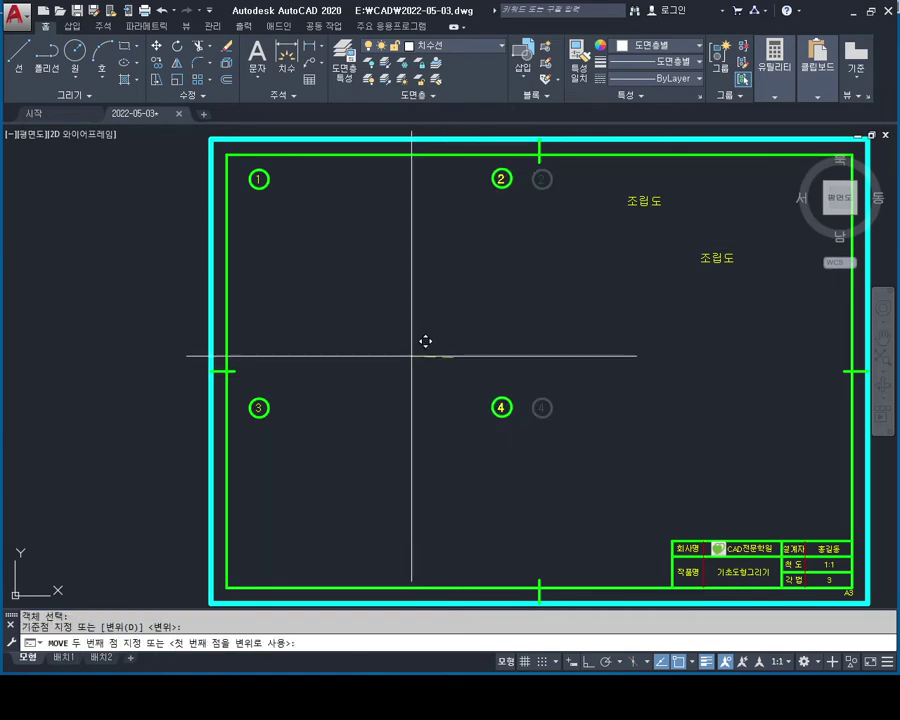
key("F8")
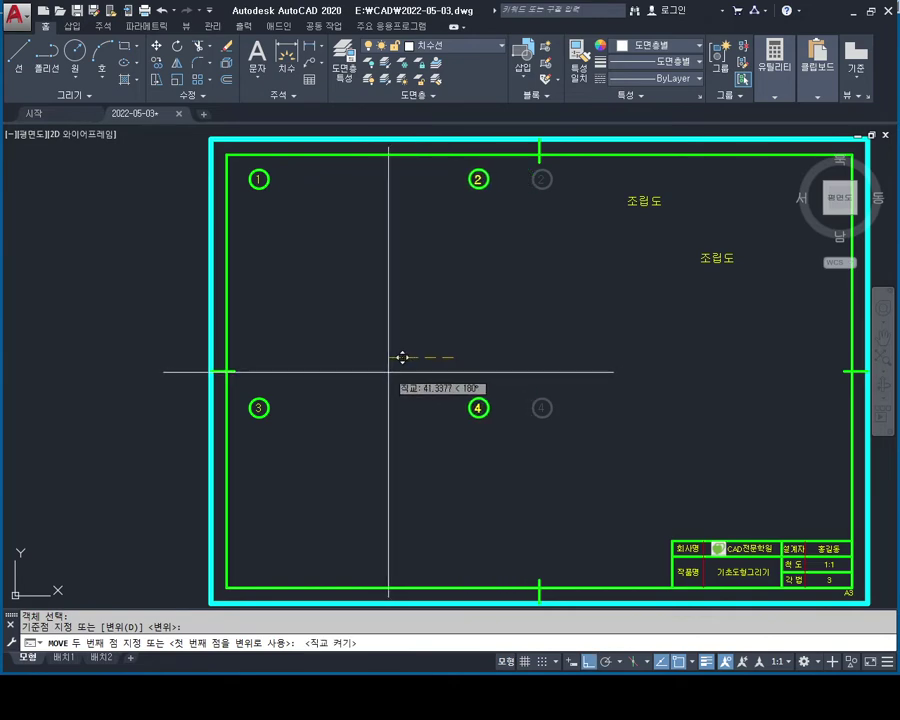
left_click(393, 363)
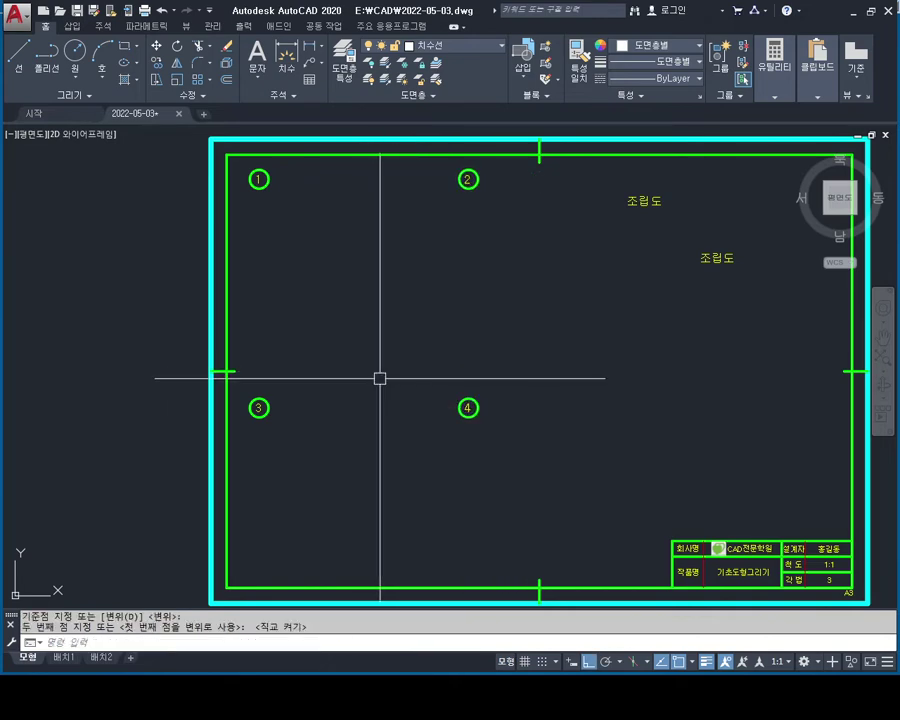
key("Escape")
key("Escape")
Delete the upper 조립도 label and shift all four markers slightly down-right.
left_click(634, 202)
key("Delete")
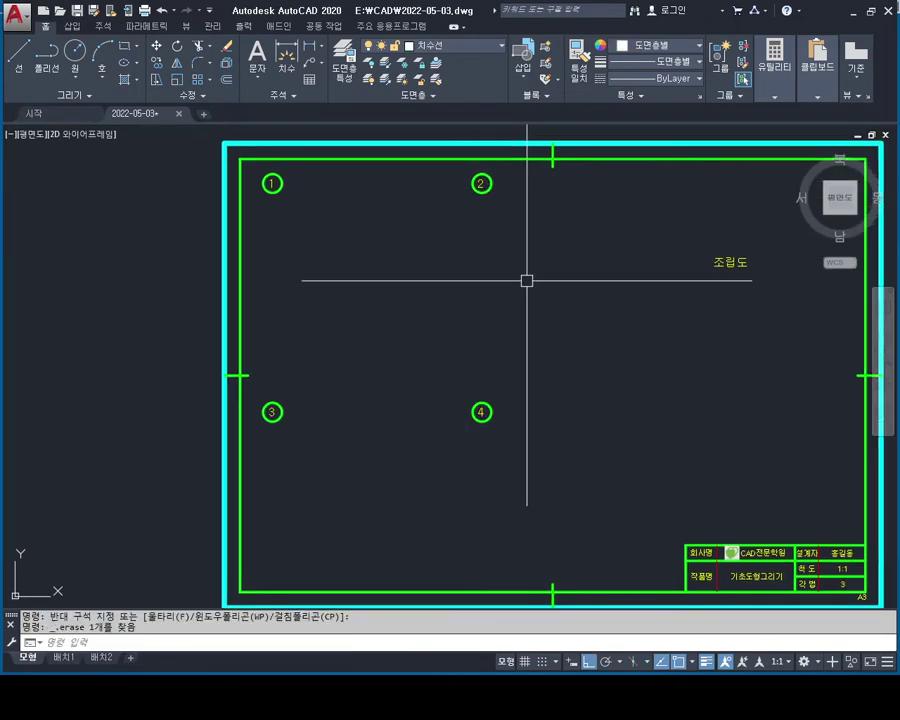
key("Escape")
key("Escape")
type("m")
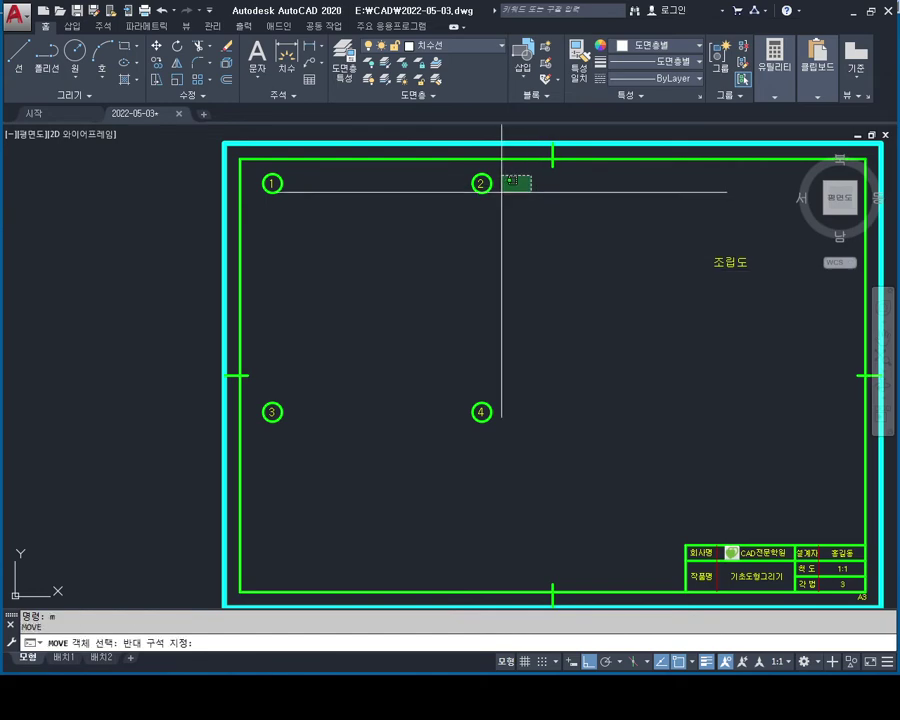
left_click(259, 502)
key("Return")
left_click(418, 346)
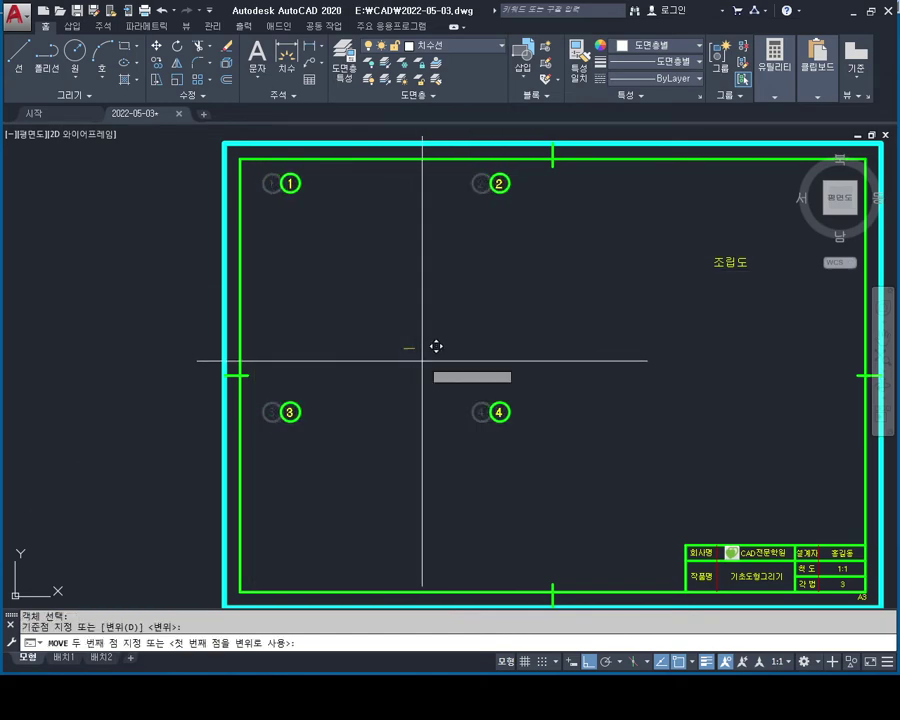
key("F8")
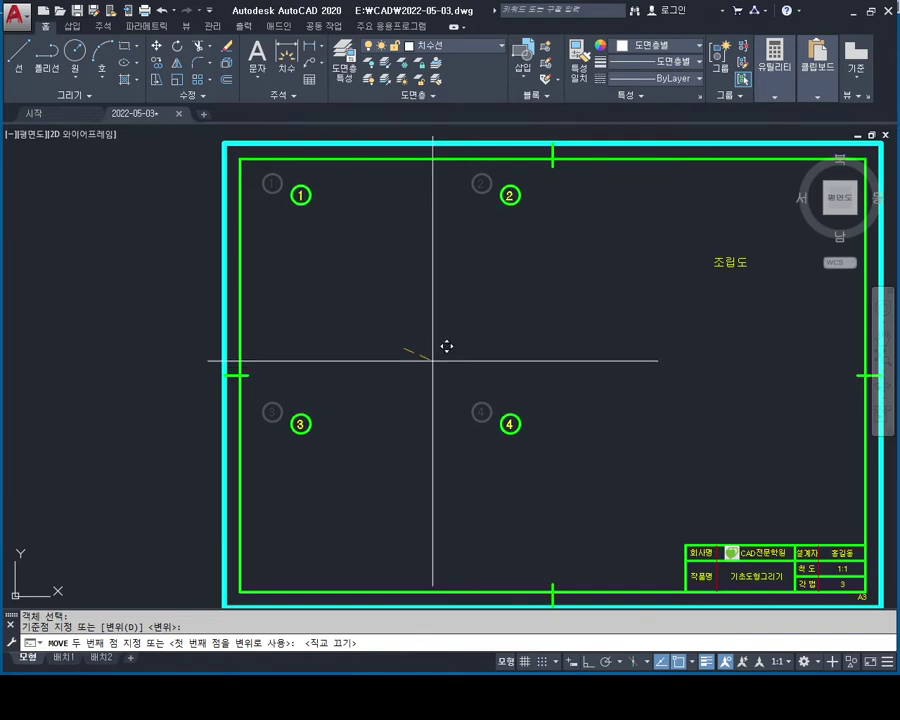
left_click(418, 358)
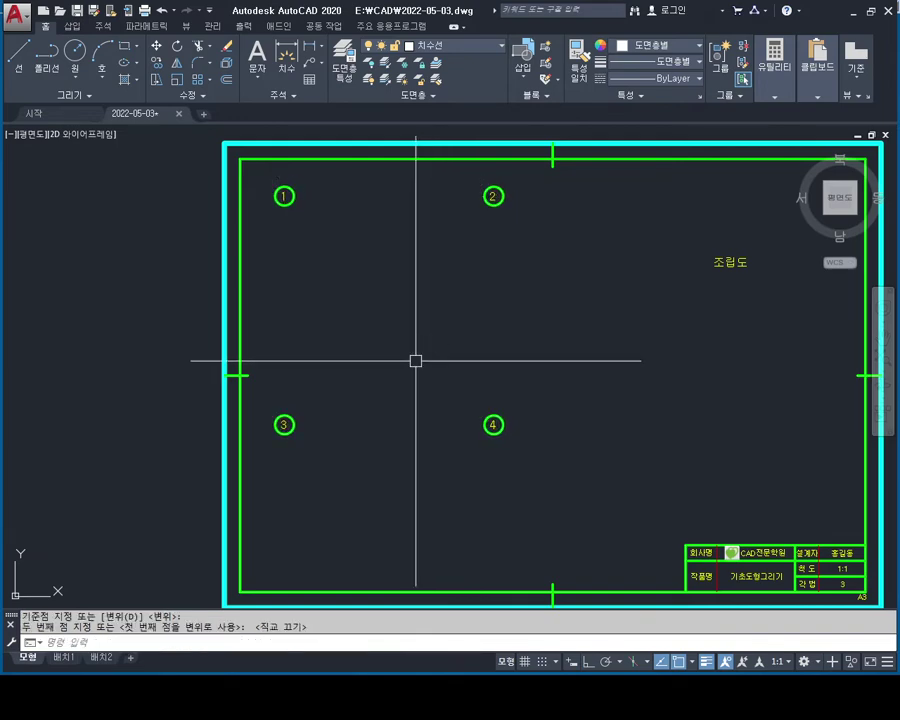
key("Escape")
key("Escape")
middle_click_drag(632, 390, 580, 372)
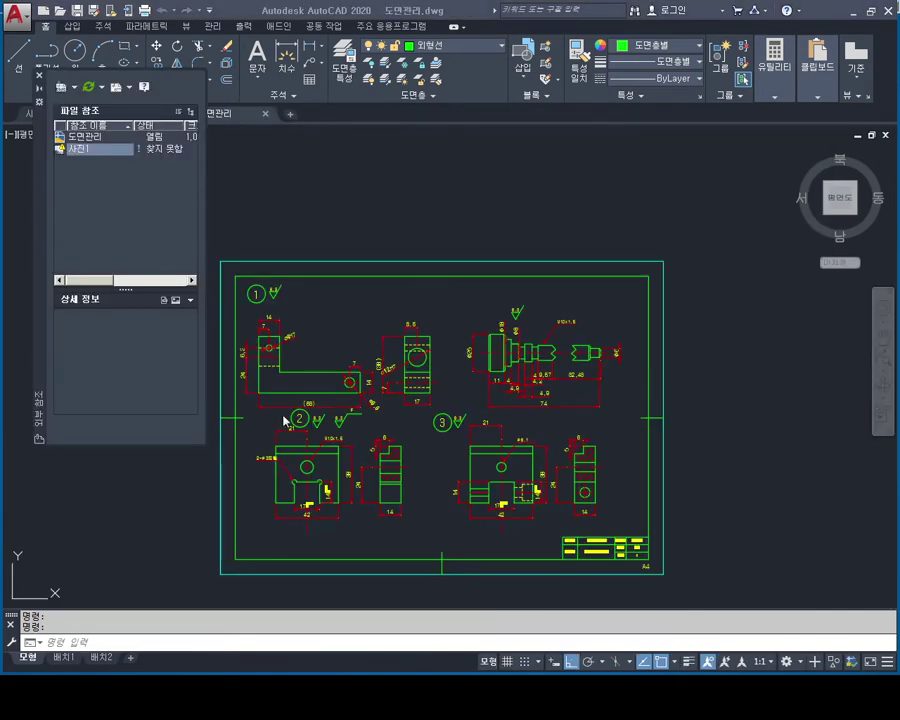
Window-select the whole parts drawing in 도면관리.dwg, copy it, and return to 2022-05-03.dwg.
left_click(38, 75)
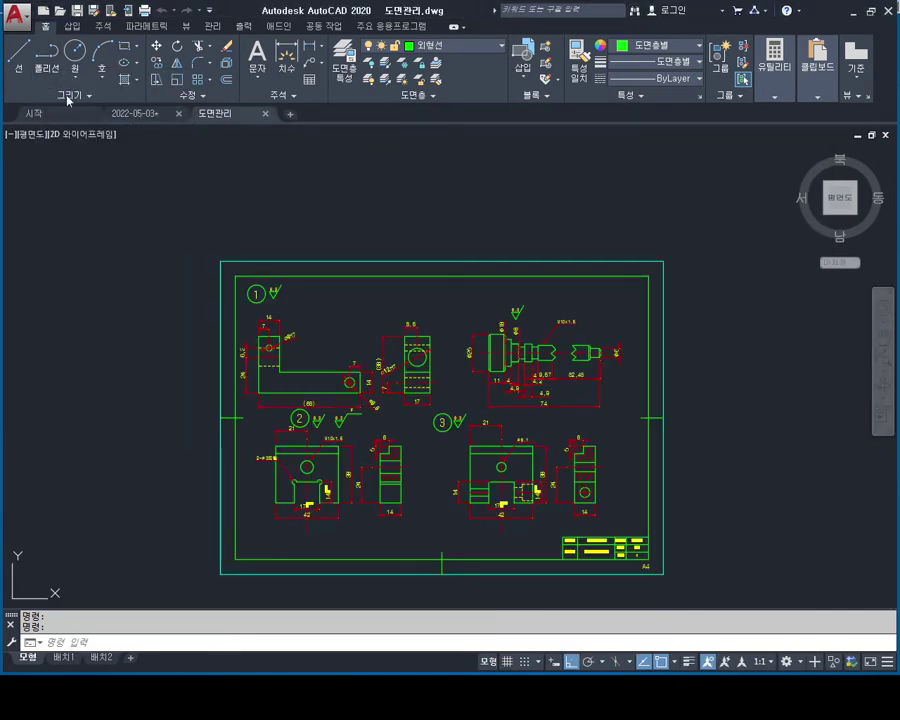
scroll(470, 328, "up", 2)
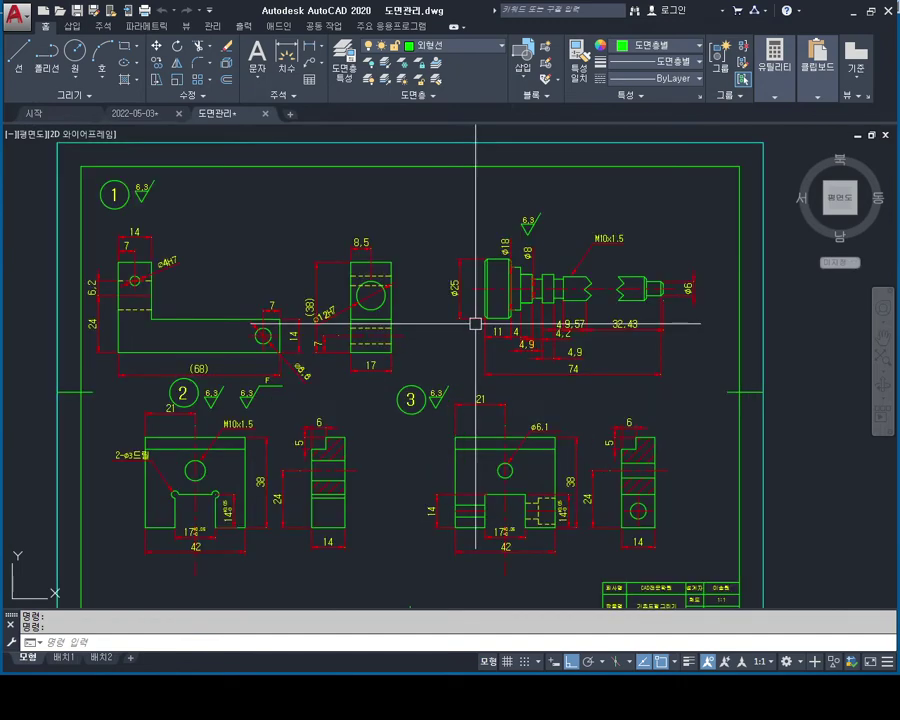
scroll(474, 321, "down", 2)
scroll(474, 305, "up", 1)
key("Escape")
key("Escape")
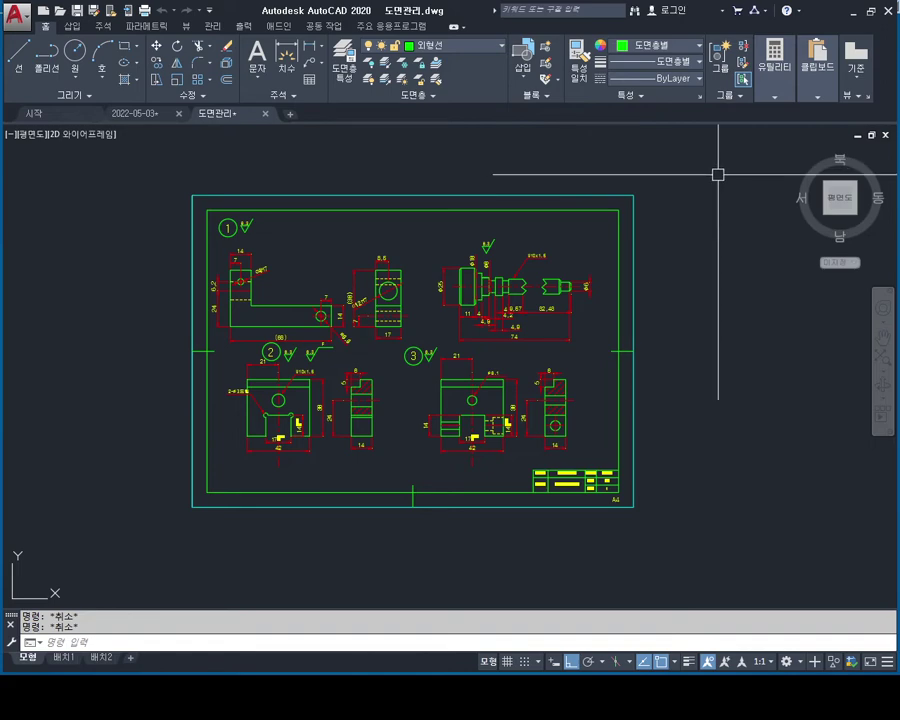
left_click(698, 137)
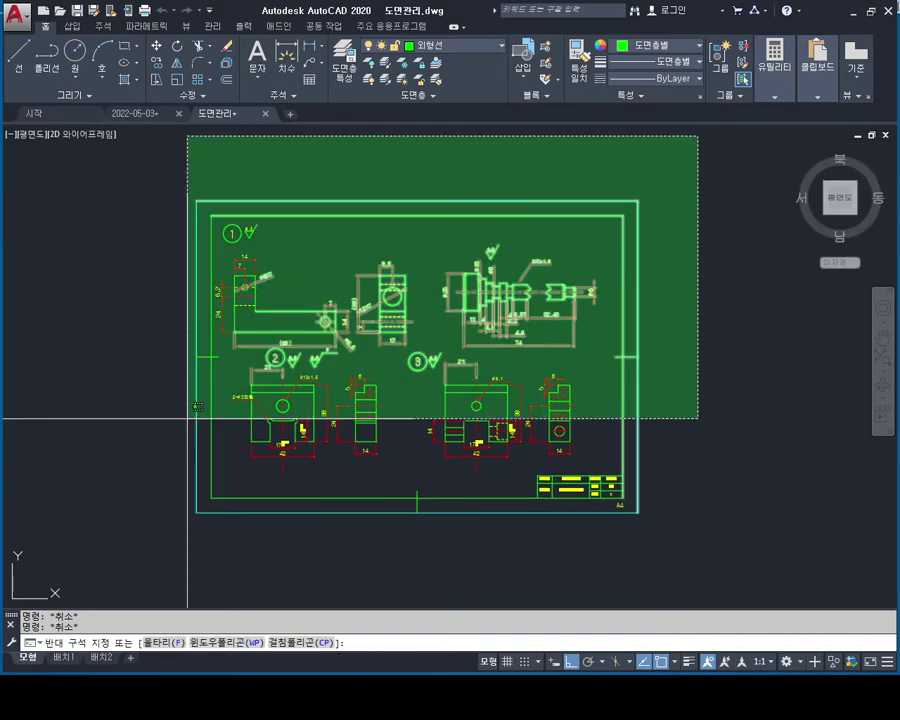
left_click(121, 538)
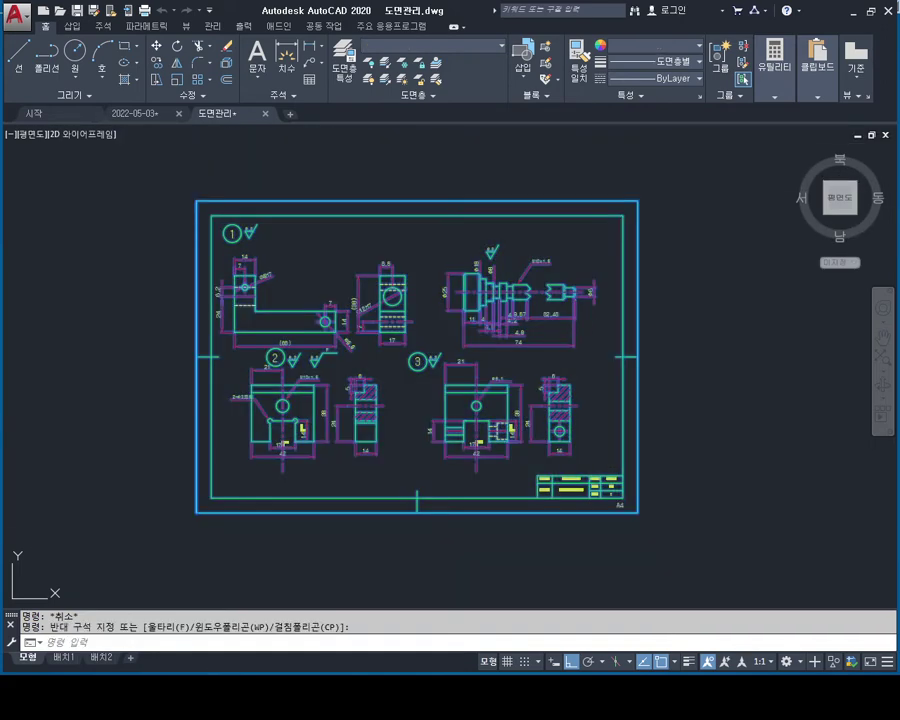
key("ctrl+Tab")
key("ctrl+Tab")
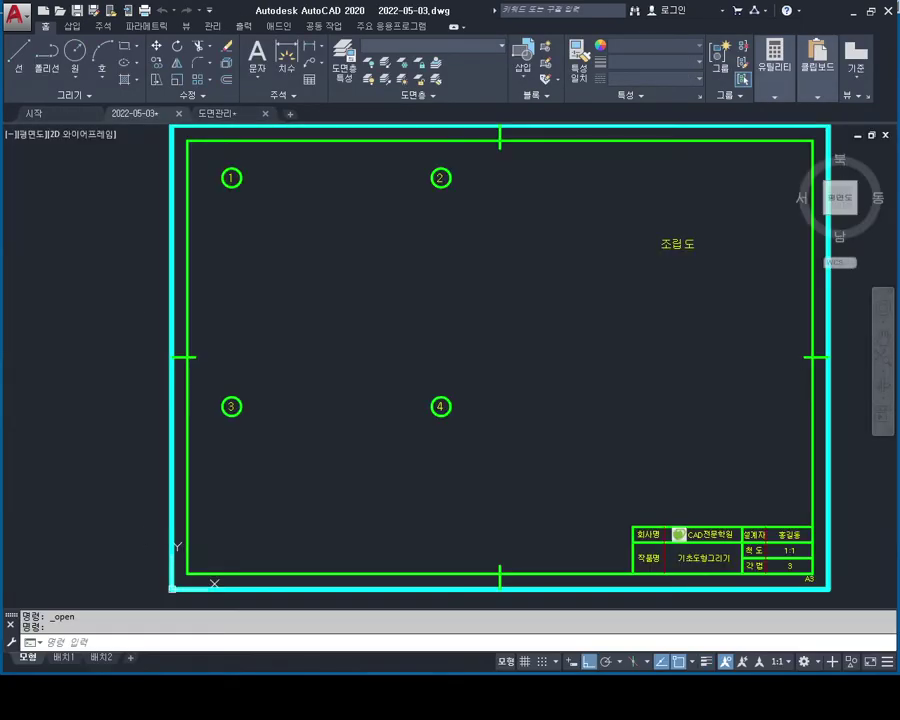
Paste the copied parts drawing right of the A3 sheet and view both sheets together.
key("ctrl+v")
scroll(440, 472, "down", 5)
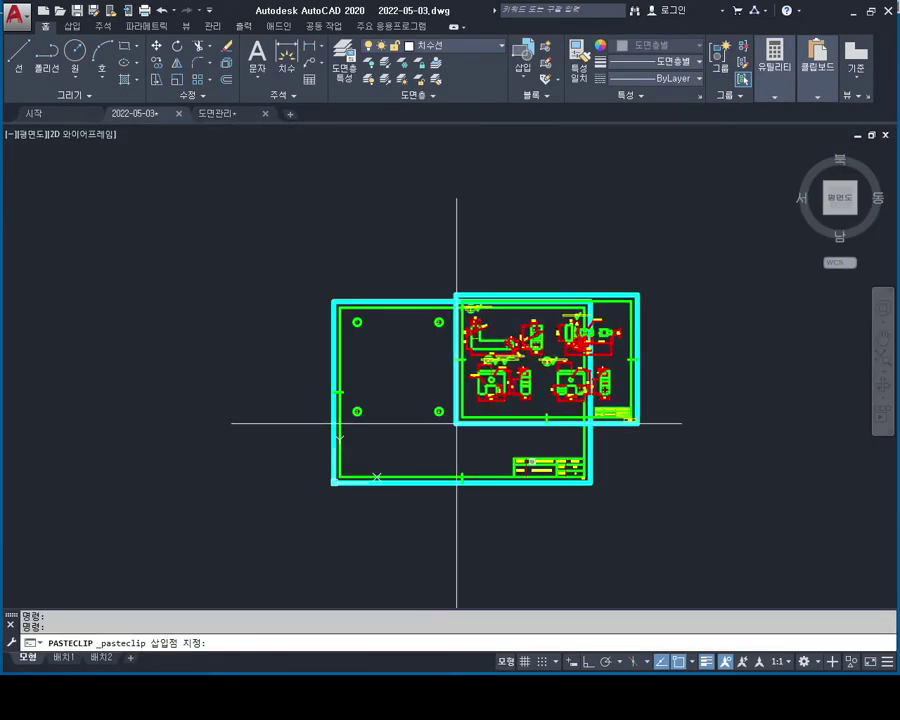
middle_click_drag(456, 420, 300, 428)
left_click(437, 458)
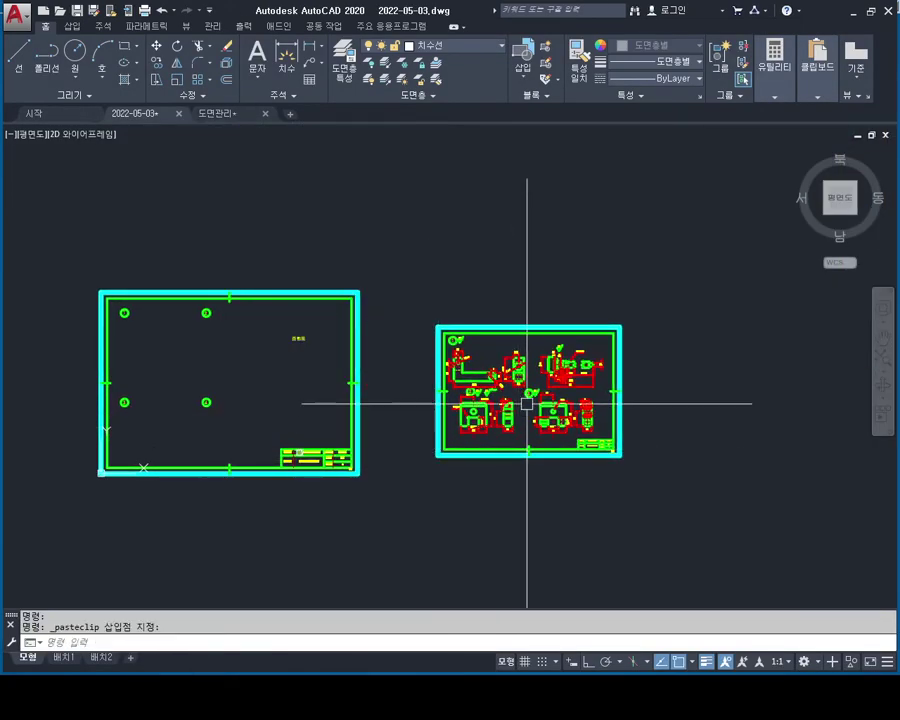
scroll(557, 377, "up", 4)
middle_click_drag(559, 373, 480, 310)
middle_click_drag(346, 306, 500, 286)
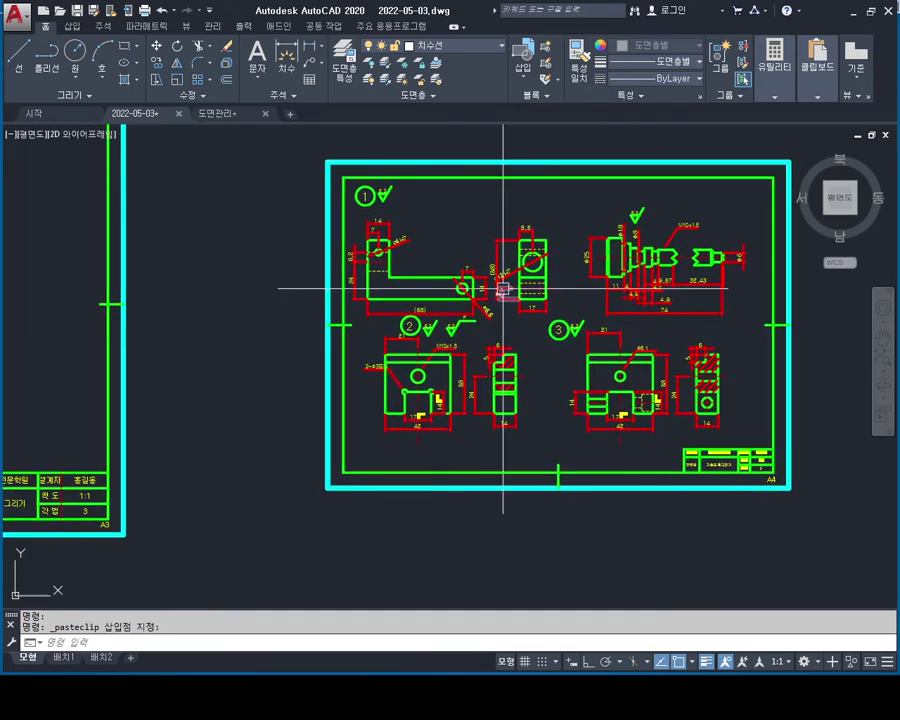
scroll(504, 343, "down", 2)
mouse_move(504, 343)
middle_mouse_down()
mouse_move(297, 291)
mouse_move(341, 317)
middle_mouse_up()
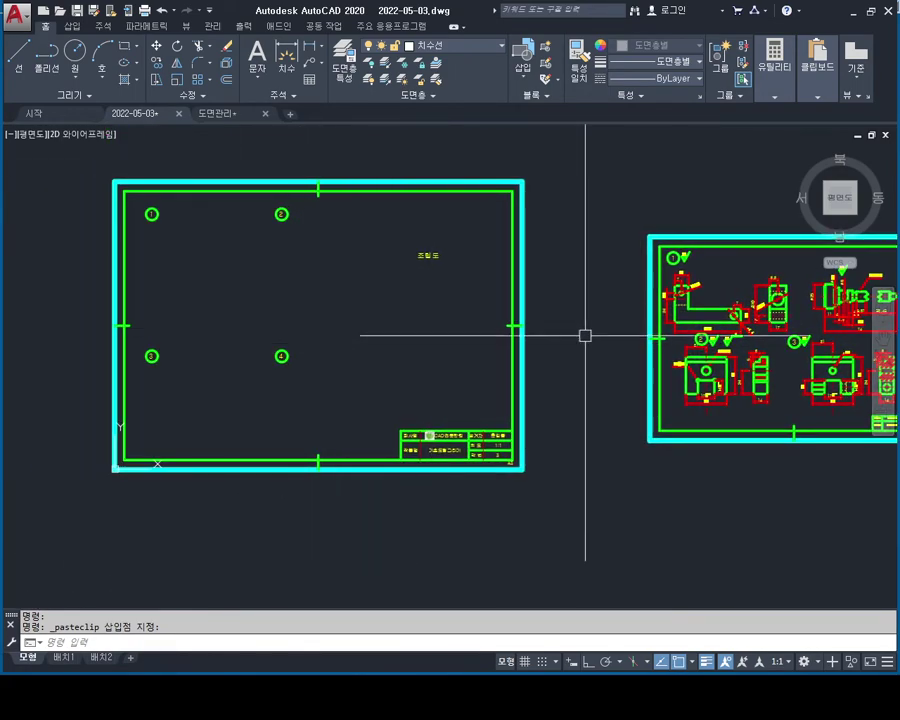
mouse_move(584, 335)
middle_mouse_down()
mouse_move(644, 355)
mouse_move(529, 339)
mouse_move(557, 391)
middle_mouse_up()
scroll(669, 416, "up", 2)
middle_click_drag(558, 326, 557, 336)
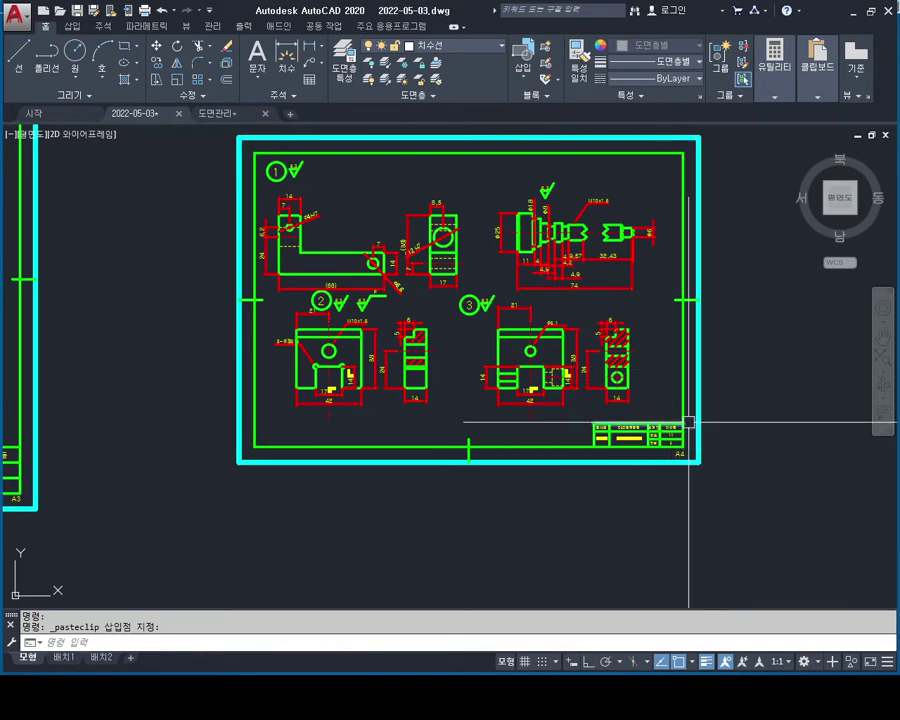
middle_click_drag(174, 422, 360, 415)
scroll(396, 372, "down", 5)
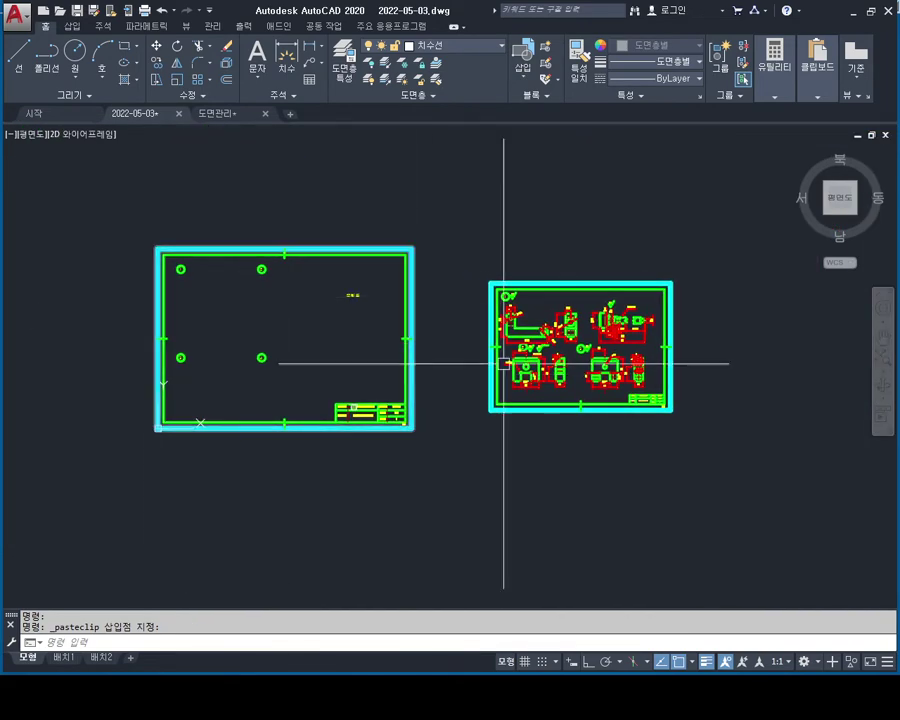
scroll(500, 360, "up", 5)
Erase the pasted A4 sheet's border and title block.
key("Escape")
left_click(690, 373)
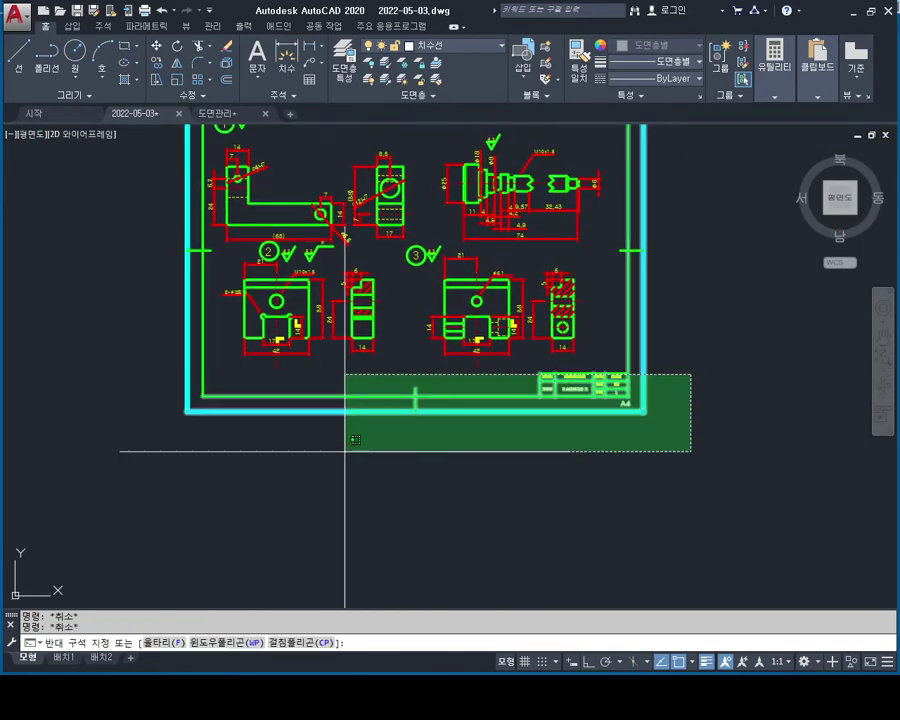
left_click(169, 468)
key("Delete")
Erase the two top horizontal frame lines left from the A4 sheet.
middle_click_drag(309, 350, 309, 455)
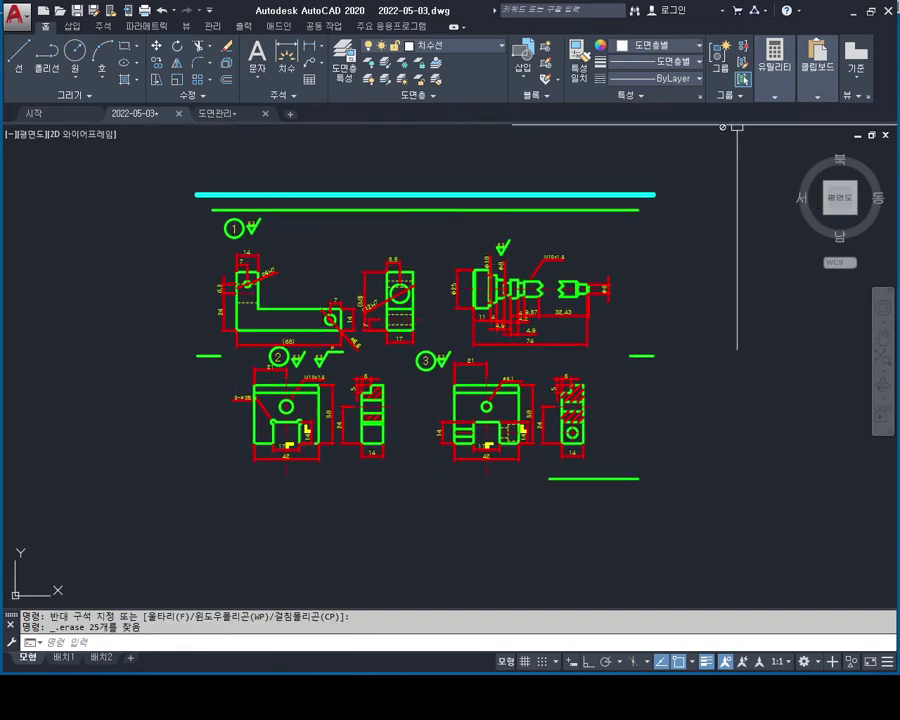
left_click(667, 147)
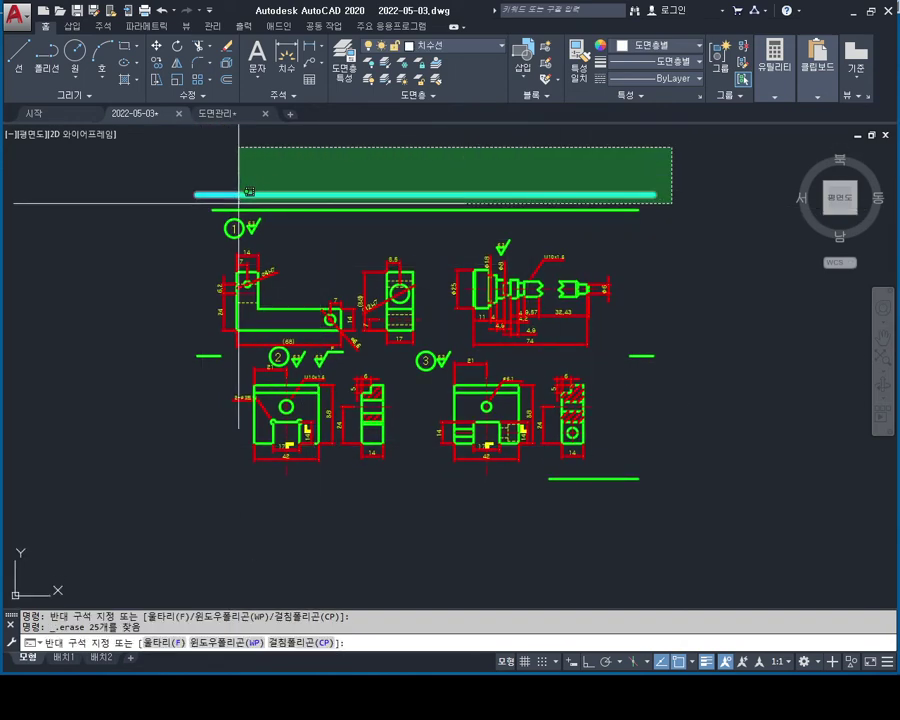
left_click(160, 212)
key("Delete")
Erase the short right tick, the lower right frame line and the short left tick line.
left_click(697, 294)
left_click(630, 364)
key("Delete")
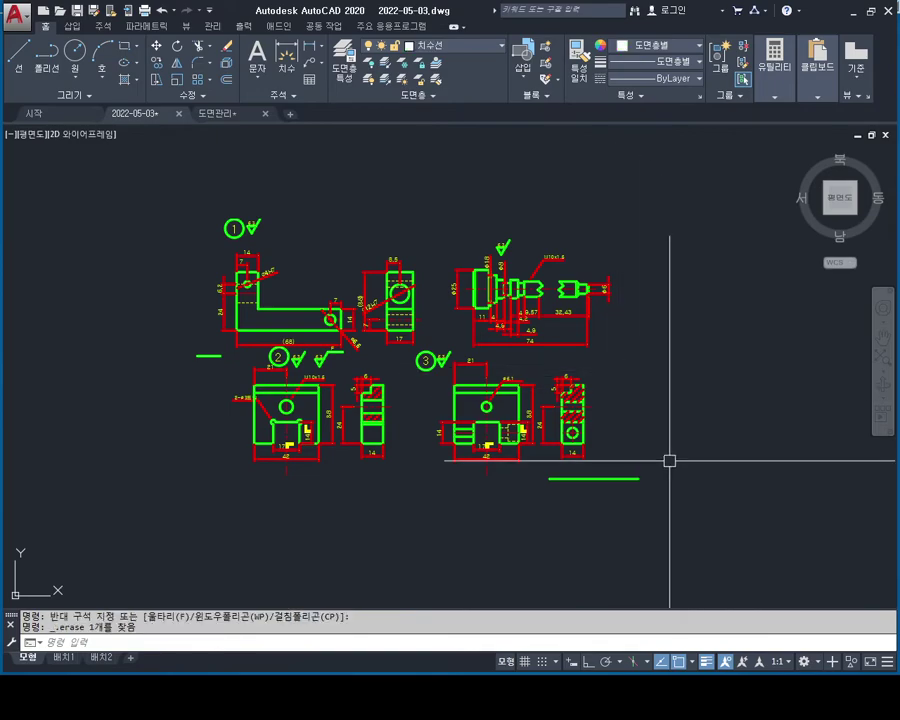
left_click(673, 461)
left_click(553, 514)
key("Delete")
left_click(222, 344)
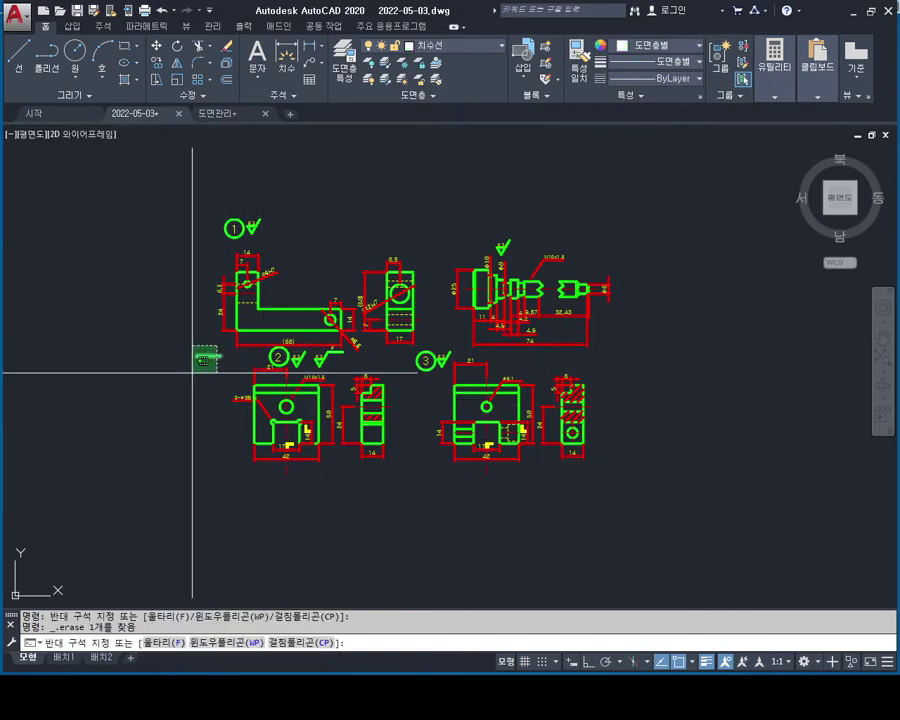
left_click(192, 368)
key("Delete")
scroll(353, 262, "up", 2)
key("Escape")
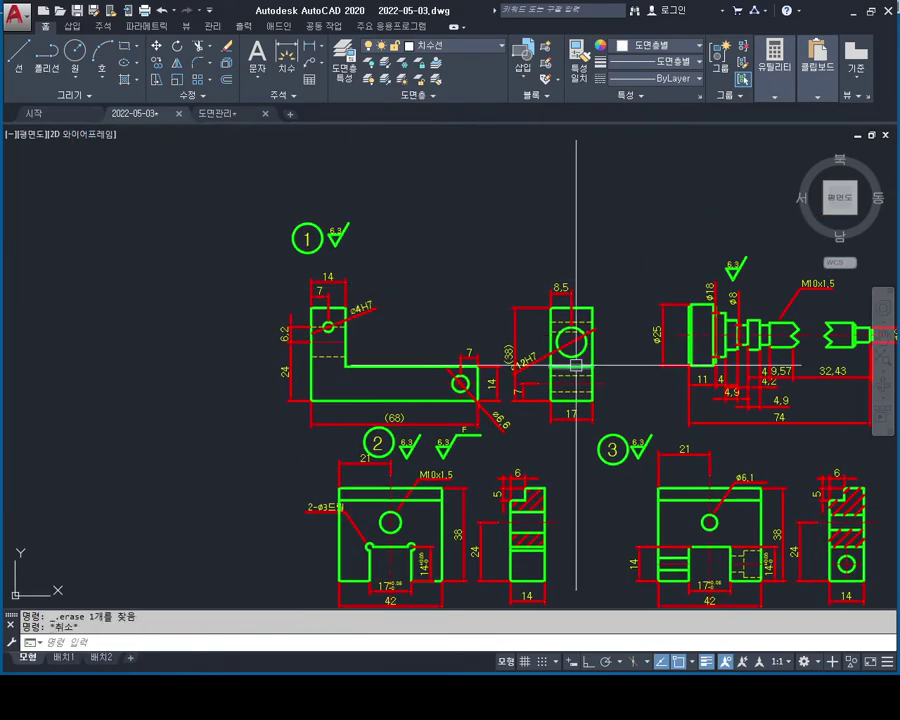
scroll(467, 221, "up", 1)
scroll(410, 250, "up", 2)
Copy part 1's 6.3 roughness symbol and place it next to balloon 1 on the A3 sheet.
key("Escape")
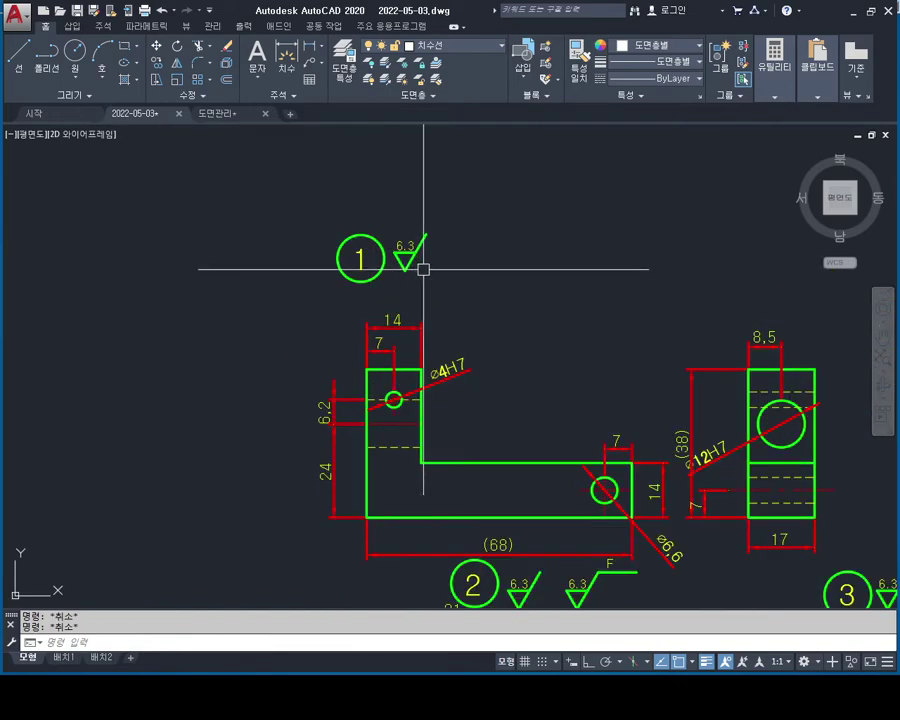
type("d")
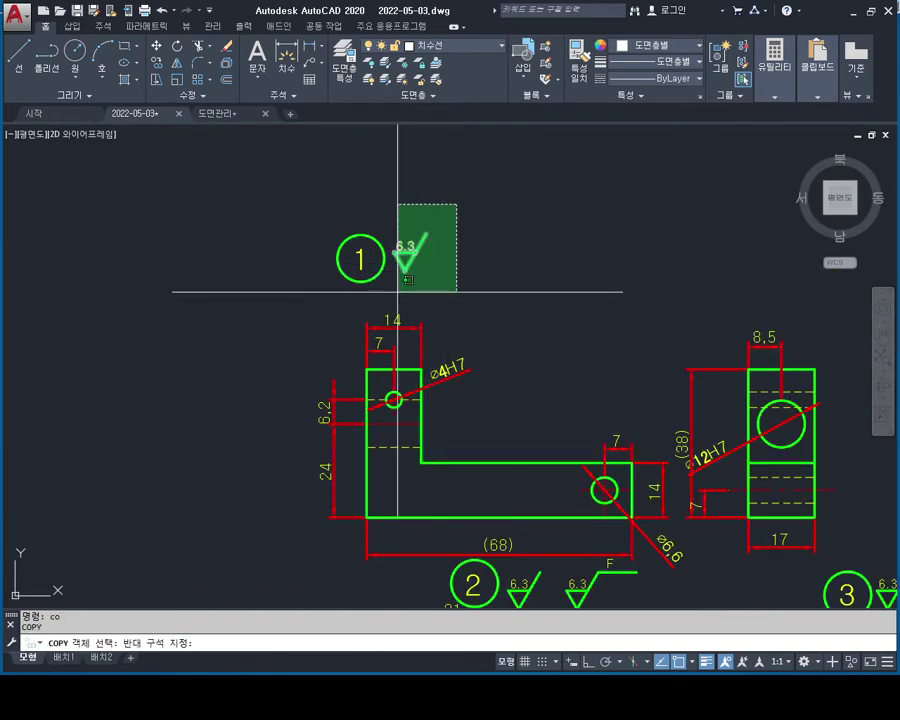
left_click(417, 273)
key("Return")
left_click(405, 269)
scroll(362, 300, "down", 4)
mouse_move(218, 305)
middle_mouse_down()
mouse_move(488, 263)
mouse_move(568, 302)
middle_mouse_up()
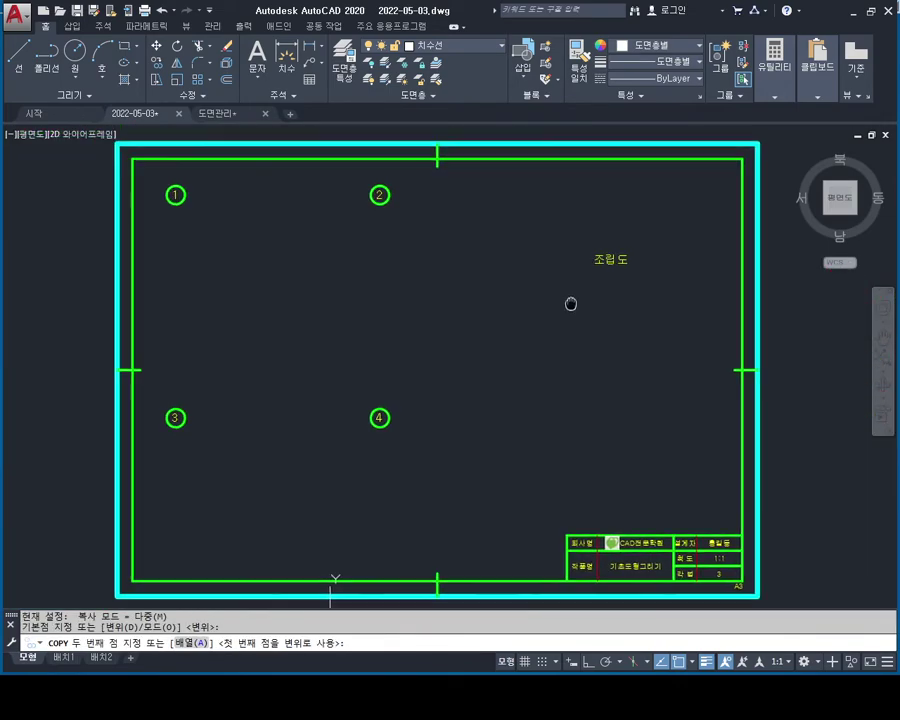
scroll(304, 242, "up", 4)
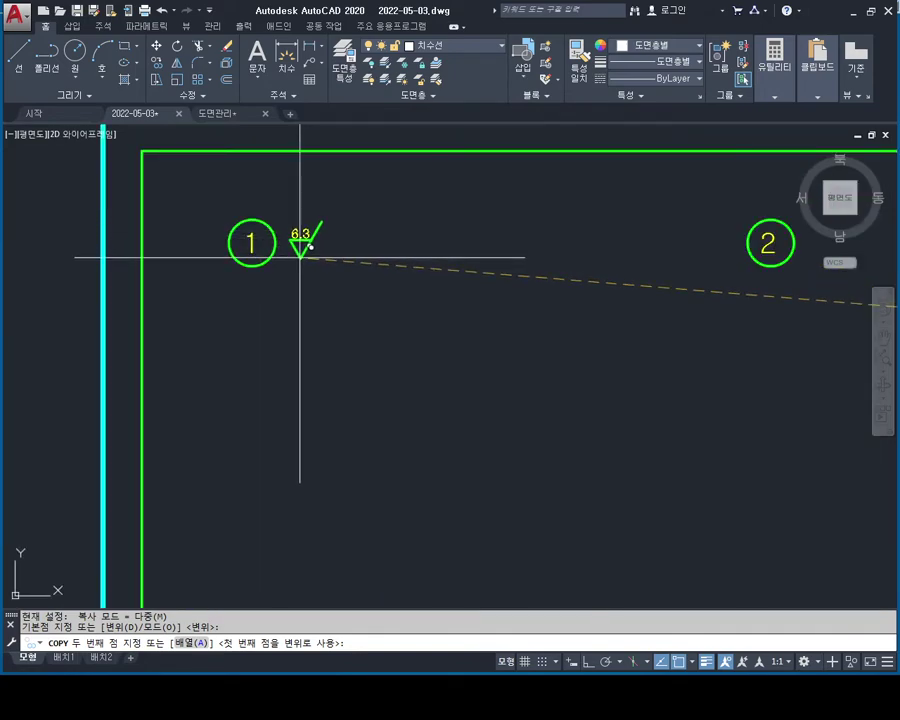
key("Escape")
scroll(380, 268, "down", 2)
scroll(378, 250, "down", 2)
scroll(464, 230, "down", 2)
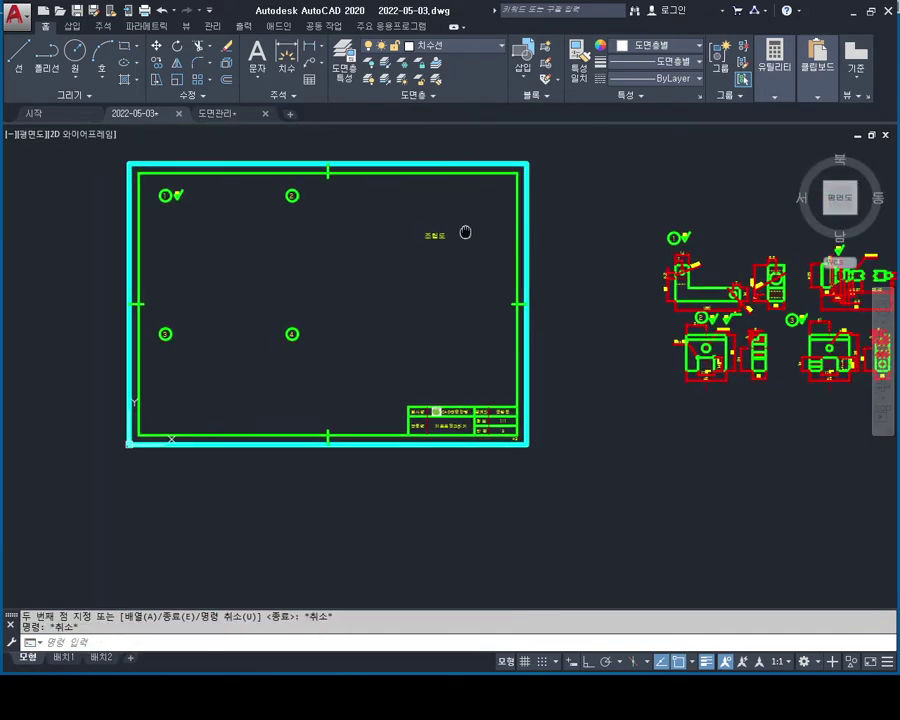
scroll(578, 250, "up", 3)
scroll(534, 274, "up", 2)
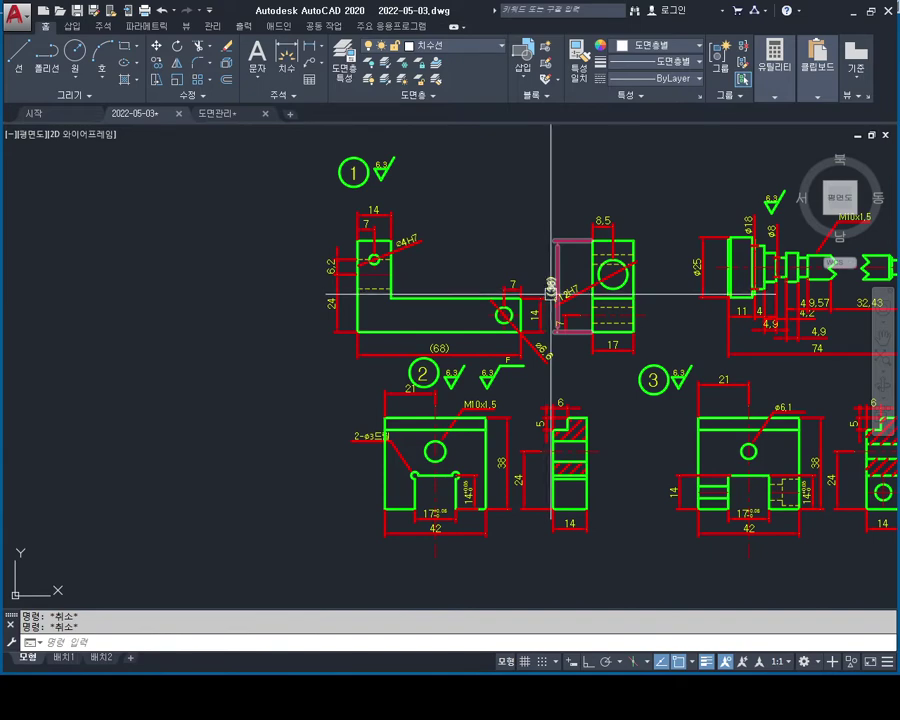
middle_click_drag(551, 293, 542, 295)
type("co")
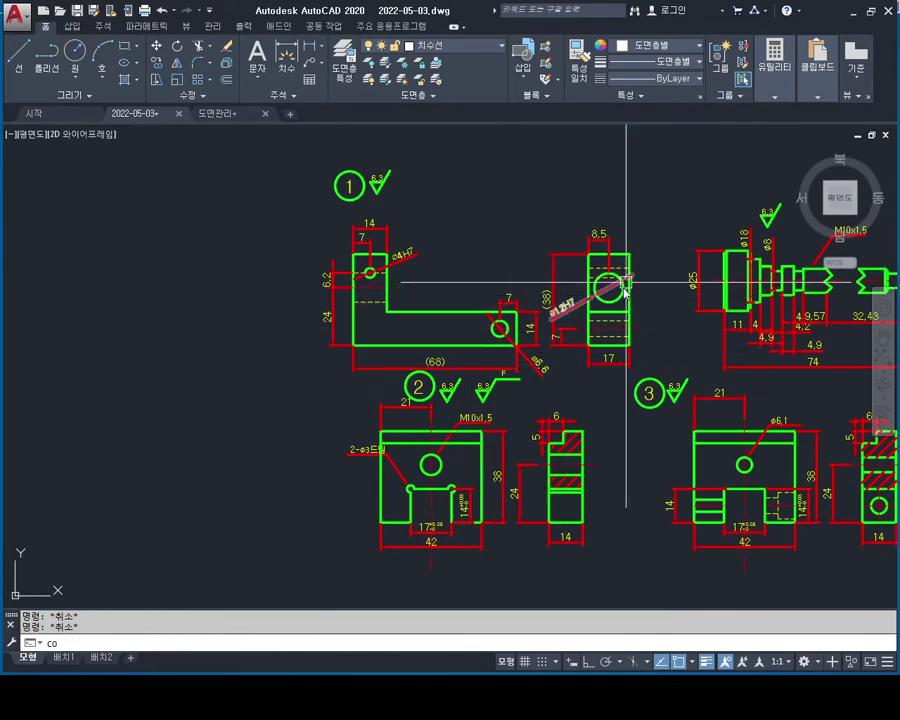
Copy part 1's dimensioned front and side views into the A3 frame below balloon 1.
key("Return")
left_click(647, 235)
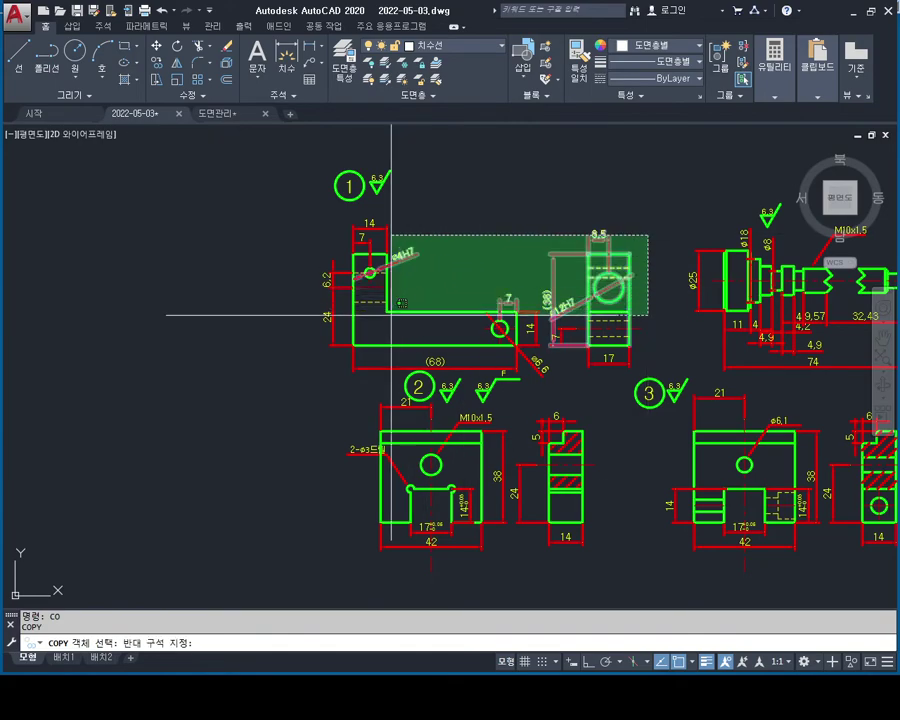
left_click(305, 350)
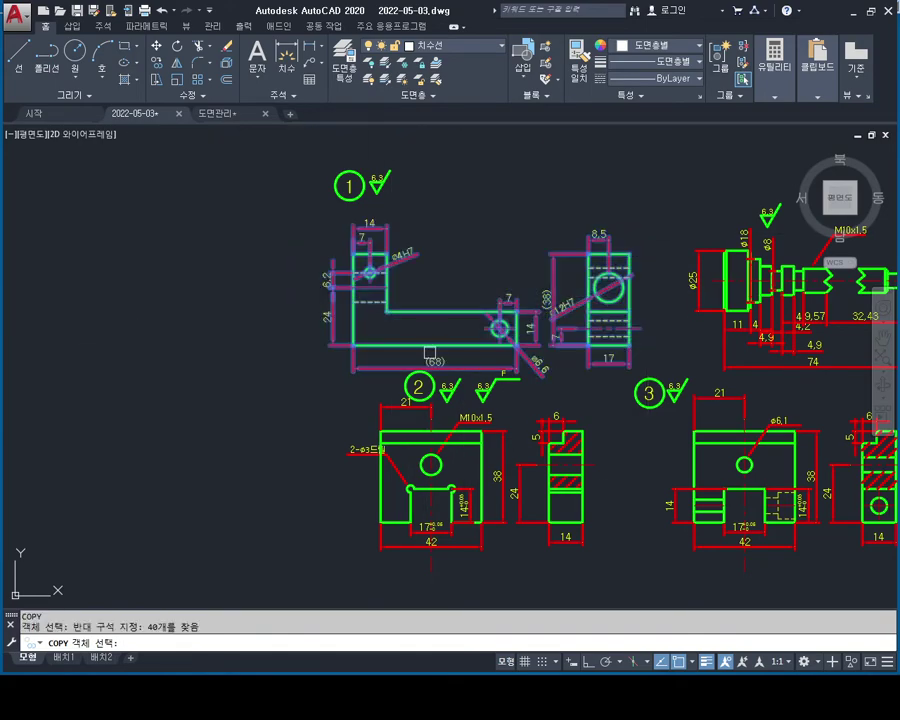
key("Return")
left_click(450, 300)
scroll(370, 310, "down", 5)
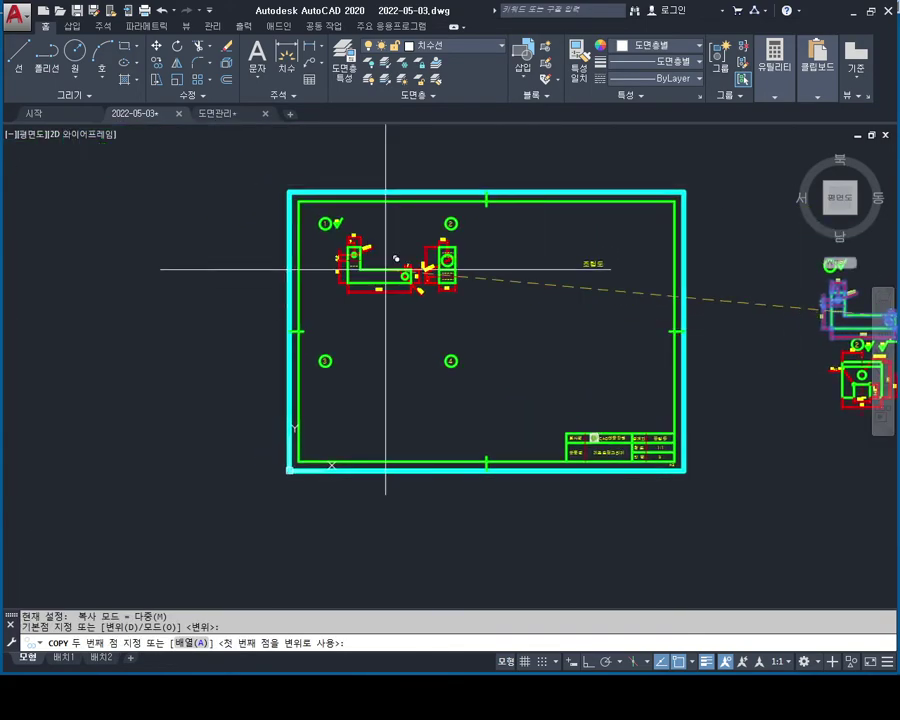
scroll(374, 262, "up", 5)
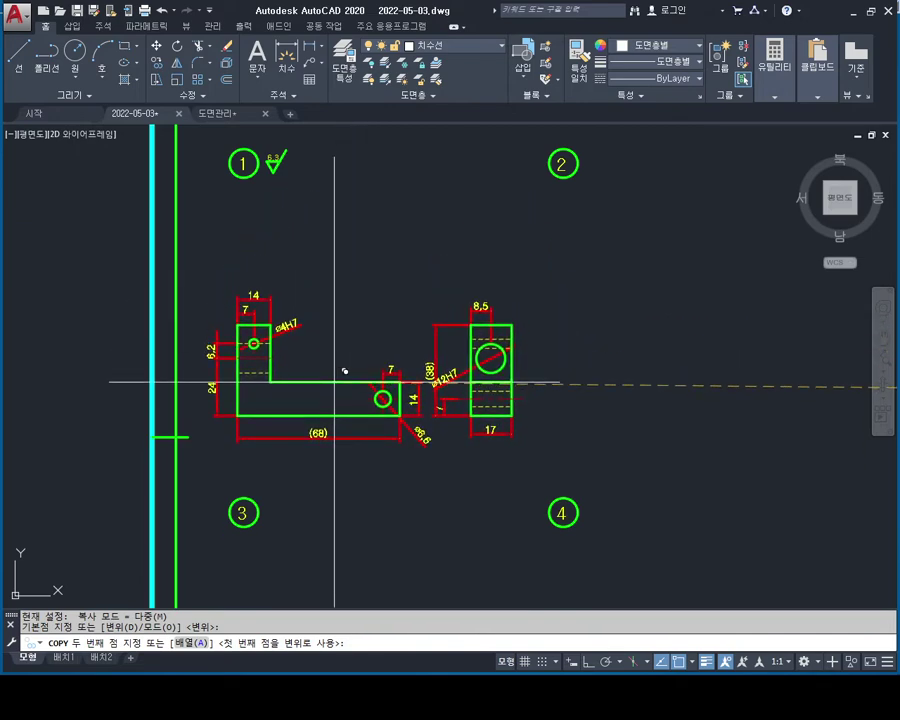
left_click(333, 381)
key("Escape")
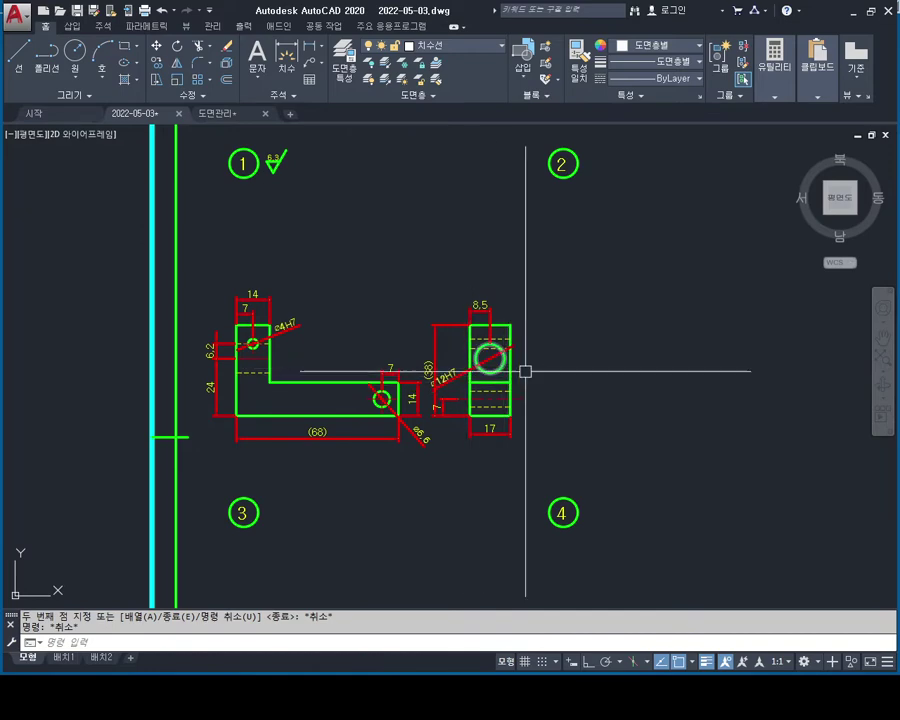
scroll(495, 364, "up", 5)
scroll(248, 263, "down", 2)
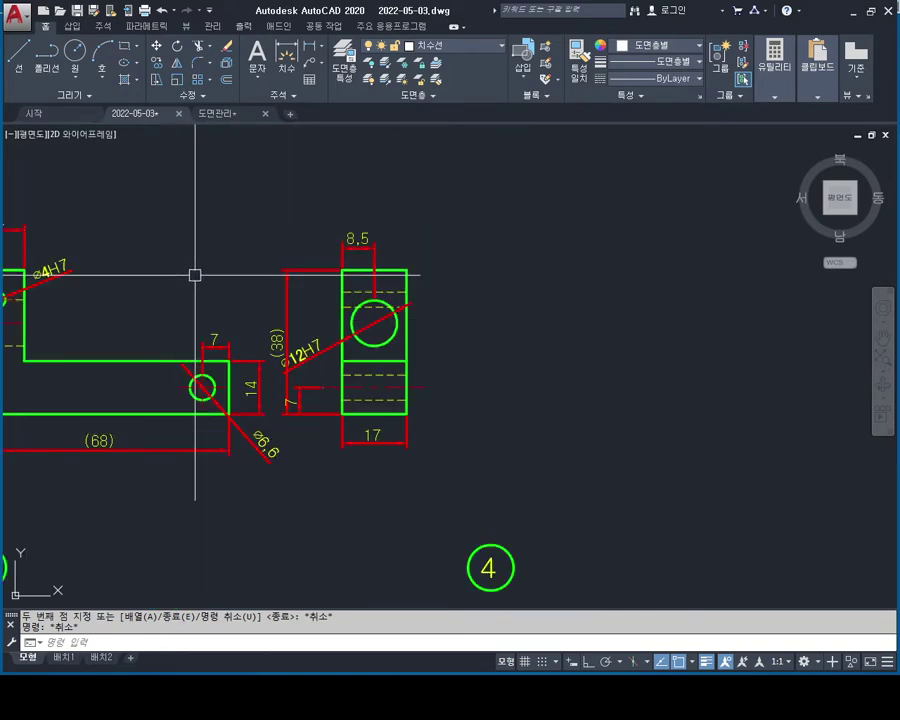
mouse_move(152, 226)
middle_mouse_down()
mouse_move(226, 297)
mouse_move(251, 256)
middle_mouse_up()
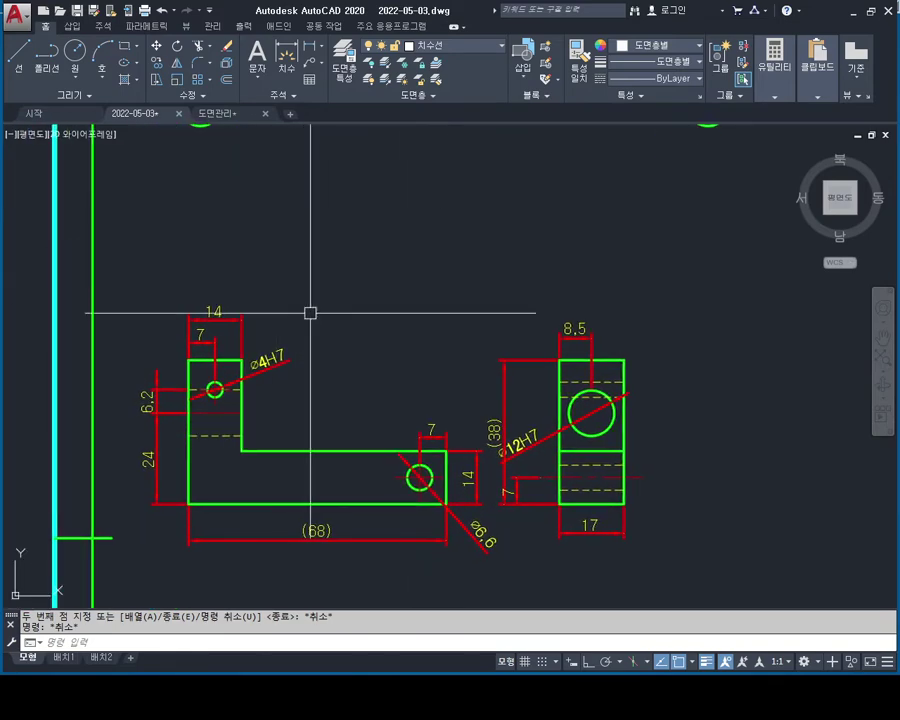
Add vertical construction lines through the part's left edge and the ⌀4H7 and ⌀6.6 hole centres.
key("Escape")
type("h")
key("Return")
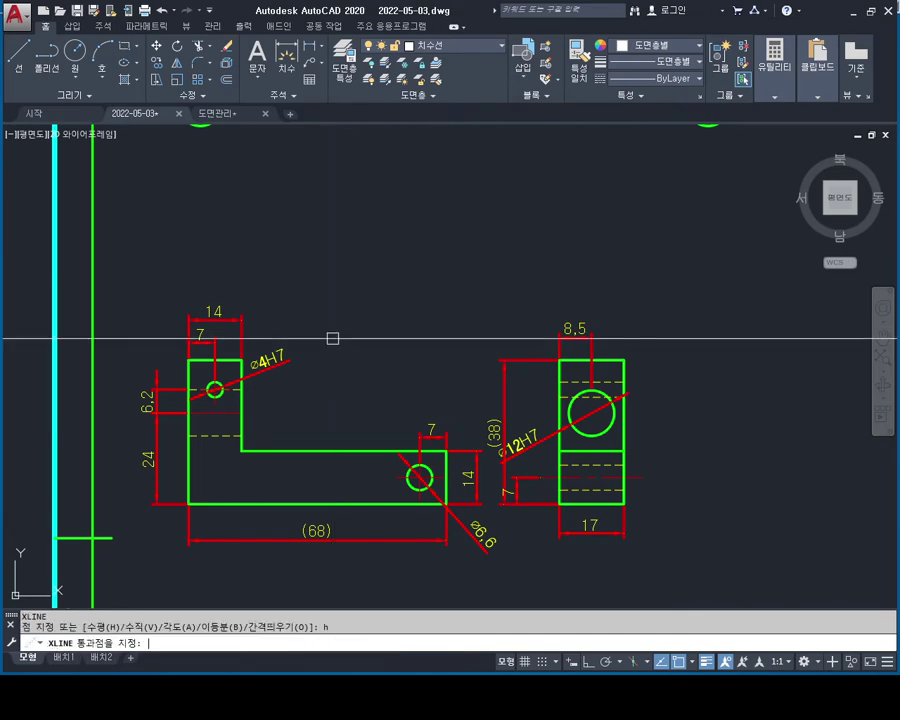
key("Escape")
key("Return")
type("v")
key("Return")
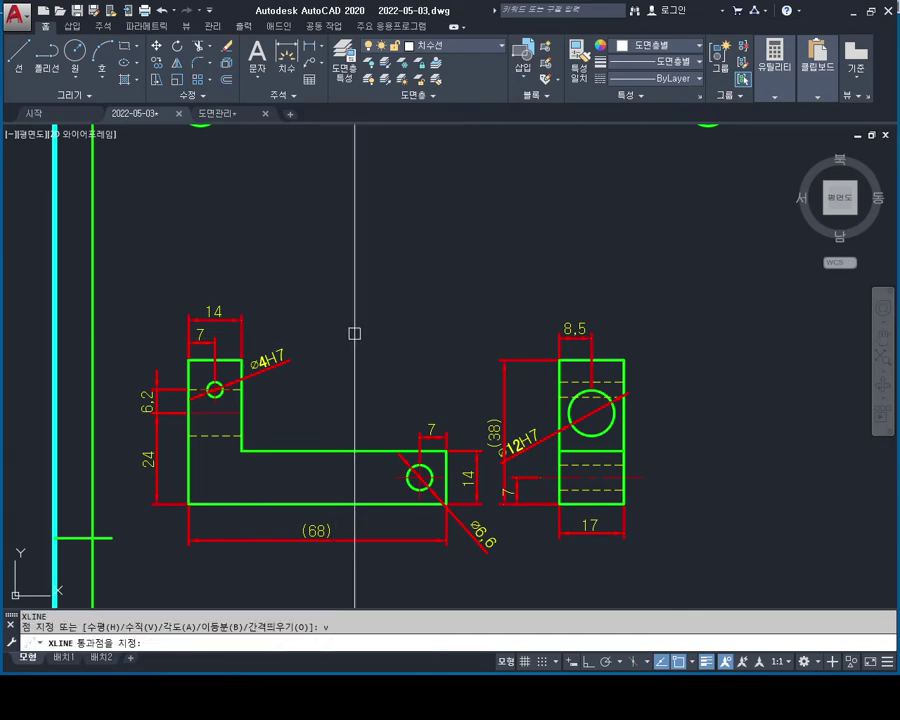
left_click(188, 359)
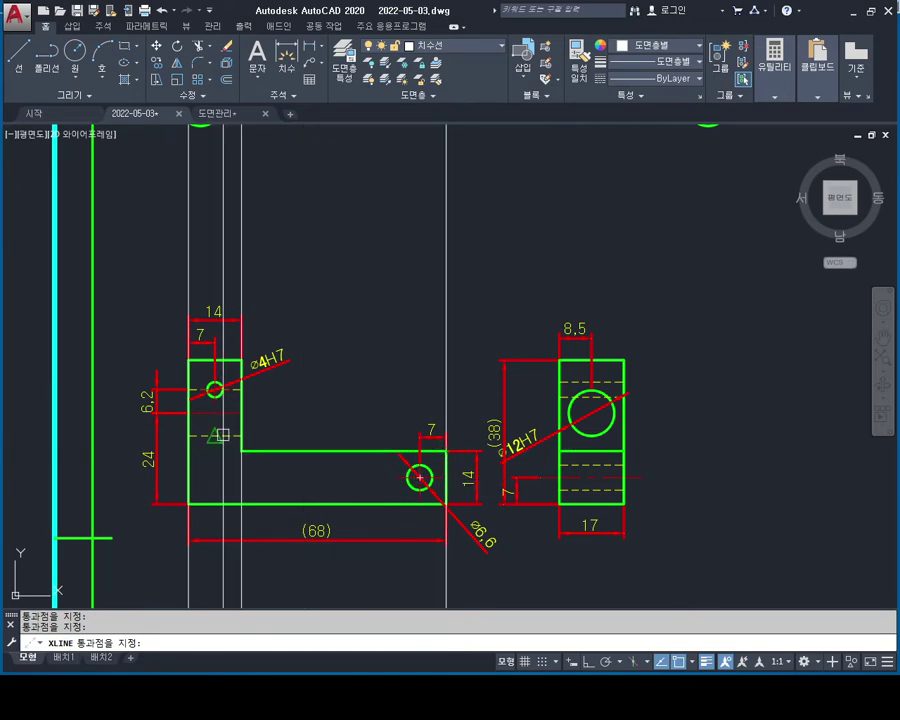
scroll(218, 370, "up", 4)
left_click(210, 405)
scroll(305, 407, "down", 4)
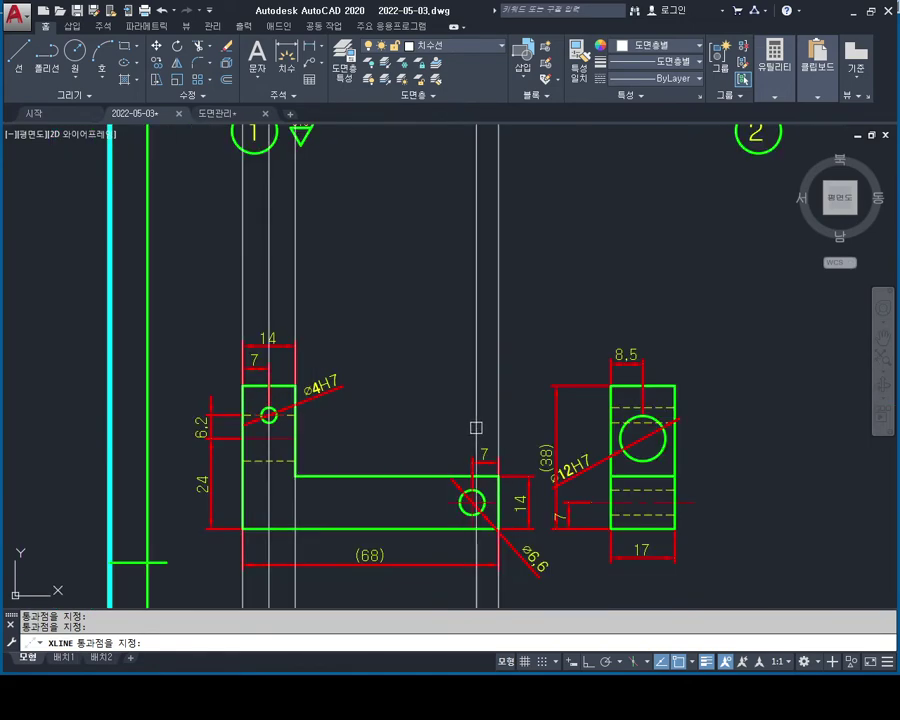
left_click(472, 490)
key("Escape")
key("Escape")
scroll(486, 504, "up", 4)
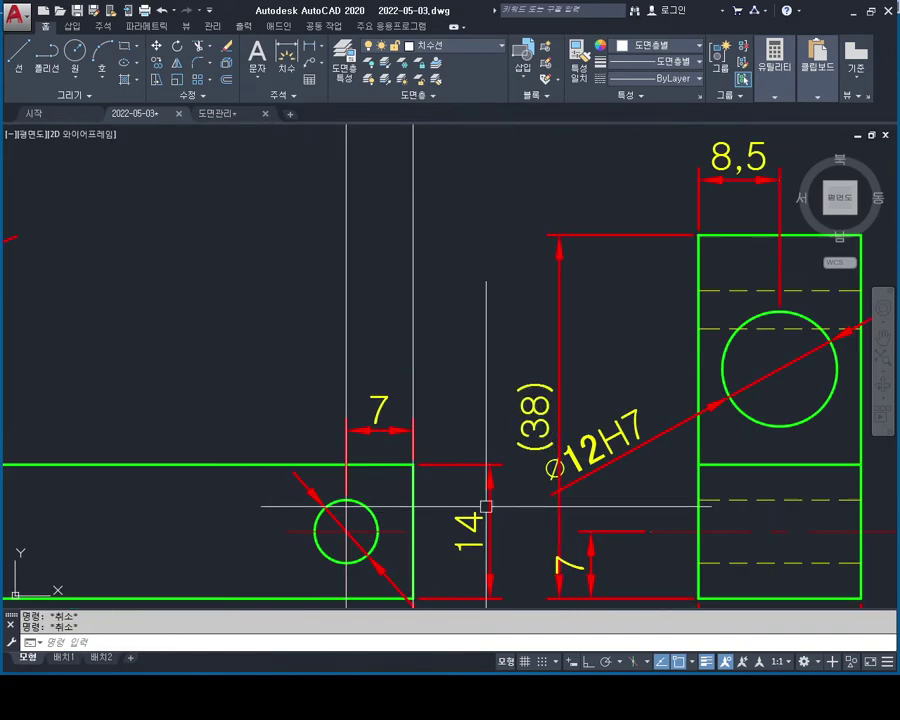
scroll(398, 483, "down", 4)
middle_click_drag(382, 354, 370, 376)
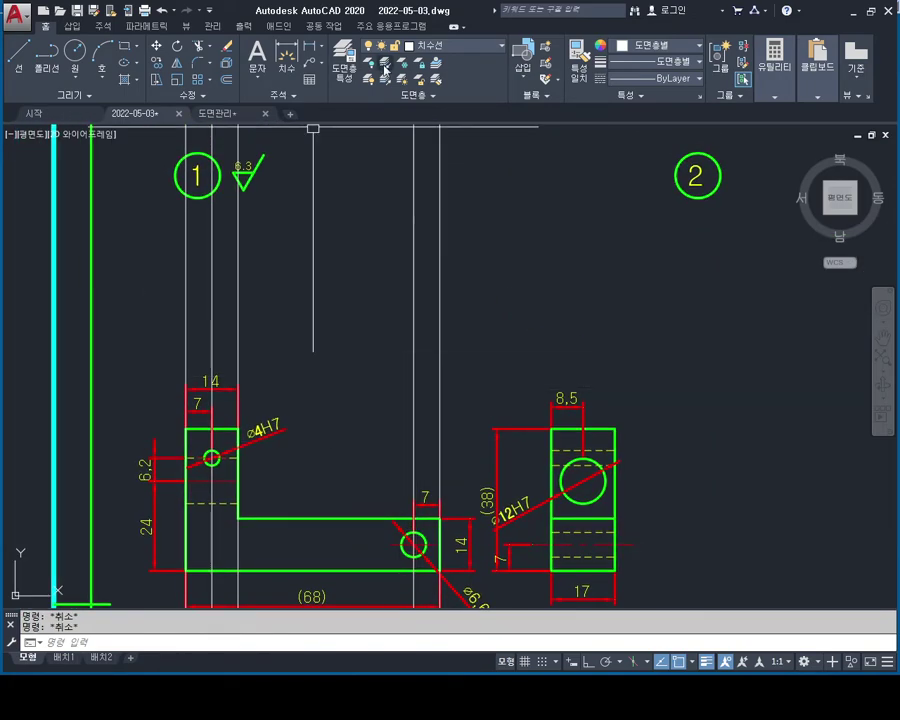
On the 외형선 layer, draw a horizontal line across the vertical construction lines.
left_click(455, 45)
left_click(440, 105)
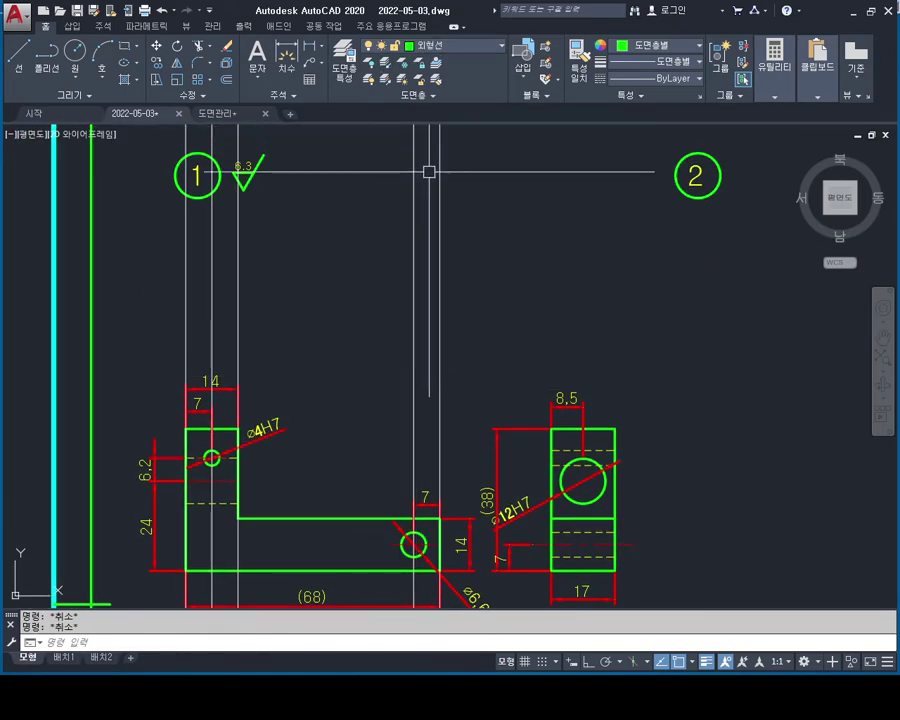
type("l")
key("Return")
left_click(159, 330)
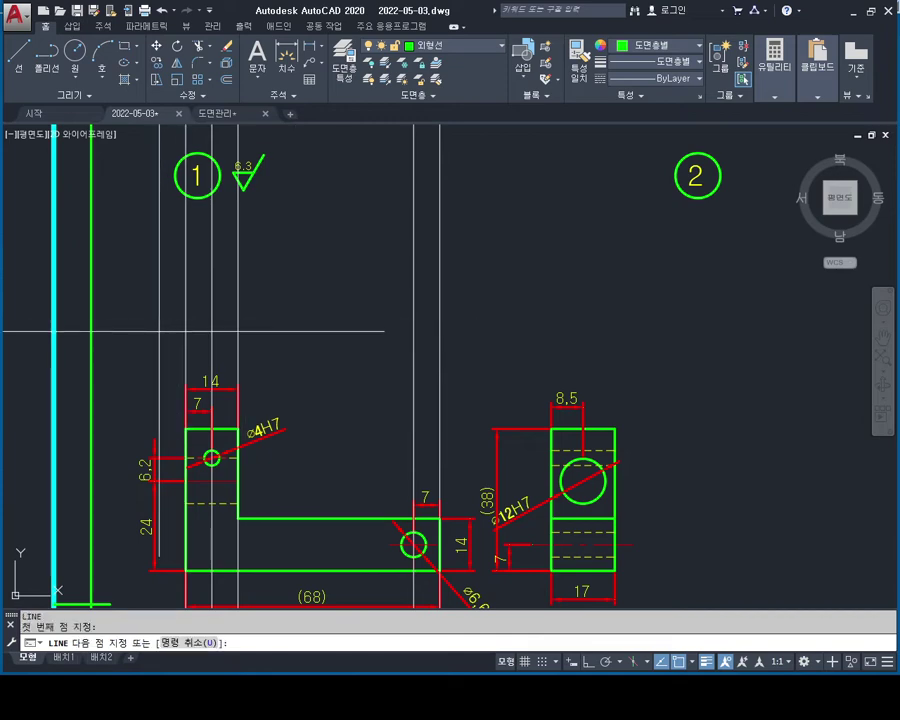
left_click(515, 321)
key("Escape")
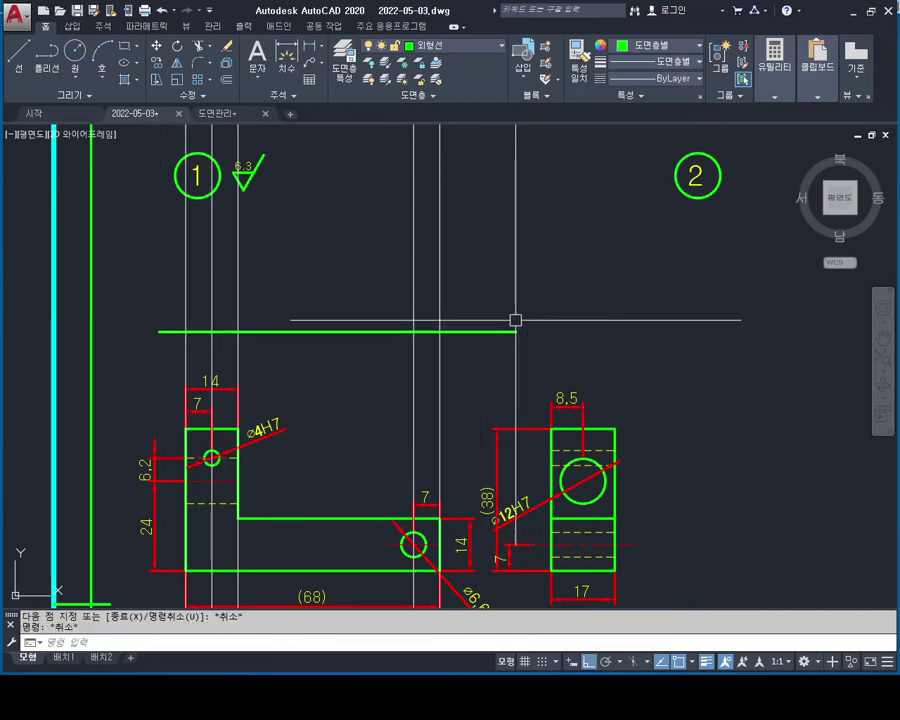
type("o")
Offset the horizontal line 17 units upward for the top view's height.
key("Return")
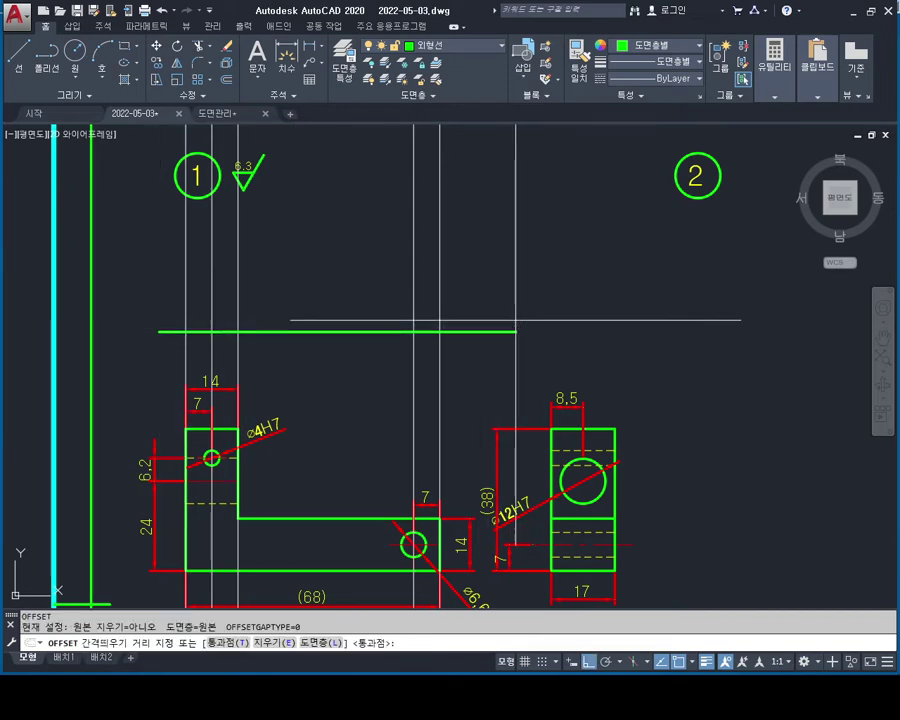
type("17")
key("Return")
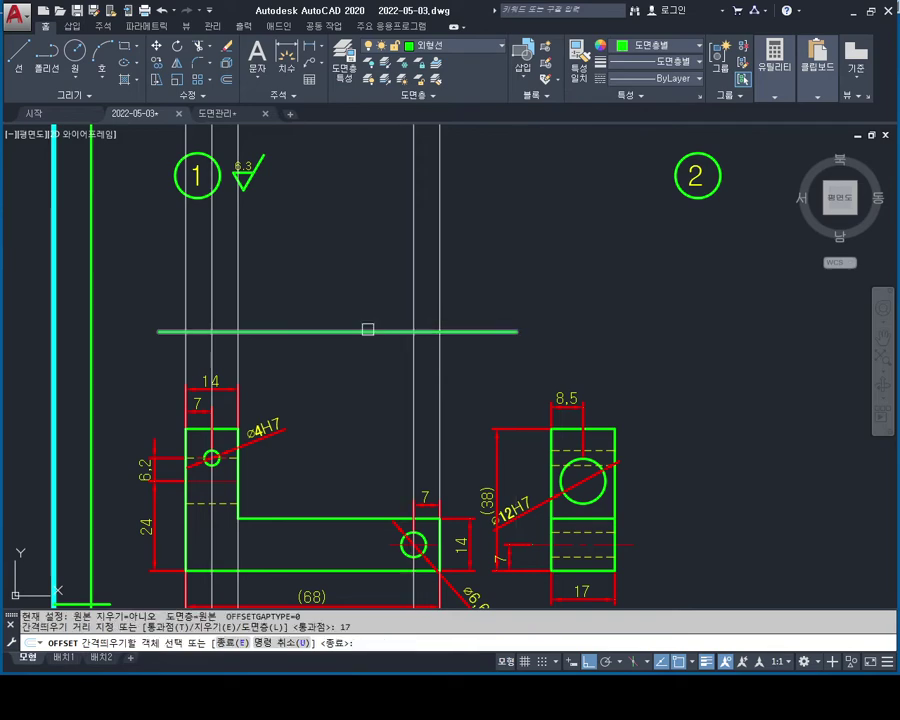
left_click(368, 329)
left_click(330, 280)
key("Escape")
key("Escape")
key("Escape")
Trim the vertical construction lines above and below the two horizontal lines.
left_click(508, 288)
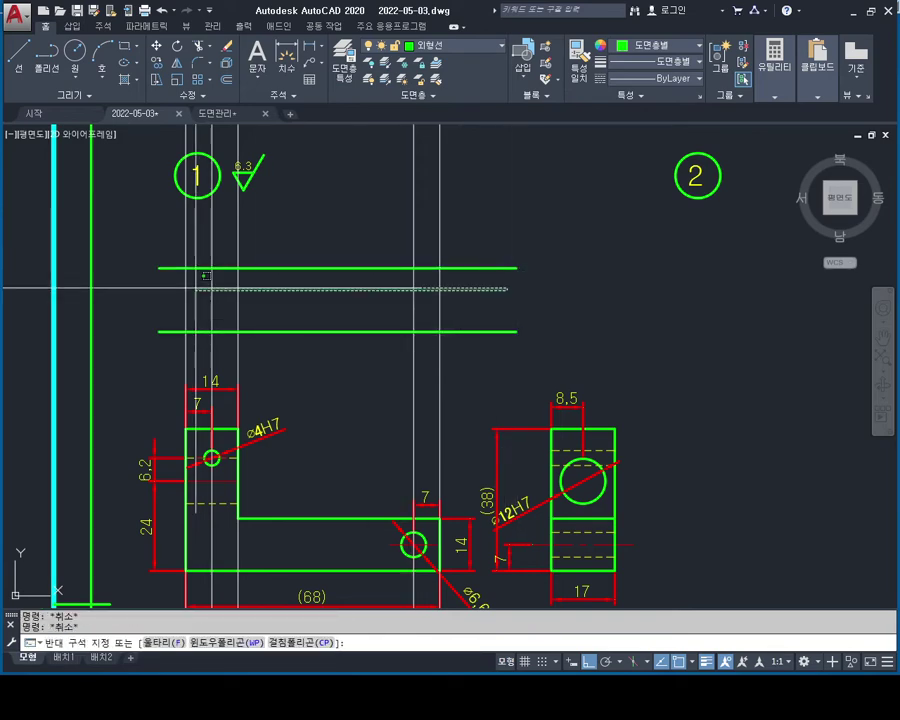
left_click(192, 283)
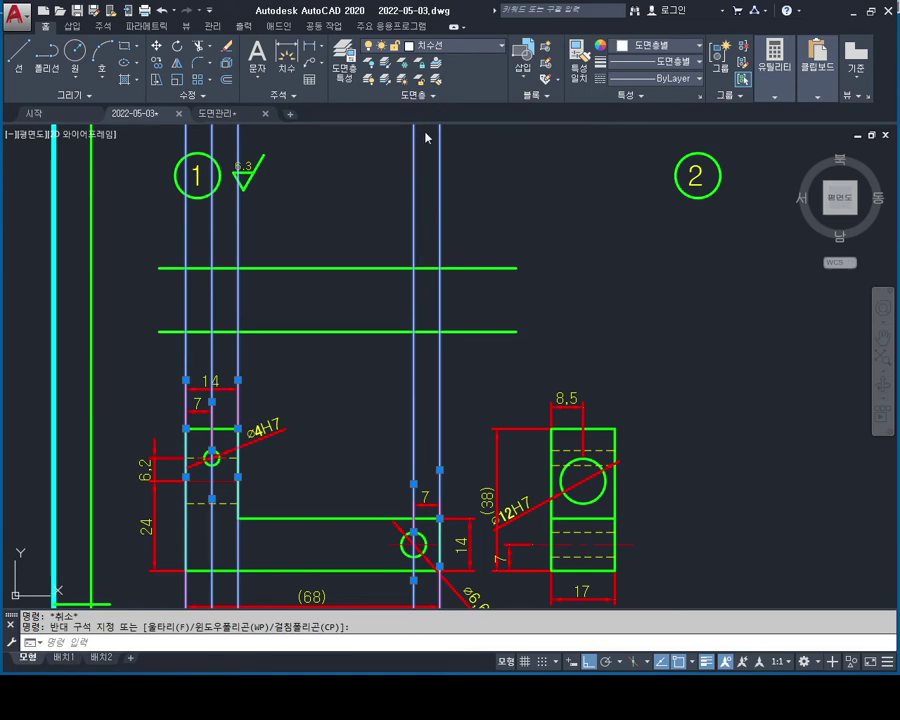
key("Escape")
type("tr")
key("Return")
left_click(483, 362)
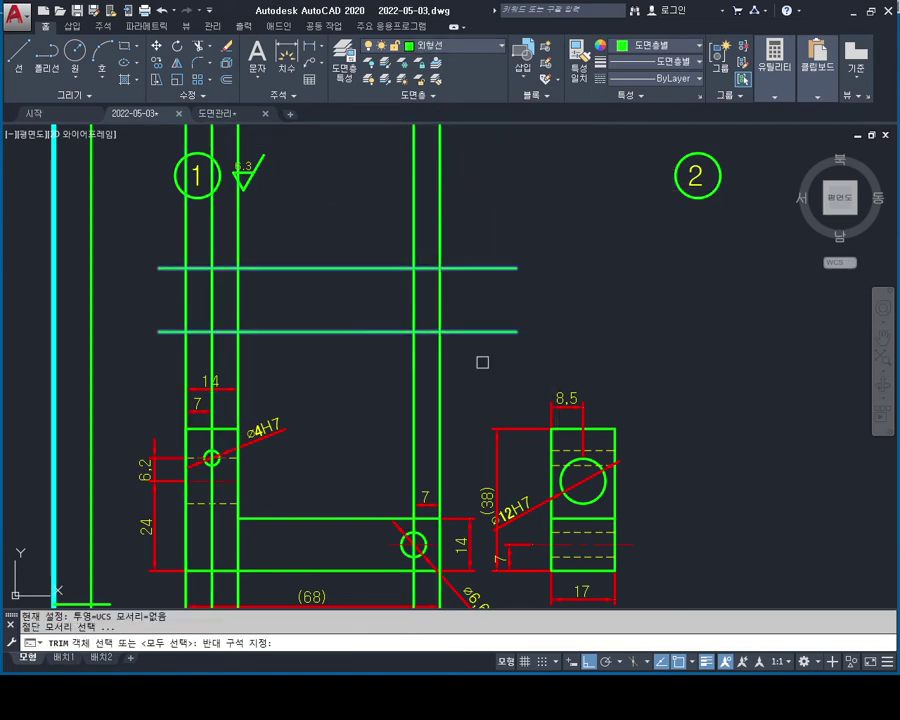
left_click(150, 346)
left_click(490, 230)
left_click(163, 245)
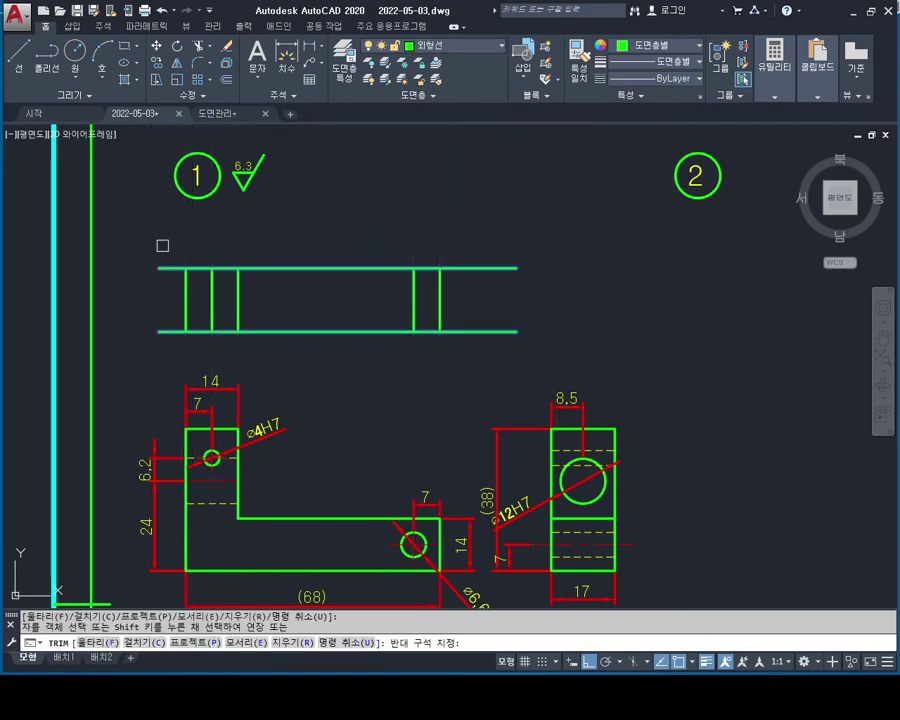
key("Escape")
Trim the horizontal lines' ends to the part's width, closing the top-view rectangle.
key("Escape")
key("Return")
key("Return")
left_click(544, 240)
left_click(500, 330)
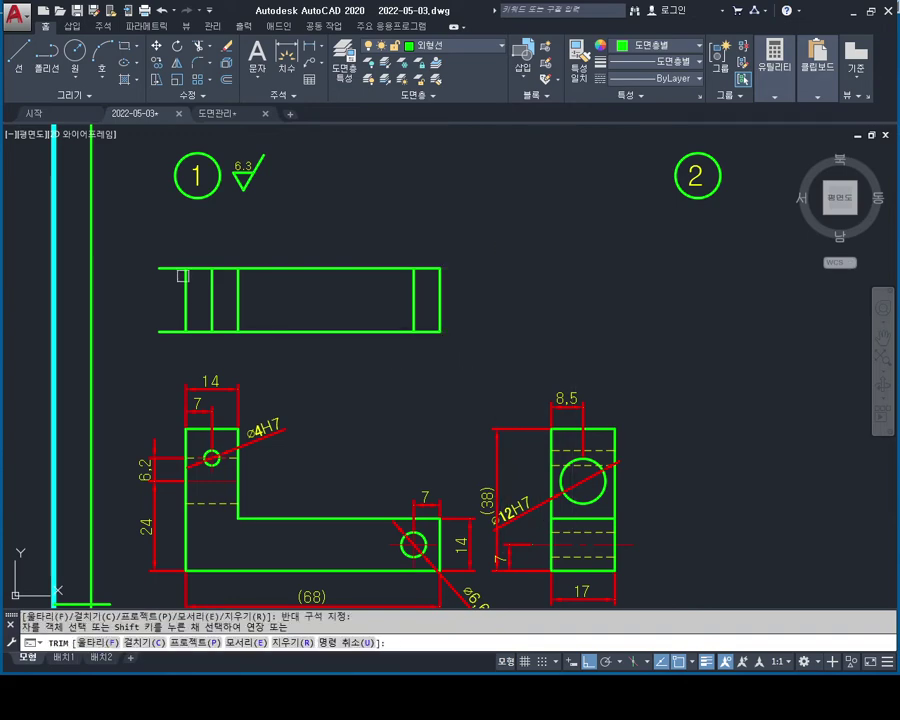
left_click(168, 336)
key("Escape")
left_click(211, 300)
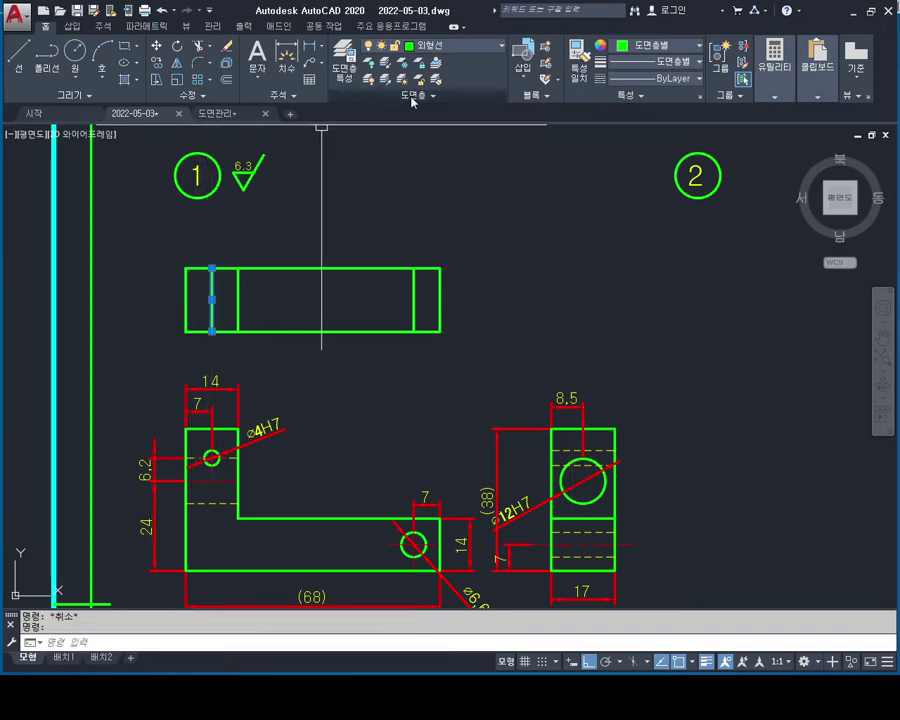
Make both top-view hole lines centre lines and lengthen each end by DE 3.
left_click(414, 290)
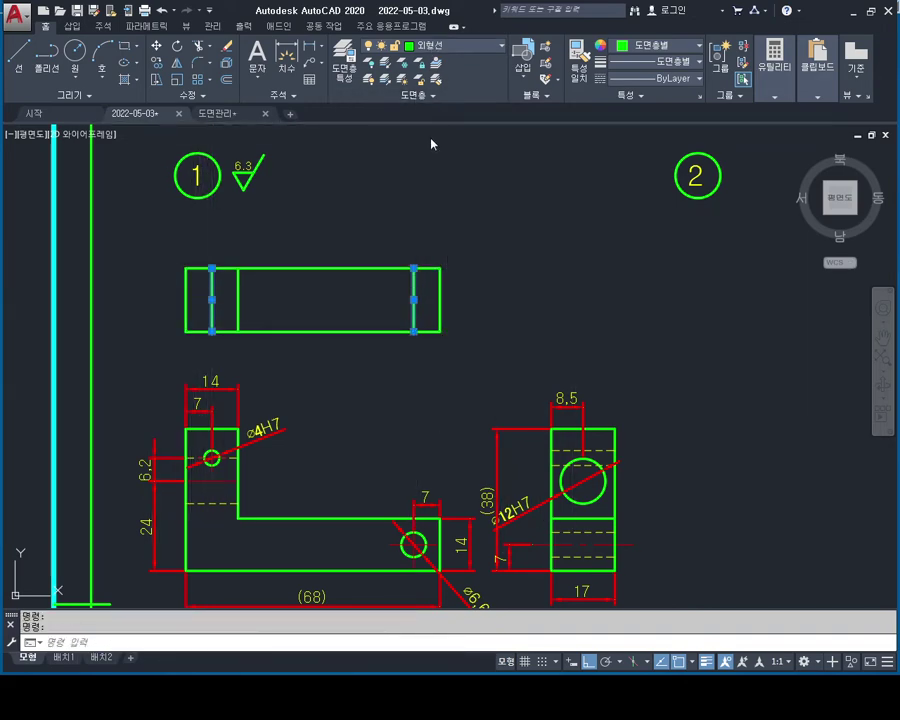
key("Escape")
key("Escape")
type("le")
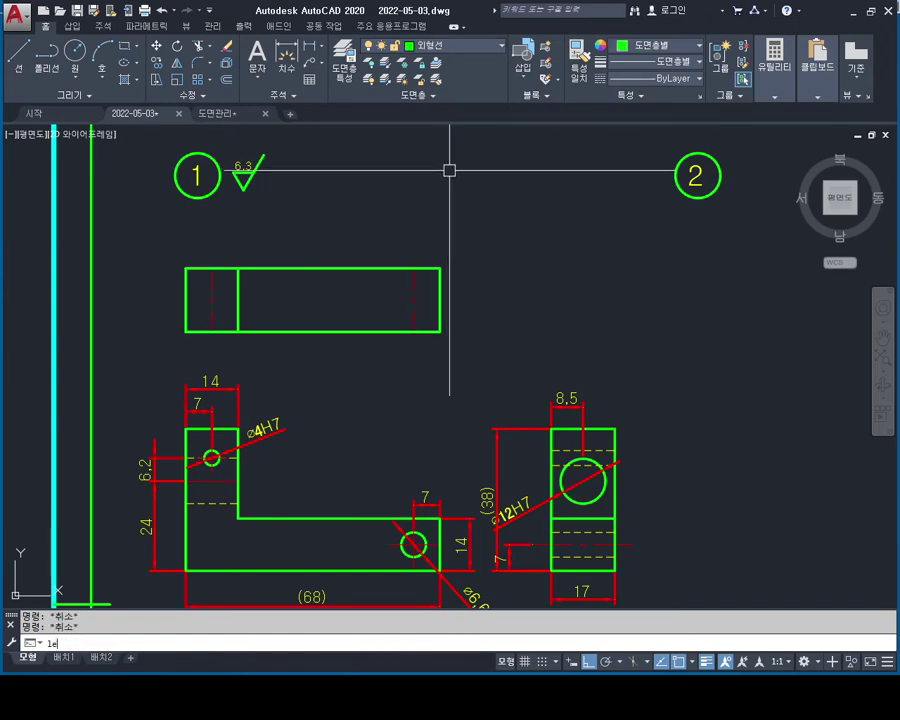
key("Return")
type("de")
key("Return")
type("3")
key("Return")
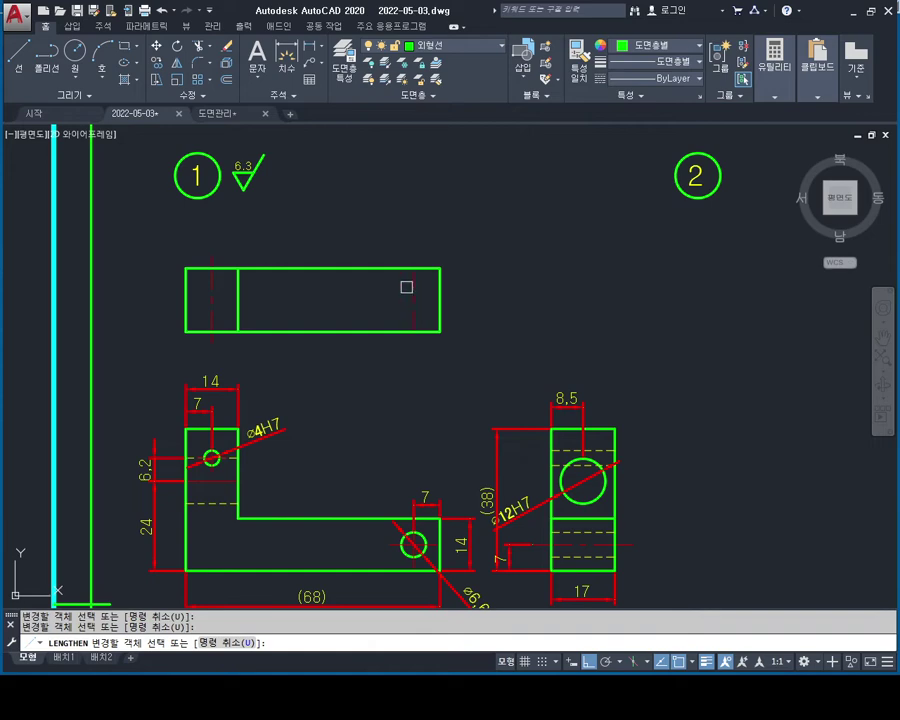
key("Escape")
middle_click_drag(513, 293, 509, 254)
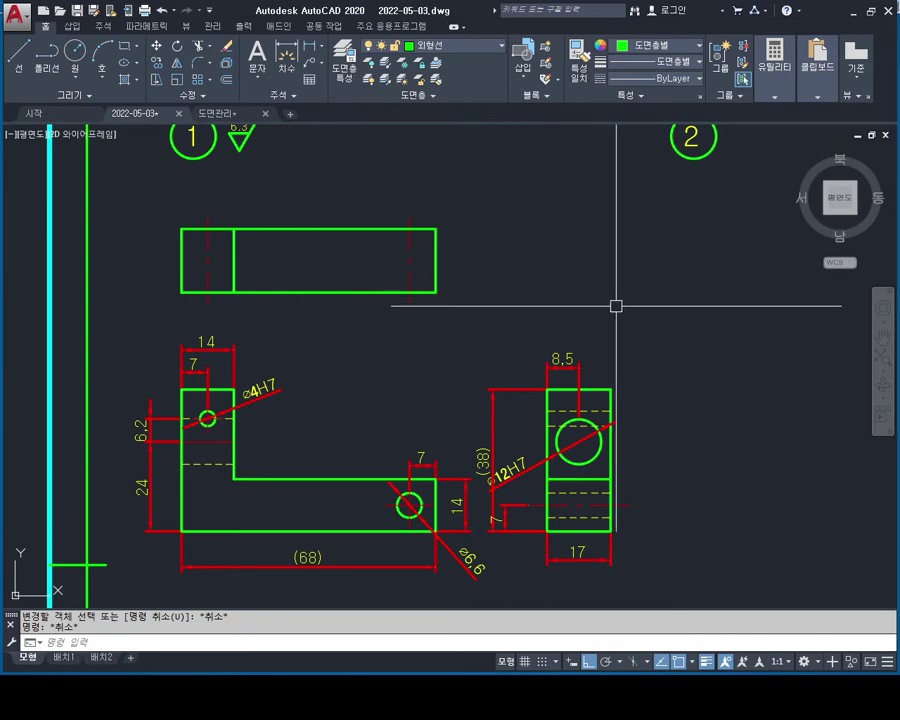
scroll(275, 261, "up", 2)
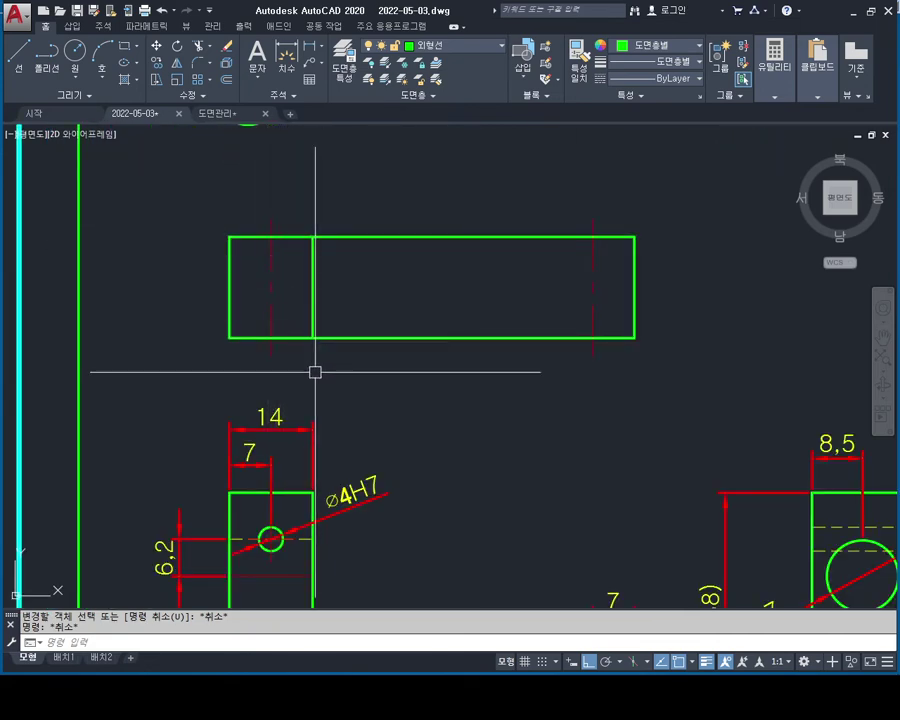
Draw a short horizontal line from the top view's left edge to the inner divider.
middle_click_drag(315, 372, 352, 402)
middle_click_drag(382, 221, 399, 279)
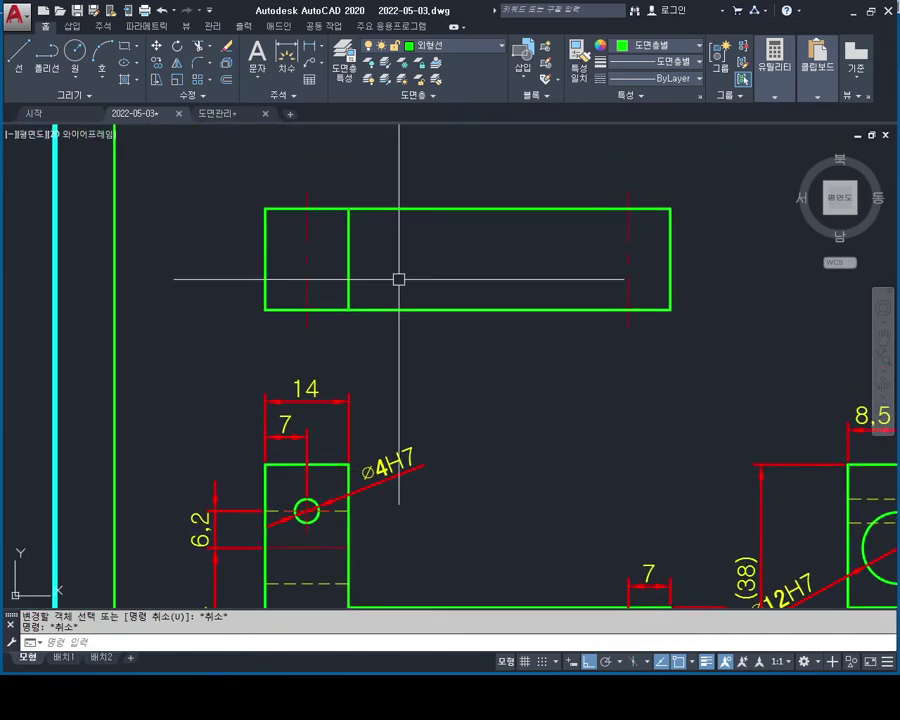
type("l")
key("Return")
left_click(265, 260)
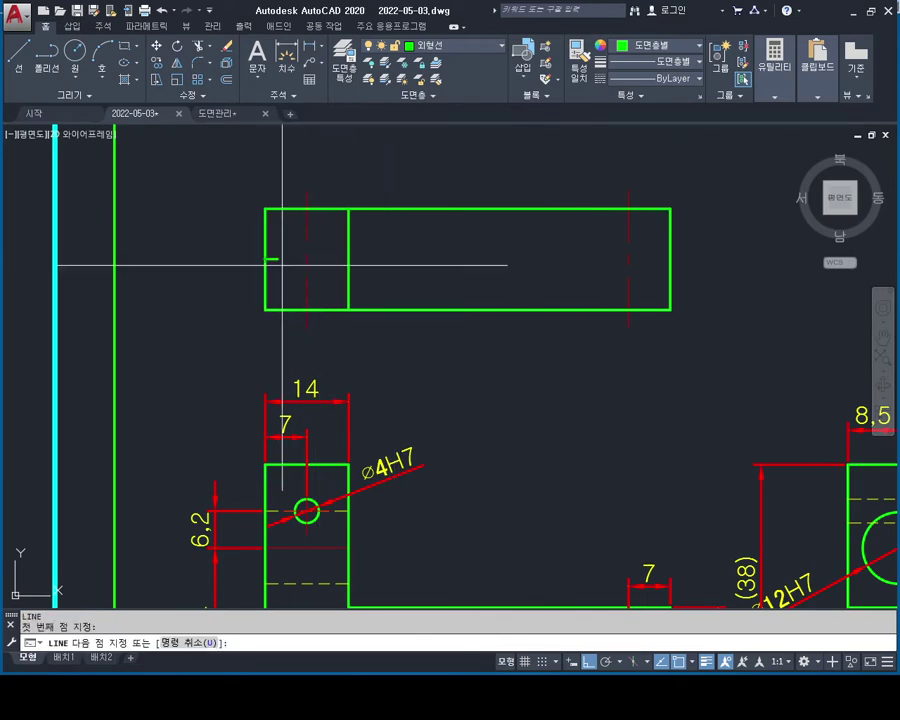
left_click(348, 260)
key("Escape")
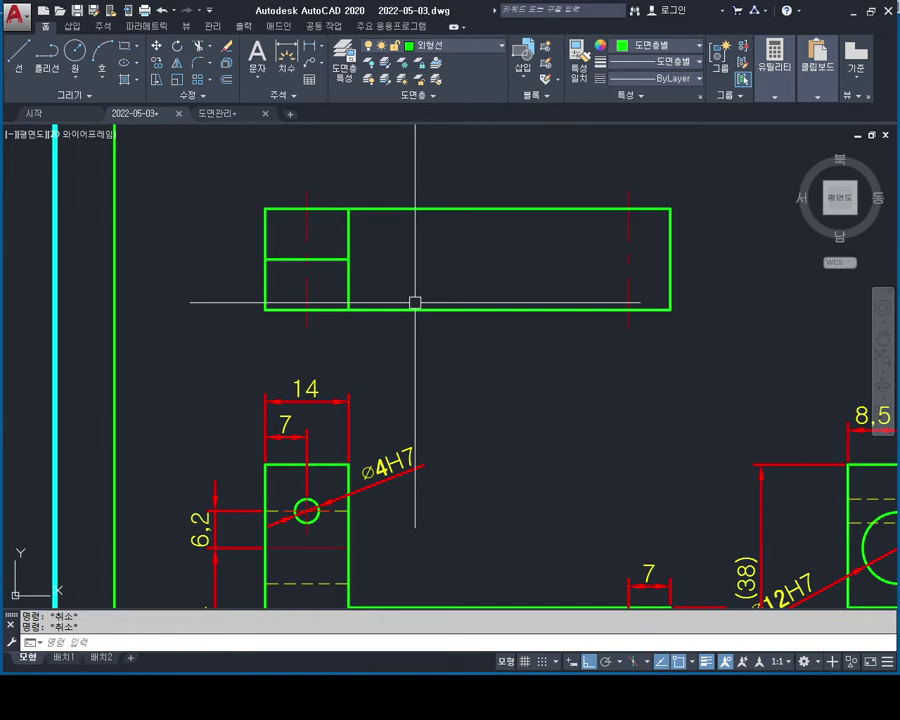
Offset that short line 6 units above and 6 below for the horizontal hole's edges.
type("o")
key("Return")
type("6")
key("Return")
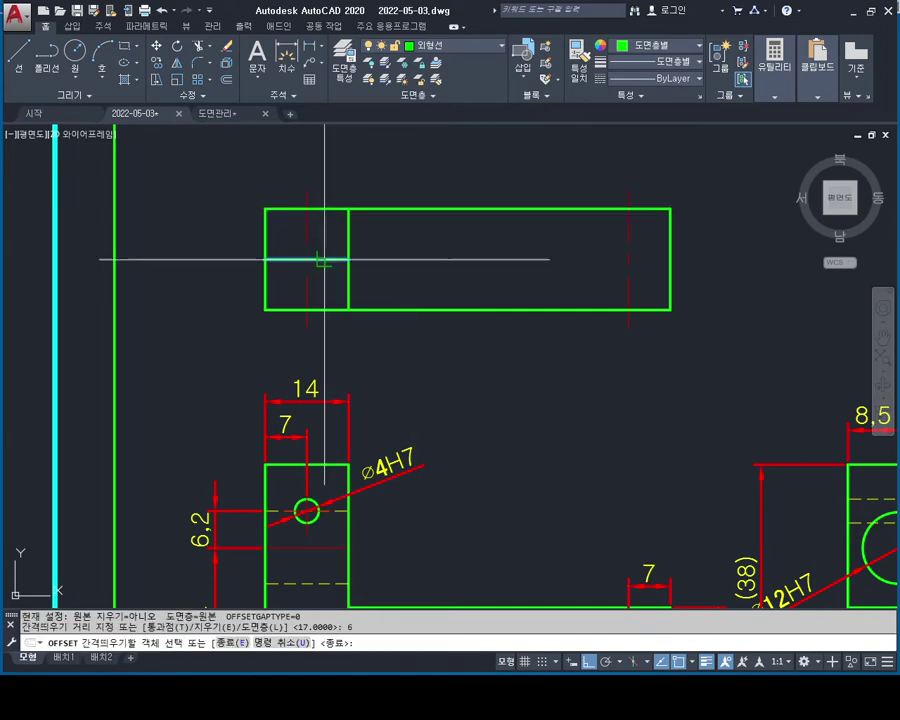
left_click(323, 260)
left_click(334, 250)
left_click(330, 260)
left_click(330, 276)
key("Escape")
Make the two offset lines dashed hidden lines and the middle line a red centre line.
left_click(330, 223)
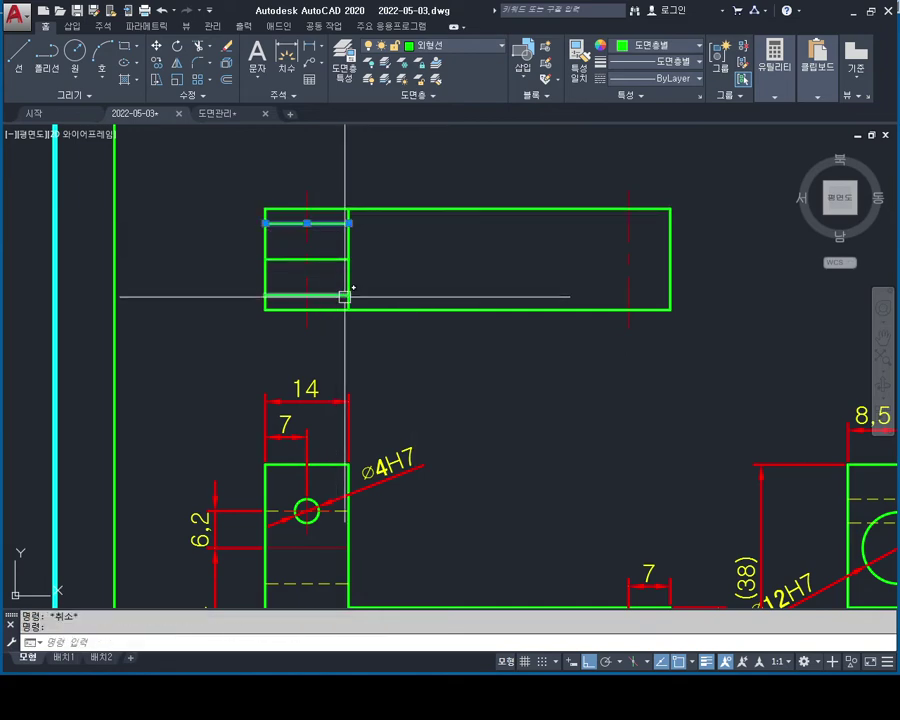
left_click(345, 296)
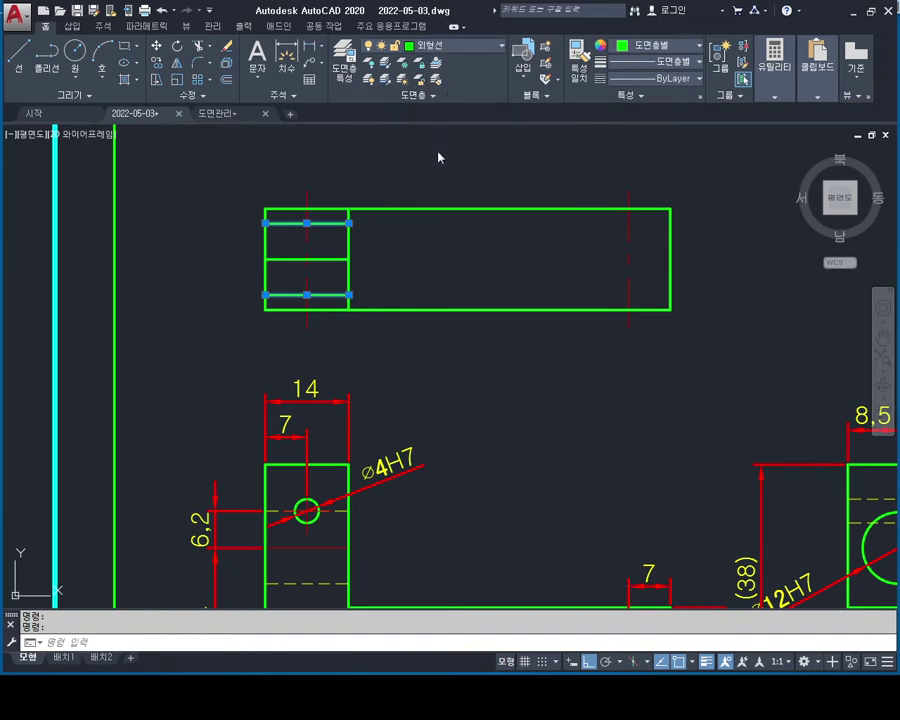
key("Escape")
left_click(330, 260)
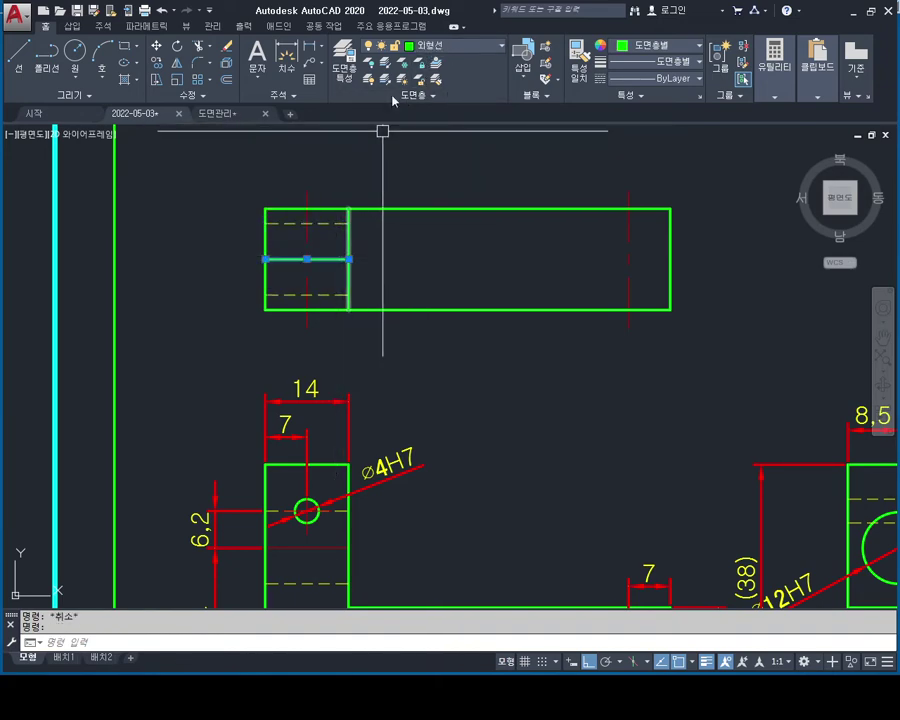
key("Escape")
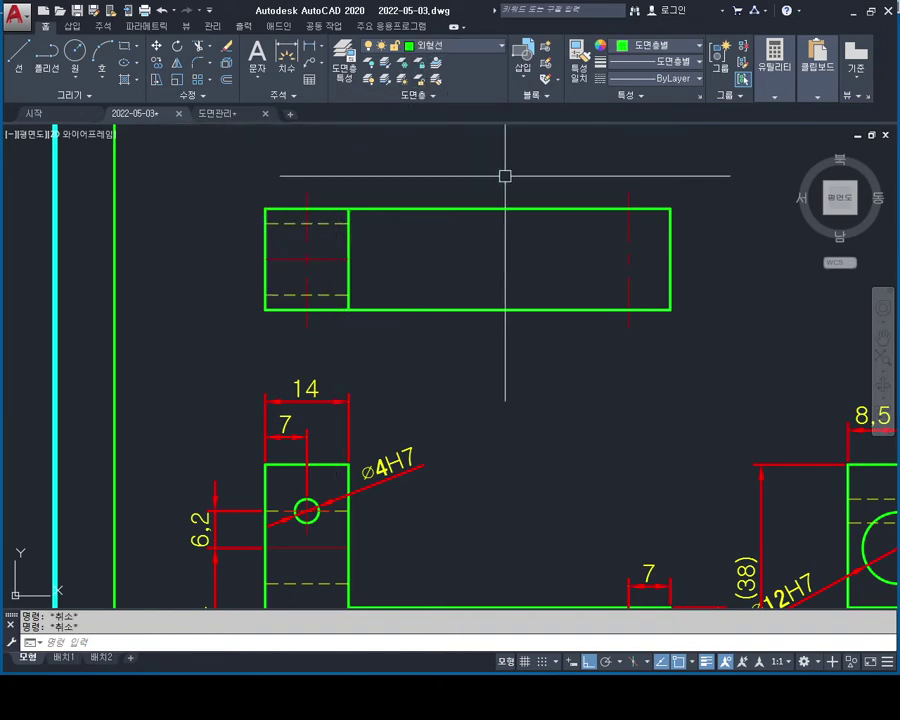
type("len")
Start a DE lengthen, cancel it, and zoom out toward views 3 and 4.
key("Return")
type("de")
key("Return")
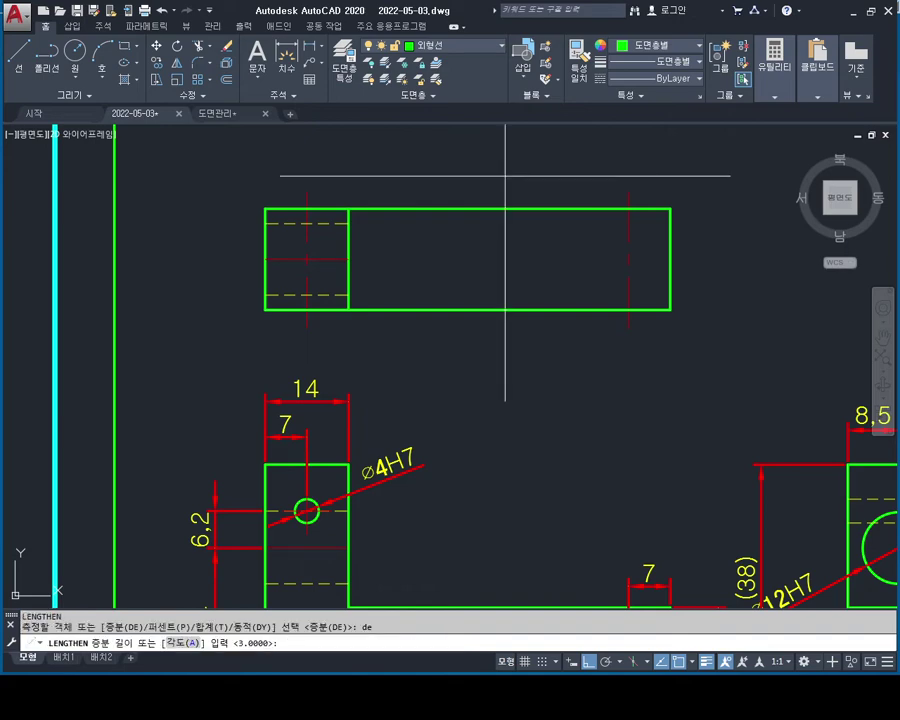
key("Return")
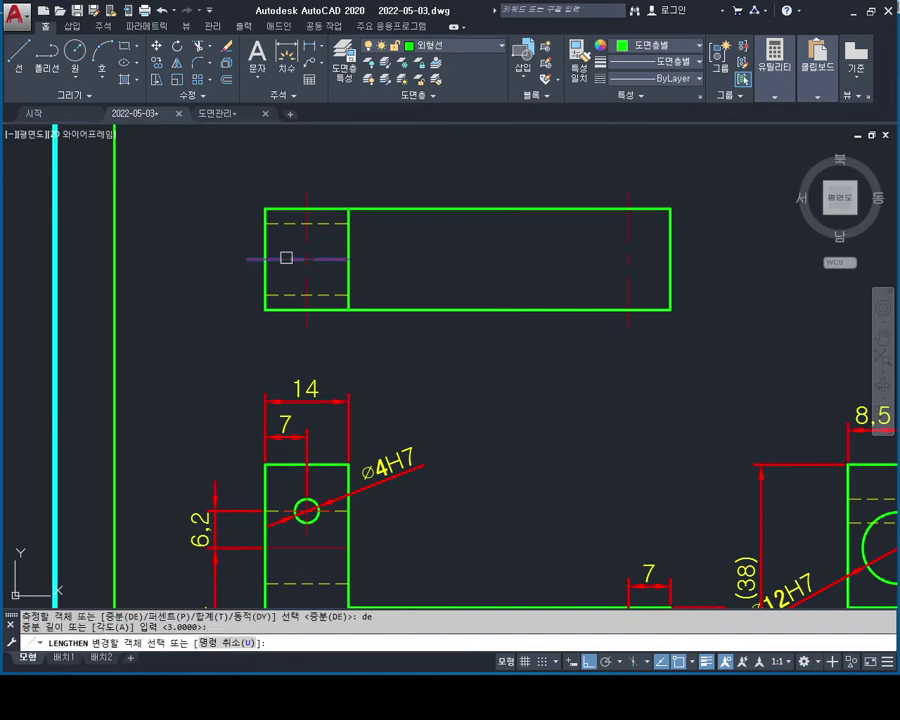
key("Escape")
scroll(368, 300, "down", 6)
Crossing-select view 3's dimensions: 14, 7, ⌀4H7, 6.2, 24 and (68).
scroll(350, 224, "up", 4)
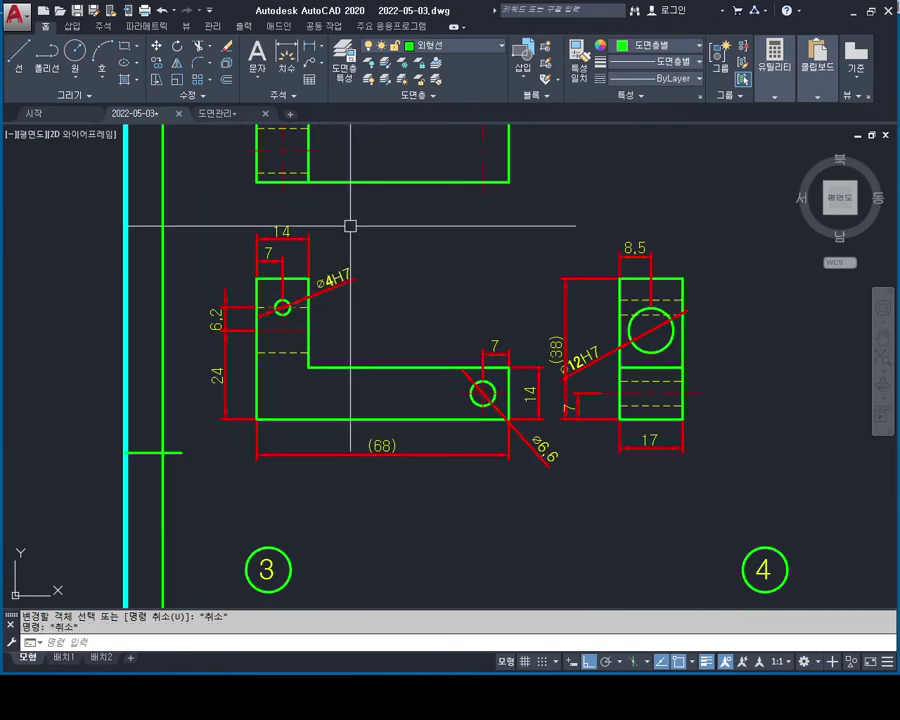
left_click(348, 217)
left_click(250, 252)
left_click(240, 278)
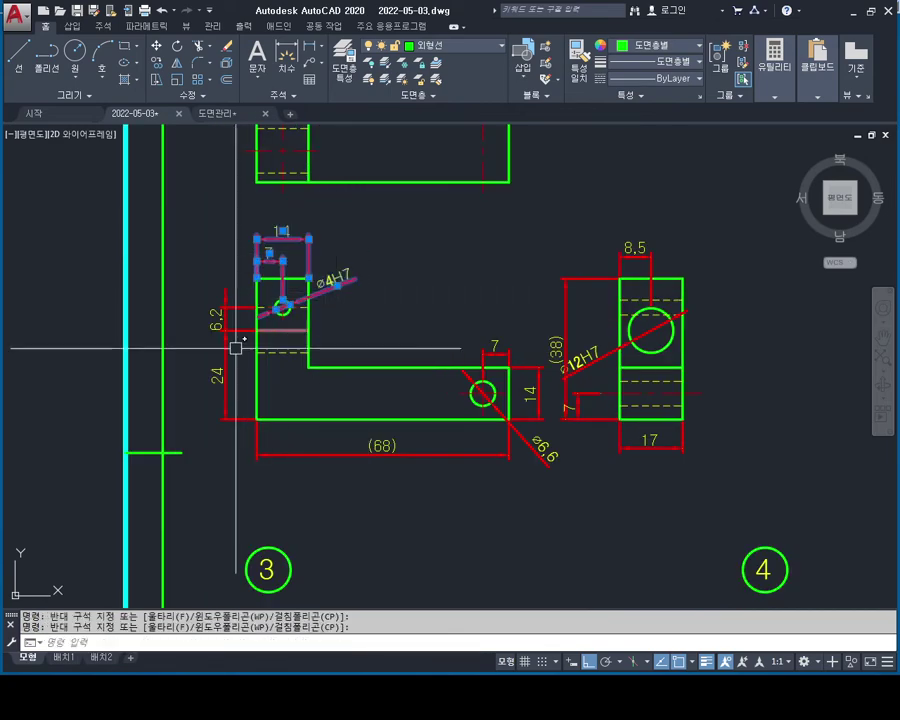
left_click(213, 426)
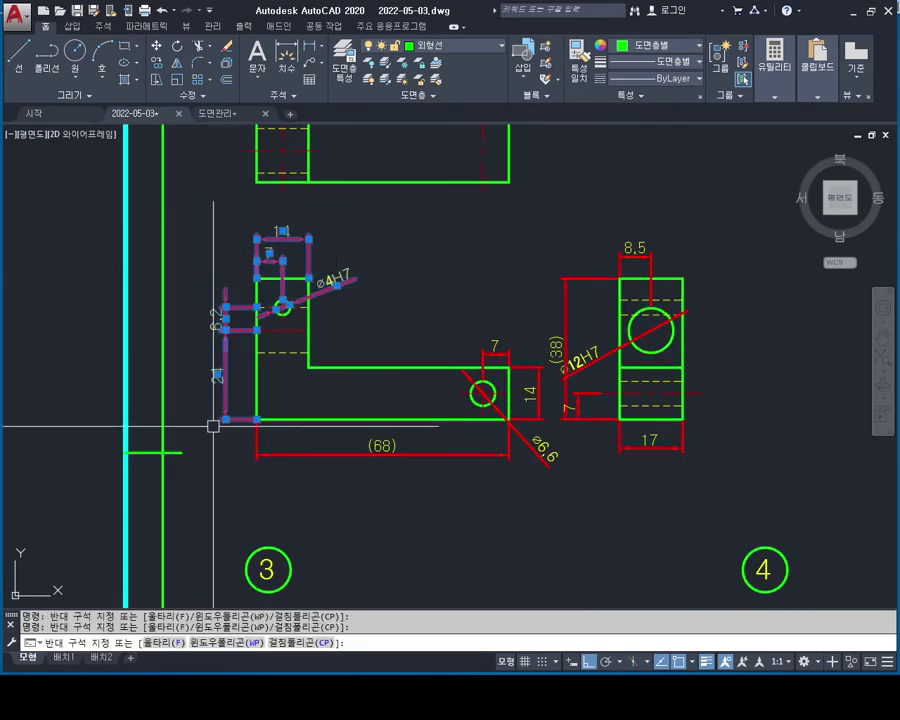
left_click(560, 435)
left_click(267, 450)
left_click(504, 316)
left_click(476, 356)
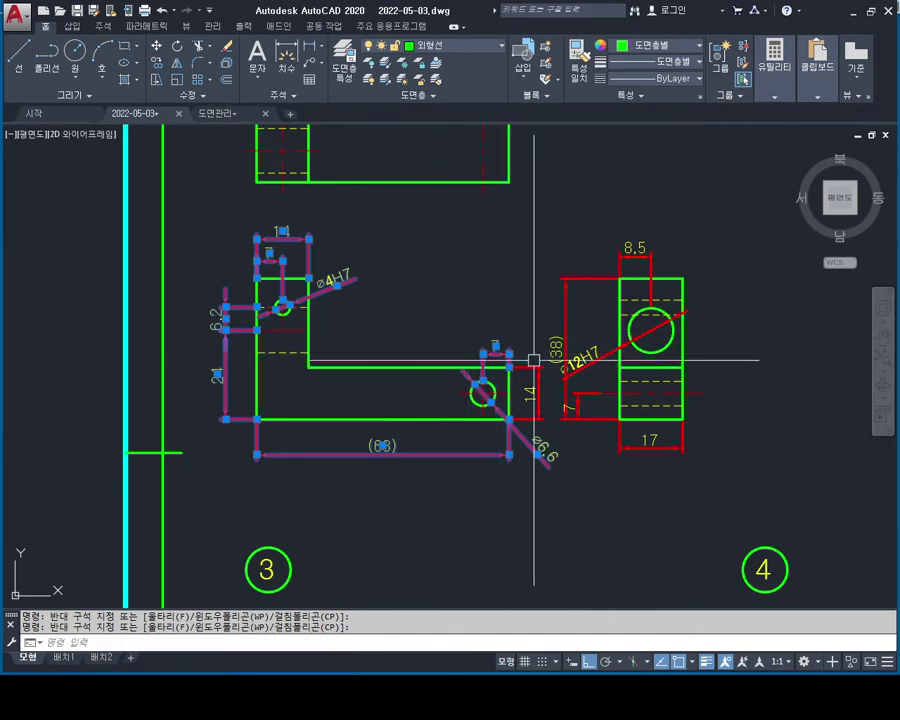
Add view 4's (38), ⌀12H7, 7, 17 and 8.5 dimensions and put them on the 치수선 layer.
left_click(570, 342)
left_click(578, 383)
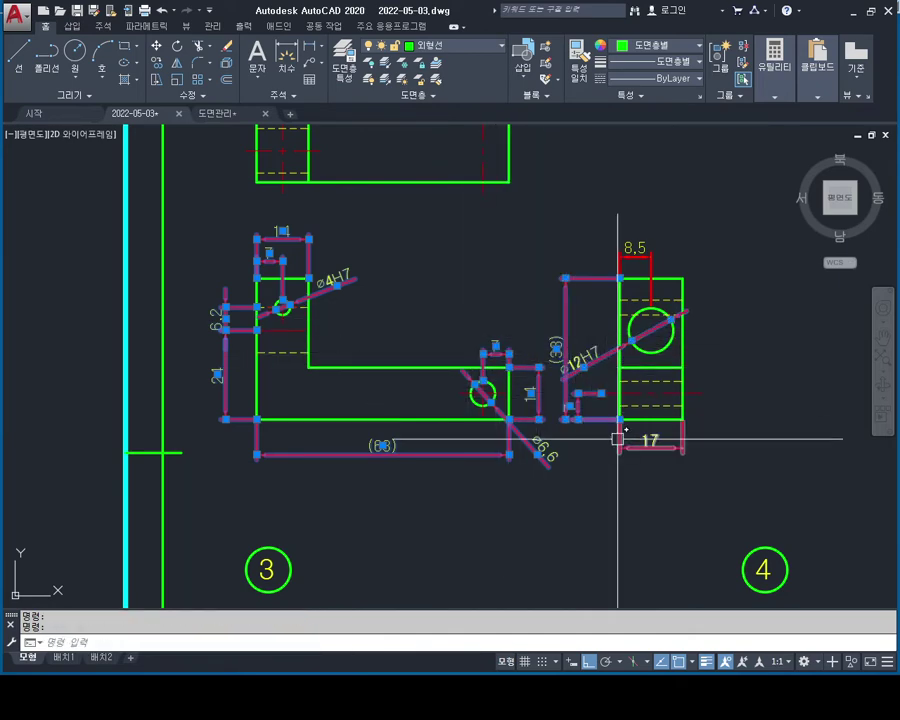
left_click(616, 437)
left_click(645, 271)
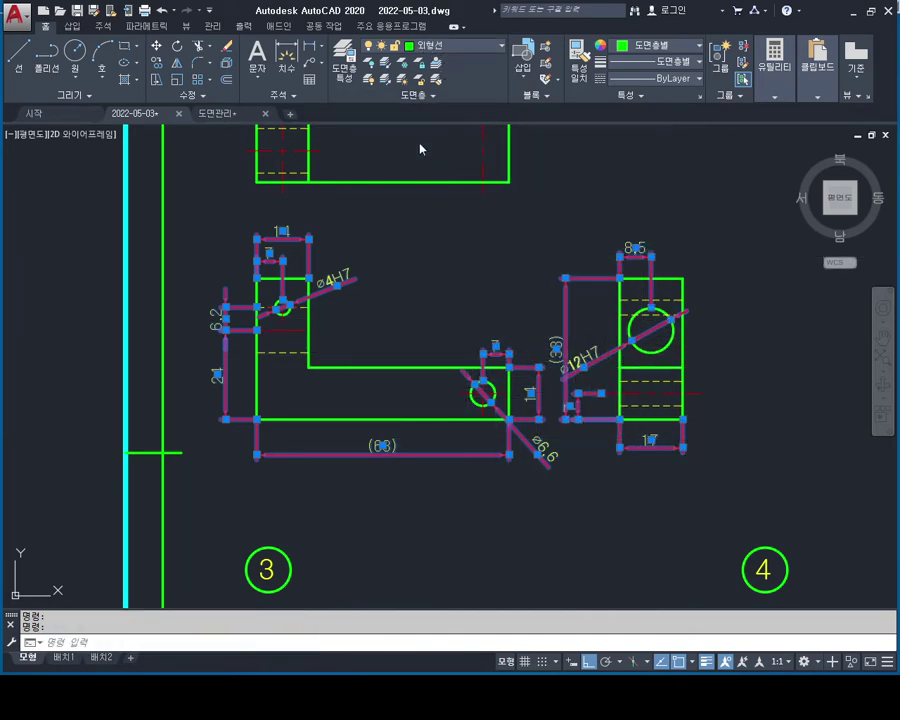
key("Escape")
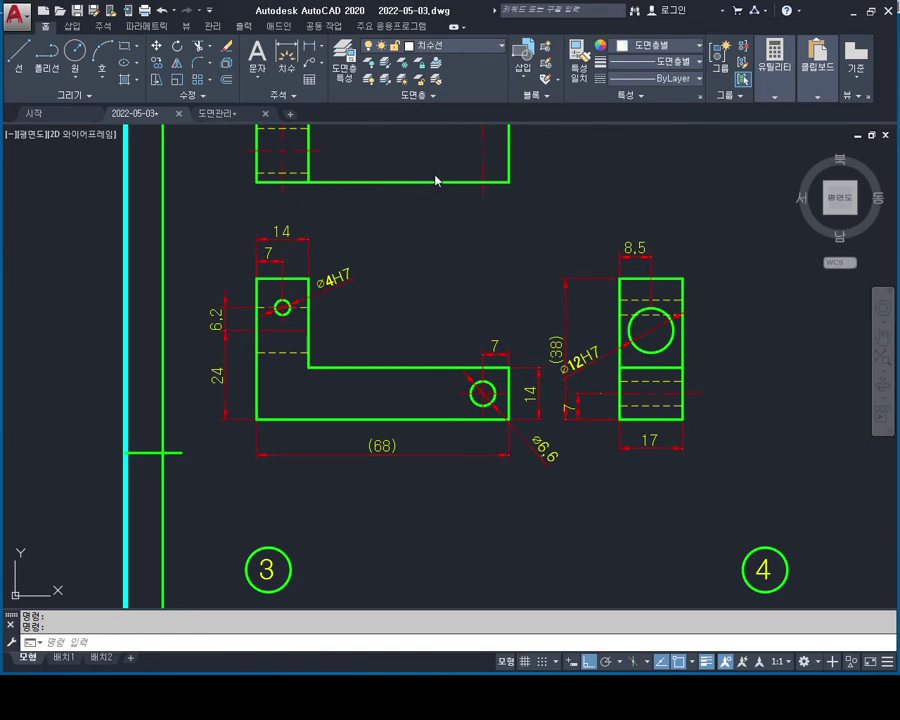
key("ctrl+z")
key("Escape")
key("Escape")
Move all 50 objects of part 1's views up and right into area 1.
mouse_move(584, 292)
middle_mouse_down()
mouse_move(579, 275)
mouse_move(576, 350)
mouse_move(566, 363)
mouse_move(527, 372)
middle_mouse_up()
middle_click_drag(665, 386, 652, 317)
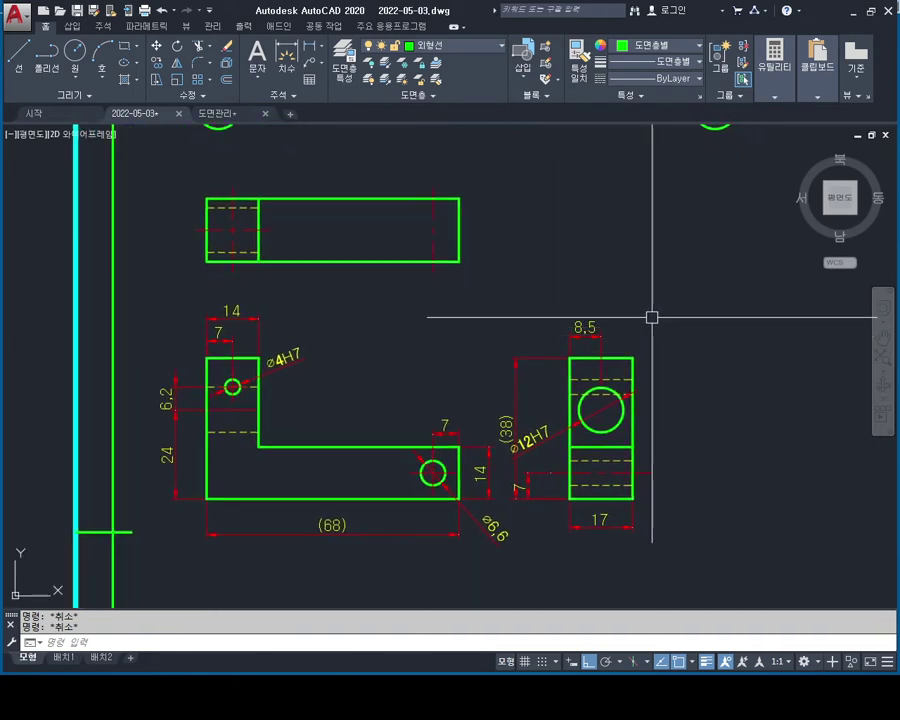
left_click(685, 177)
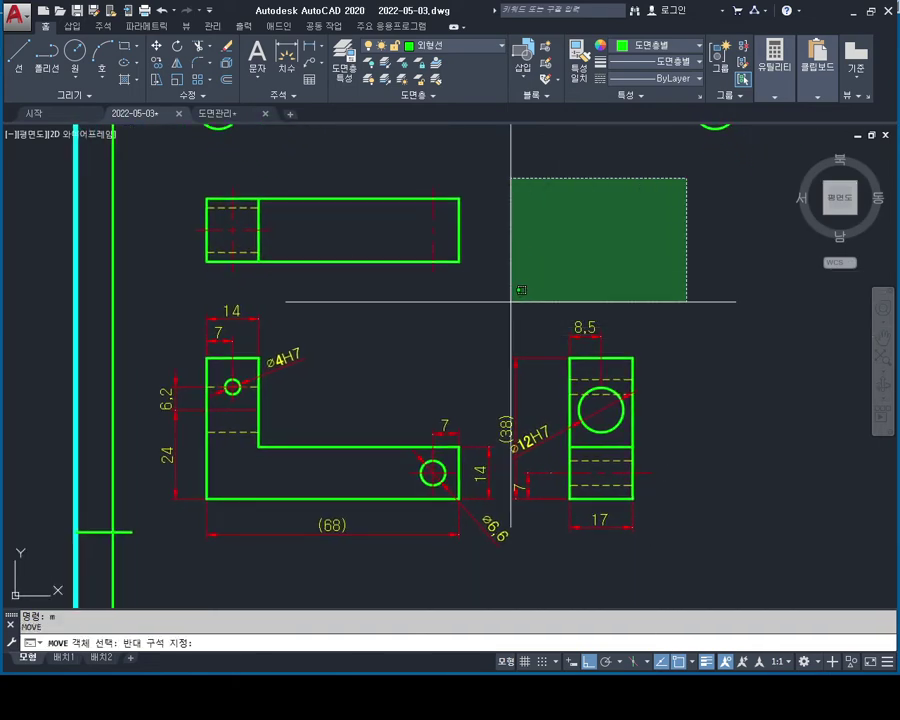
left_click(161, 563)
key("Return")
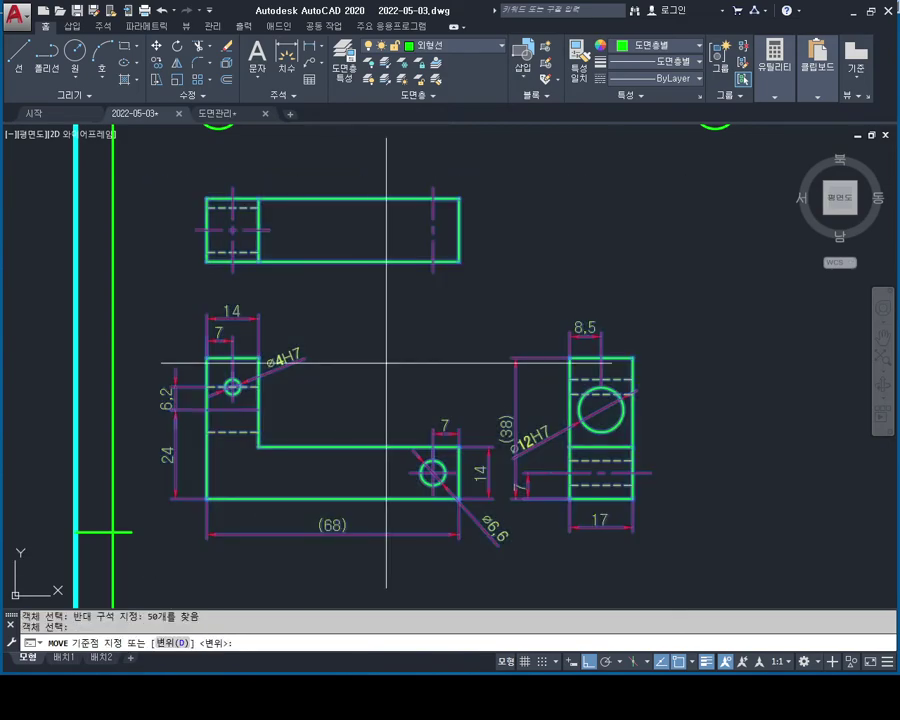
left_click(389, 361)
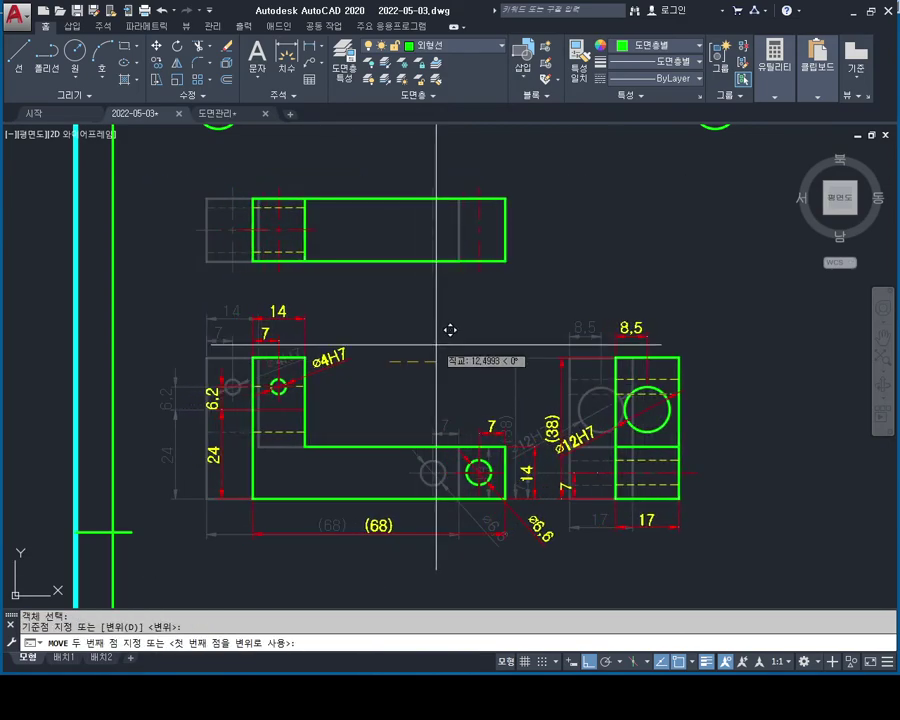
key("F8")
left_click(446, 349)
key("Escape")
key("Escape")
Move the side view's 16 objects further to the right.
middle_click_drag(546, 390, 454, 379)
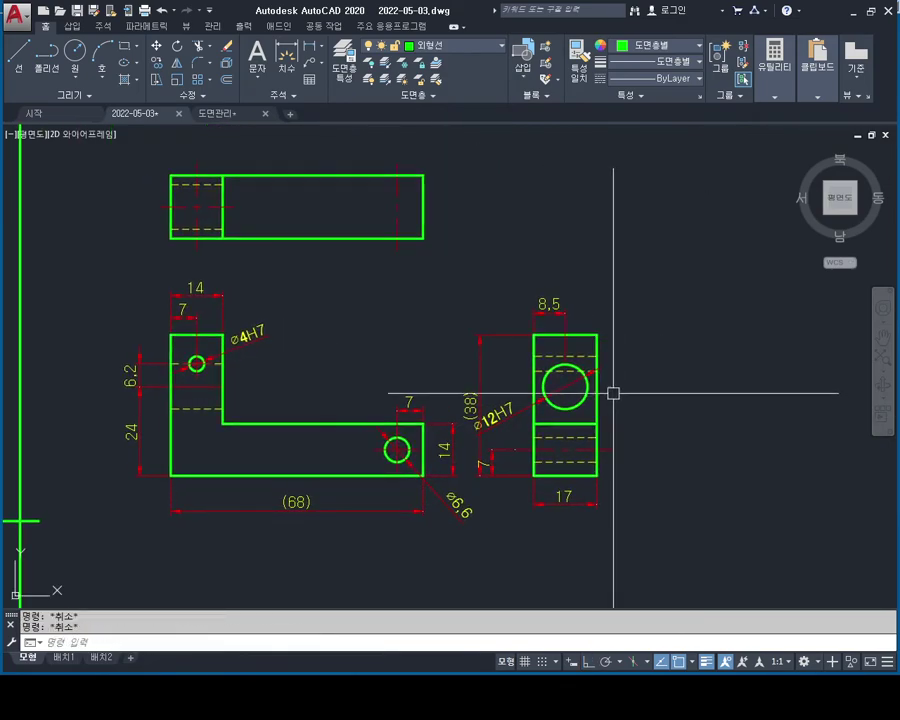
key("Return")
left_click(644, 246)
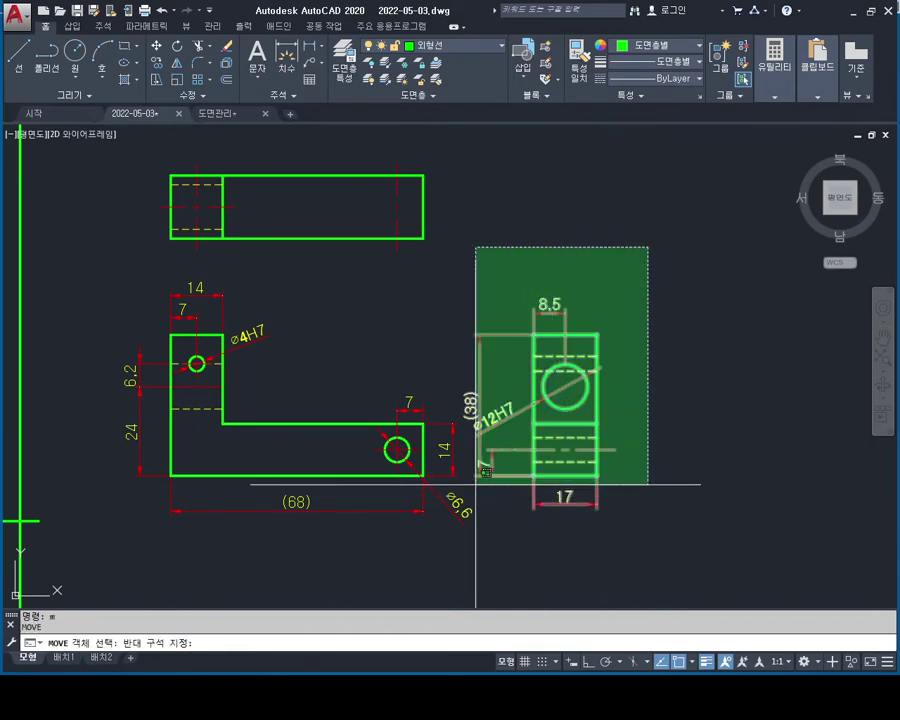
left_click(471, 481)
key("Return")
left_click(669, 400)
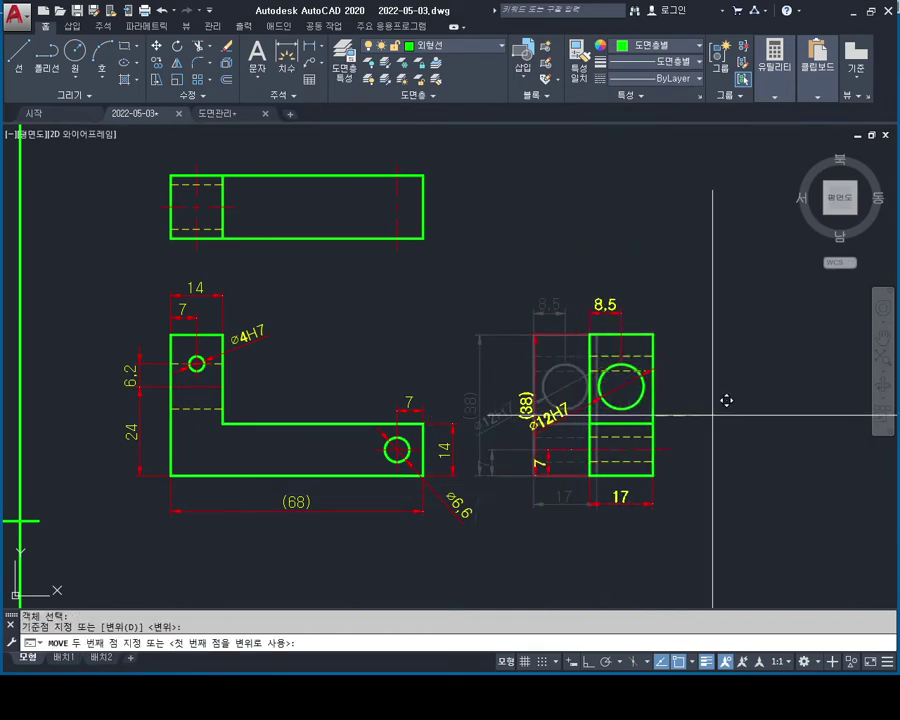
left_click(726, 400)
key("Escape")
key("Escape")
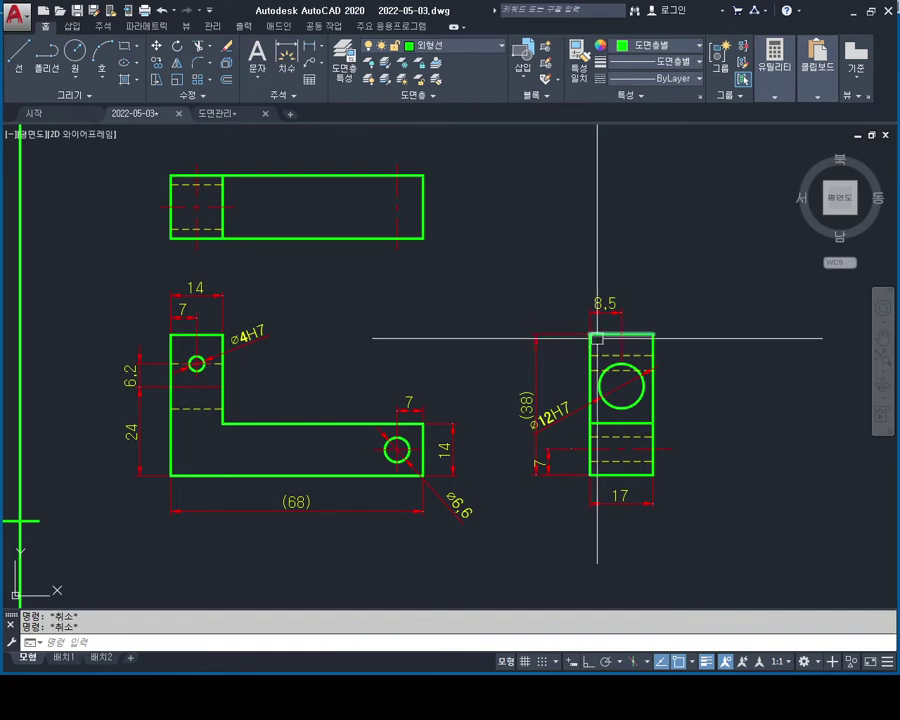
Erase the 8.5 dimension from the side view.
middle_click_drag(436, 373, 480, 347)
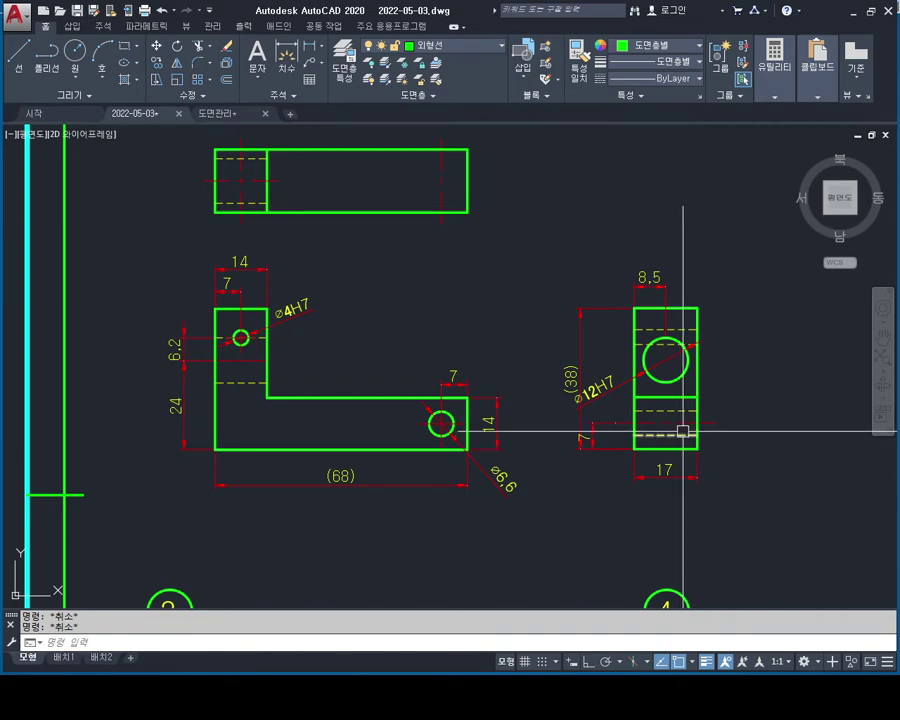
middle_click_drag(524, 272, 546, 347)
middle_click_drag(378, 256, 419, 339)
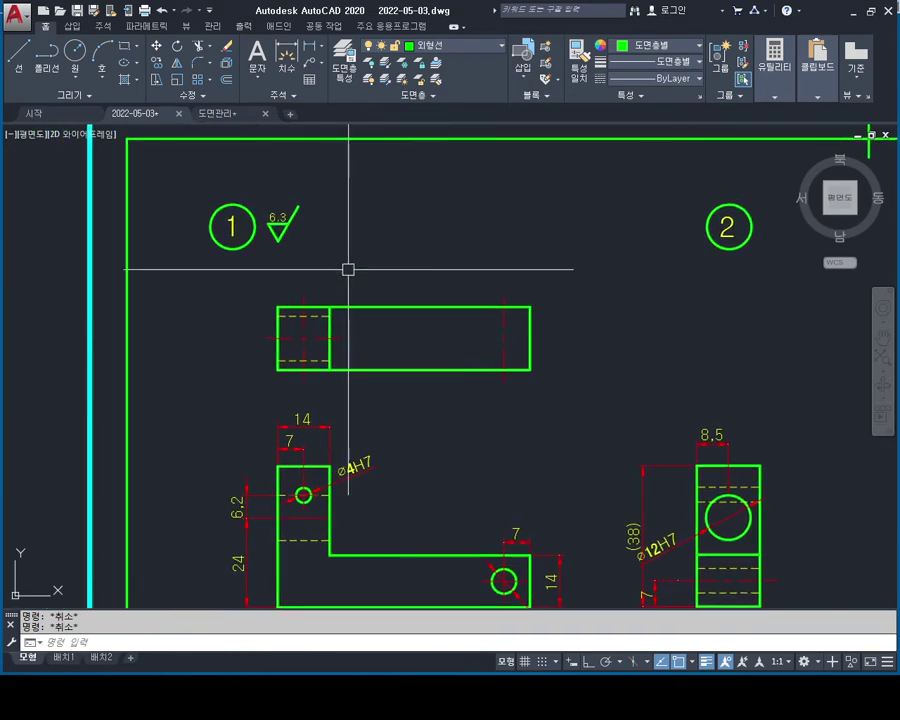
middle_click_drag(477, 343, 407, 273)
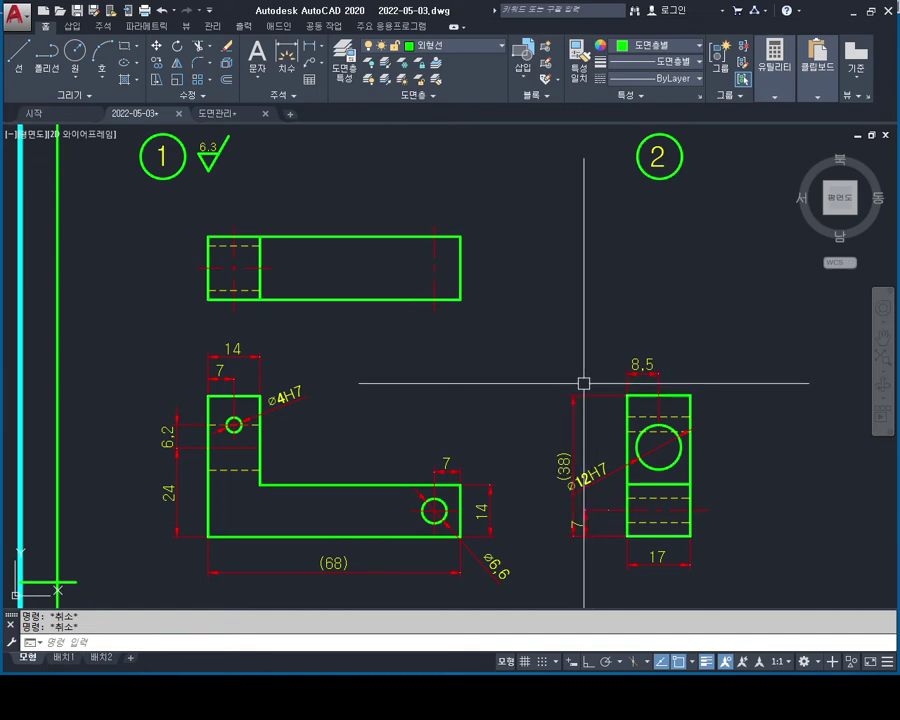
mouse_move(586, 382)
middle_mouse_down()
mouse_move(552, 365)
mouse_move(484, 366)
middle_mouse_up()
scroll(566, 362, "up", 2)
key("Delete")
type("1")
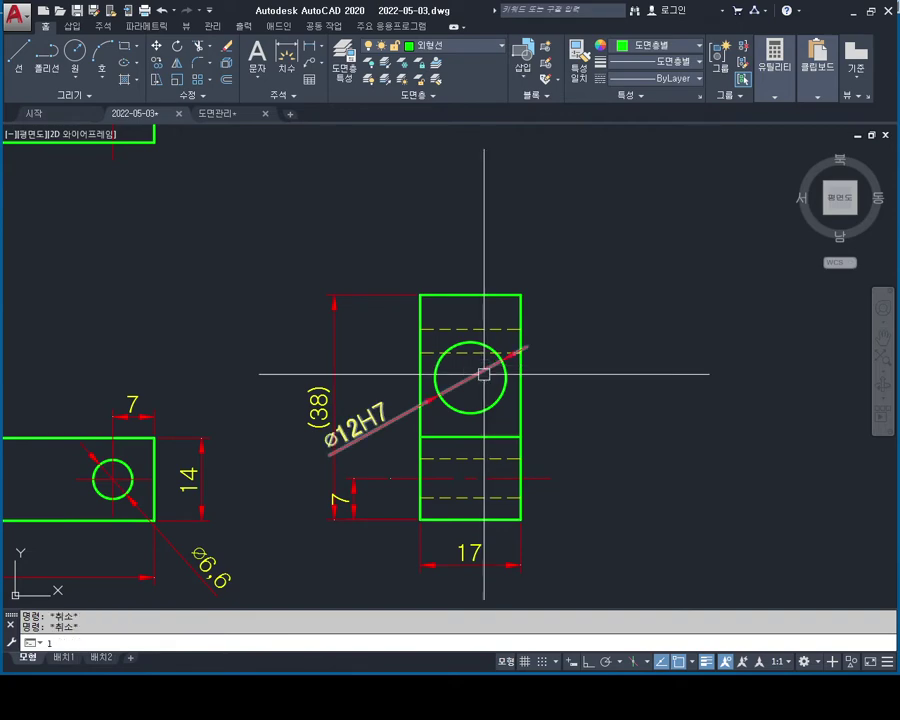
Draw a vertical and a horizontal line across the ⌀12H7 circle.
key("Return")
scroll(484, 374, "up", 2)
left_click(461, 315)
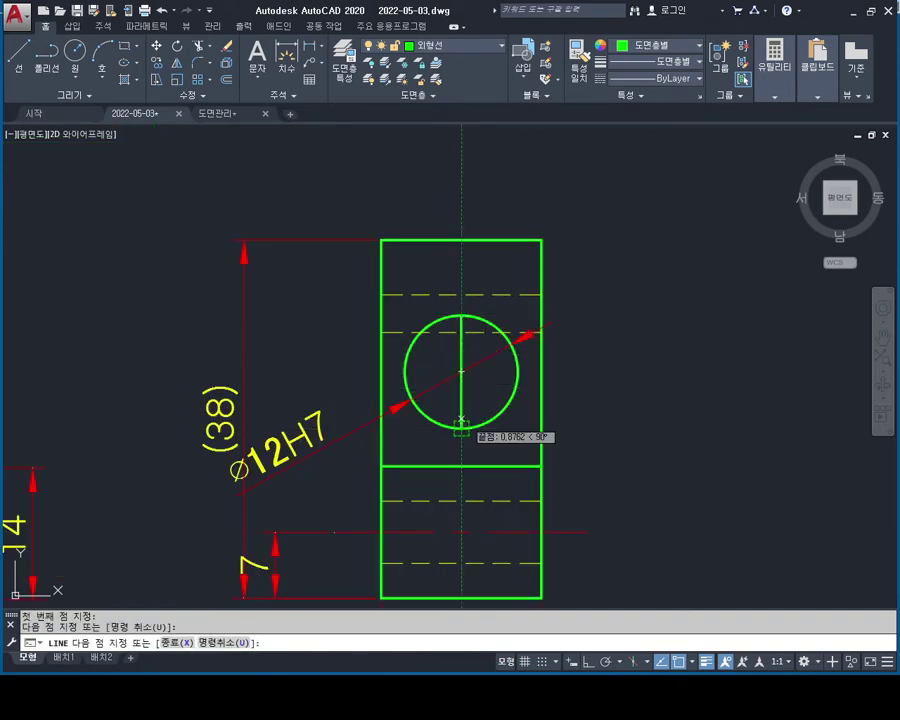
left_click(461, 428)
key("Escape")
key("Return")
left_click(405, 371)
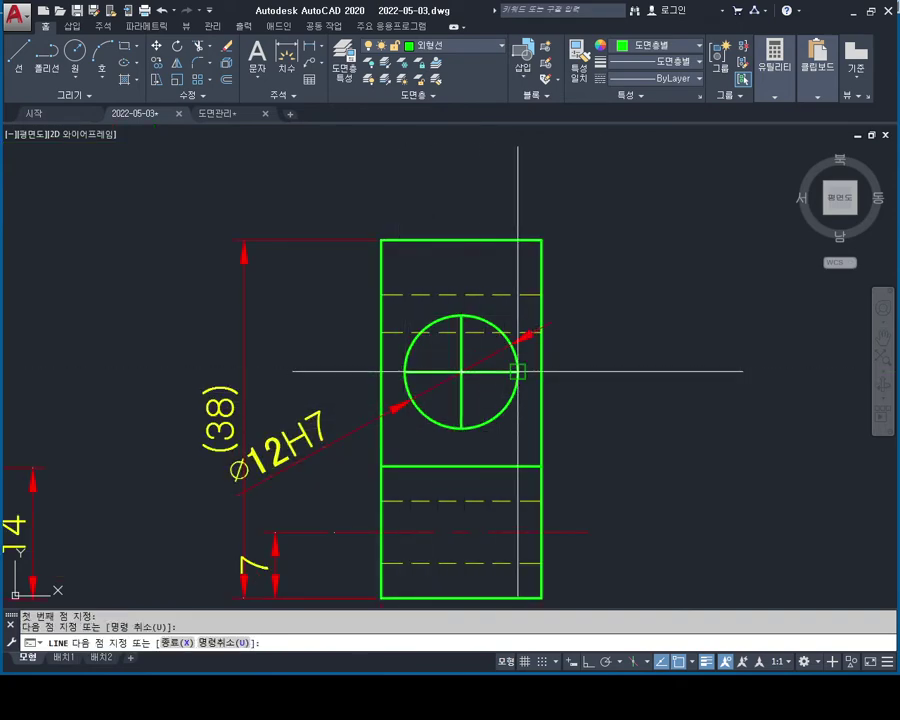
left_click(517, 371)
key("Escape")
Put both lines on the centre-line layer and lengthen their ends by 3.
left_click(464, 346)
left_click(482, 371)
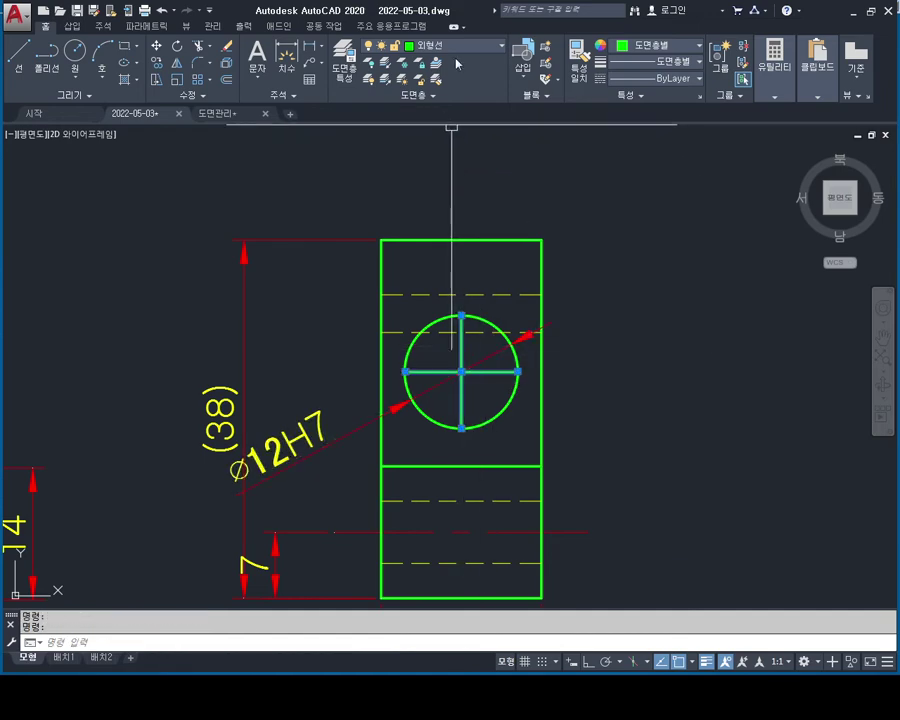
key("Escape")
key("Escape")
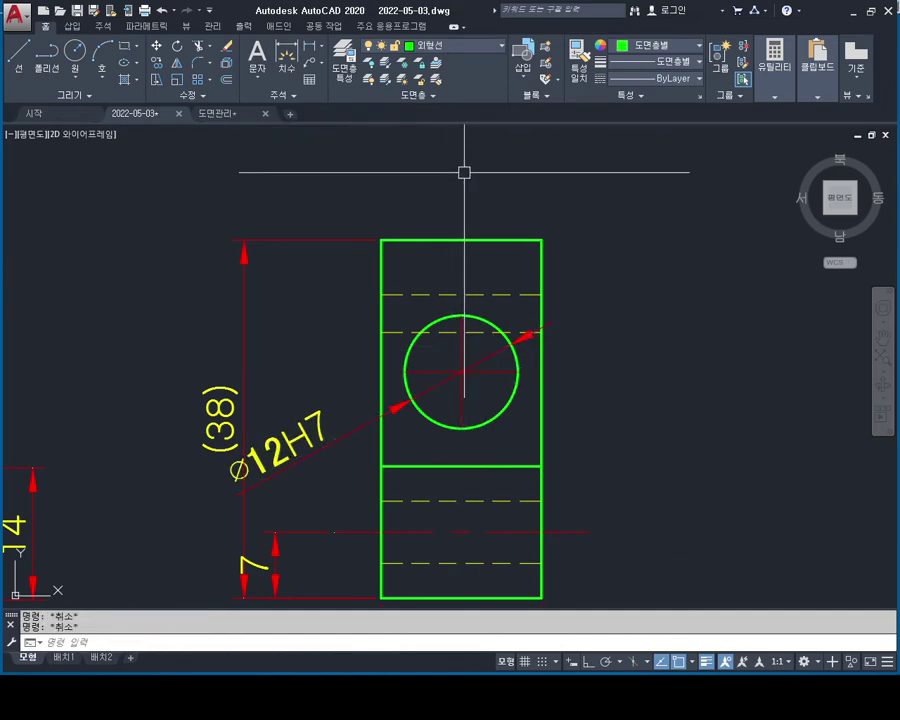
type("de")
key("Return")
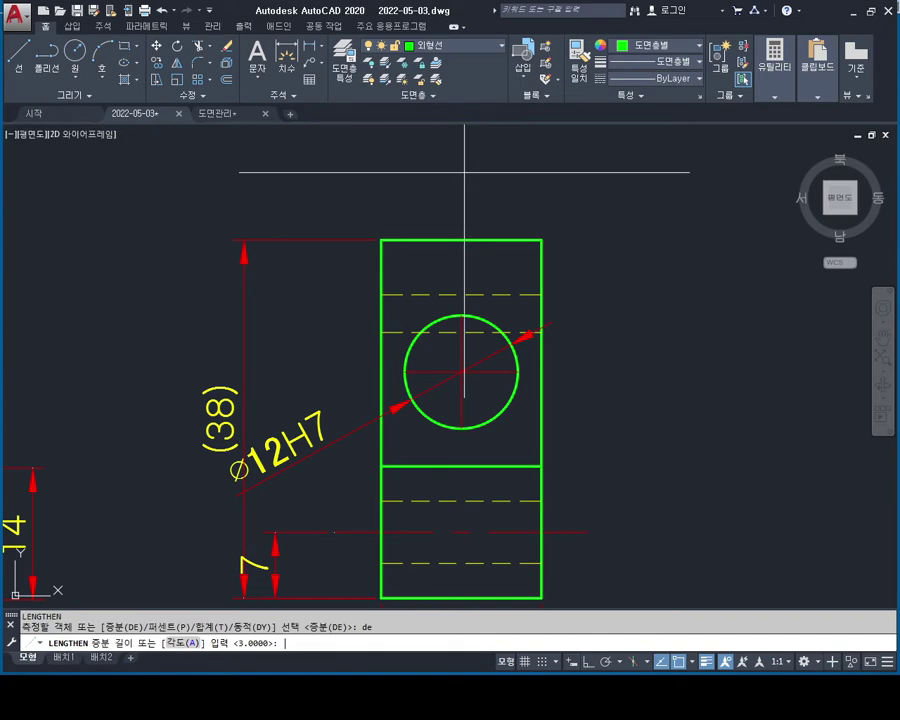
type("3")
key("Return")
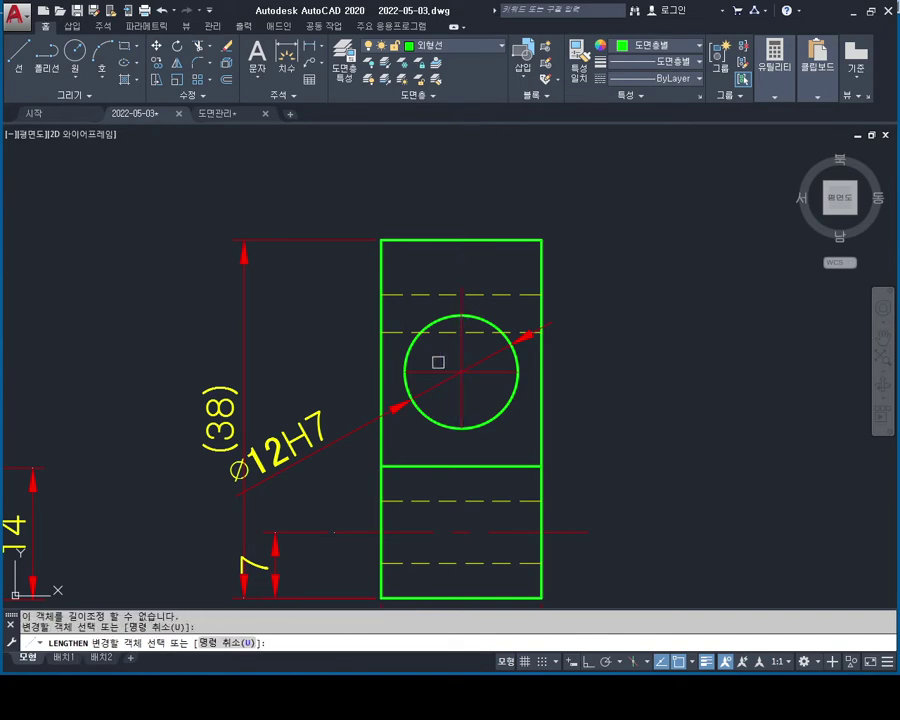
key("Escape")
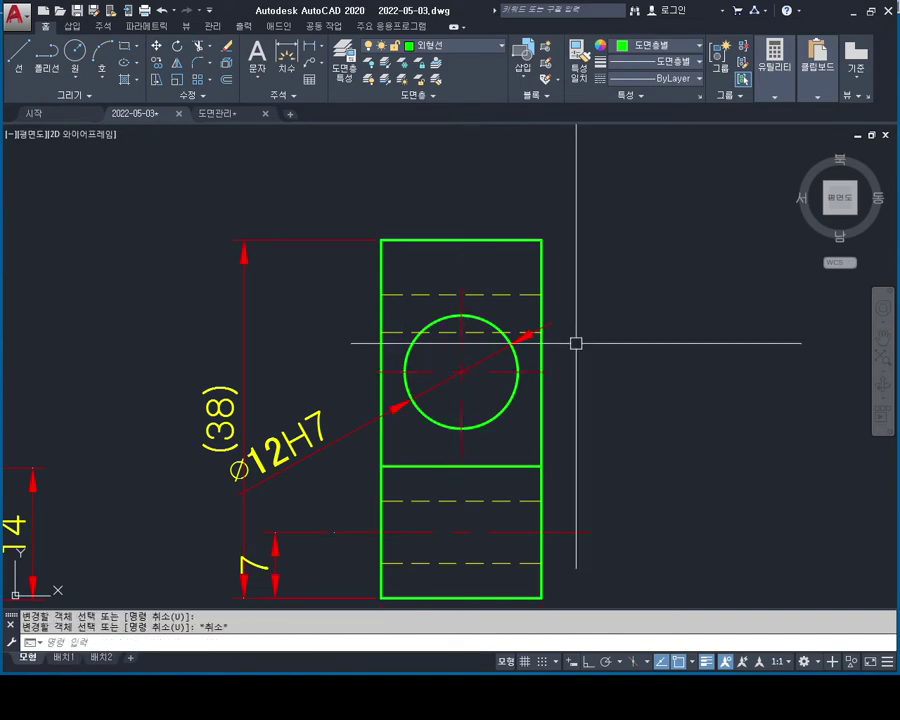
scroll(574, 340, "down", 2)
middle_click_drag(436, 248, 466, 248)
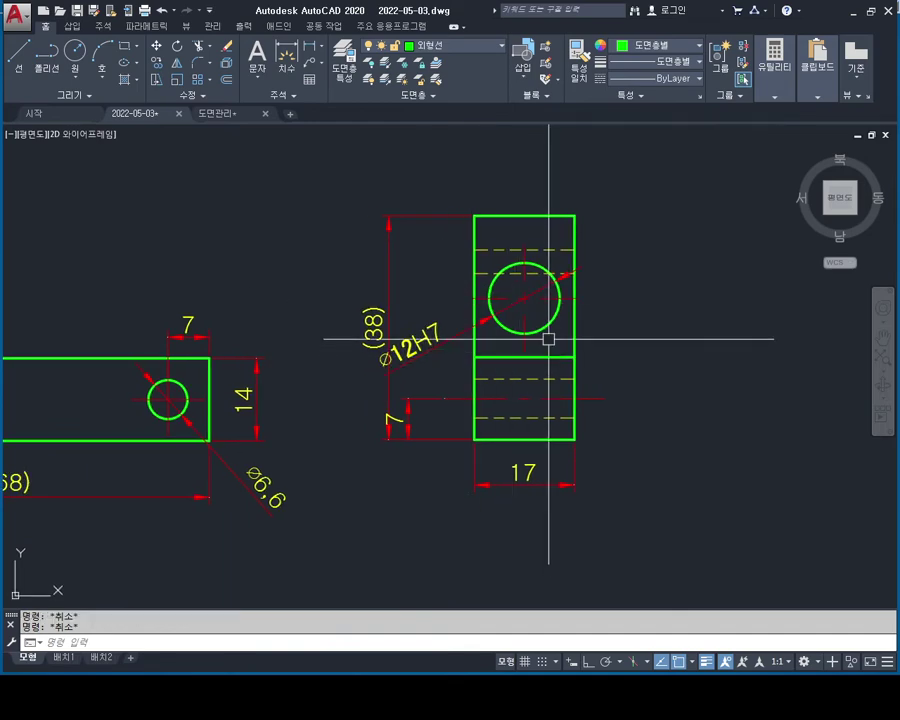
middle_click_drag(570, 388, 532, 374)
scroll(512, 342, "down", 2)
middle_click_drag(273, 272, 411, 375)
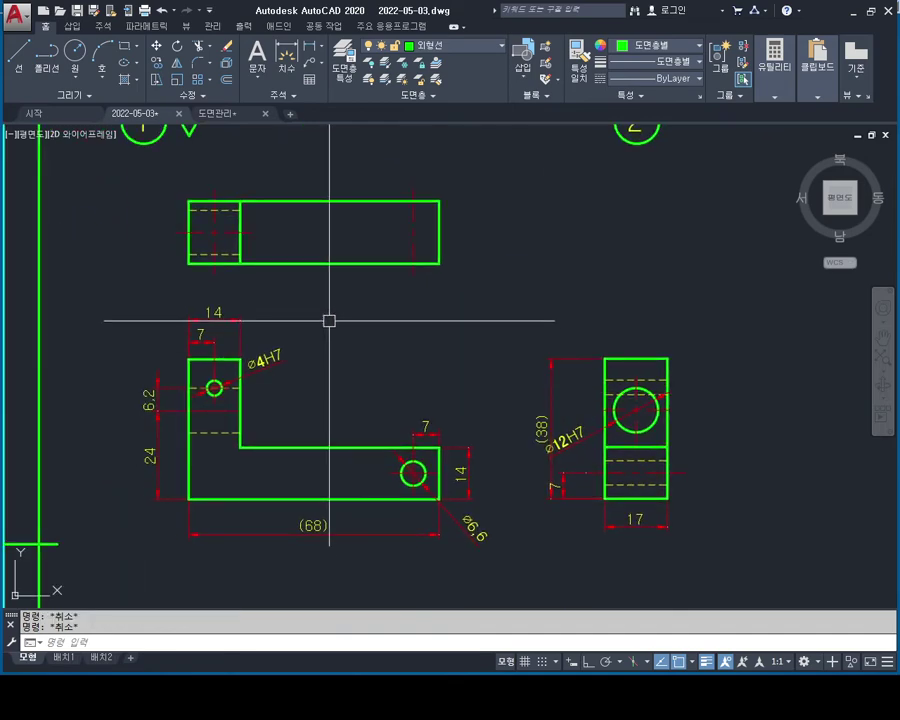
Turn the top and bottom edges of the upper view's rectangle magenta.
middle_click_drag(357, 206, 359, 244)
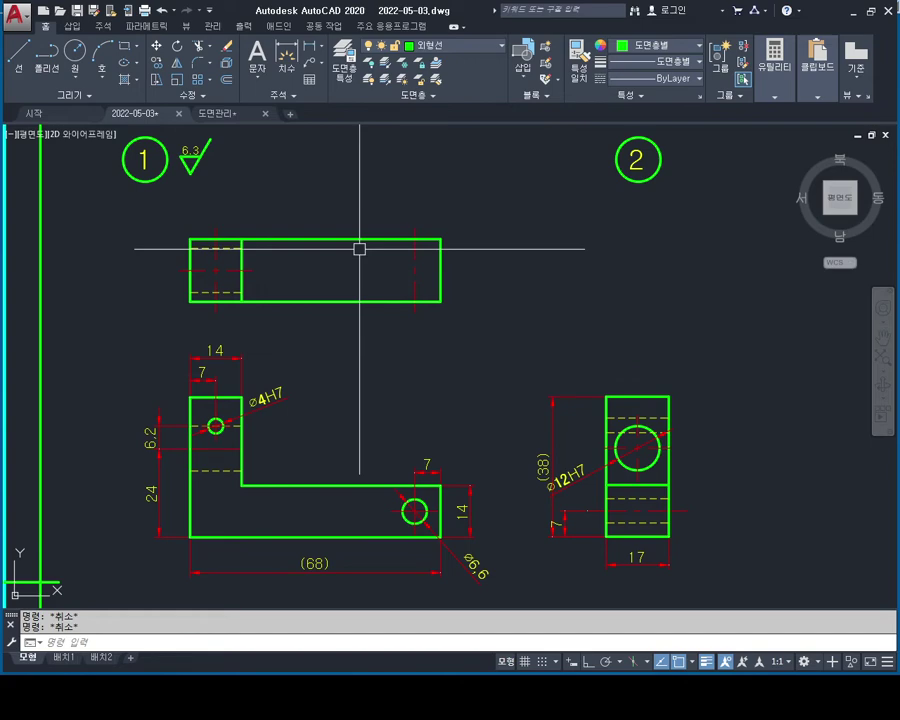
scroll(367, 220, "up", 2)
left_click(370, 225)
left_click(346, 316)
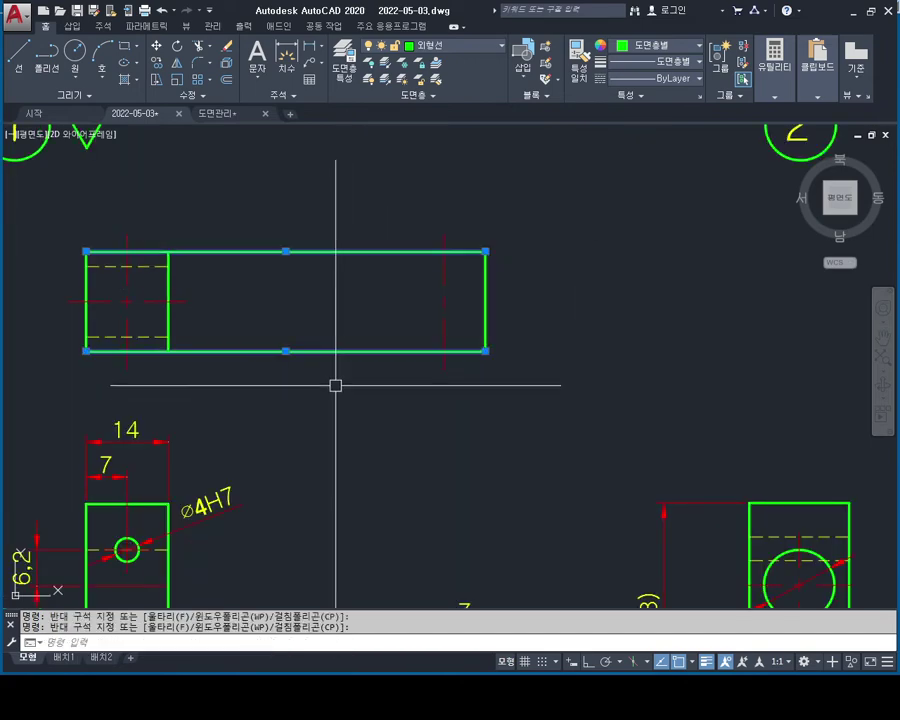
key("ctrl+z")
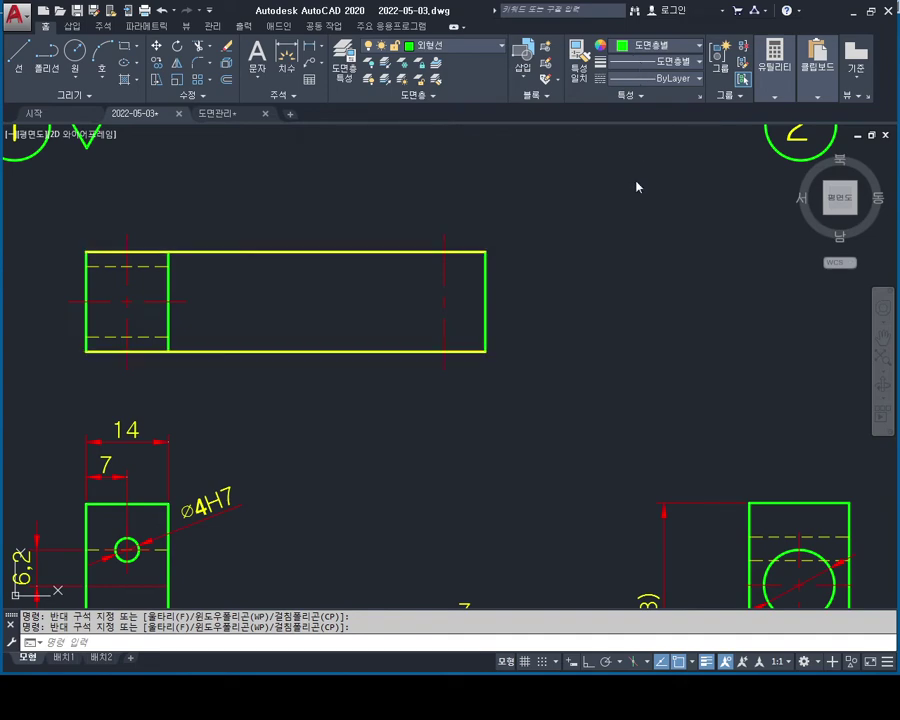
left_click(656, 238)
key("Escape")
middle_click_drag(523, 322, 535, 304)
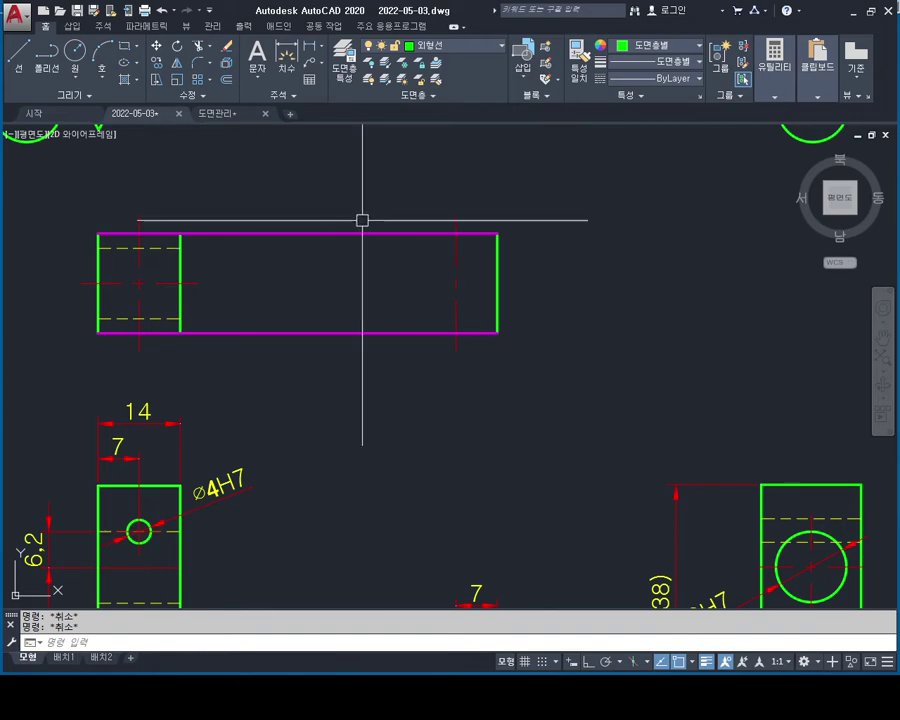
mouse_move(360, 218)
middle_mouse_down()
mouse_move(387, 277)
mouse_move(423, 307)
middle_mouse_up()
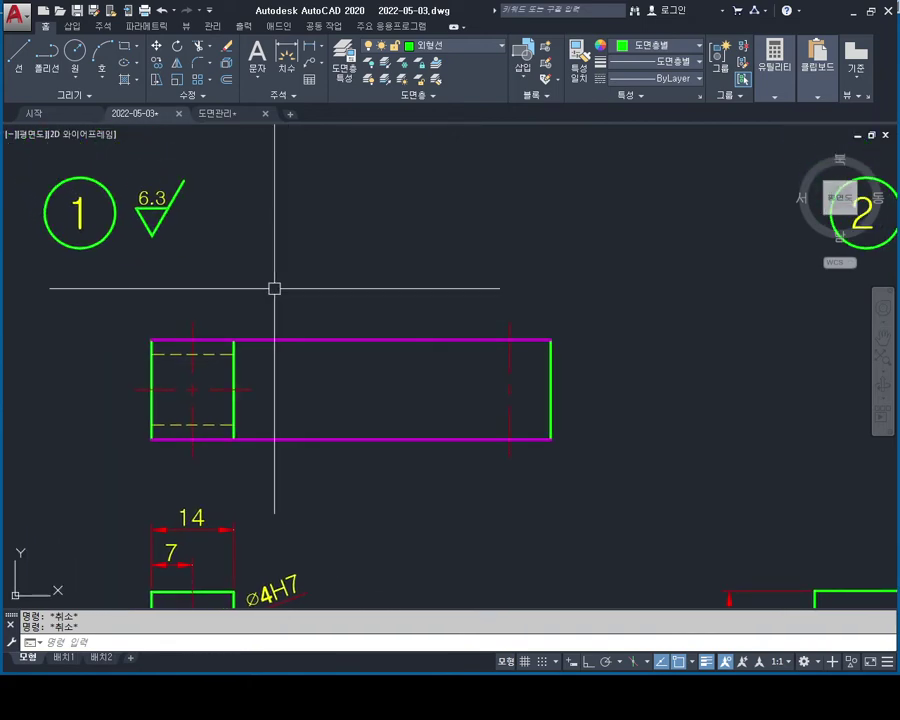
middle_click_drag(272, 286, 336, 308)
Change the roughness symbol's 6.3 text beside circle 1 to X.
scroll(320, 295, "up", 2)
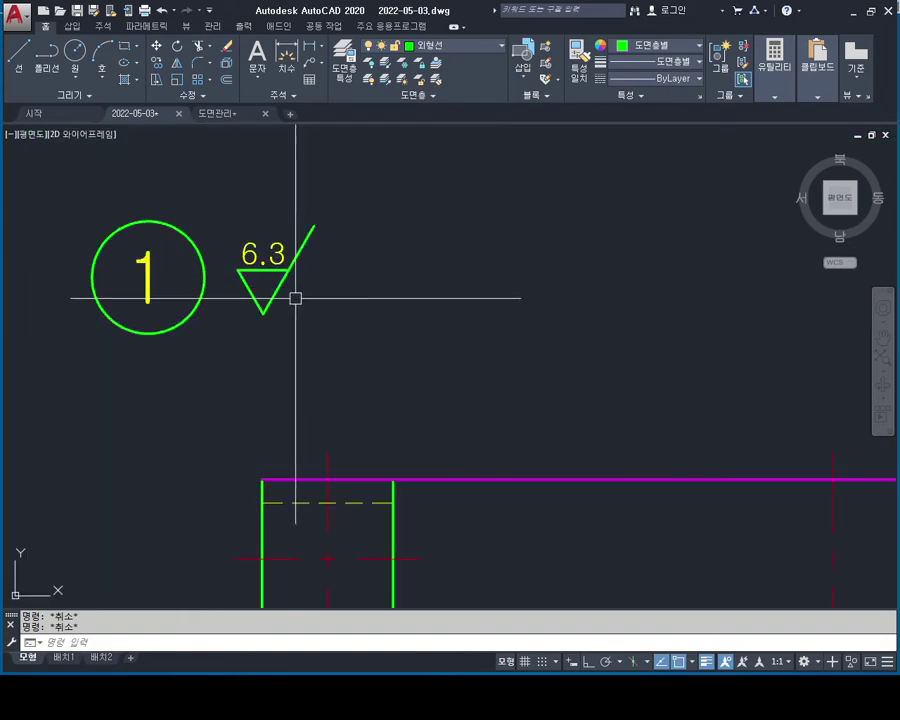
scroll(275, 289, "up", 2)
double_click(288, 292)
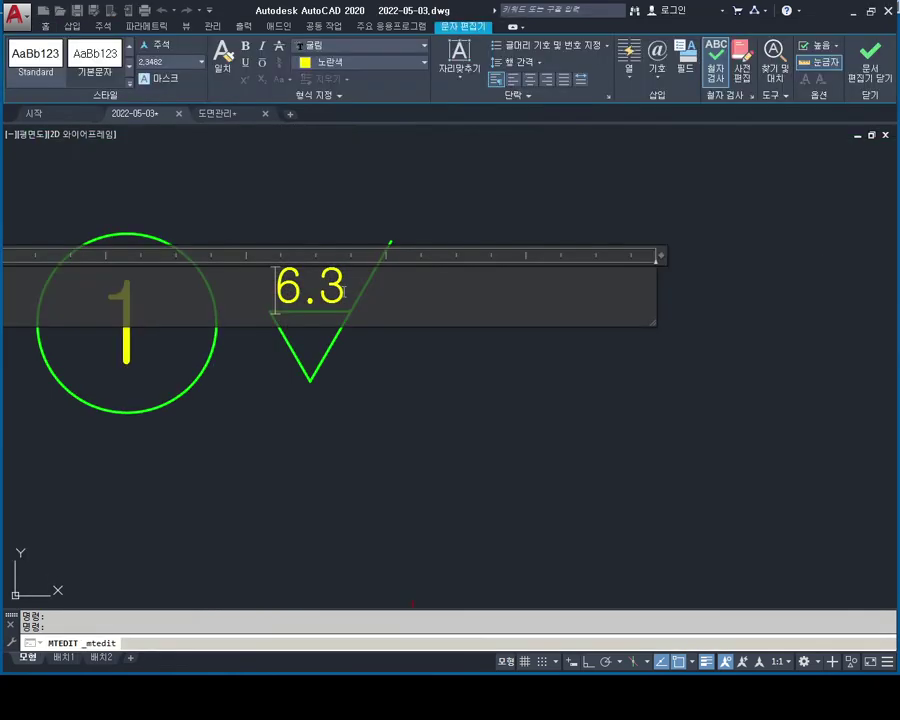
type("X")
key("BackSpace")
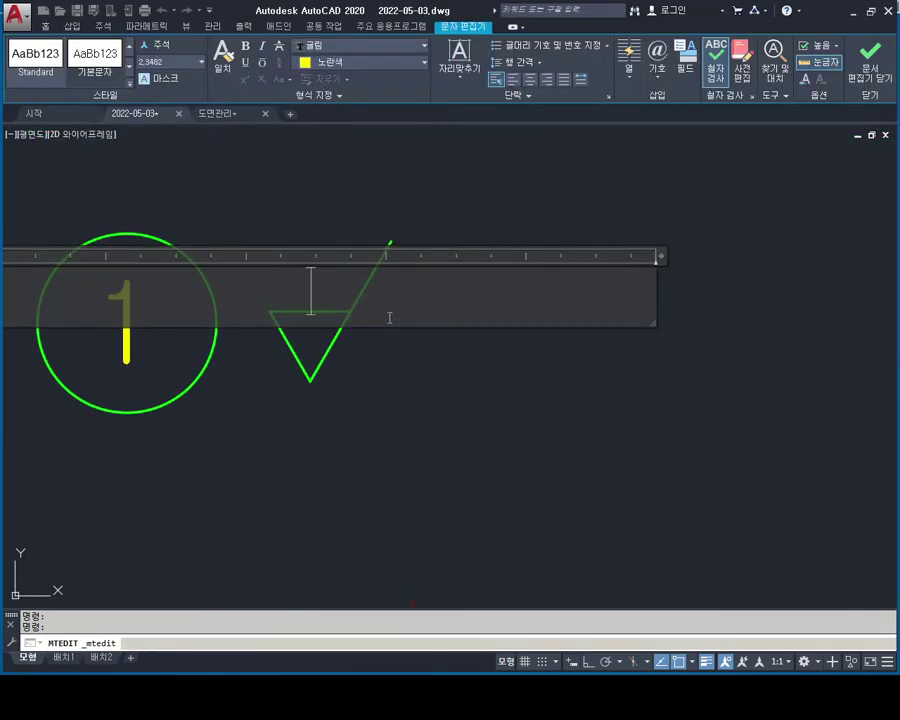
type("D")
key("BackSpace")
type("X")
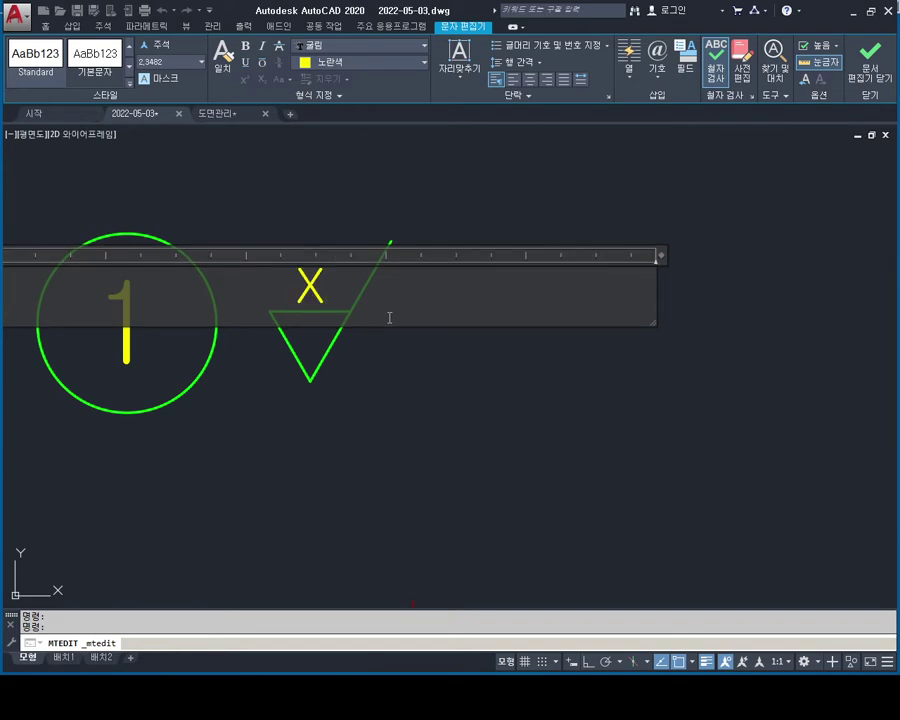
left_click(410, 444)
key("Escape")
key("Escape")
Retype the X on the roughness symbol and close the text editor.
double_click(338, 277)
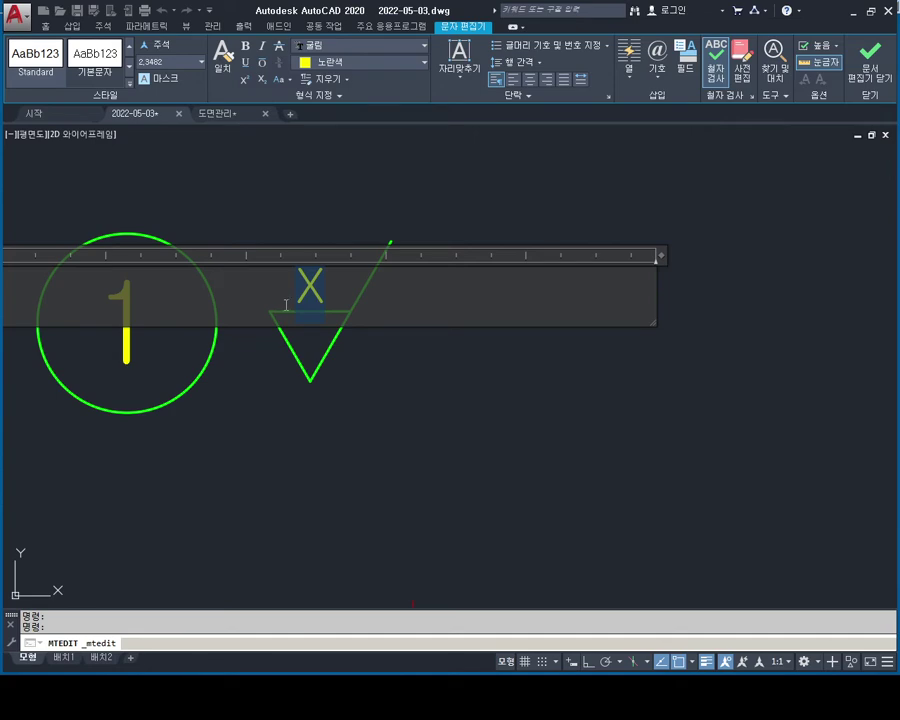
key("BackSpace")
type("X")
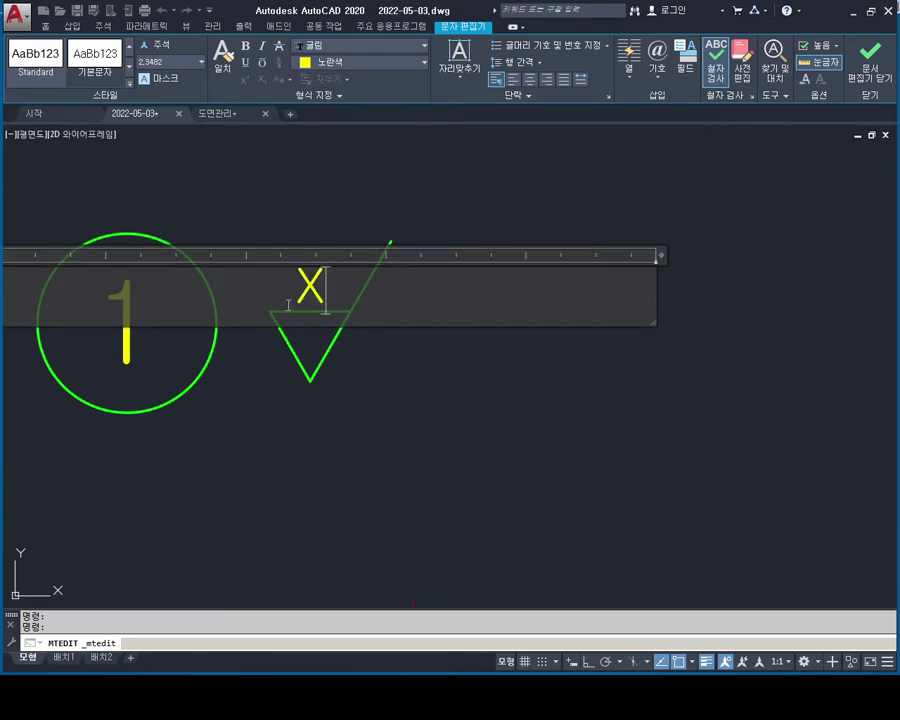
key("Escape")
scroll(412, 392, "down", 2)
mouse_move(408, 390)
middle_mouse_down()
mouse_move(410, 333)
mouse_move(385, 337)
mouse_move(334, 310)
mouse_move(335, 322)
middle_mouse_up()
scroll(390, 337, "down", 2)
scroll(335, 322, "up", 2)
key("Escape")
key("Escape")
Copy the X roughness symbol from its triangle tip to above the upper view's top edge.
type("co")
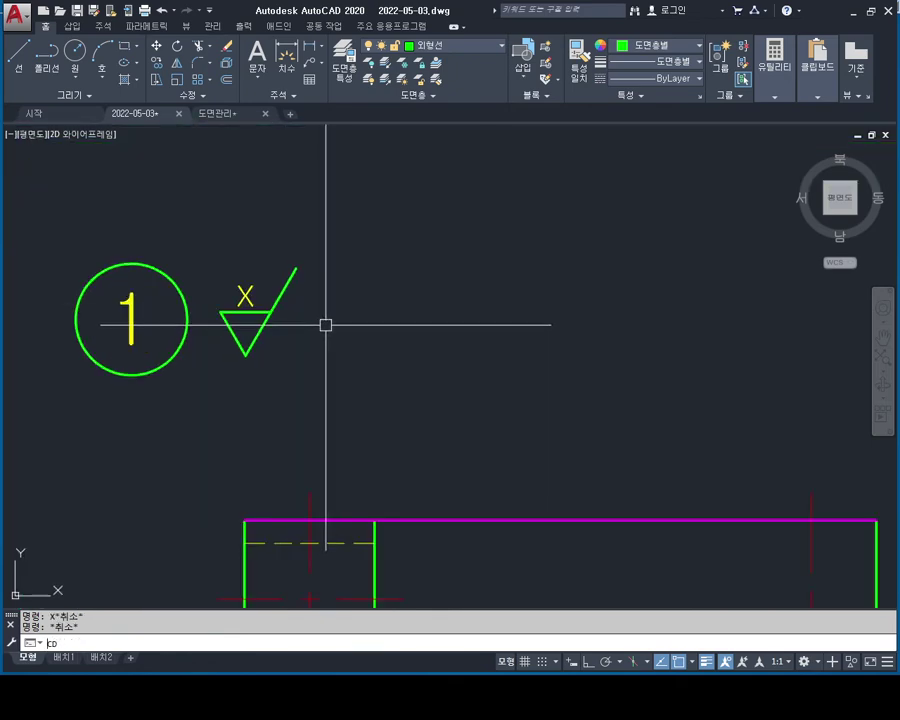
left_click(331, 267)
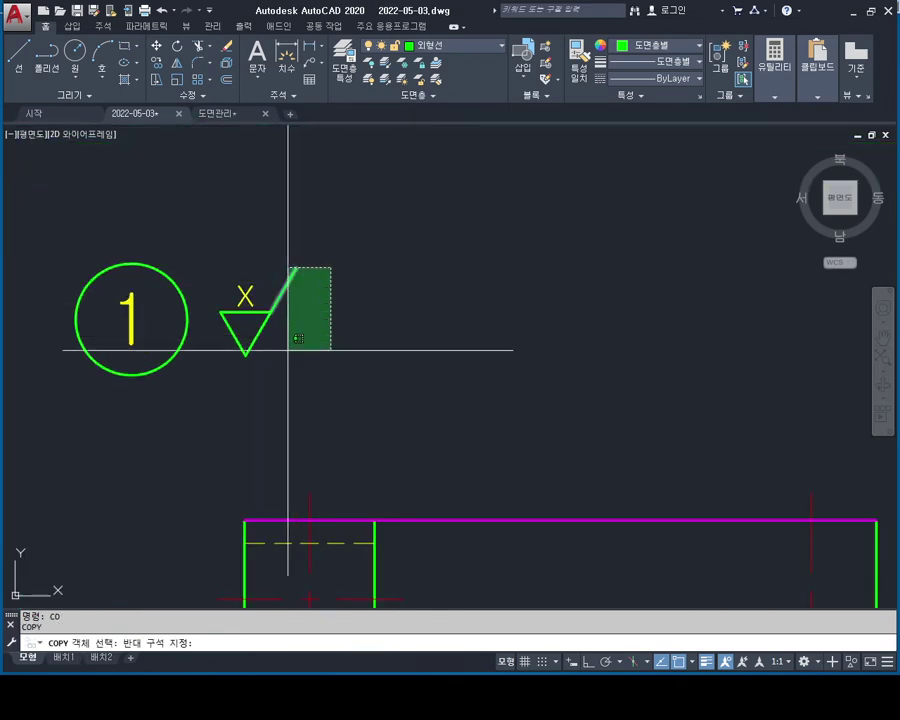
left_click(223, 416)
key("Return")
left_click(245, 355)
left_click(517, 449)
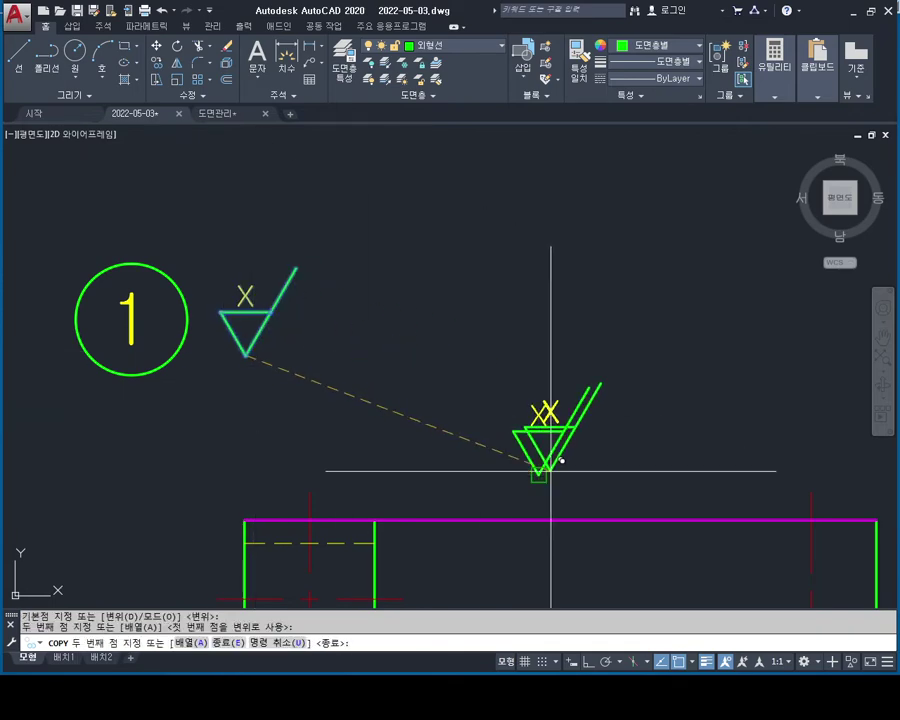
Open the X text beside circle 1 for editing.
scroll(468, 370, "down", 4)
scroll(468, 370, "down", 4)
middle_click_drag(727, 472, 488, 351)
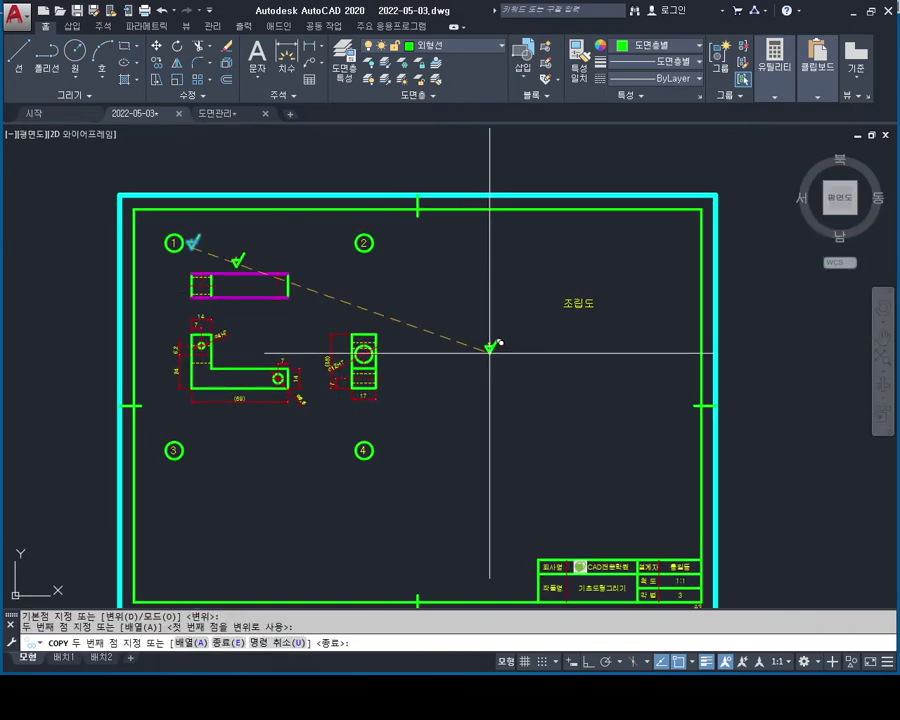
scroll(268, 262, "up", 2)
scroll(353, 353, "up", 2)
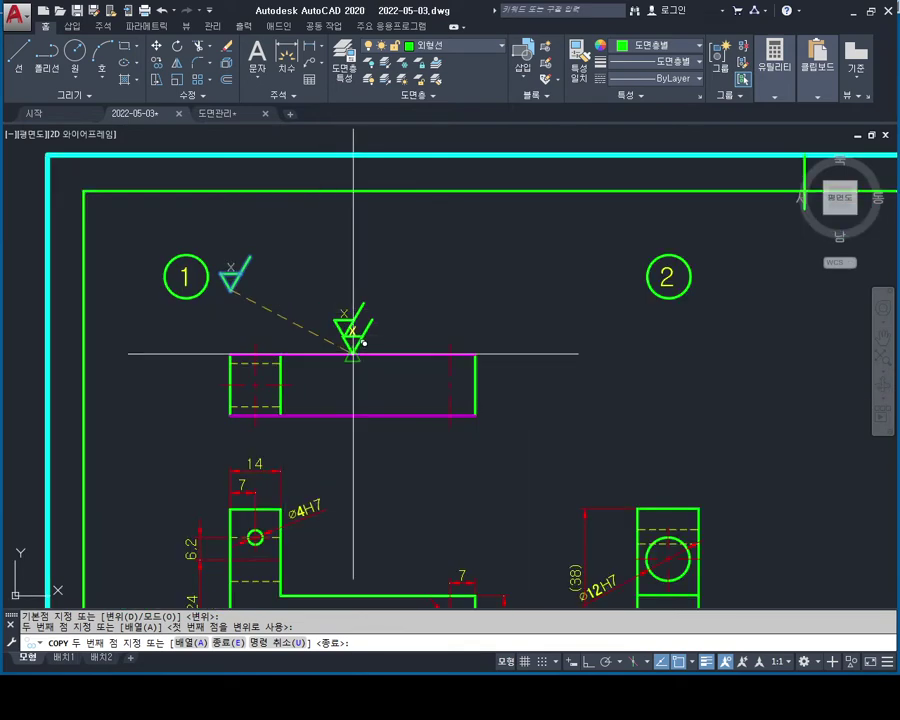
scroll(356, 318, "up", 4)
middle_click_drag(374, 304, 436, 340)
middle_click_drag(369, 357, 457, 388)
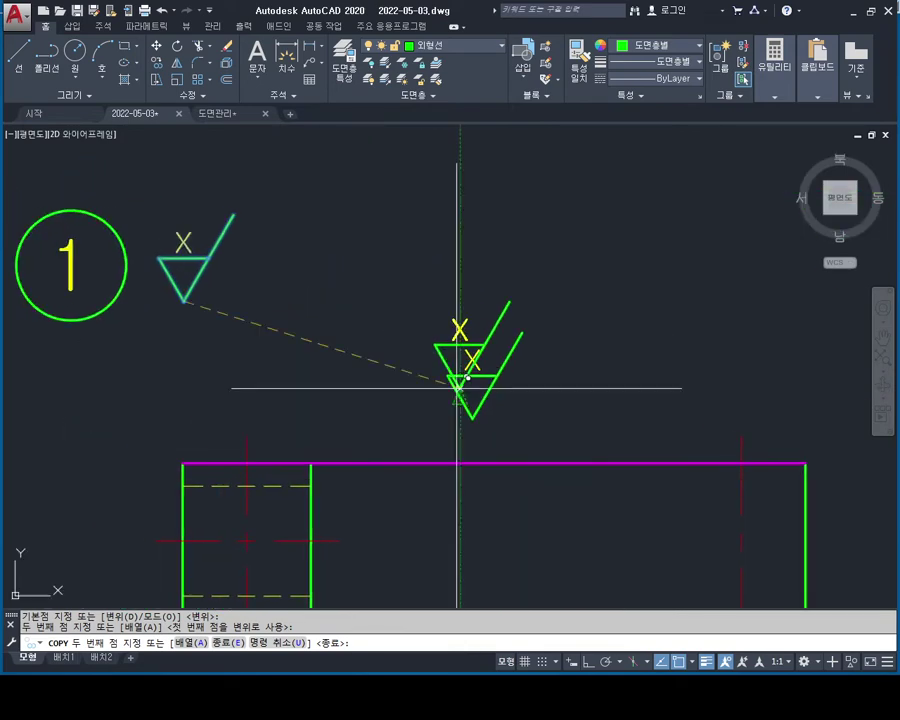
key("Escape")
scroll(214, 272, "up", 2)
scroll(280, 290, "up", 2)
double_click(258, 265)
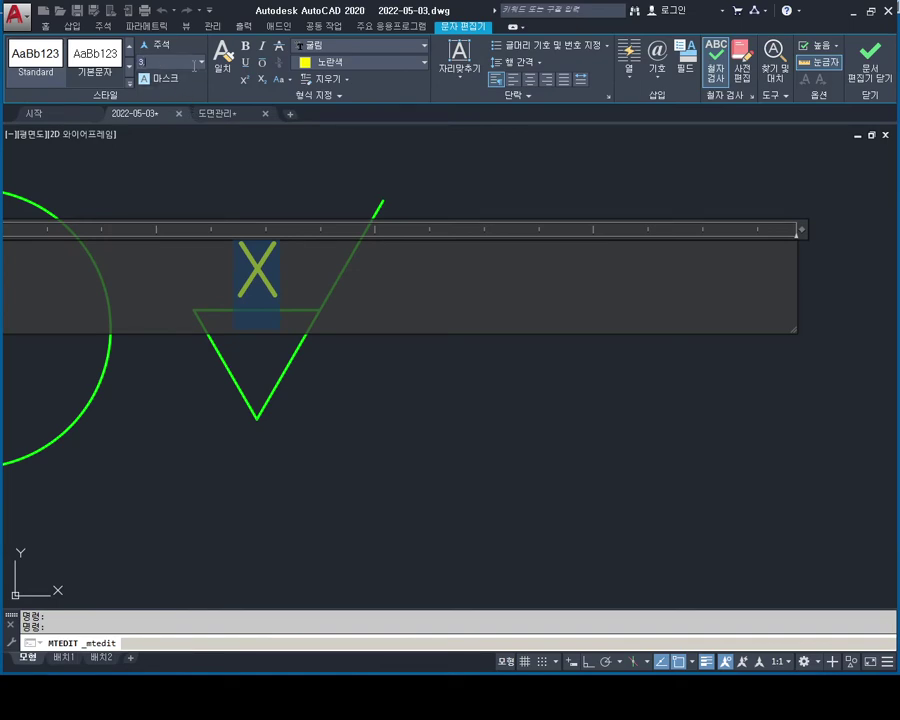
Set the copied symbol's X text height to 3.5.
type(".5")
key("Return")
key("Escape")
key("Escape")
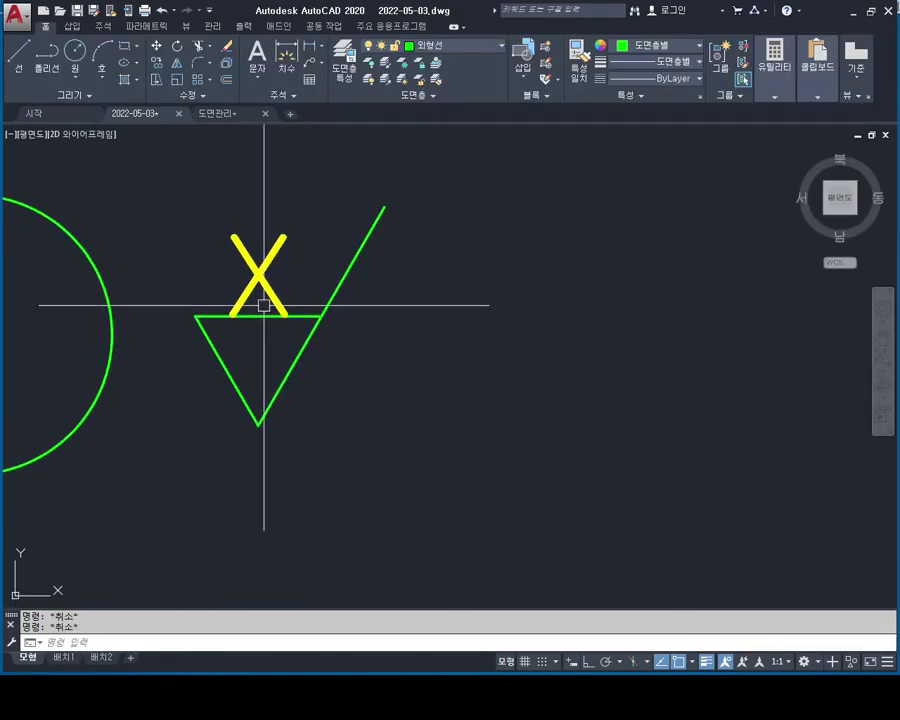
type("m")
key("Return")
key("Return")
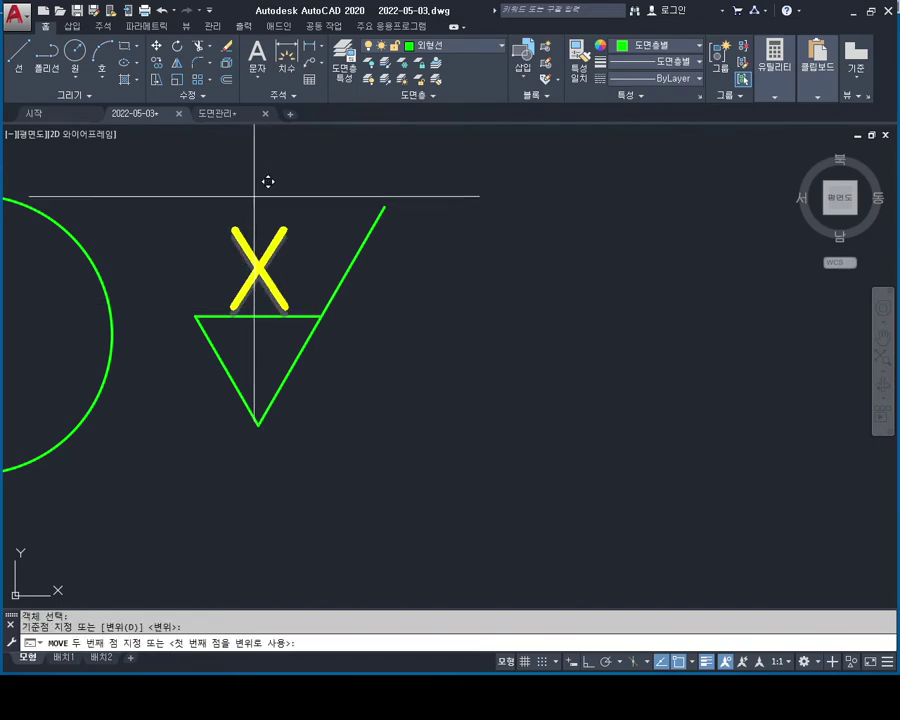
key("Escape")
key("Escape")
scroll(252, 188, "down", 2)
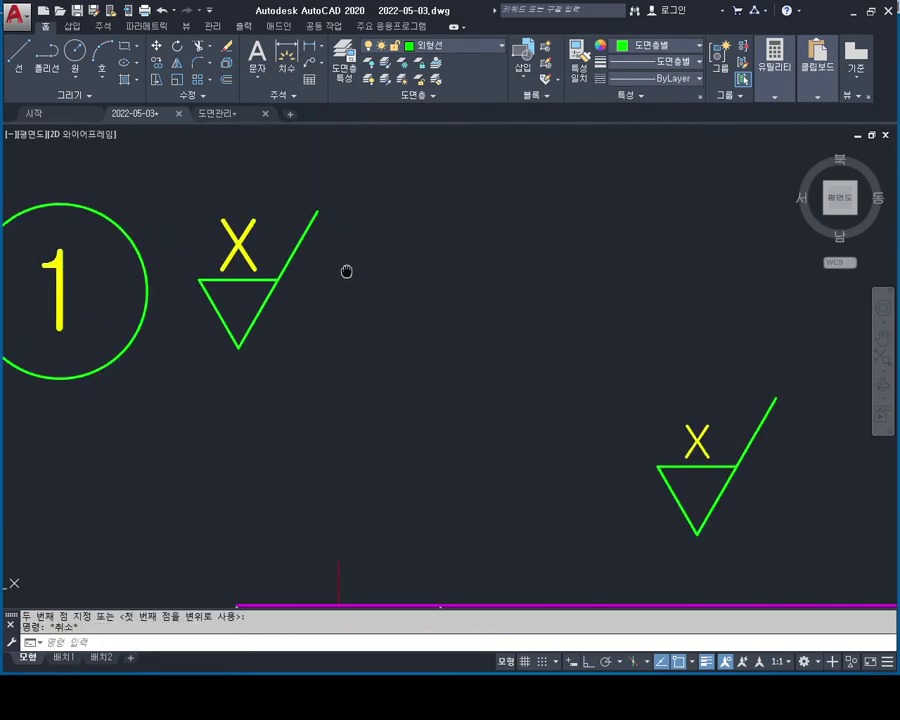
double_click(696, 440)
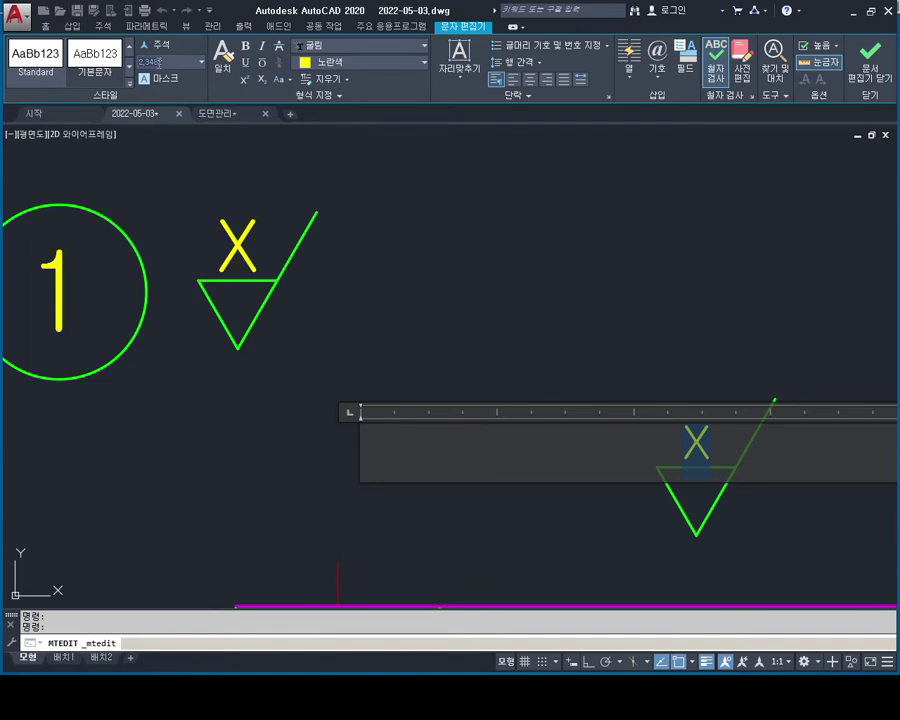
type("3.5")
key("Return")
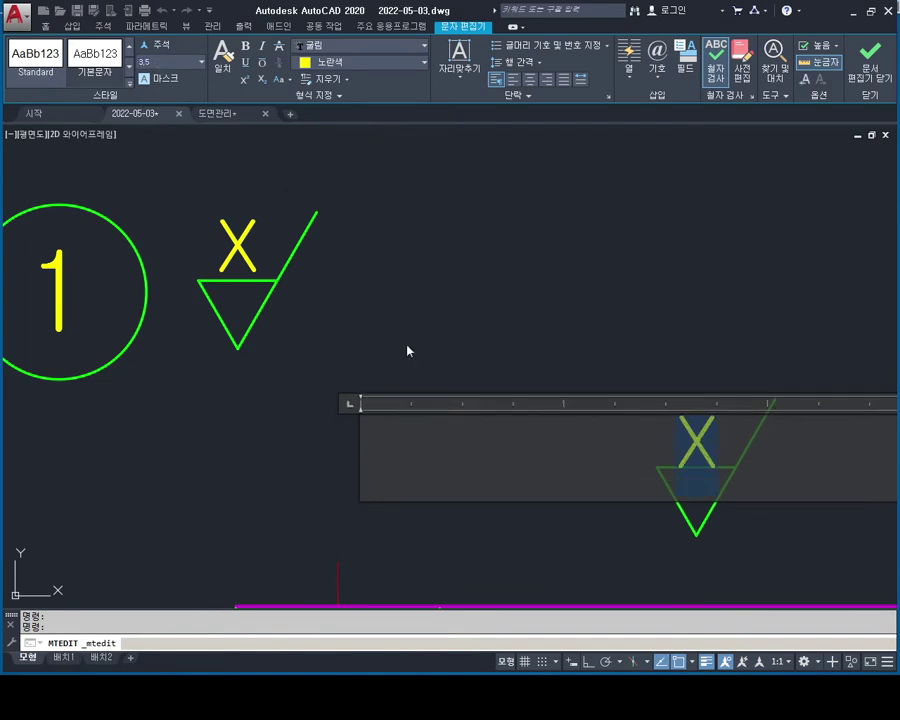
key("Escape")
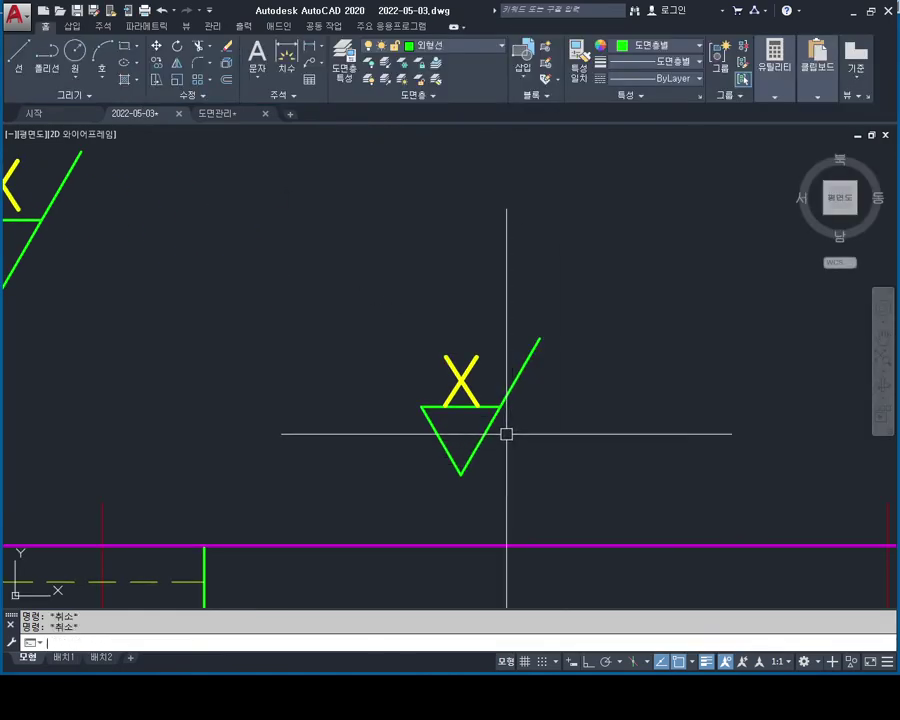
Move the X slightly higher and to the left inside the triangle.
type("m")
key("Return")
scroll(480, 375, "up", 4)
key("Return")
left_click(438, 214)
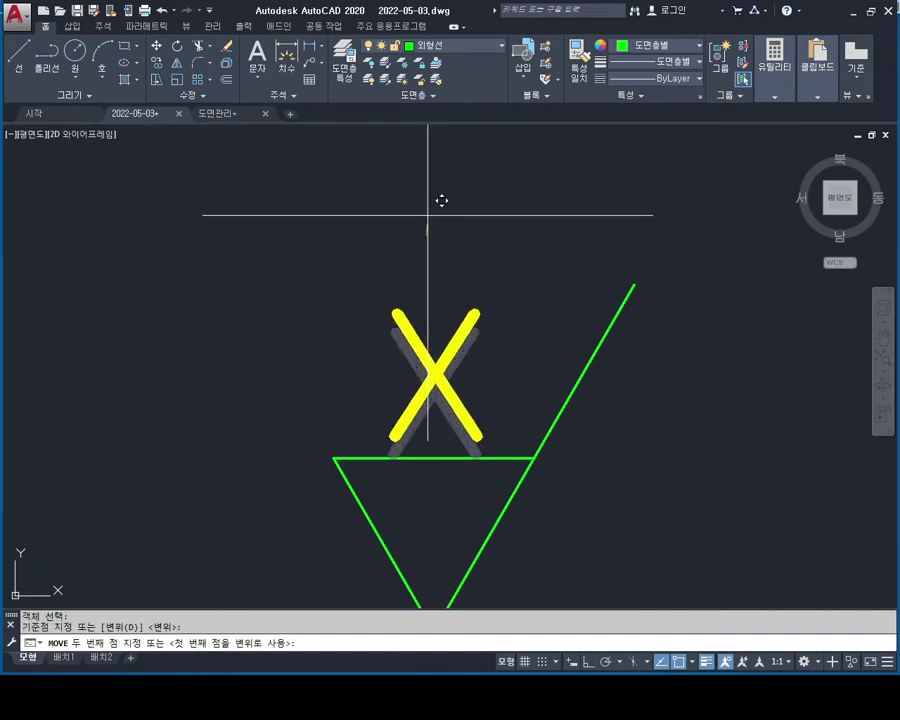
left_click(436, 204)
key("Escape")
Select the symbol's triangle and slanted line, then clear the selection.
scroll(468, 244, "down", 2)
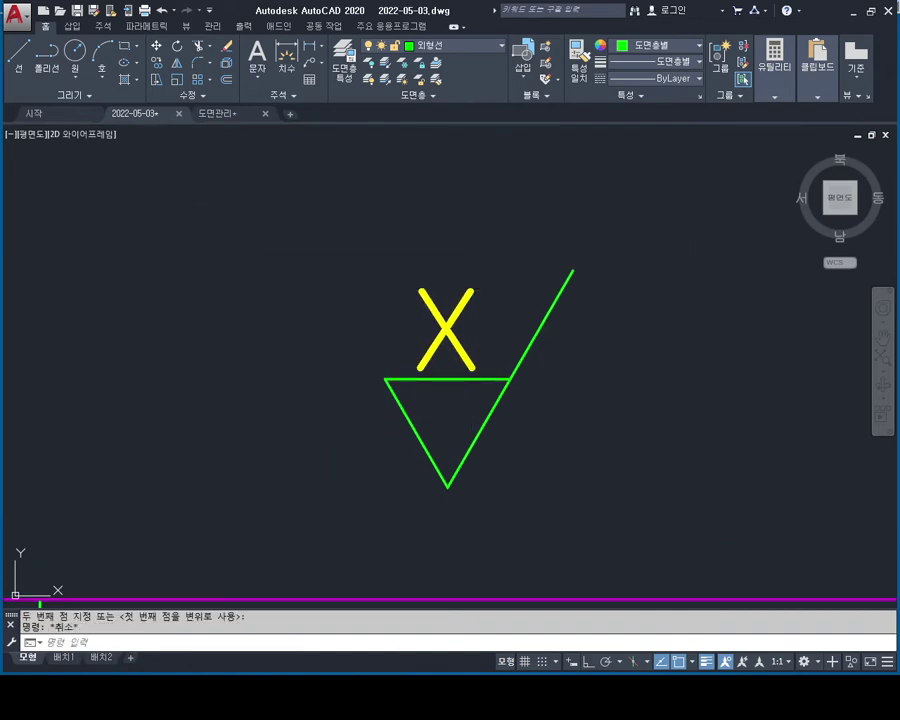
left_click(552, 342)
left_click(570, 426)
left_click(396, 520)
left_click(446, 378)
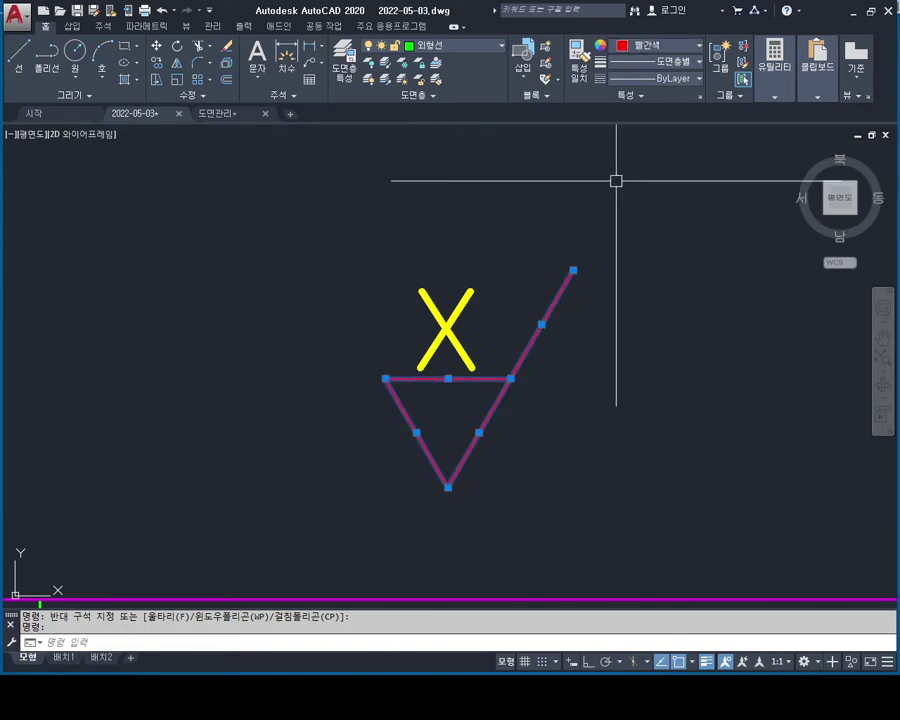
key("Escape")
key("Escape")
scroll(598, 362, "down", 2)
scroll(534, 348, "down", 3)
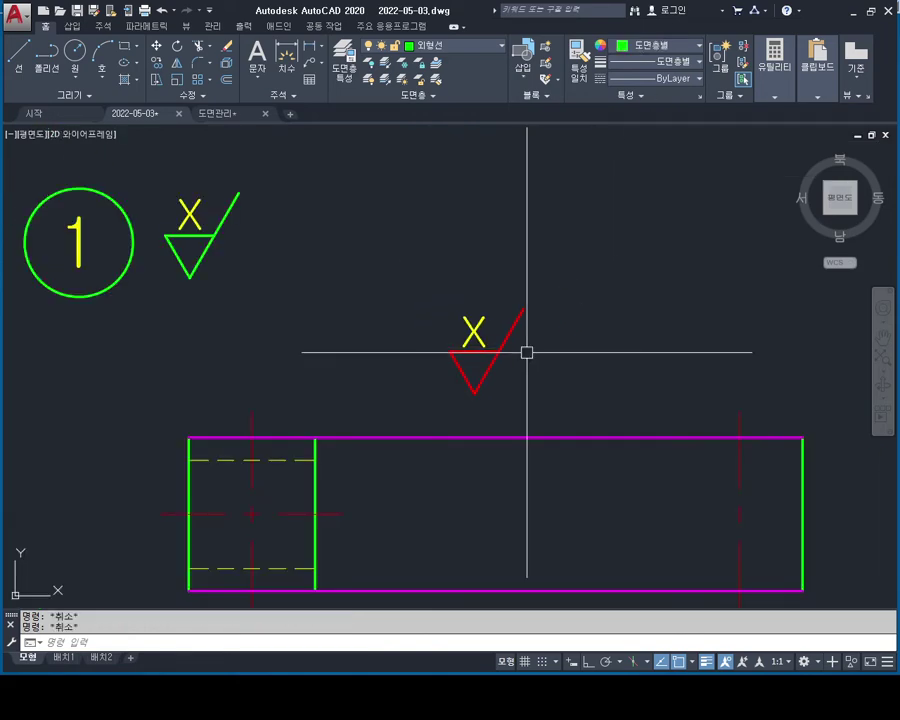
scroll(527, 352, "up", 2)
Scale the red triangle and X by 0.5 and bring part 1 into view.
type("c")
key("Return")
left_click(573, 245)
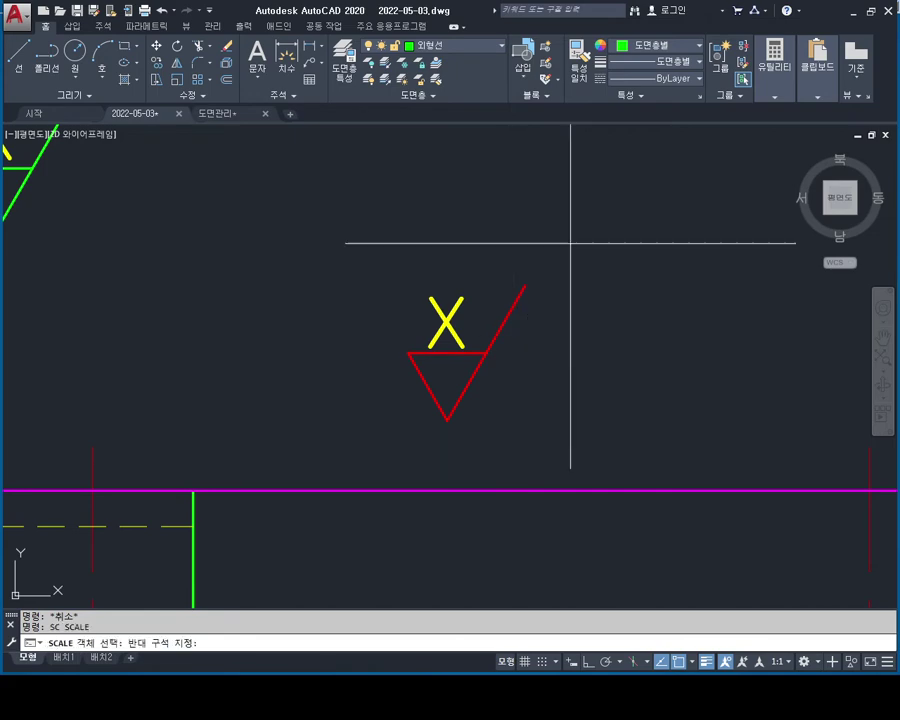
left_click(338, 458)
key("Return")
left_click(439, 375)
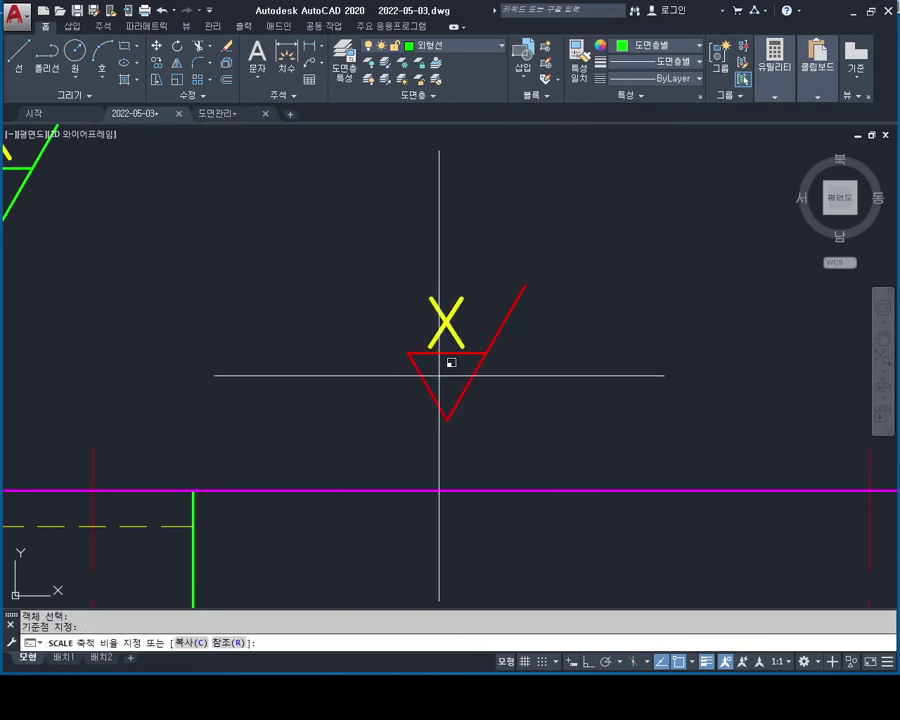
type("0.5")
key("Return")
key("Escape")
key("Escape")
scroll(502, 256, "down", 2)
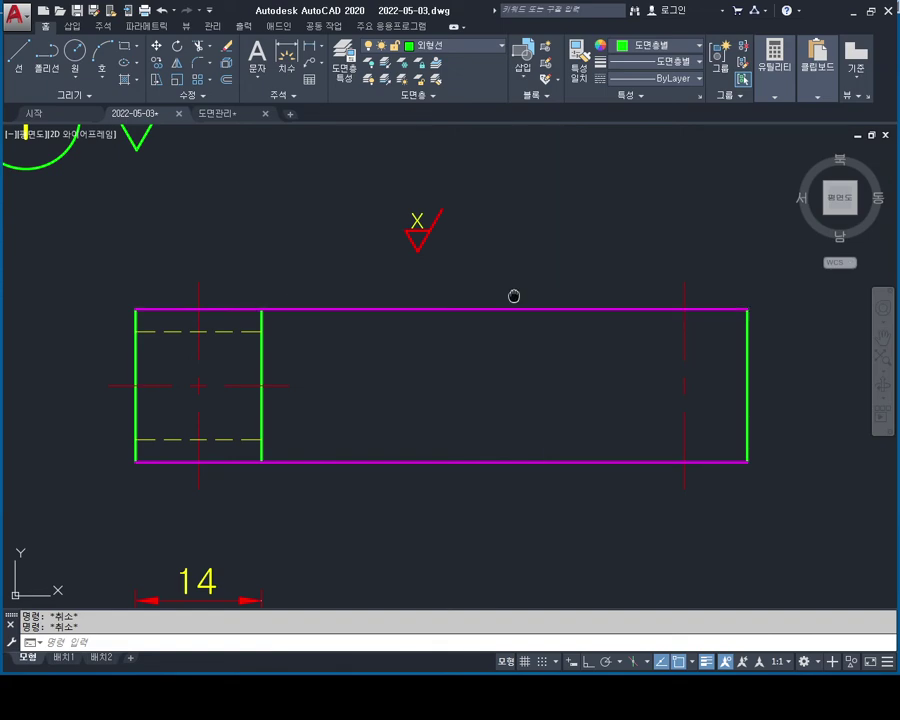
middle_click_drag(512, 294, 517, 342)
type("c")
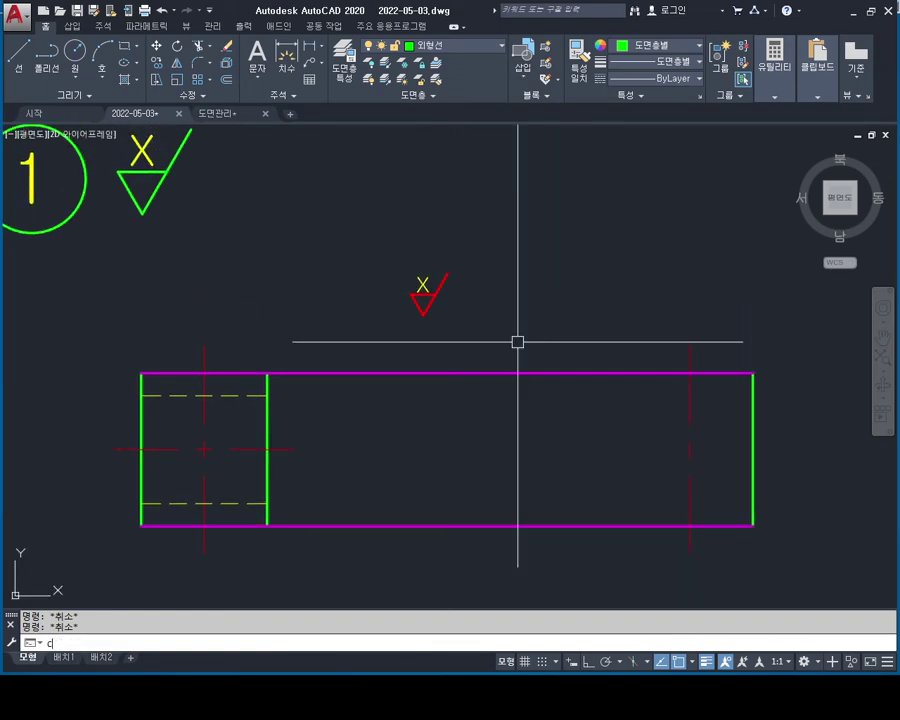
Copy the small roughness symbol so its tip sits on the part's top edge.
type("o")
key("Return")
left_click(522, 237)
left_click(453, 307)
key("Return")
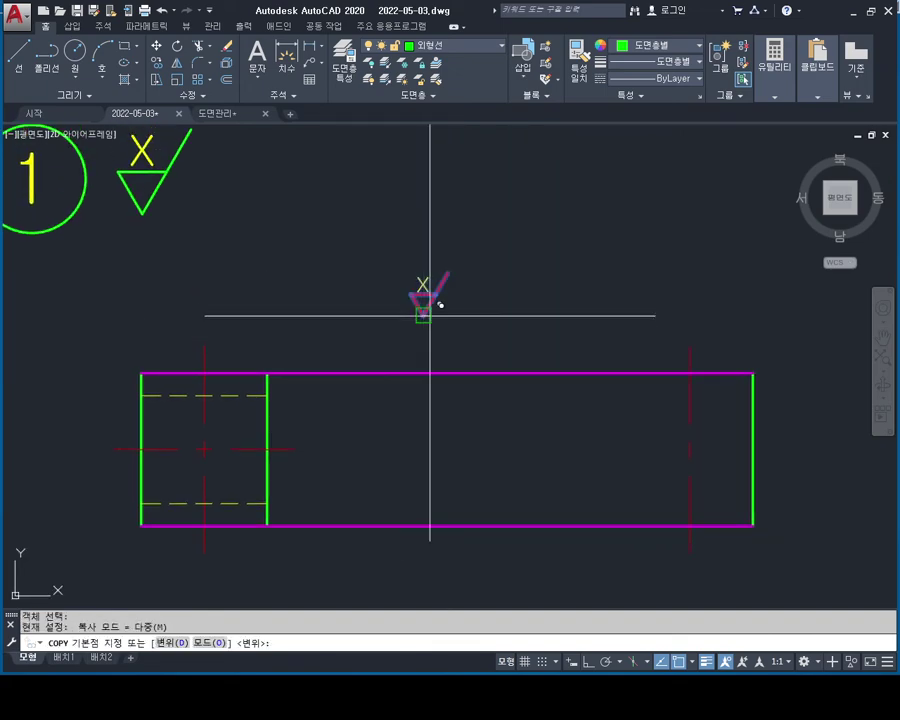
left_click(430, 315)
left_click(447, 373)
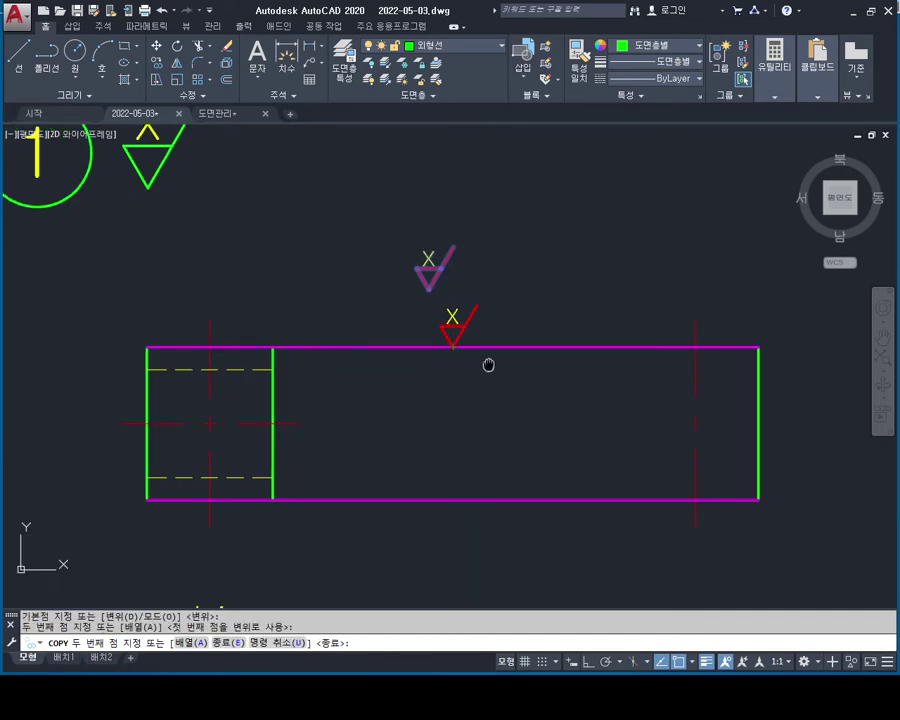
key("Escape")
key("Escape")
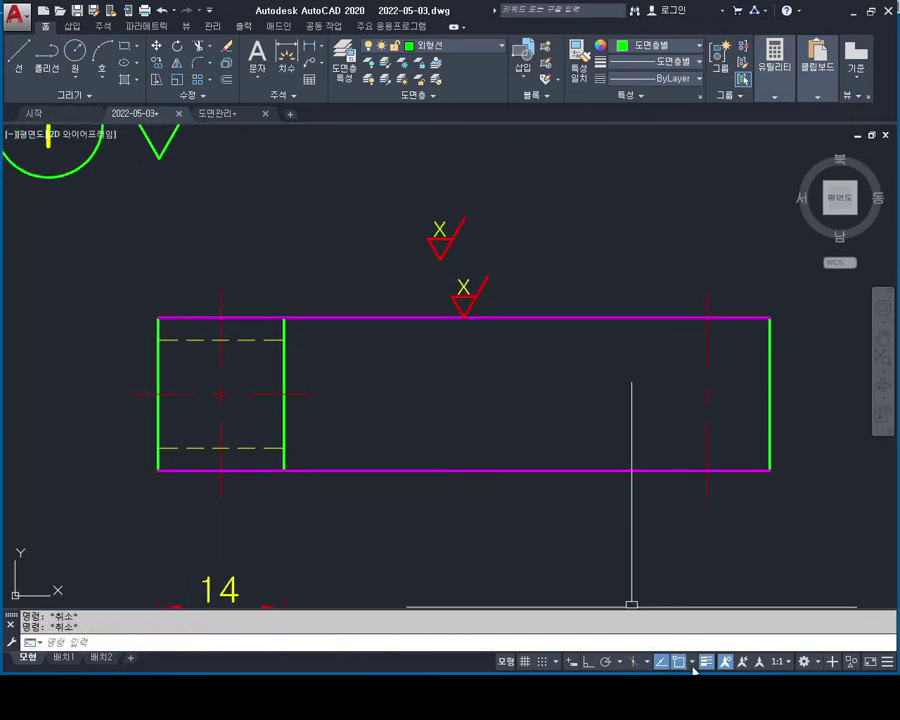
Enable all object snap modes in Object Snap Settings.
left_click(692, 662)
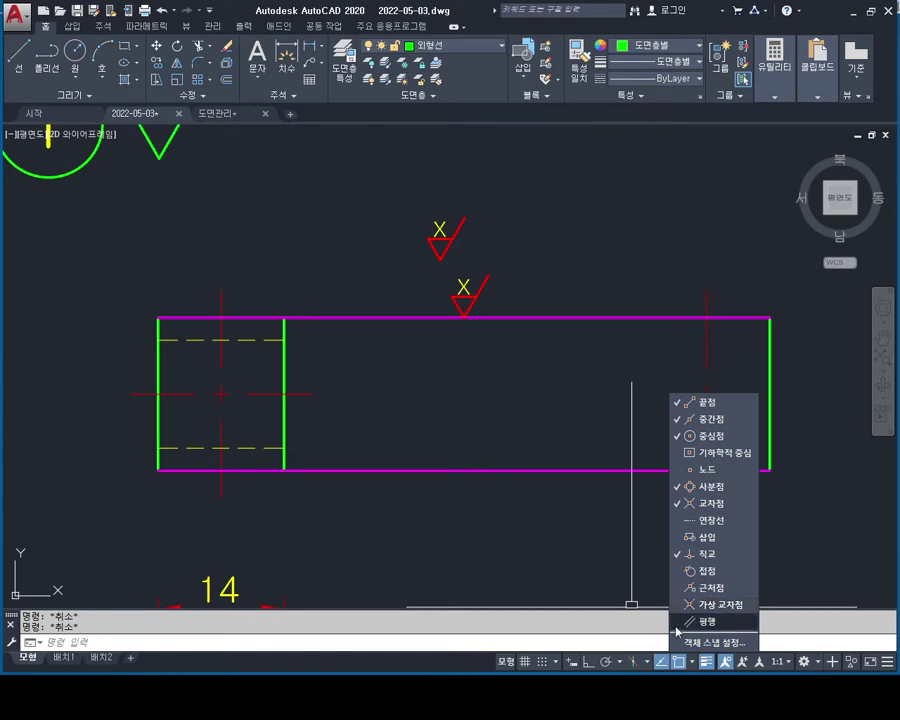
left_click(699, 643)
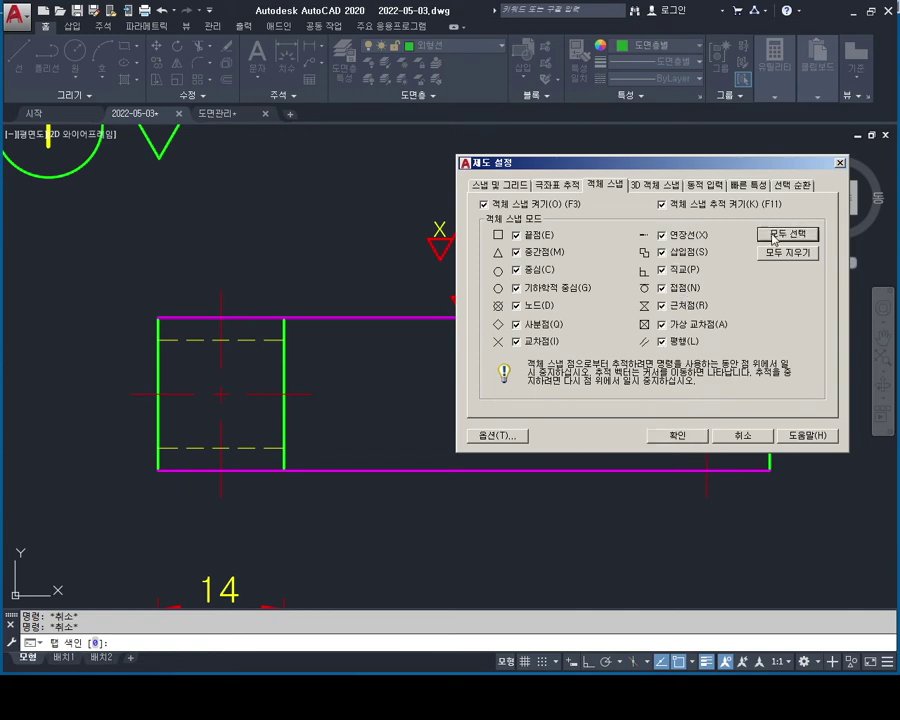
left_click(733, 436)
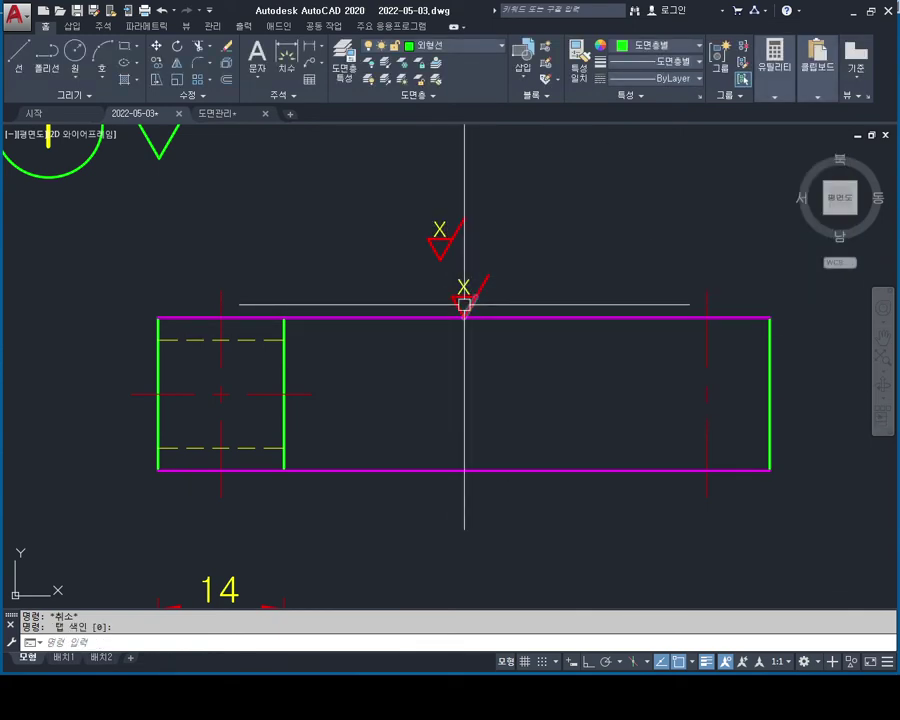
scroll(505, 285, "up", 2)
middle_click_drag(478, 254, 453, 286)
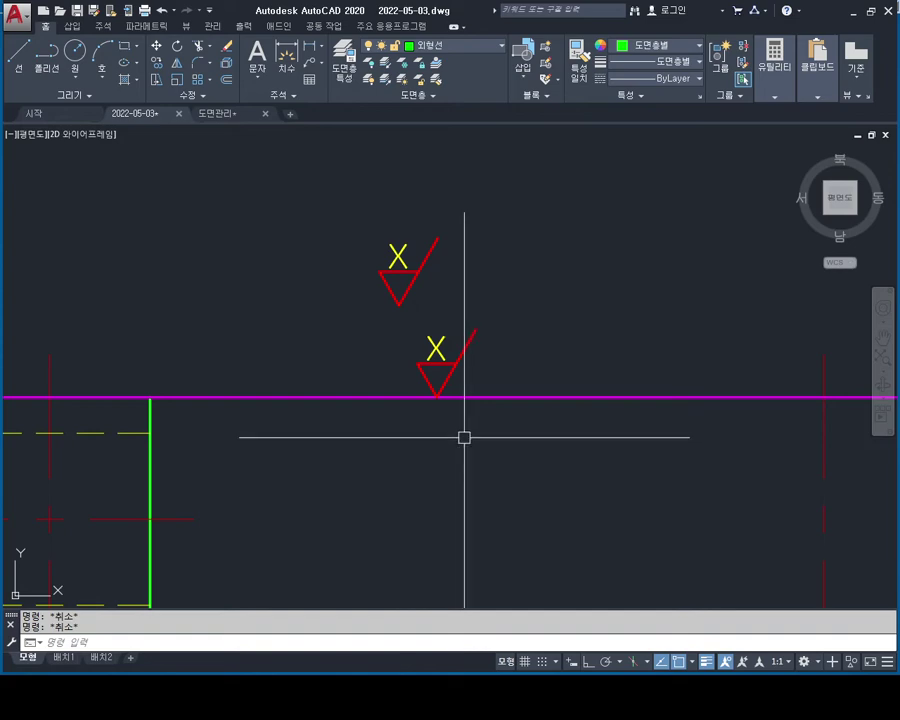
middle_click_drag(470, 438, 434, 348)
scroll(432, 347, "down", 2)
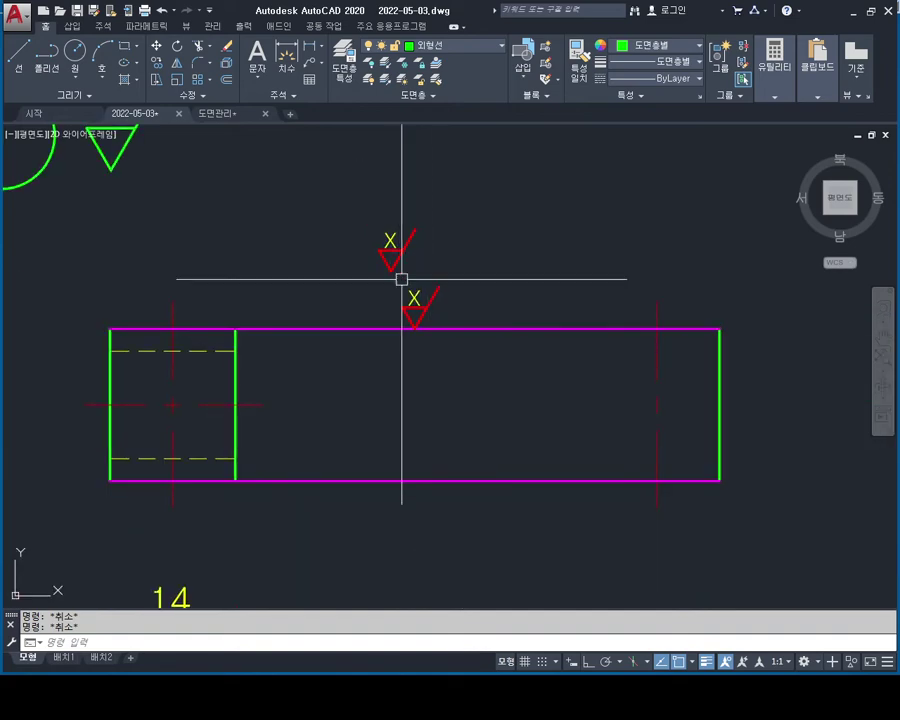
Copy the top-edge roughness symbol down to the part's bottom edge.
type("co")
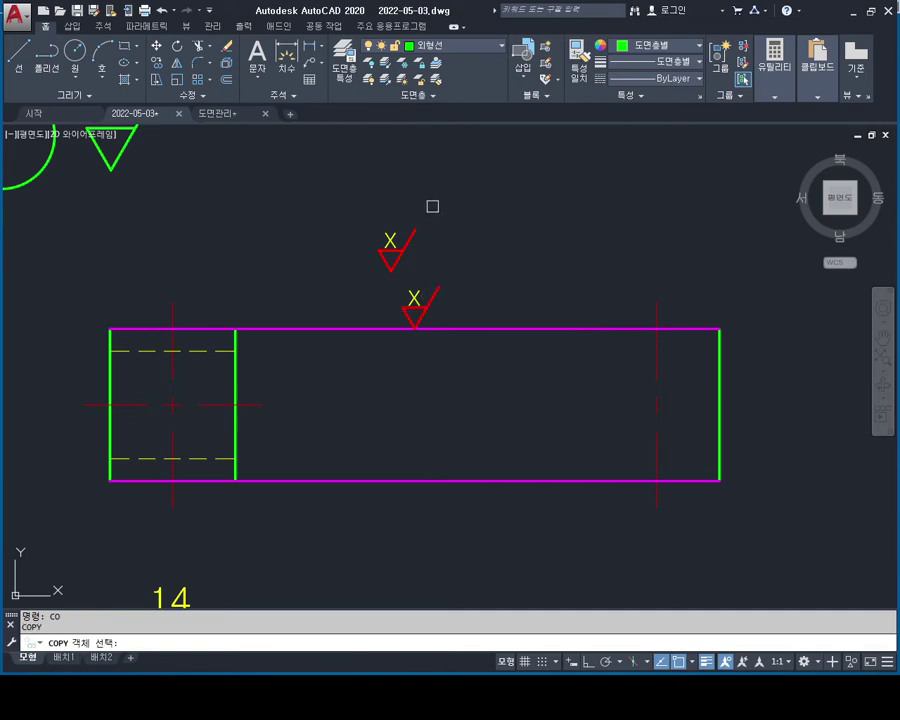
left_click(432, 206)
left_click(368, 274)
key("Return")
left_click(391, 268)
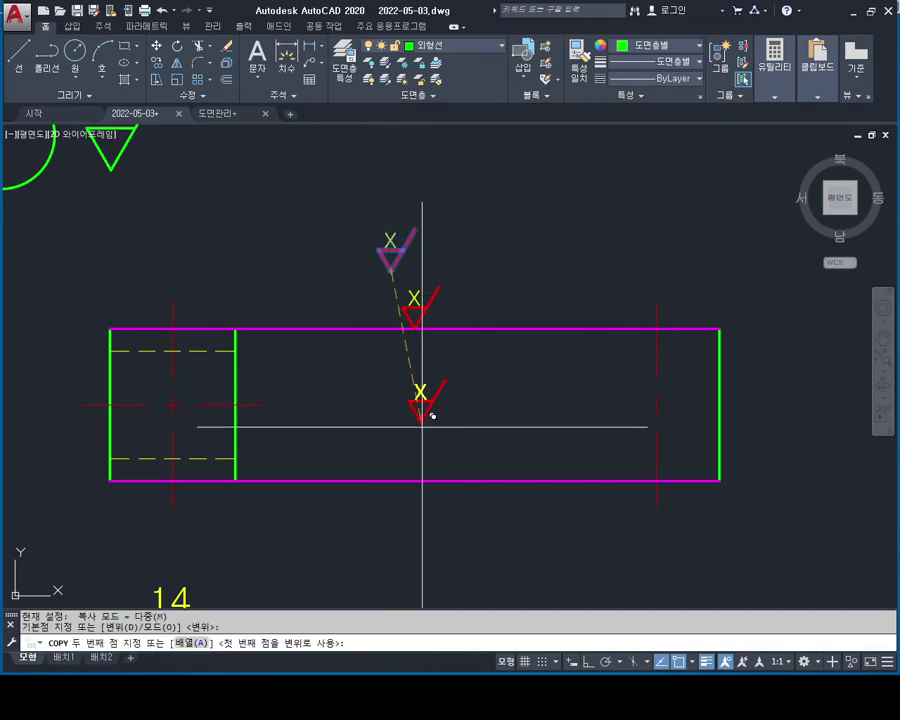
left_click(432, 478)
key("Escape")
key("Escape")
Mirror the bottom symbol about the bottom edge and delete the upright copy.
middle_click_drag(475, 428, 470, 406)
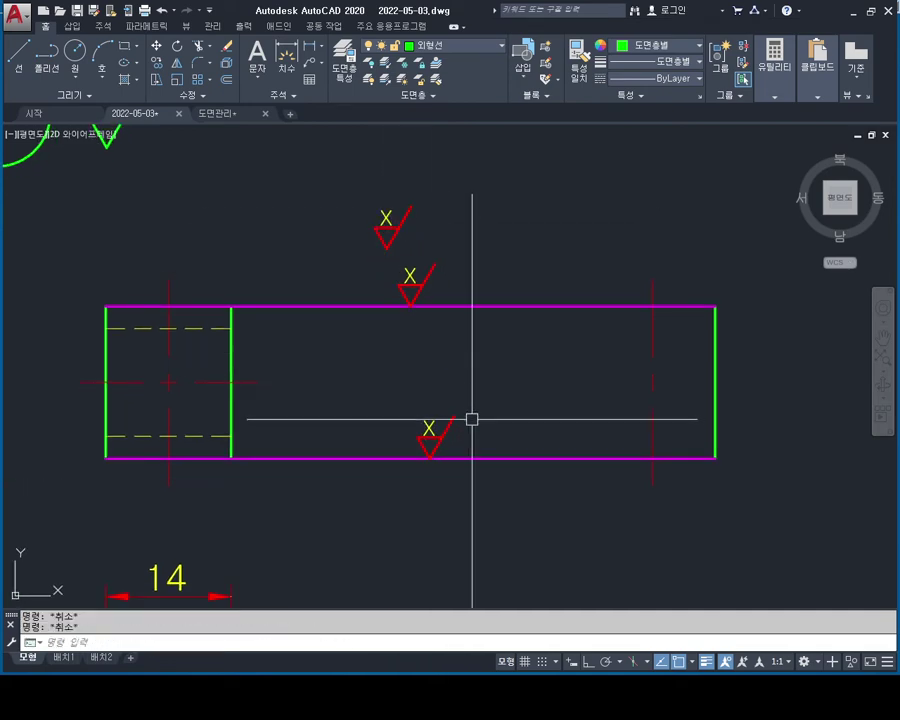
left_click(475, 409)
left_click(396, 444)
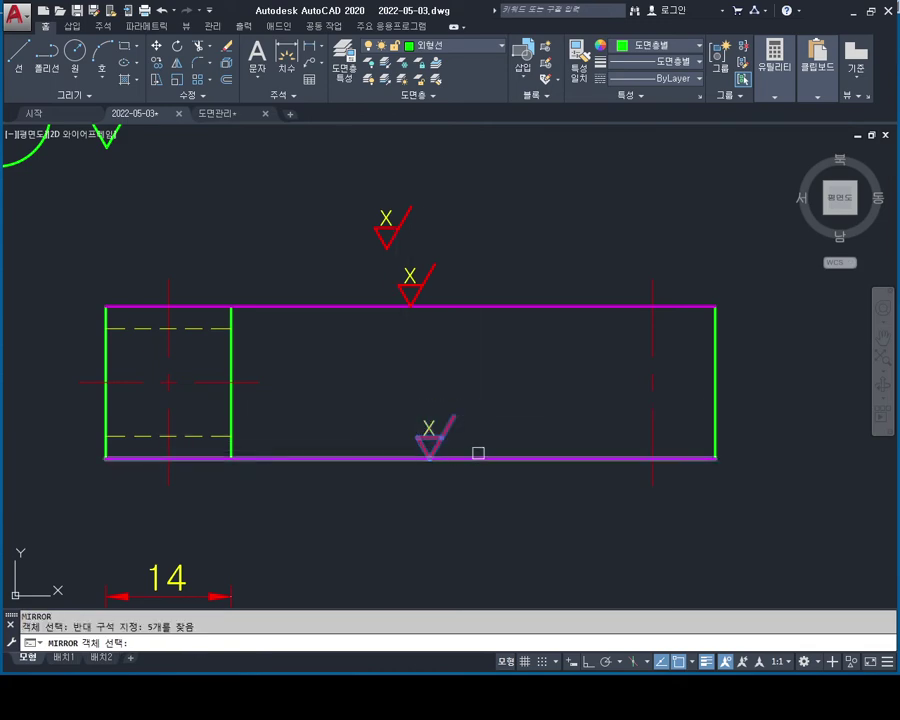
key("Return")
left_click(430, 458)
left_click(470, 458)
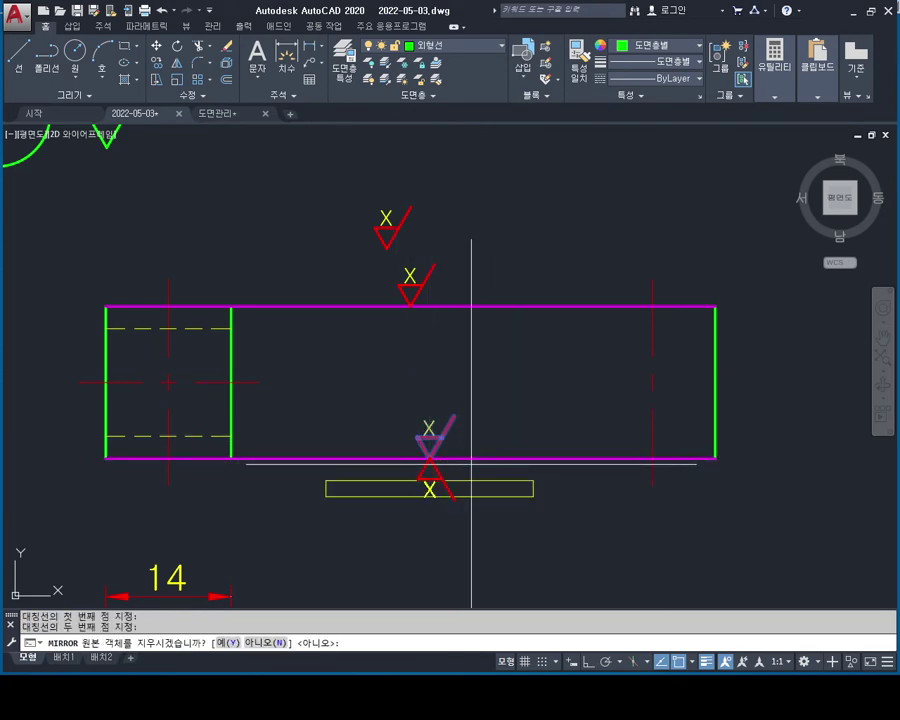
key("Return")
key("Return")
key("Escape")
left_click(477, 397)
left_click(396, 438)
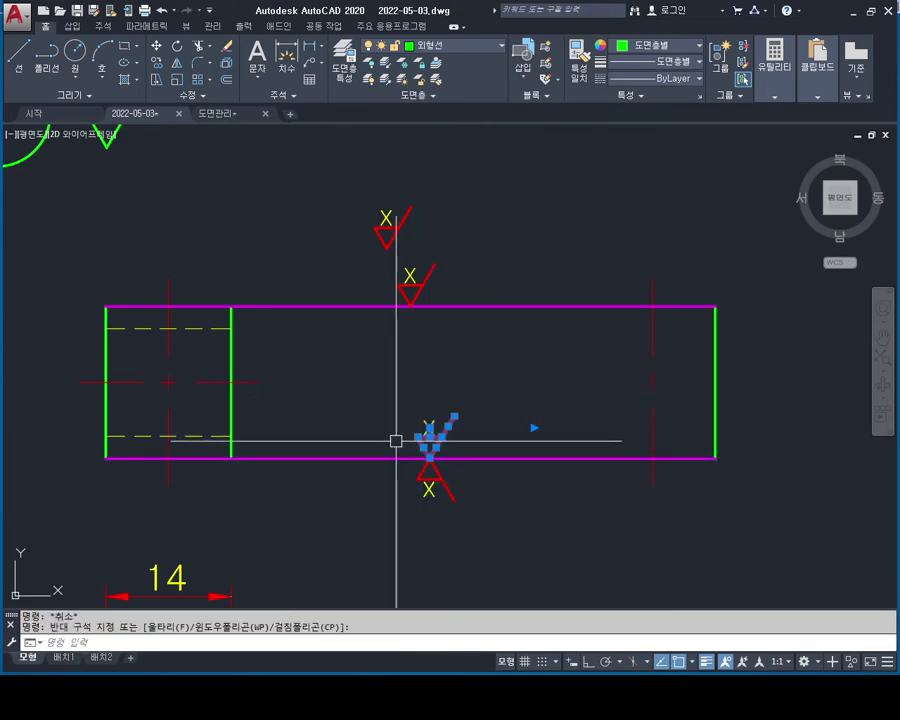
key("Delete")
Delete the spare roughness symbol floating above the part.
left_click(418, 184)
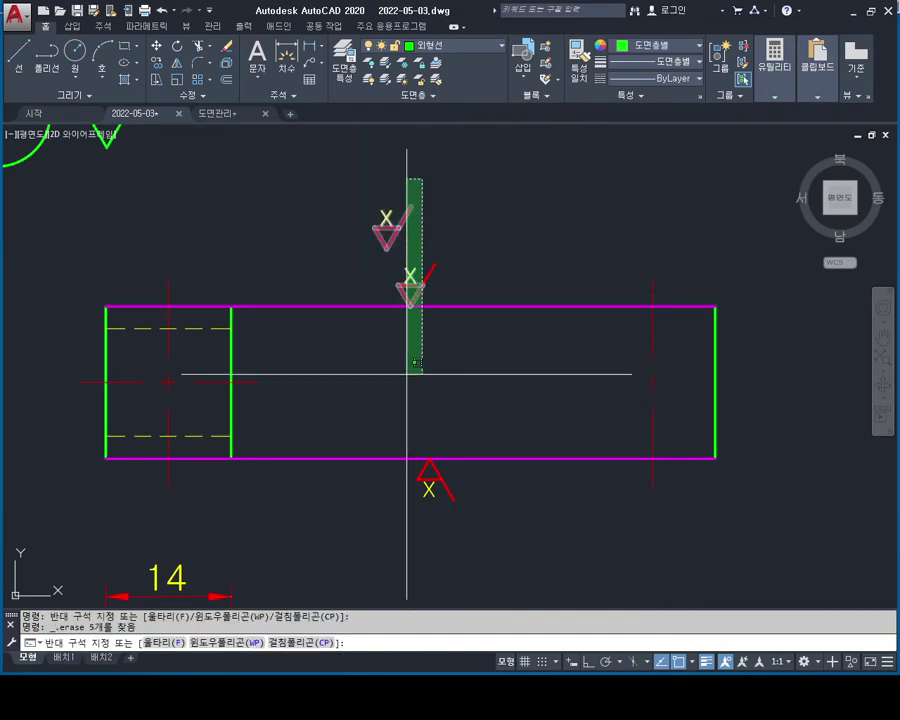
key("Escape")
scroll(449, 479, "up", 2)
middle_click_drag(468, 478, 425, 385)
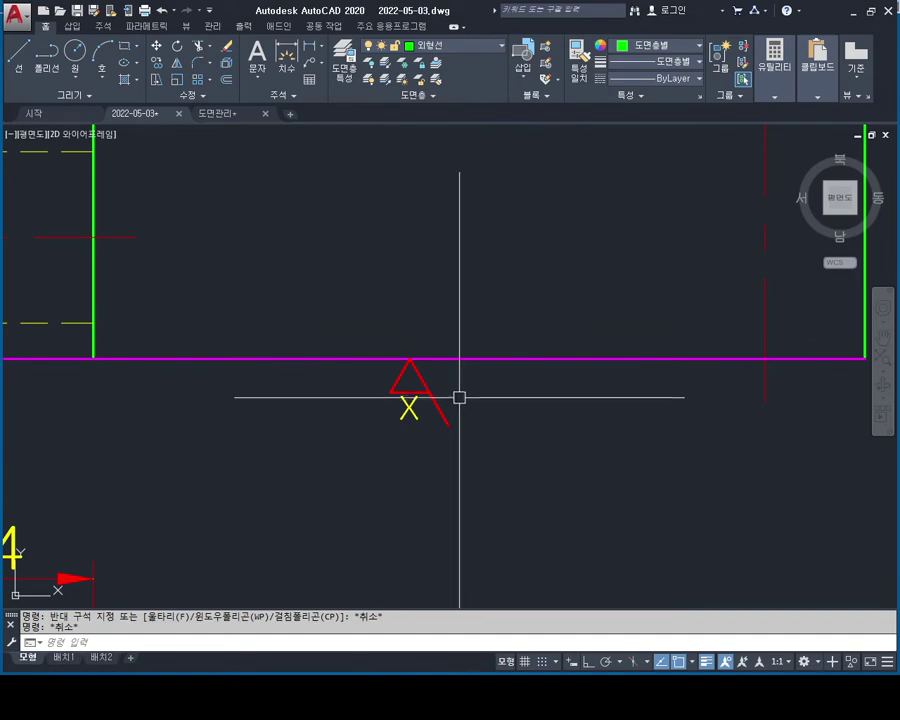
scroll(447, 420, "down", 1)
left_click(450, 430)
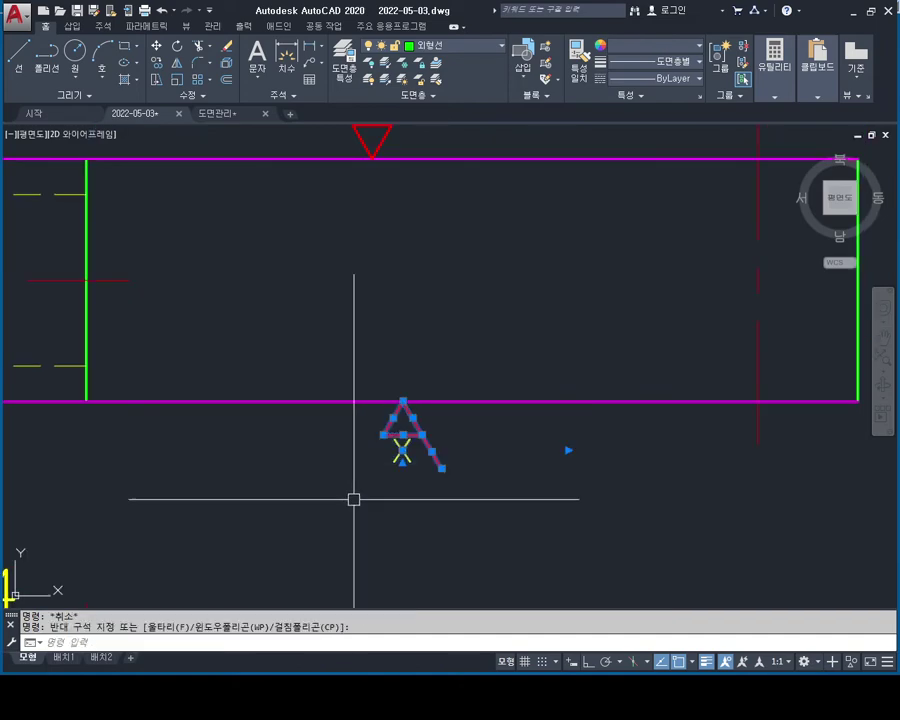
key("Escape")
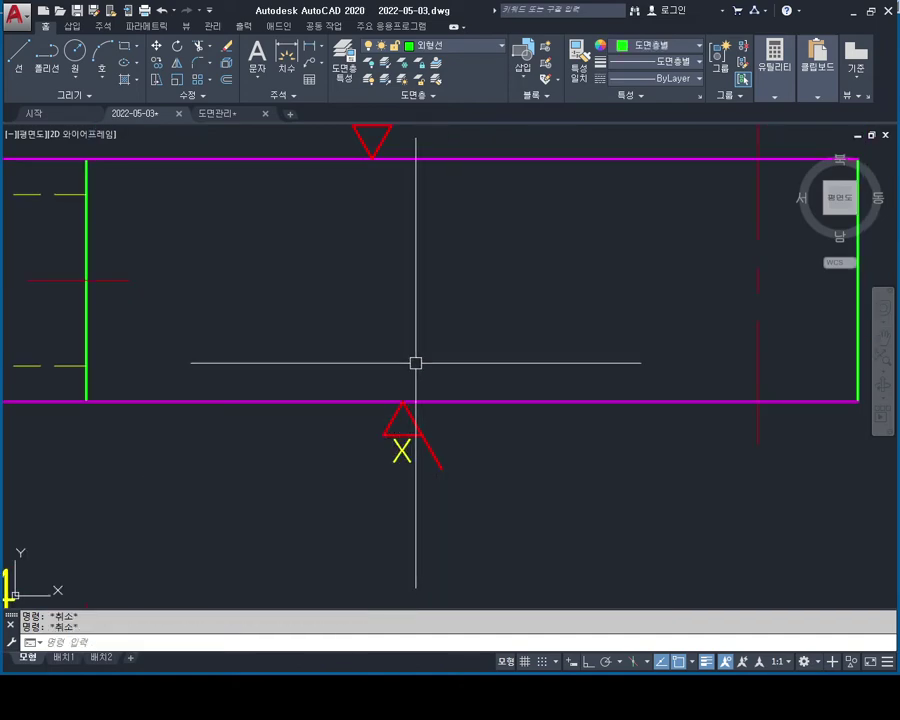
mouse_move(411, 293)
middle_mouse_down()
mouse_move(444, 360)
mouse_move(438, 378)
middle_mouse_up()
middle_click_drag(438, 169, 442, 254)
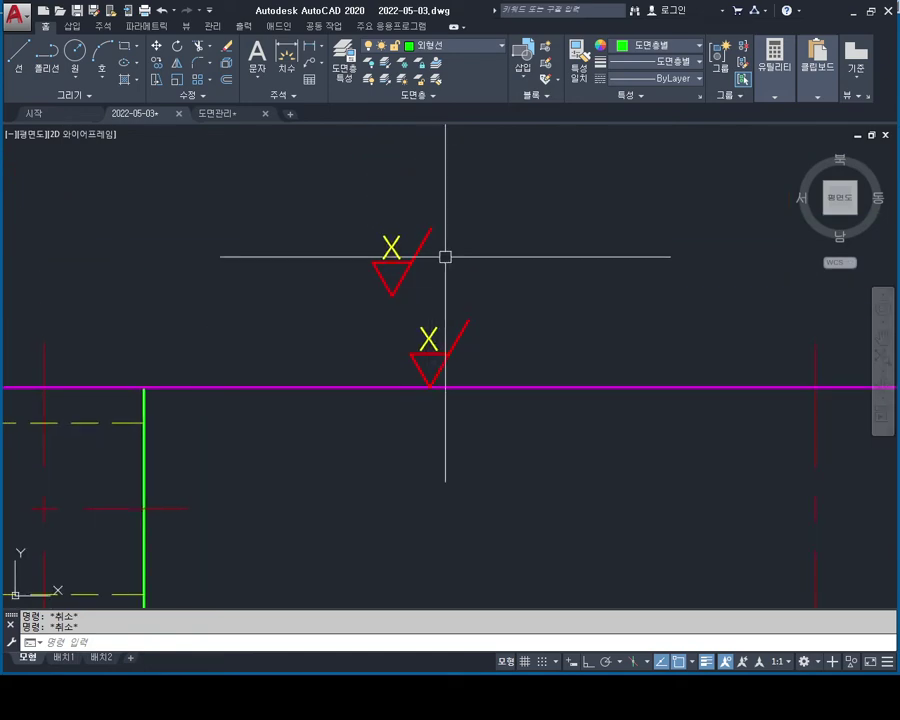
left_click(447, 208)
left_click(366, 274)
key("Delete")
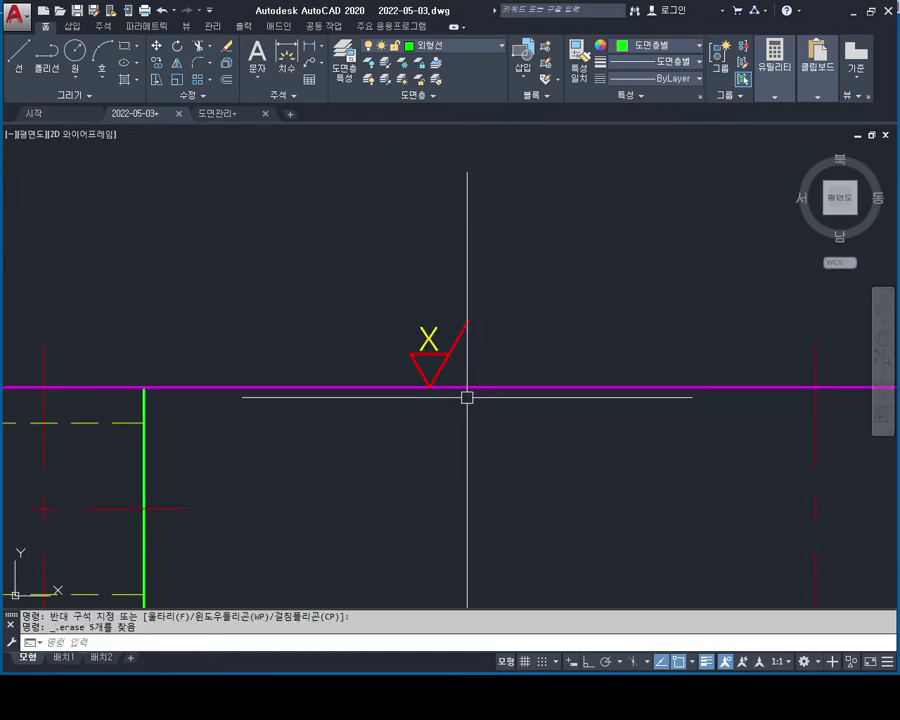
scroll(514, 363, "down", 3)
Stretch the shaft view's centre line out to the right edge.
key("Escape")
key("Escape")
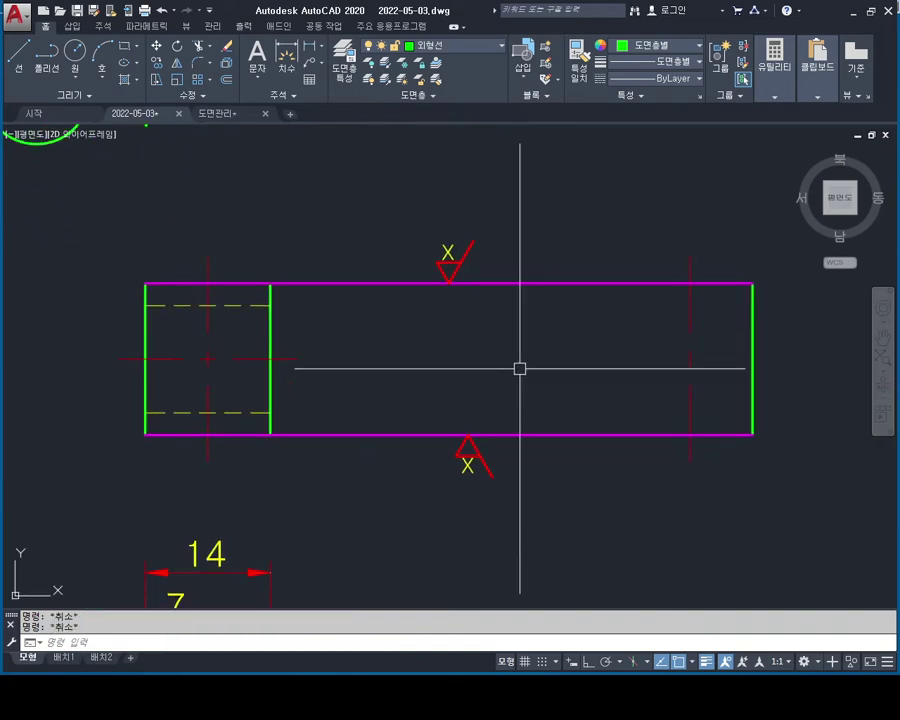
middle_click_drag(526, 371, 498, 344)
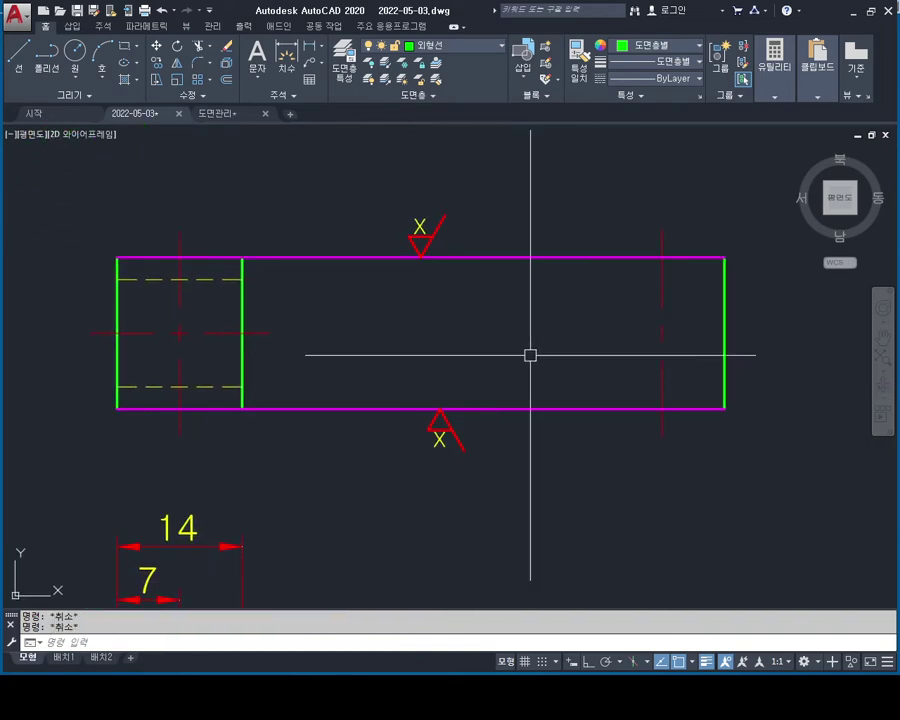
left_click(592, 240)
left_click(555, 293)
key("Escape")
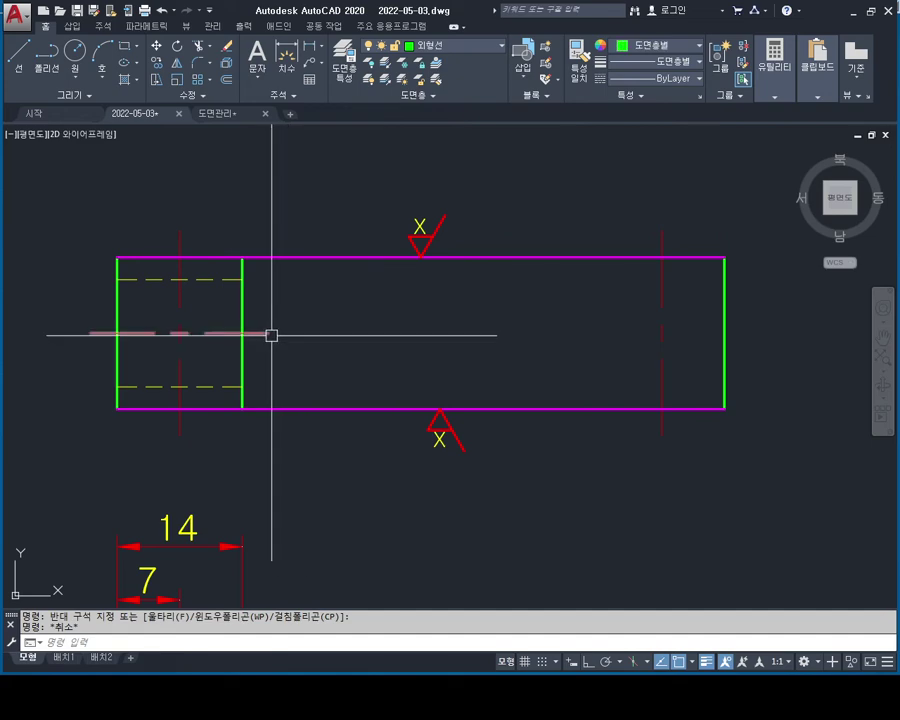
left_click(270, 332)
left_click(269, 332)
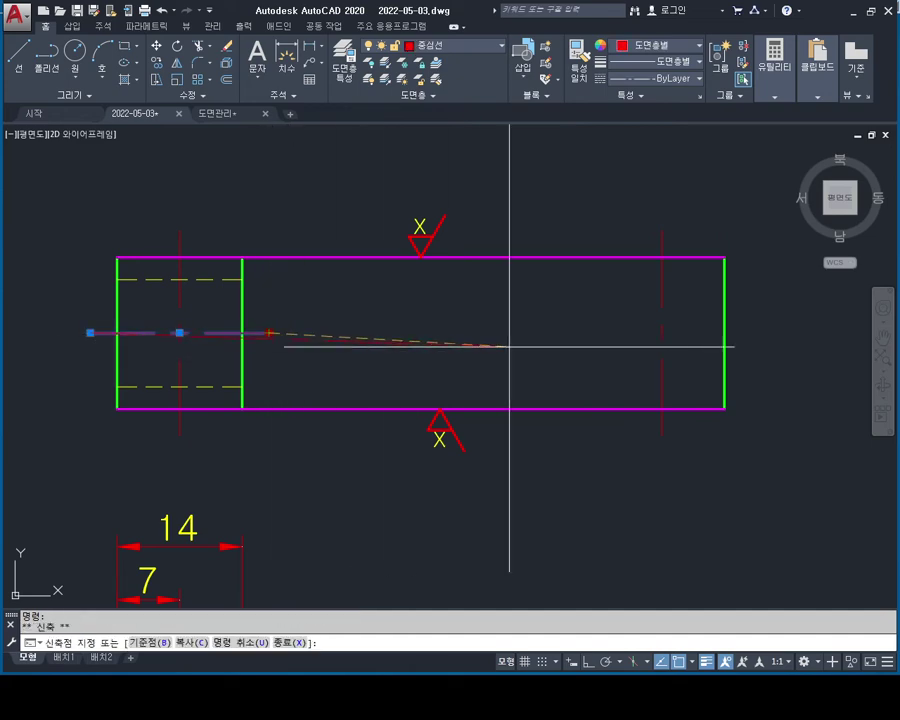
left_click(724, 332)
key("Escape")
key("Escape")
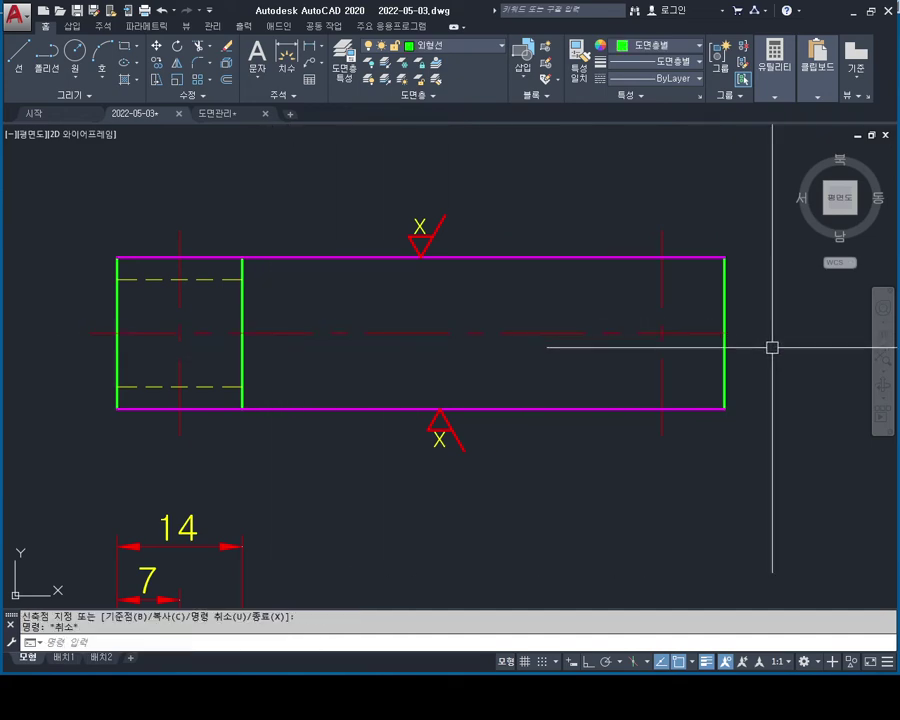
Start LENGTHEN with an increment of 3, then cancel it.
type("ㄴN")
key("Return")
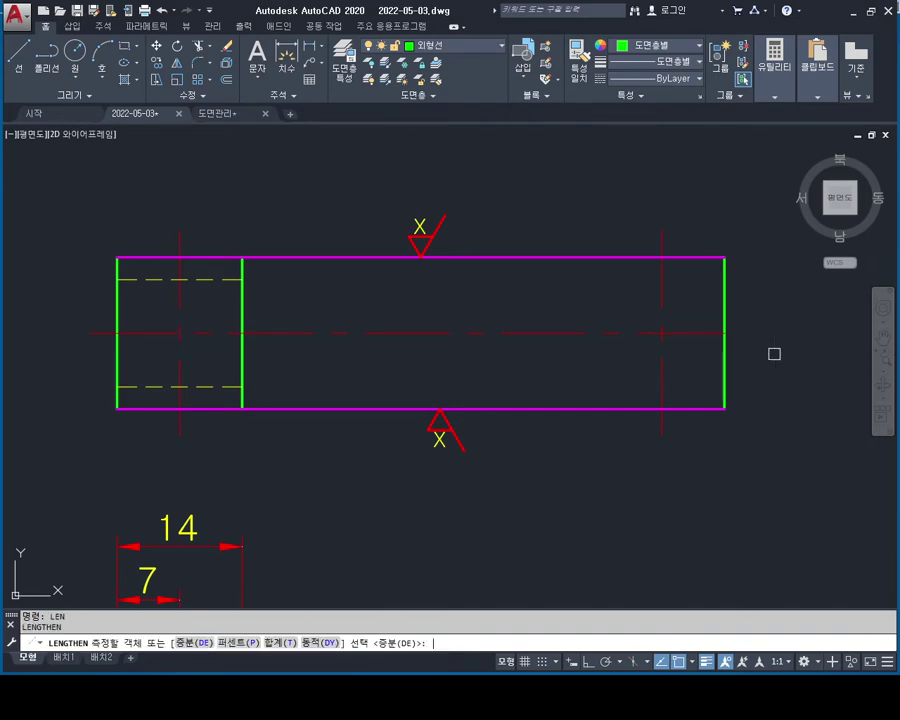
type("E")
key("Return")
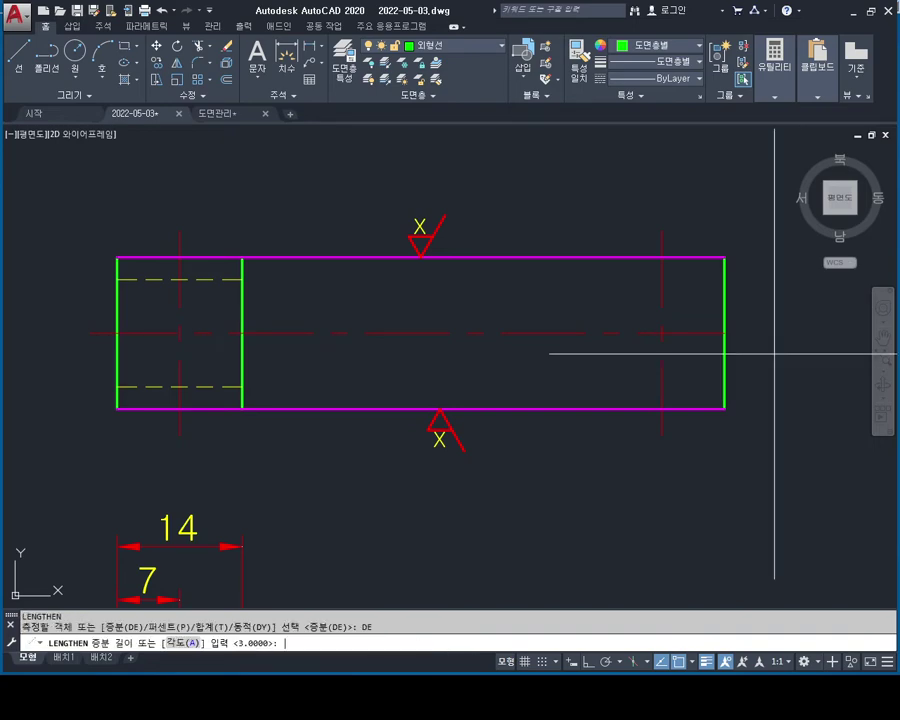
type("3")
key("Return")
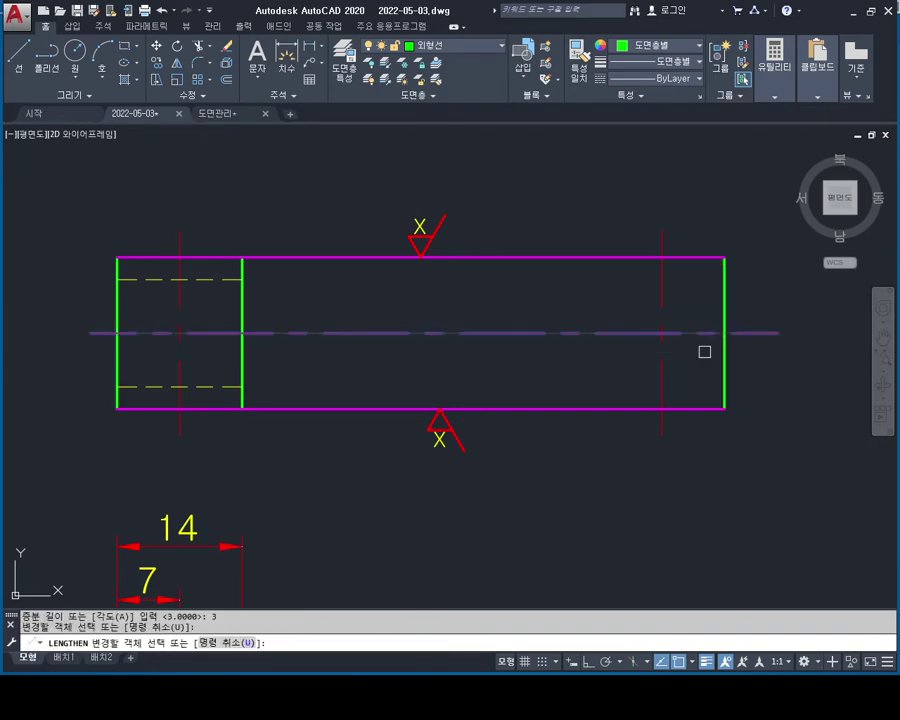
key("Escape")
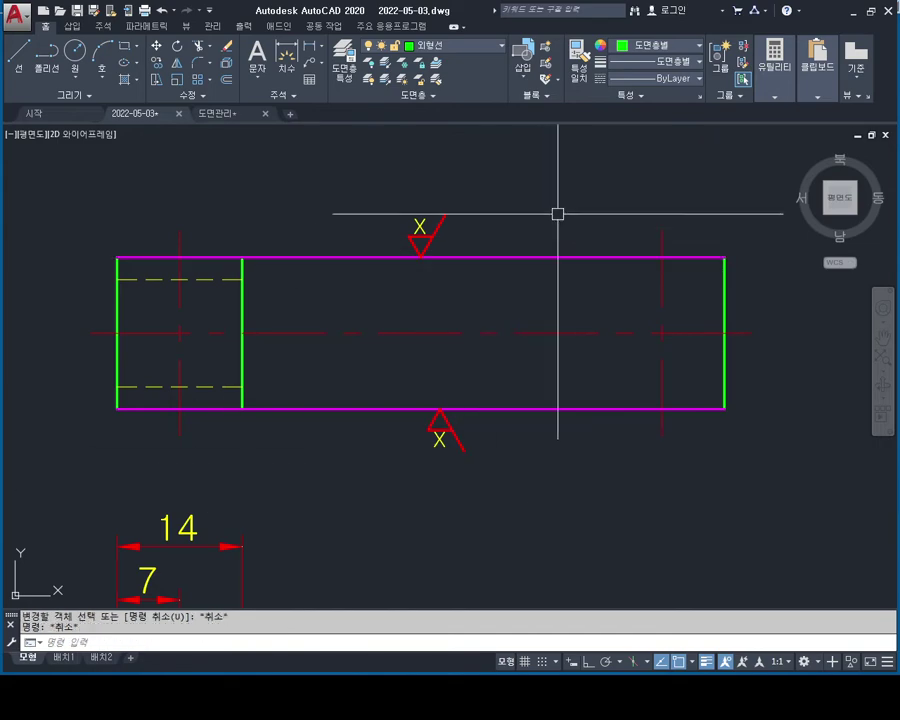
Select the shaft view's top and bottom magenta edges.
left_click(562, 257)
left_click(587, 381)
left_click(545, 424)
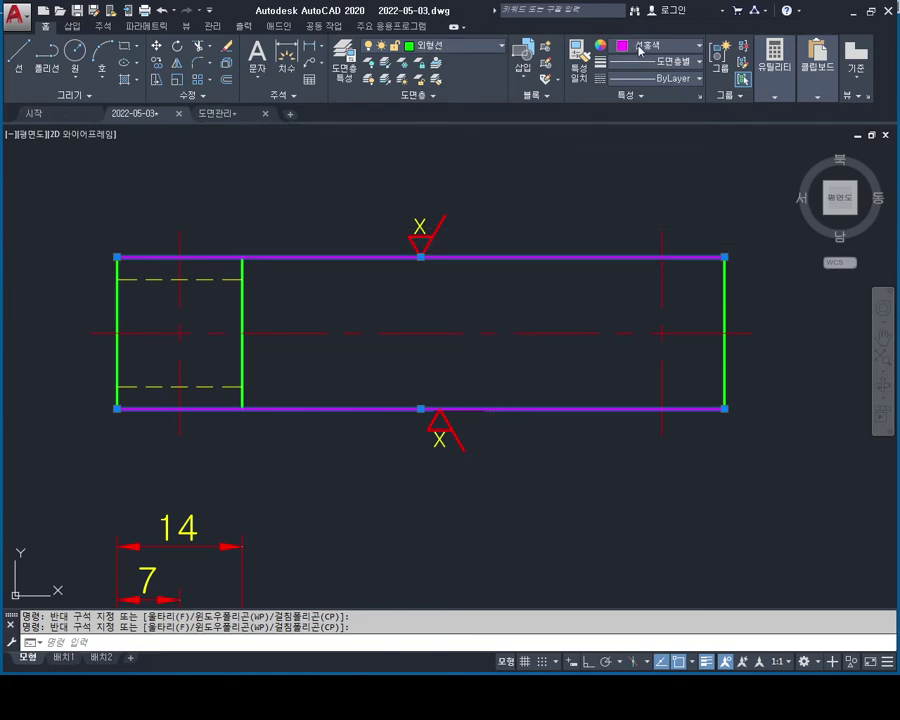
Set the shaft's top and bottom edges back to ByLayer green.
key("Escape")
key("Escape")
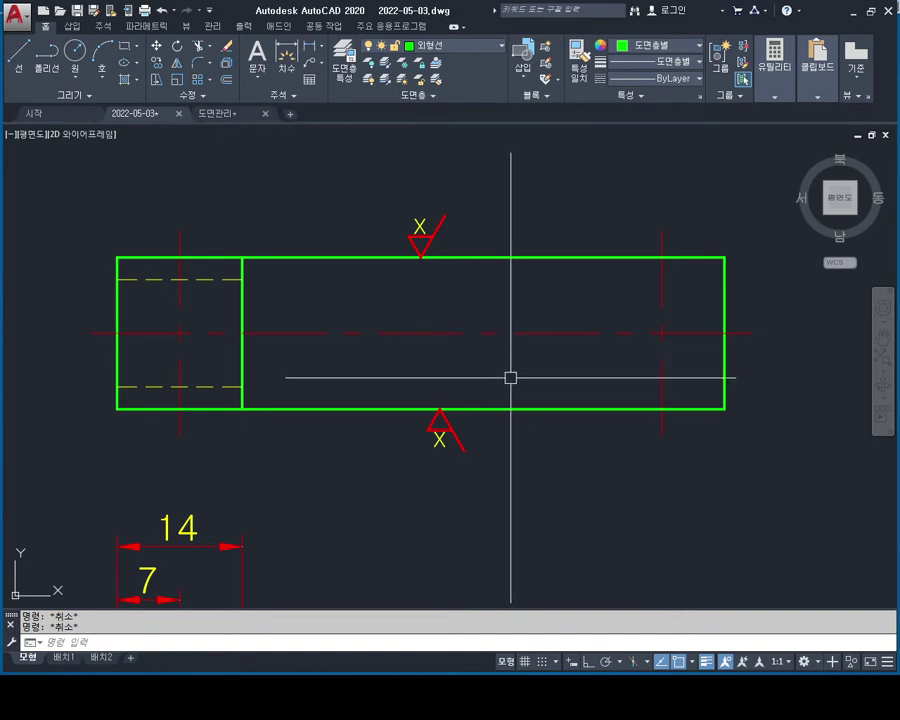
mouse_move(517, 368)
middle_mouse_down()
mouse_move(430, 366)
mouse_move(401, 414)
mouse_move(396, 382)
middle_mouse_up()
scroll(420, 344, "down", 2)
scroll(396, 382, "up", 2)
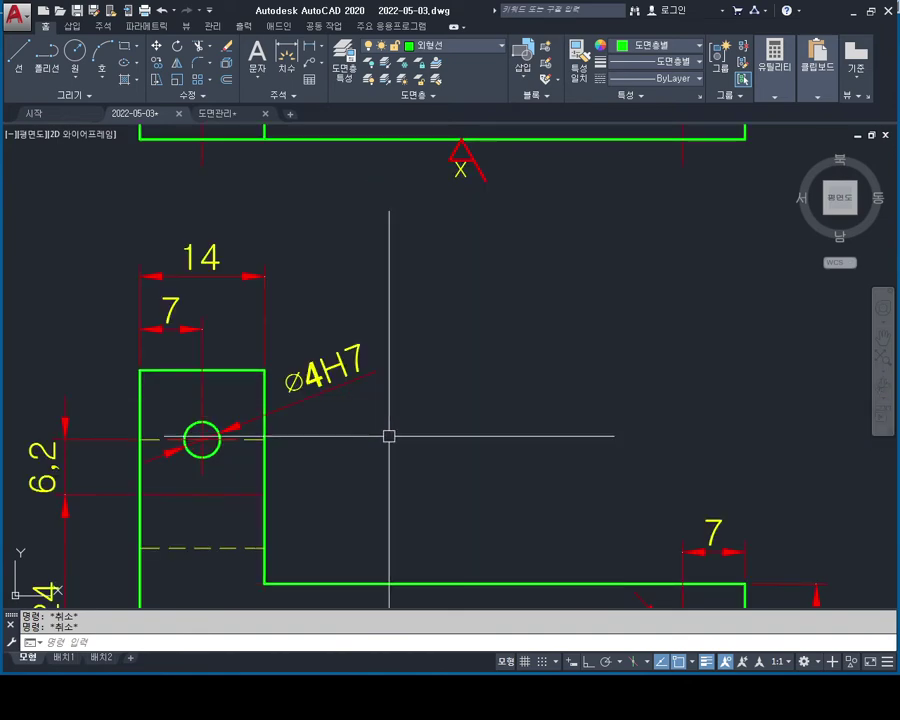
mouse_move(388, 434)
middle_mouse_down()
mouse_move(392, 372)
mouse_move(422, 296)
mouse_move(376, 356)
middle_mouse_up()
scroll(415, 334, "down", 2)
scroll(415, 346, "up", 2)
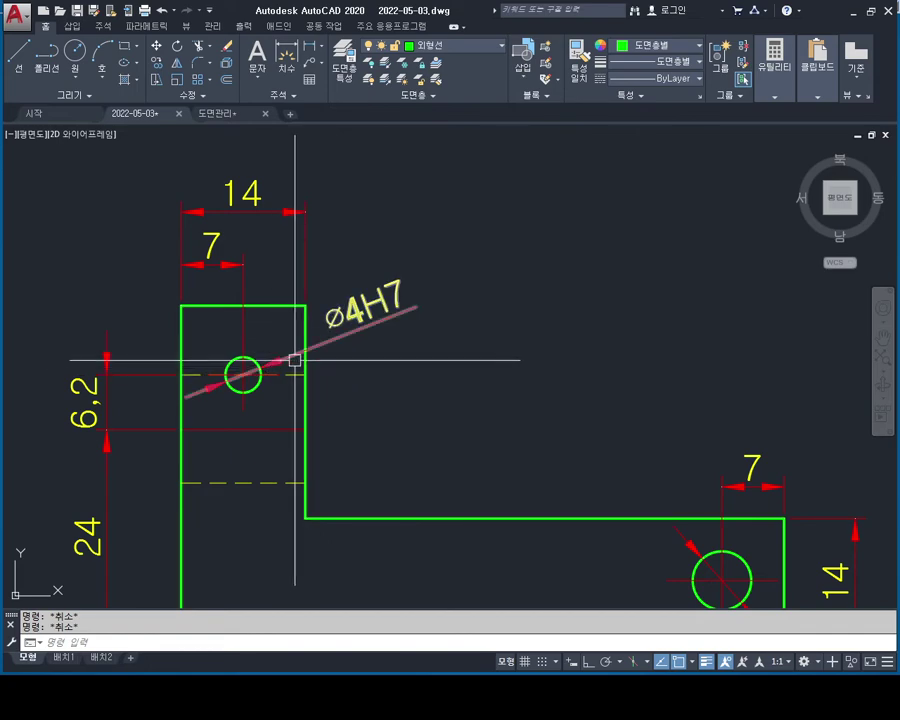
Recolour the right vertical edge of part 1's upper block red.
left_click(340, 386)
left_click(303, 399)
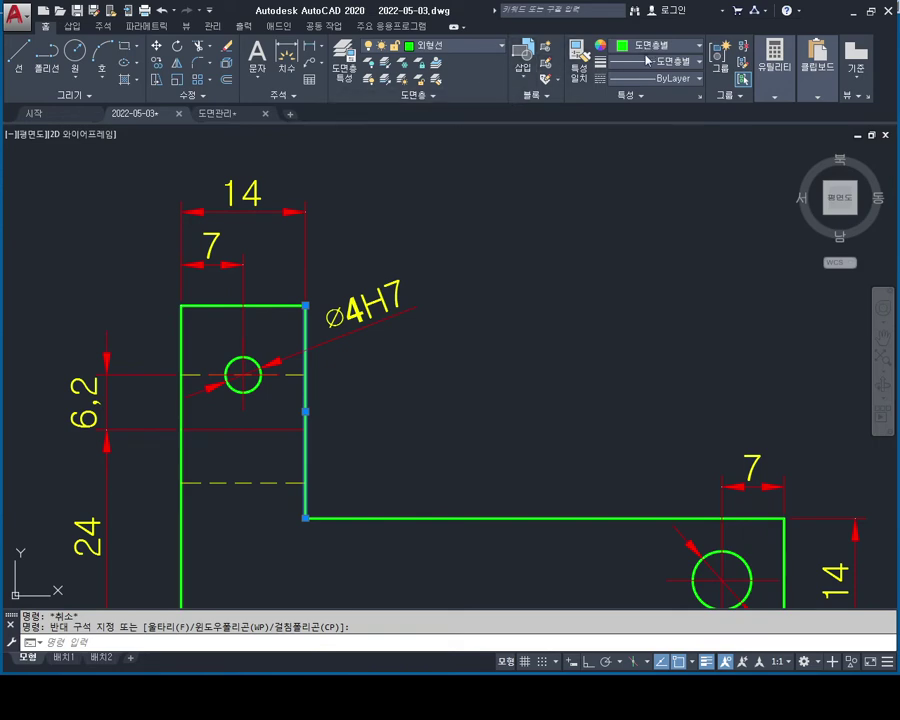
key("Escape")
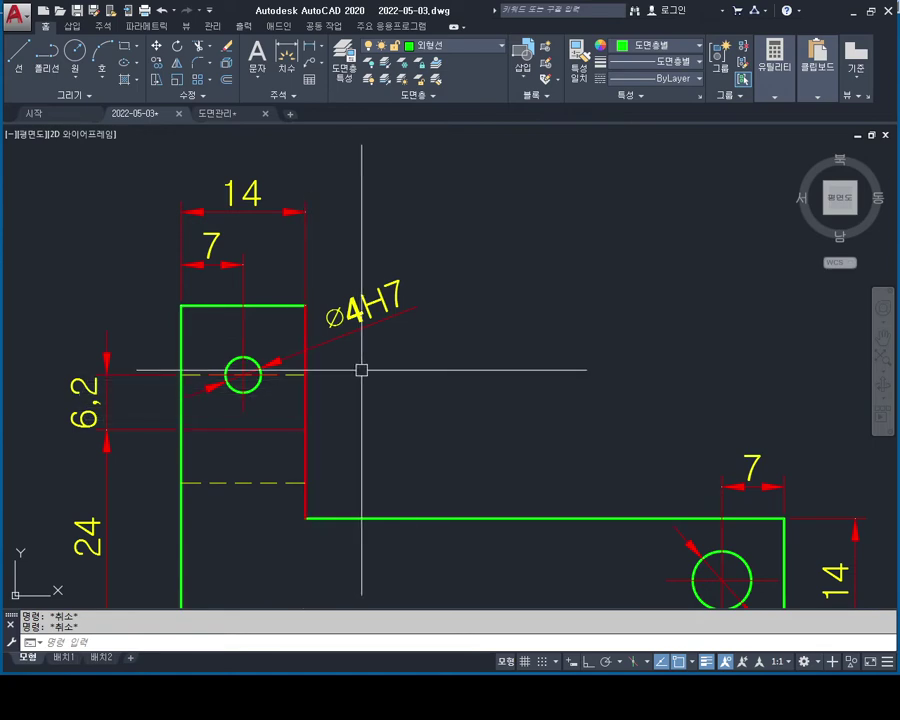
mouse_move(377, 372)
middle_mouse_down()
mouse_move(325, 387)
mouse_move(310, 290)
mouse_move(333, 380)
middle_mouse_up()
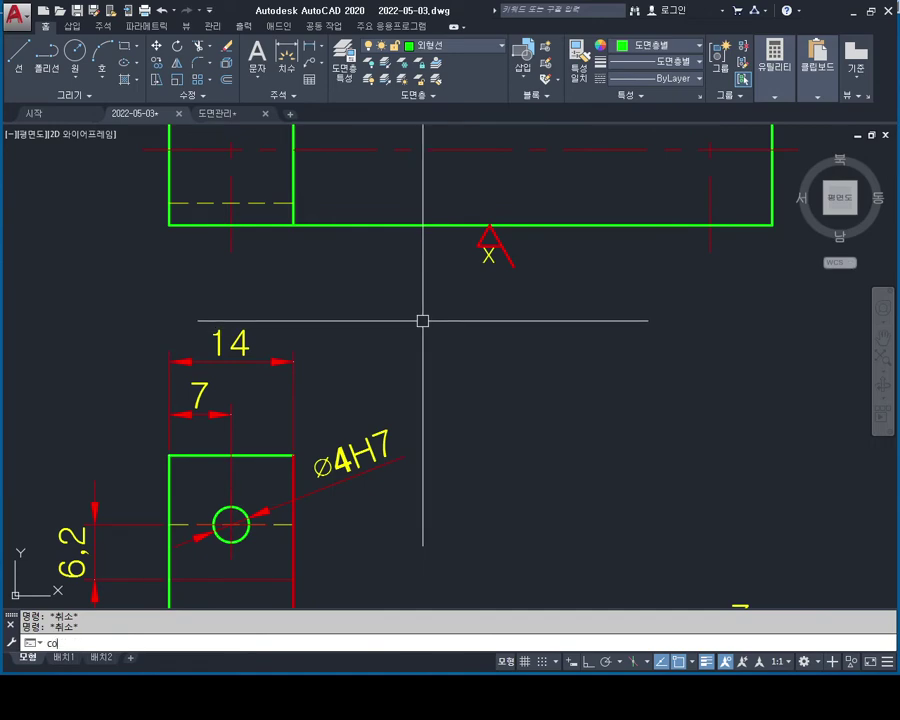
Copy the X roughness symbol to a spot beside the 14 dimension.
key("Return")
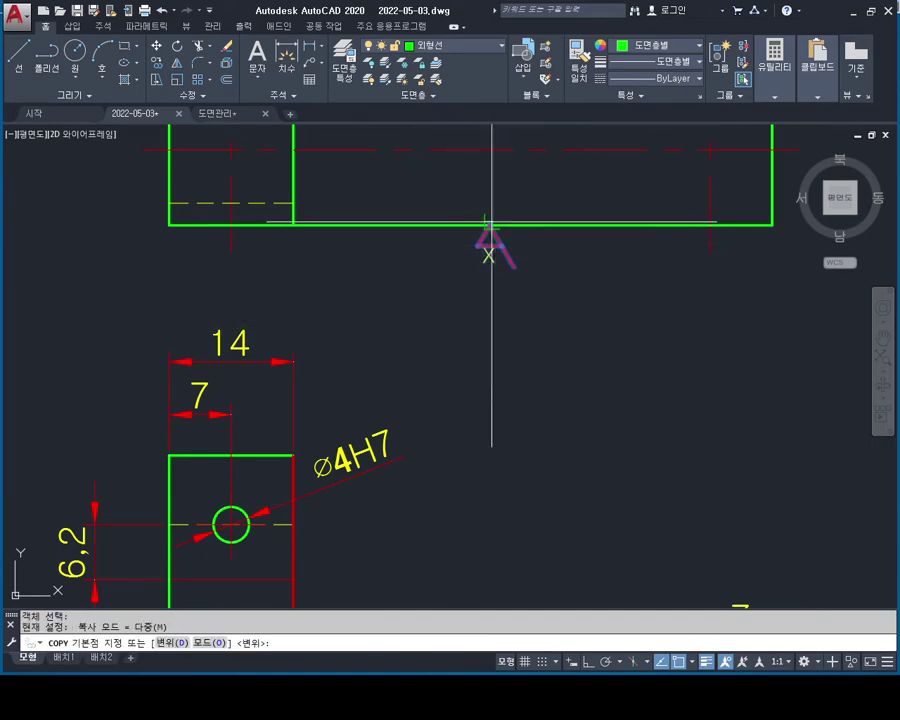
left_click(489, 226)
left_click(301, 391)
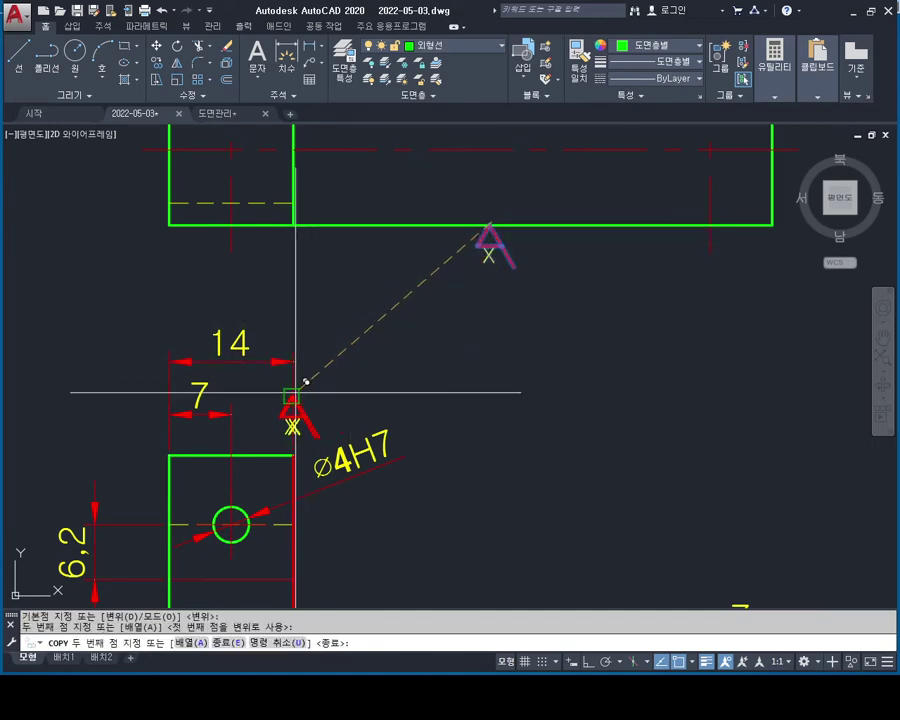
key("Escape")
key("Escape")
Try mirroring the copied symbol about a vertical line, then abandon it.
scroll(334, 402, "up", 4)
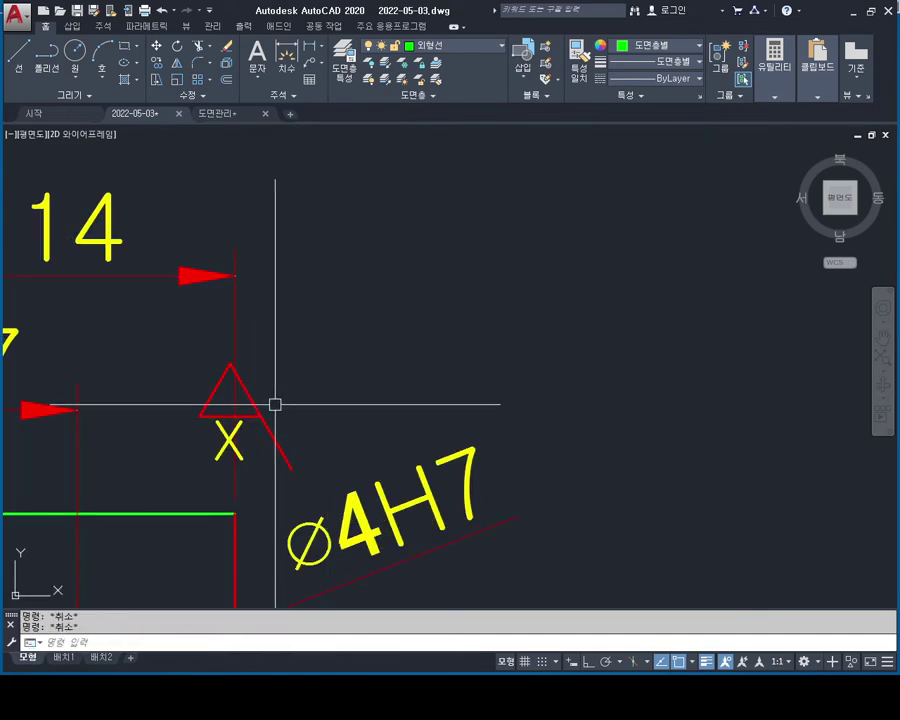
type("MIRROR 객체 선택:")
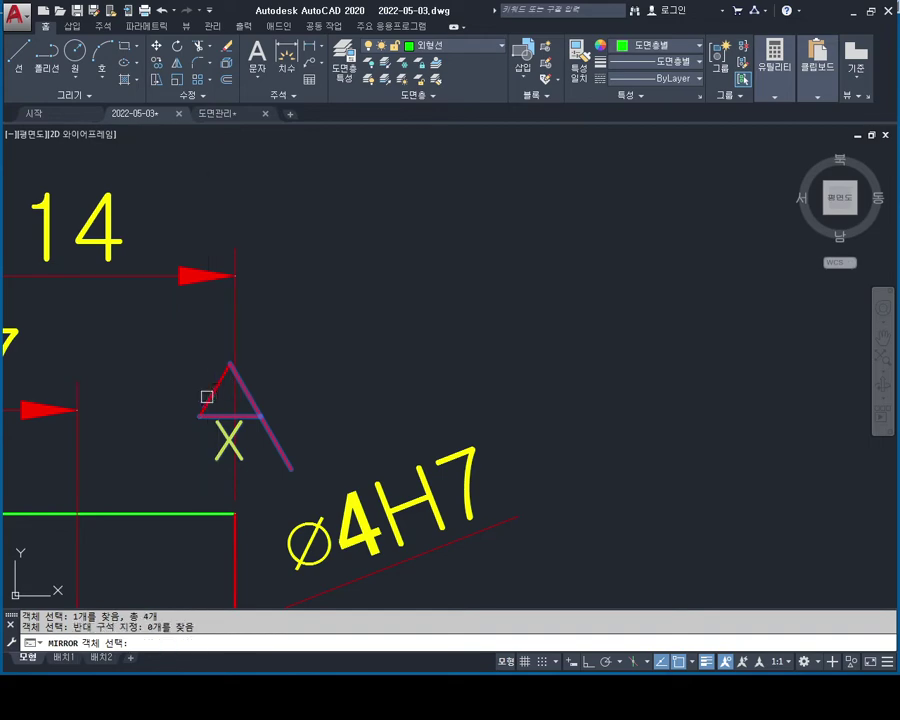
key("Return")
left_click(231, 364)
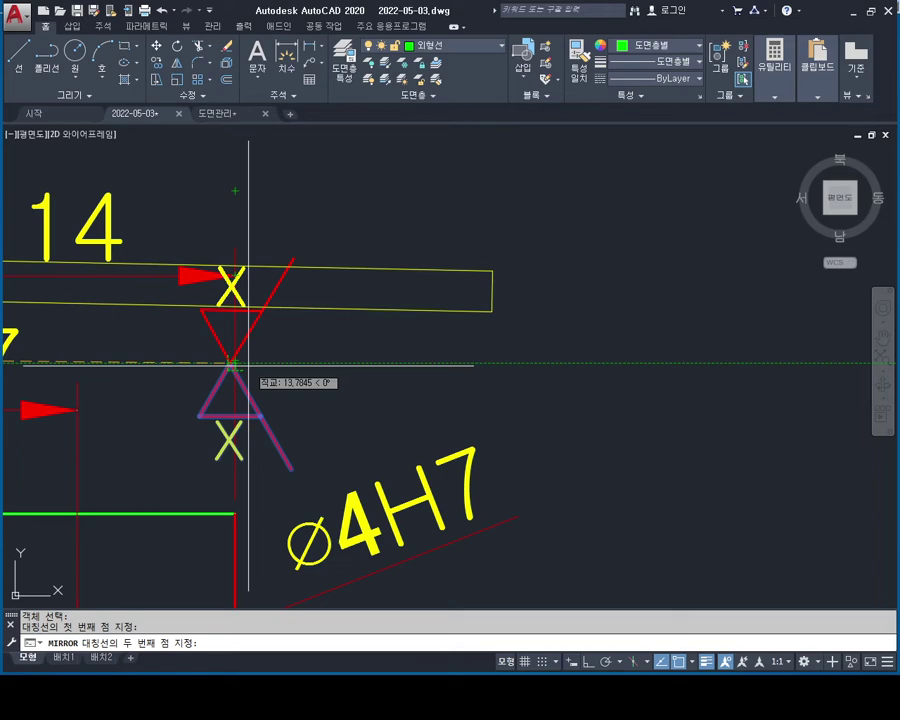
type("90")
key("Return")
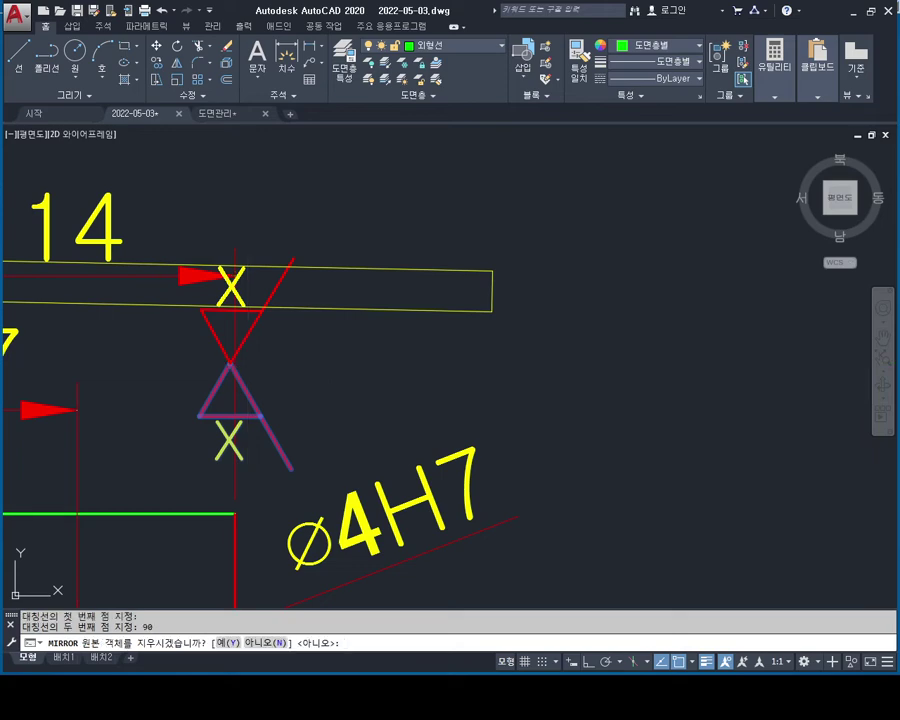
key("Escape")
key("Escape")
key("Escape")
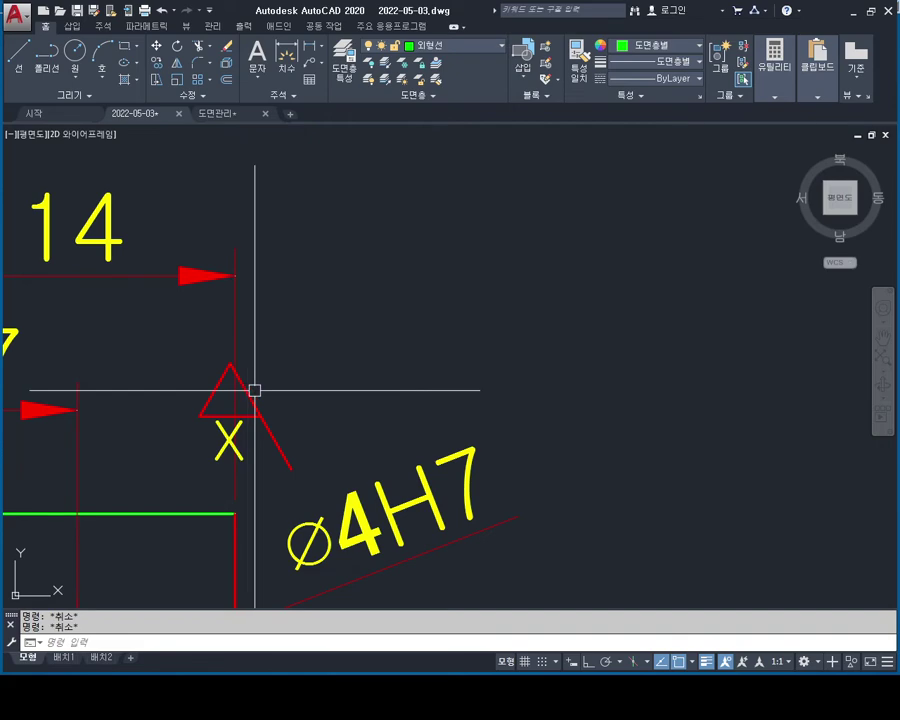
Rotate the copied symbol 90° about its triangle tip.
type("ro")
key("Return")
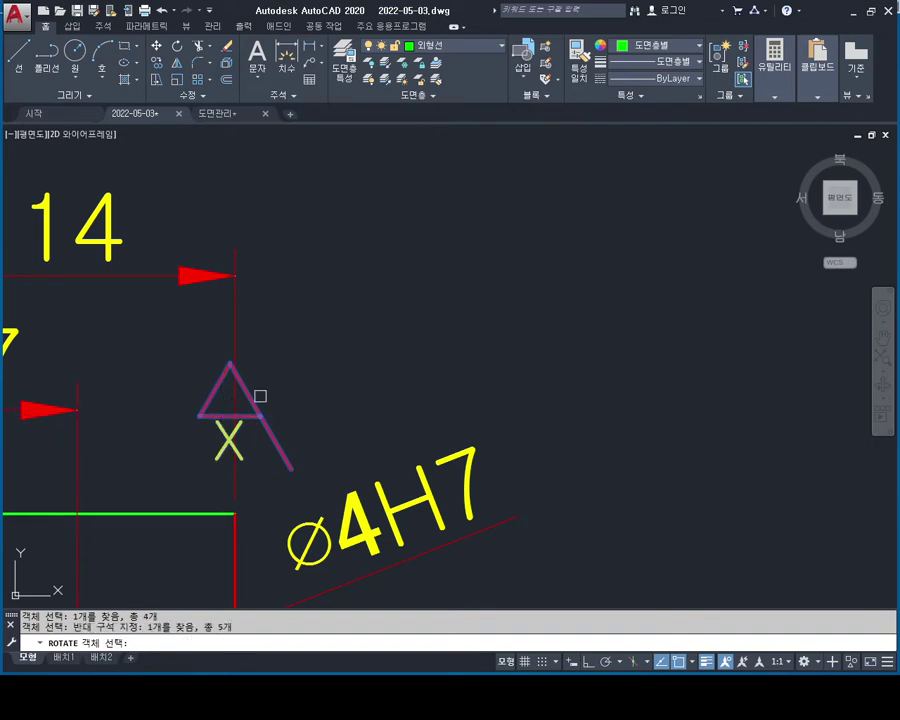
key("Return")
left_click(230, 362)
type("90")
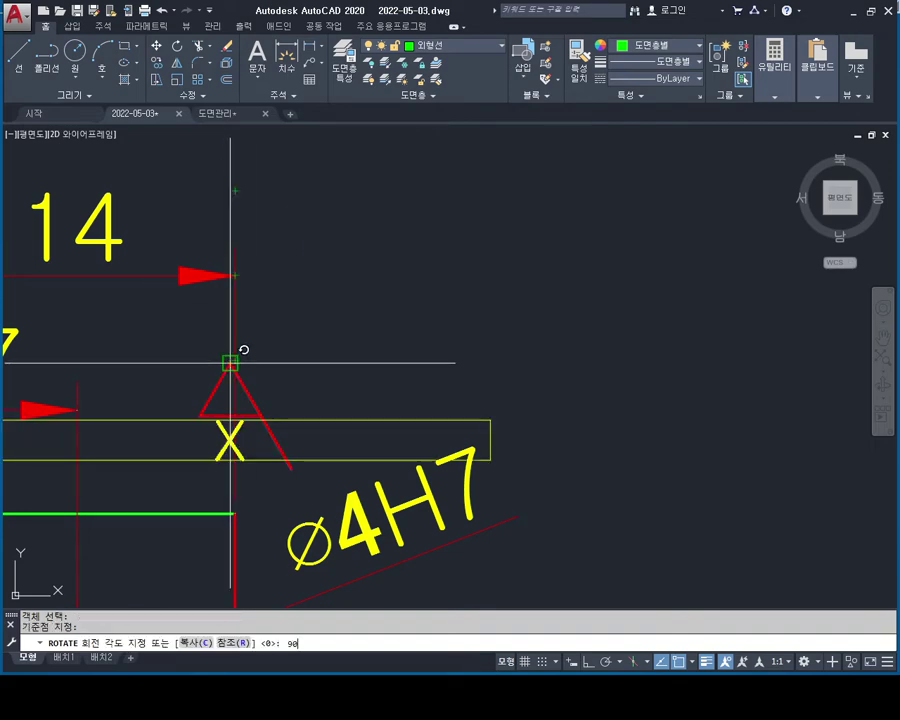
key("Return")
key("Escape")
key("Escape")
middle_click_drag(245, 382, 281, 406)
scroll(290, 412, "up", 2)
type("M")
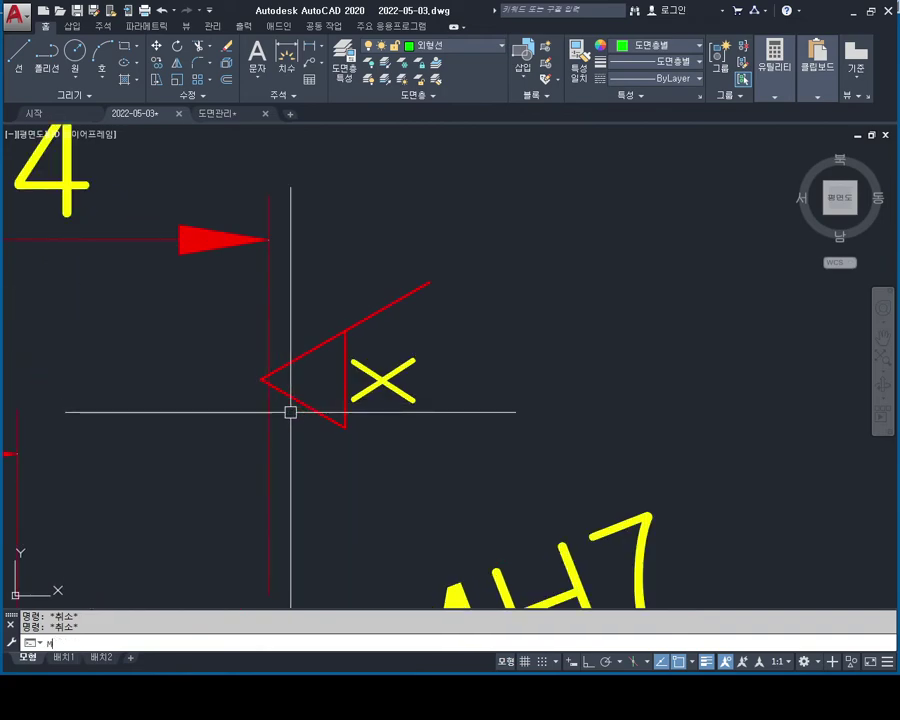
Move the rotated symbol so its tip touches the red vertical edge.
key("Return")
left_click(476, 276)
left_click(298, 460)
key("Return")
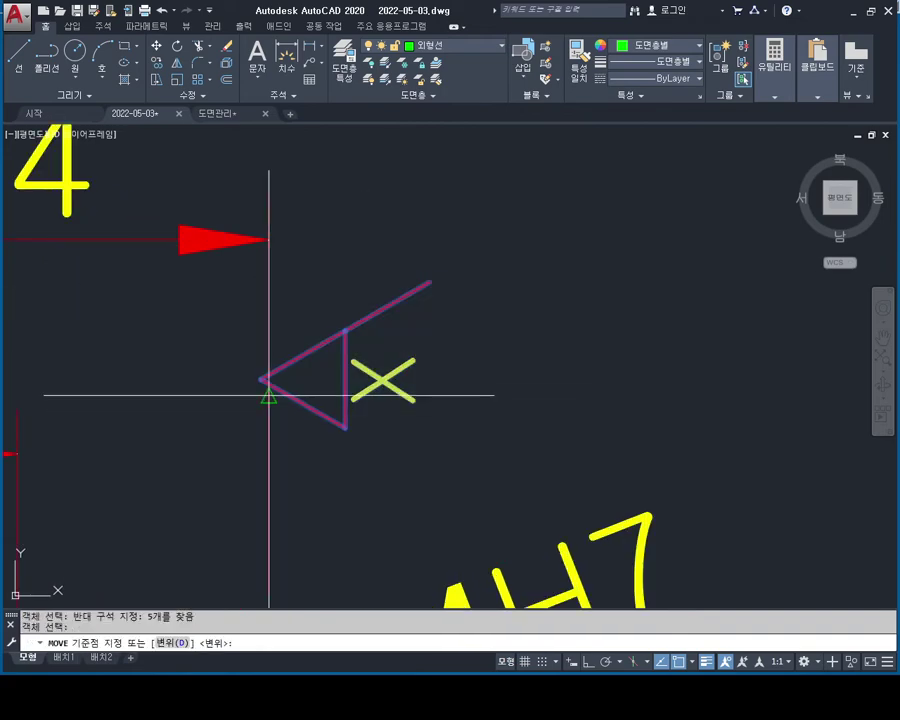
left_click(261, 379)
left_click(266, 406)
key("Escape")
key("Escape")
scroll(440, 300, "down", 4)
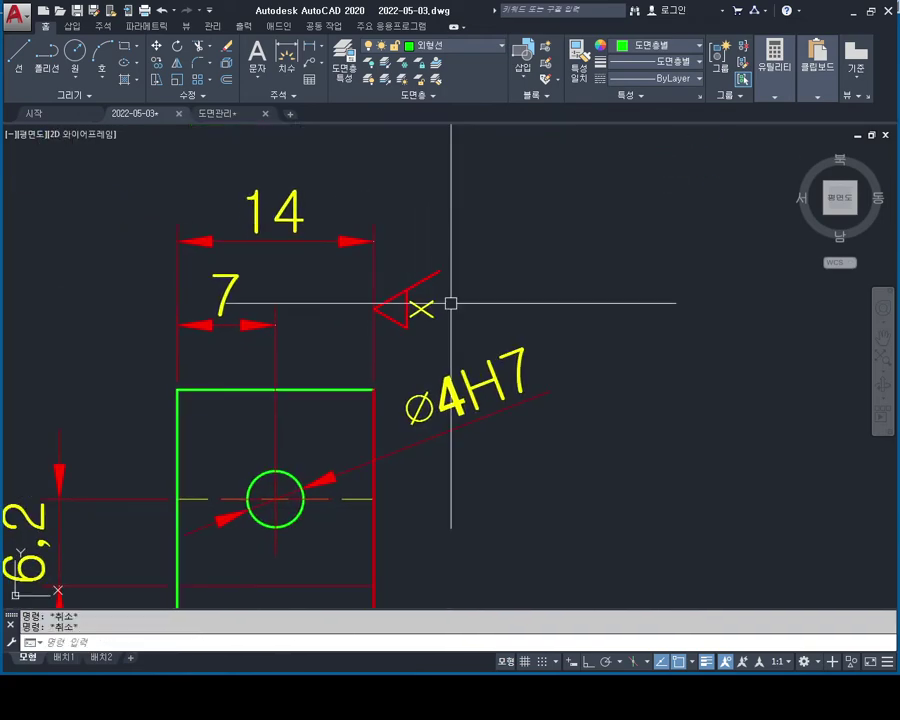
middle_click_drag(590, 380, 568, 337)
scroll(519, 453, "down", 2)
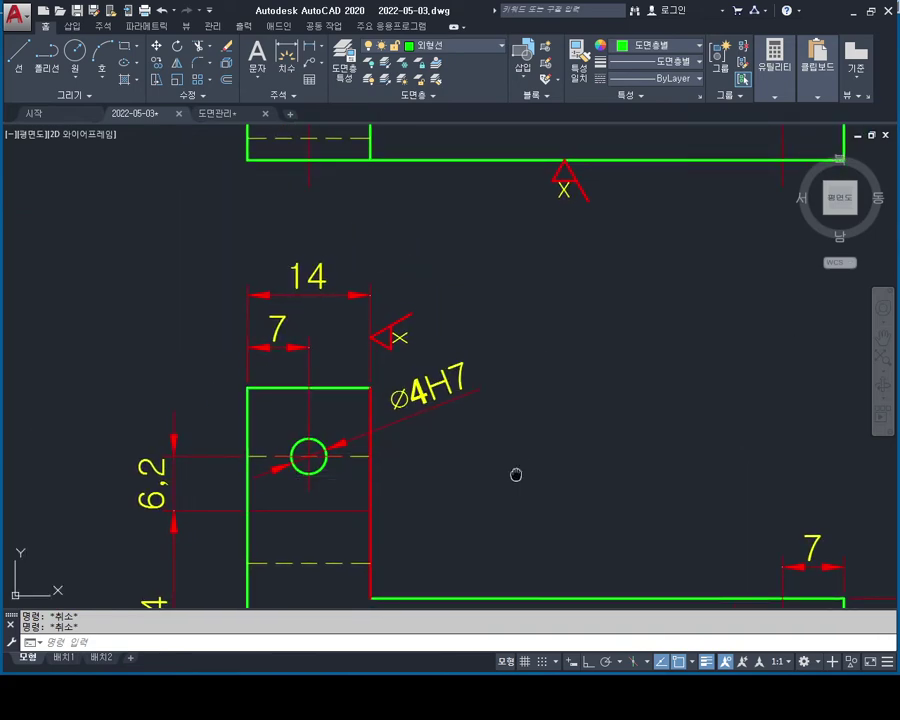
Check the red right edge near the hole and under the symbol, then clear the selection.
scroll(478, 390, "down", 2)
scroll(440, 395, "up", 4)
left_click(354, 386)
left_click(300, 400)
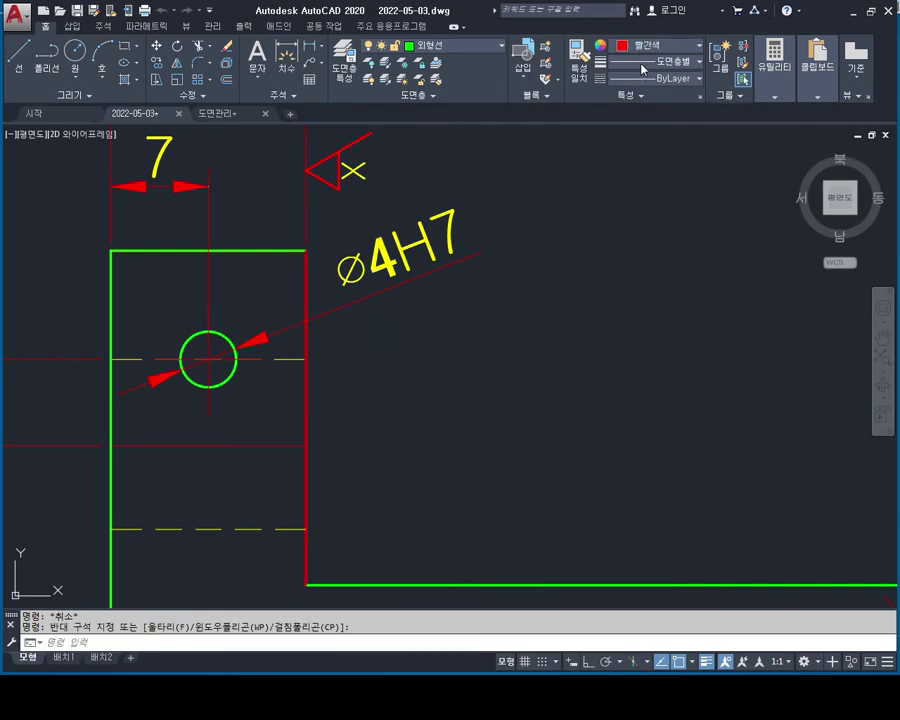
middle_click_drag(428, 323, 446, 381)
key("Escape")
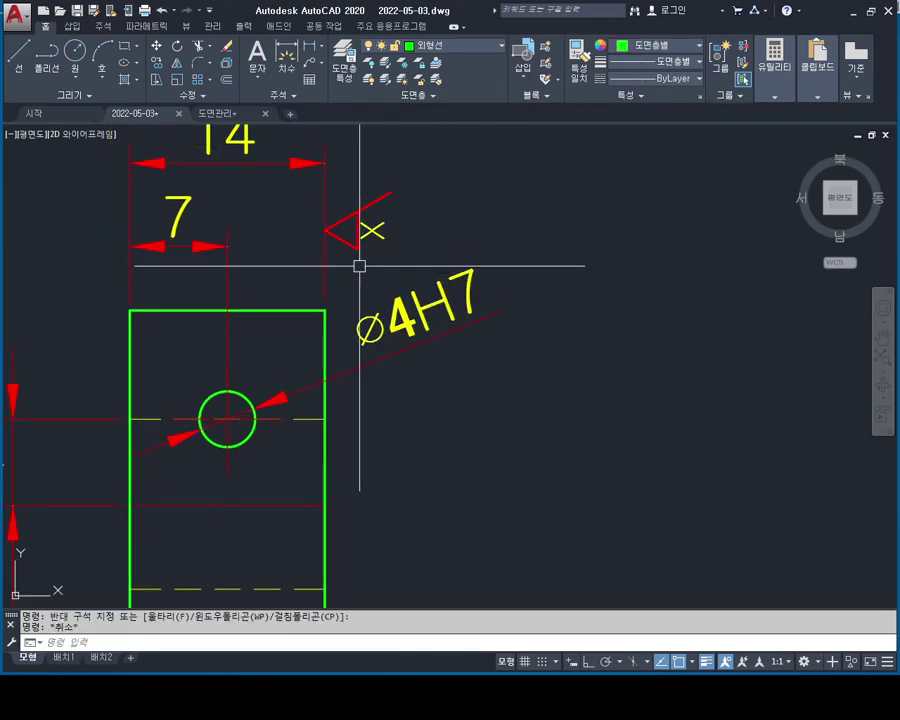
middle_click_drag(358, 262, 370, 264)
left_click(332, 462)
left_click(311, 471)
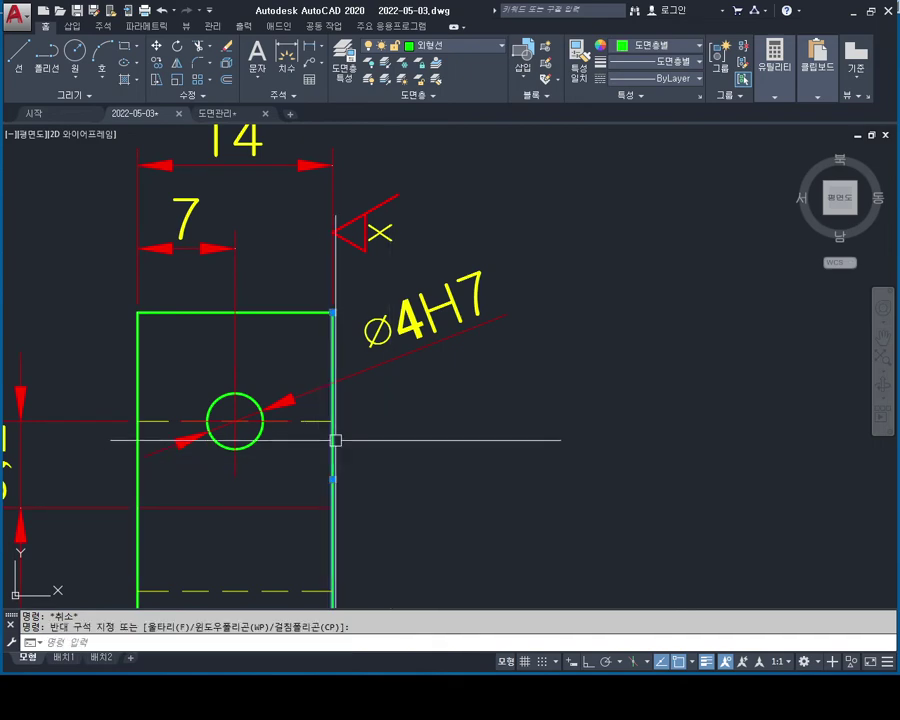
key("Escape")
Select the 14 dimension to inspect it, then deselect it.
middle_click_drag(365, 206, 376, 248)
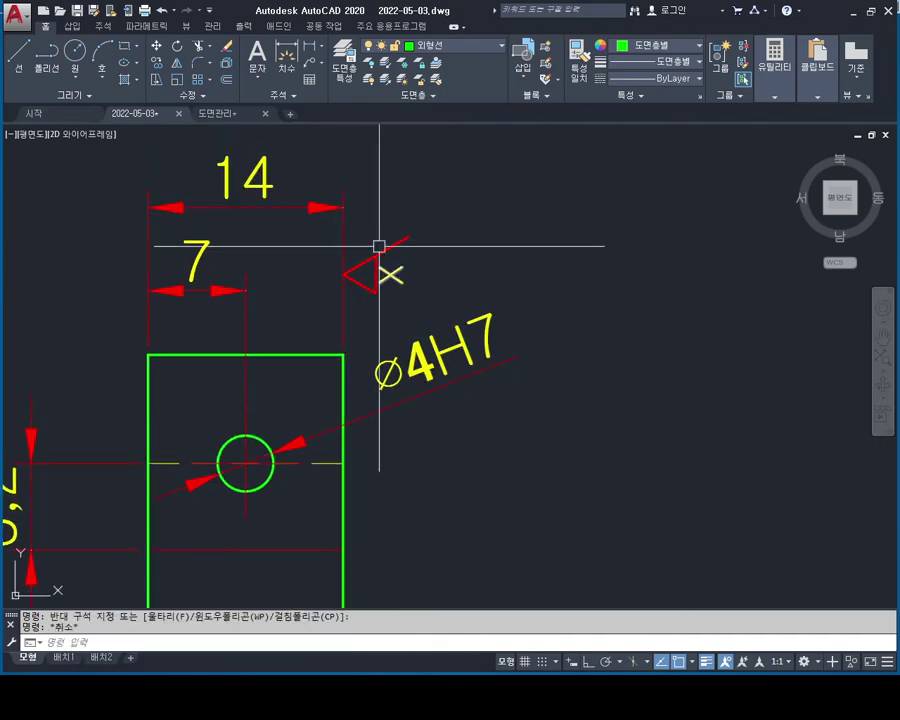
left_click(379, 246)
left_click(304, 227)
key("Escape")
key("Escape")
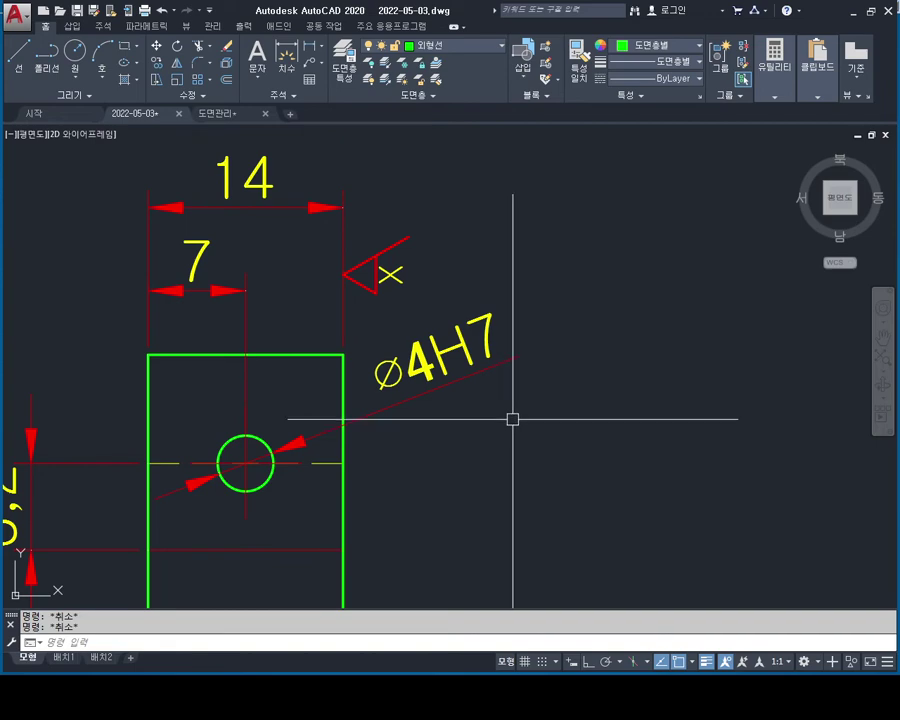
Try repositioning the Ø4H7 label along its leader, then cancel the move.
scroll(512, 419, "down", 3)
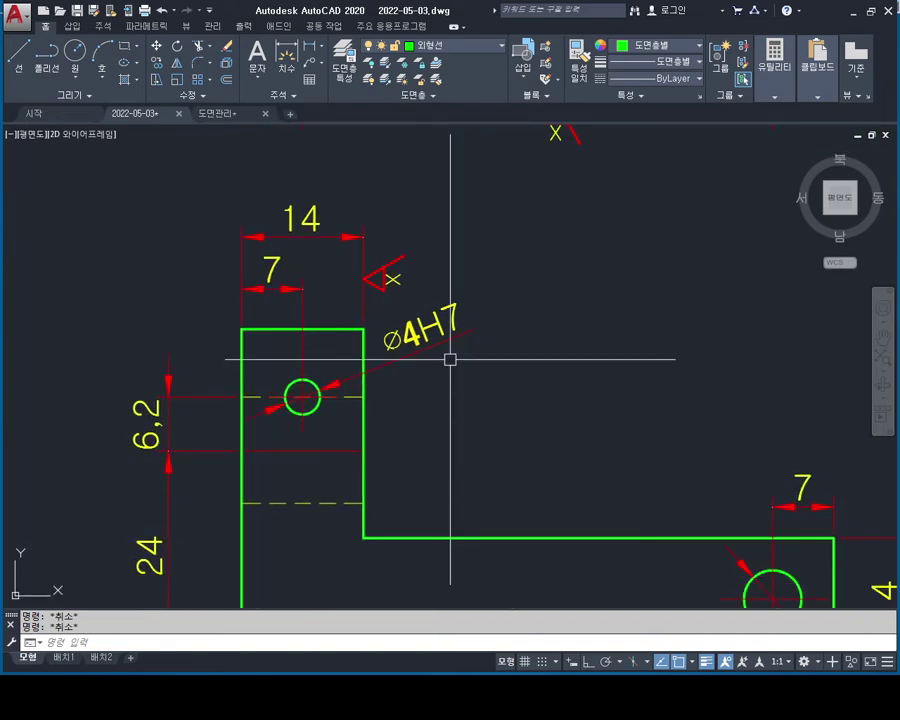
scroll(394, 349, "up", 3)
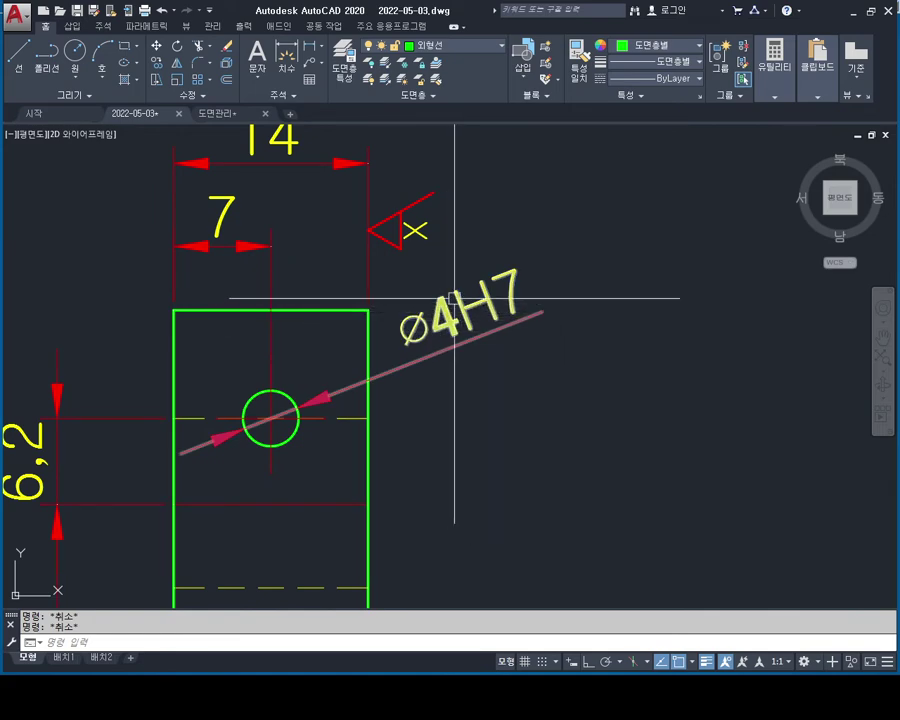
left_click(466, 342)
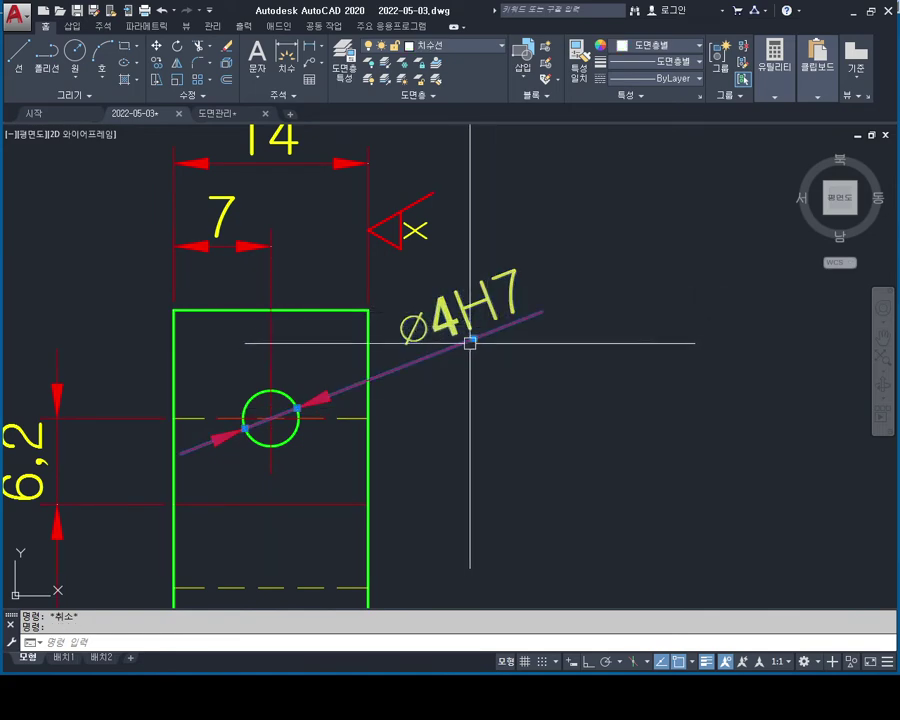
left_click(466, 342)
left_click(473, 358)
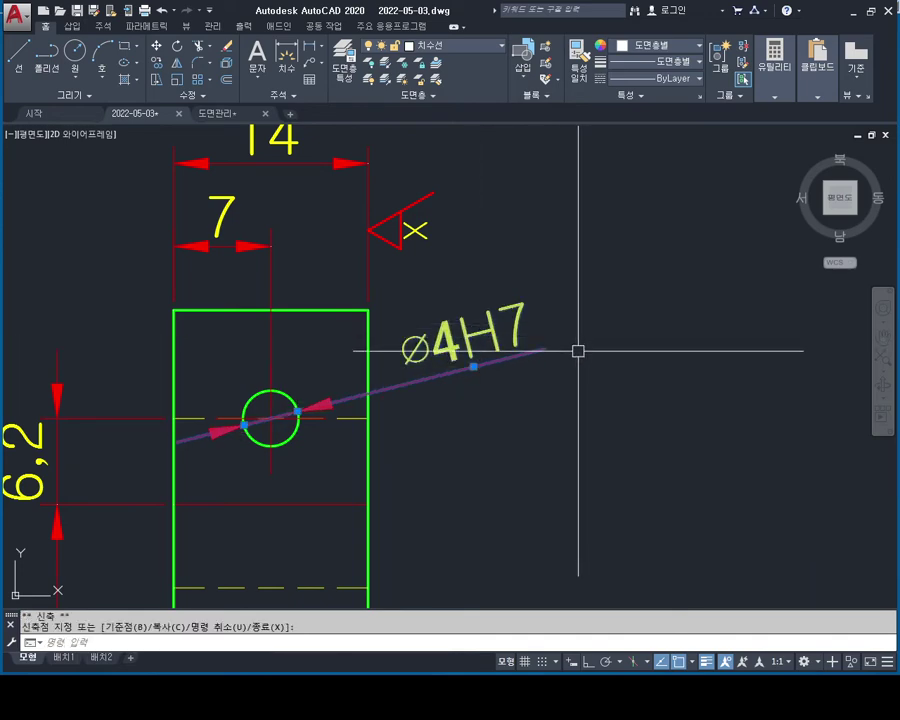
key("Escape")
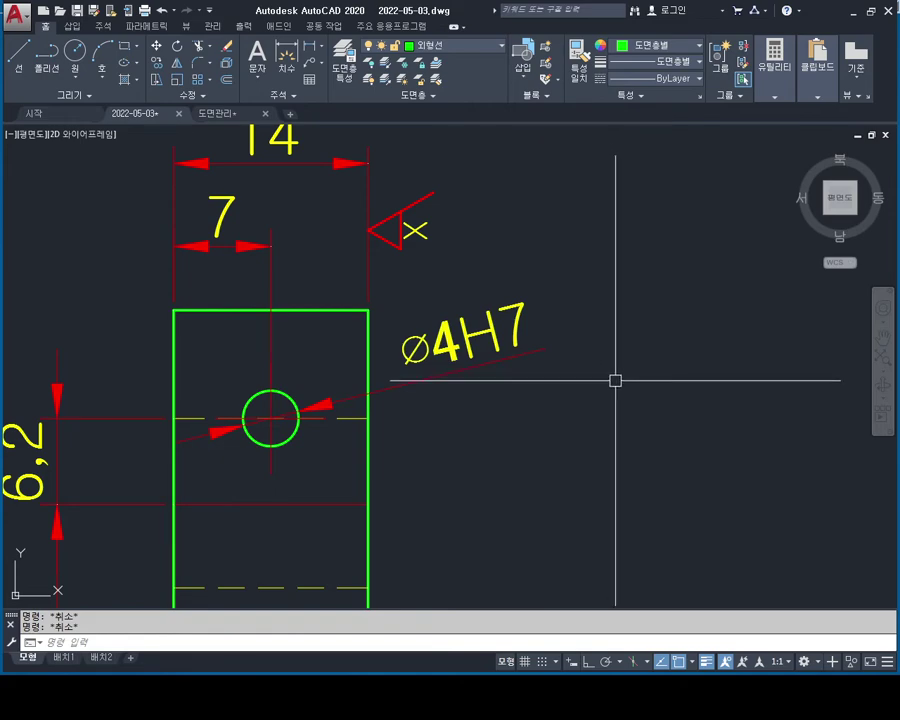
Draw a straight line from the Ø4H7 leader end further out along it.
key("l")
key("Return")
left_click(545, 348)
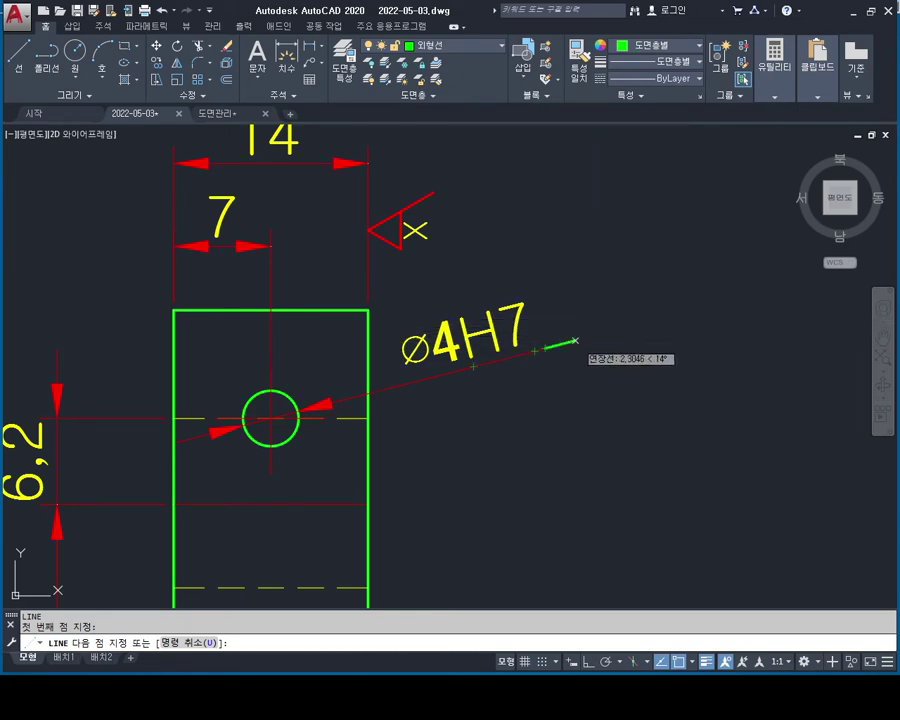
left_click(644, 320)
key("Escape")
left_click(620, 328)
left_click(612, 374)
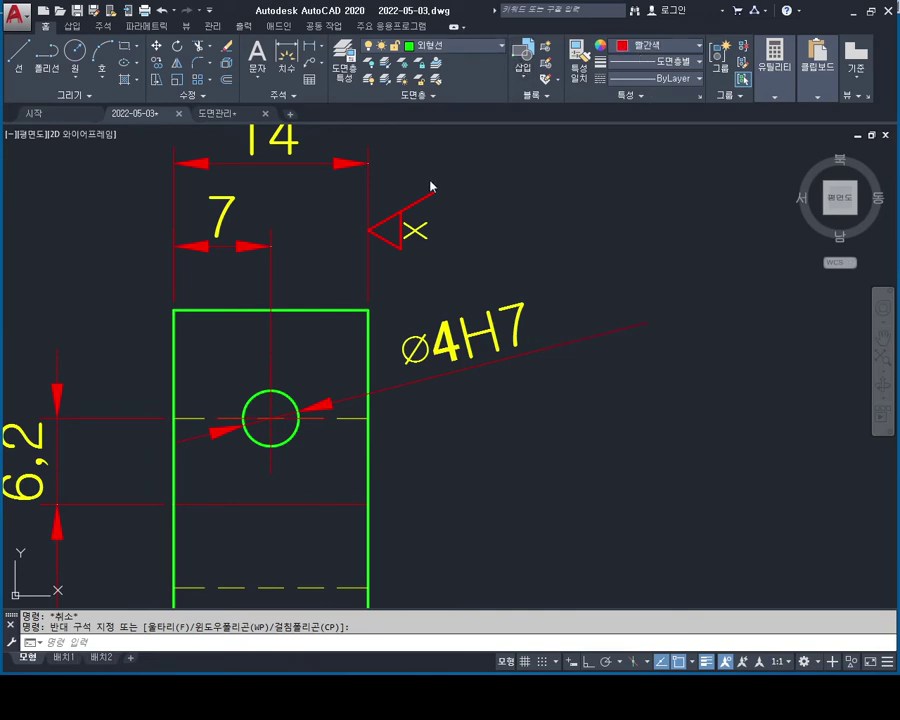
Copy the upper triangle roughness symbol onto the Ø4H7 leader.
key("Escape")
middle_click_drag(650, 338, 622, 356)
type("CO")
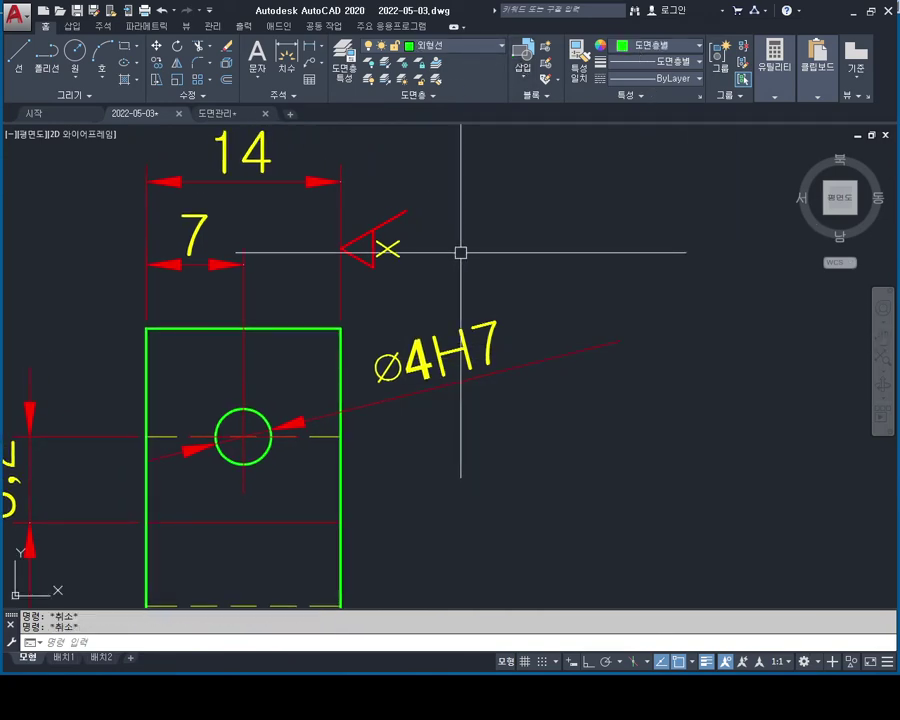
left_click(471, 165)
left_click(358, 291)
key("Return")
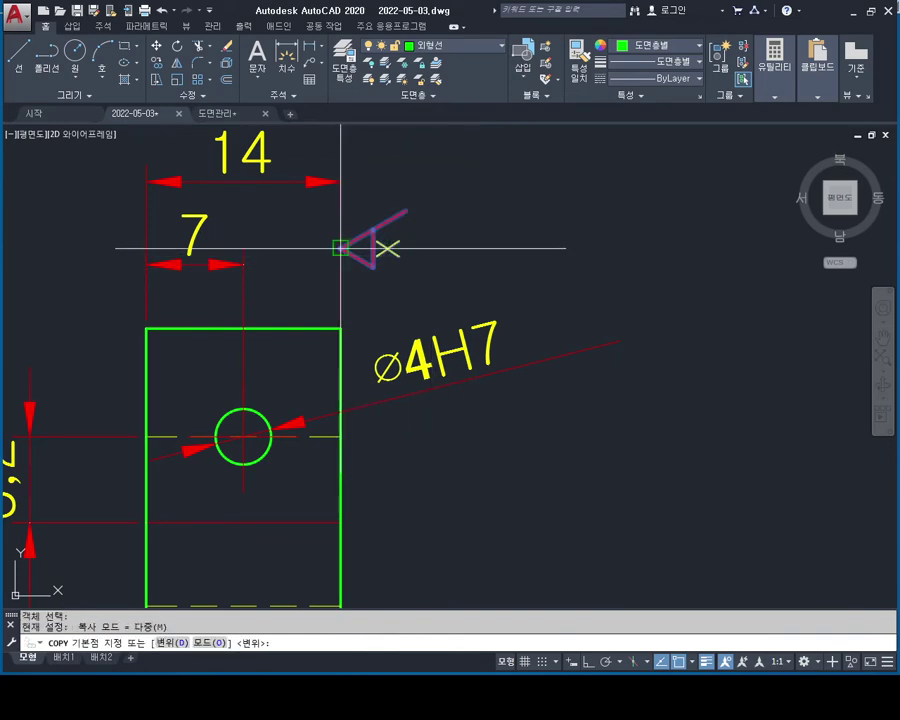
left_click(341, 247)
left_click(565, 323)
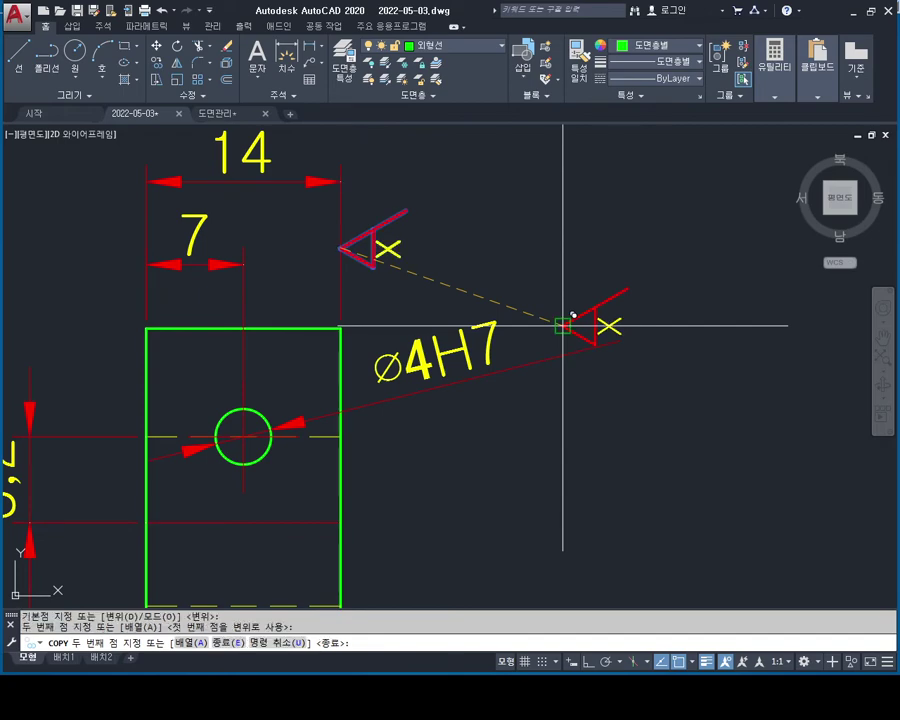
scroll(600, 300, "up", 3)
key("Escape")
key("Escape")
scroll(620, 312, "down", 3)
key("Escape")
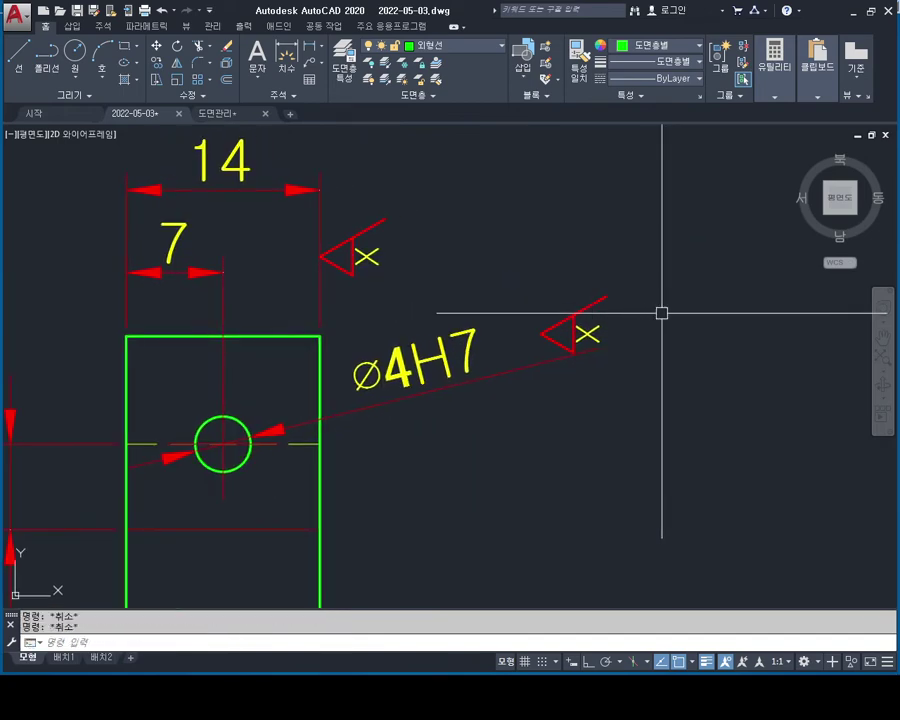
Delete the misplaced symbol copy.
middle_click_drag(619, 308, 585, 320)
left_click(618, 261)
left_click(515, 327)
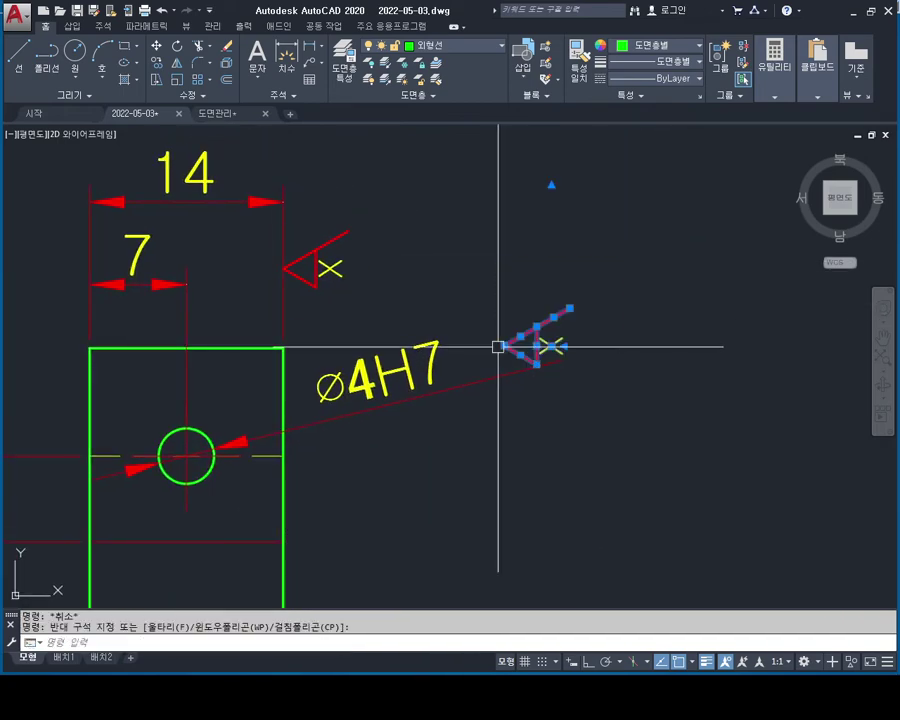
key("Delete")
scroll(560, 300, "down", 3)
scroll(608, 262, "up", 2)
mouse_move(650, 130)
middle_mouse_down()
mouse_move(542, 349)
mouse_move(533, 390)
middle_mouse_up()
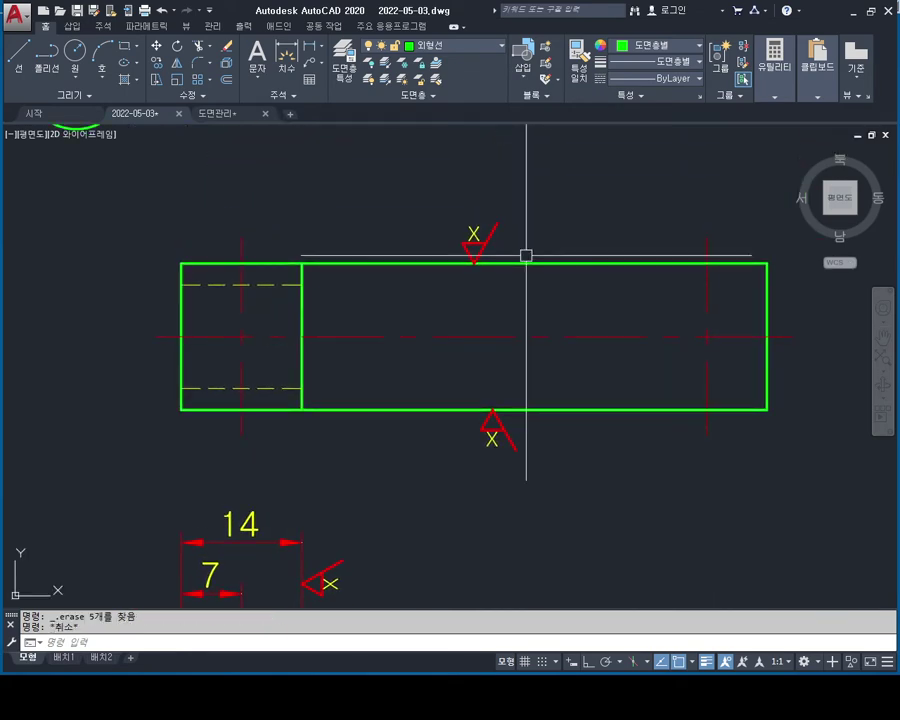
key("Escape")
key("Escape")
Copy the X symbol above the top edge onto the Ø4H7 leader using CO.
type("co")
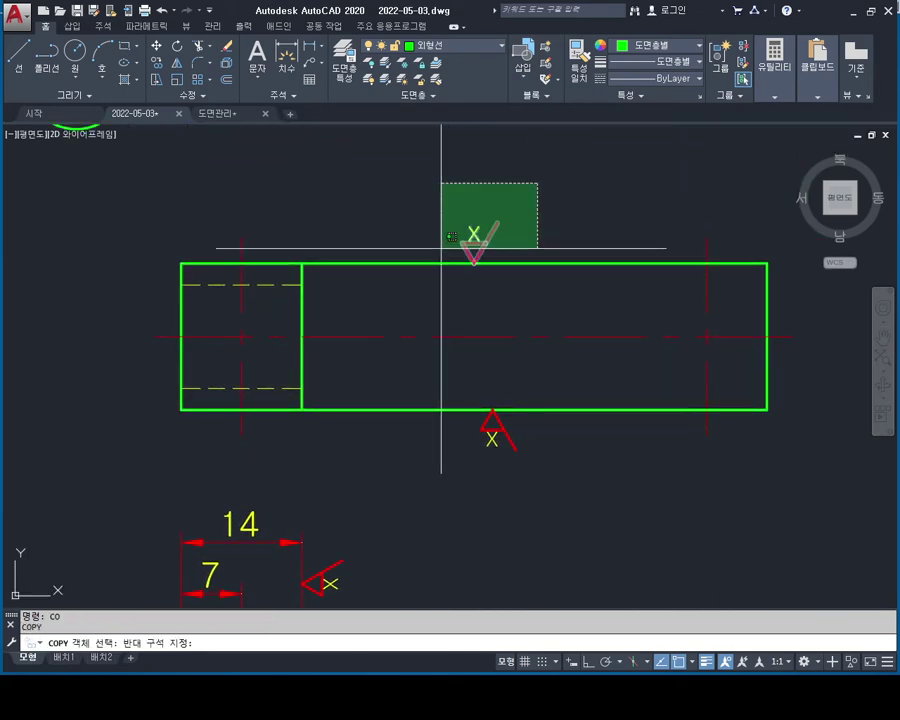
left_click(440, 247)
key("Return")
left_click(474, 264)
middle_click_drag(432, 476, 452, 293)
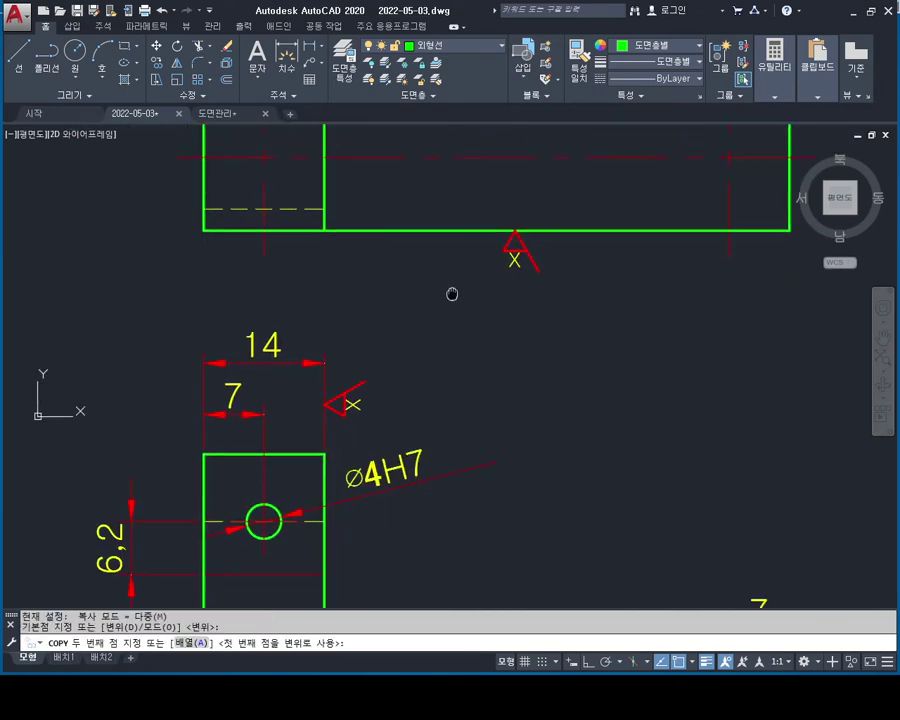
scroll(472, 424, "up", 2)
scroll(476, 460, "up", 2)
left_click(467, 478)
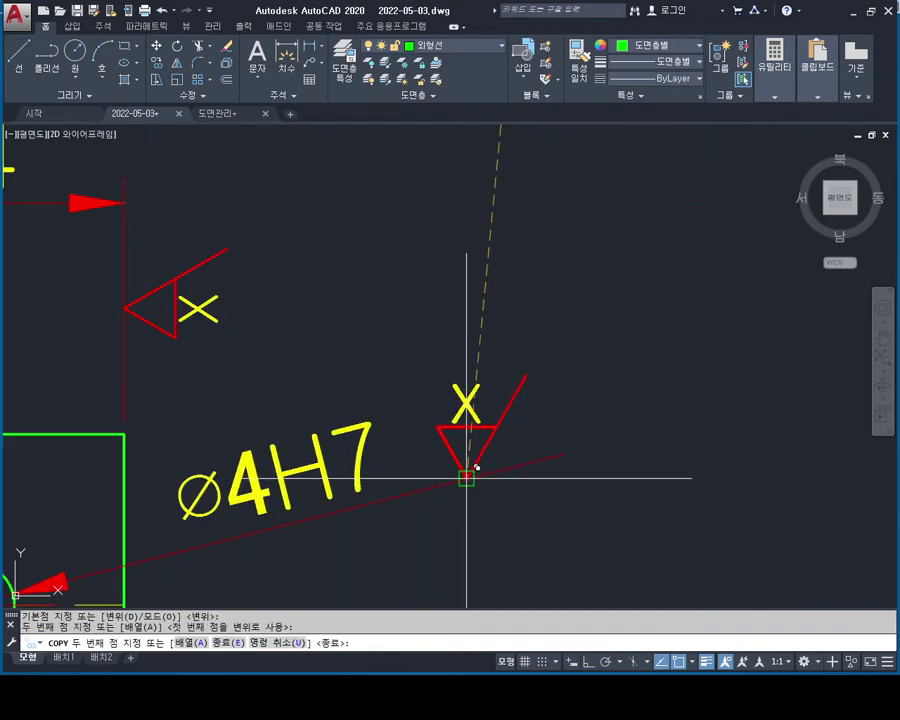
key("Escape")
Rotate the copied X symbol about its tip to follow the leader's slope.
type("o")
key("Return")
left_click(553, 360)
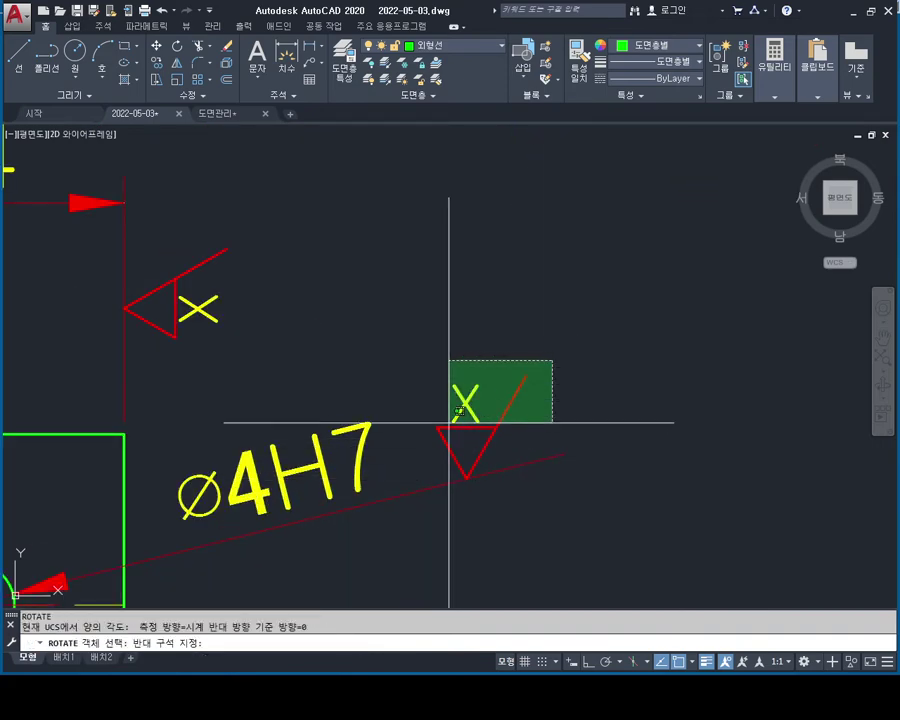
left_click(432, 430)
key("Return")
left_click(467, 478)
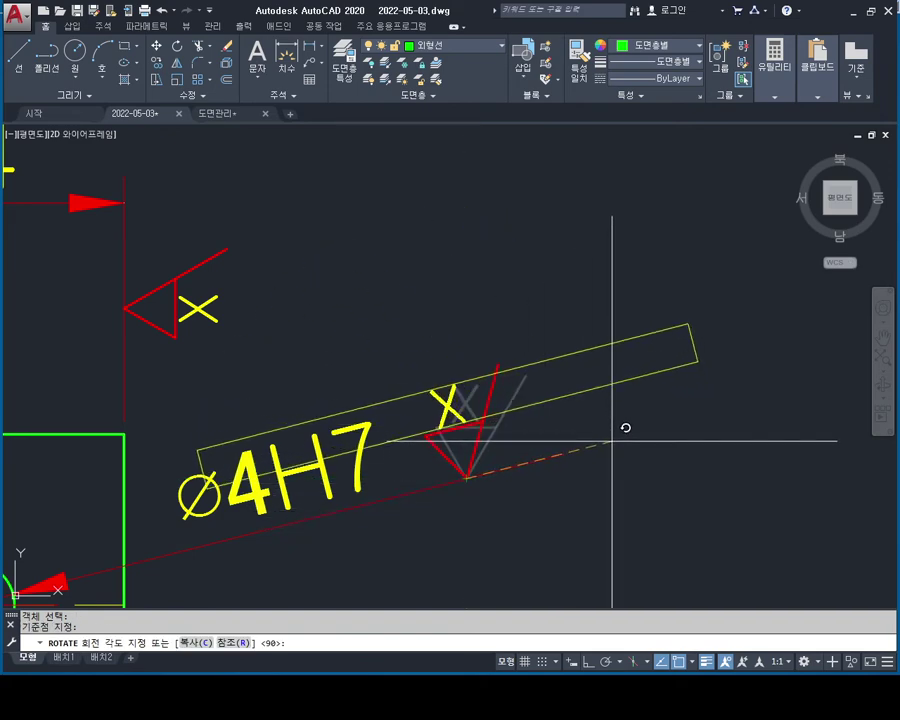
key("Escape")
key("Escape")
scroll(620, 450, "down", 2)
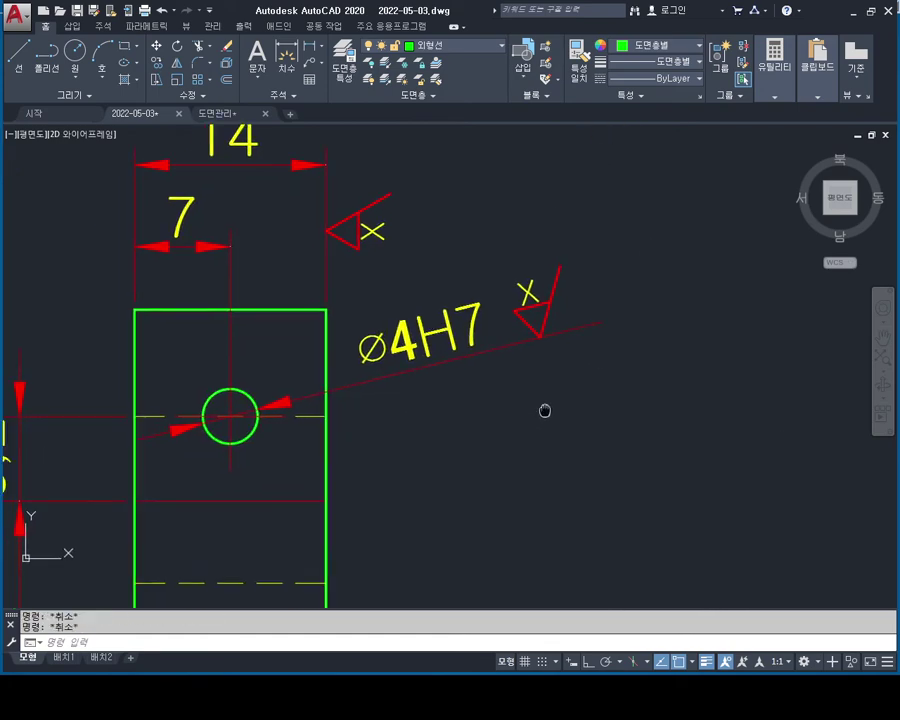
mouse_move(566, 450)
middle_mouse_down()
mouse_move(566, 406)
mouse_move(573, 431)
middle_mouse_up()
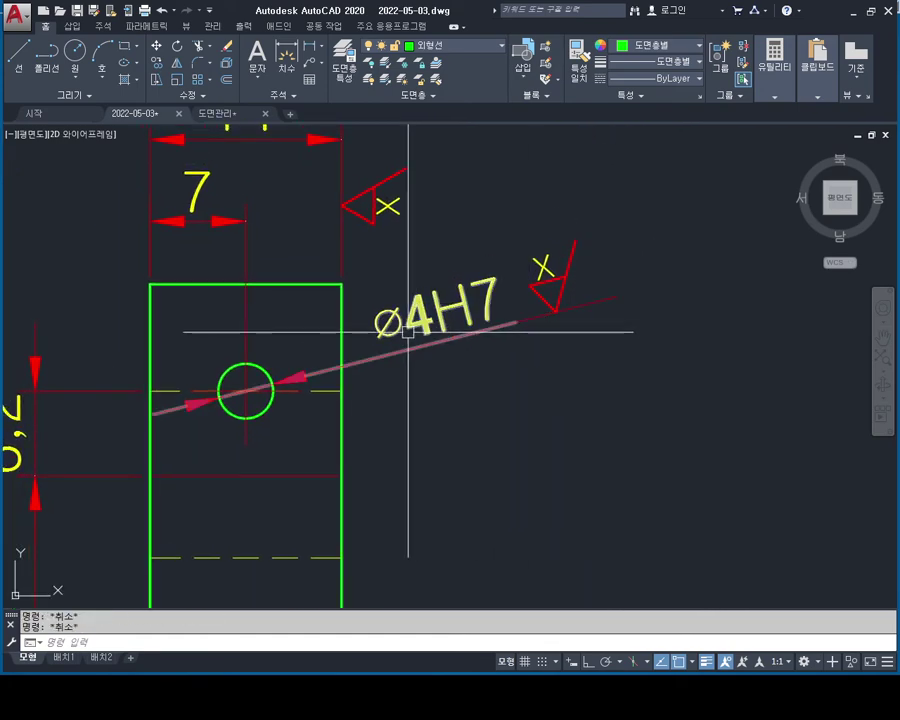
middle_click_drag(492, 330, 610, 306)
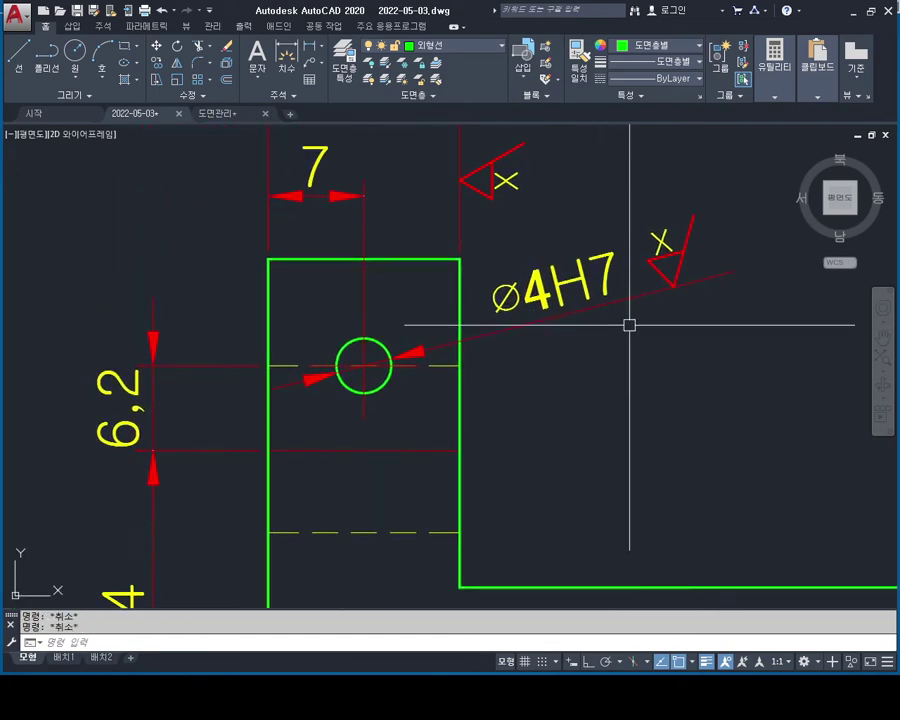
Pan to the side view's Ø12H7 dimension and try moving its text, then cancel.
scroll(510, 322, "down", 2)
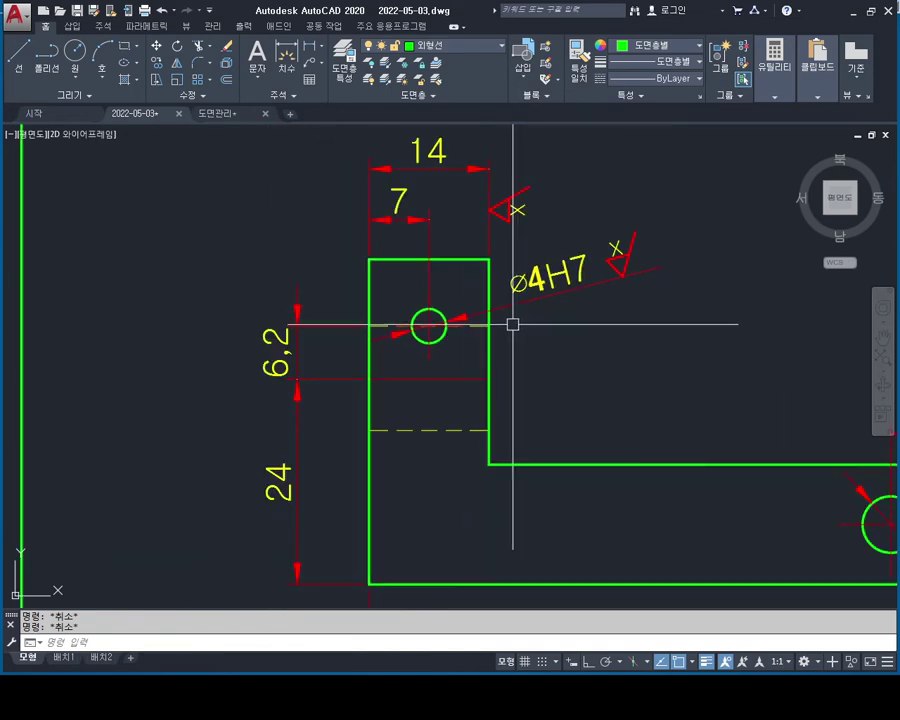
middle_click_drag(613, 237, 518, 262)
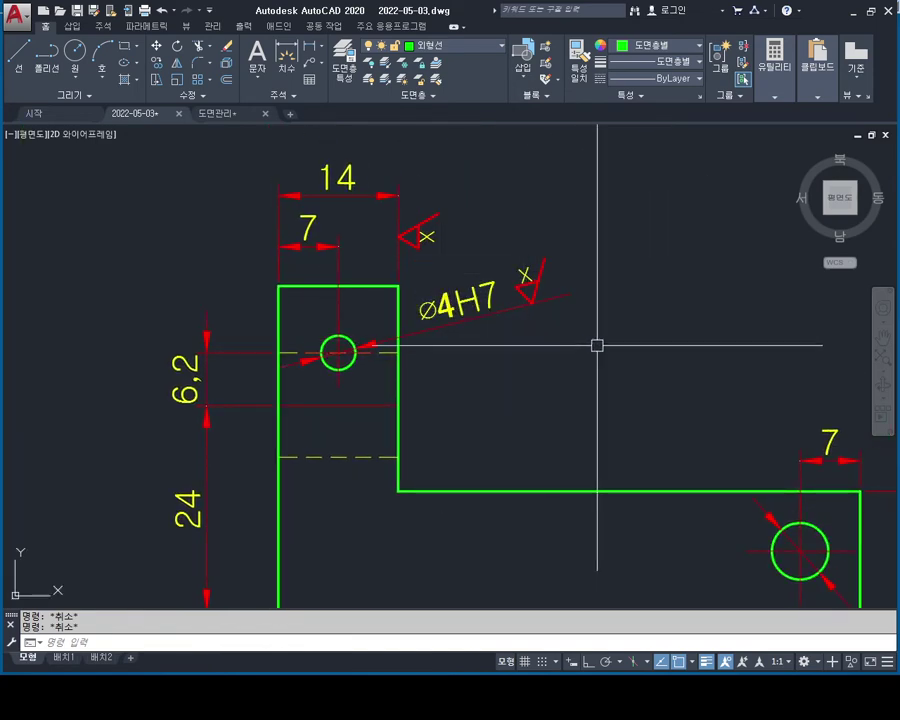
middle_click_drag(594, 342, 371, 299)
scroll(371, 299, "down", 2)
middle_click_drag(667, 364, 482, 310)
scroll(530, 340, "up", 2)
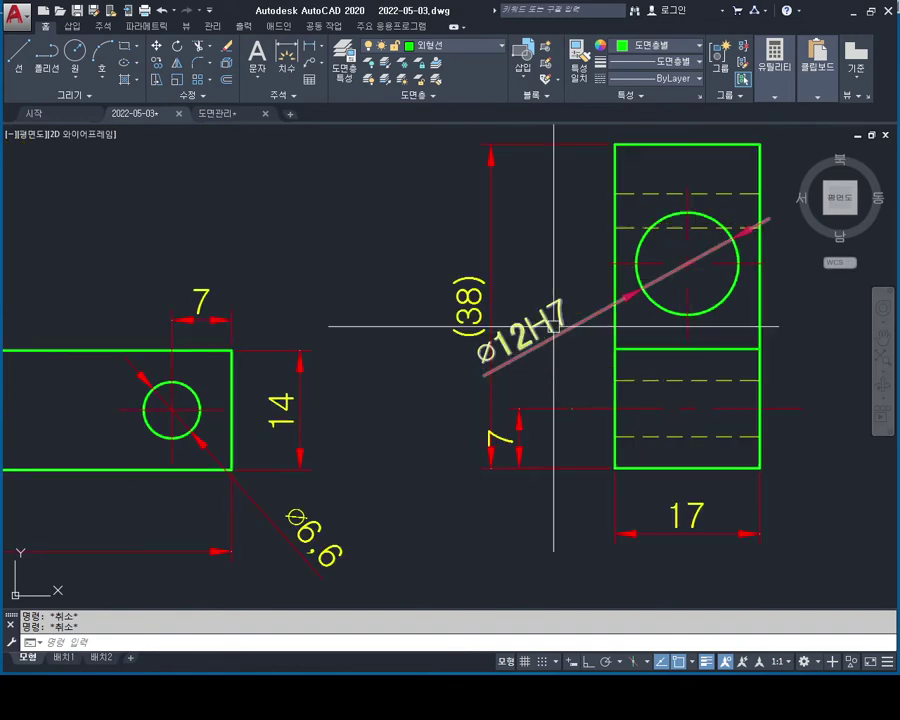
middle_click_drag(564, 337, 460, 351)
left_click(472, 350)
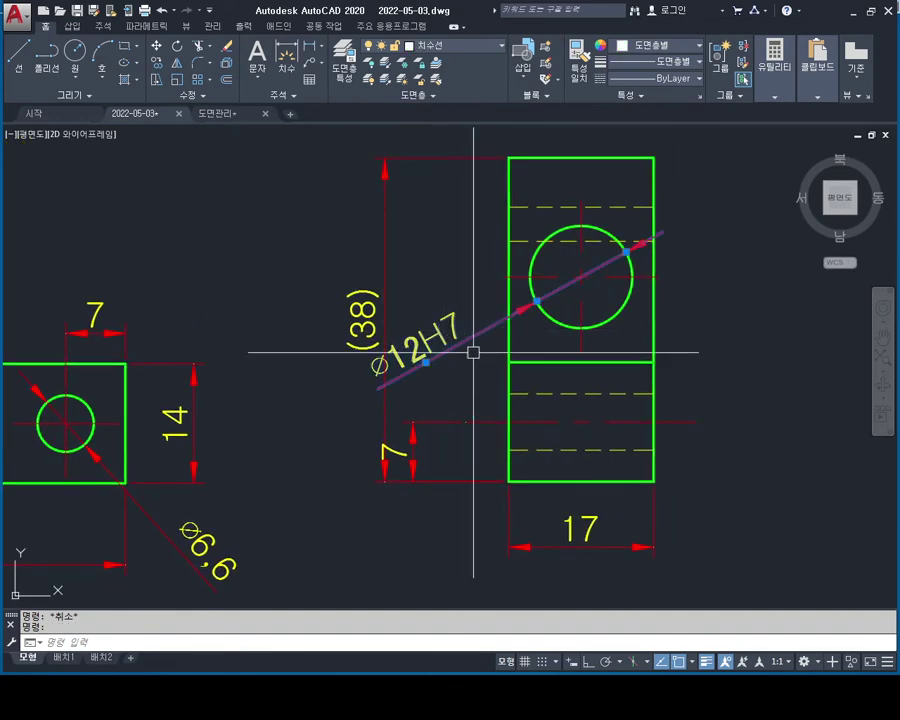
left_click(427, 364)
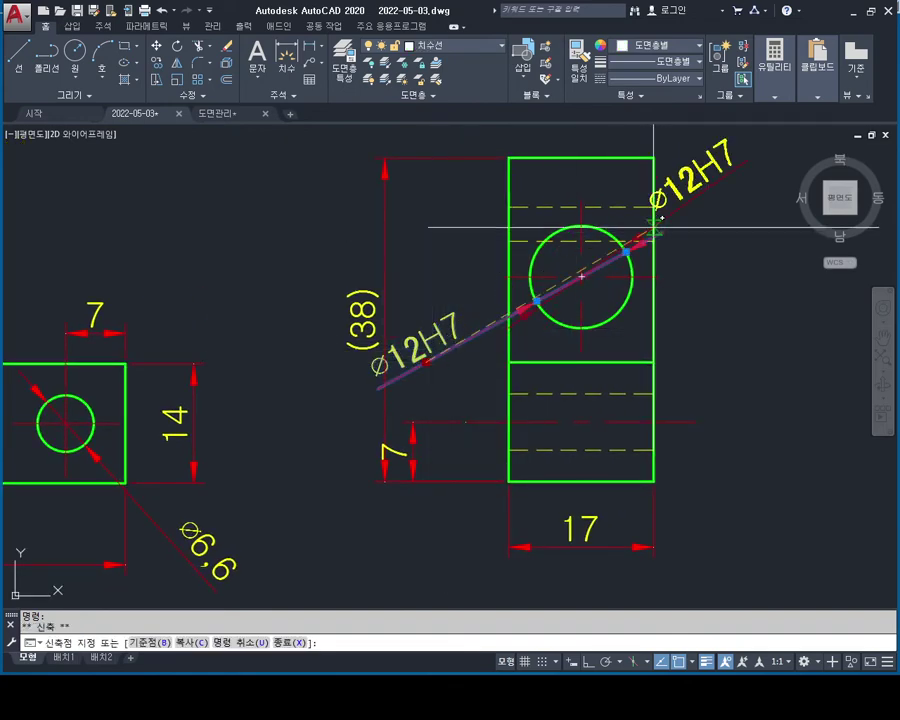
middle_click_drag(650, 224, 580, 314)
key("Escape")
key("Escape")
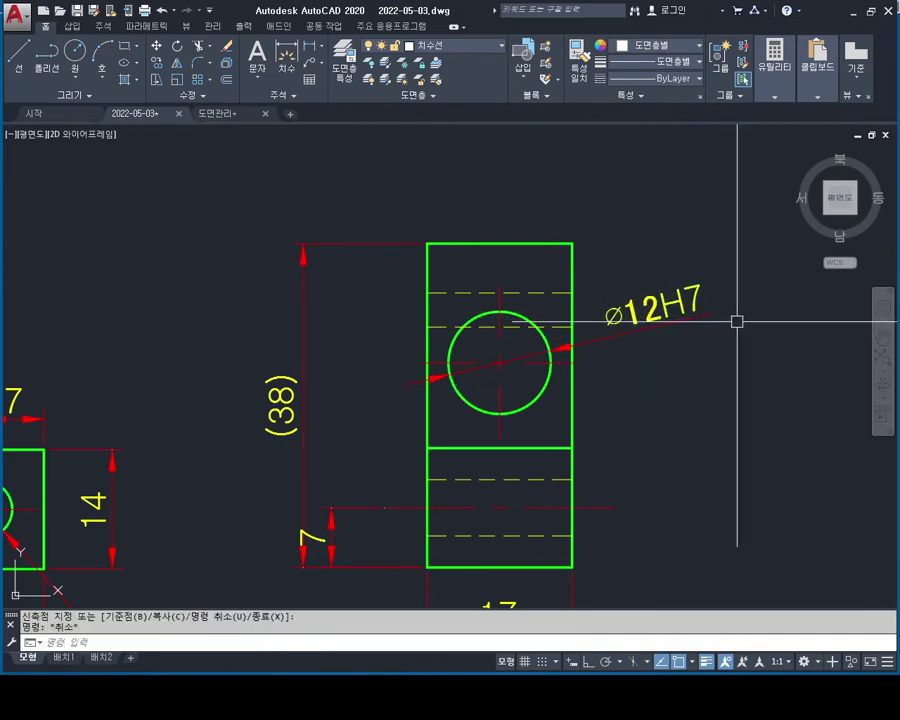
middle_click_drag(734, 318, 626, 366)
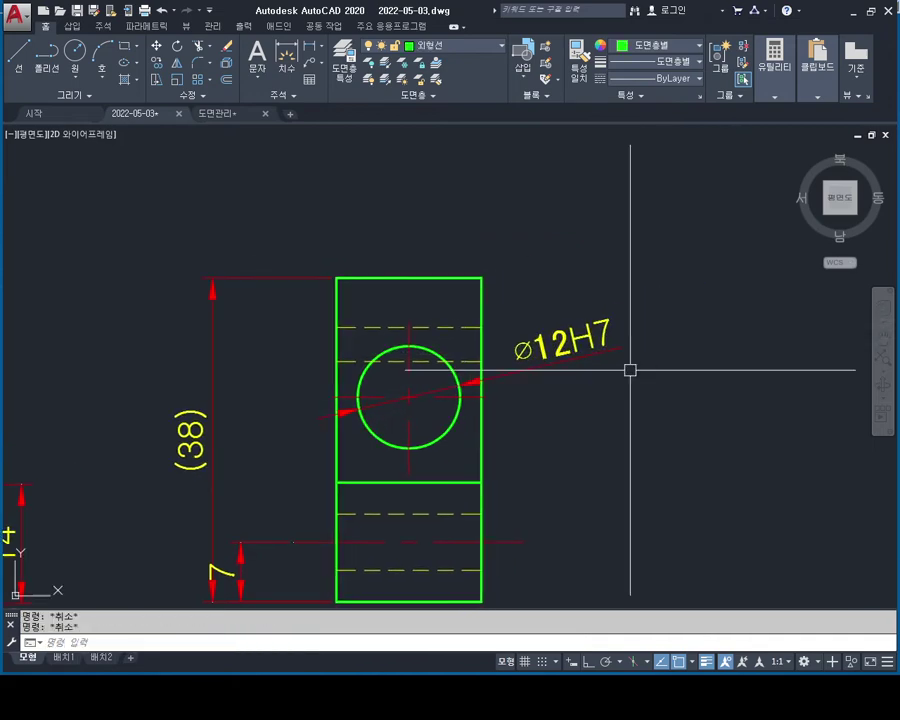
Make 치수선 the current layer and begin a line at the Ø12H7 leader end.
left_click(451, 45)
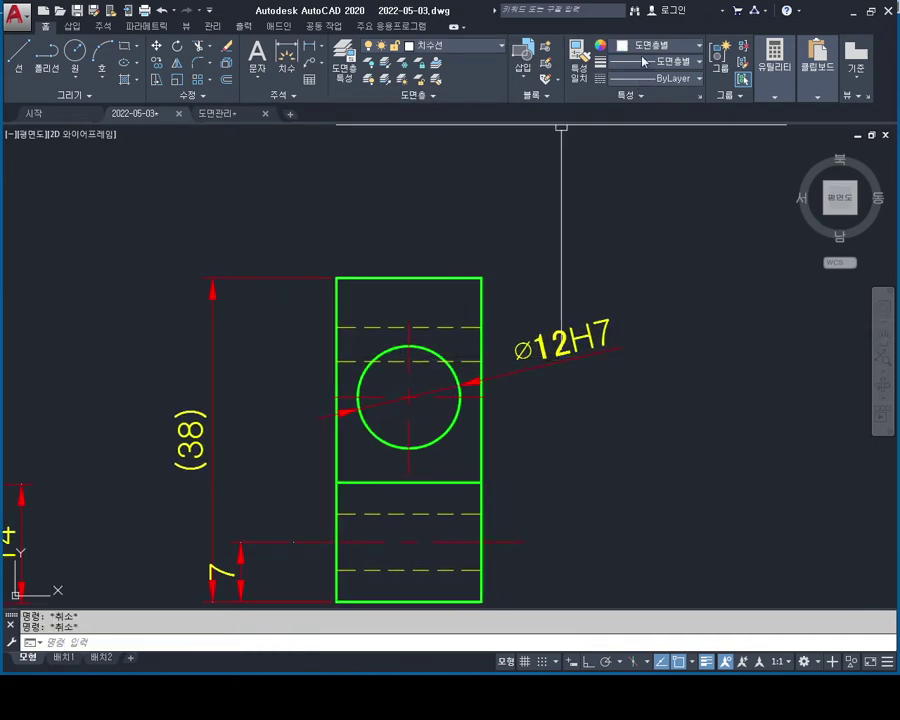
left_click(450, 210)
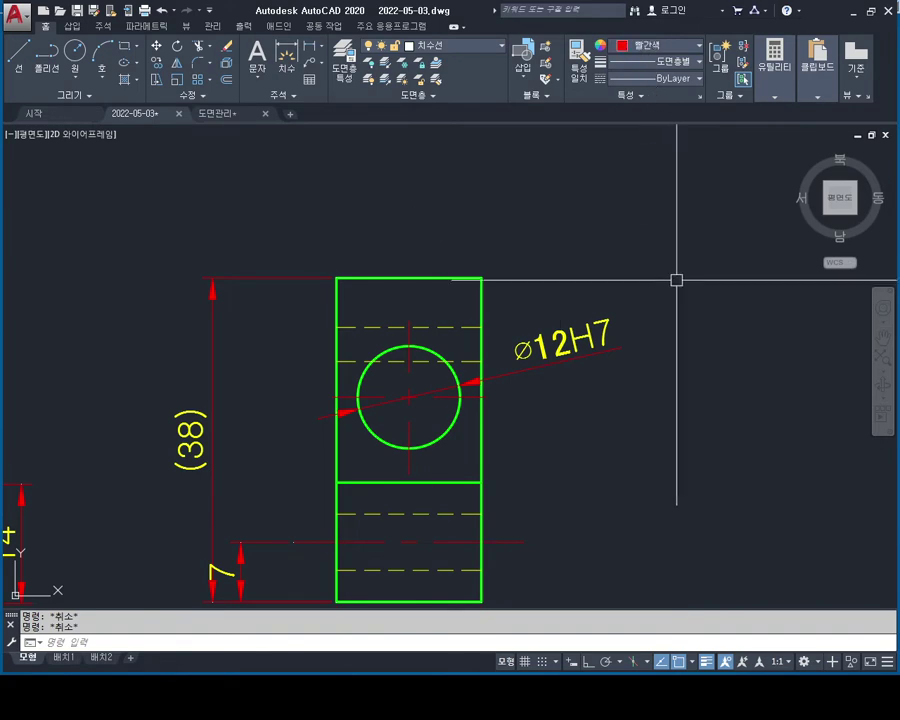
scroll(677, 280, "up", 2)
type("l")
key("Return")
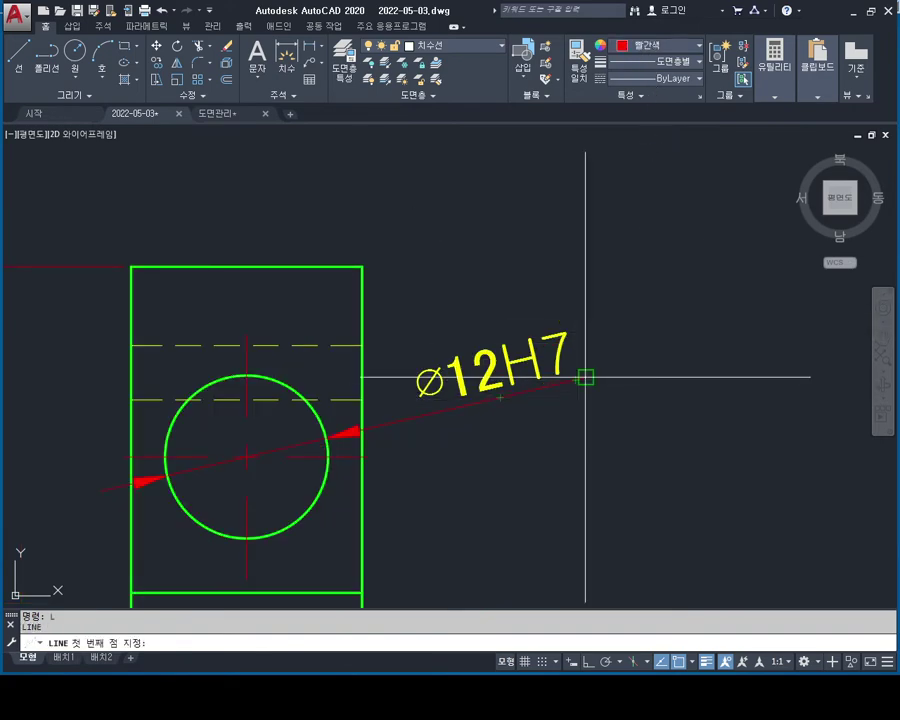
left_click(585, 376)
key("Escape")
key("Escape")
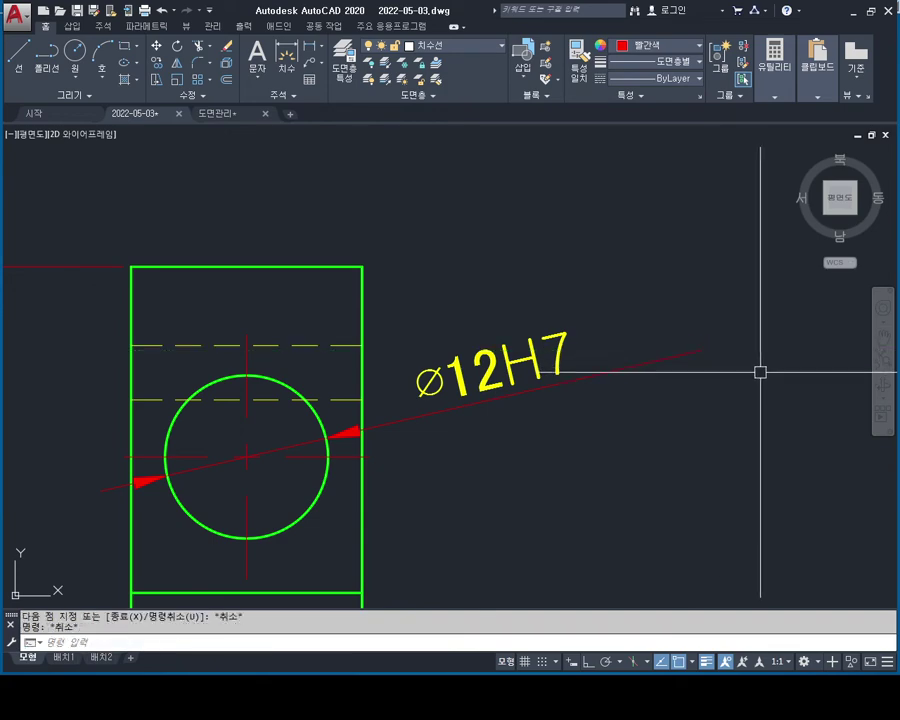
key("Escape")
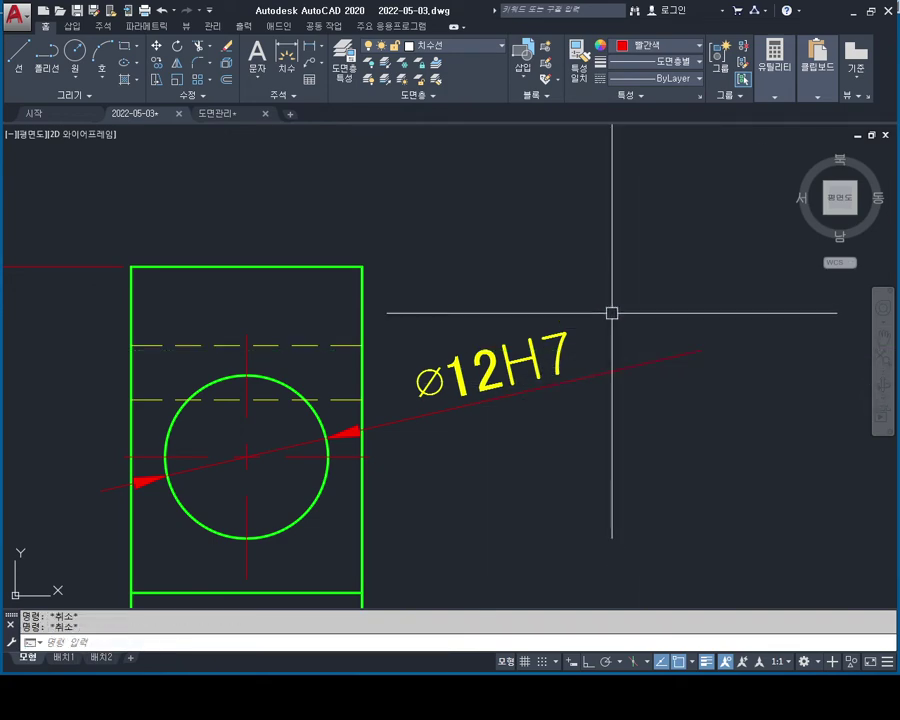
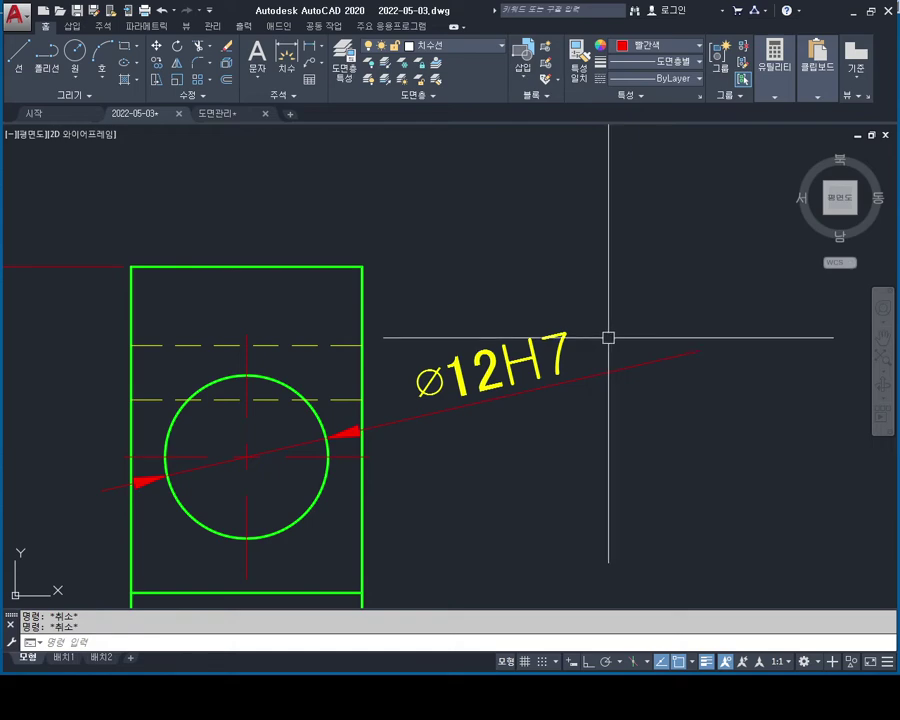
Window-select the Ø4H7 roughness symbol to copy, using its tip as base point.
scroll(582, 320, "down", 2)
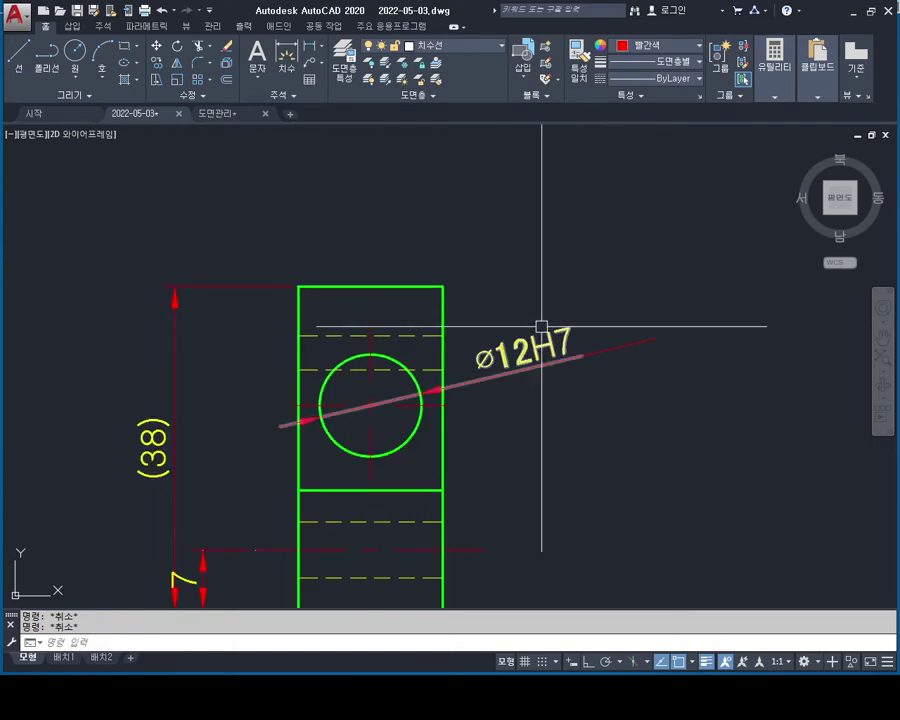
middle_click(541, 326)
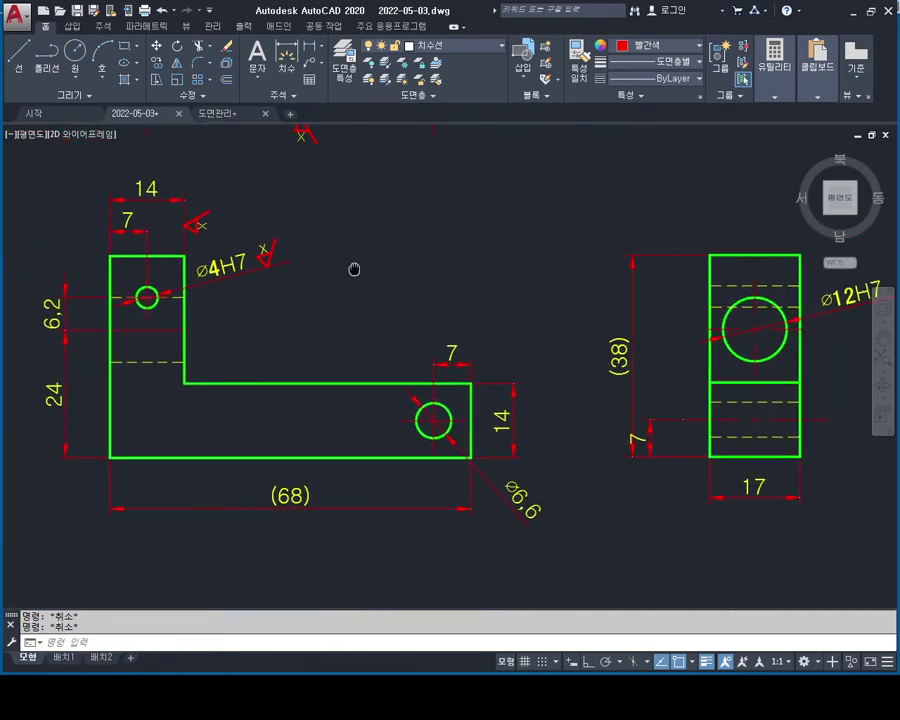
scroll(354, 269, "up", 3)
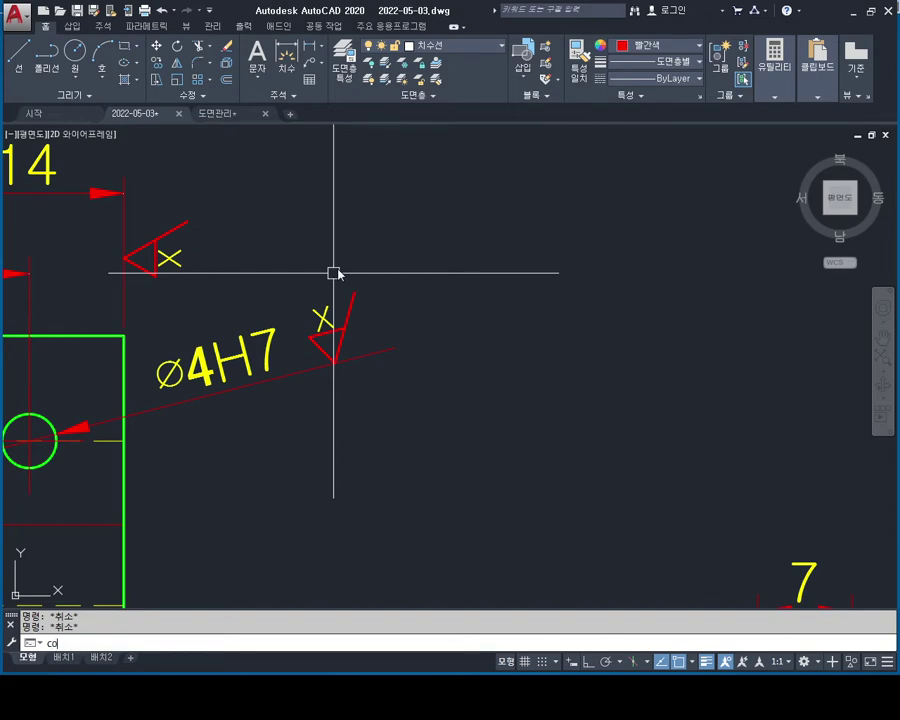
scroll(356, 278, "up", 2)
left_click(385, 252)
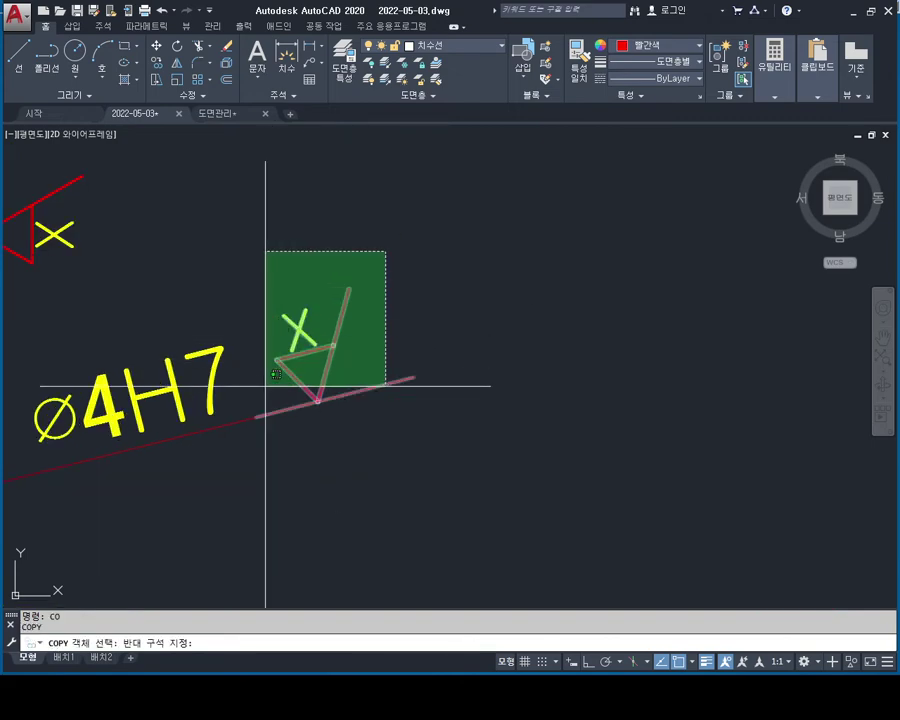
left_click(270, 365)
key("Return")
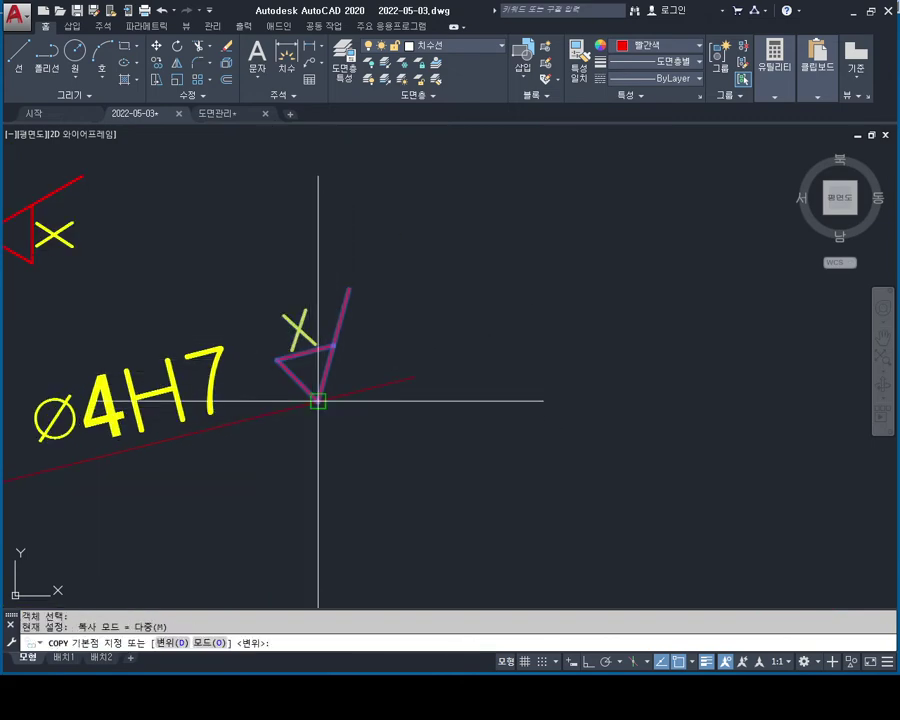
left_click(318, 401)
Place the symbol copy on the Ø12H7 dimension line in the side view.
scroll(494, 418, "down", 3)
scroll(380, 356, "up", 2)
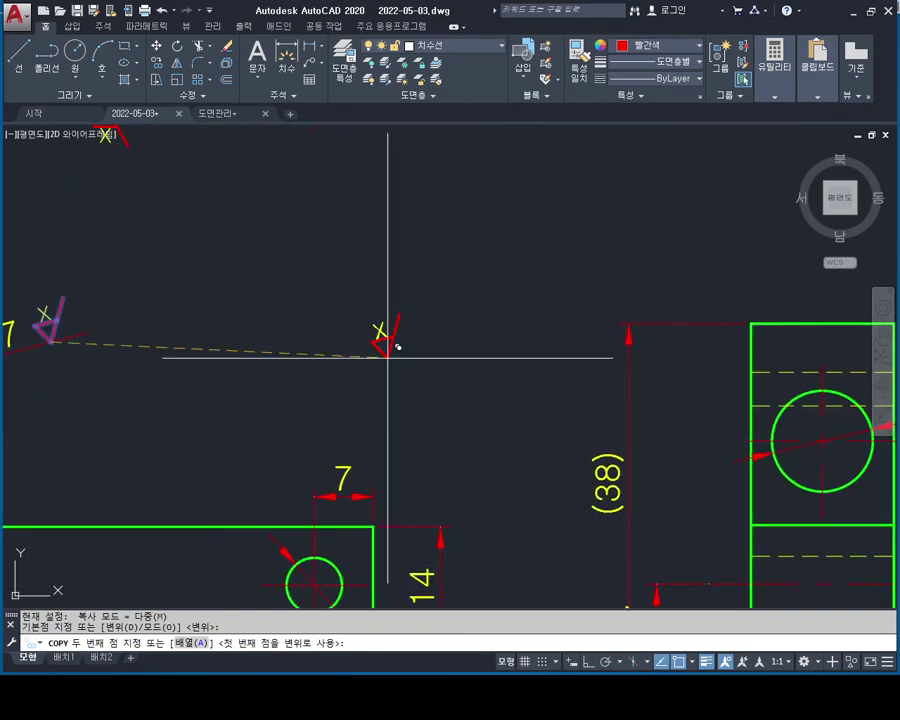
middle_click_drag(613, 403, 366, 310)
middle_click_drag(660, 330, 456, 362)
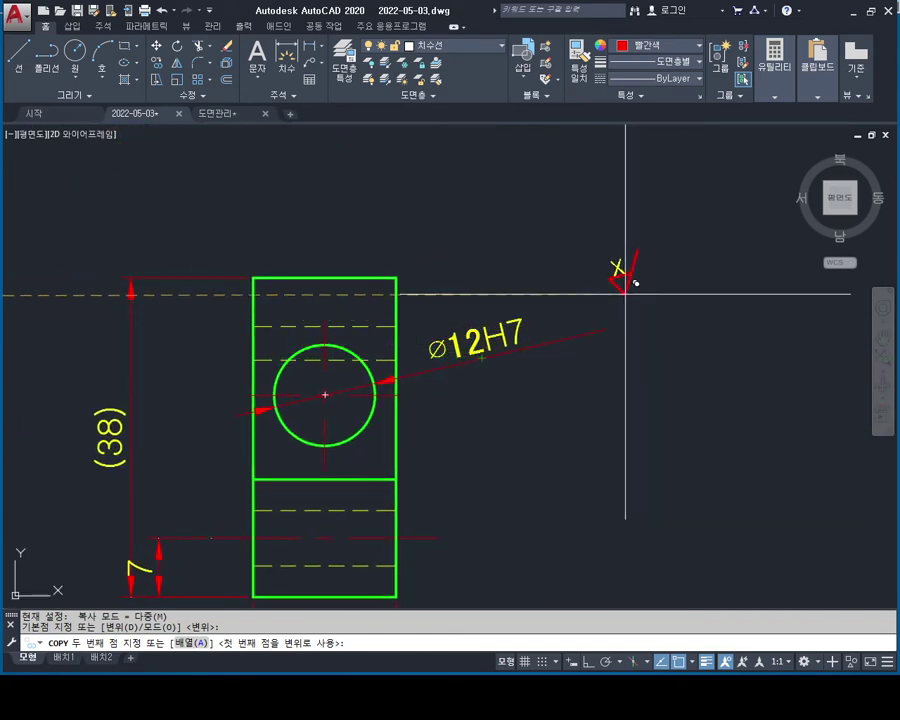
scroll(580, 300, "up", 2)
scroll(540, 325, "up", 2)
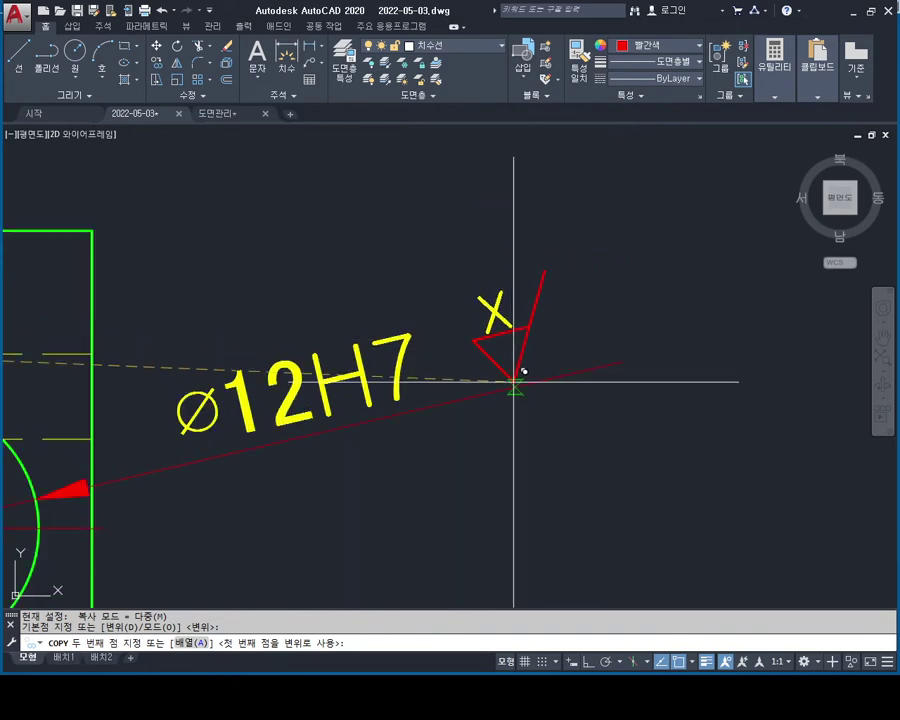
left_click(514, 380)
key("Escape")
key("Escape")
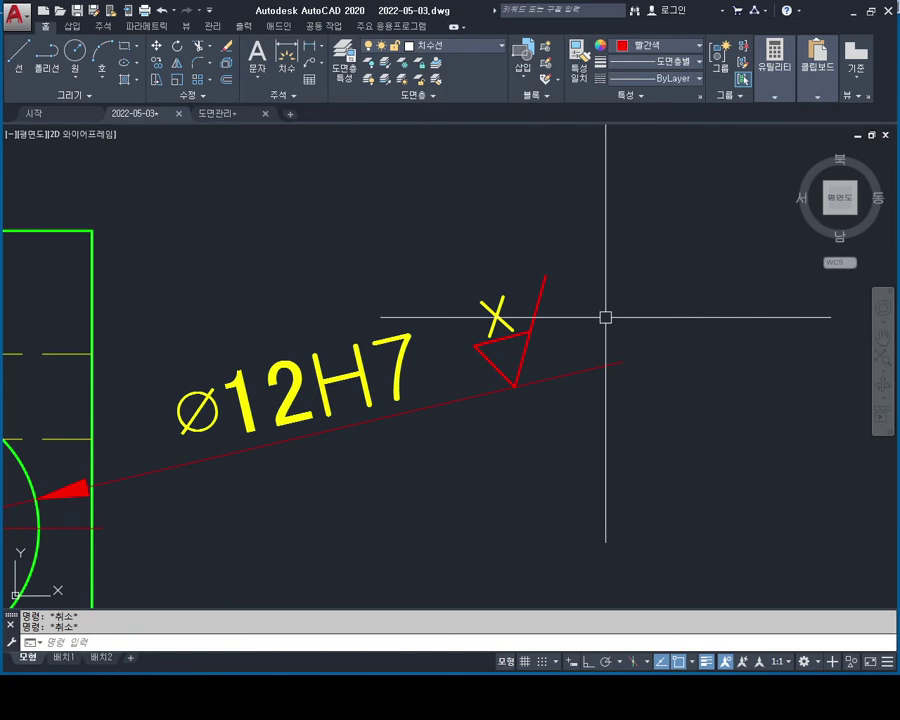
type("R")
Rotate the copied 'X' roughness symbol about its tip to match the slanted Ø12H7 line.
key("Return")
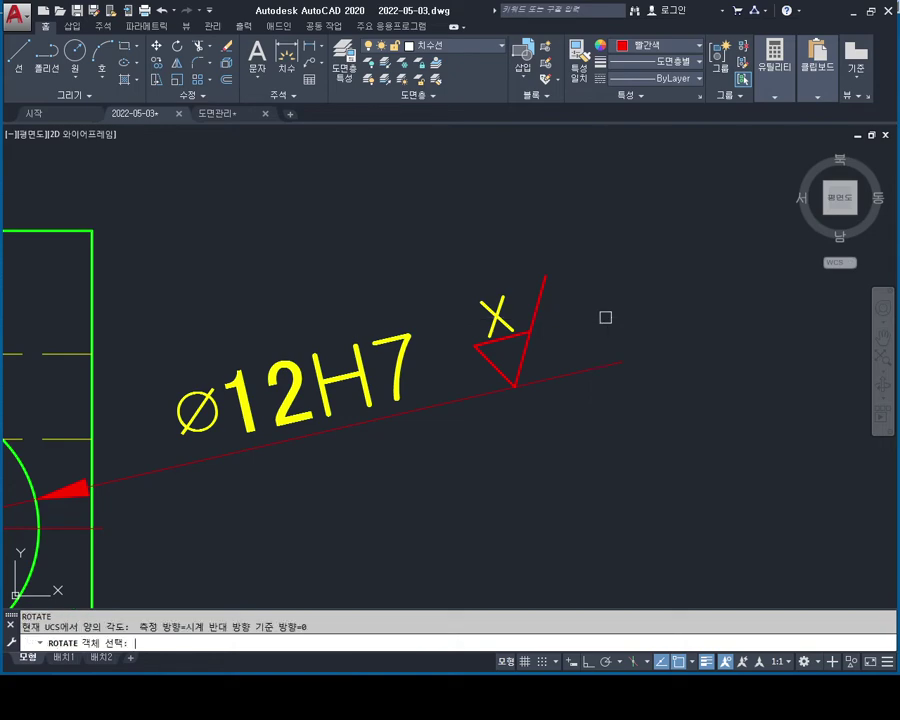
scroll(600, 330, "up", 2)
scroll(570, 240, "down", 1)
left_click(586, 184)
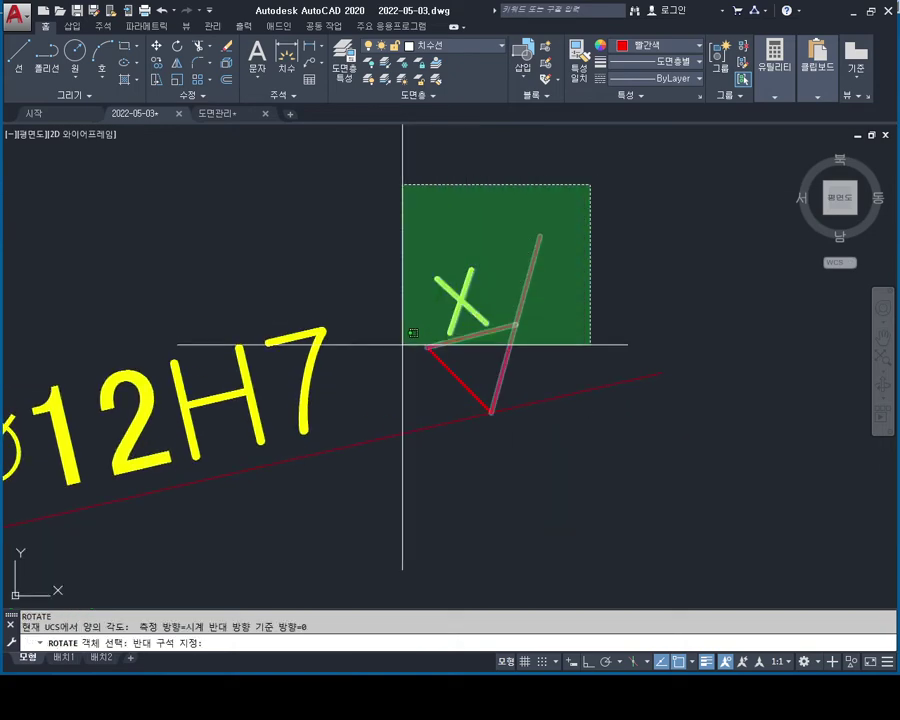
left_click(398, 350)
key("Return")
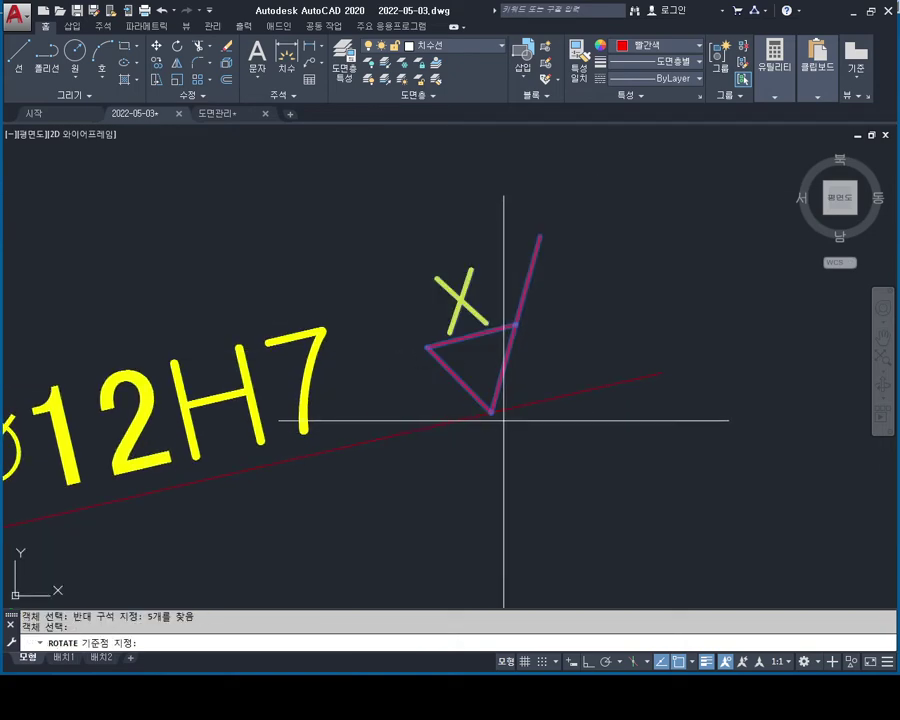
left_click(491, 411)
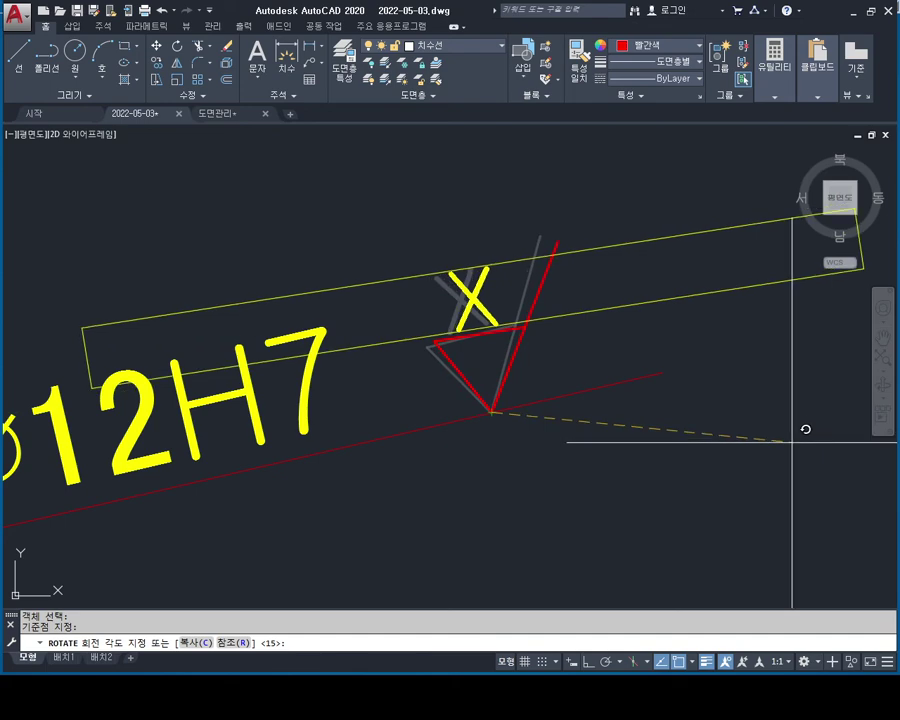
left_click(792, 437)
key("Escape")
key("Escape")
scroll(700, 380, "down", 2)
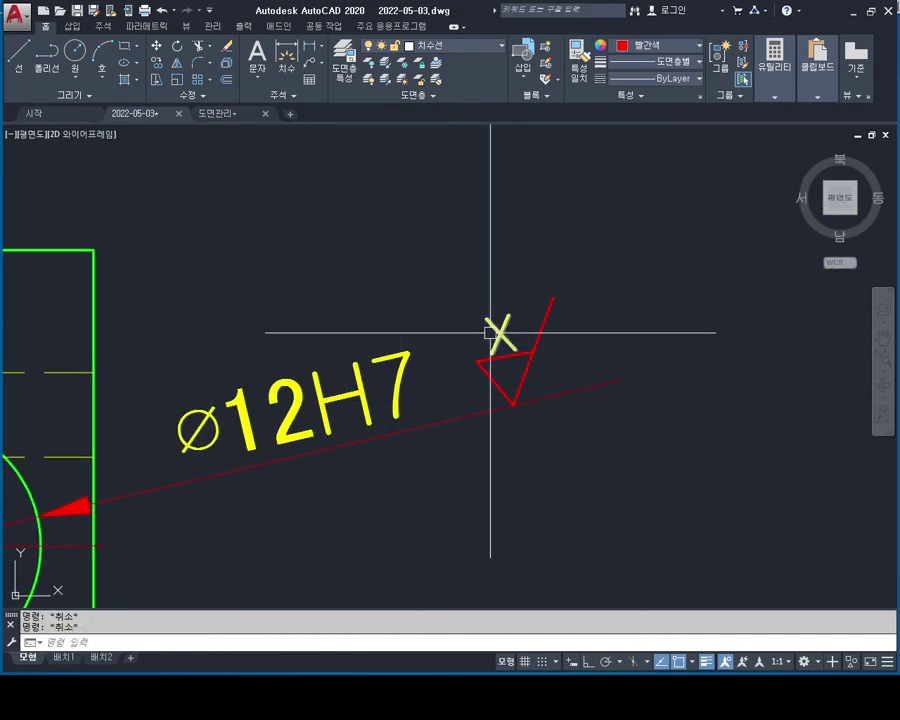
scroll(560, 265, "down", 4)
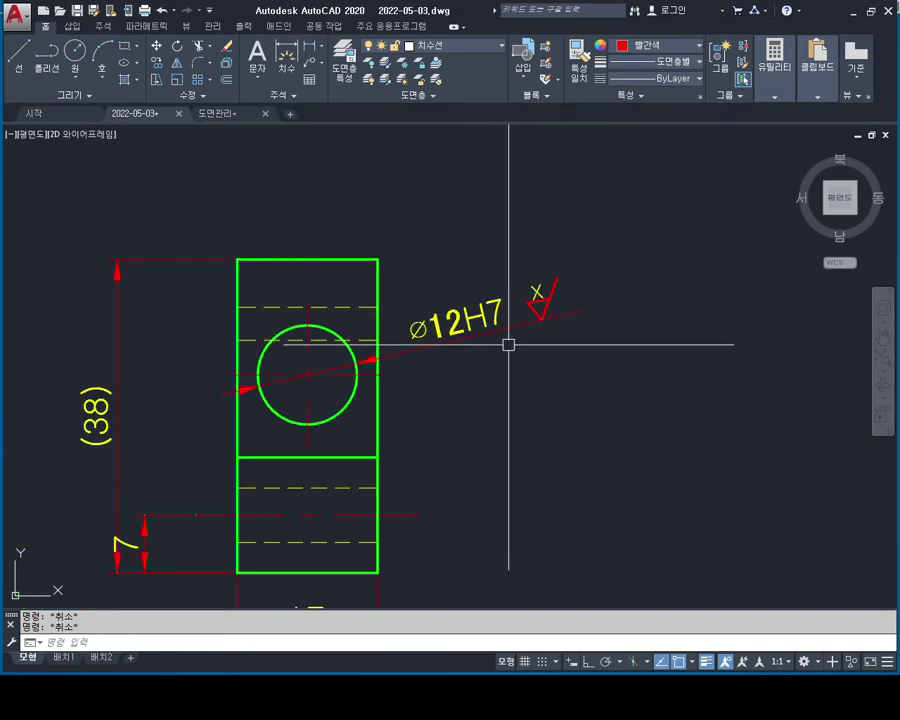
scroll(580, 360, "down", 1)
scroll(524, 350, "up", 1)
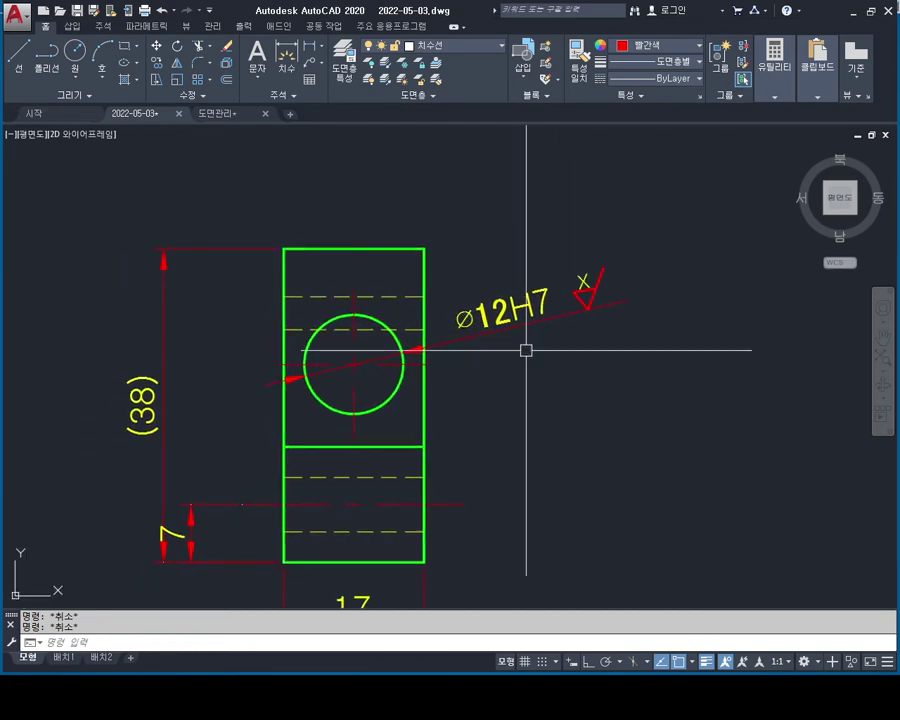
scroll(620, 242, "down", 2)
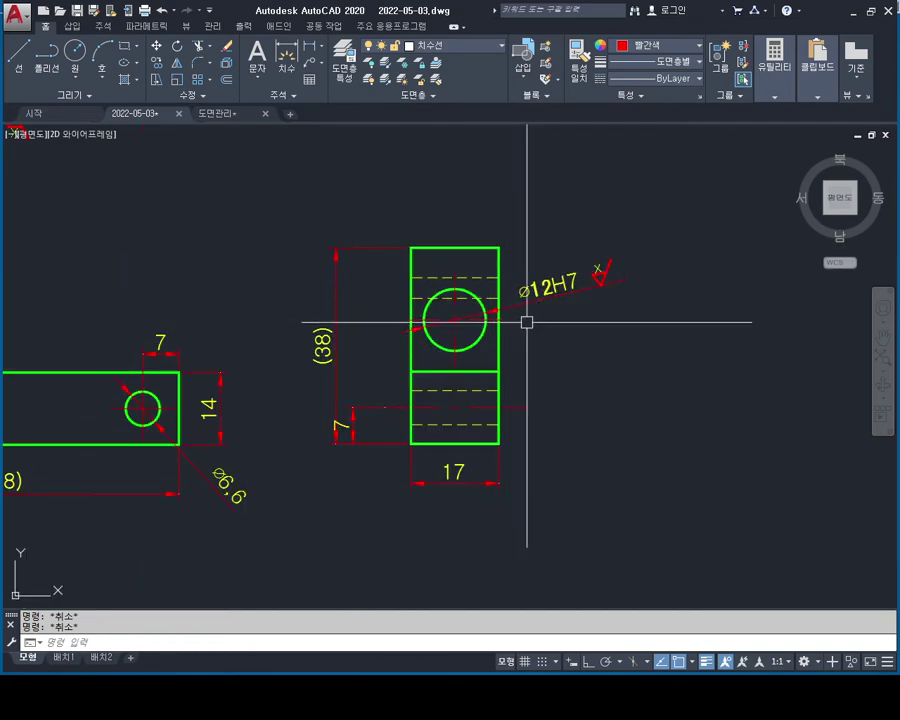
middle_click_drag(540, 300, 570, 242)
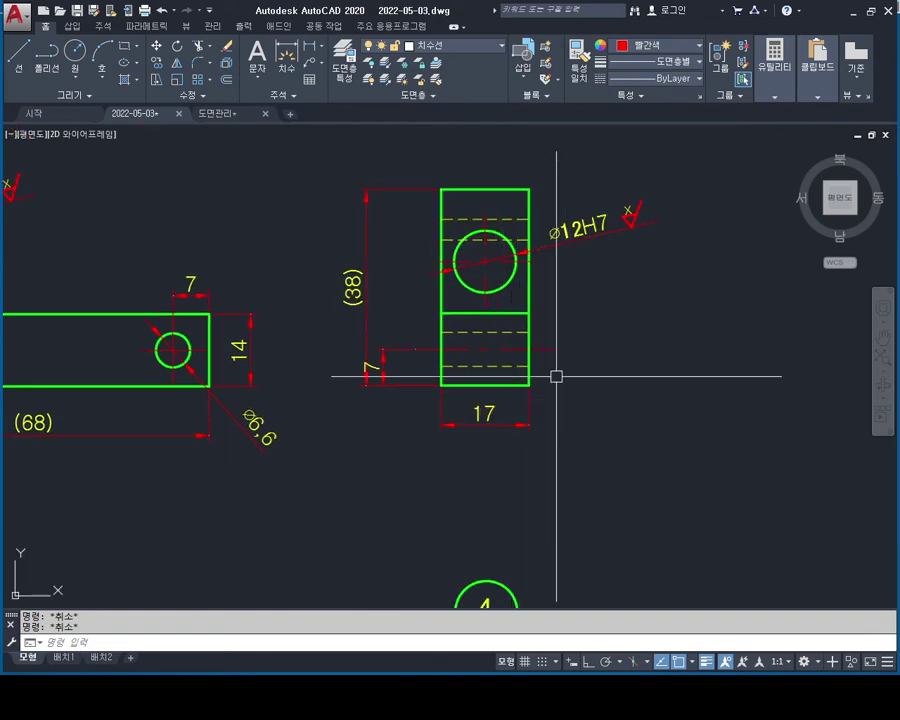
middle_click_drag(462, 315, 482, 338)
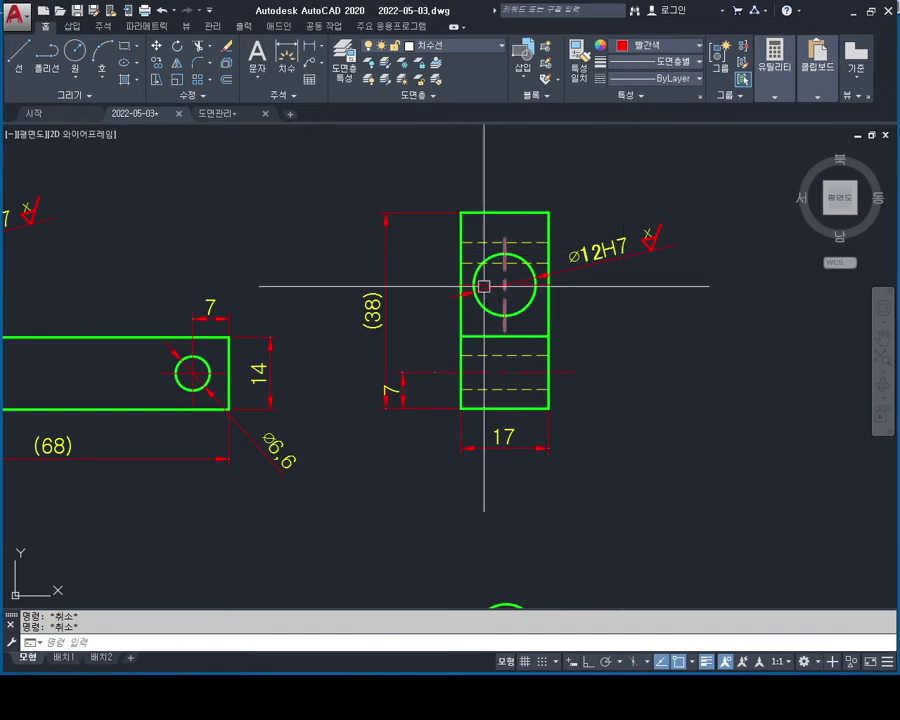
middle_click_drag(181, 321, 244, 314)
scroll(266, 304, "up", 2)
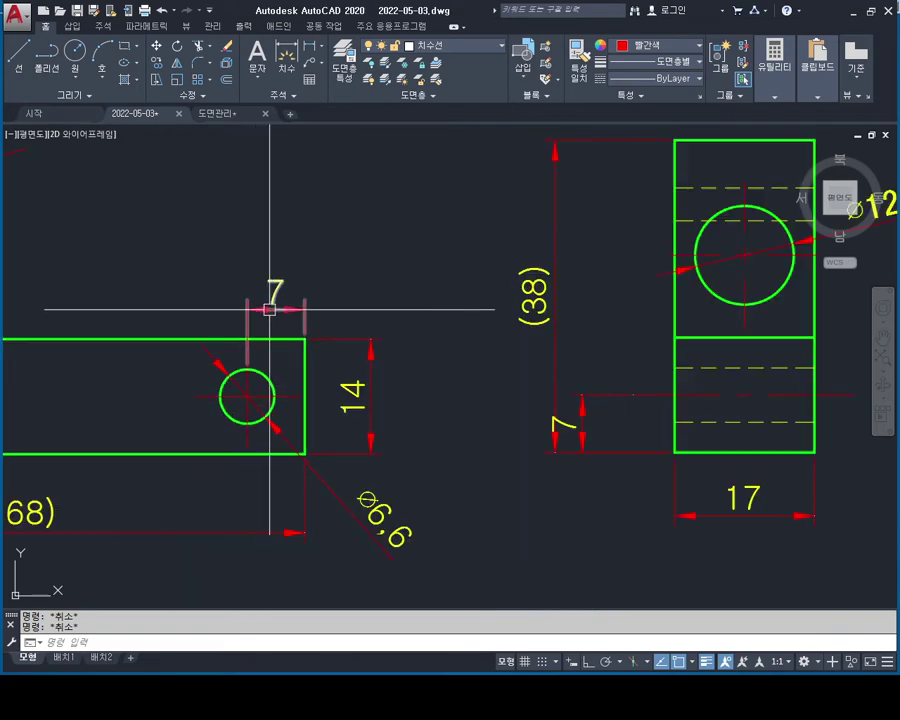
scroll(366, 307, "down", 2)
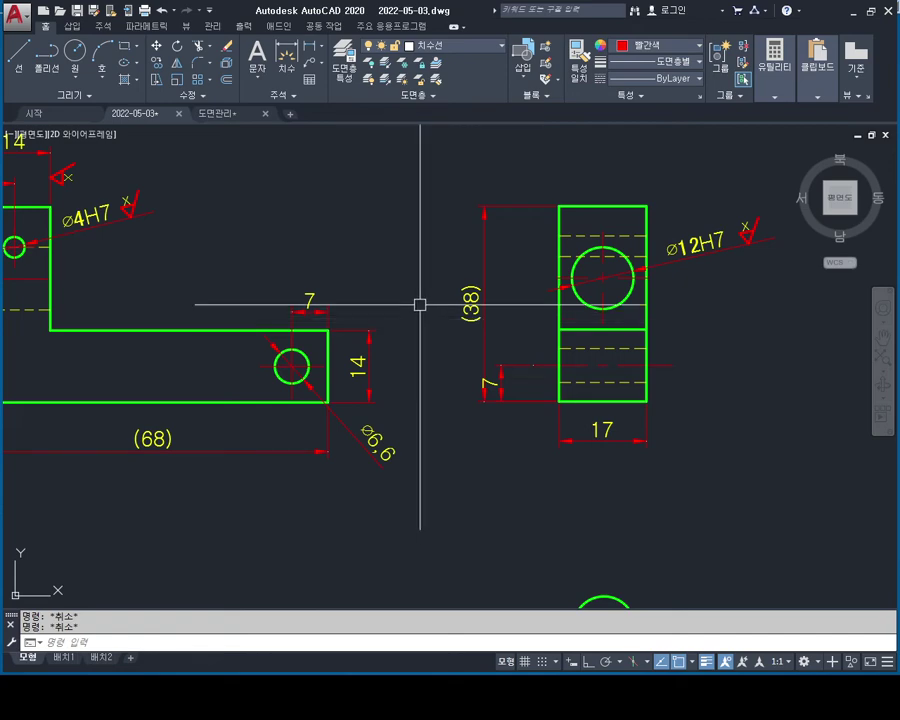
scroll(418, 305, "down", 2)
middle_click_drag(436, 322, 438, 369)
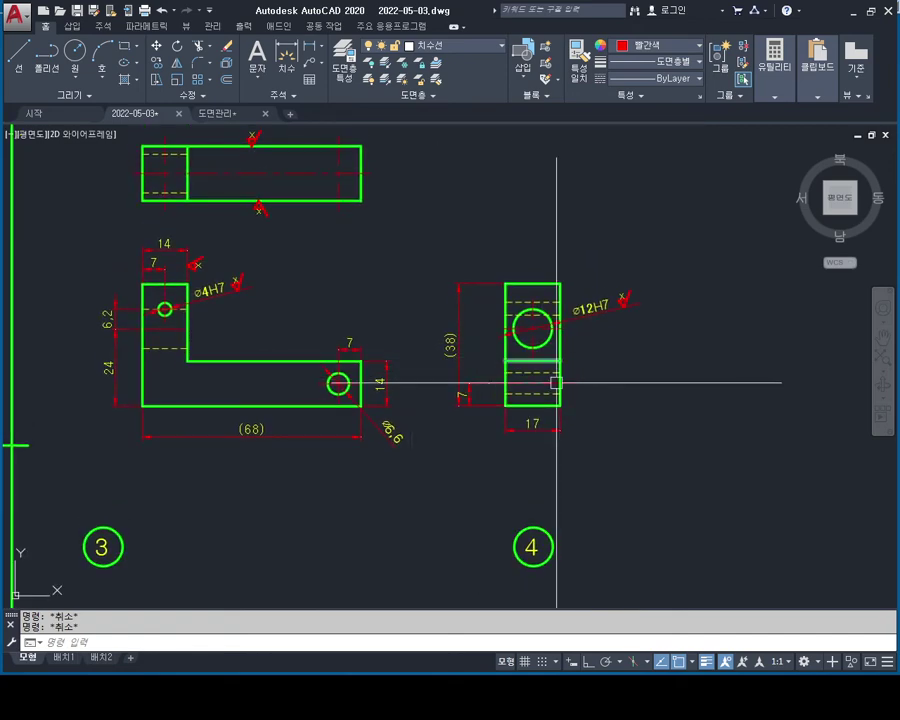
middle_click_drag(361, 343, 400, 385)
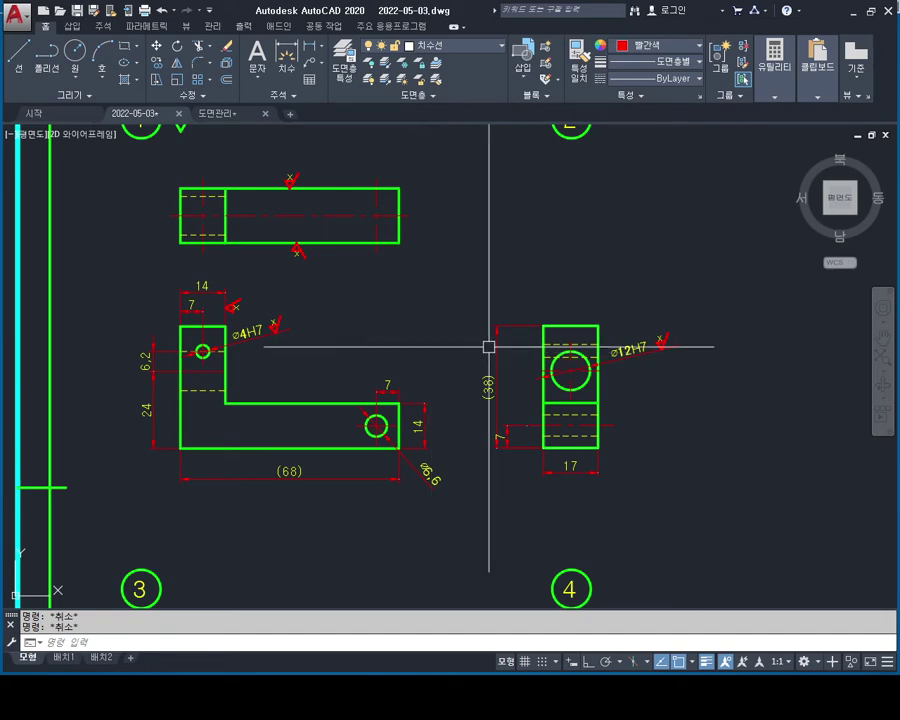
middle_click_drag(351, 371, 395, 339)
scroll(324, 318, "up", 2)
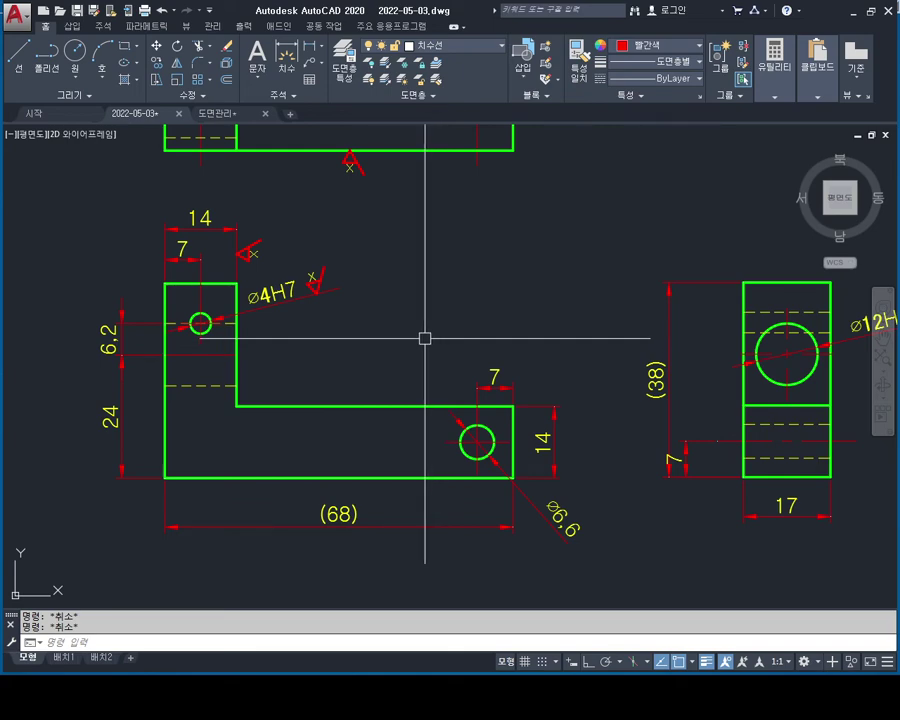
scroll(317, 344, "up", 2)
left_click(186, 354)
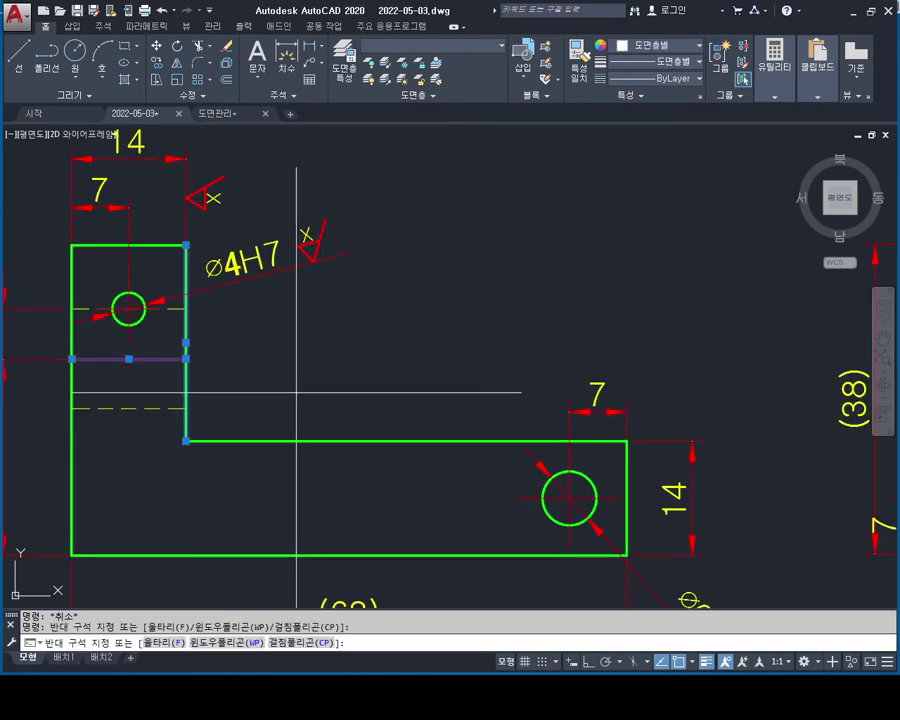
left_click(271, 465)
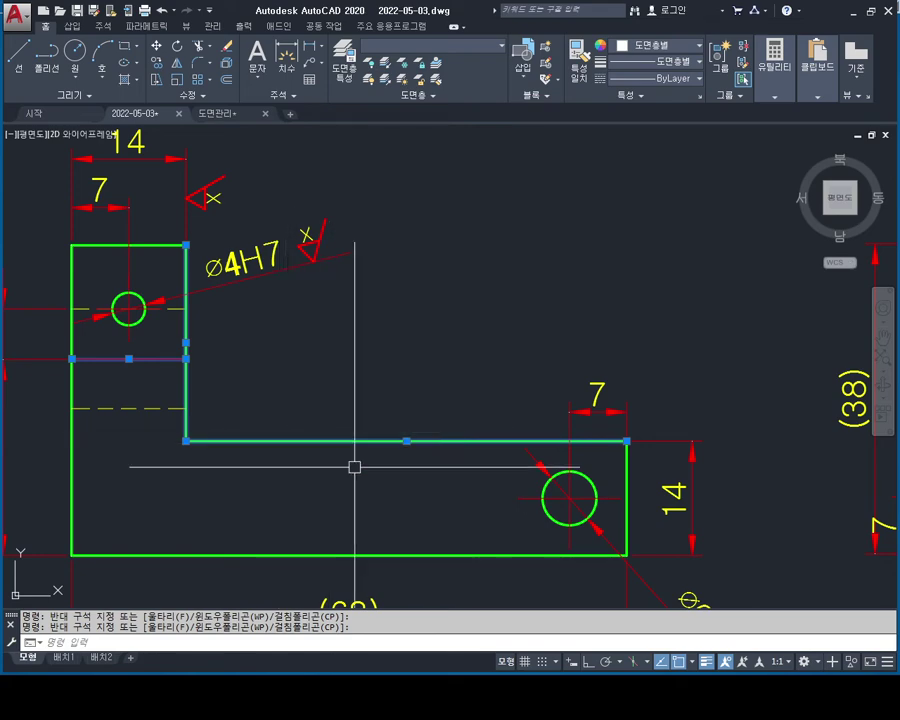
middle_click_drag(427, 366, 432, 306)
key("Escape")
left_click(458, 492)
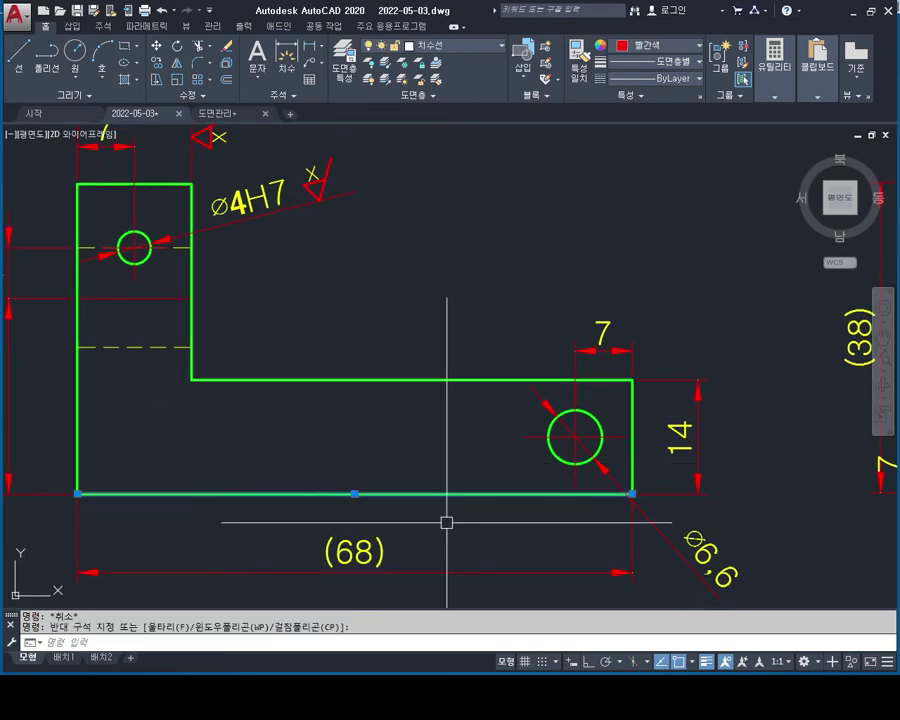
left_click(468, 362)
left_click(438, 429)
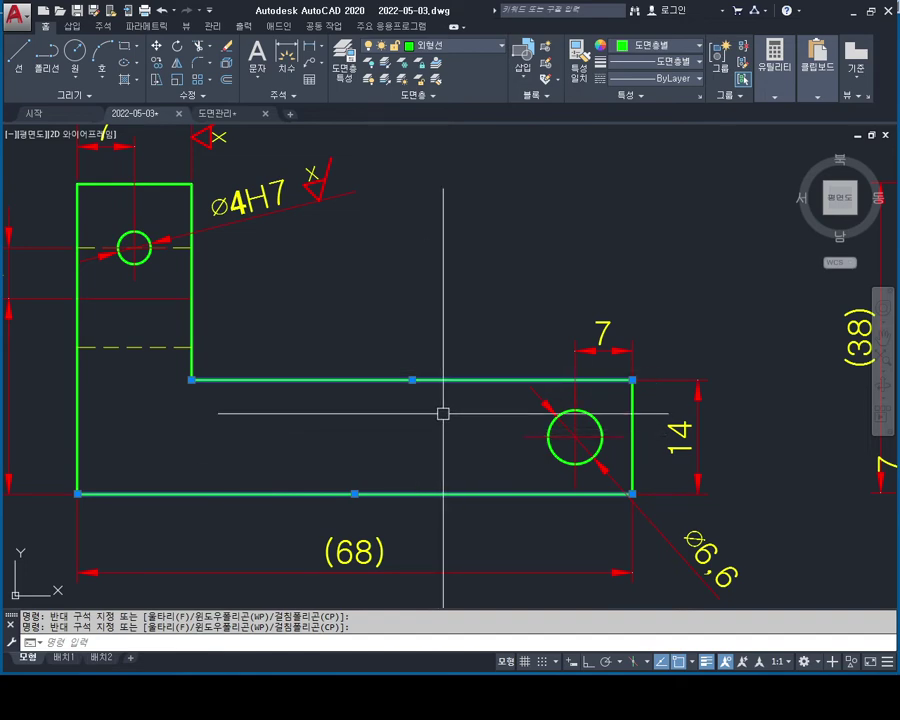
middle_click_drag(800, 368, 496, 320)
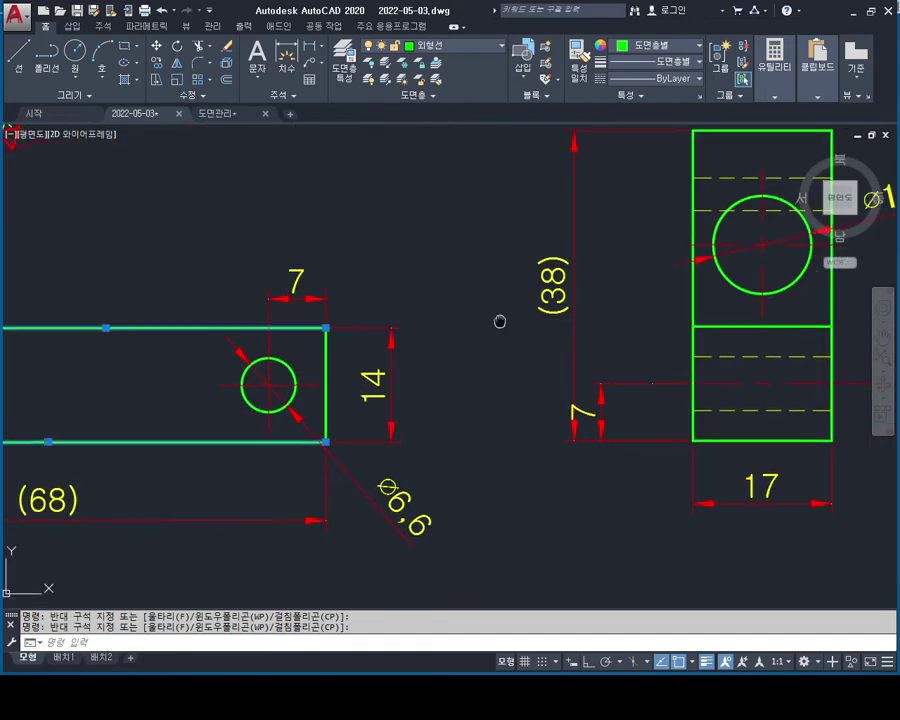
middle_click_drag(782, 423, 517, 418)
key("Escape")
left_click(528, 432)
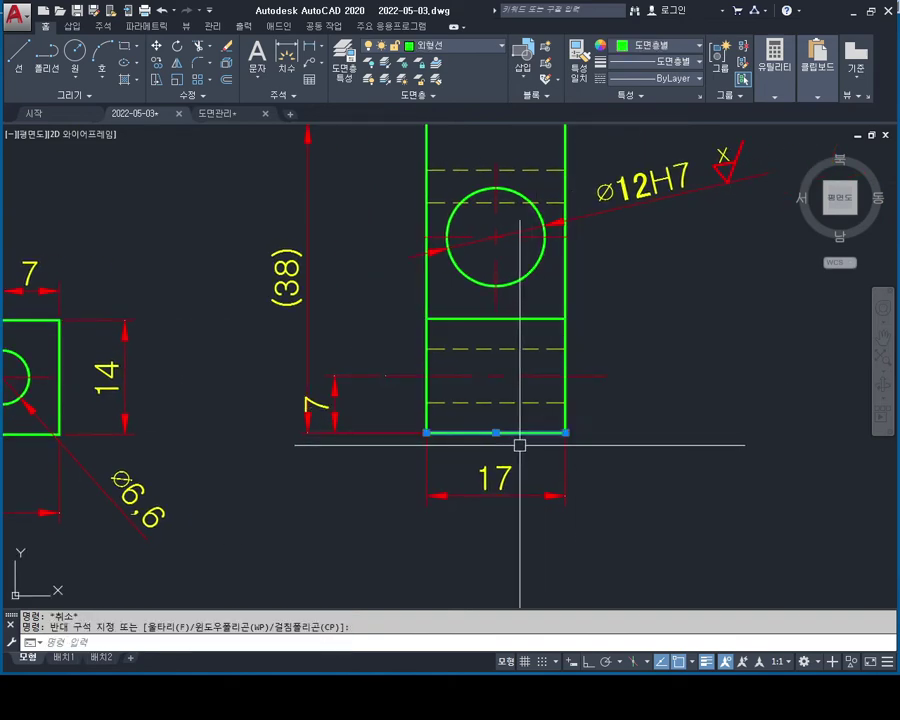
left_click(555, 342)
middle_click_drag(475, 486, 570, 480)
key("Escape")
key("Escape")
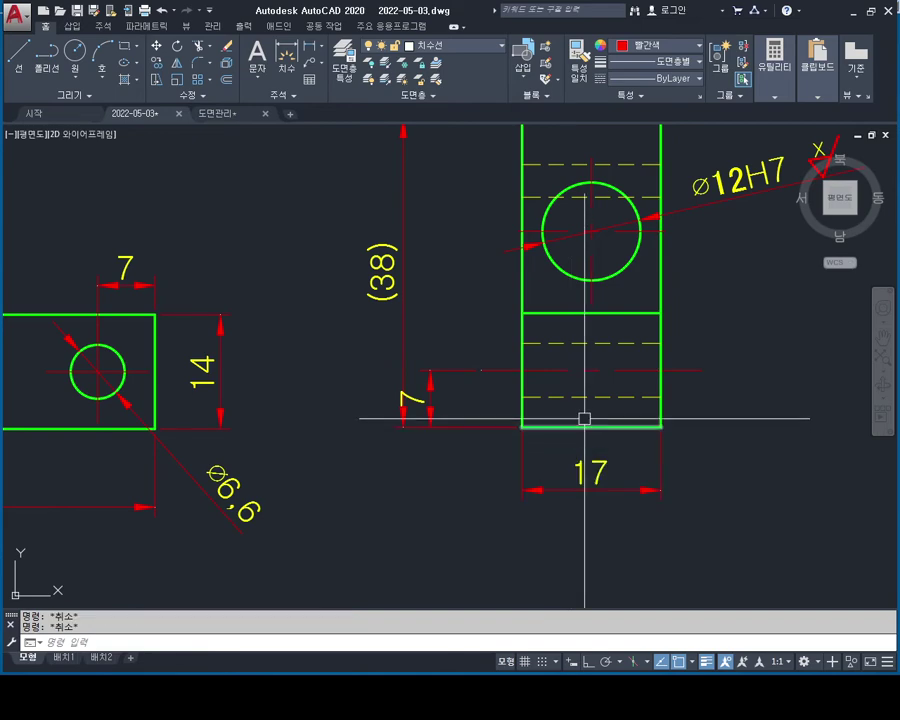
left_click(585, 418)
left_click(572, 438)
middle_click_drag(111, 462, 324, 424)
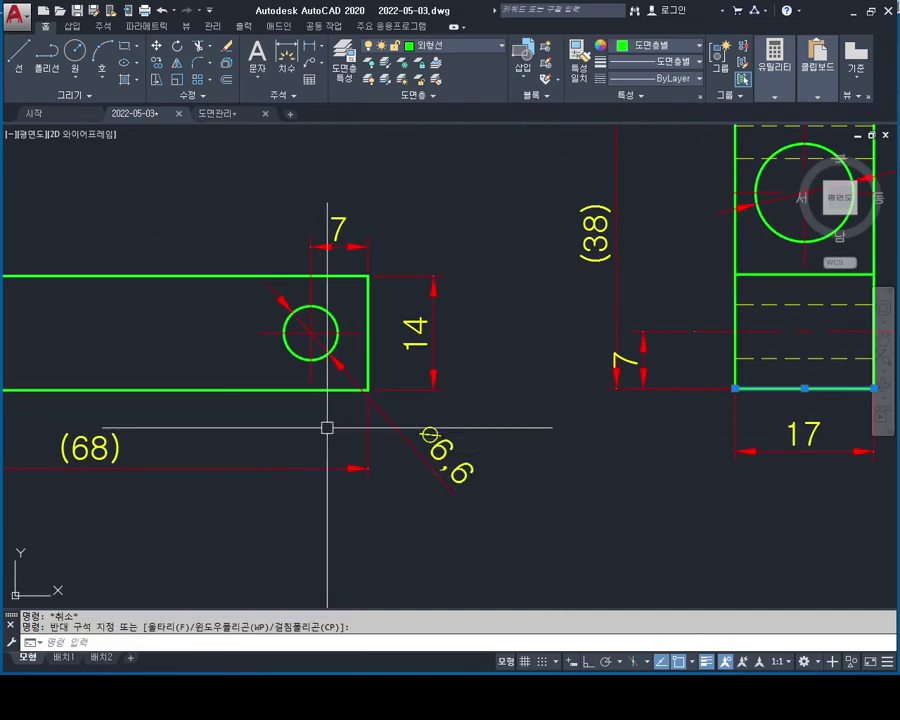
left_click(272, 365)
left_click(247, 393)
scroll(537, 491, "down", 3)
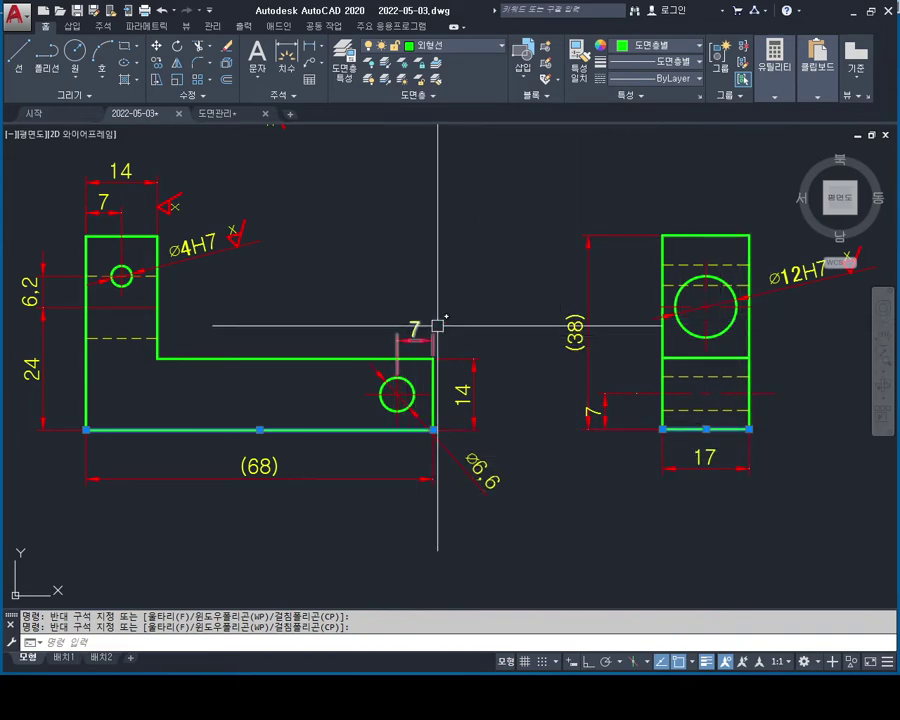
key("Escape")
key("Escape")
scroll(456, 252, "down", 3)
mouse_move(516, 250)
middle_mouse_down()
mouse_move(494, 278)
mouse_move(492, 310)
middle_mouse_up()
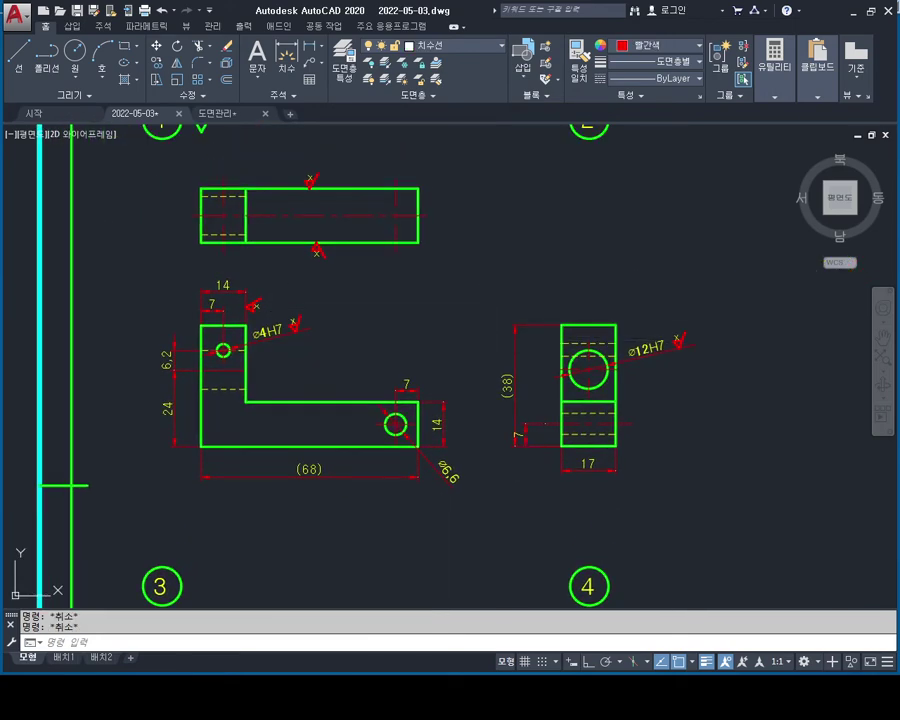
Save the drawing and define a perpendicularity tolerance of 0.015 with datum A.
key("ctrl+s")
middle_click_drag(512, 265, 492, 277)
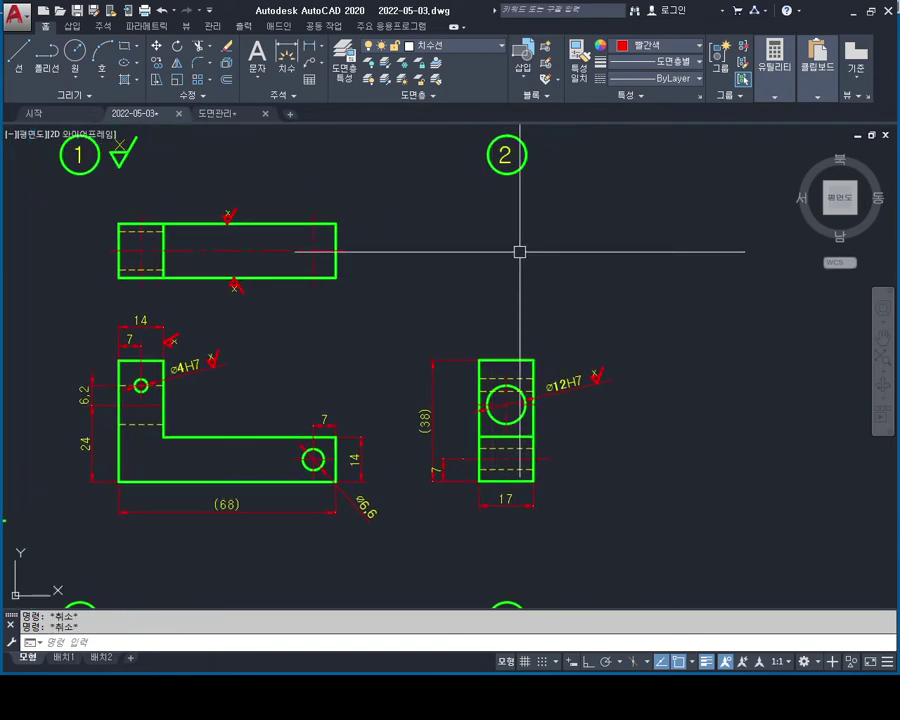
type("TOL")
key("Return")
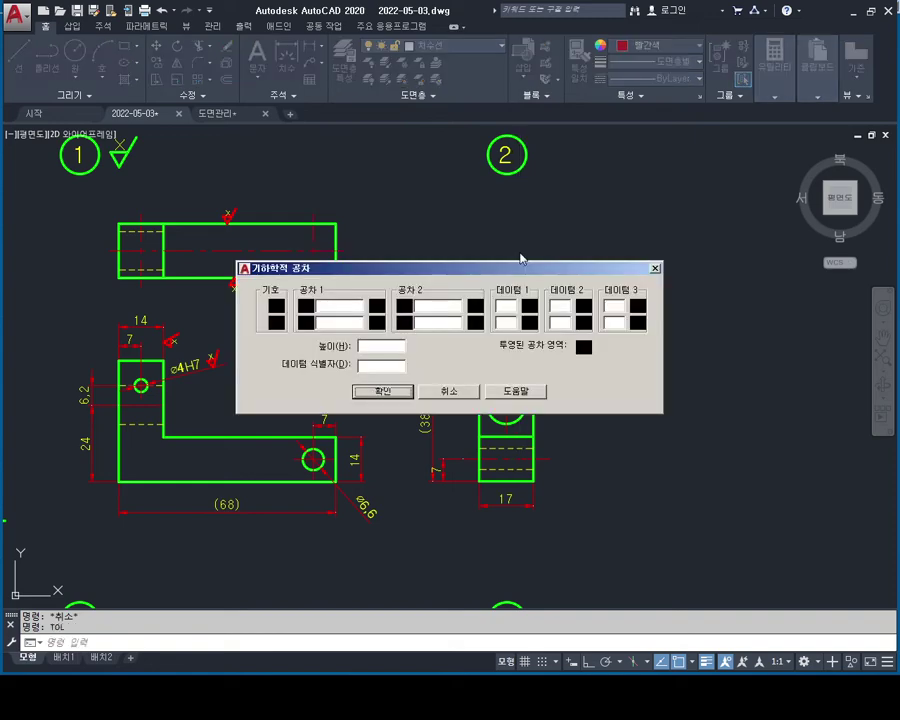
left_click(277, 308)
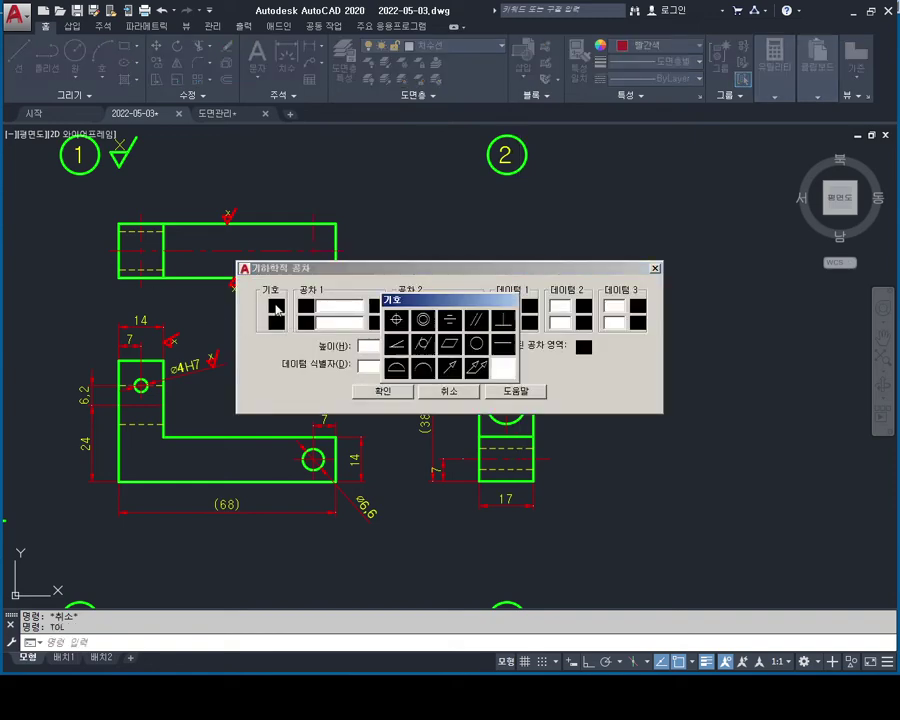
left_click(502, 320)
type("A")
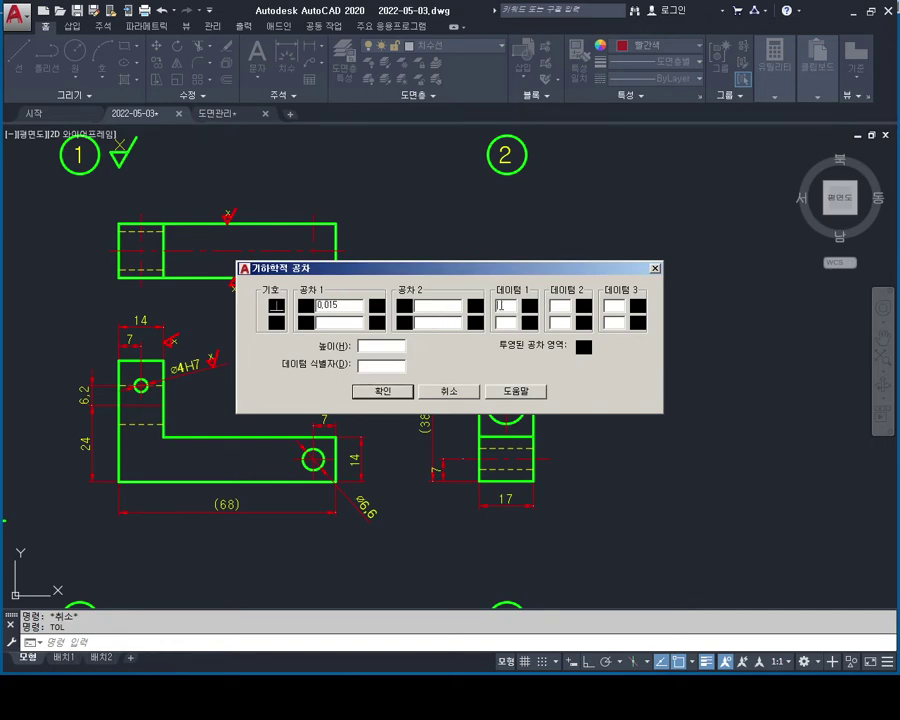
left_click(405, 386)
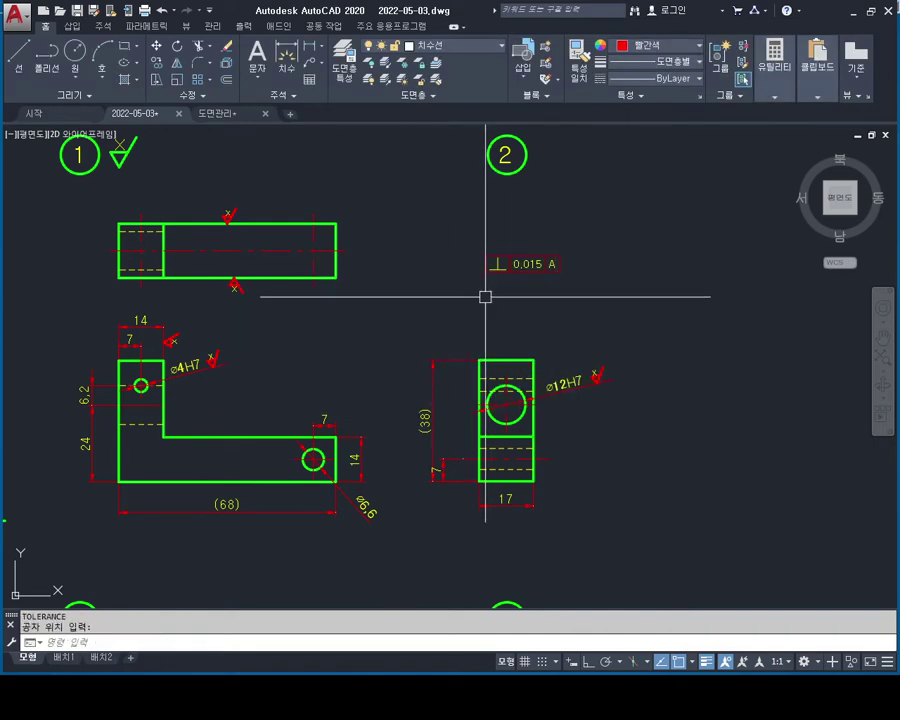
Finish placing the ⊥ 0.015 A frame above the side view.
key("Escape")
key("Escape")
scroll(540, 262, "up", 3)
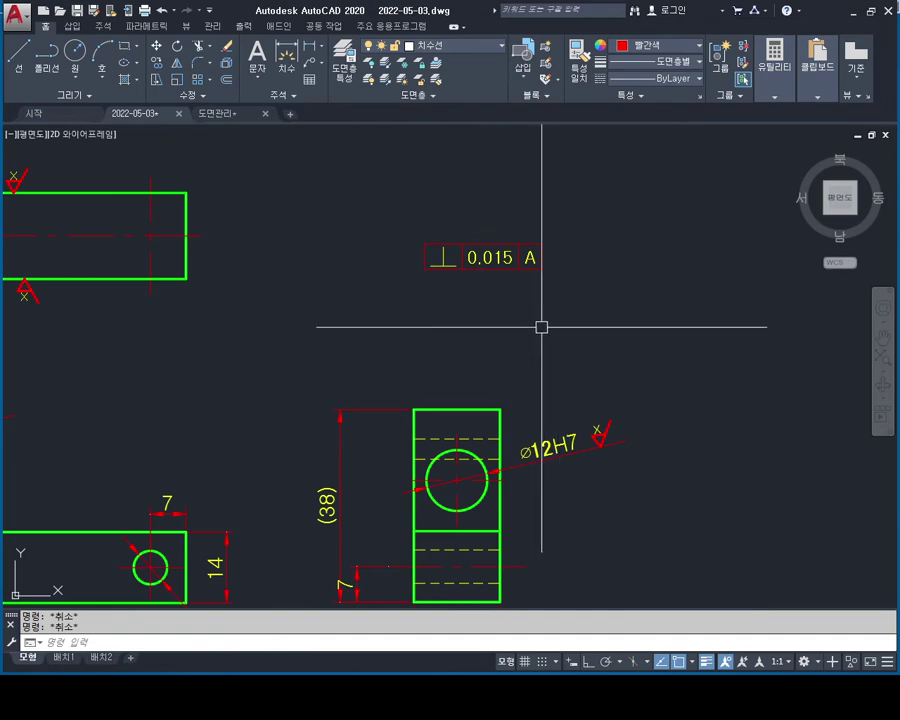
middle_click_drag(506, 346, 550, 342)
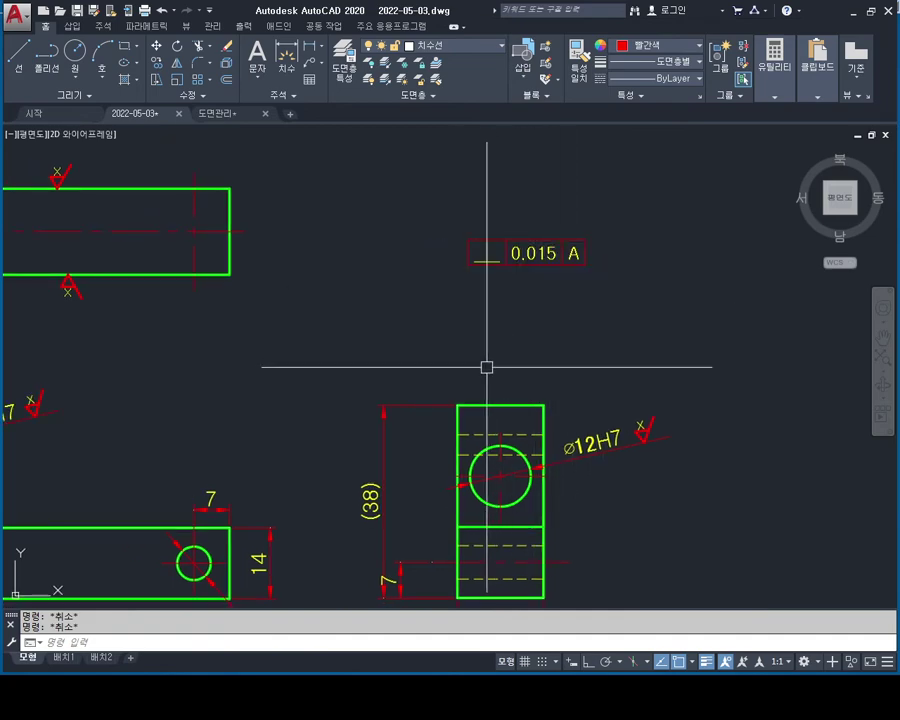
middle_click_drag(487, 367, 550, 320)
scroll(550, 316, "down", 2)
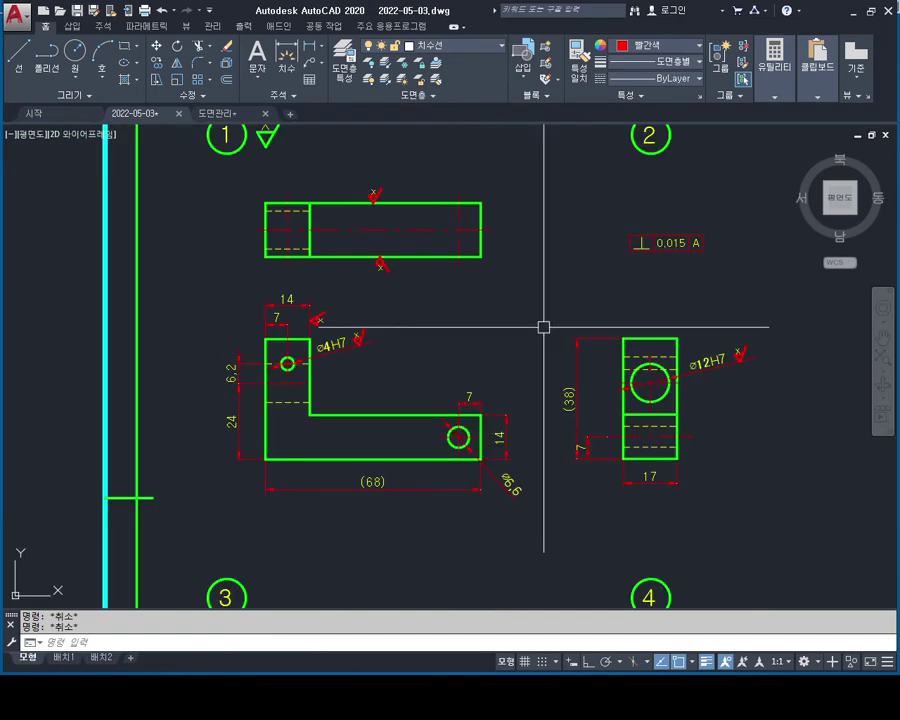
scroll(645, 287, "up", 2)
Select the ⊥ 0.015 A tolerance frame for copying with CO.
scroll(562, 320, "up", 1)
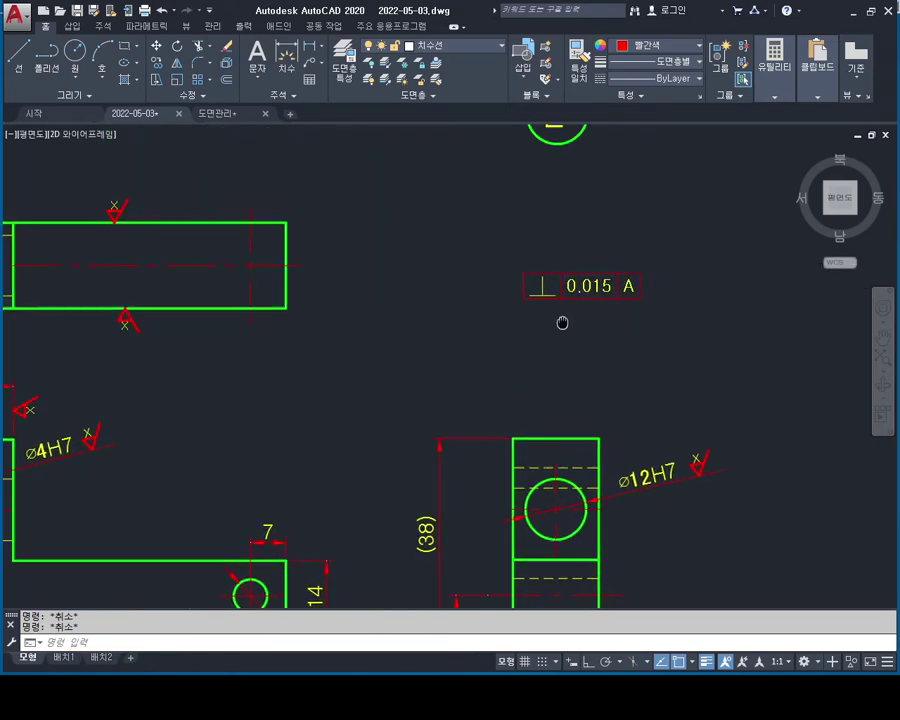
scroll(612, 290, "up", 2)
scroll(583, 305, "down", 2)
mouse_move(476, 348)
middle_mouse_down()
mouse_move(551, 297)
mouse_move(510, 226)
middle_mouse_up()
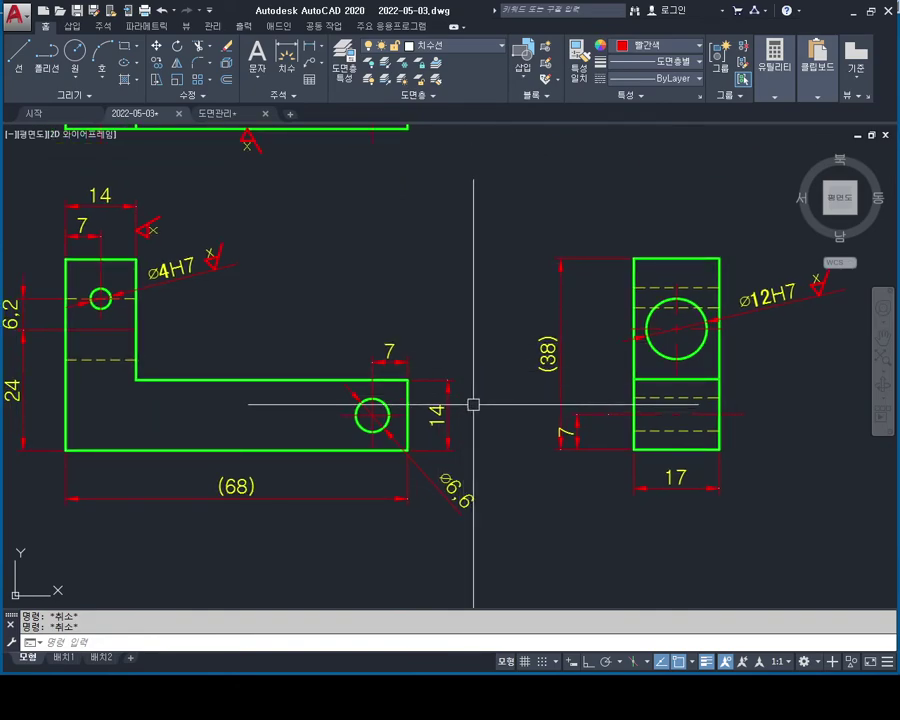
middle_click_drag(473, 404, 442, 446)
mouse_move(486, 305)
middle_mouse_down()
mouse_move(416, 336)
mouse_move(440, 366)
middle_mouse_up()
type("c")
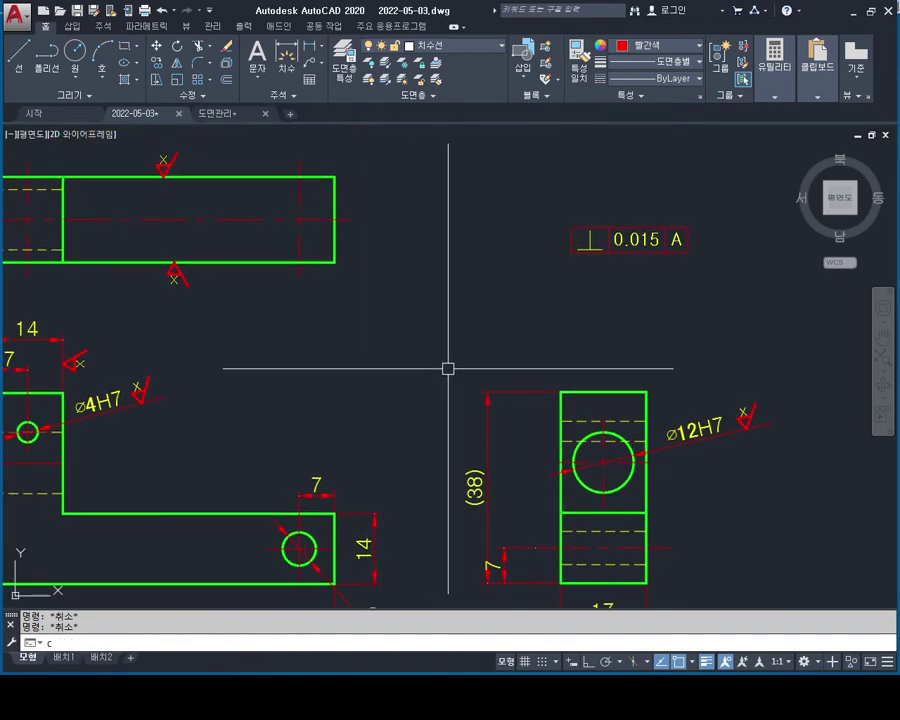
type("o")
key("Return")
left_click(715, 215)
left_click(568, 298)
key("Return")
Place frame copies above the front view and right of the 17 dimension.
mouse_move(305, 378)
middle_mouse_down()
mouse_move(541, 285)
mouse_move(201, 302)
middle_mouse_up()
left_click(372, 258)
middle_click_drag(713, 381, 577, 381)
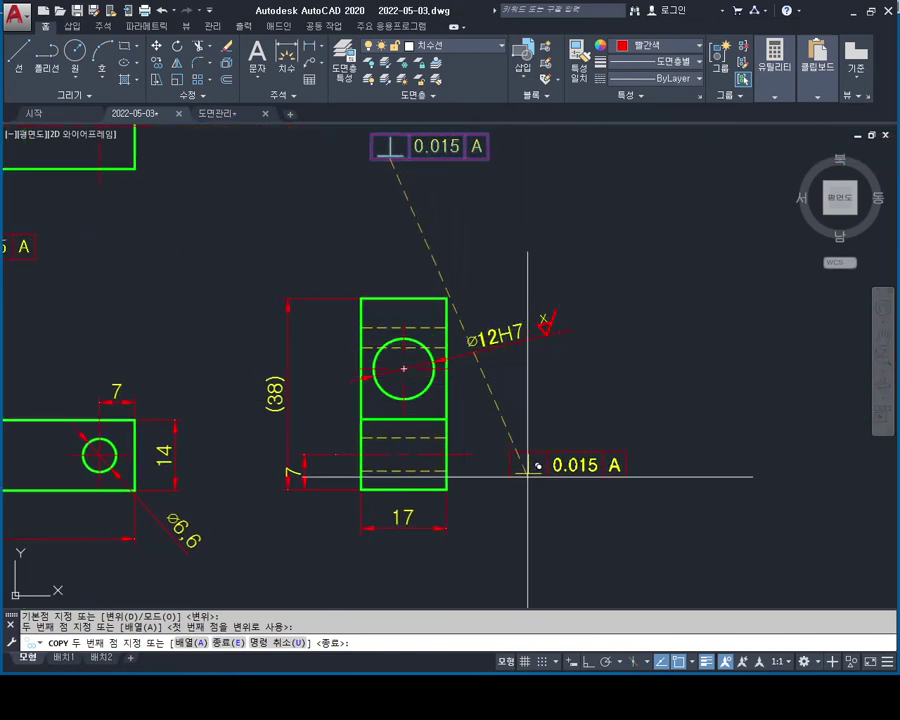
left_click(537, 540)
key("Escape")
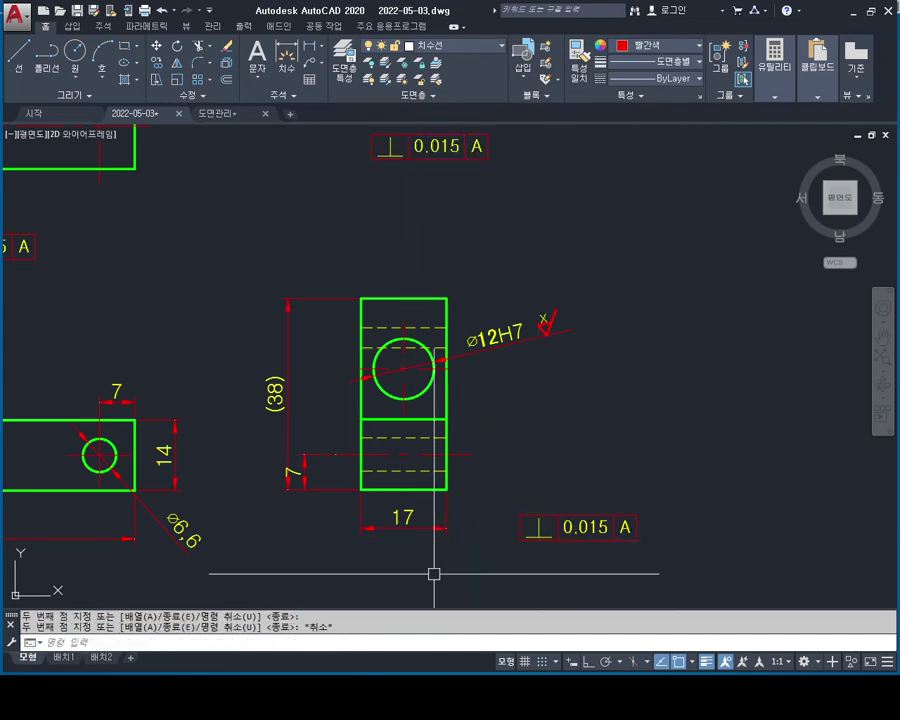
Move the frame copy beside the 17 dimension slightly lower.
left_click(442, 528)
left_click(446, 527)
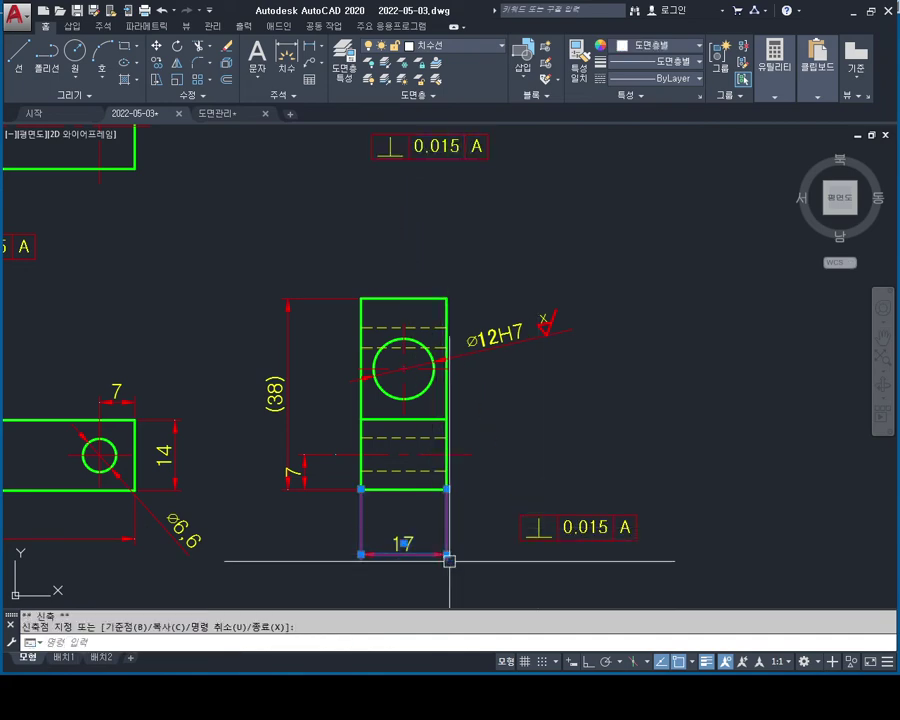
key("Escape")
key("Escape")
middle_click_drag(552, 490, 570, 463)
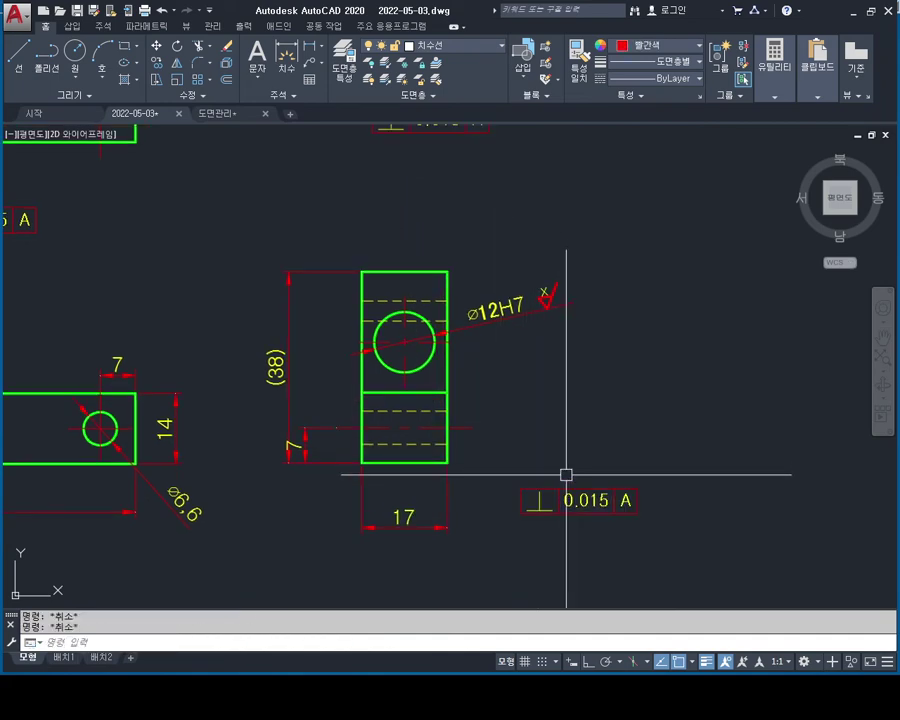
left_click(595, 432)
left_click(532, 538)
key("Return")
left_click(532, 506)
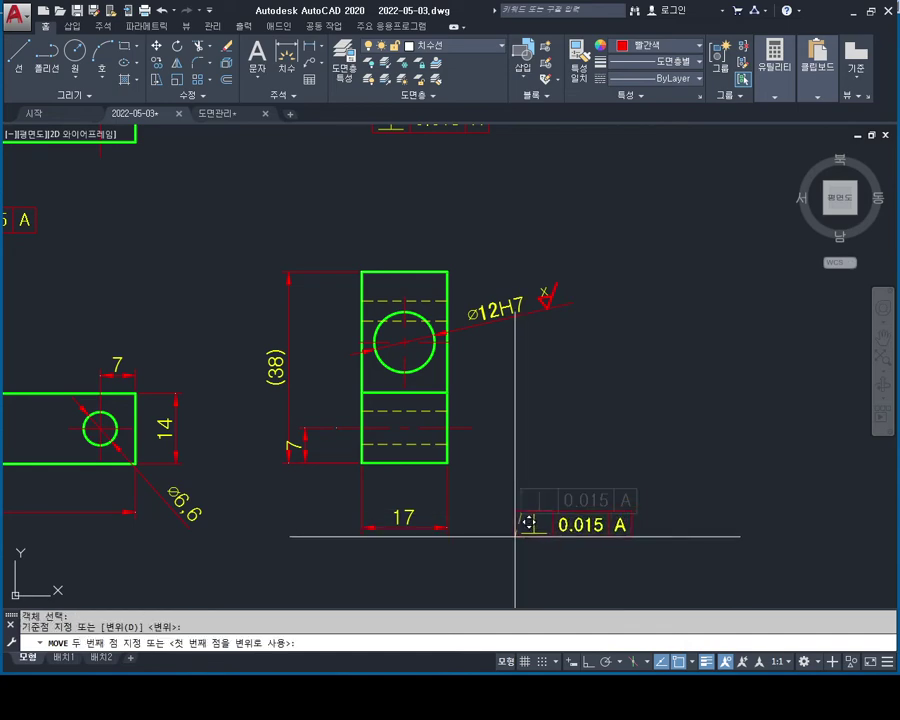
left_click(524, 521)
key("Escape")
key("Escape")
type("TOL")
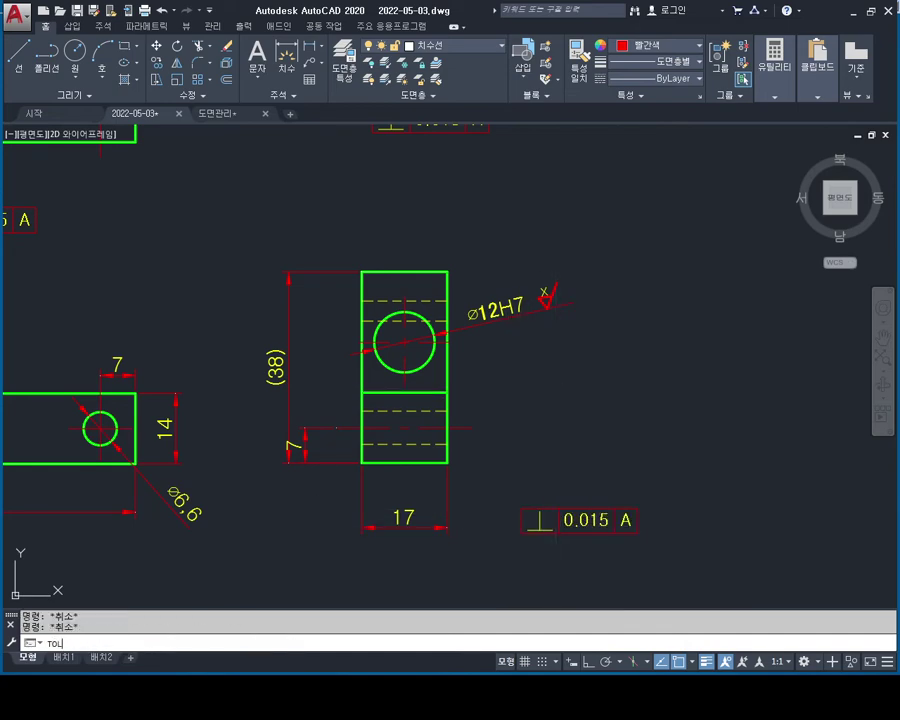
Create a new ⊥ 0.015 A perpendicularity frame and place it above the side view.
key("Return")
left_click(276, 307)
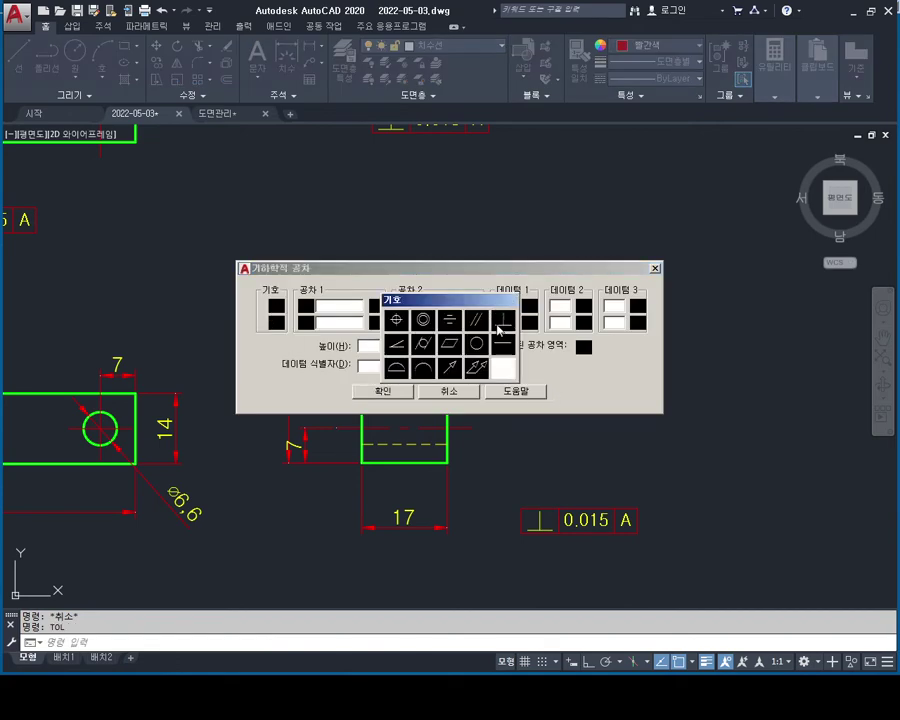
left_click(501, 322)
type("0.015")
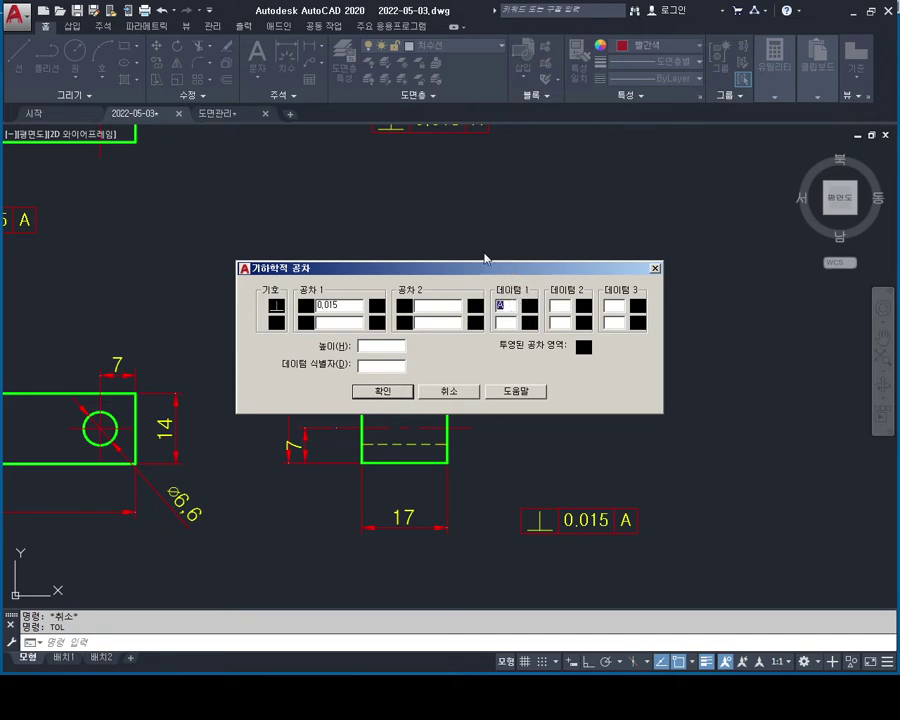
left_click_drag(484, 268, 364, 189)
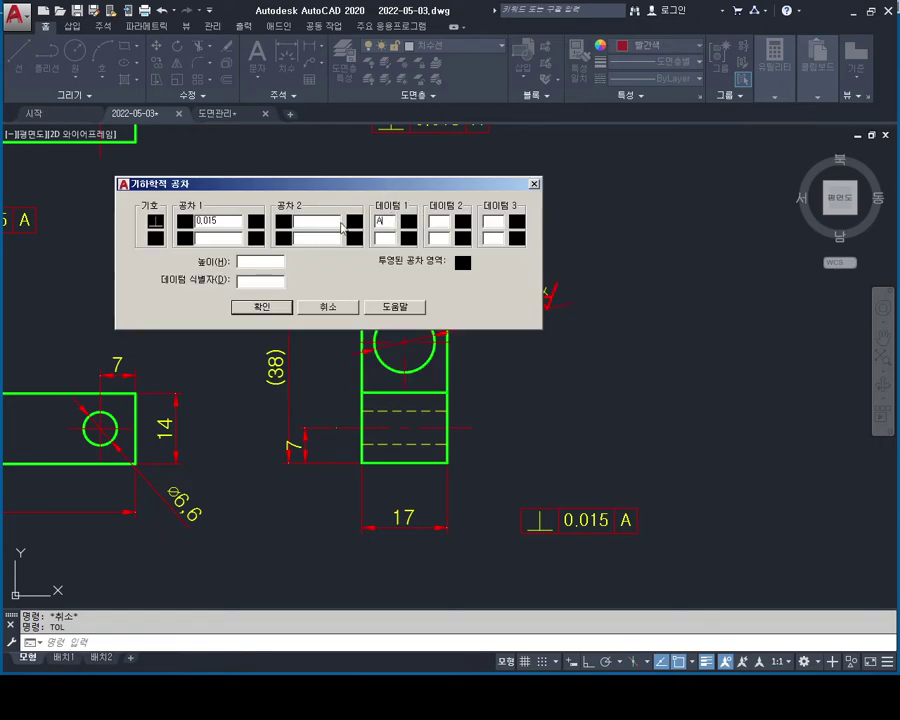
left_click(259, 308)
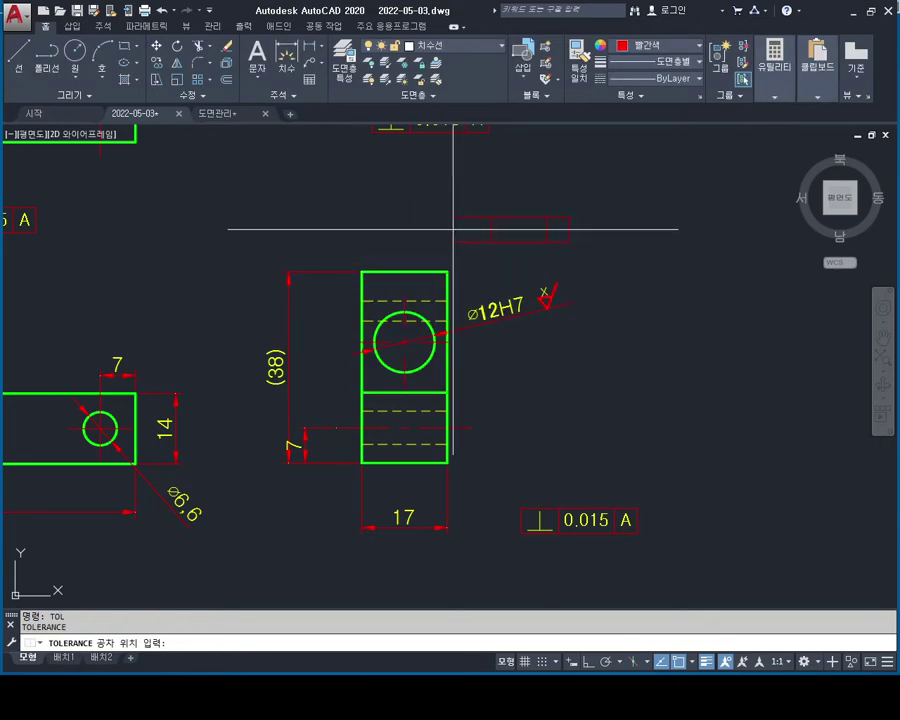
left_click(346, 206)
mouse_move(474, 200)
middle_mouse_down()
mouse_move(474, 250)
mouse_move(490, 305)
mouse_move(550, 323)
middle_mouse_up()
key("Escape")
key("Escape")
scroll(488, 260, "down", 2)
Delete the duplicate tolerance frame above the side view and review the remaining frames.
middle_click_drag(492, 346, 508, 354)
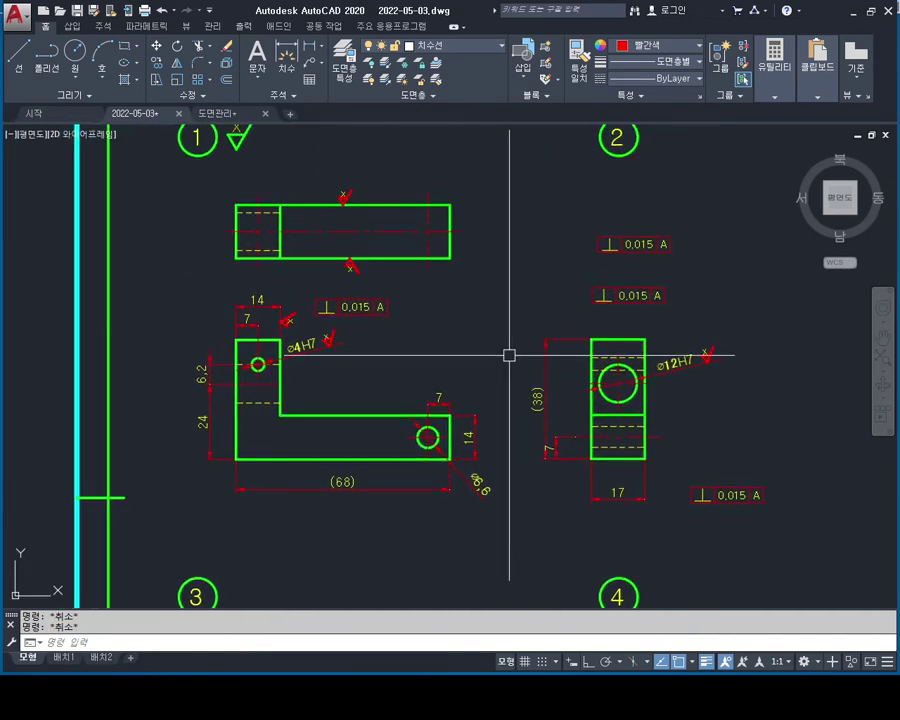
scroll(519, 348, "up", 2)
scroll(521, 336, "down", 2)
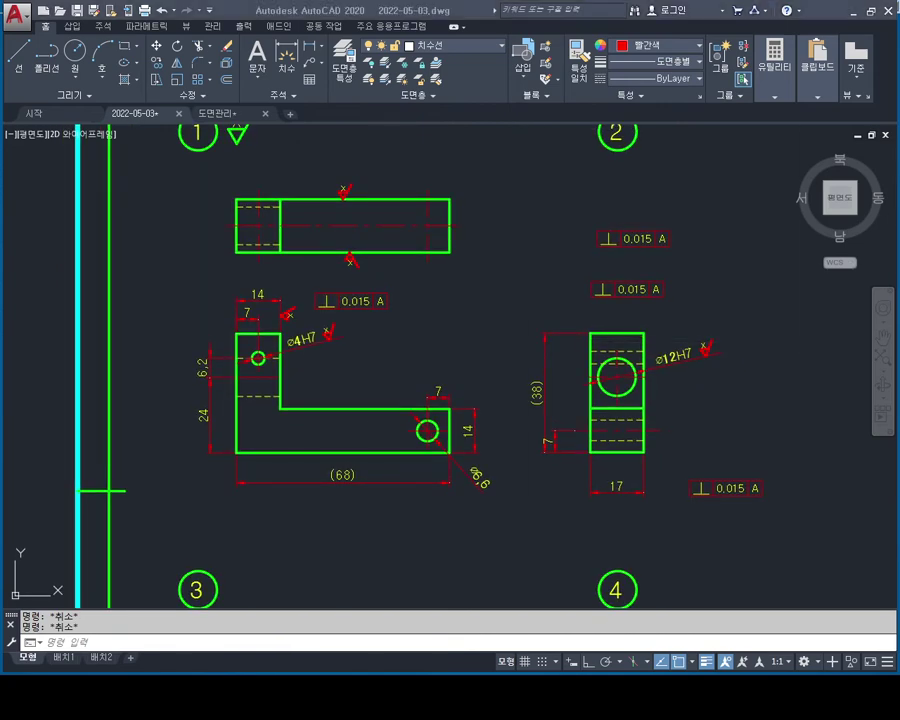
left_click(700, 274)
left_click(598, 306)
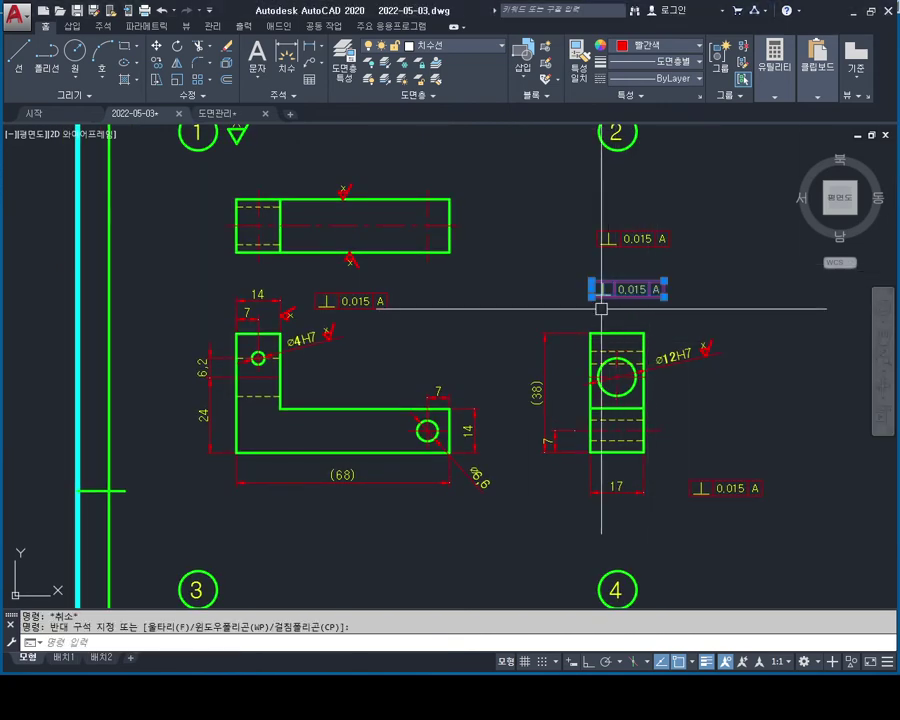
key("Delete")
scroll(324, 400, "up", 2)
left_click(446, 224)
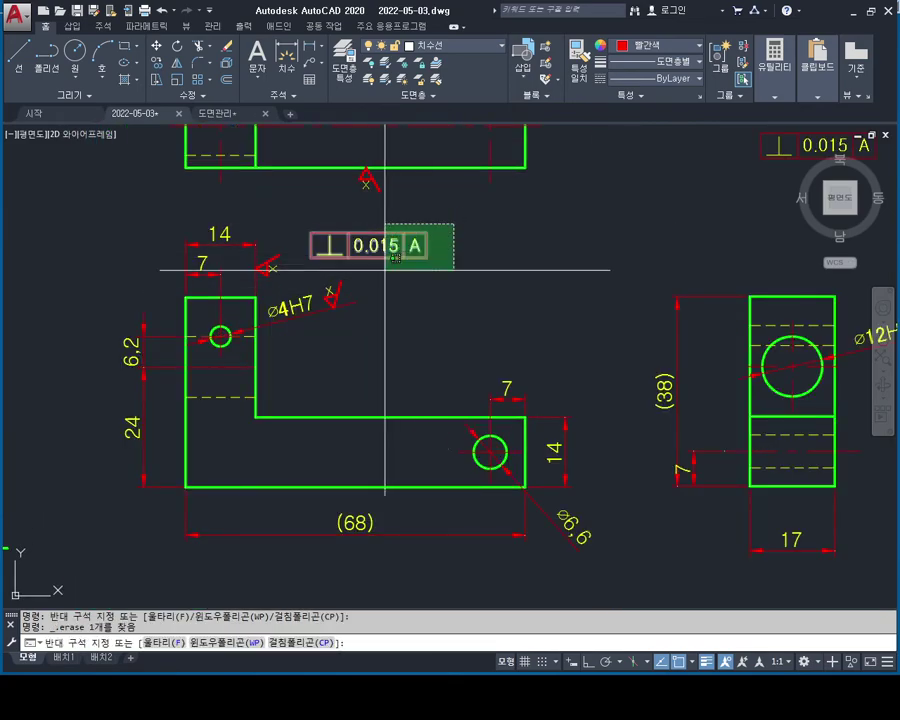
left_click(326, 266)
middle_click_drag(491, 314, 161, 224)
left_click(600, 444)
mouse_move(316, 237)
middle_mouse_down()
mouse_move(406, 331)
mouse_move(426, 368)
middle_mouse_up()
key("Escape")
key("Escape")
type("c")
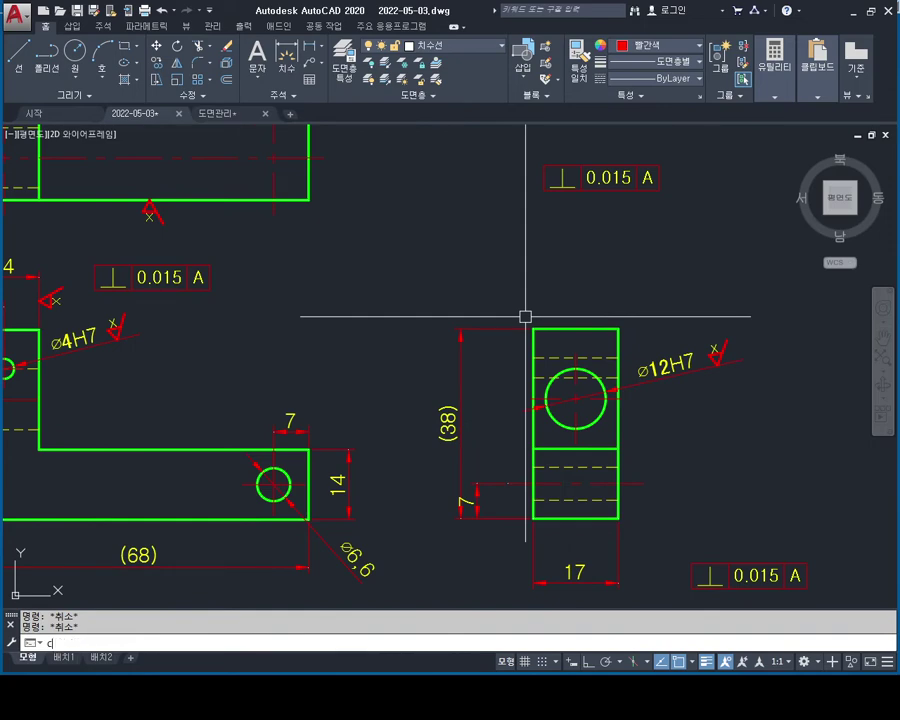
Copy the top ⊥ 0.015 A frame to sit above the left part's right arm.
type("o")
key("Return")
left_click(675, 157)
left_click(506, 217)
key("Return")
left_click(545, 190)
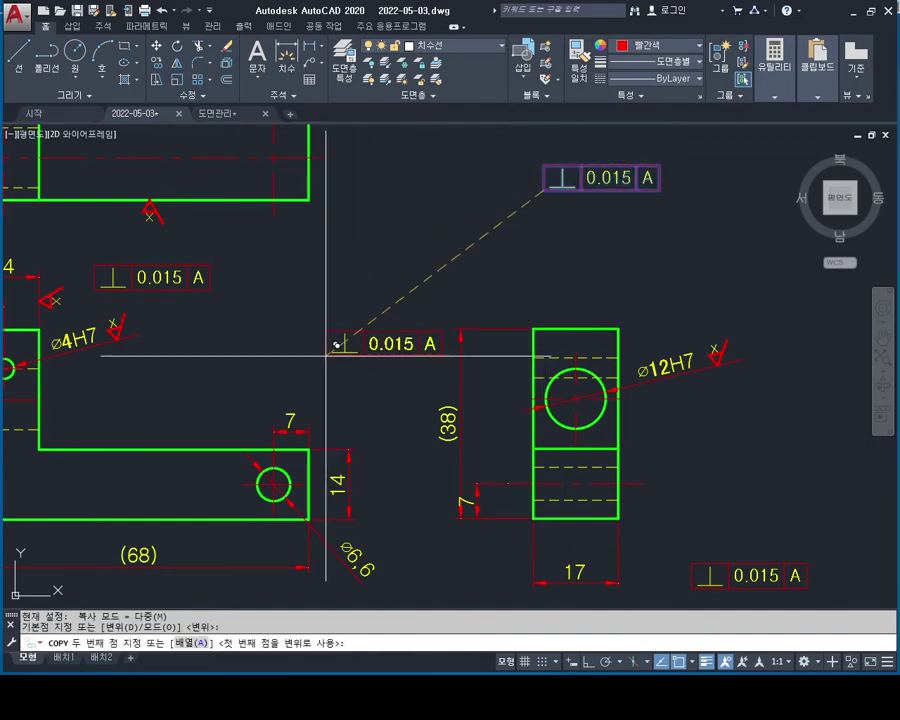
left_click(202, 366)
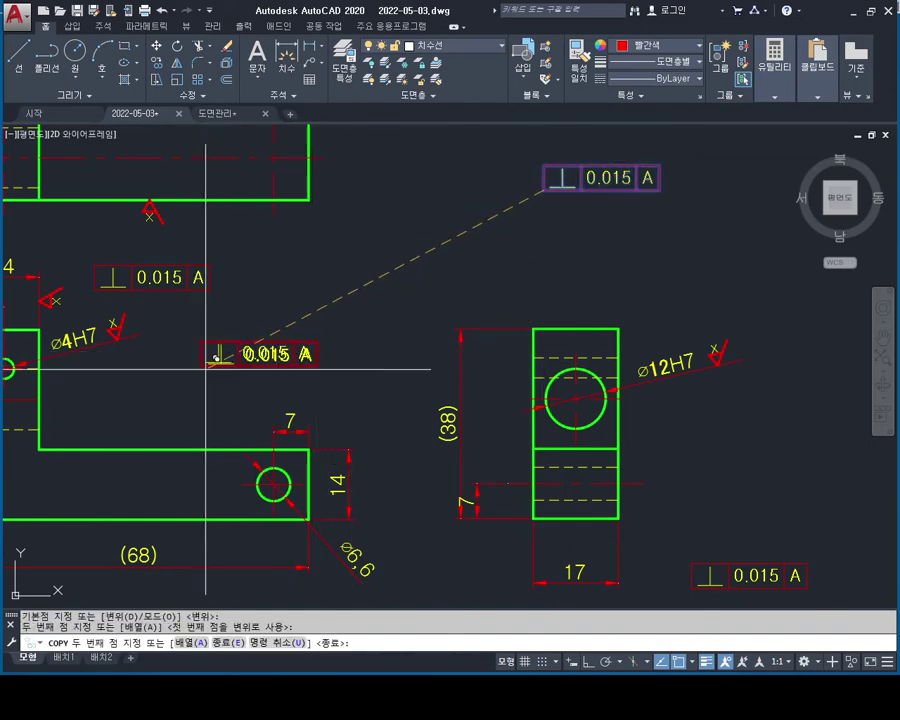
key("Escape")
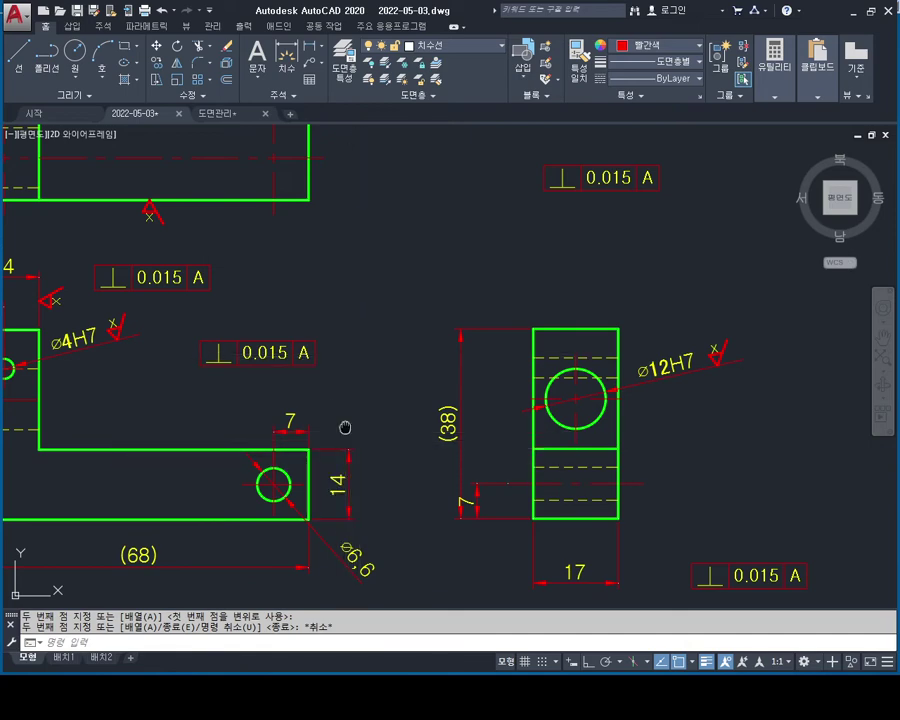
middle_click_drag(345, 427, 405, 379)
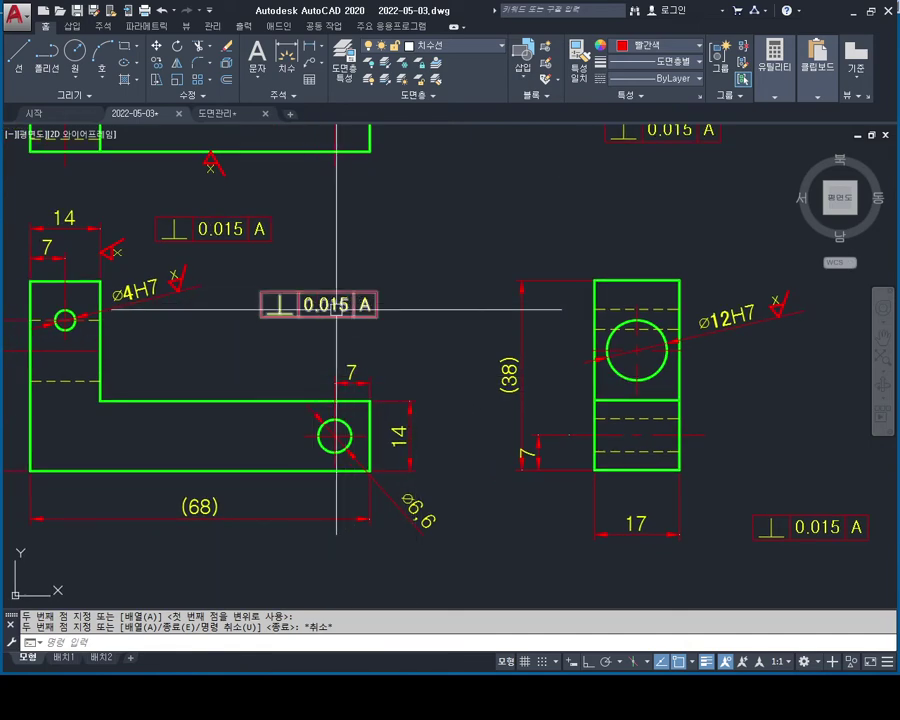
Select the bottom edges of the left and right parts, then clear the selection.
scroll(364, 270, "down", 2)
middle_click_drag(444, 372, 428, 262)
scroll(311, 353, "up", 2)
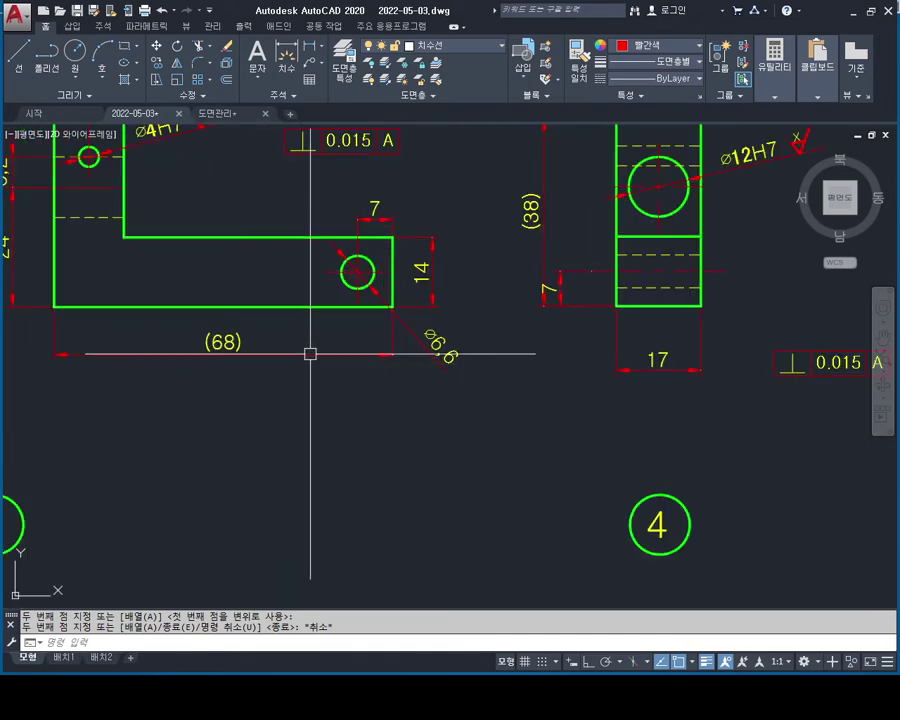
middle_click_drag(311, 353, 301, 381)
left_click(304, 388)
left_click(284, 338)
left_click(708, 384)
left_click(684, 369)
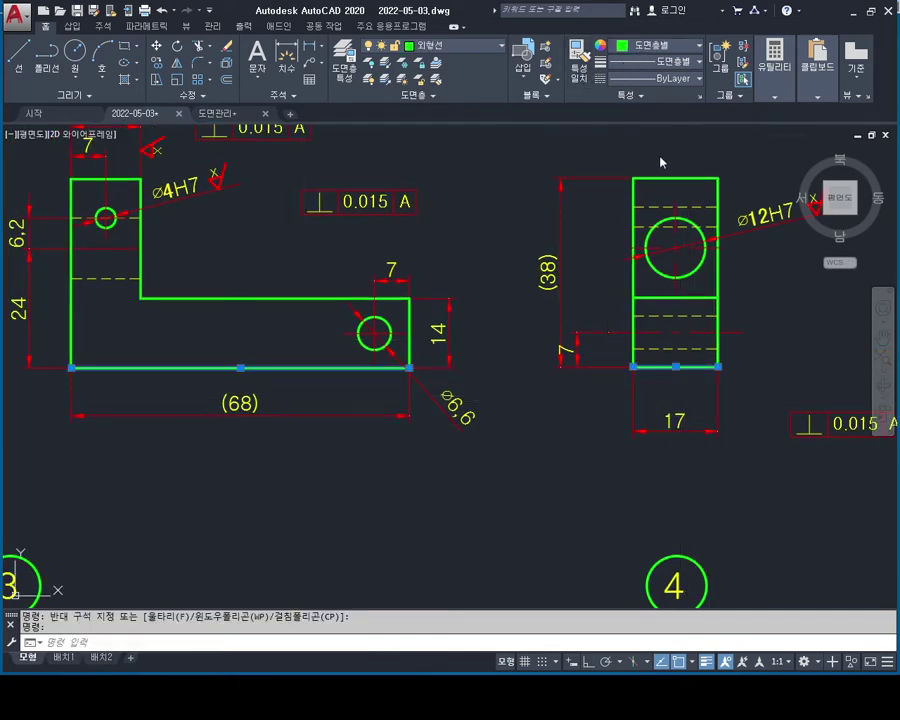
key("Escape")
key("Escape")
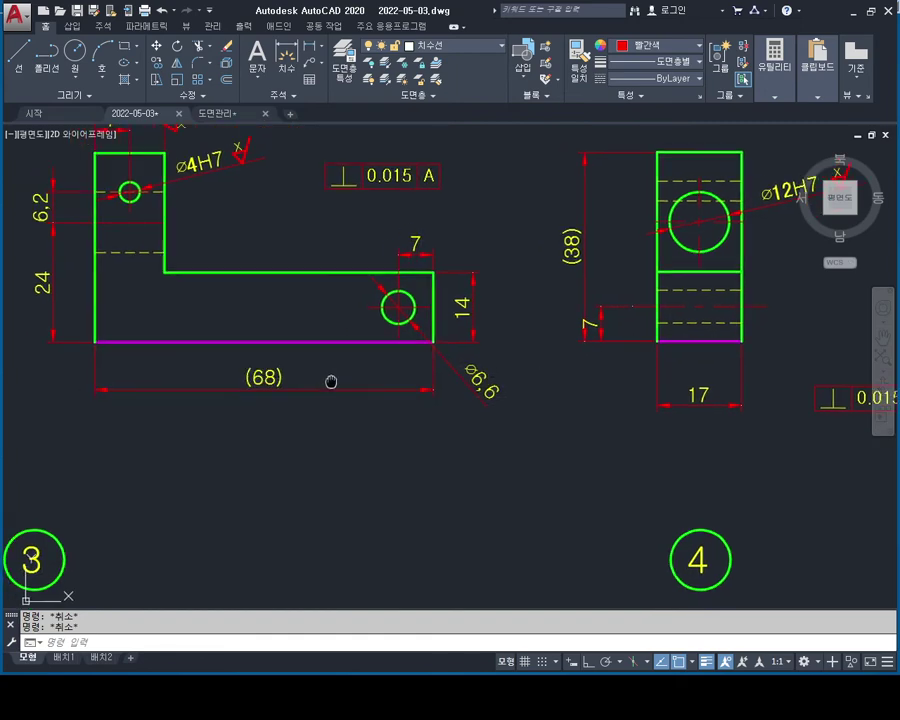
Draw a vertical leader with Ortho on, starting just below the (68) dimension.
scroll(398, 406, "up", 2)
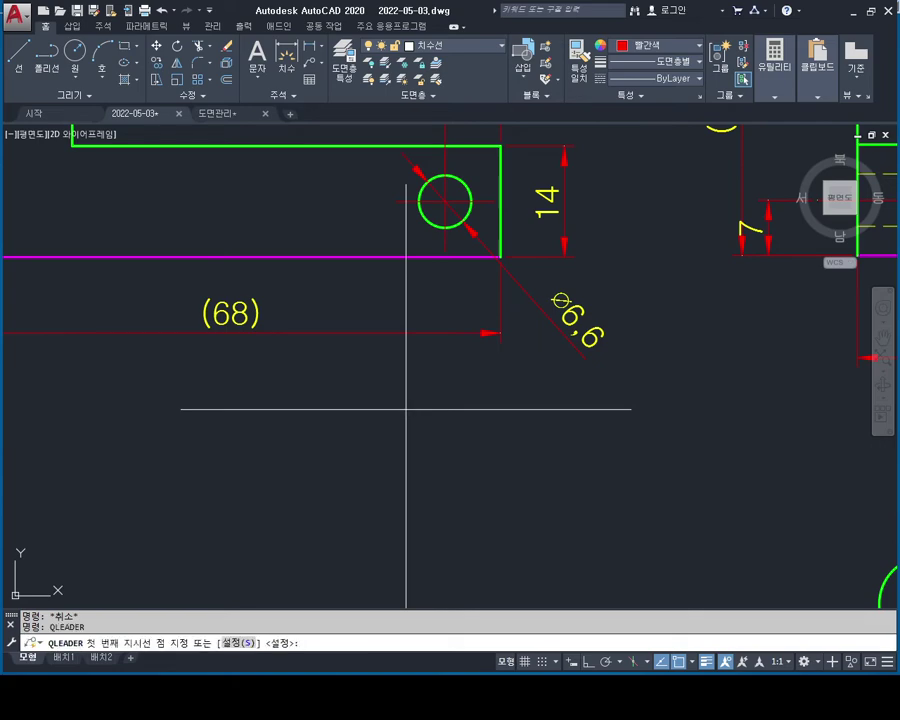
left_click(412, 367)
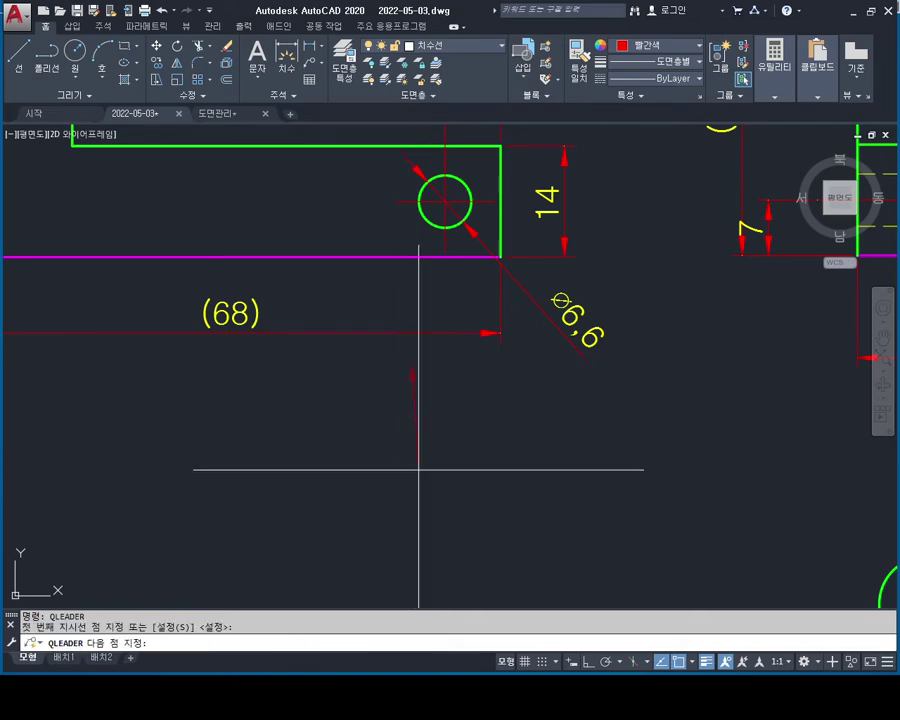
key("F8")
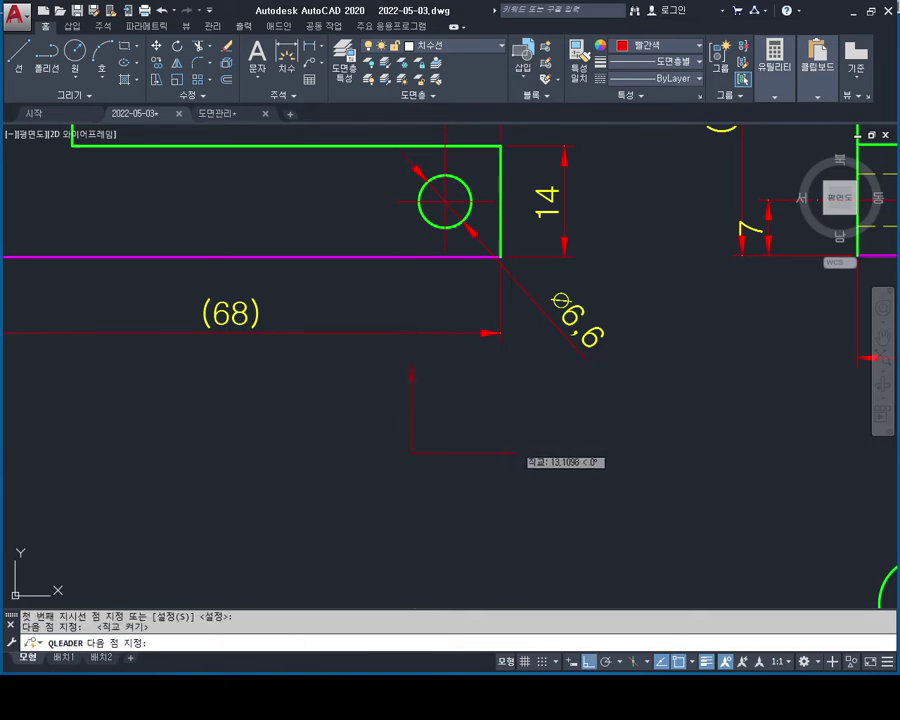
key("Escape")
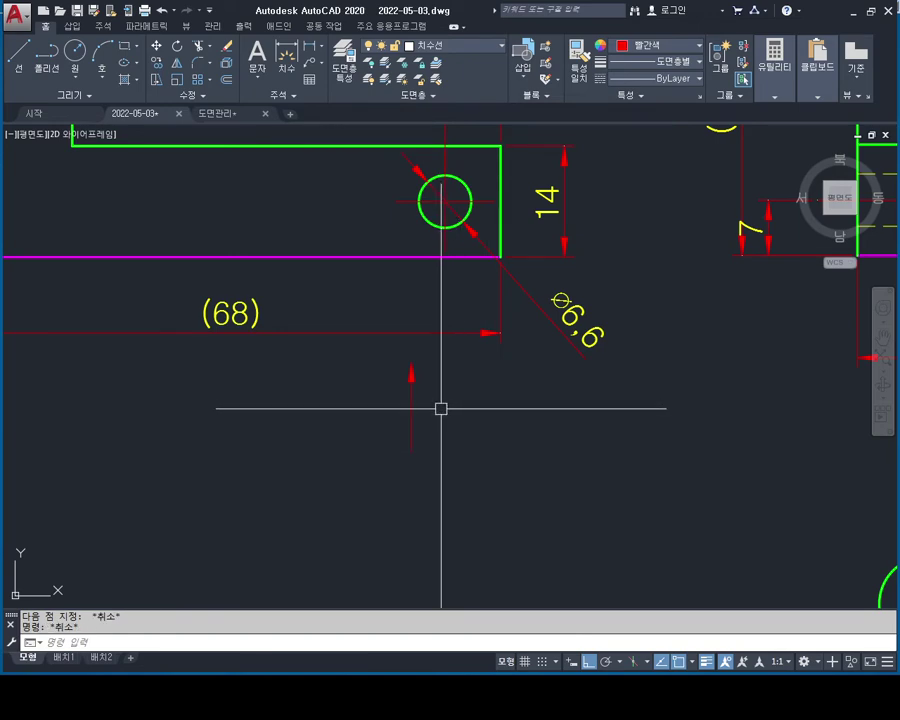
Change the leader's arrowhead to Datum triangle filled in Quick Properties.
left_click(436, 369)
left_click(378, 481)
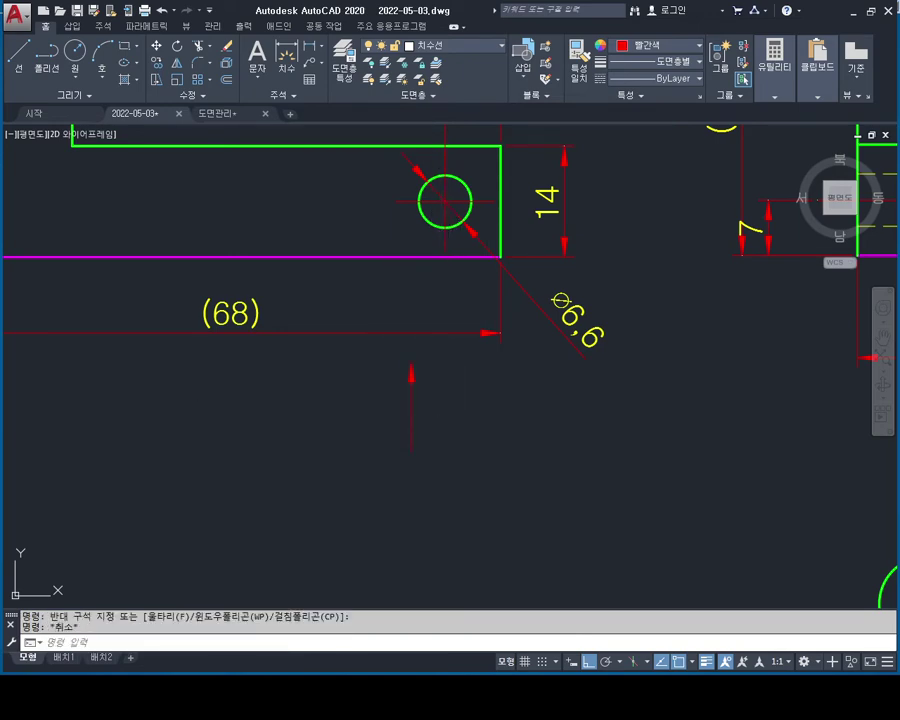
left_click(582, 342)
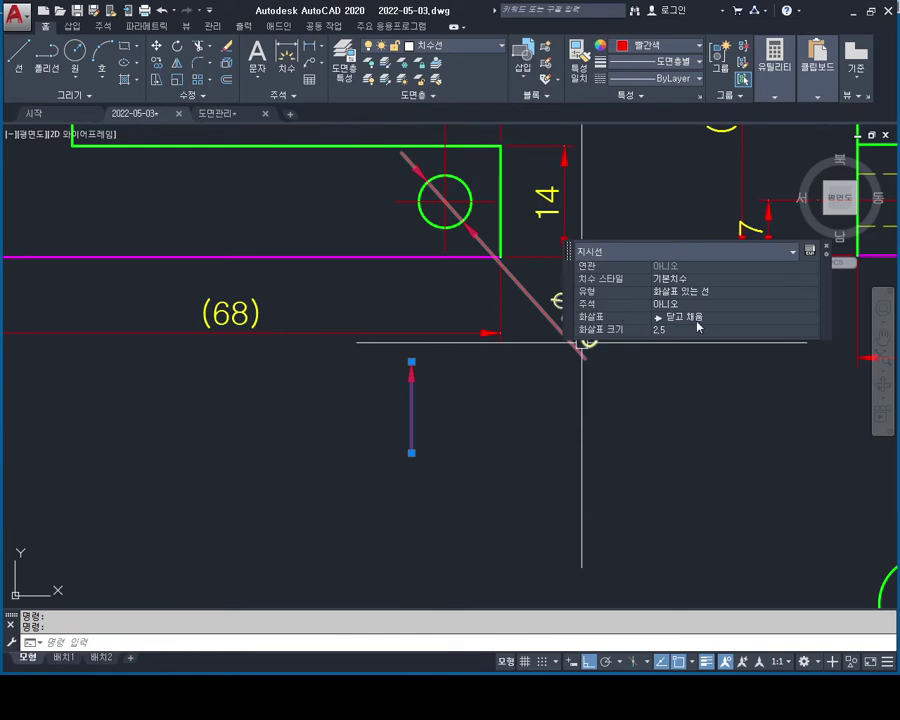
left_click(700, 318)
scroll(718, 386, "down", 4)
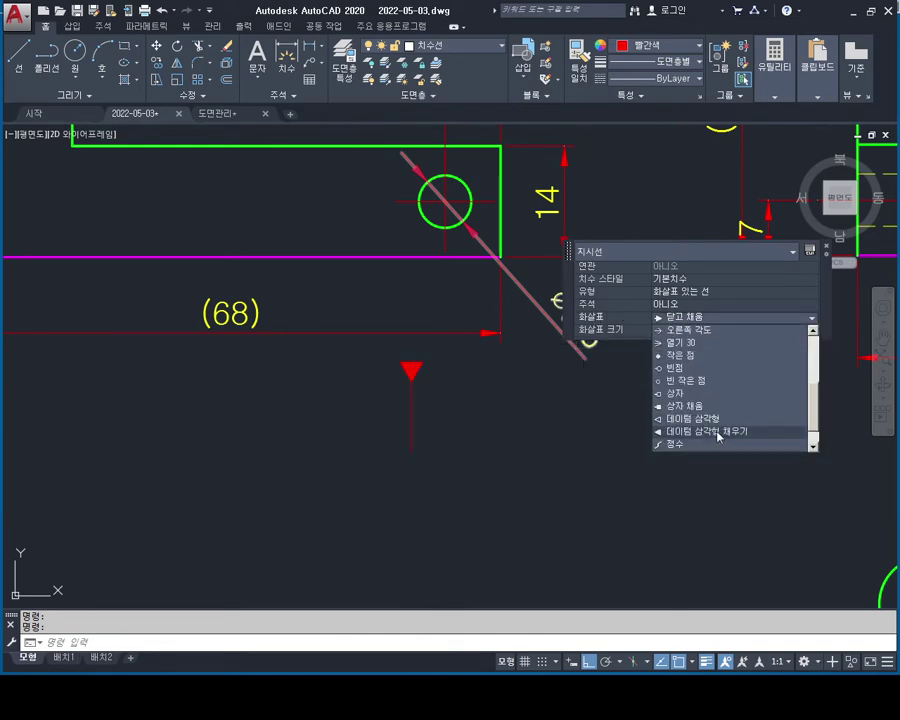
scroll(718, 436, "down", 1)
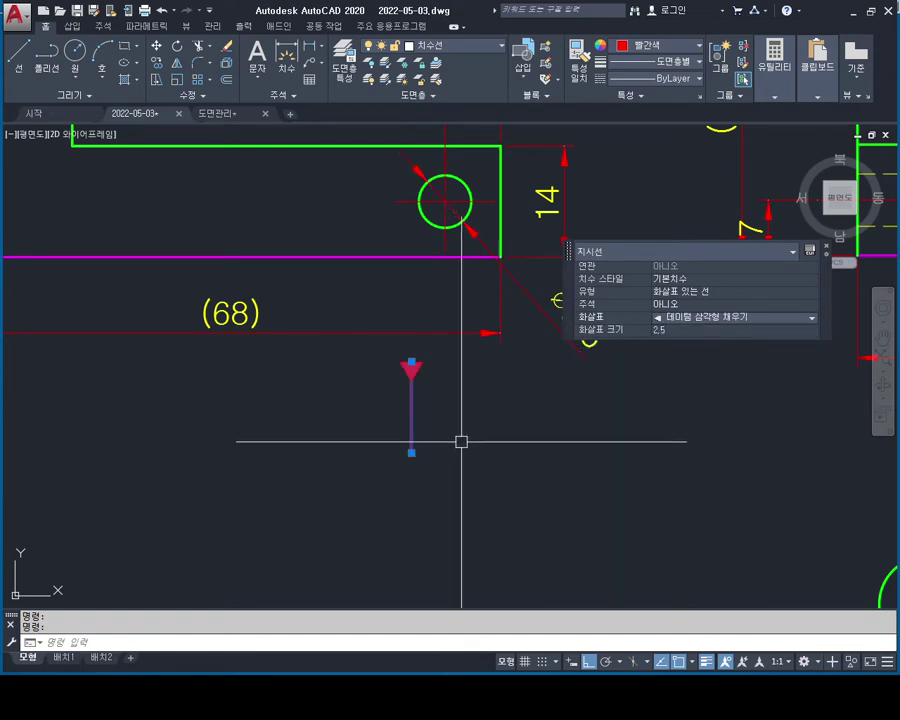
key("Escape")
key("Escape")
scroll(450, 436, "up", 2)
Shorten the datum leader by grip-stretching its bottom end upward.
left_click(390, 416)
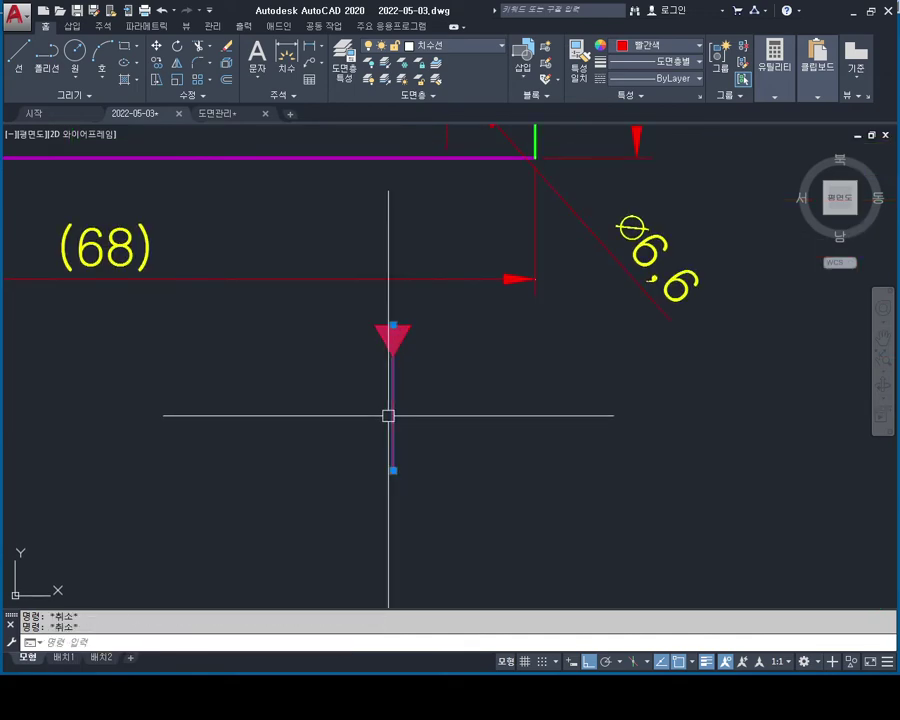
left_click(393, 469)
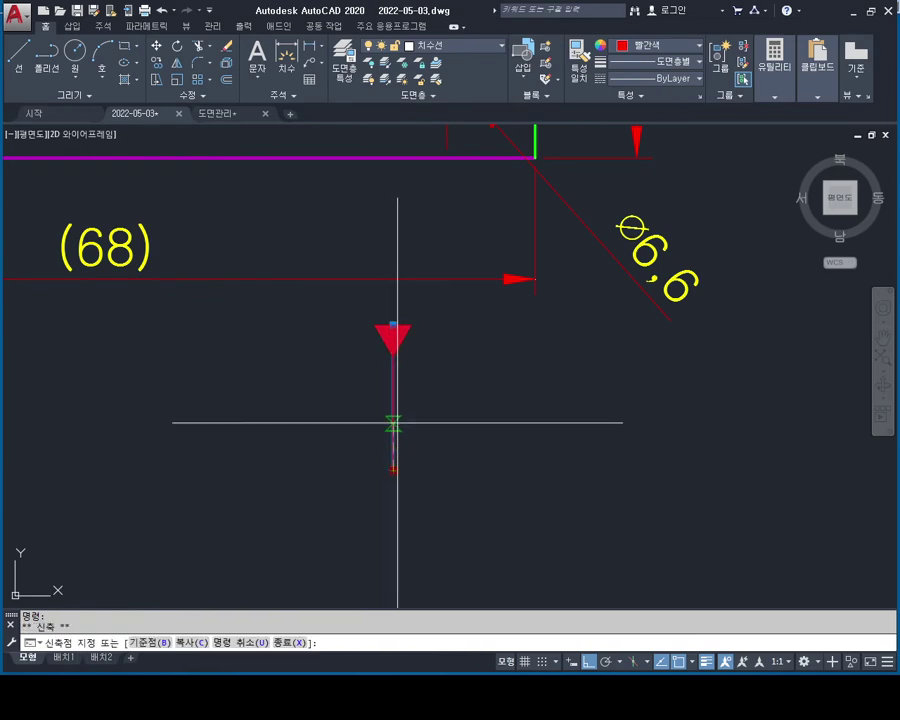
left_click(393, 418)
key("Escape")
middle_click_drag(474, 410, 444, 428)
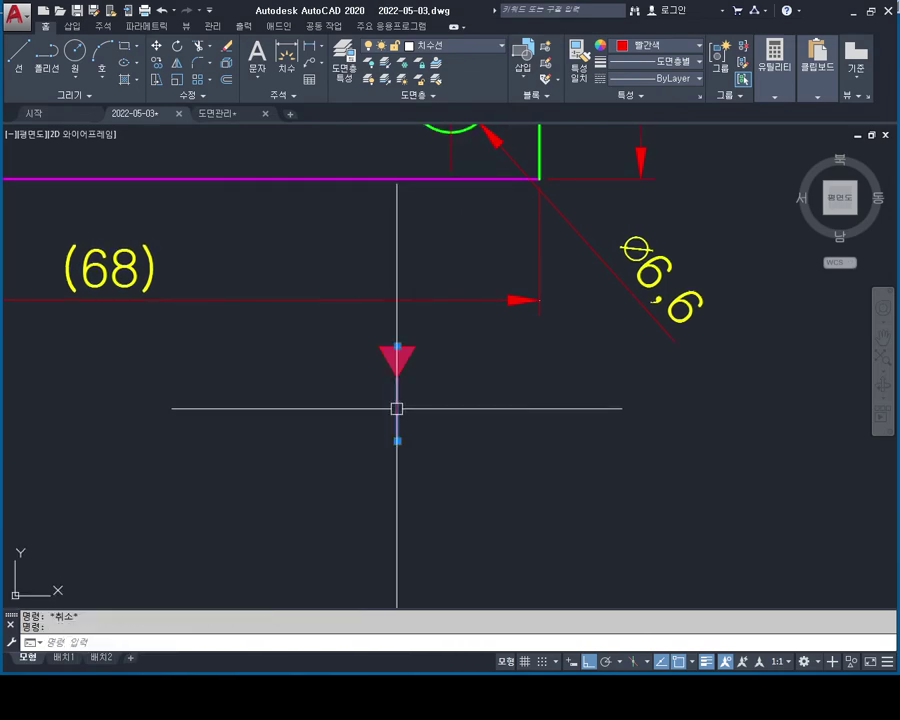
left_click(397, 440)
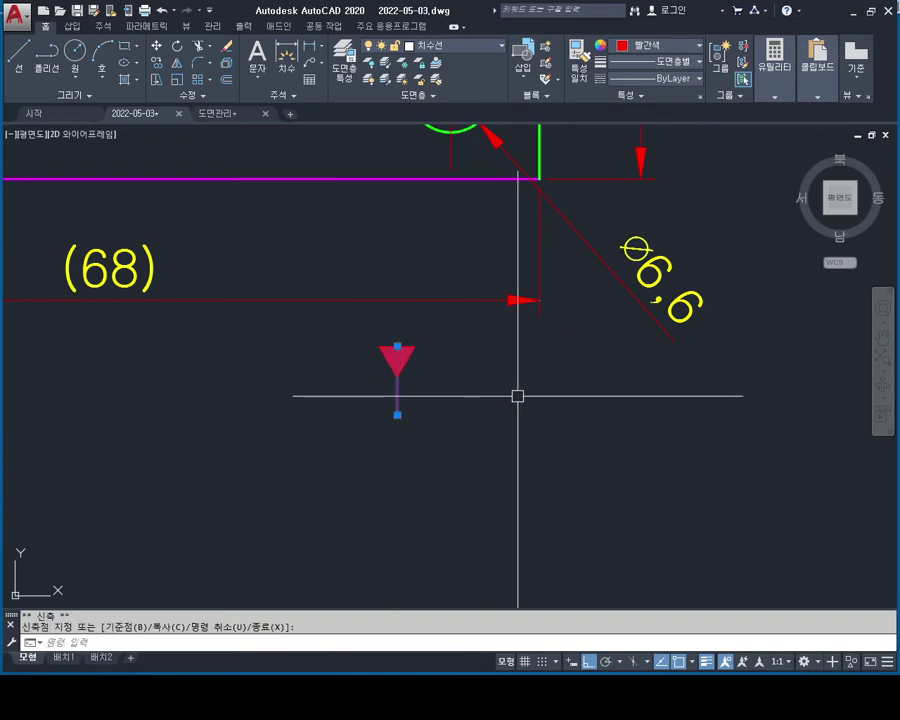
key("Escape")
key("Escape")
scroll(500, 420, "down", 3)
middle_click_drag(498, 400, 452, 418)
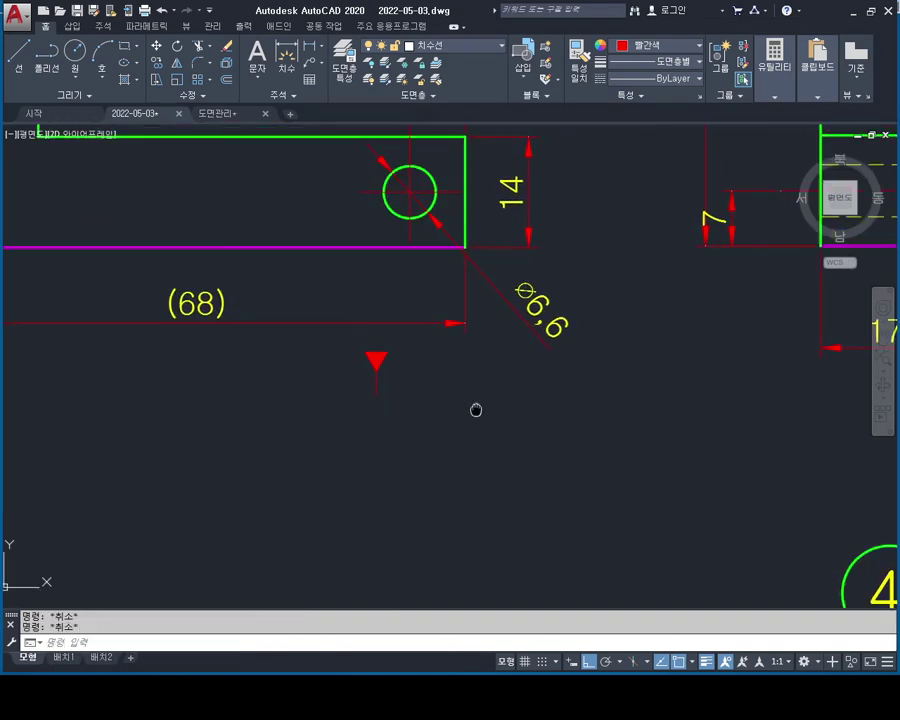
middle_click_drag(506, 427, 486, 410)
type("TOL")
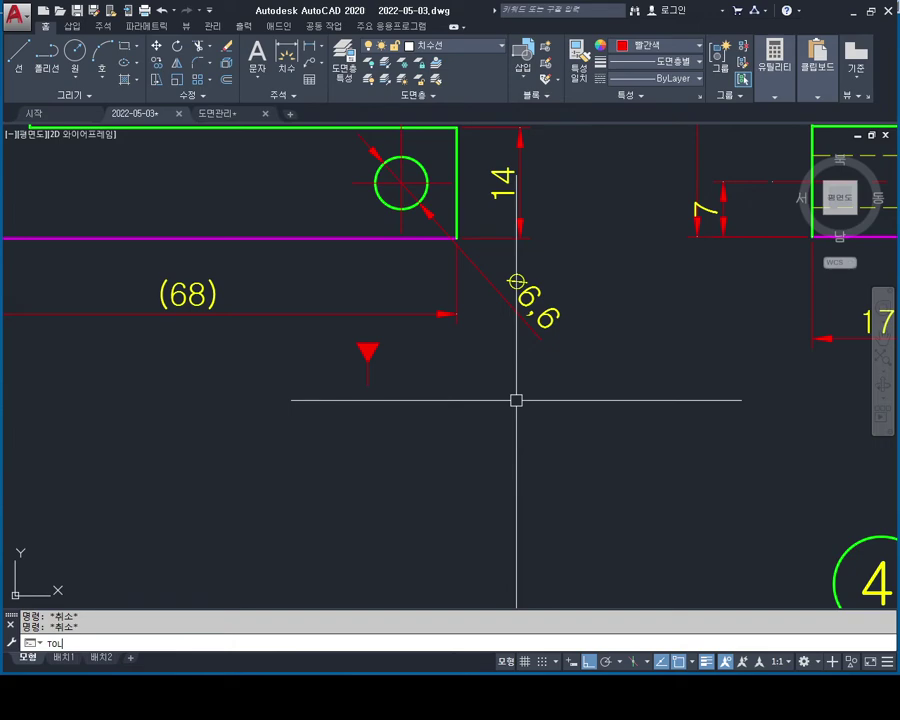
Create a tolerance frame with datum identifier A beneath the datum triangle.
key("Return")
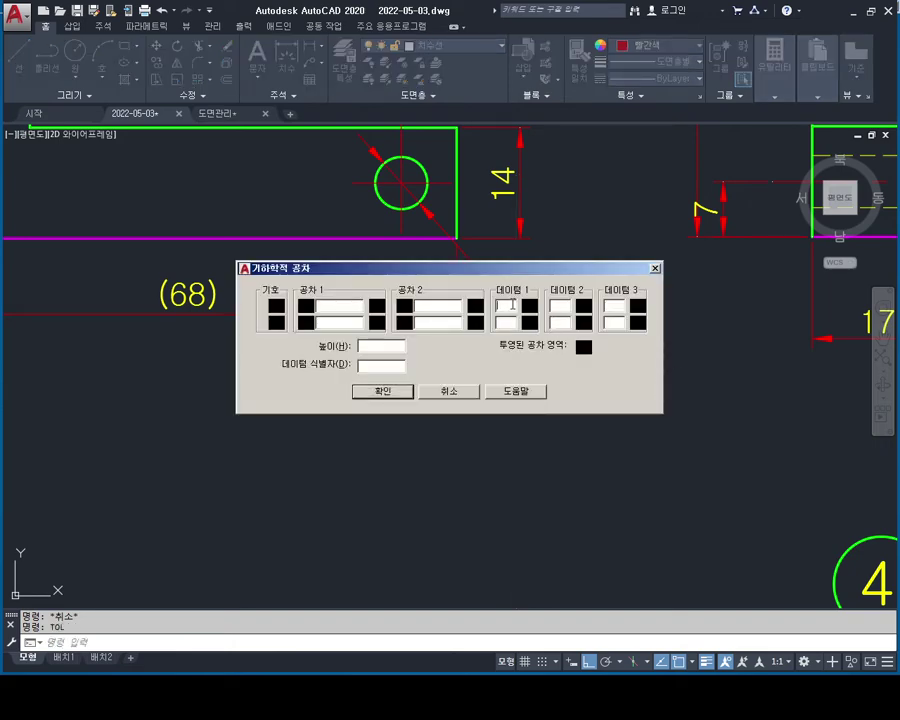
type("A")
left_click(381, 393)
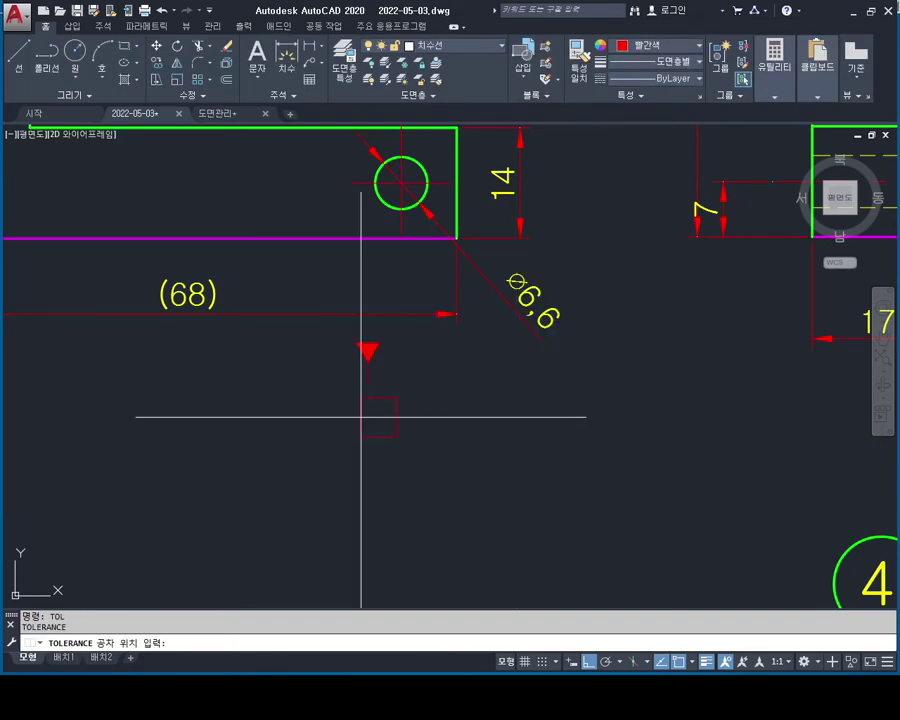
key("Escape")
scroll(368, 386, "up", 2)
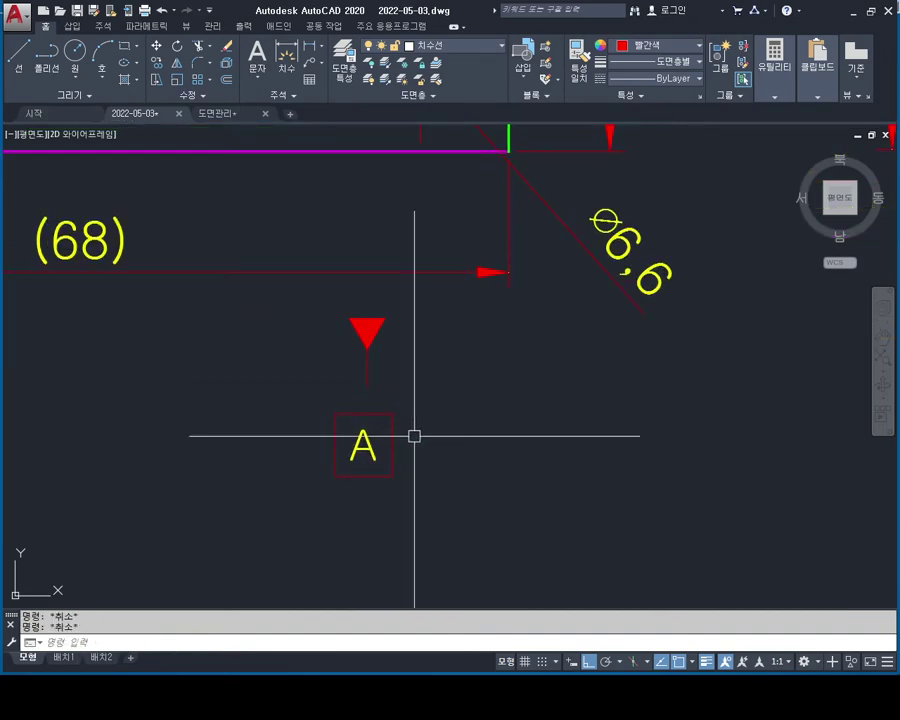
Start moving the A datum frame, then cancel the move.
type("m")
key("Return")
left_click(446, 450)
left_click(305, 482)
key("Return")
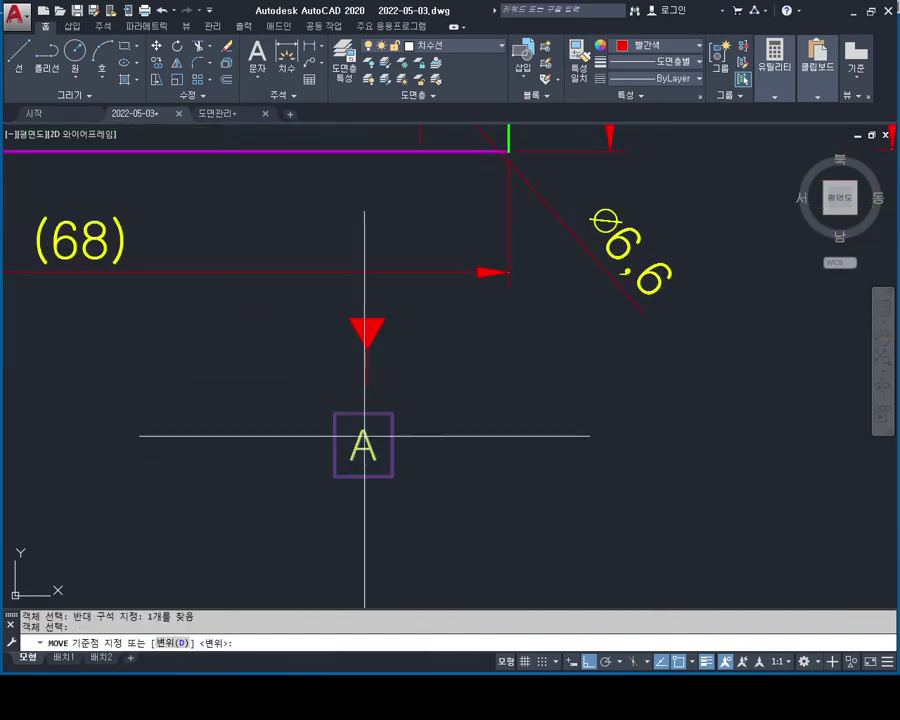
left_click(364, 416)
key("Escape")
key("Escape")
scroll(530, 407, "down", 2)
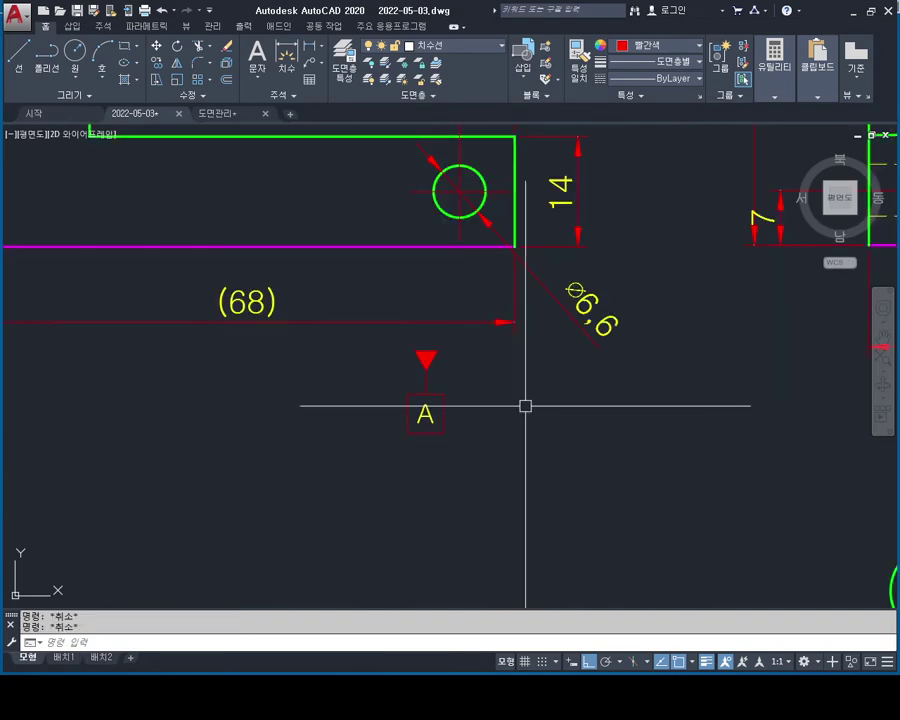
scroll(543, 357, "down", 2)
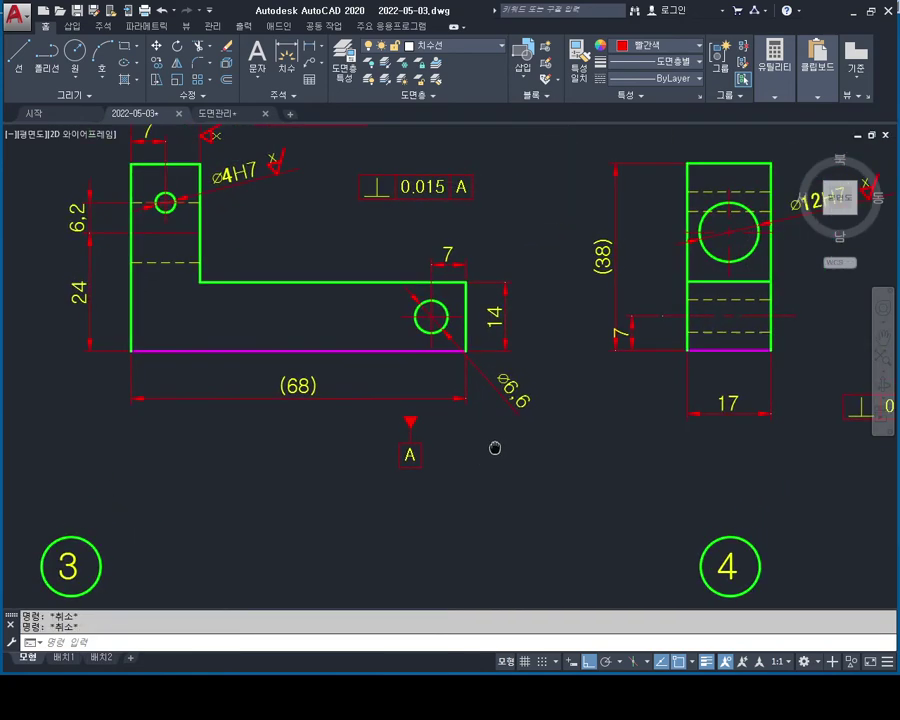
scroll(408, 456, "up", 2)
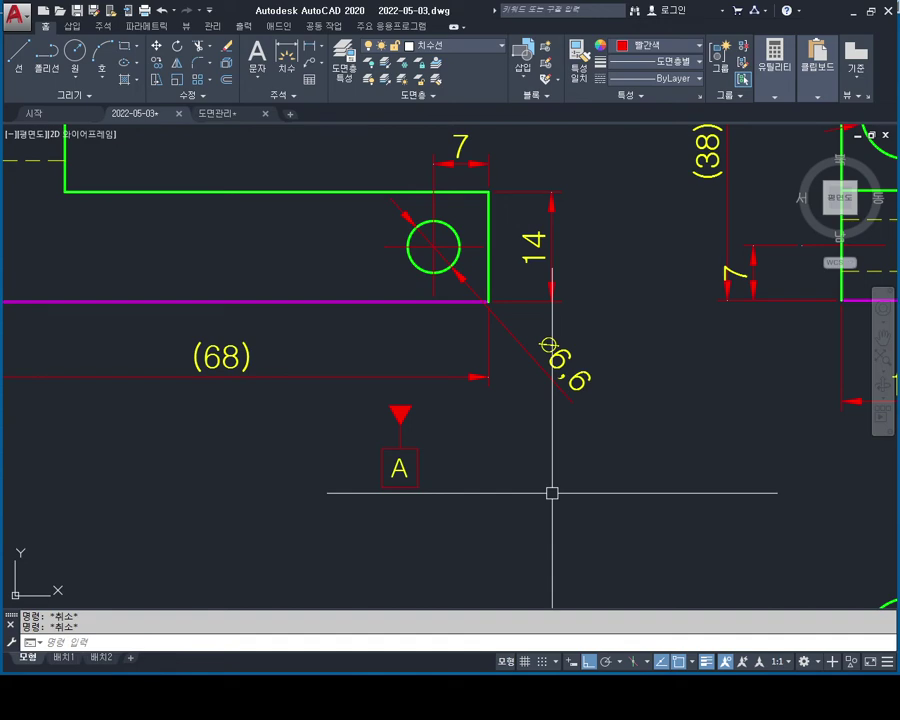
Drag the (68) dimension line down to a lower position.
left_click(440, 380)
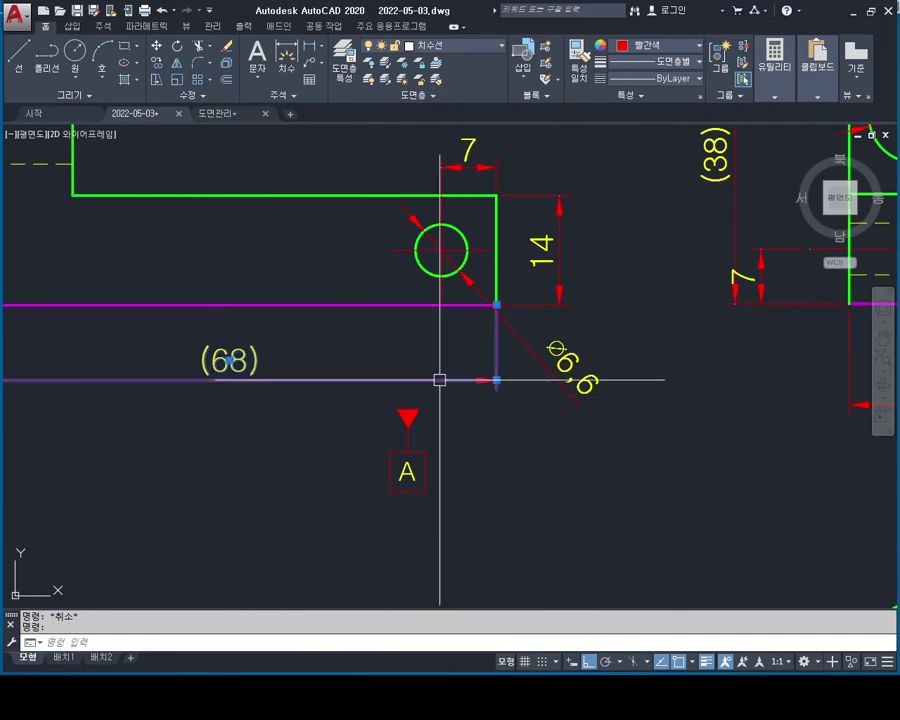
left_click(497, 380)
left_click(497, 431)
key("Escape")
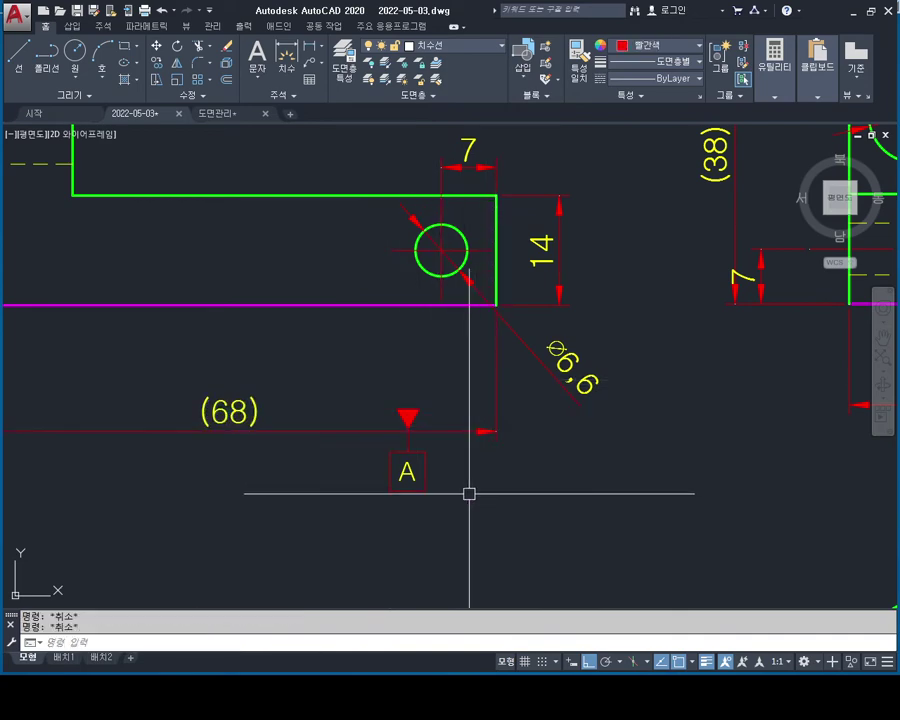
Copy the A datum marker onto the left part's bottom edge.
type("co")
key("Return")
left_click_drag(445, 478, 407, 442)
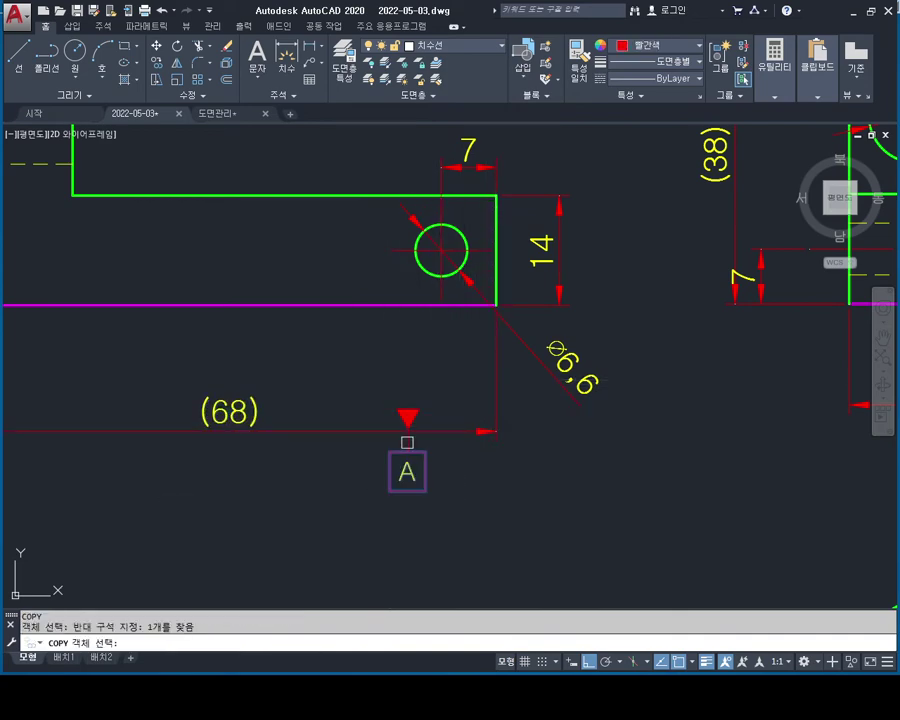
key("Return")
scroll(416, 400, "up", 3)
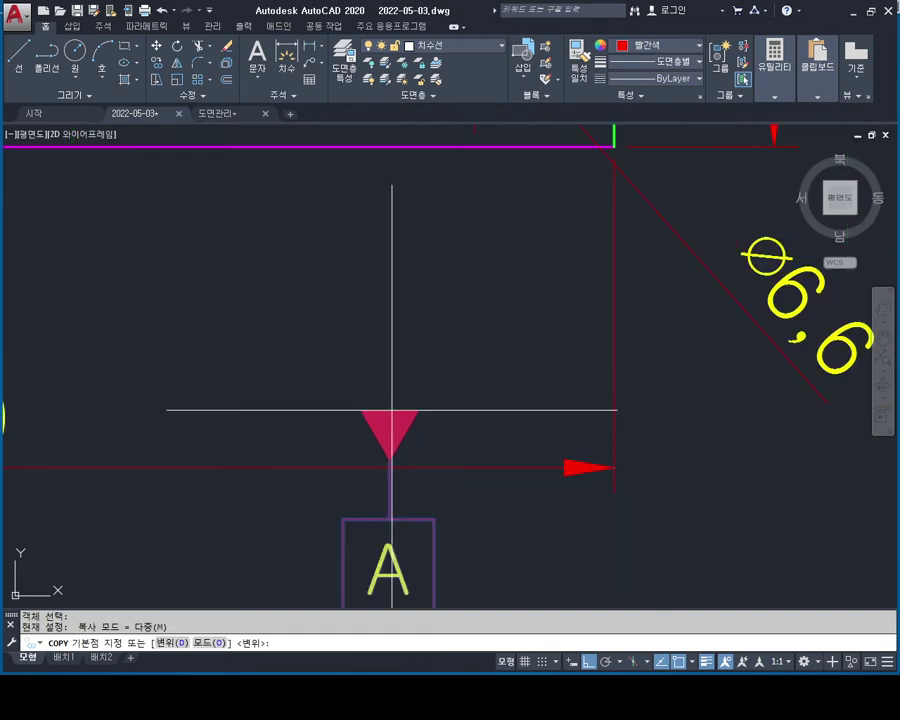
left_click(383, 408)
middle_click_drag(324, 265, 524, 424)
key("F8")
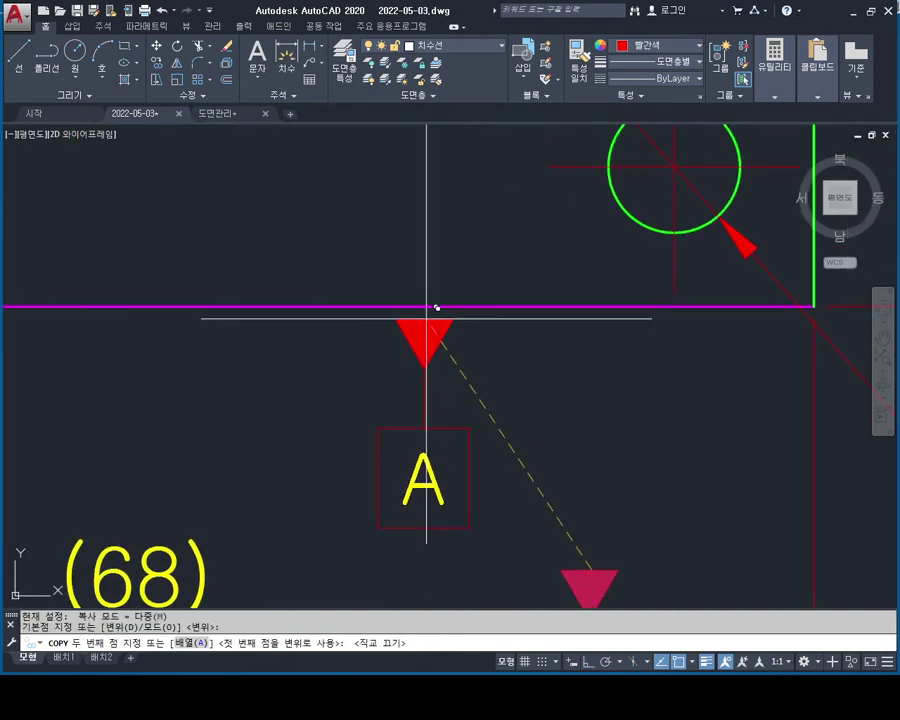
left_click(430, 305)
scroll(572, 366, "down", 5)
key("Escape")
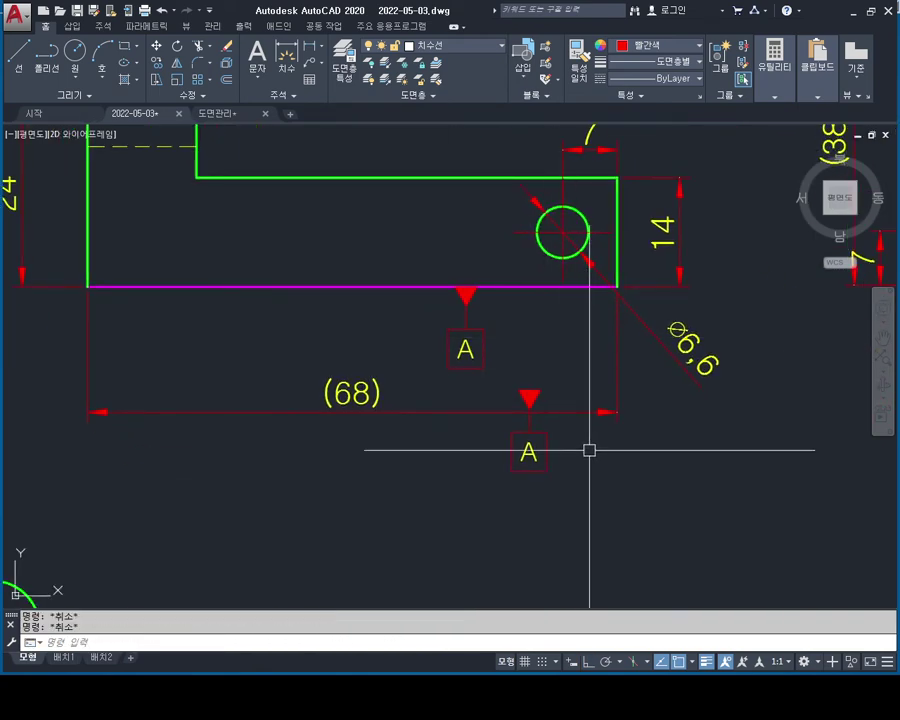
Erase the old A marker under the (68) dimension.
left_click(586, 446)
left_click(463, 497)
key("Delete")
left_click(546, 356)
left_click(546, 436)
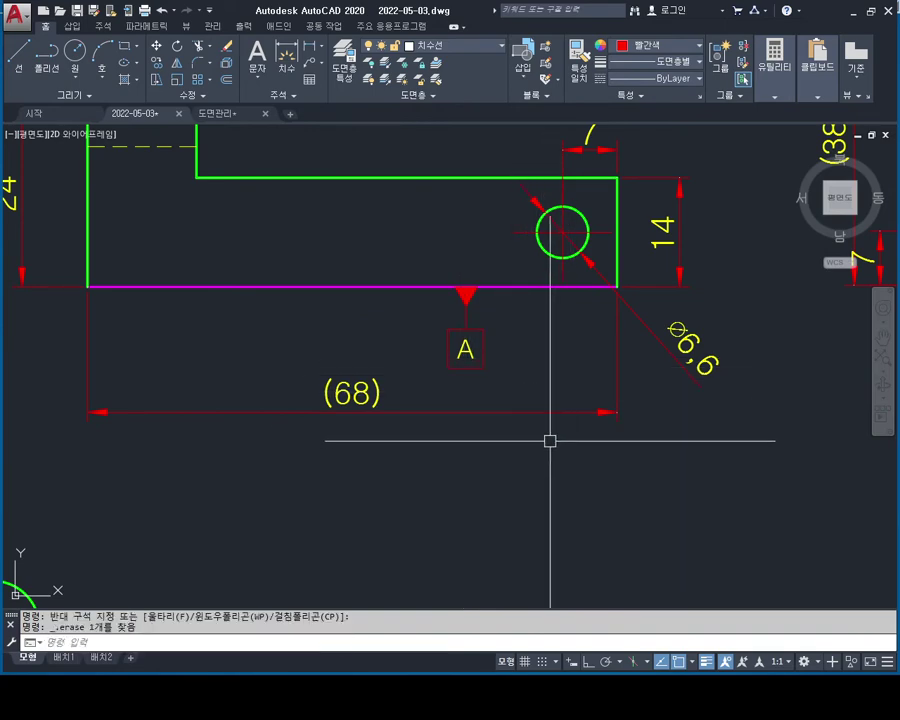
Put both views' magenta bottom edges on layer 외형선 so they show green.
scroll(546, 436, "down", 2)
middle_click_drag(811, 420, 651, 456)
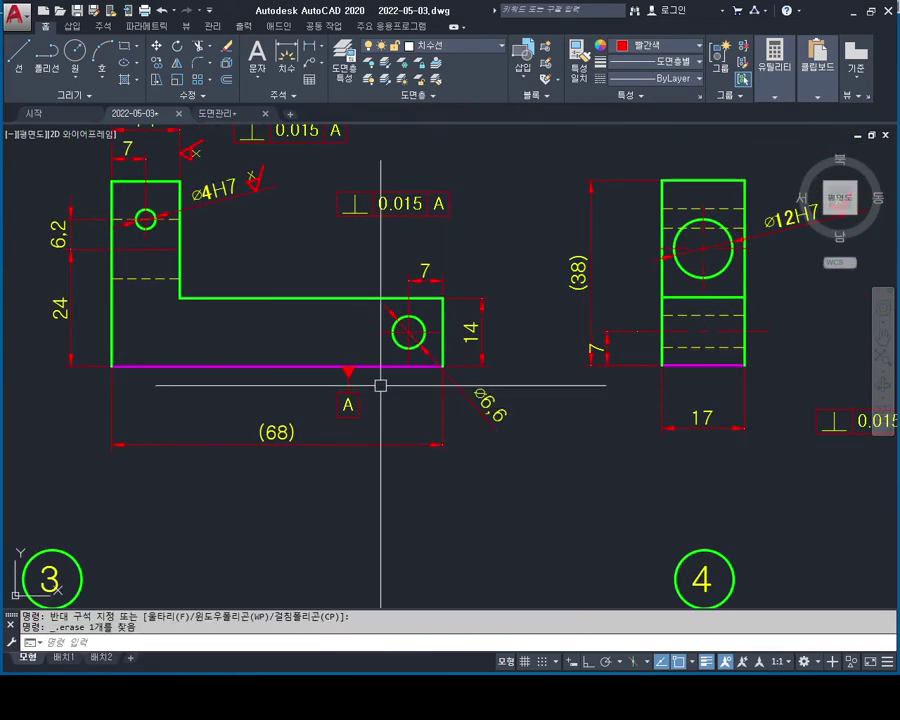
left_click(265, 358)
left_click(222, 395)
key("Escape")
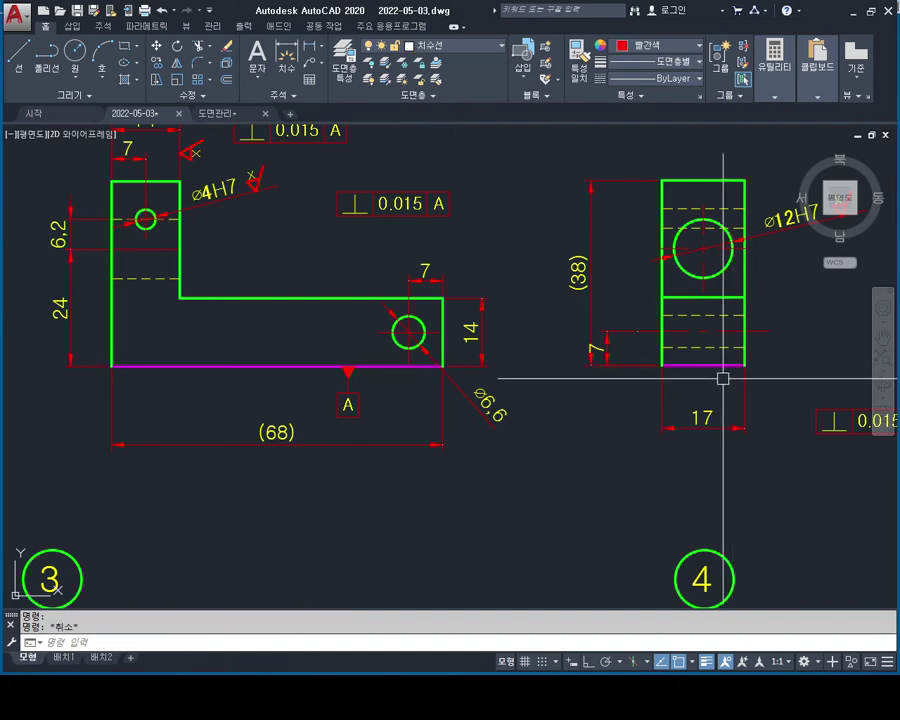
left_click(711, 364)
left_click(306, 365)
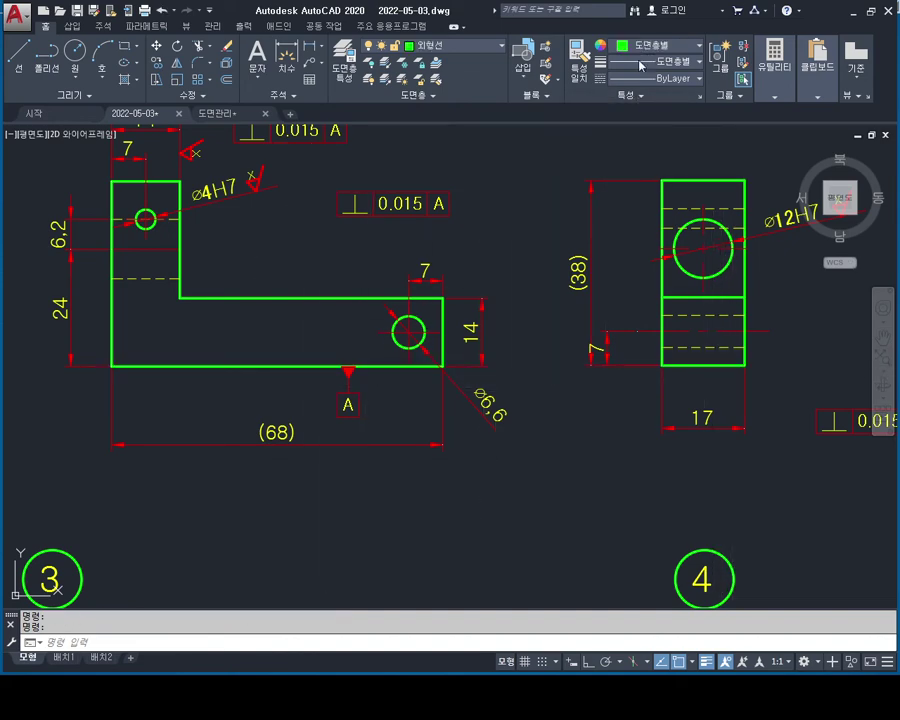
Zoom and pan to frame views 3 and 4 with the 42 and 17 dimensions.
key("Escape")
key("Escape")
scroll(588, 314, "down", 2)
middle_click_drag(588, 314, 554, 386)
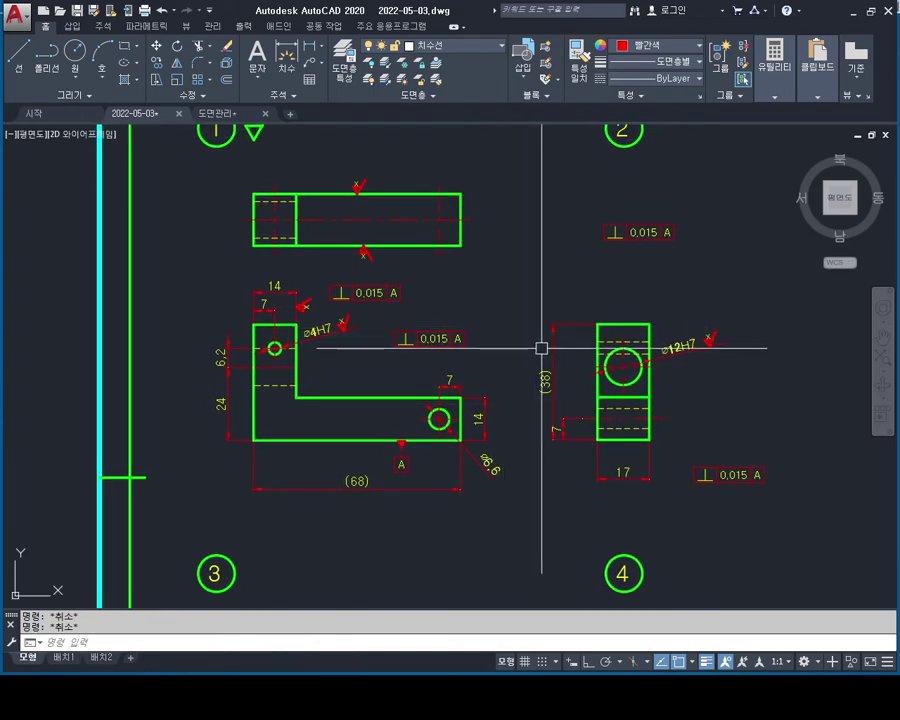
scroll(541, 348, "up", 2)
scroll(588, 392, "up", 2)
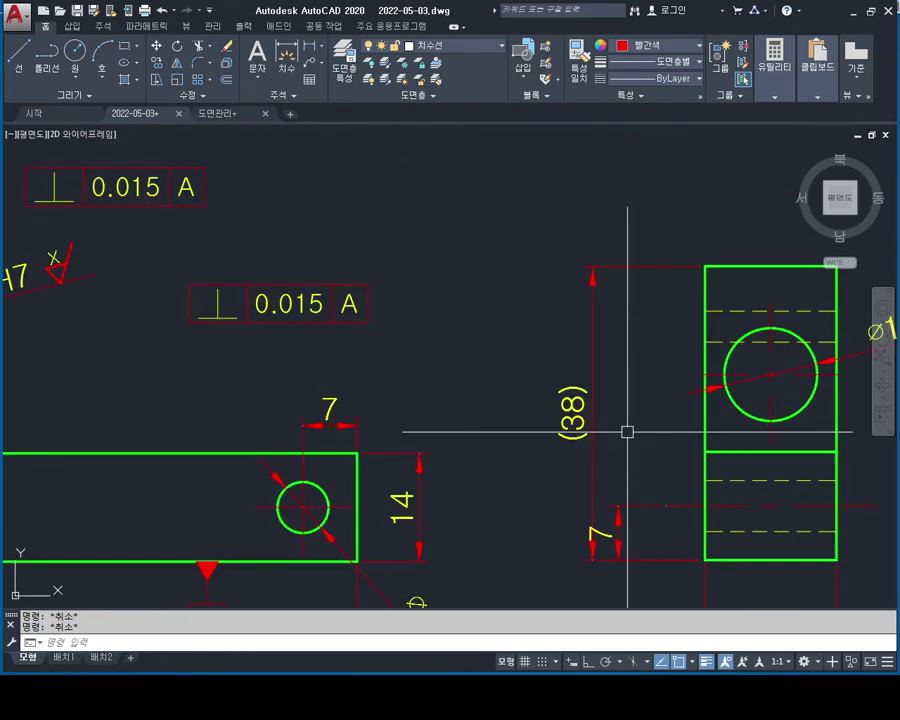
scroll(627, 432, "down", 2)
scroll(606, 412, "down", 2)
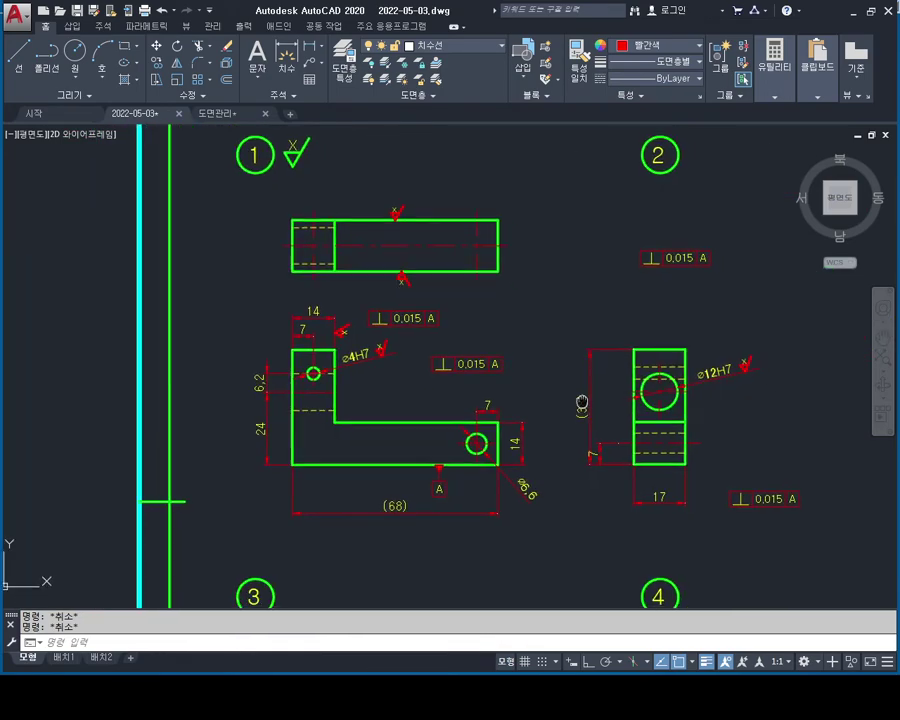
scroll(582, 404, "up", 4)
scroll(576, 388, "down", 2)
middle_click_drag(576, 388, 614, 406)
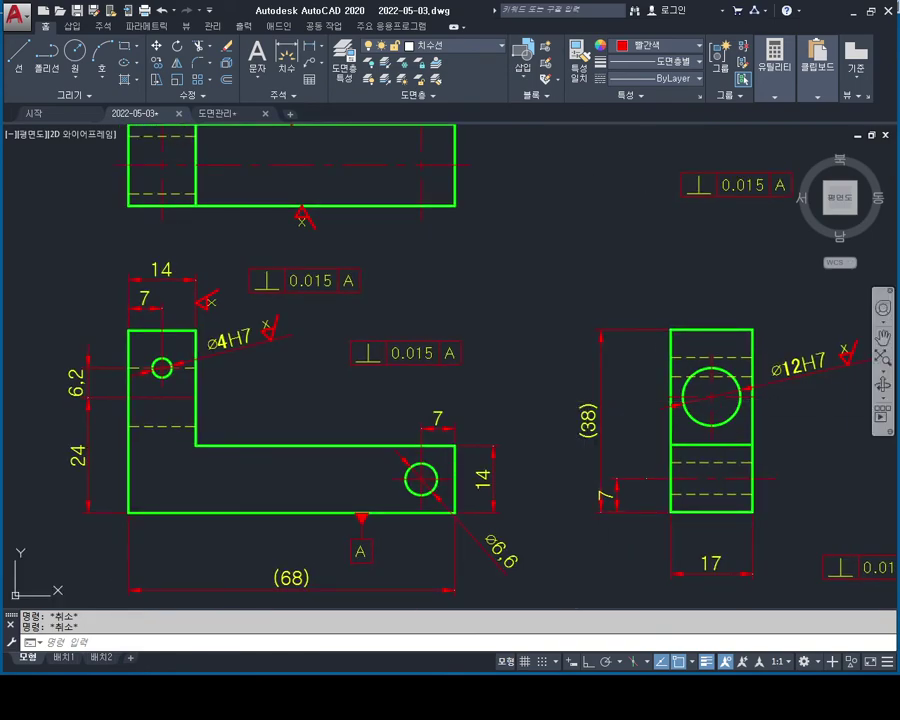
scroll(686, 450, "down", 2)
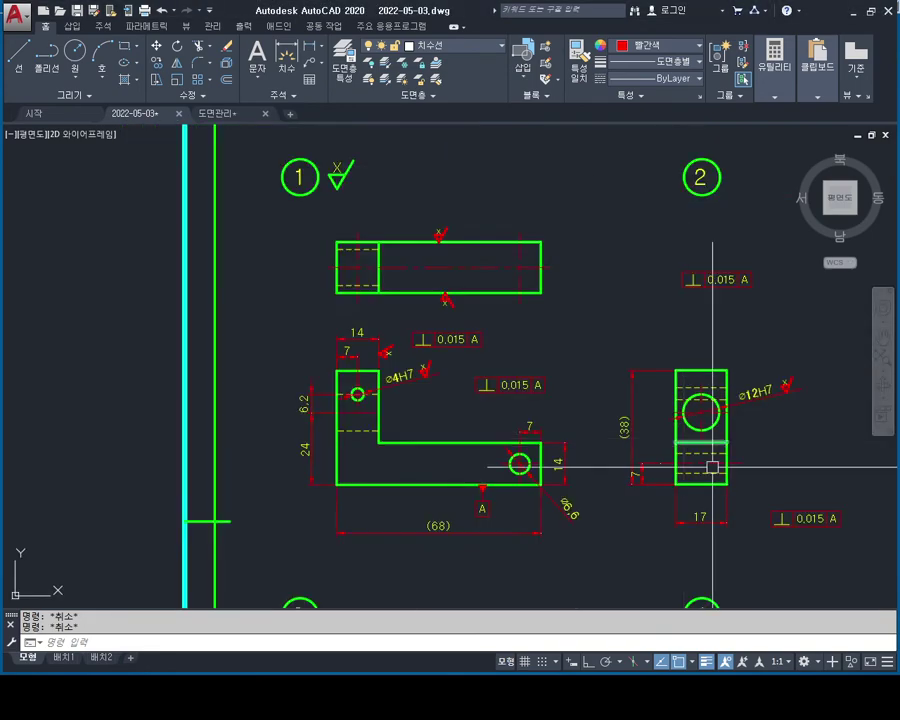
scroll(704, 470, "down", 2)
scroll(620, 440, "down", 2)
scroll(695, 394, "up", 2)
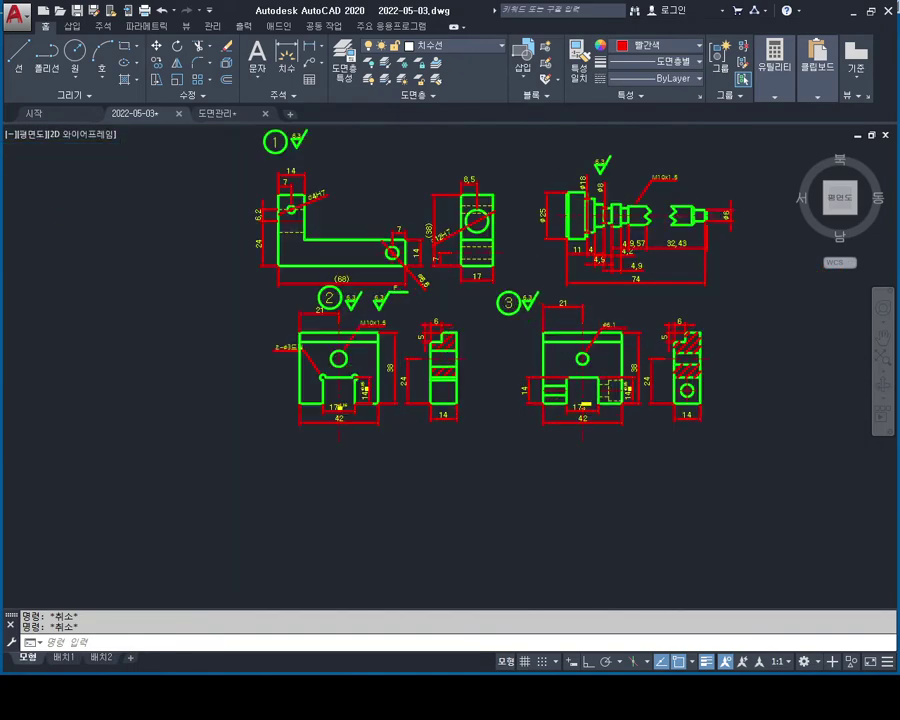
scroll(556, 380, "up", 5)
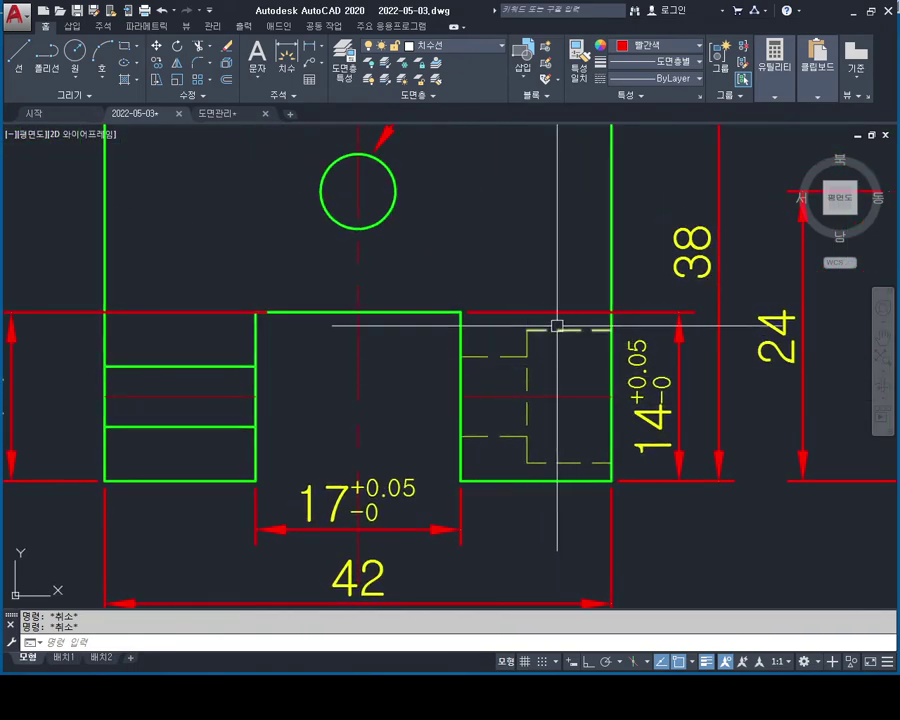
Move the upper and lower dashed hidden lines onto layer 외형선 as solid outlines.
left_click(554, 322)
left_click(516, 382)
left_click(552, 428)
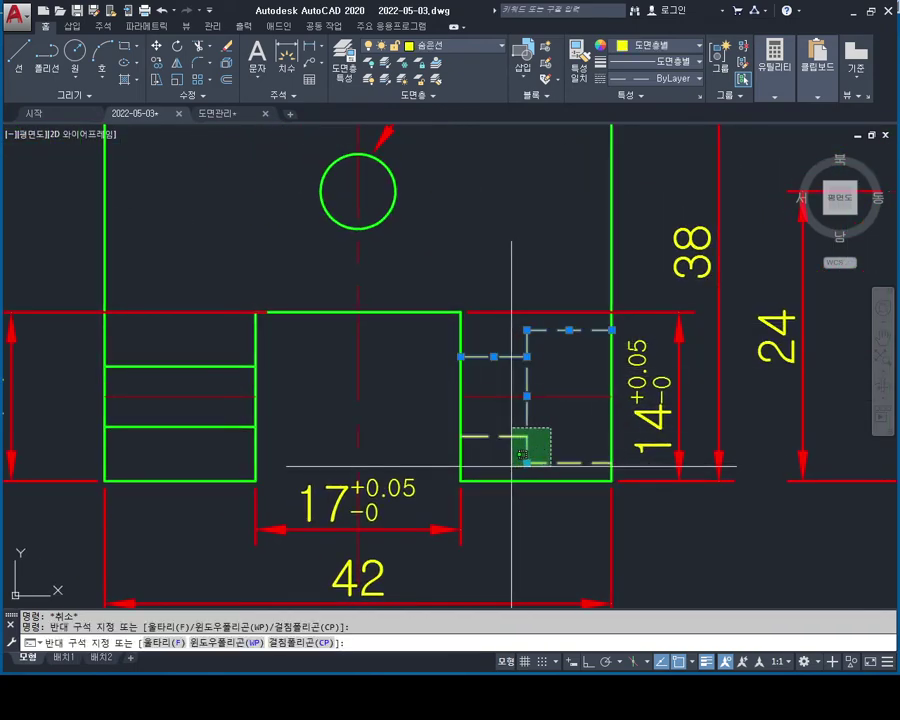
left_click(520, 462)
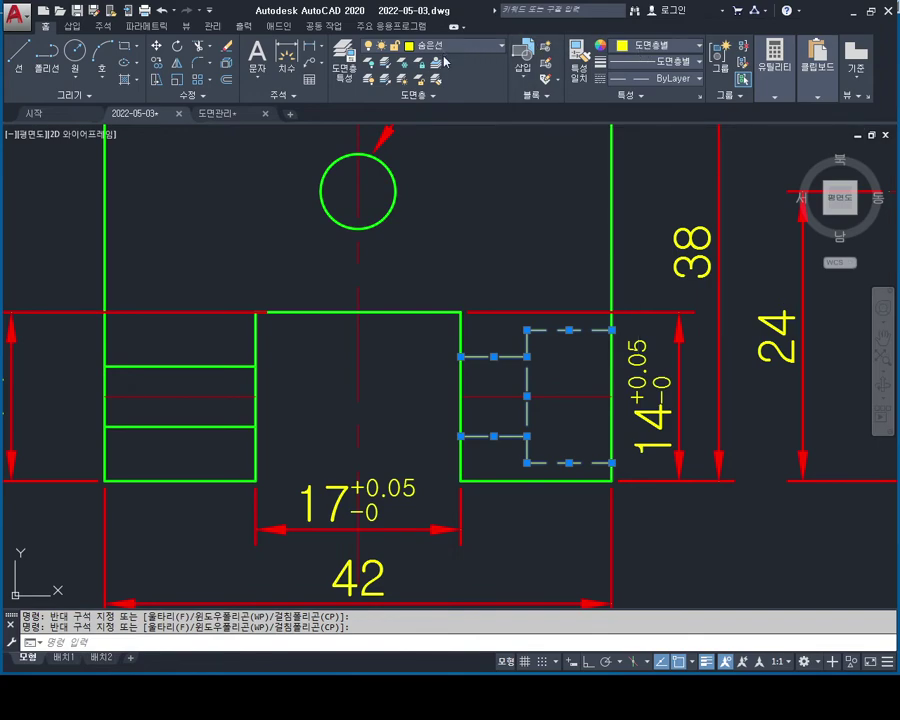
key("Escape")
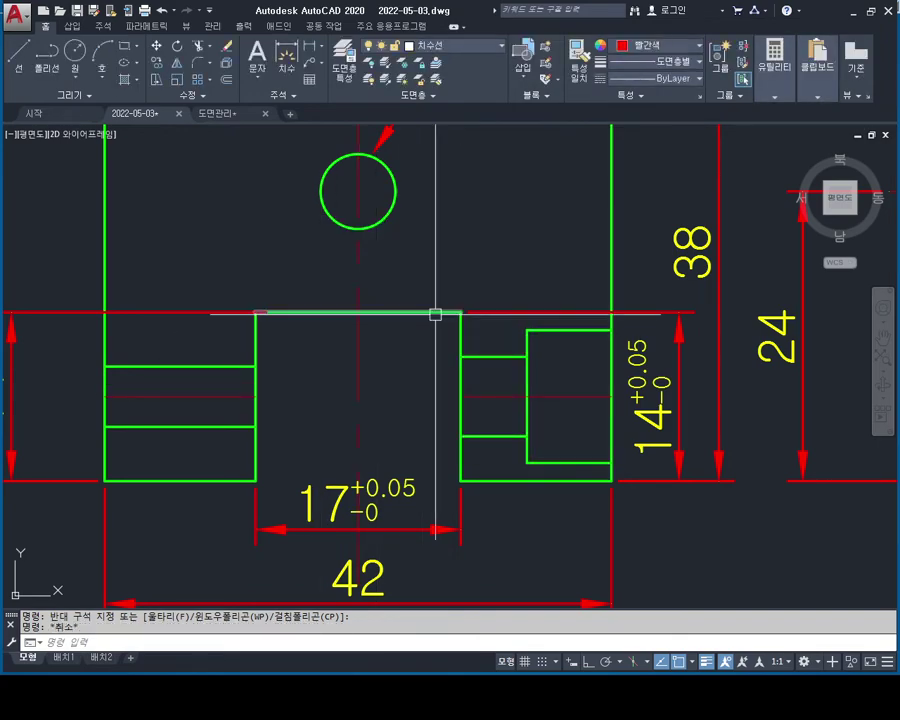
scroll(435, 314, "up", 1)
scroll(570, 392, "up", 1)
scroll(474, 386, "up", 2)
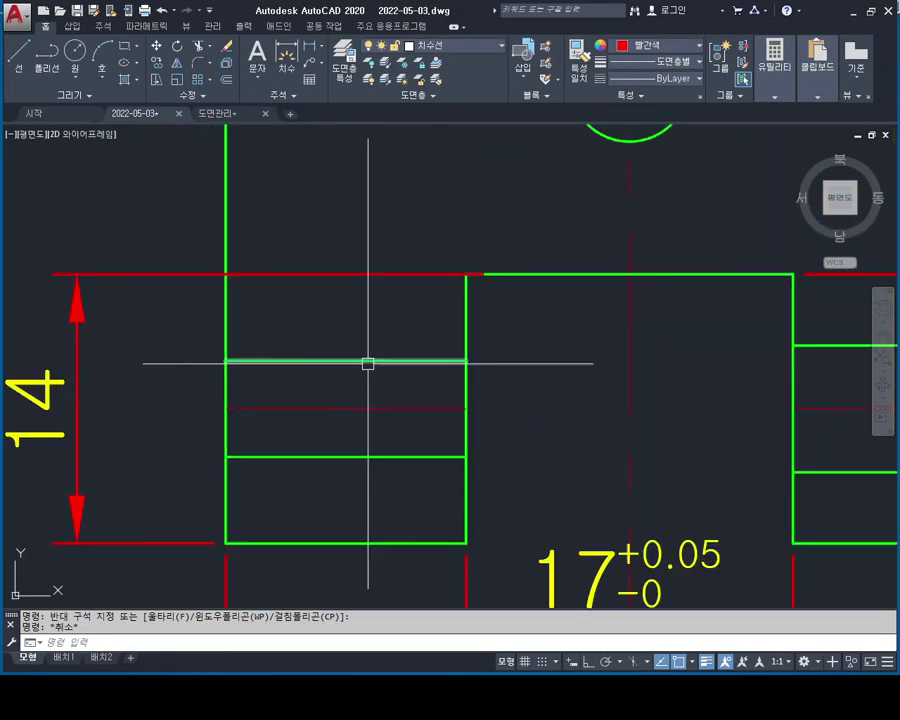
Offset the inner horizontal lines by 0.5 and colour the two new lines red.
key("Escape")
type("o")
key("Return")
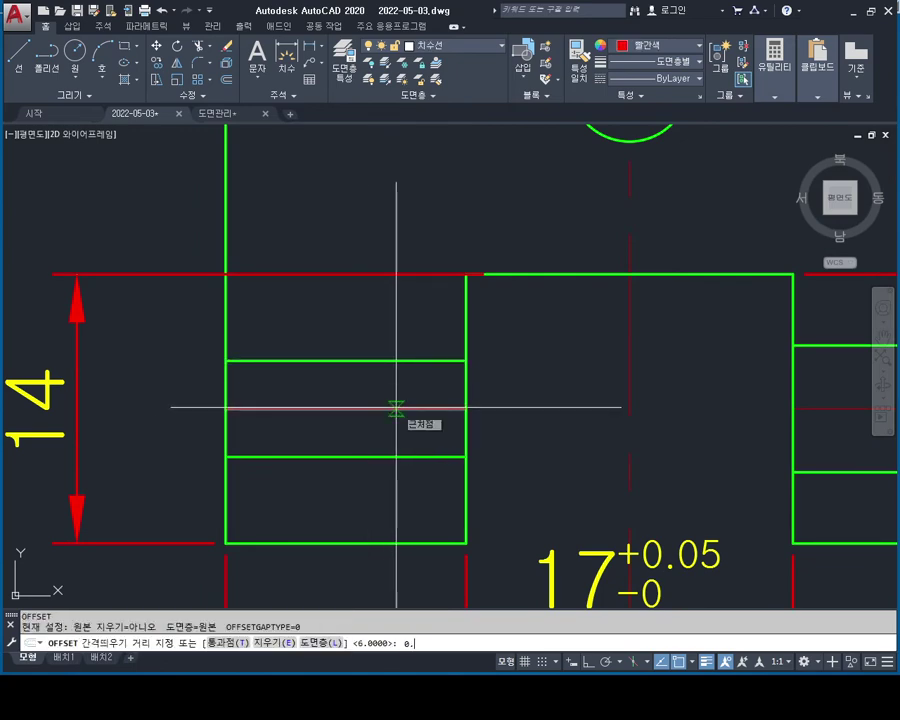
type("5")
key("Return")
left_click(401, 360)
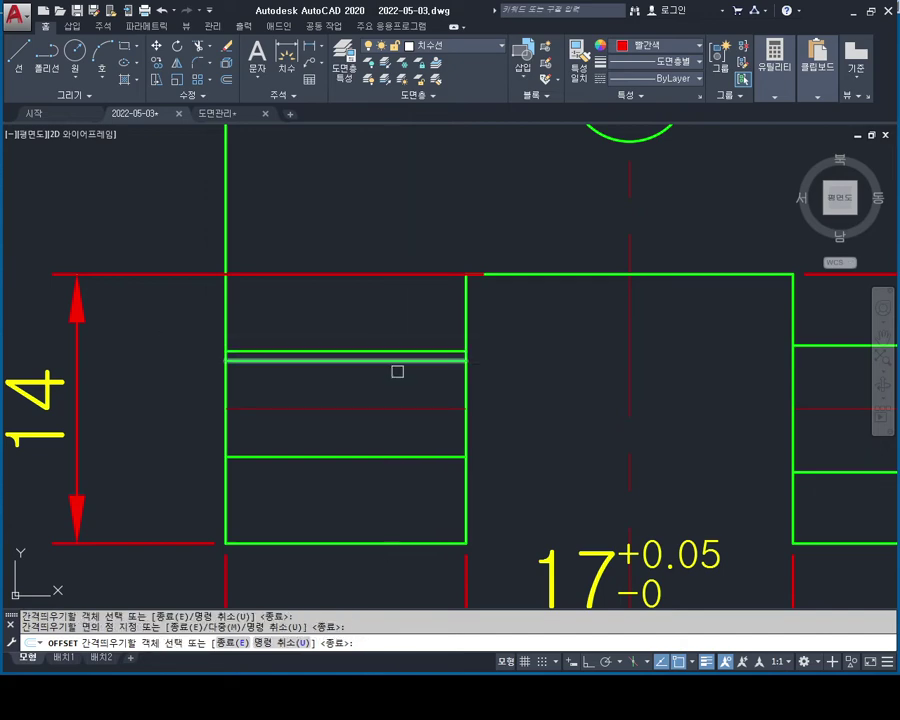
key("Escape")
key("Escape")
left_click(380, 466)
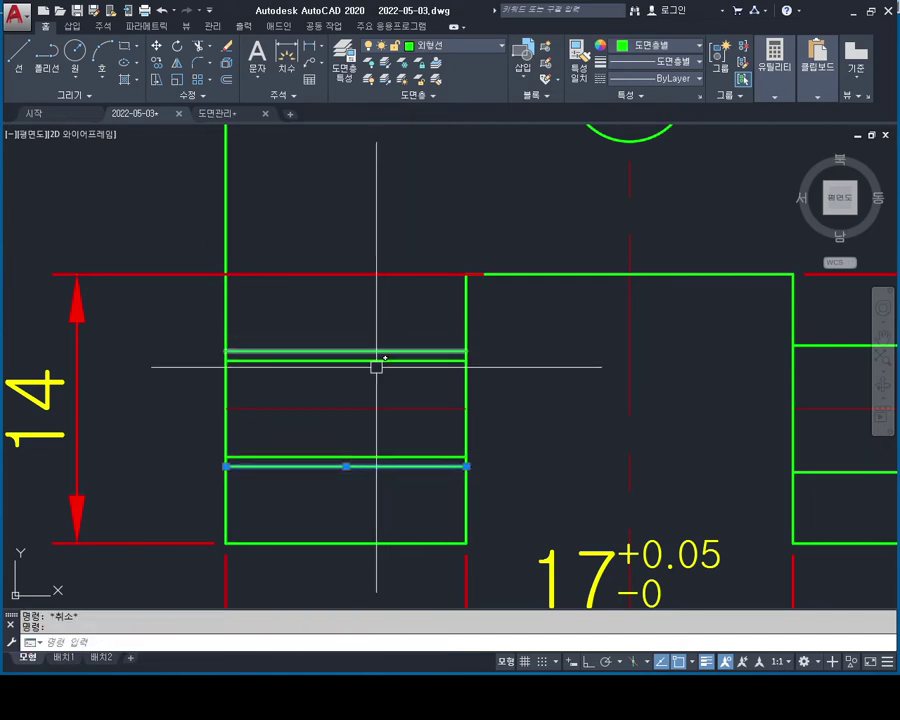
left_click(374, 350)
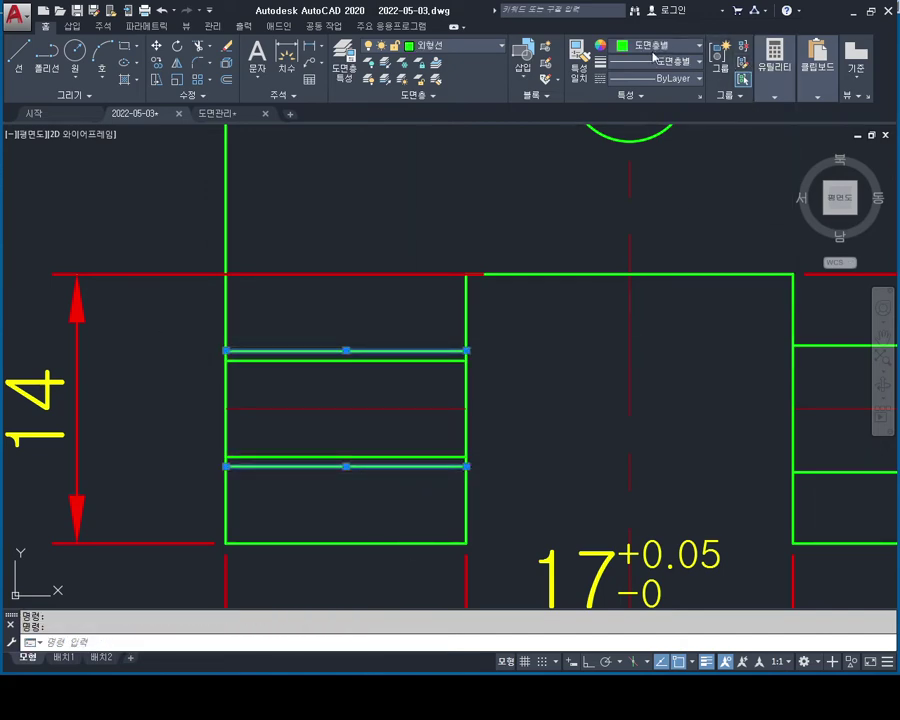
left_click(620, 183)
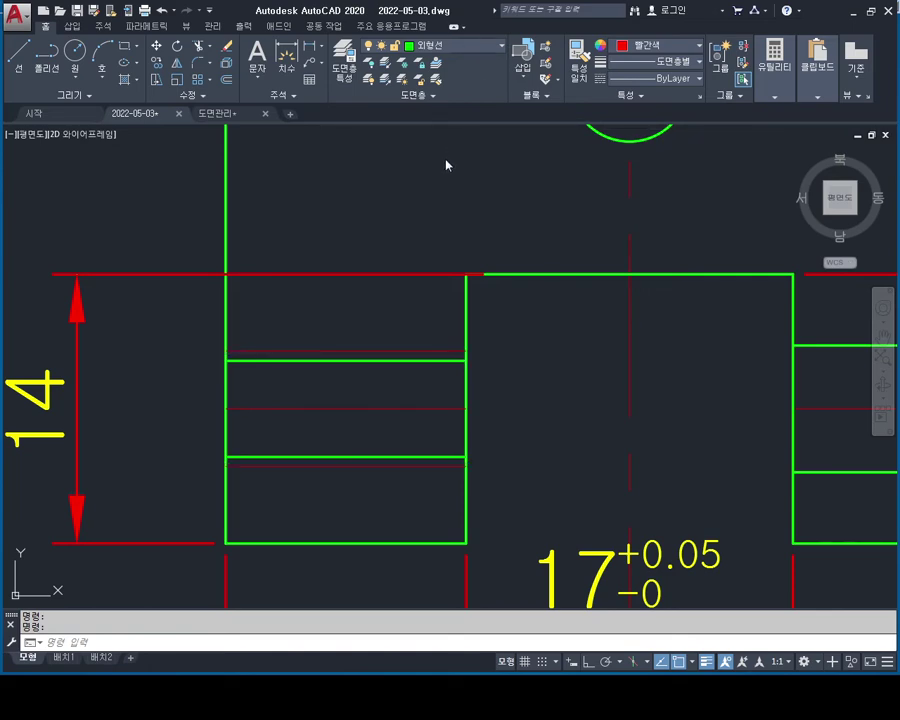
key("Escape")
key("Escape")
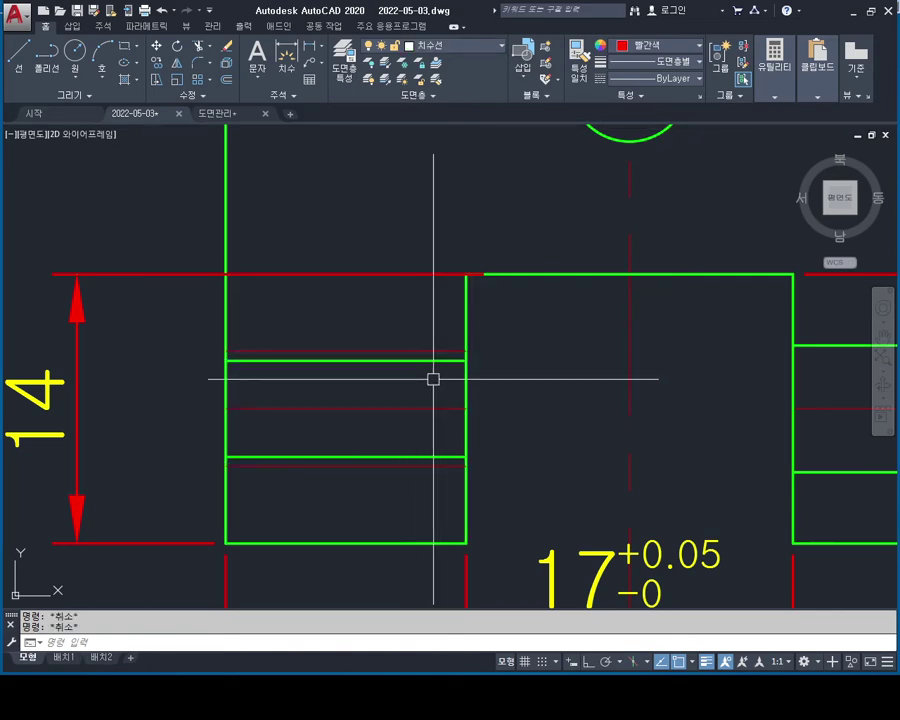
Lengthen the horizontal centre line's left end by the default increment of 3.
scroll(497, 414, "down", 2)
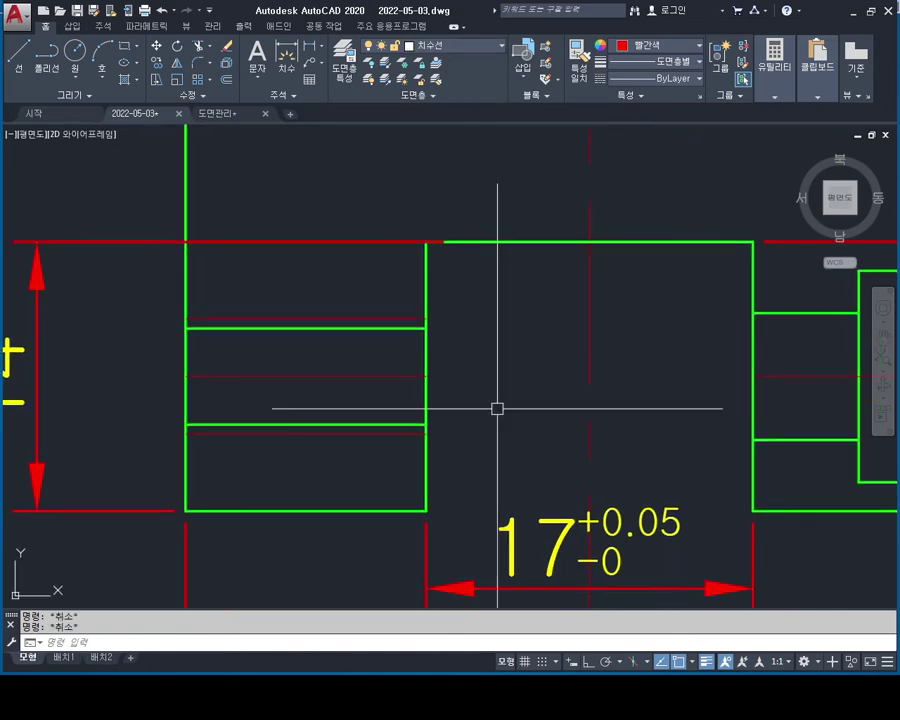
left_click(368, 389)
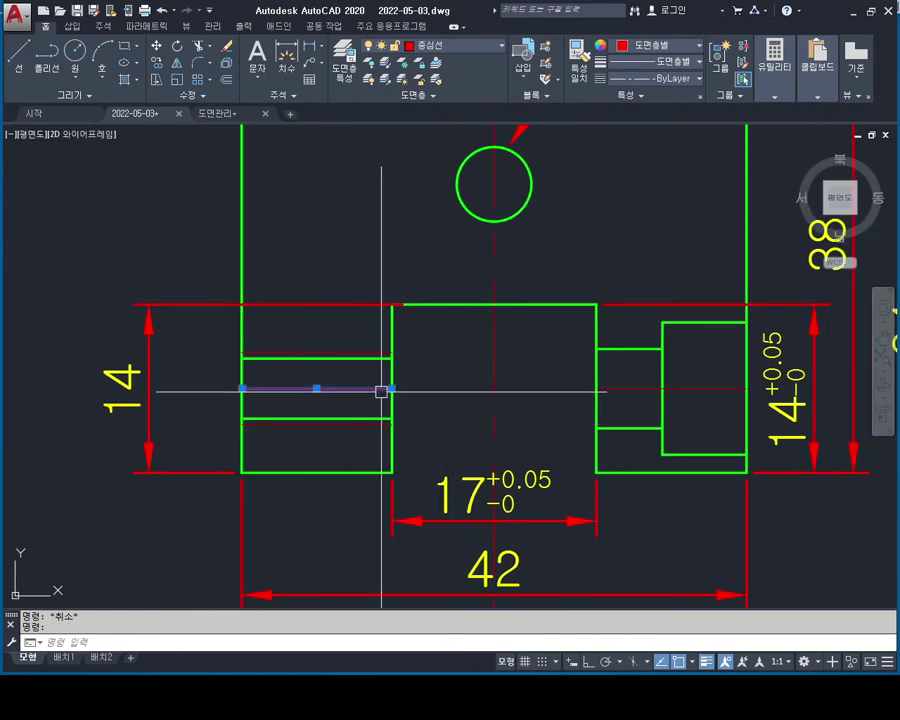
key("Escape")
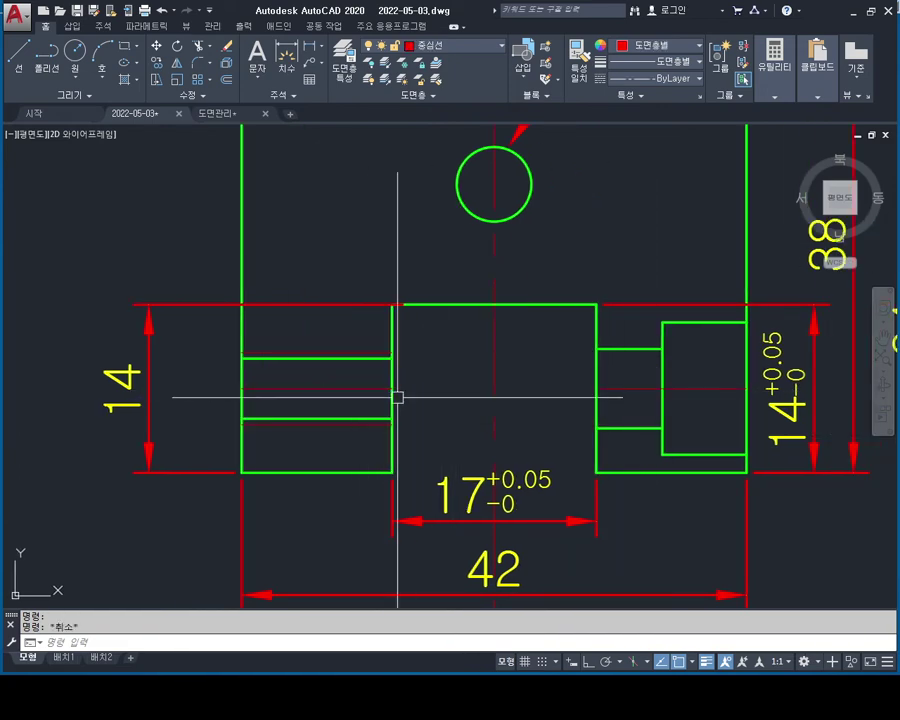
type("LEN")
key("Return")
type("DE")
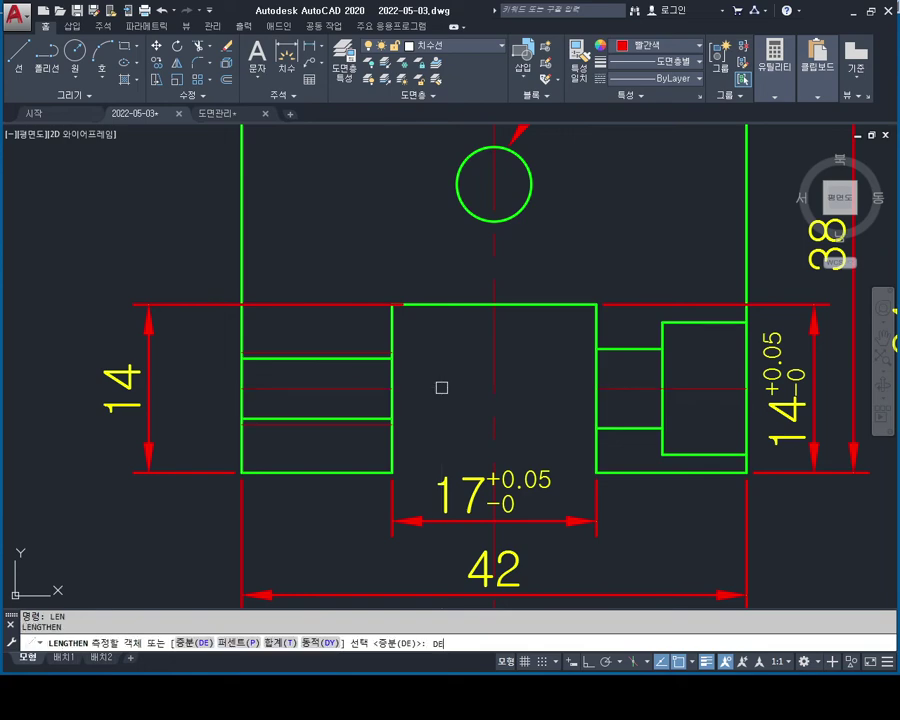
key("Return")
key("Return")
left_click(265, 389)
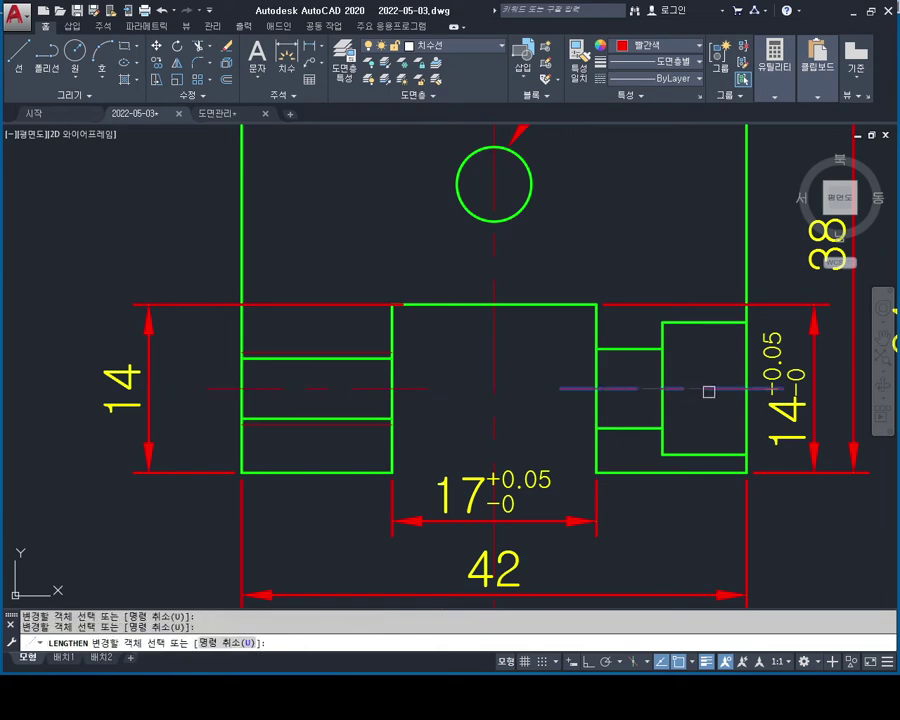
key("Escape")
Zoom in on the right recess and crossing-select its inner vertical edge.
scroll(689, 388, "up", 2)
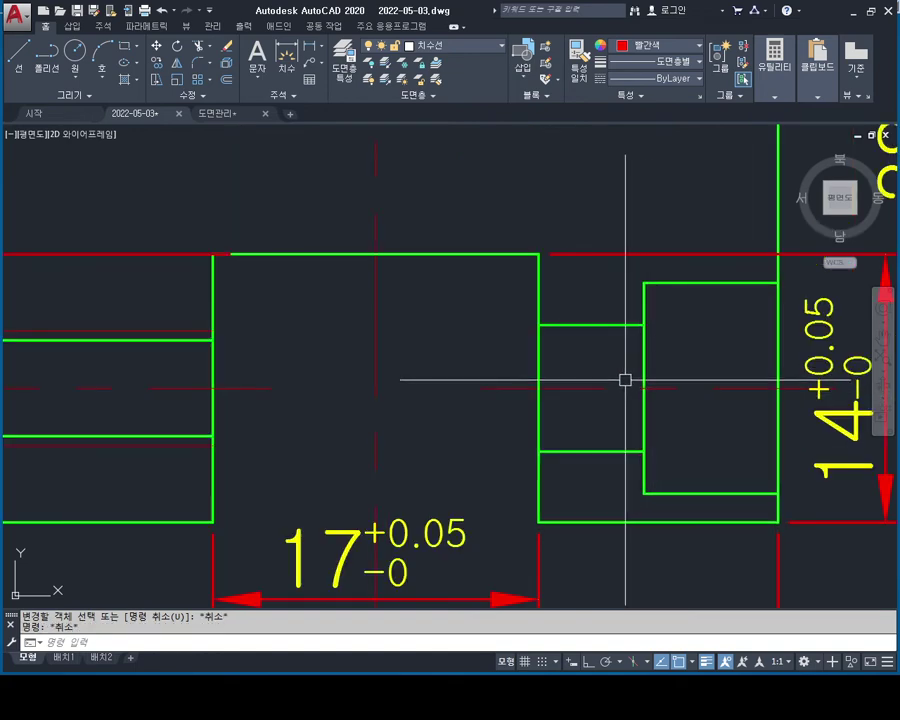
scroll(640, 372, "up", 1)
scroll(590, 345, "up", 1)
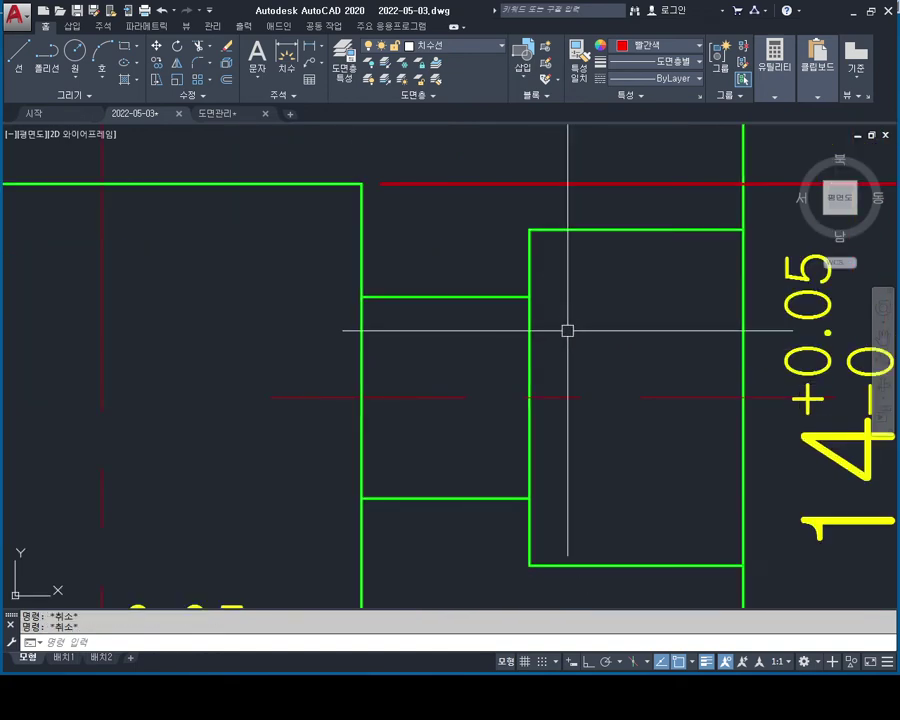
left_click(566, 326)
left_click(502, 349)
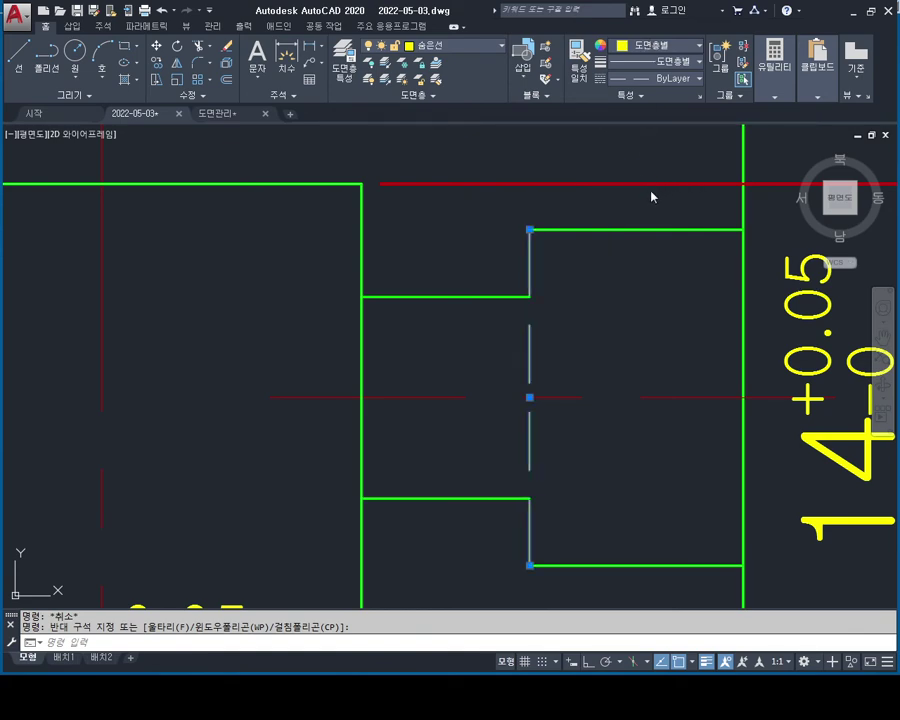
Select the recess's vertical step edge to check which layer it is on.
key("Escape")
left_click(452, 128)
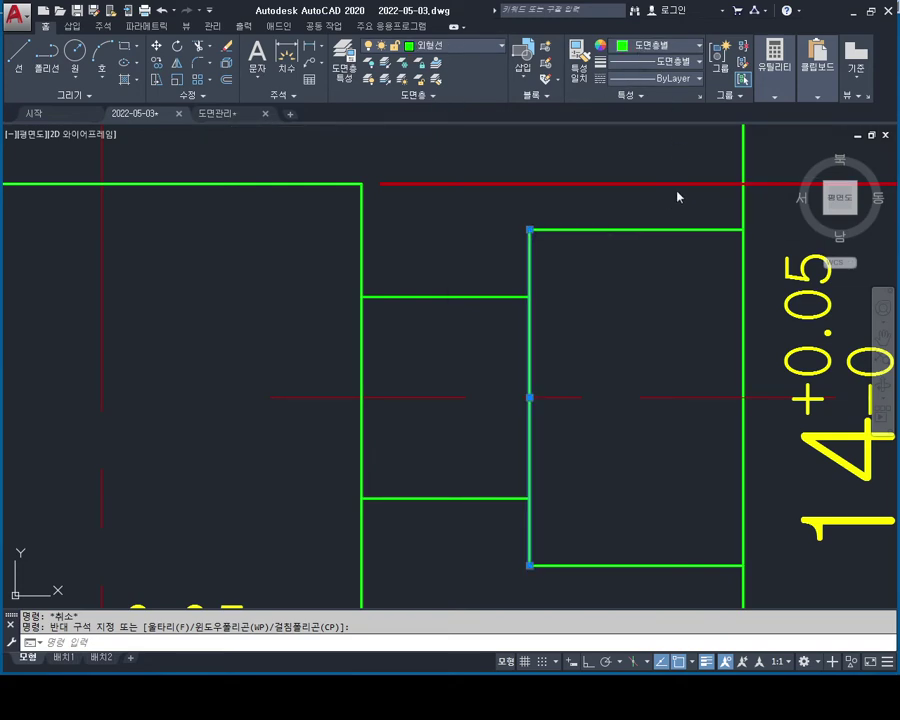
key("Escape")
Start a line at the top endpoint of the magenta step edge.
scroll(540, 344, "down", 3)
scroll(530, 296, "up", 3)
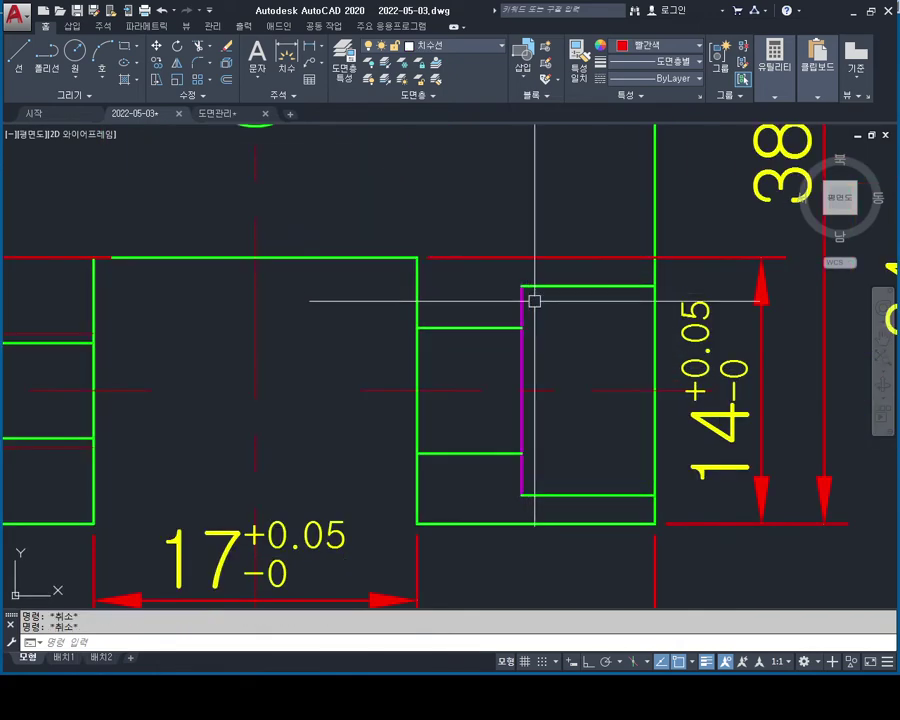
middle_click_drag(578, 340, 530, 322)
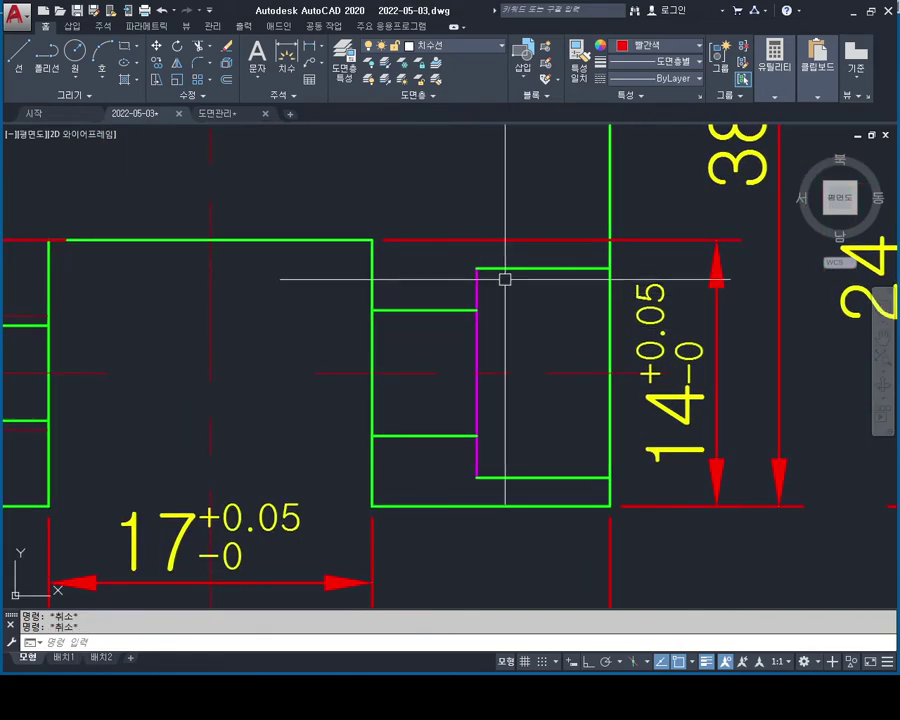
scroll(505, 279, "up", 2)
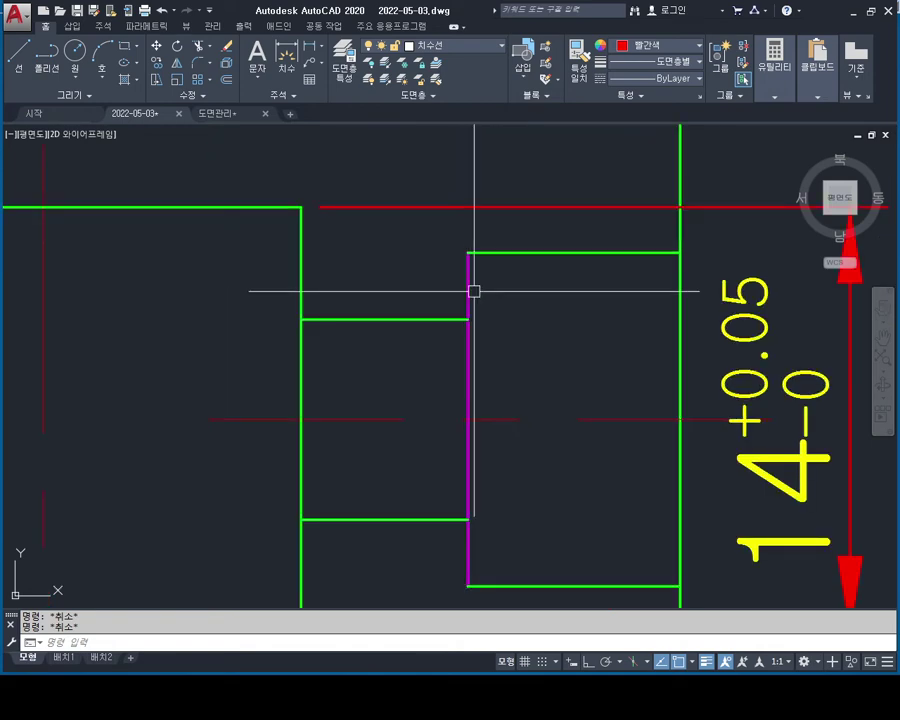
scroll(472, 290, "up", 4)
type("ㄴ")
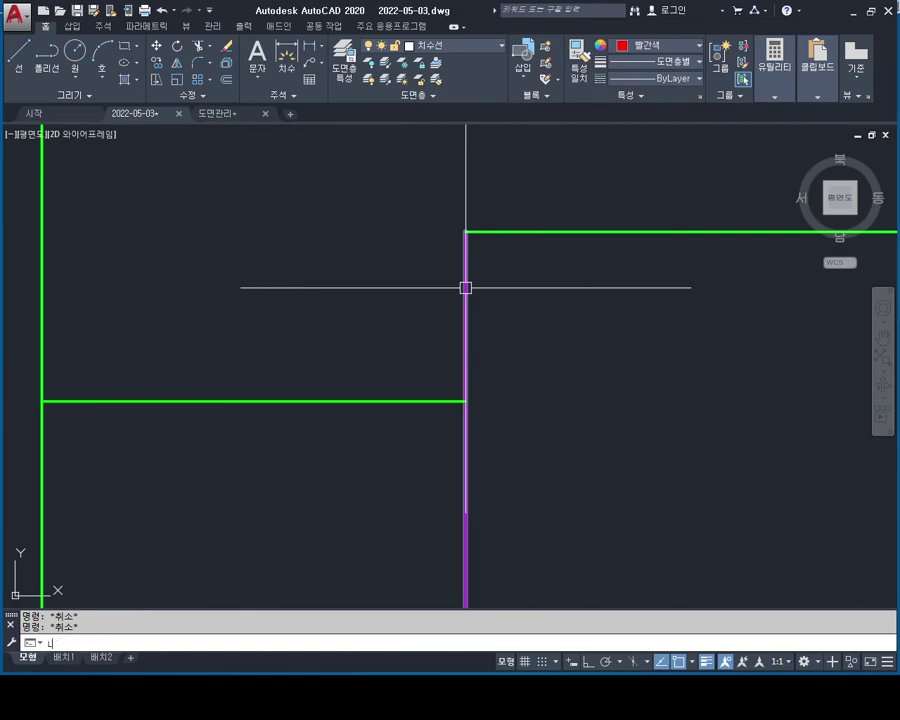
key("Return")
left_click(465, 231)
Draw a five-point red zigzag break line crossing the magenta step edge.
key("F8")
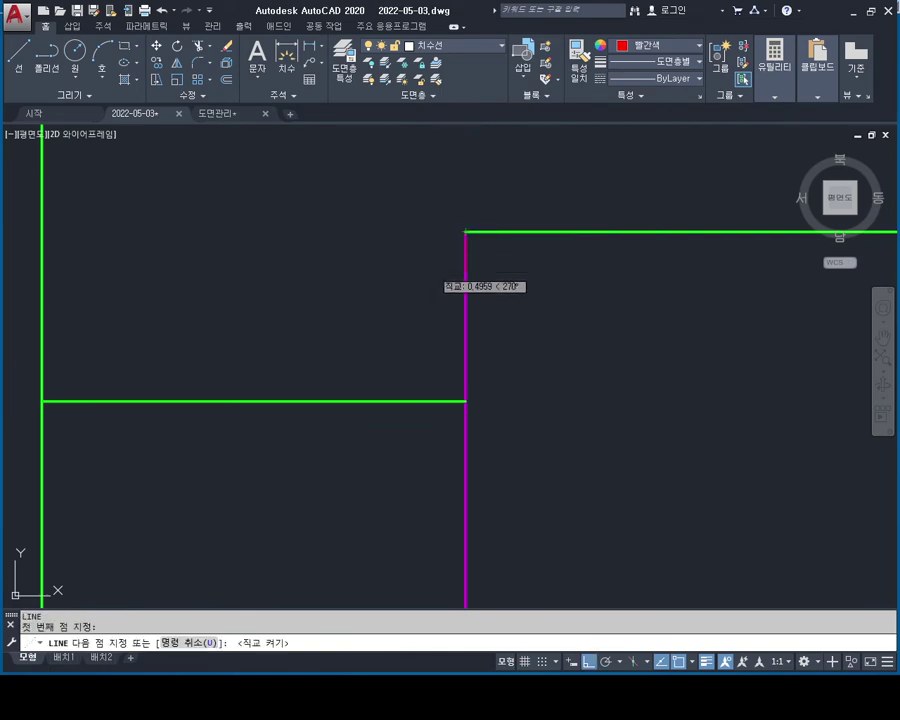
key("F8")
left_click(434, 270)
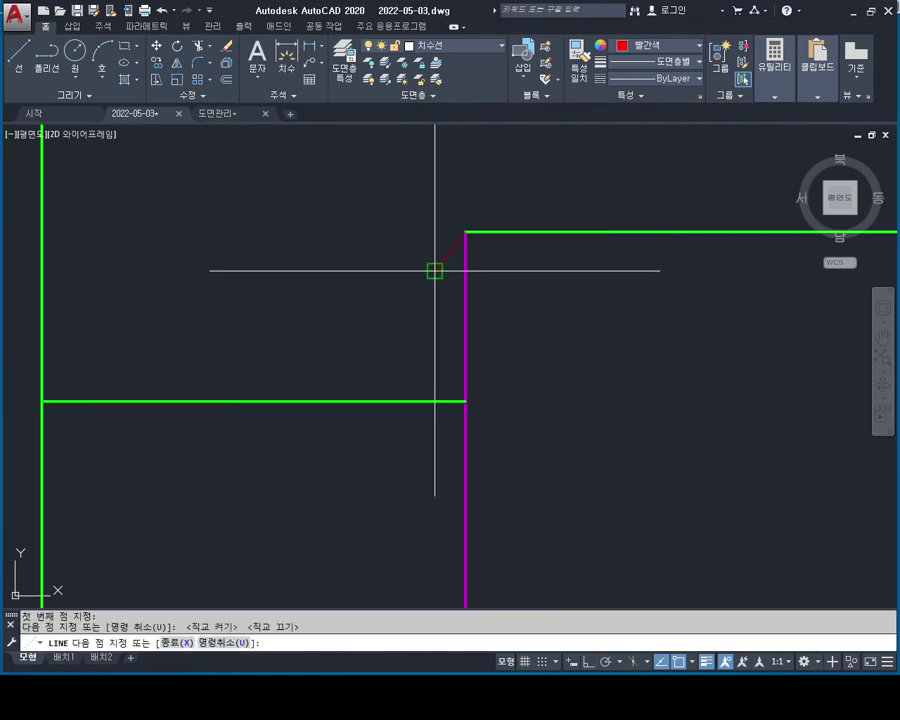
left_click(491, 304)
left_click(429, 340)
left_click(483, 366)
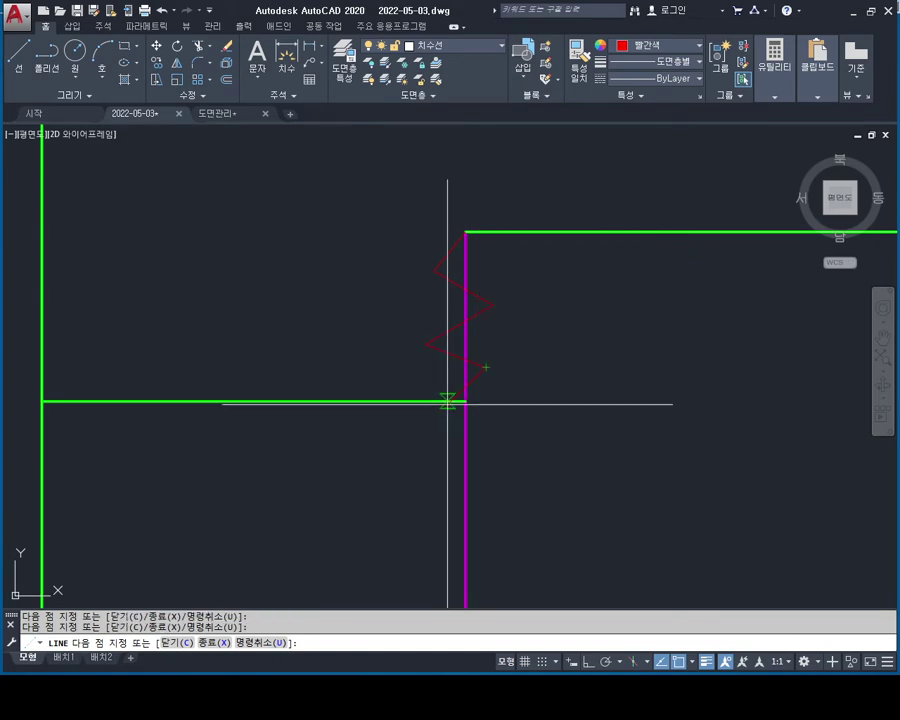
left_click(425, 425)
key("Escape")
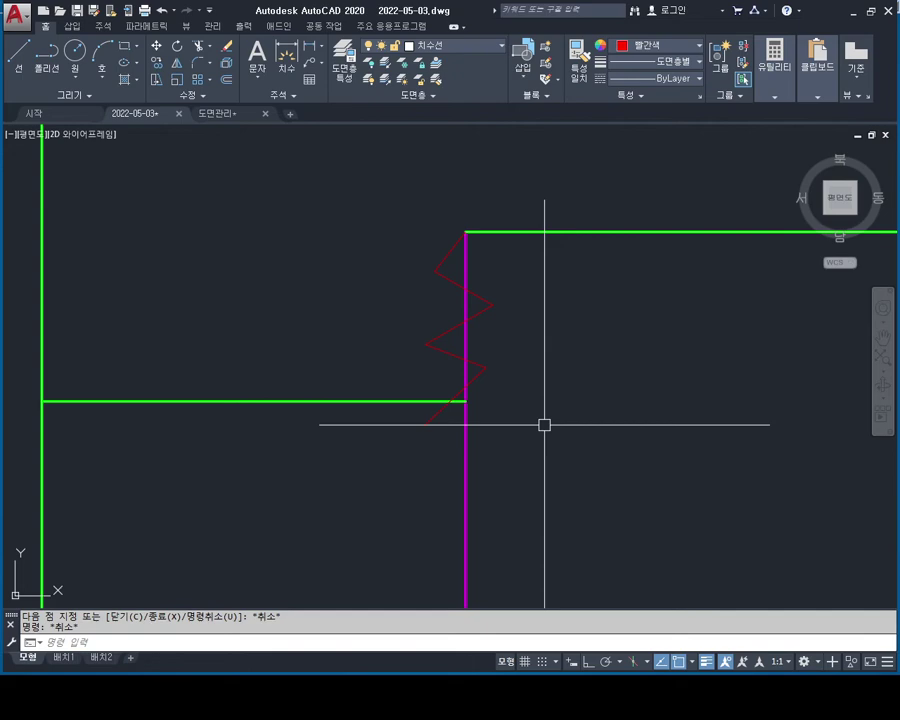
scroll(468, 296, "down", 2)
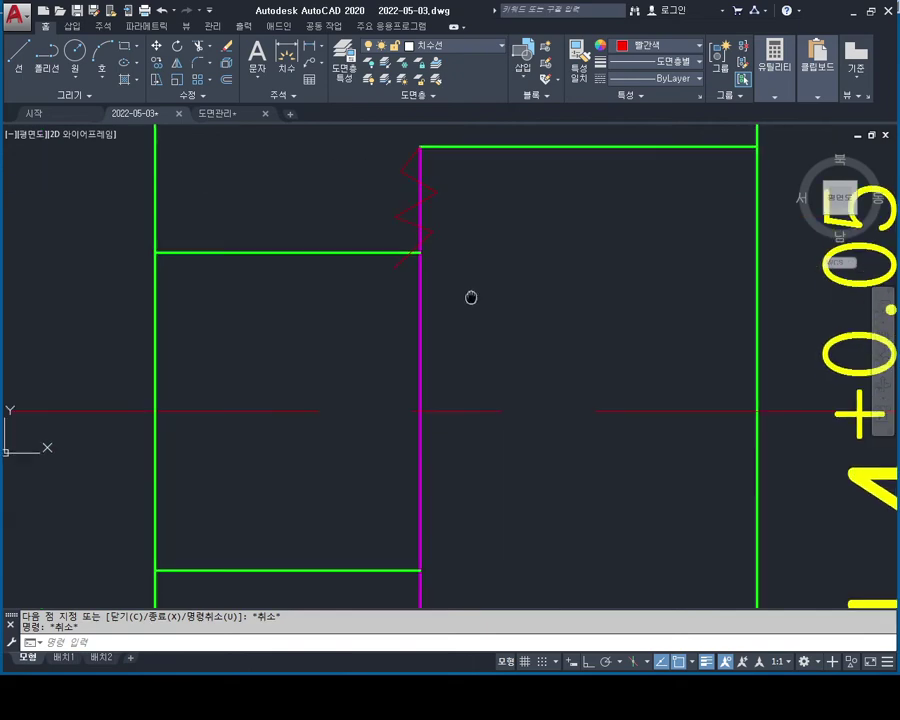
scroll(466, 310, "down", 1)
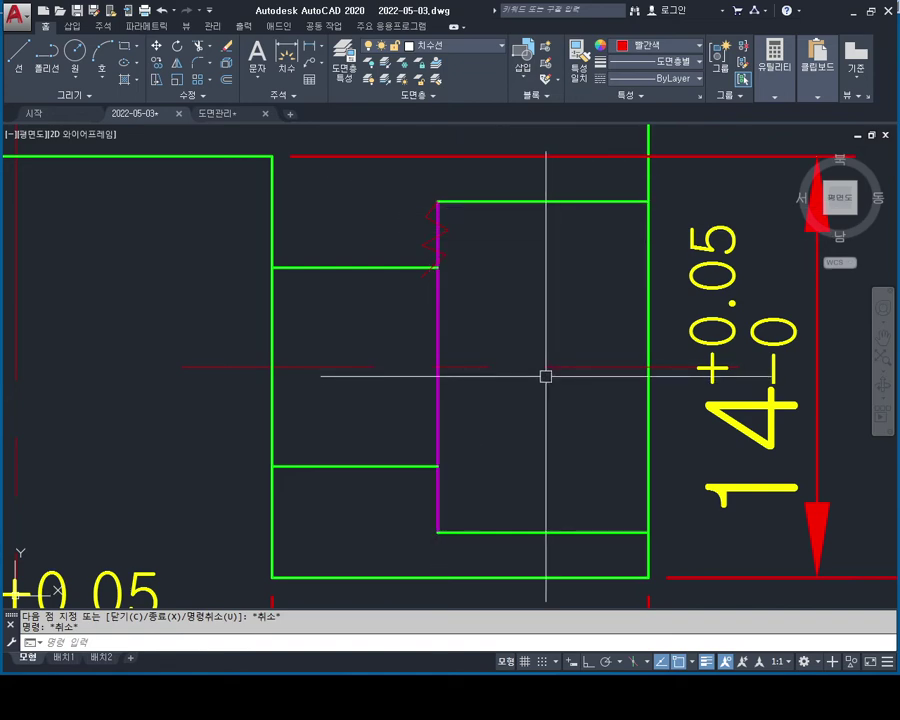
Undo the zigzag break line with U.
scroll(419, 181, "up", 4)
type("u")
key("Return")
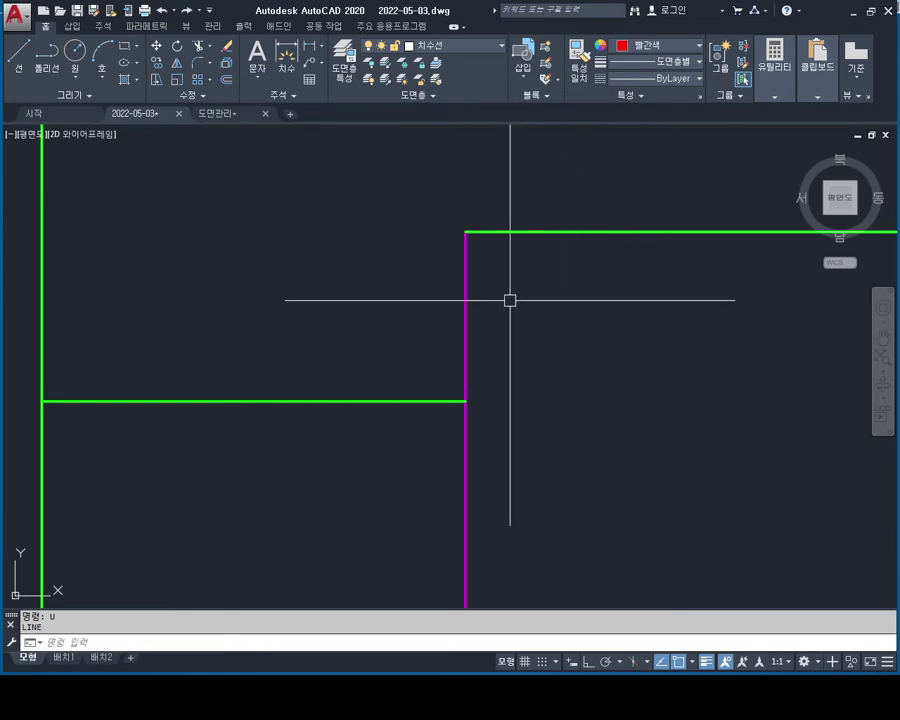
Zoom and pan to view 1's L-shaped part with the ∅4H7 and 0.015 A annotations.
scroll(495, 303, "down", 3)
scroll(487, 305, "down", 3)
middle_click_drag(453, 308, 576, 308)
scroll(576, 308, "down", 2)
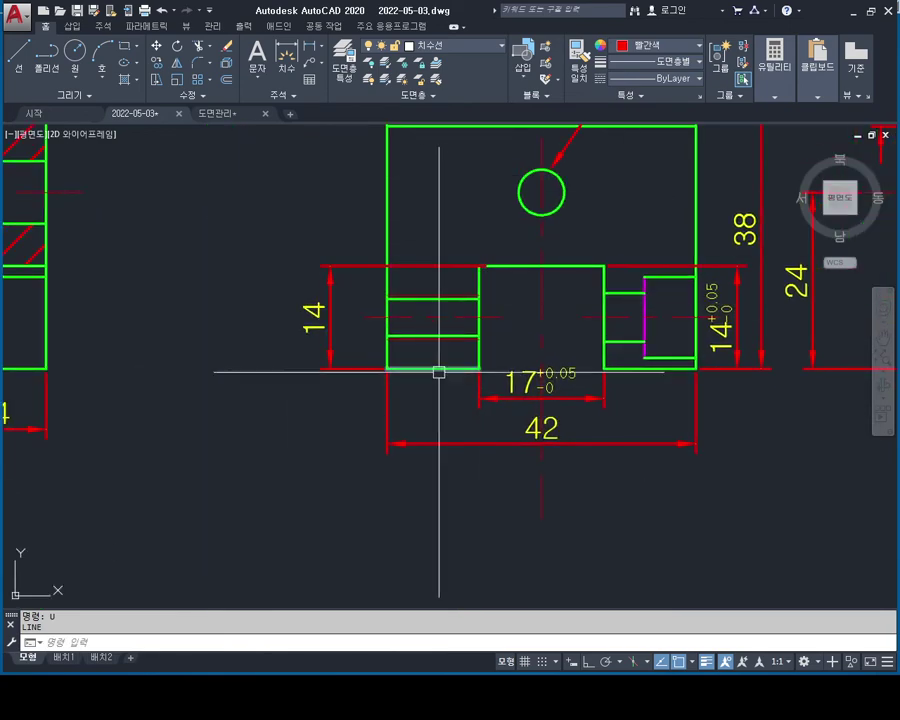
scroll(414, 335, "down", 2)
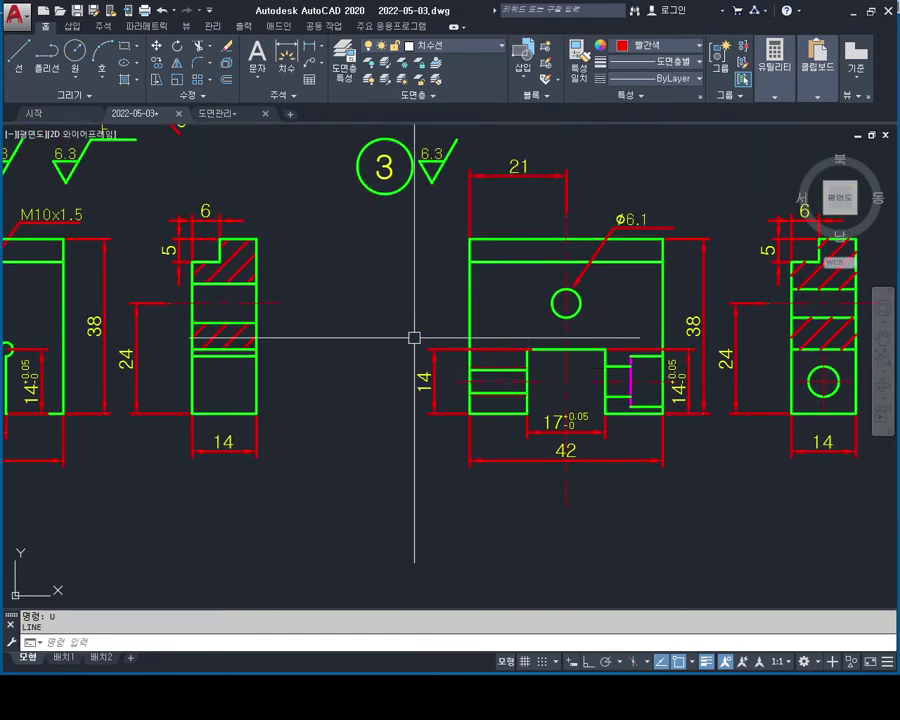
scroll(420, 345, "down", 2)
scroll(430, 340, "down", 3)
scroll(442, 334, "down", 2)
middle_click_drag(442, 334, 588, 414)
scroll(404, 390, "up", 3)
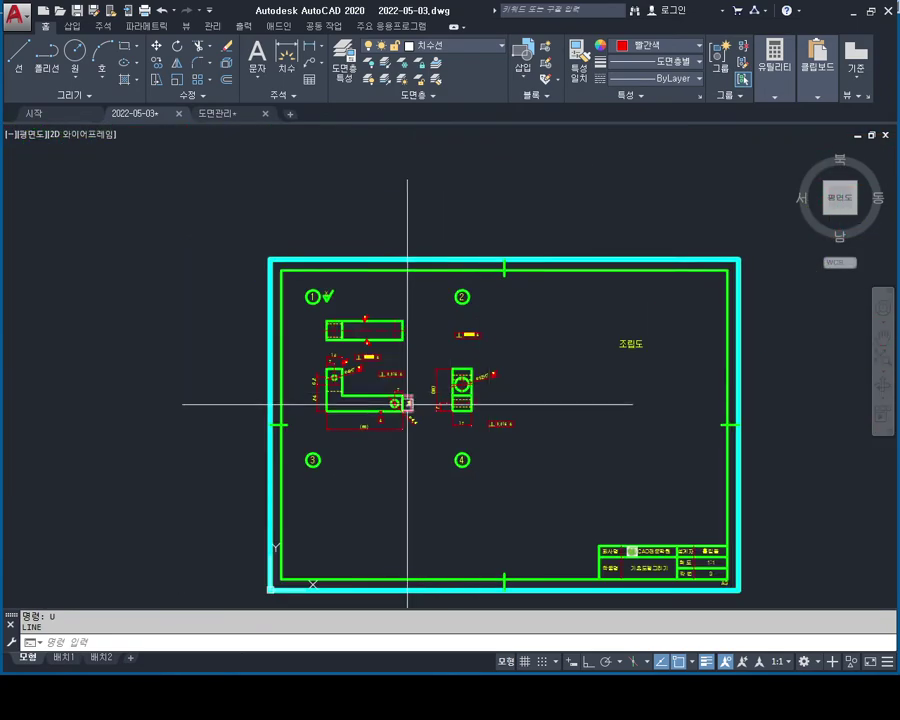
scroll(412, 424, "up", 3)
key("Escape")
scroll(400, 400, "up", 3)
mouse_move(392, 350)
middle_mouse_down()
mouse_move(518, 386)
mouse_move(470, 385)
middle_mouse_up()
scroll(521, 424, "down", 2)
scroll(304, 336, "up", 3)
scroll(360, 290, "up", 1)
mouse_move(360, 290)
middle_mouse_down()
mouse_move(432, 296)
mouse_move(388, 336)
middle_mouse_up()
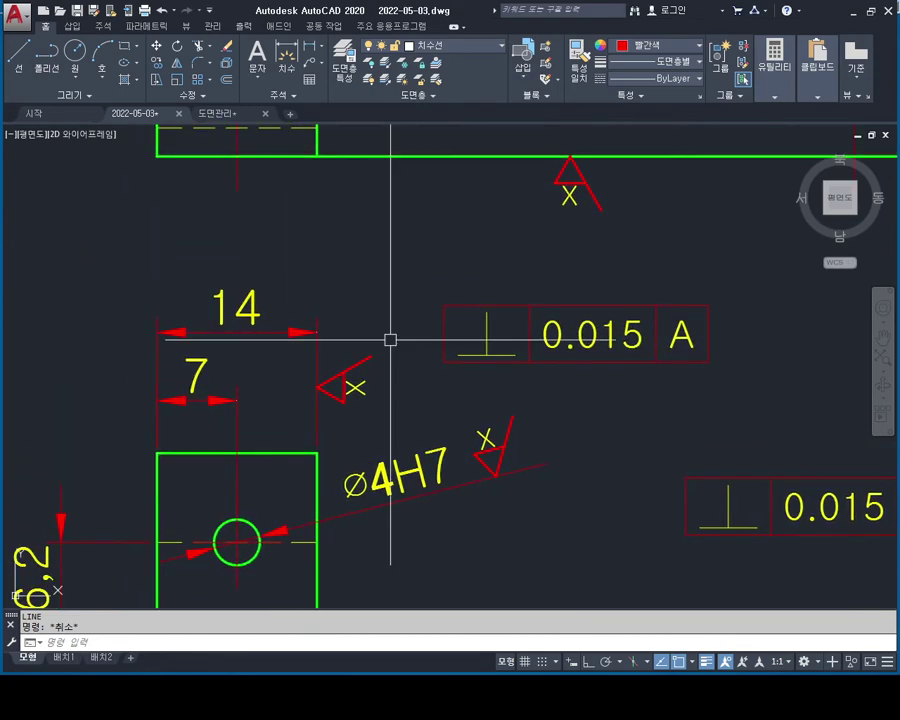
scroll(340, 335, "up", 2)
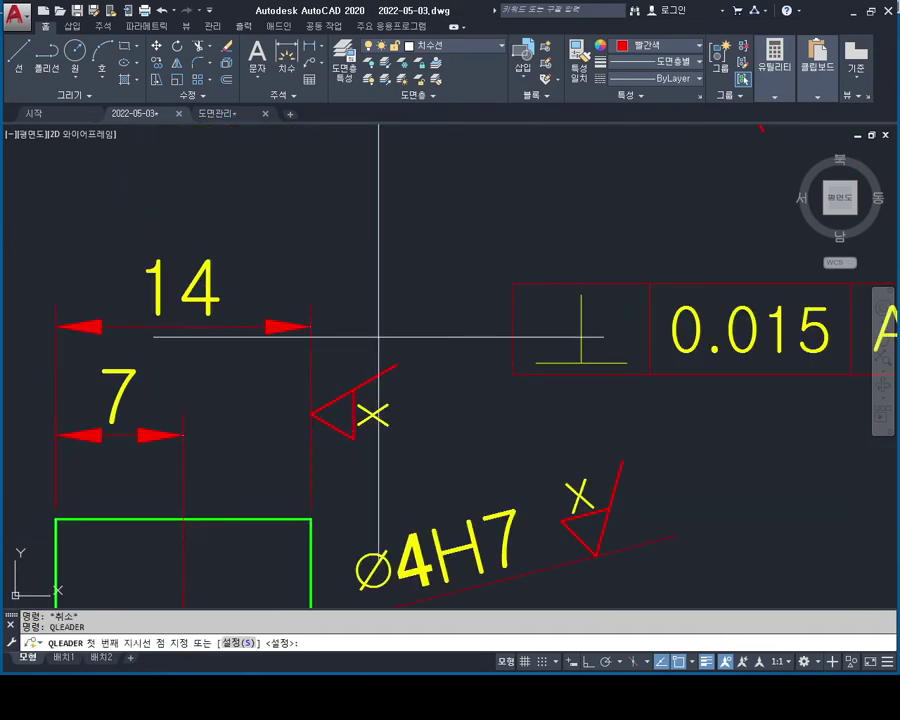
Draw a horizontal leader from the 14 dimension and move the ⊥ 0.015 A frame to it.
left_click(311, 325)
key("F8")
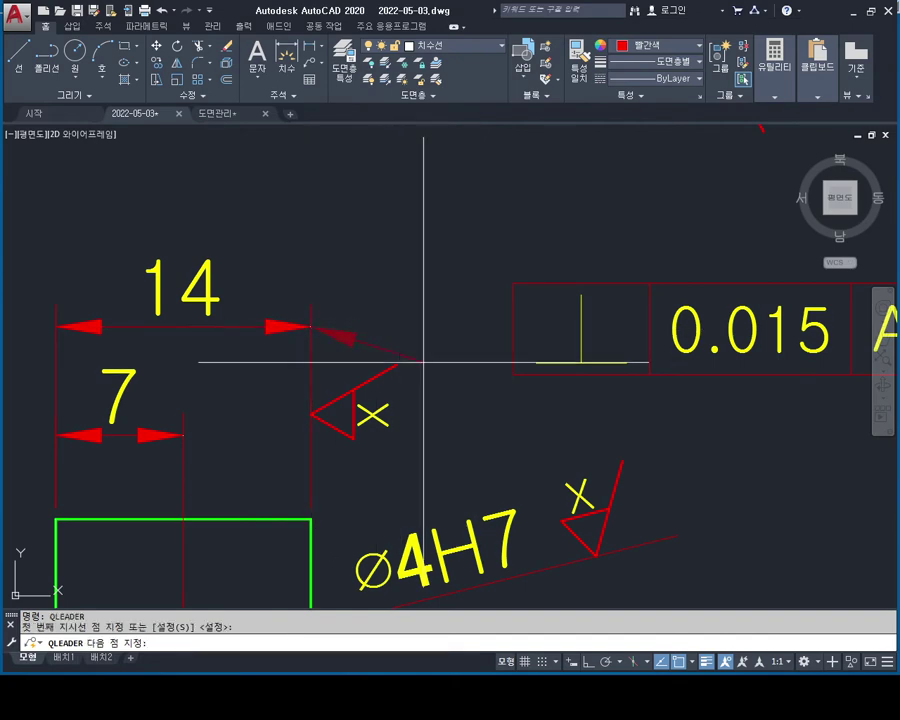
key("Escape")
key("Escape")
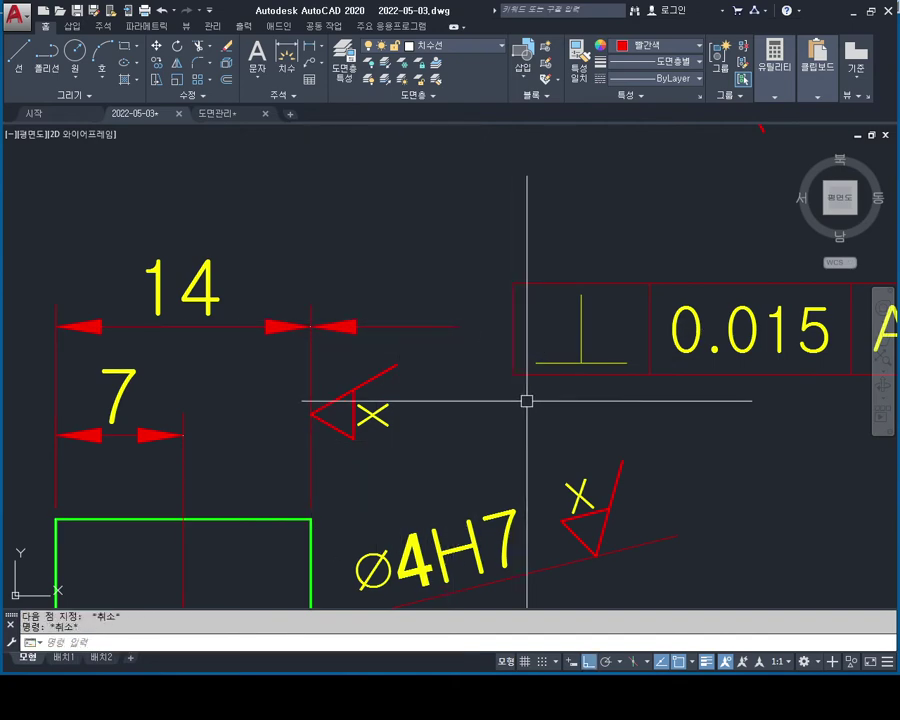
type("ㅂ")
key("Return")
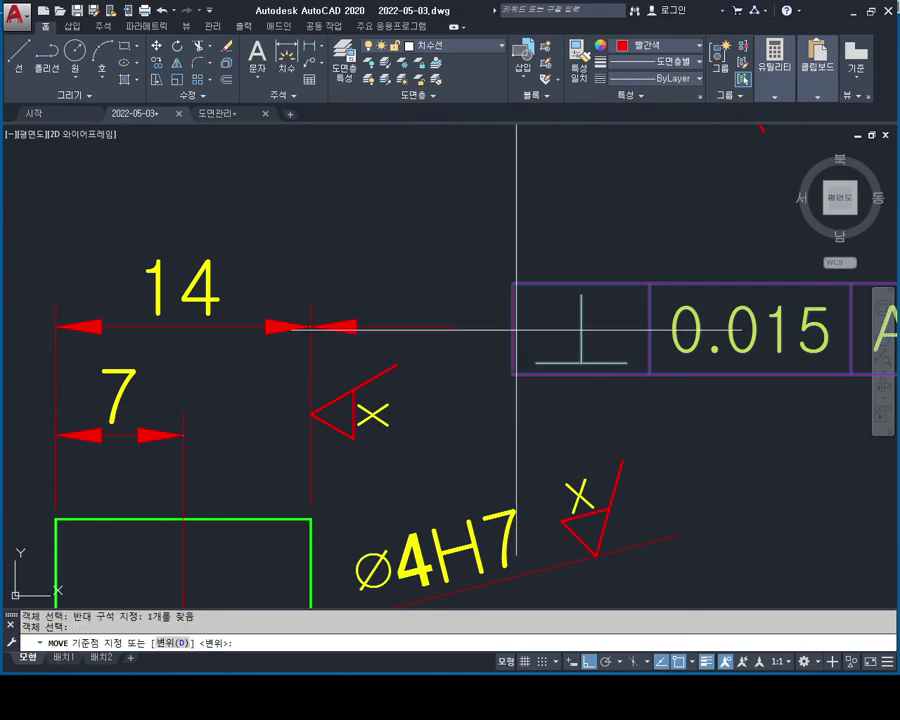
left_click(513, 329)
key("Escape")
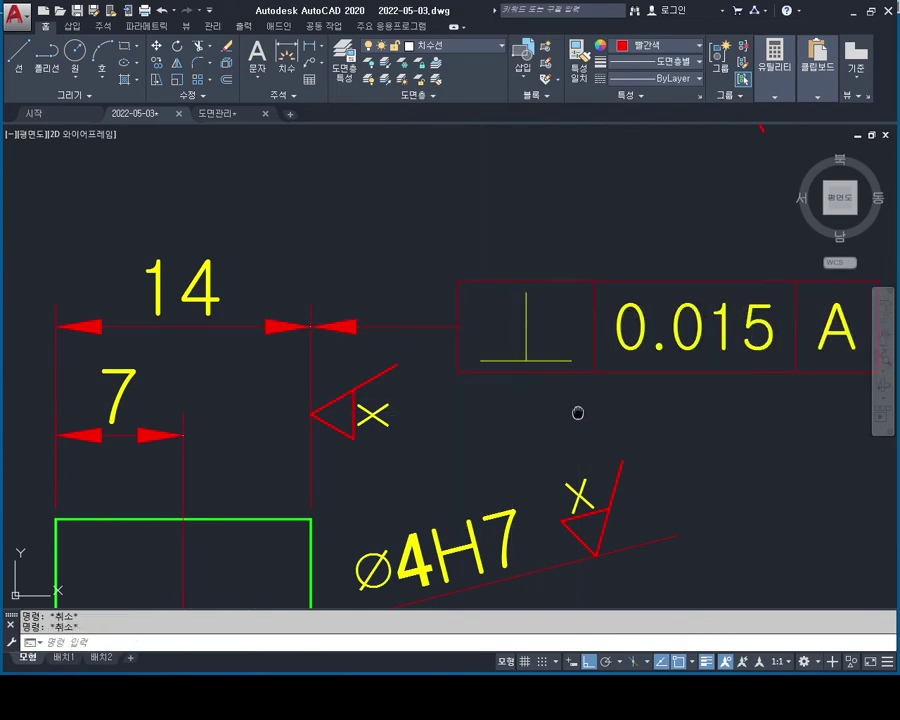
Pan and zoom to bring the lower 0.015 A tolerance frame into view.
scroll(450, 300, "down", 3)
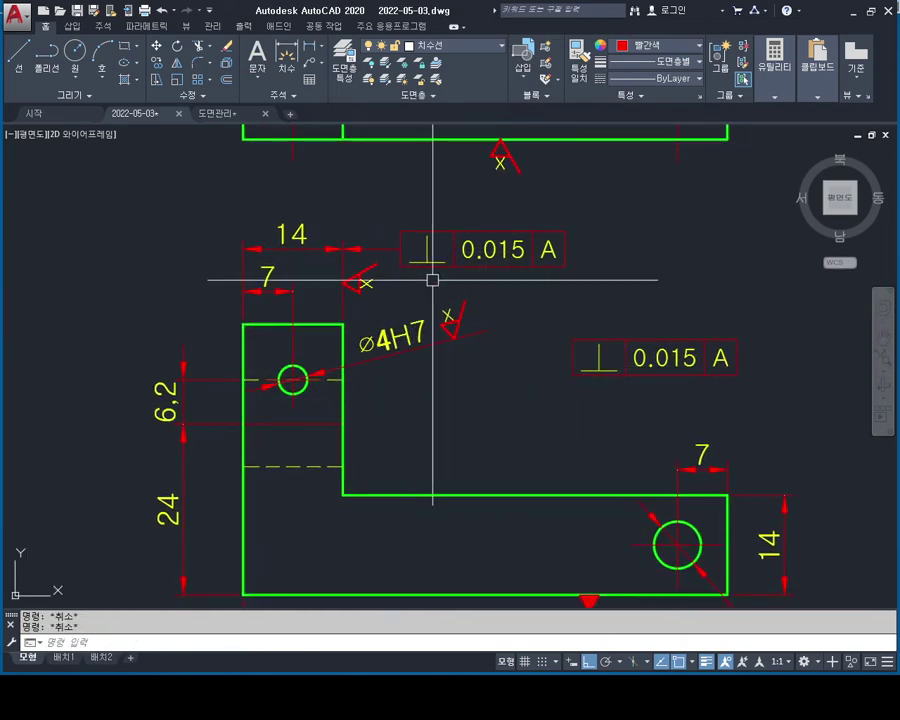
middle_click_drag(609, 364, 458, 293)
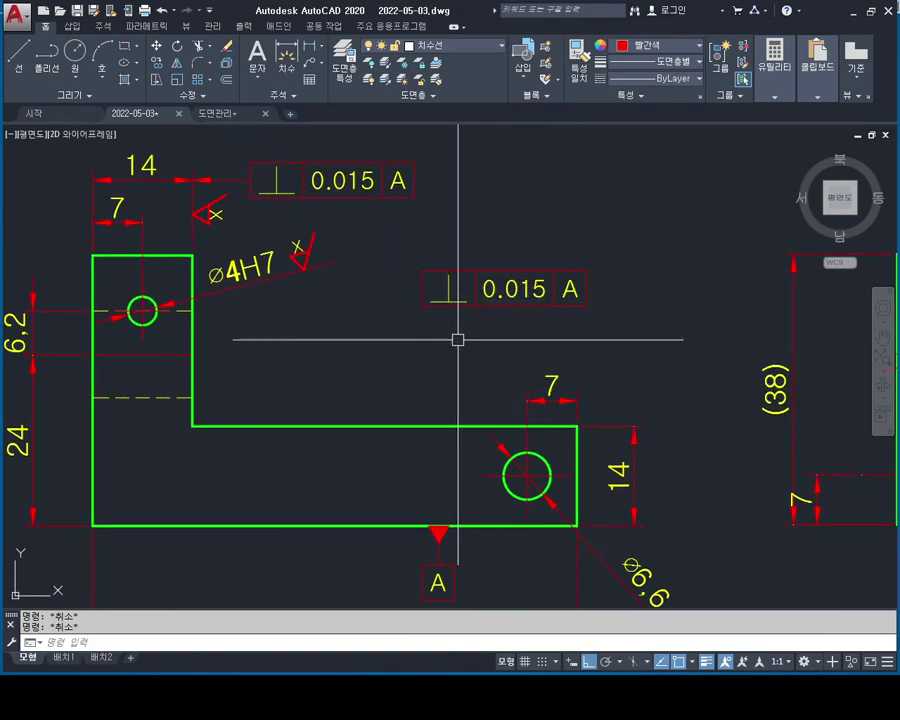
scroll(610, 380, "up", 3)
middle_click_drag(585, 399, 594, 424)
scroll(520, 390, "down", 3)
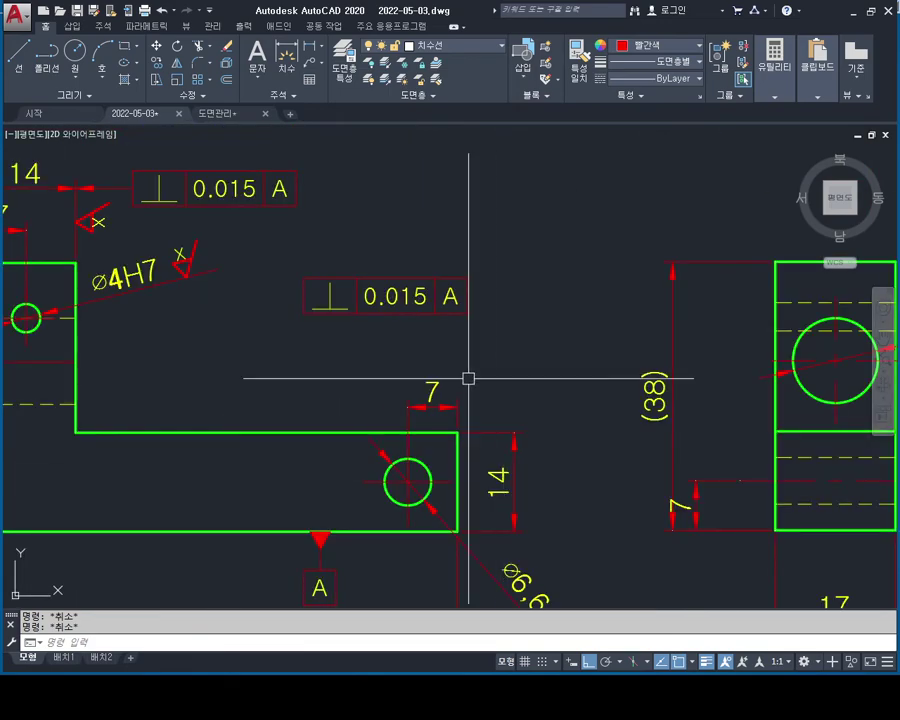
scroll(420, 329, "up", 2)
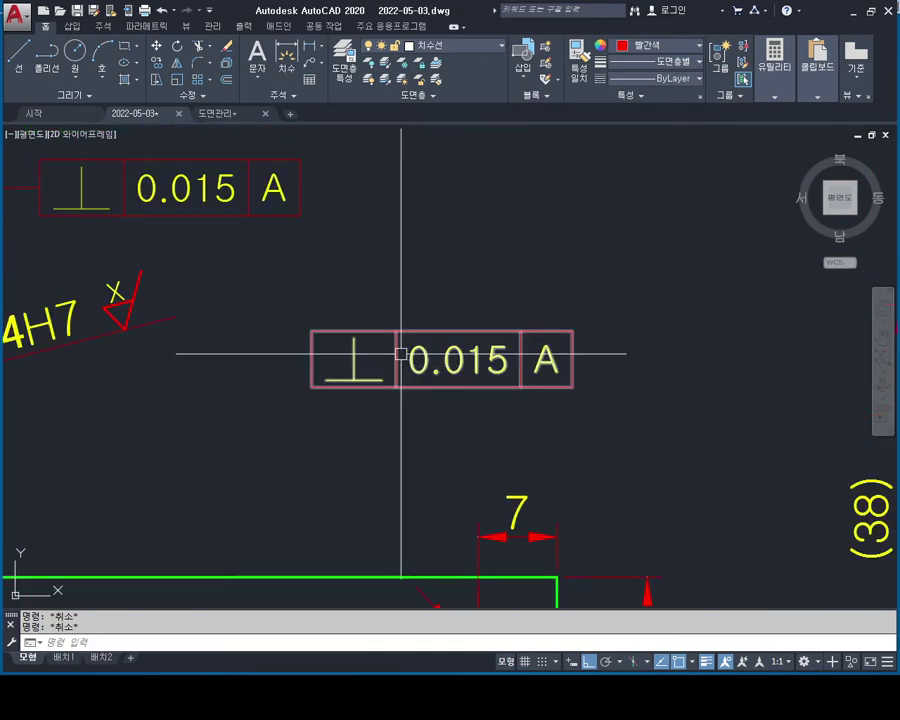
Change the lower frame's symbol to parallelism so it reads // 0.015 A.
double_click(401, 353)
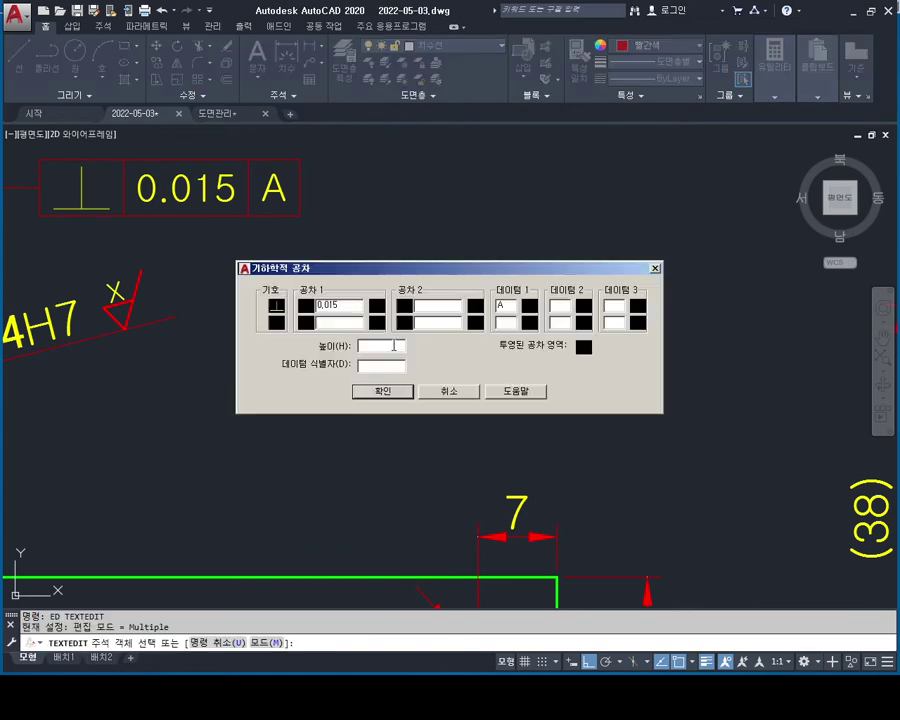
left_click(277, 306)
left_click(476, 320)
left_click(383, 392)
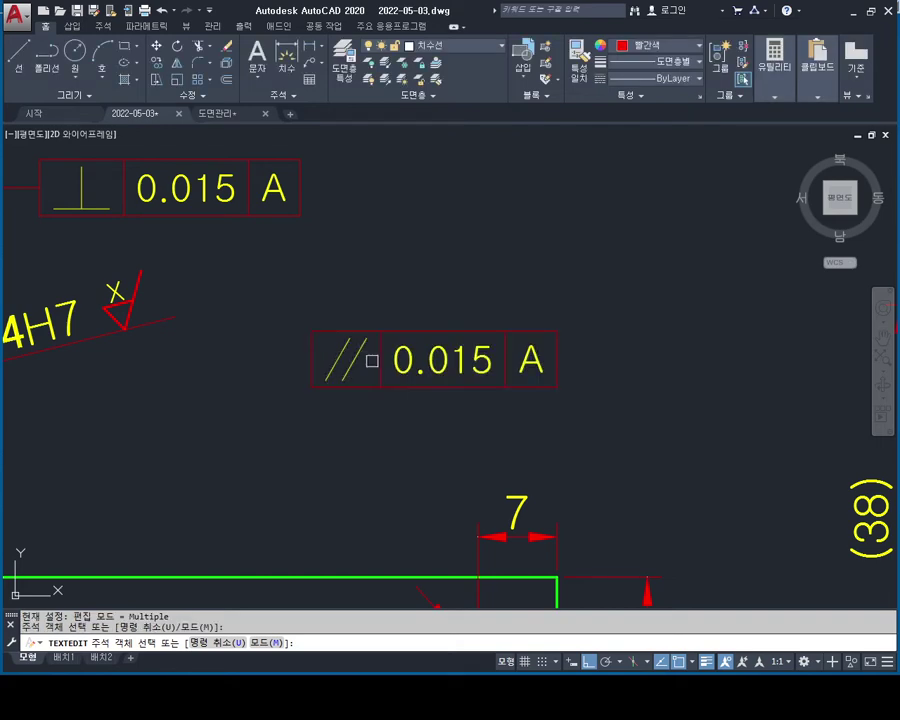
middle_click_drag(557, 383, 524, 350)
key("Escape")
key("Escape")
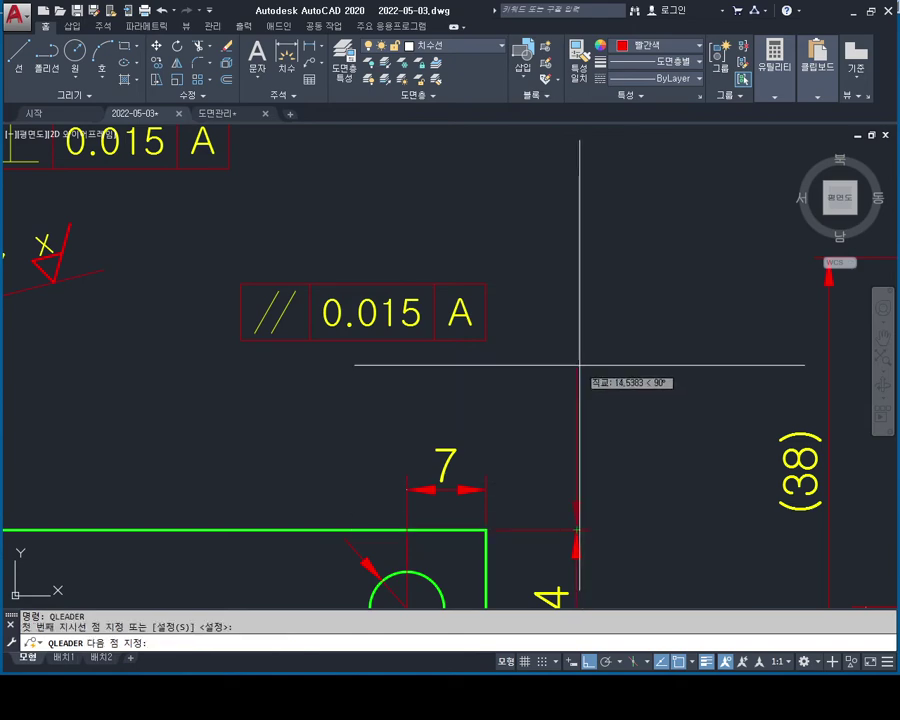
Draw a leader from the 14 dimension up to the parallelism tolerance frame, with no text.
left_click(575, 323)
left_click(547, 323)
key("Escape")
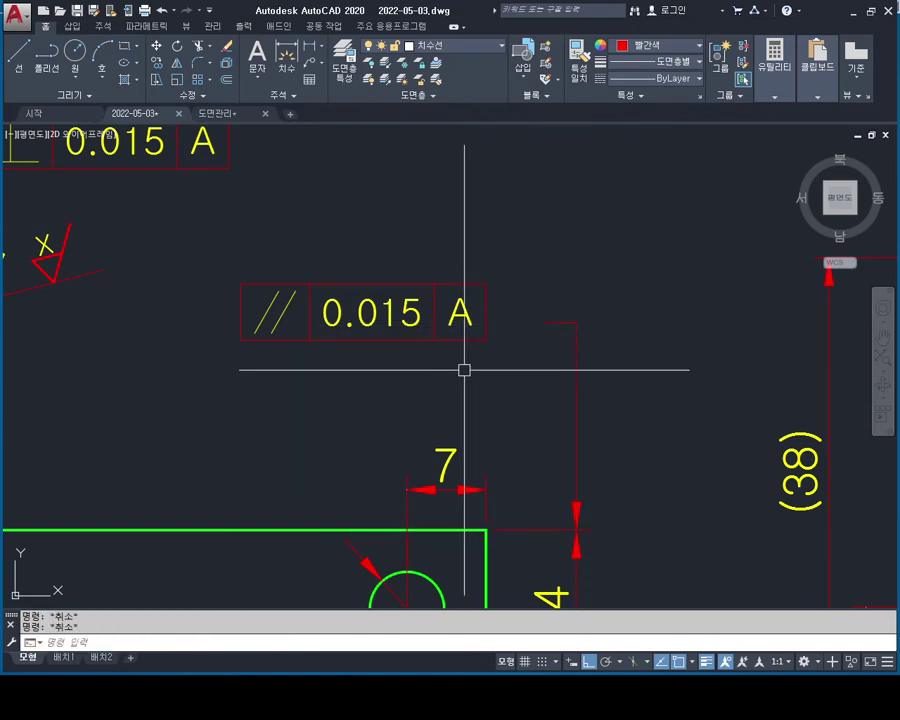
Start moving the // 0.015 A frame from its base point, then cancel the move.
type("m")
key("Return")
left_click(500, 226)
left_click(467, 338)
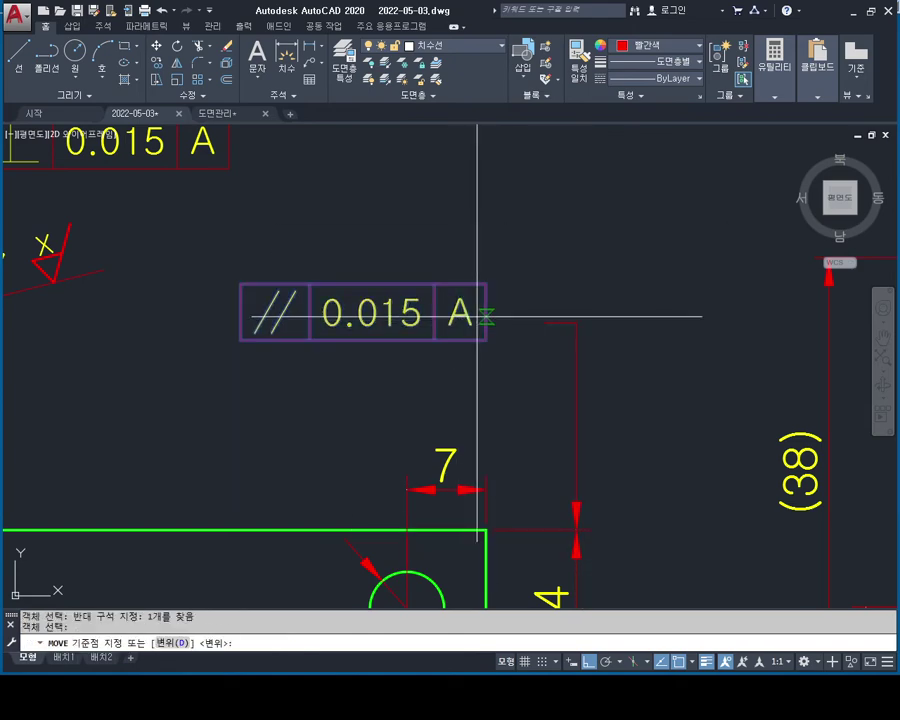
left_click(478, 316)
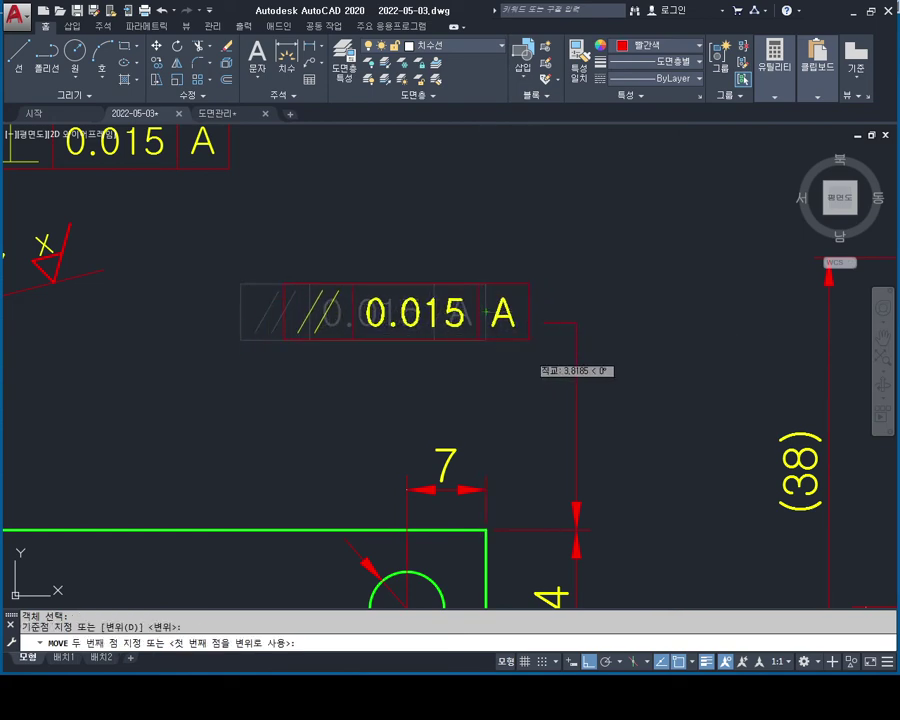
scroll(552, 355, "up", 7)
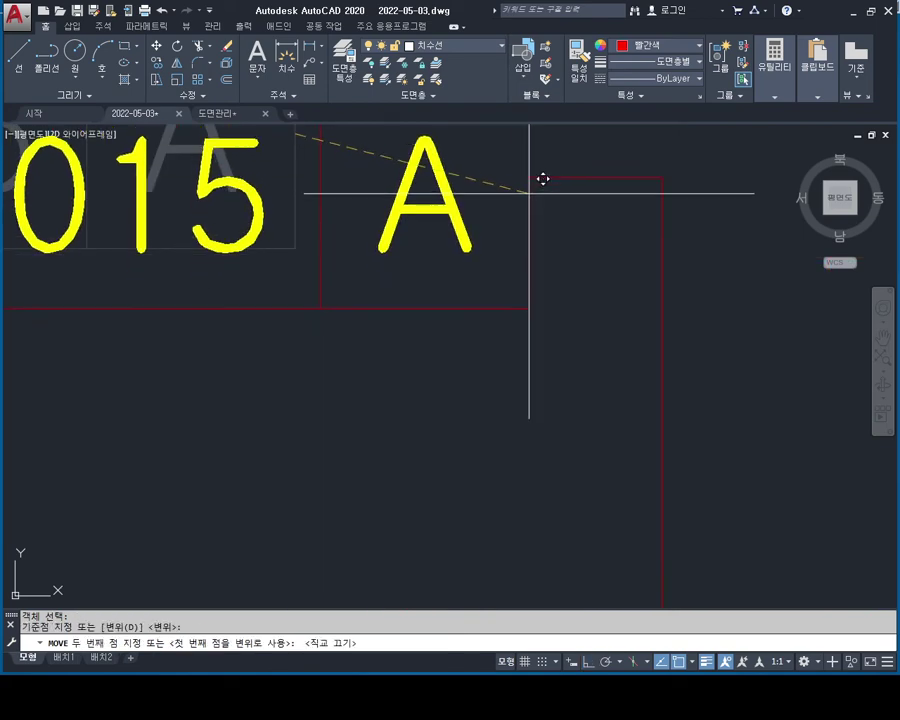
key("Escape")
Zoom out and pan to the right view's 17 dimension and its ⊥ frame.
scroll(468, 222, "down", 3)
scroll(531, 284, "down", 2)
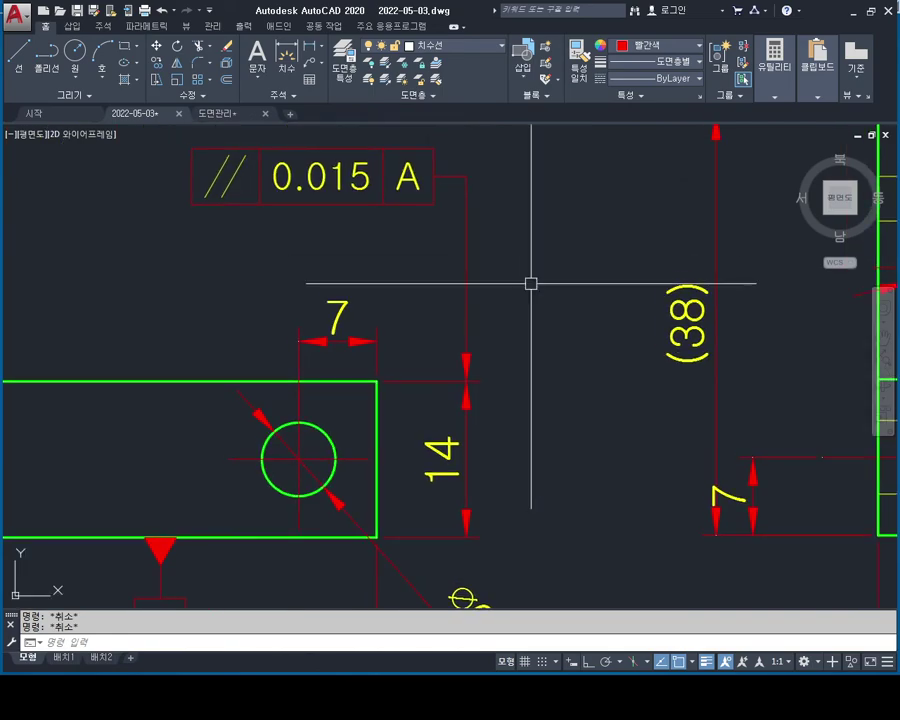
scroll(531, 284, "down", 2)
scroll(476, 323, "down", 2)
middle_click_drag(432, 293, 440, 353)
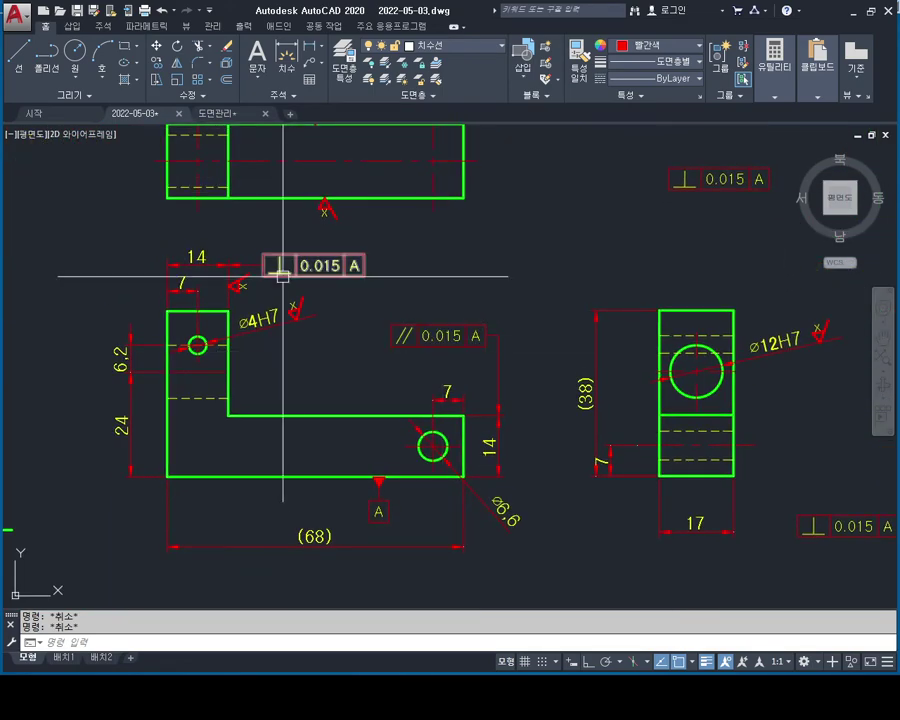
middle_click_drag(538, 383, 428, 316)
middle_click_drag(628, 446, 612, 440)
scroll(494, 397, "up", 4)
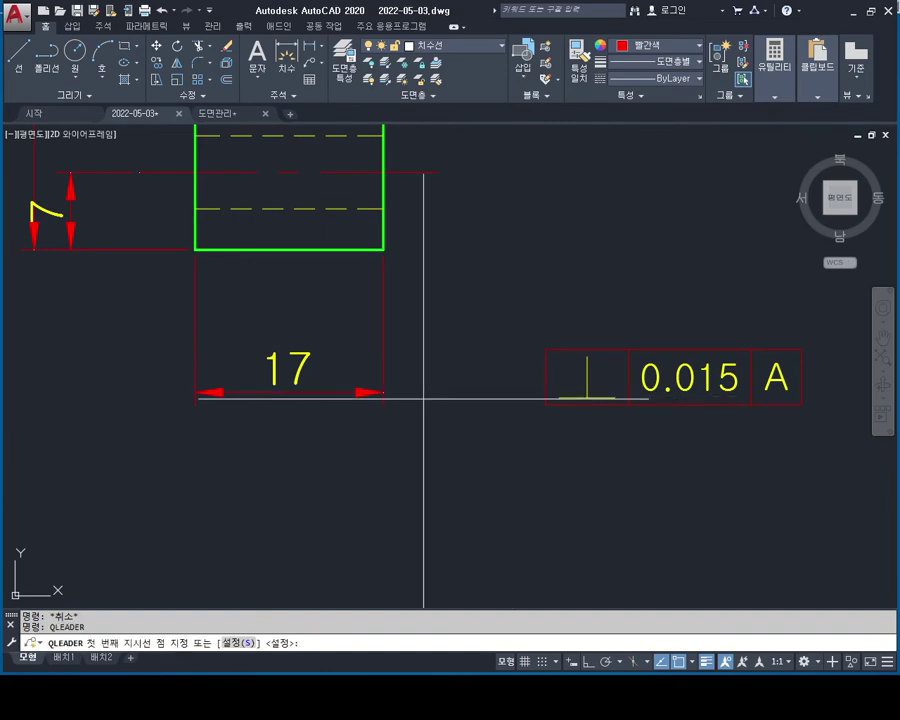
left_click(383, 391)
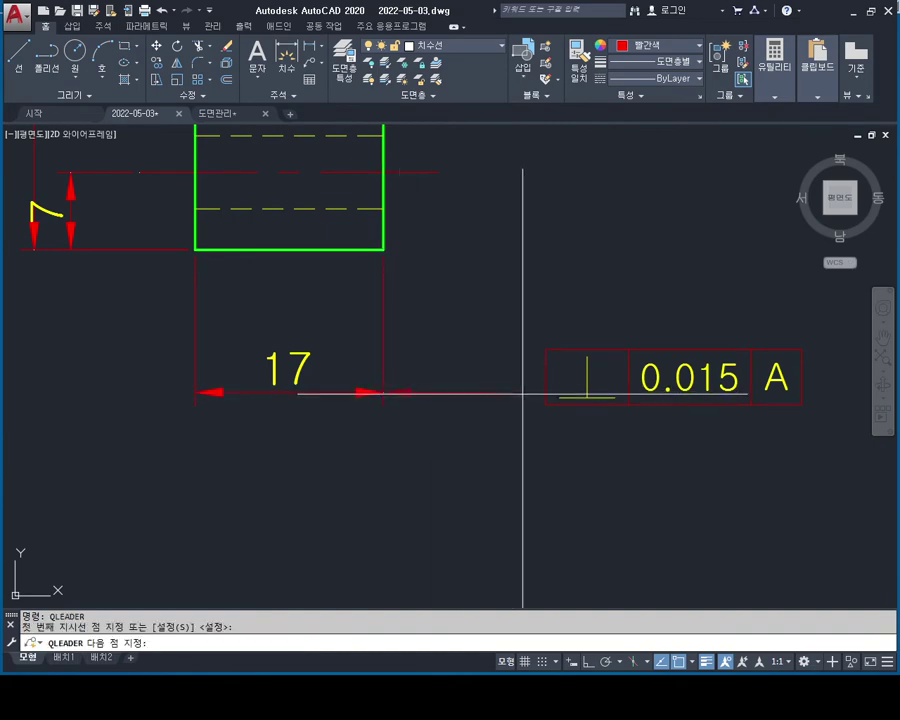
key("F8")
key("Escape")
key("Escape")
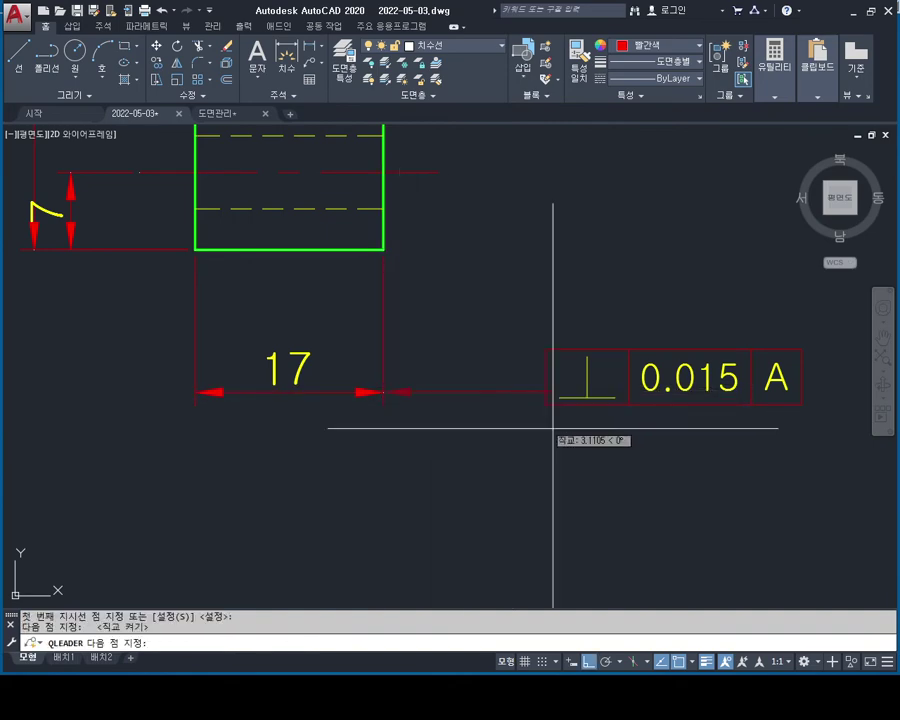
middle_click_drag(606, 433, 551, 430)
left_click(550, 311)
left_click(494, 428)
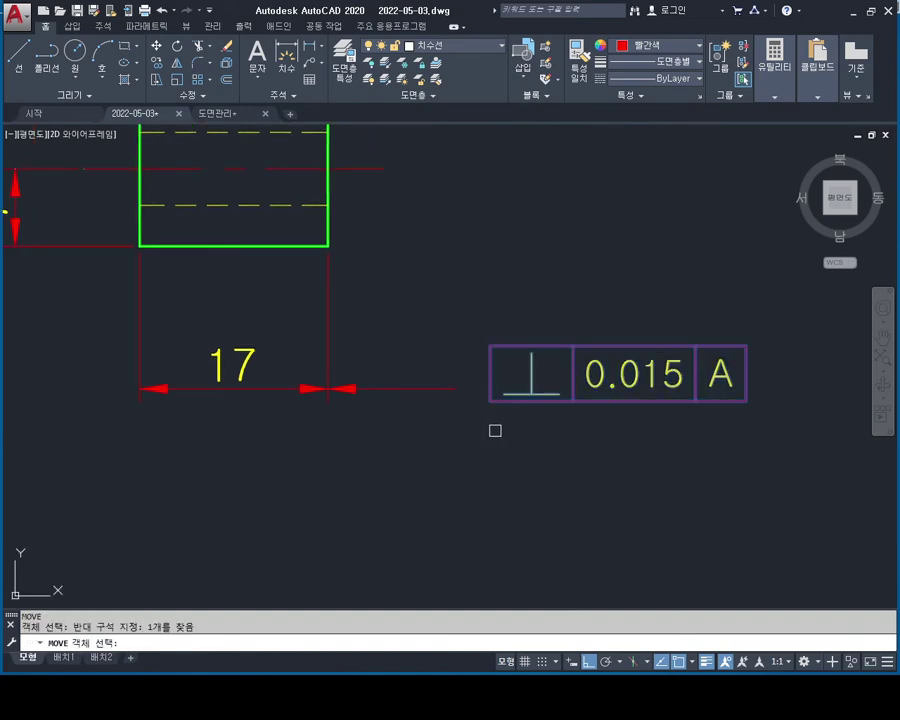
key("Return")
left_click(490, 373)
key("Escape")
scroll(531, 386, "down", 3)
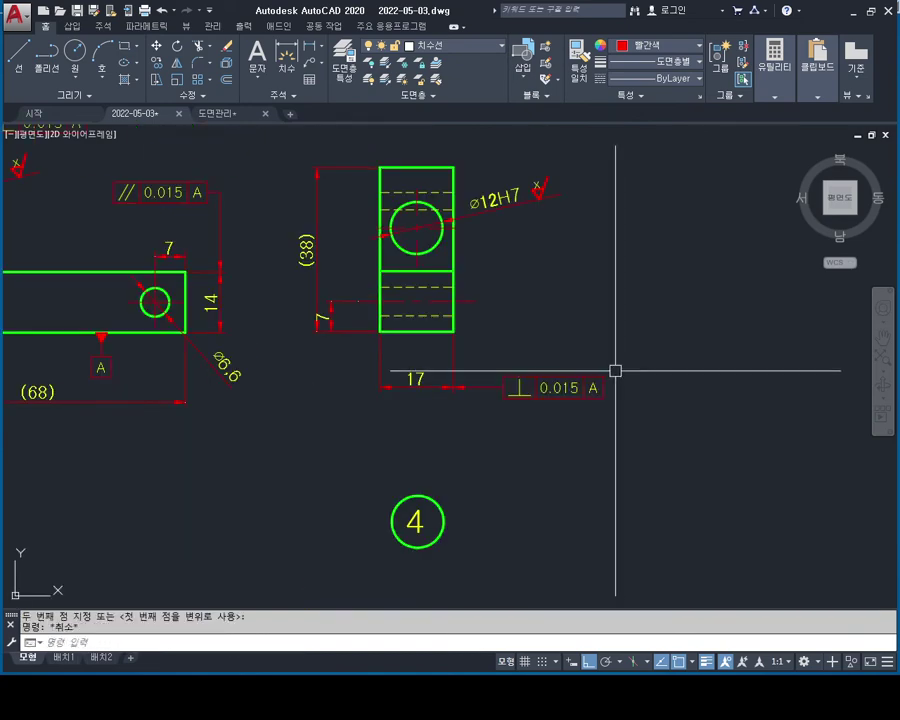
scroll(615, 370, "down", 2)
middle_click_drag(589, 334, 621, 386)
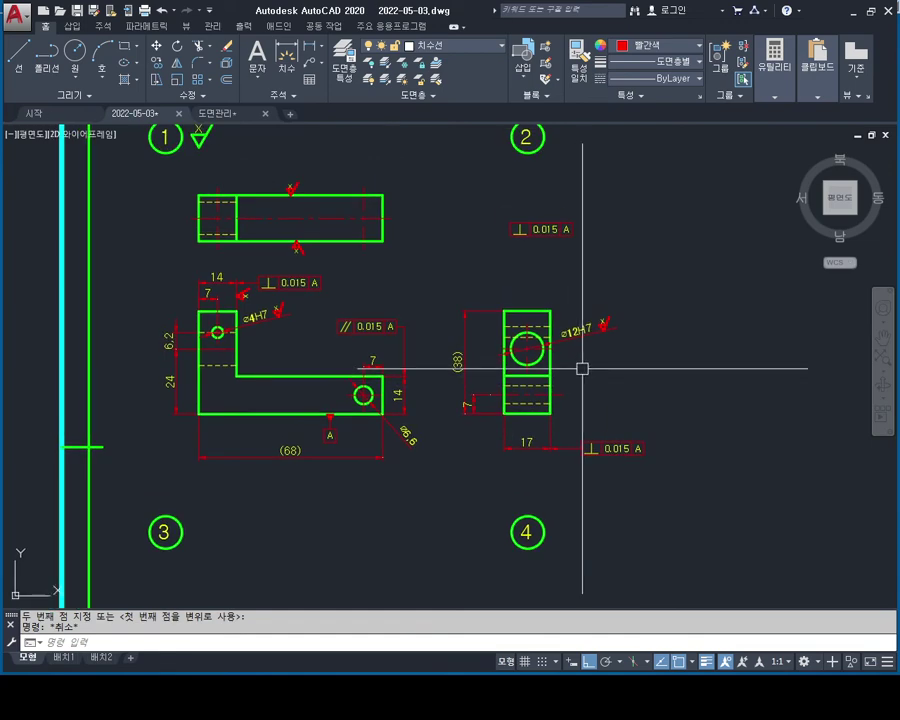
middle_click_drag(567, 341, 497, 337)
key("Escape")
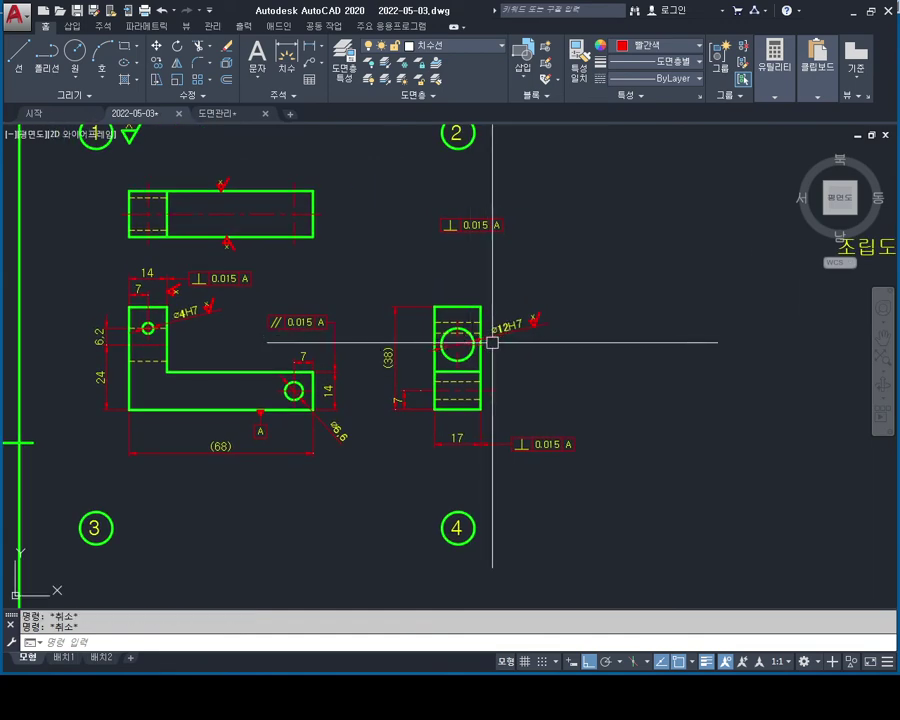
type("CO")
Select the ⊥ 0.015 A frame near number 2 for copying and pick its base point.
left_click(553, 193)
left_click(424, 259)
key("Return")
left_click(450, 226)
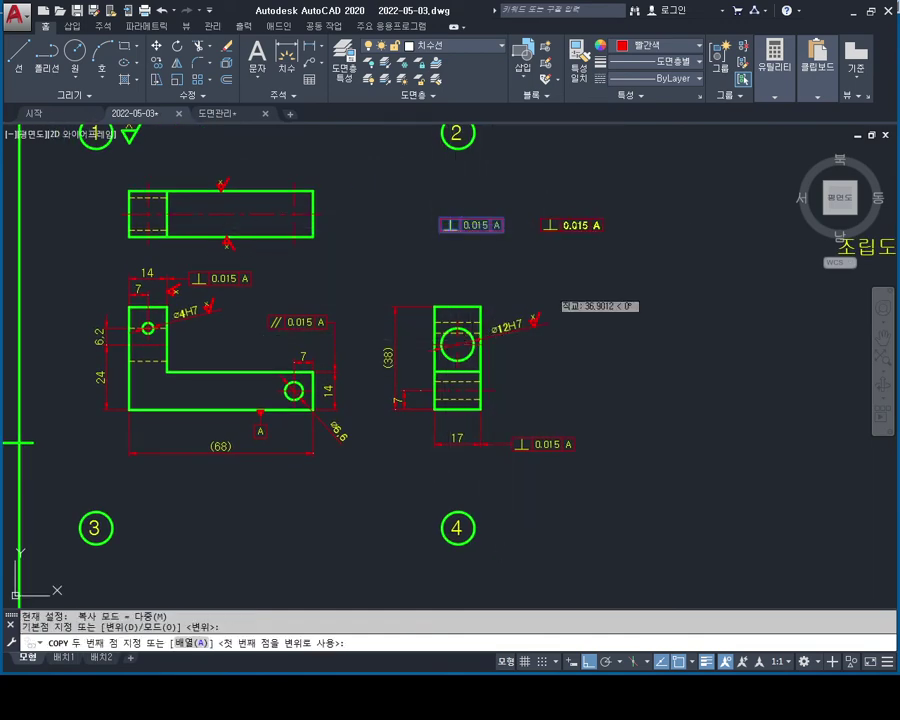
Pan to the empty space beside circled 3 and drop the frame copy there.
middle_click_drag(679, 336, 574, 336)
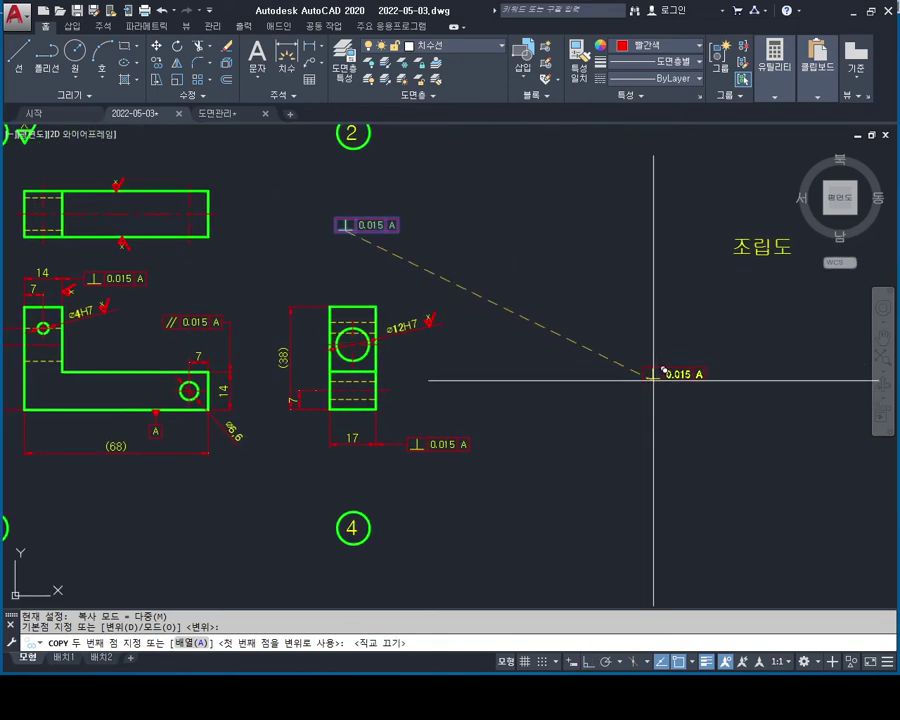
middle_click_drag(658, 372, 540, 300)
middle_click_drag(462, 315, 529, 372)
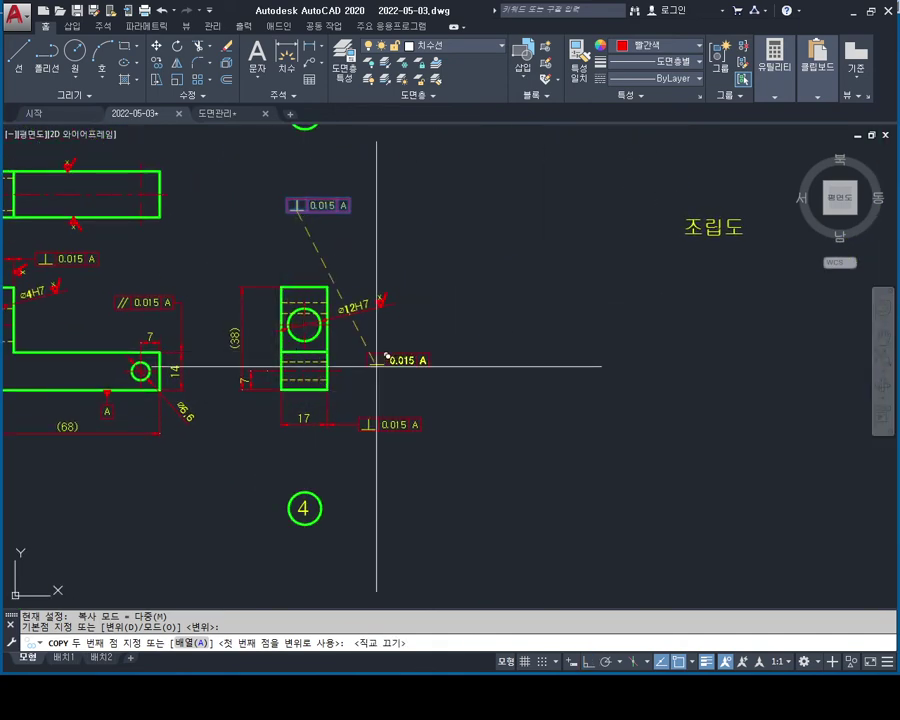
middle_click_drag(460, 441, 496, 374)
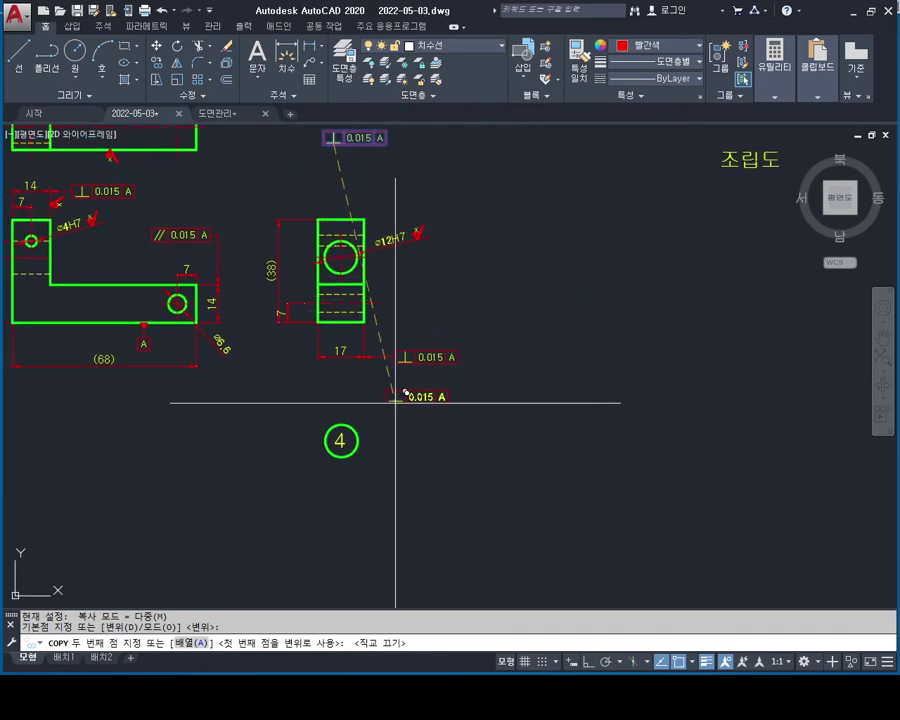
middle_click_drag(406, 386, 516, 438)
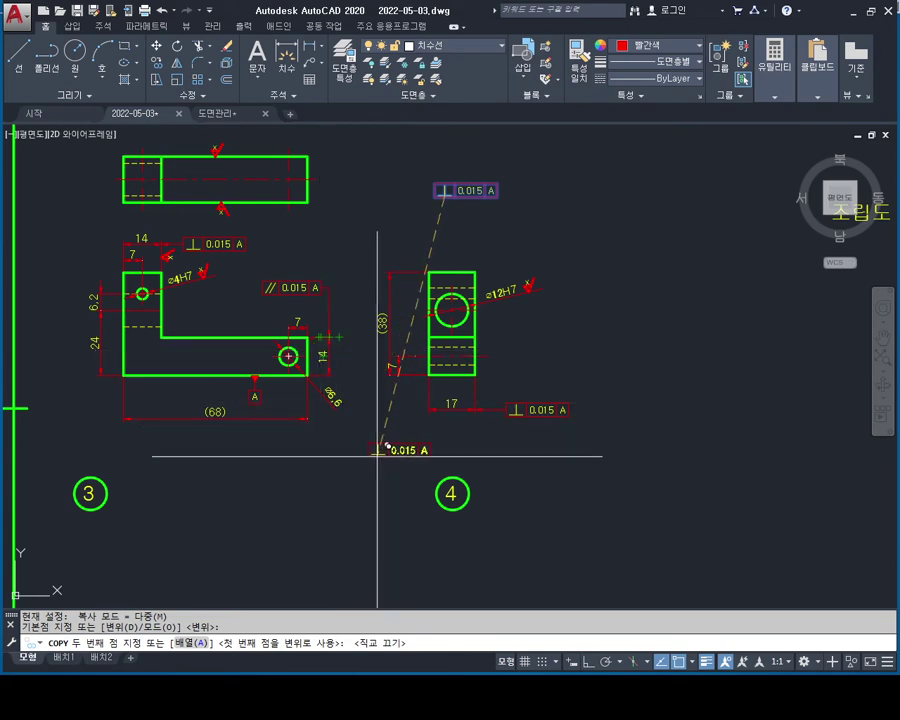
middle_click_drag(418, 331, 432, 215)
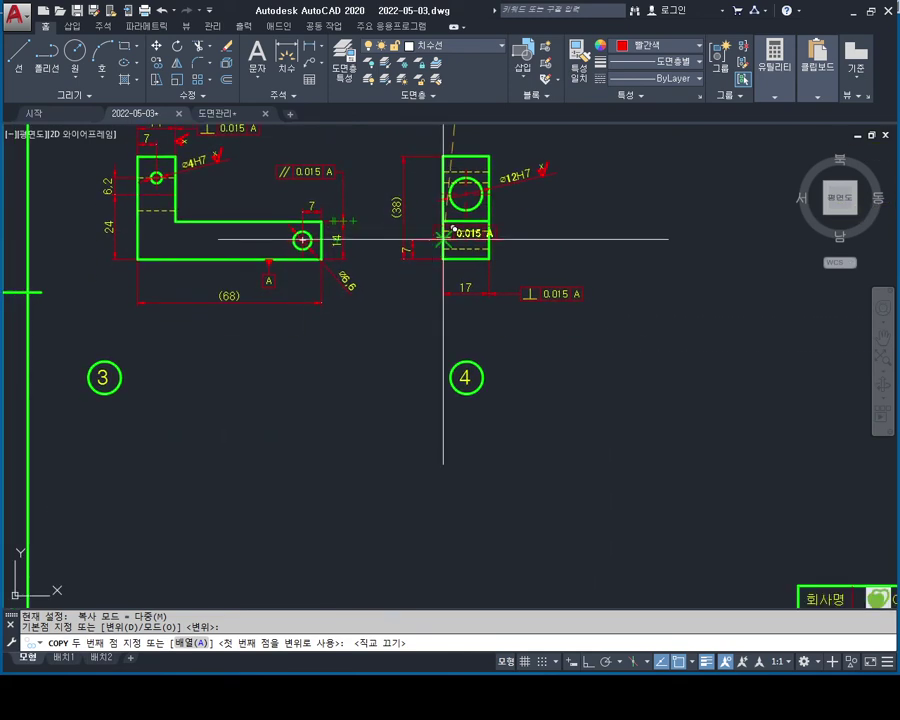
middle_click_drag(317, 375, 384, 316)
left_click(240, 314)
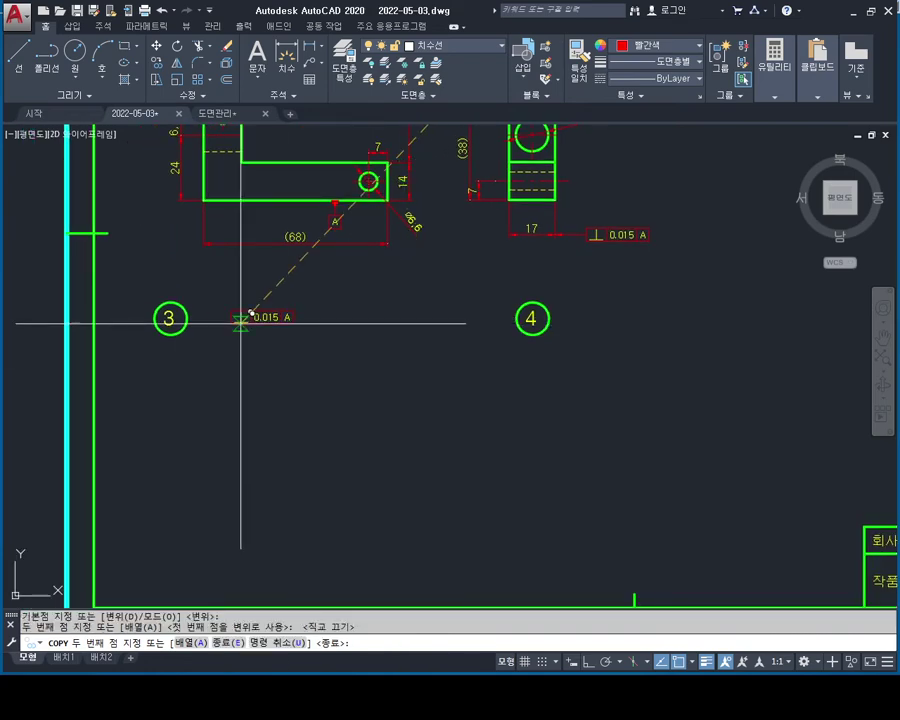
key("Escape")
scroll(339, 434, "down", 2)
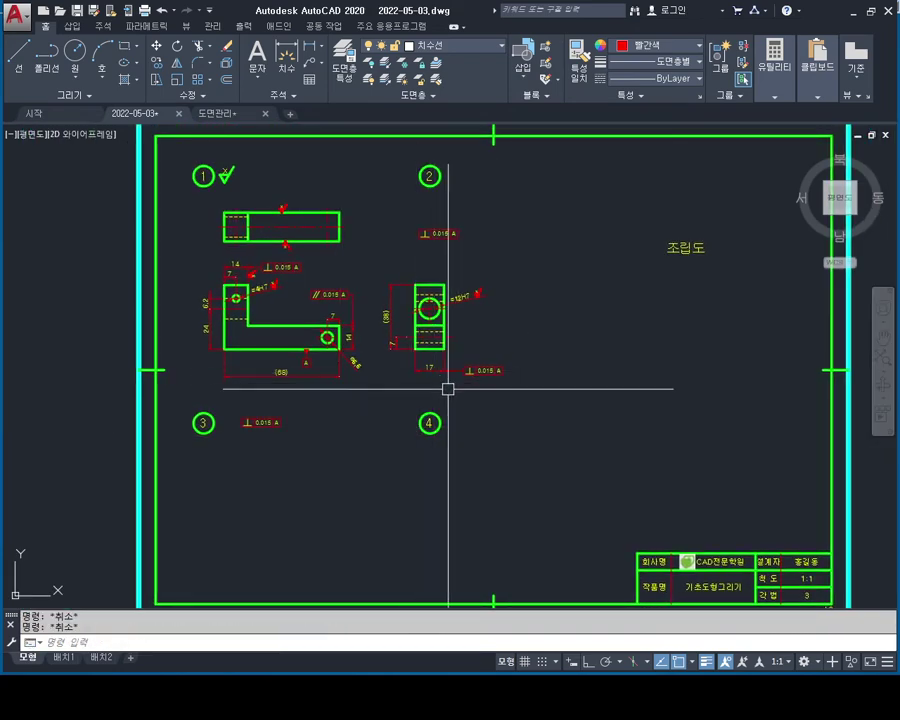
Start a copy (CO) and select the whole dimensioned threaded shaft drawing.
scroll(448, 389, "down", 1)
middle_click_drag(448, 392, 198, 280)
scroll(400, 392, "down", 2)
scroll(671, 412, "up", 4)
mouse_move(400, 392)
middle_mouse_down()
mouse_move(671, 412)
mouse_move(387, 399)
middle_mouse_up()
middle_click_drag(480, 318, 480, 340)
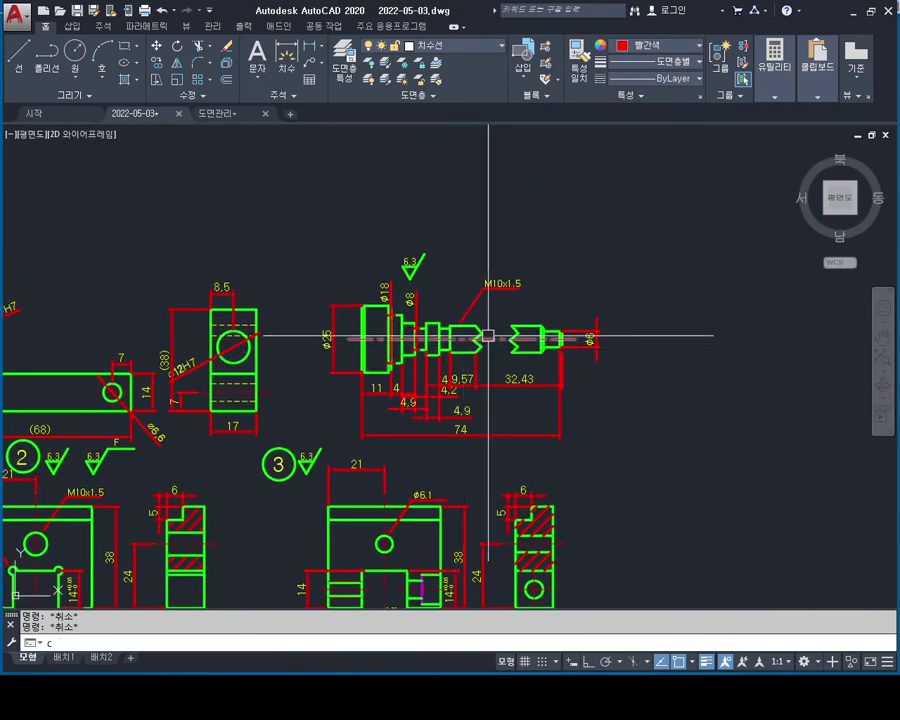
type("o")
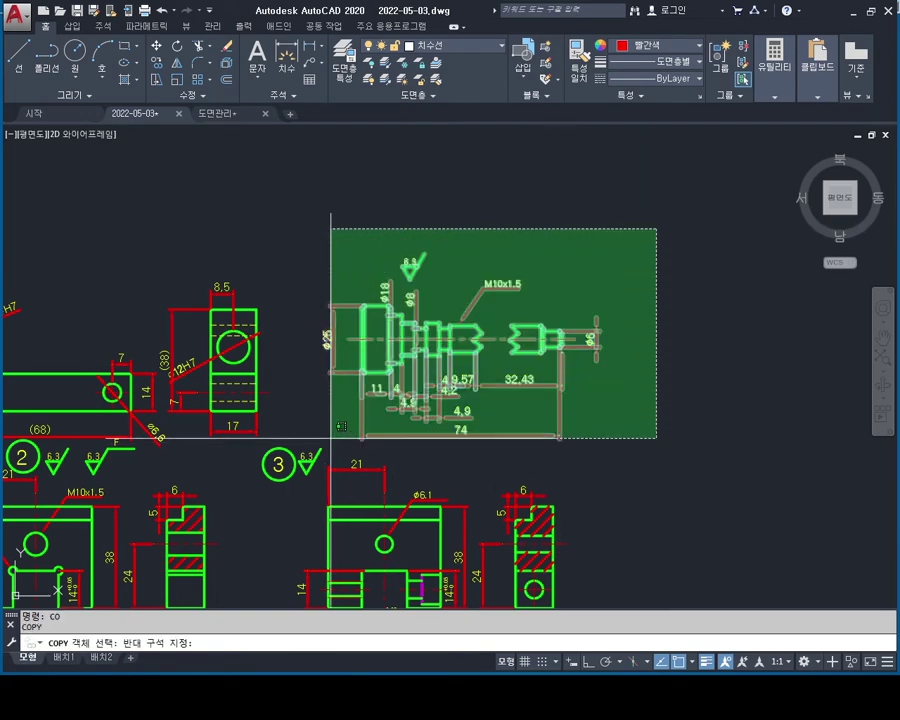
left_click(330, 443)
key("Return")
left_click(360, 340)
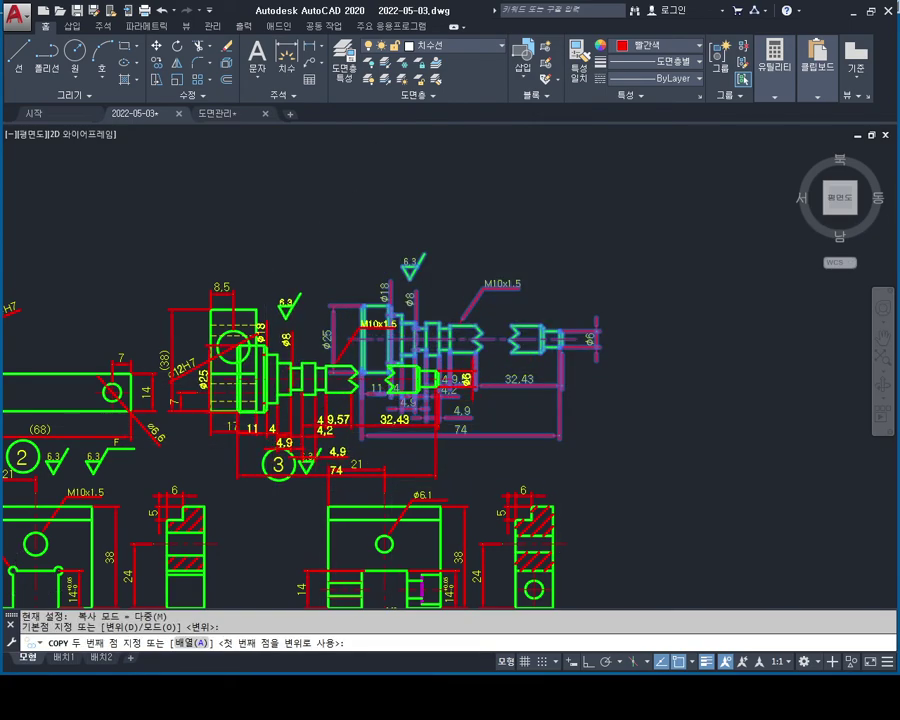
Place the shaft copy beside circled number 4.
scroll(556, 279, "down", 5)
middle_click_drag(300, 290, 556, 310)
scroll(520, 330, "up", 5)
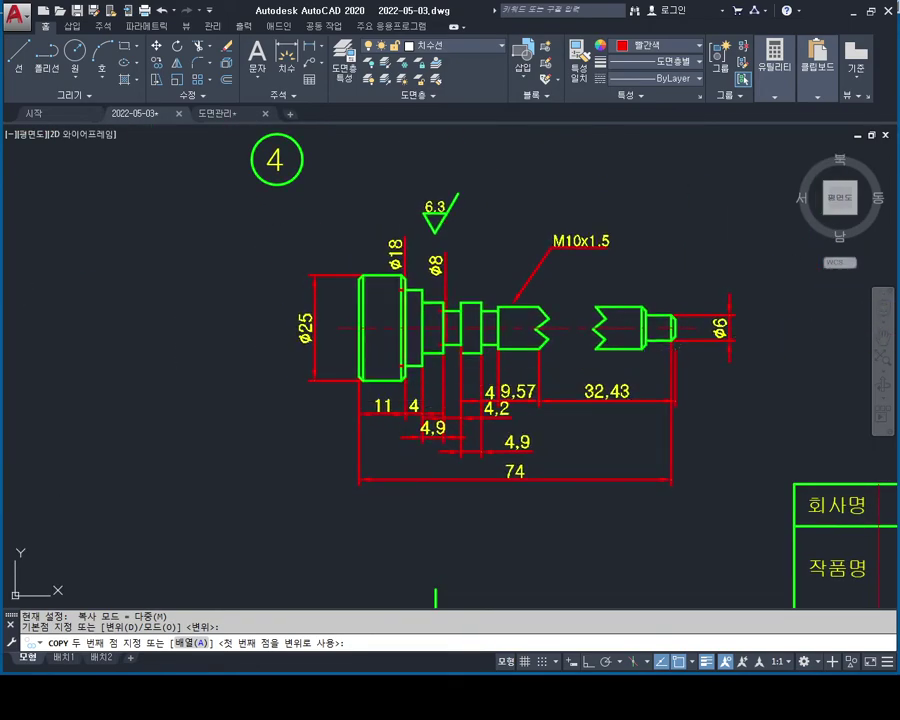
left_click(416, 389)
key("Escape")
key("Escape")
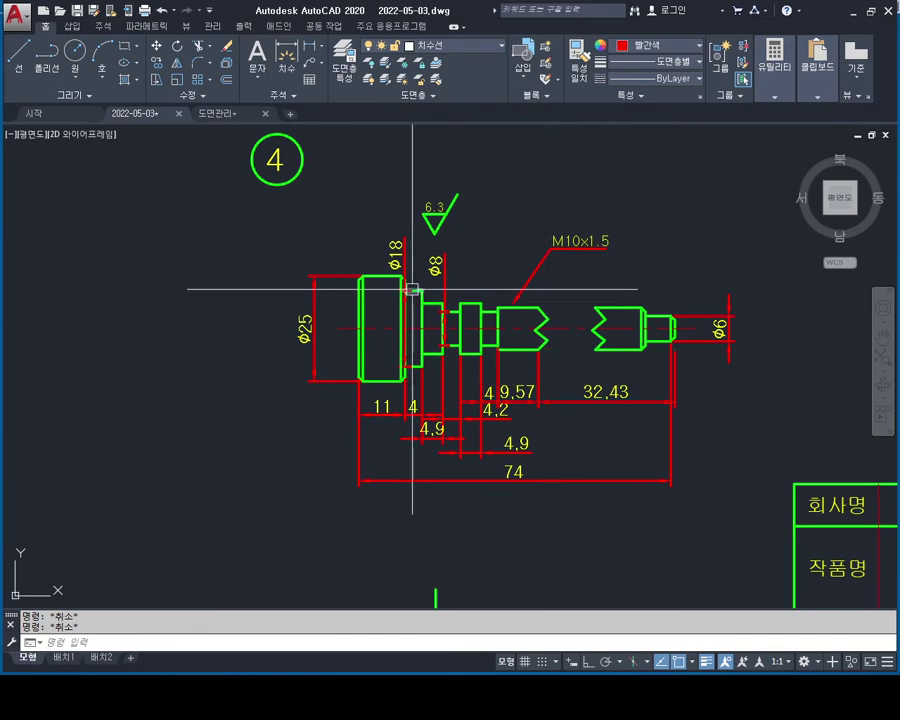
Delete the 6.3 roughness symbol above the copied part 4.
scroll(420, 260, "up", 2)
left_click(510, 216)
left_click(408, 312)
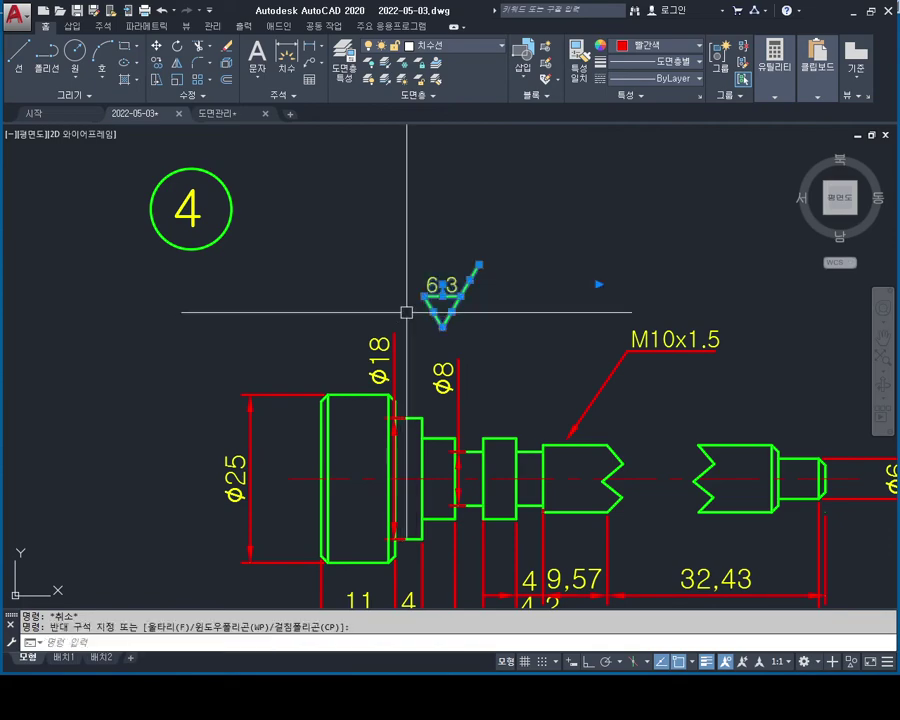
key("Delete")
scroll(397, 235, "down", 5)
scroll(332, 176, "down", 2)
Select the X roughness symbol beside circled 1 for copying.
scroll(332, 176, "up", 4)
middle_click_drag(332, 176, 360, 237)
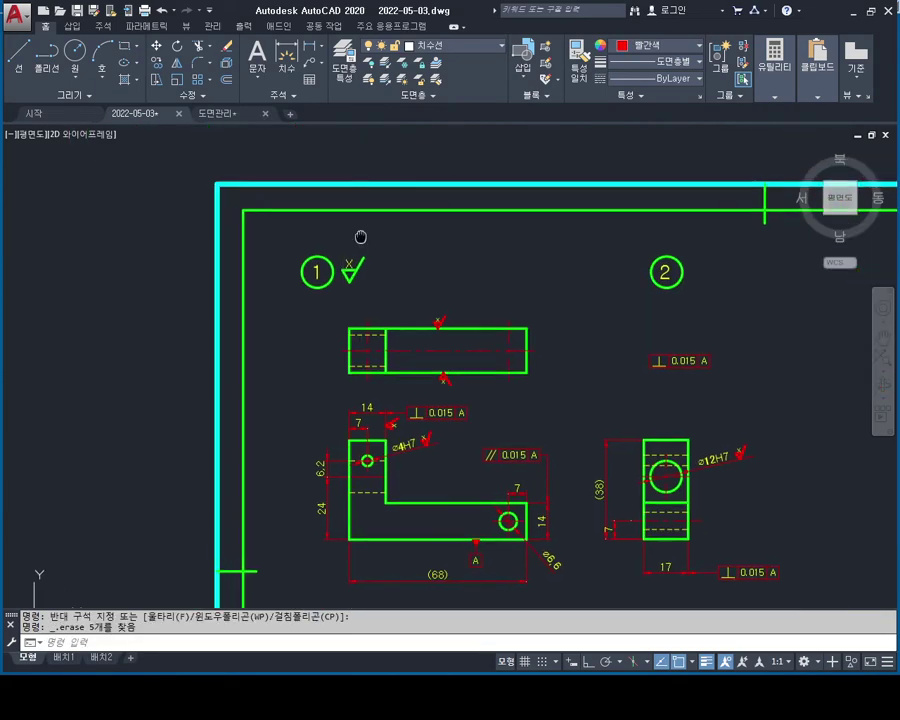
scroll(368, 257, "up", 2)
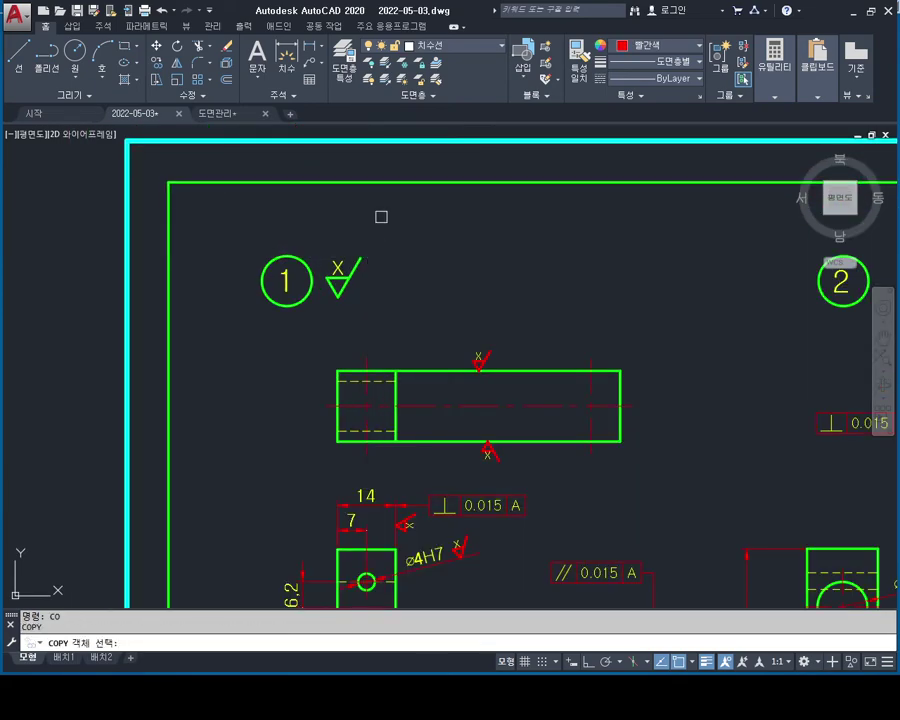
left_click(381, 216)
left_click(330, 296)
key("Return")
Place the symbol copy next to circle 4 above the shaft.
scroll(449, 224, "down", 6)
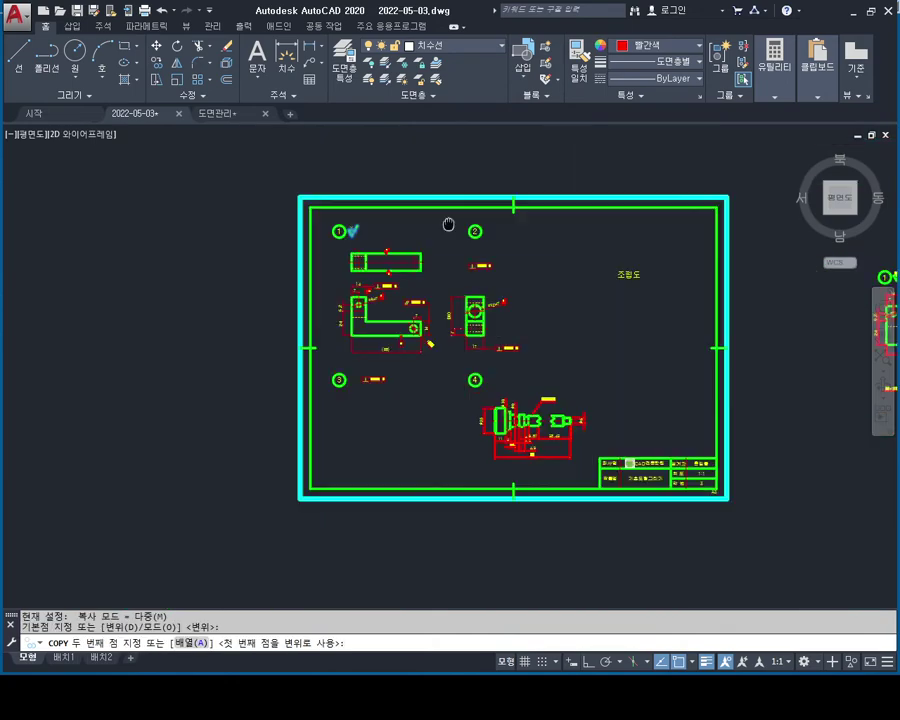
scroll(449, 300, "up", 2)
scroll(269, 400, "up", 2)
scroll(260, 380, "up", 3)
middle_click_drag(310, 260, 401, 290)
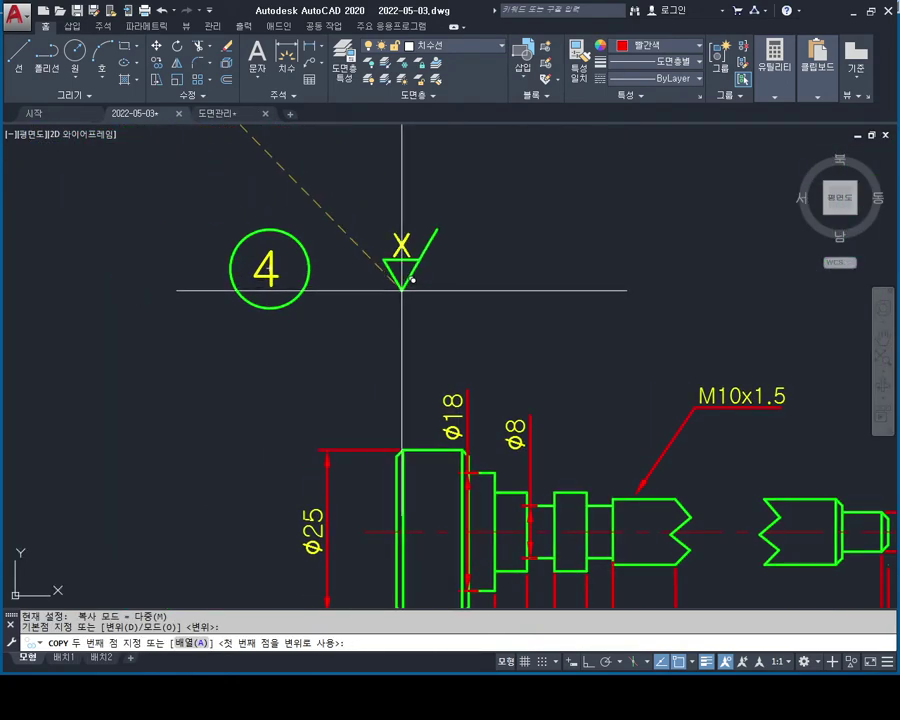
left_click(356, 298)
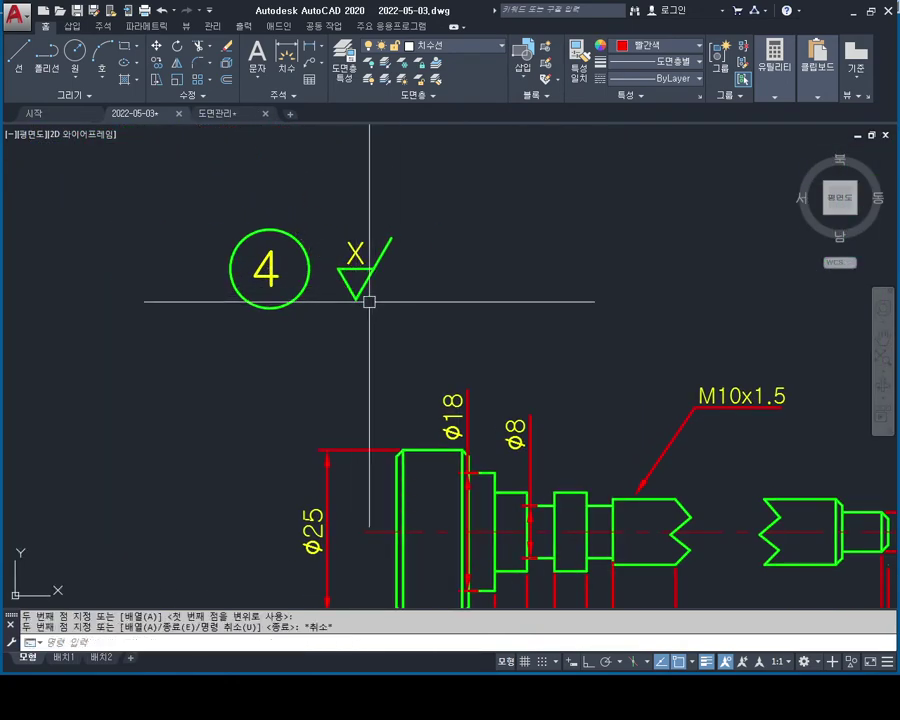
key("Escape")
Select the M10x1.5 thread callout on the shaft.
middle_click_drag(554, 415, 434, 240)
left_click(610, 236)
left_click(646, 182)
Select the M10x1.5 leader, the ⌀6 dimension and the length dimensions below the shaft.
middle_click_drag(638, 293, 535, 248)
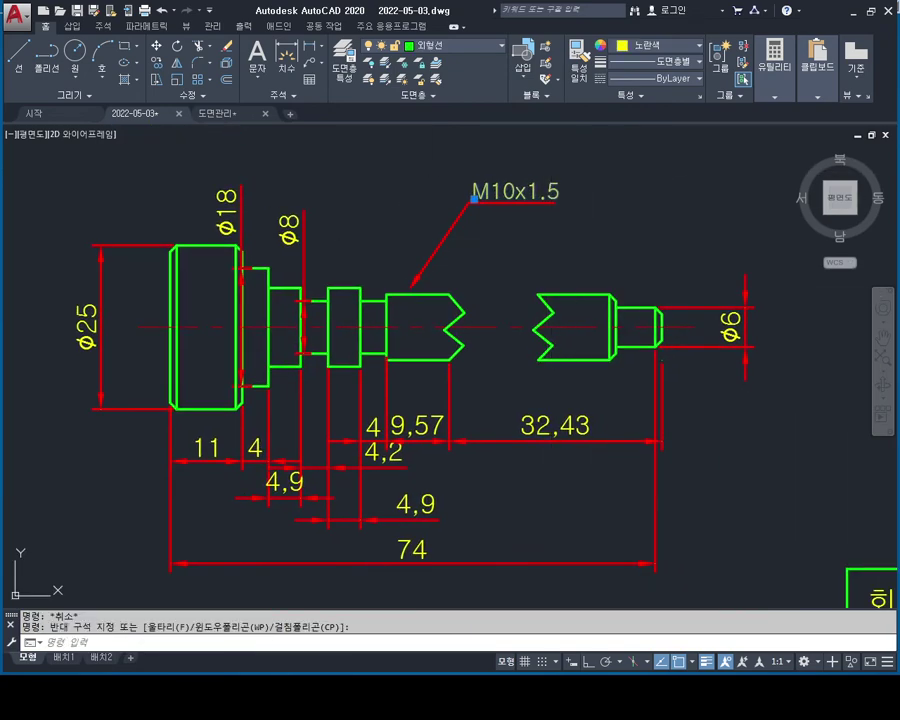
key("Escape")
left_click(424, 244)
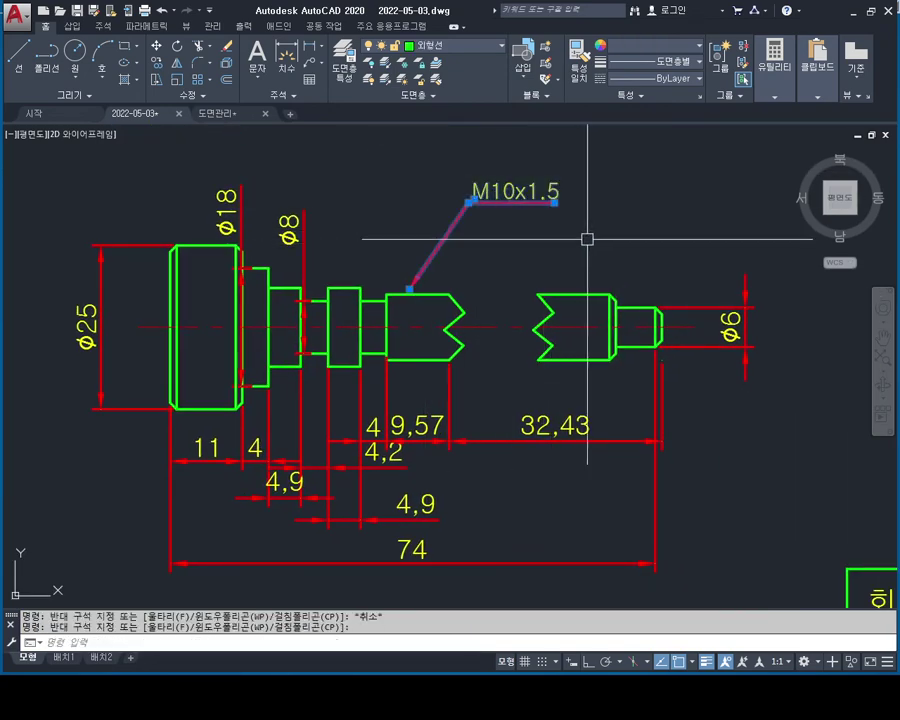
left_click(744, 256)
left_click(722, 342)
middle_click_drag(701, 417, 730, 344)
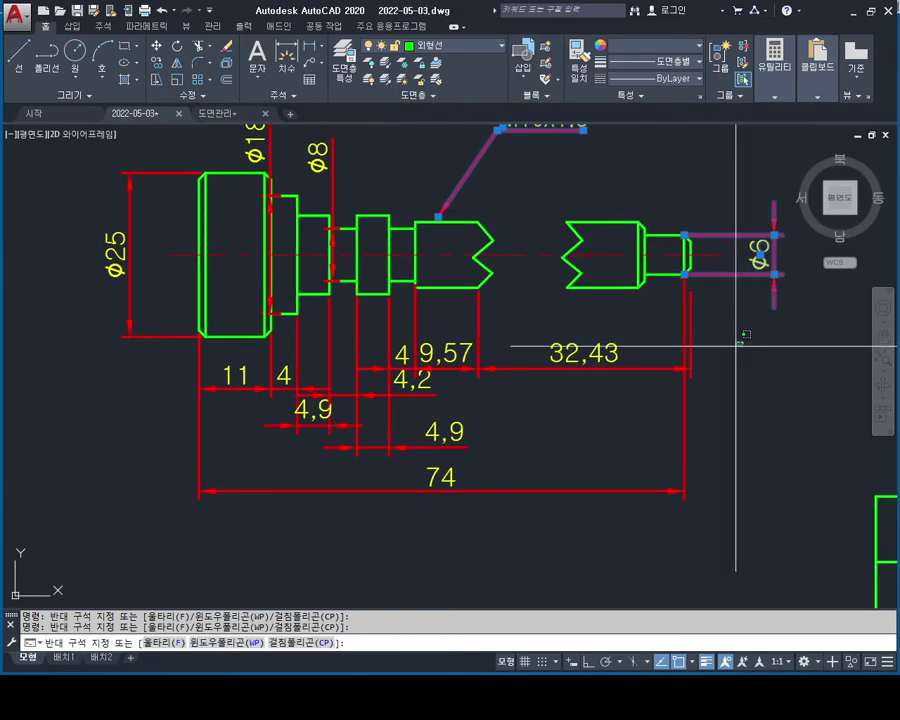
left_click(743, 342)
left_click(266, 500)
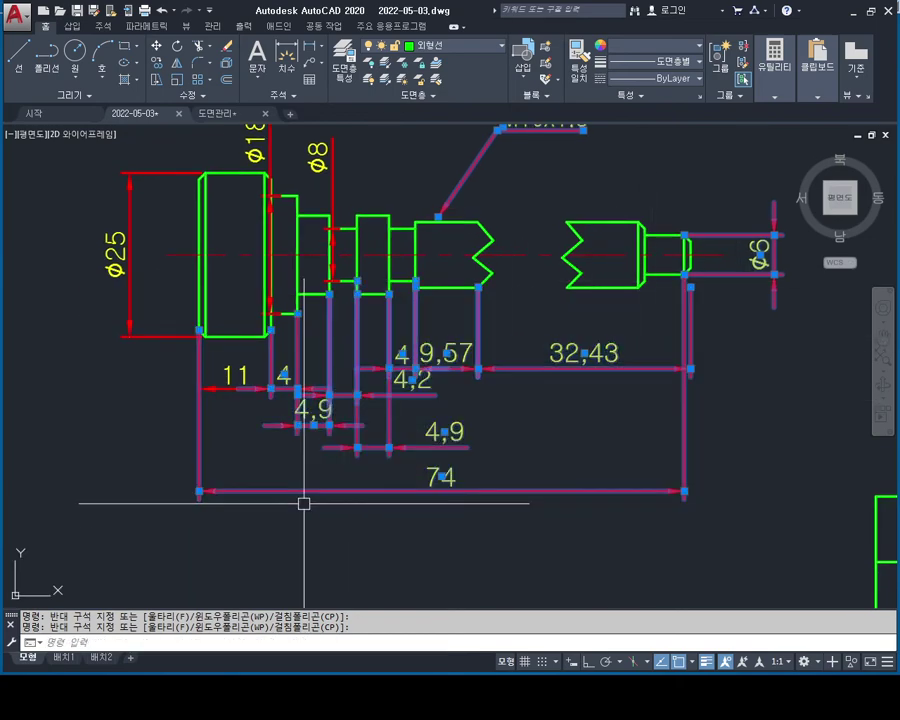
Add the 11, ⌀25, ⌀18 and ⌀8 dimensions to the selection.
left_click(312, 374)
left_click(136, 490)
left_click(140, 280)
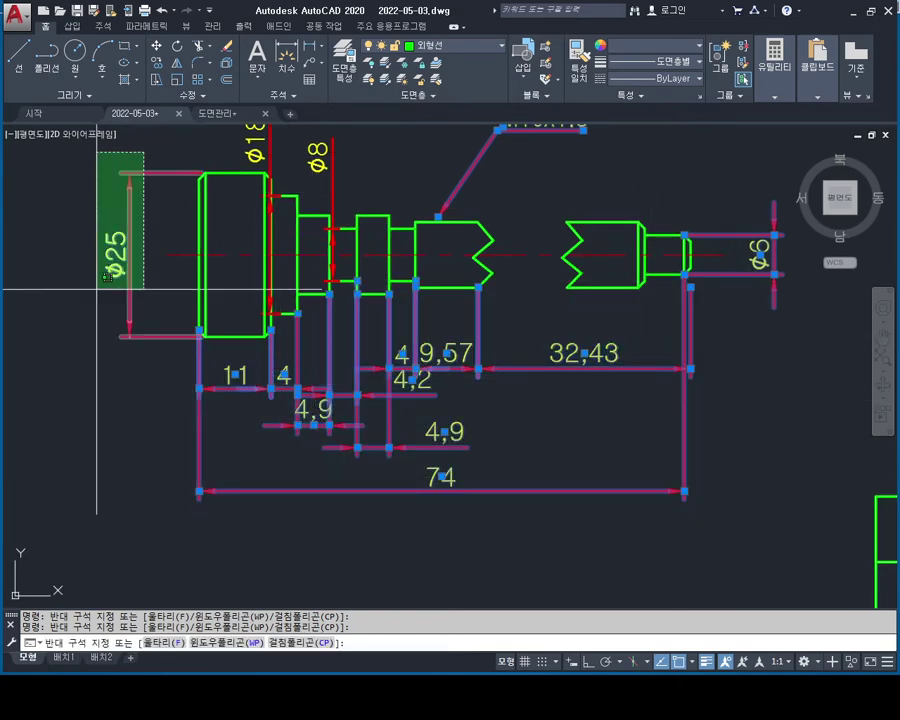
left_click(96, 150)
middle_click_drag(189, 272, 220, 376)
left_click(410, 237)
left_click(247, 167)
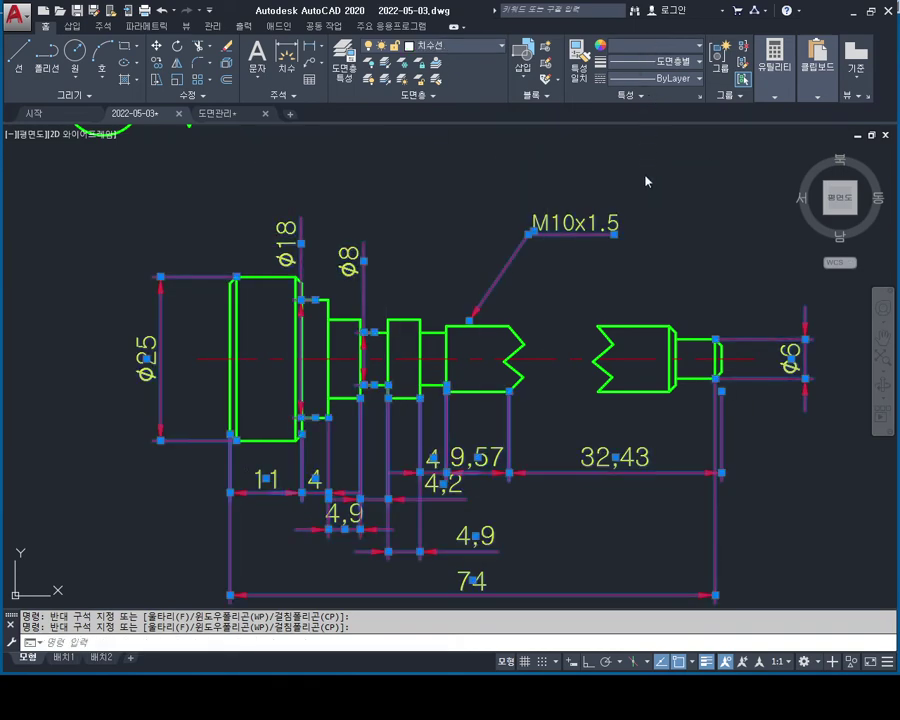
Clear the selection once the dimensions are on the 치수선 layer and re-centre the shaft.
key("Escape")
key("Escape")
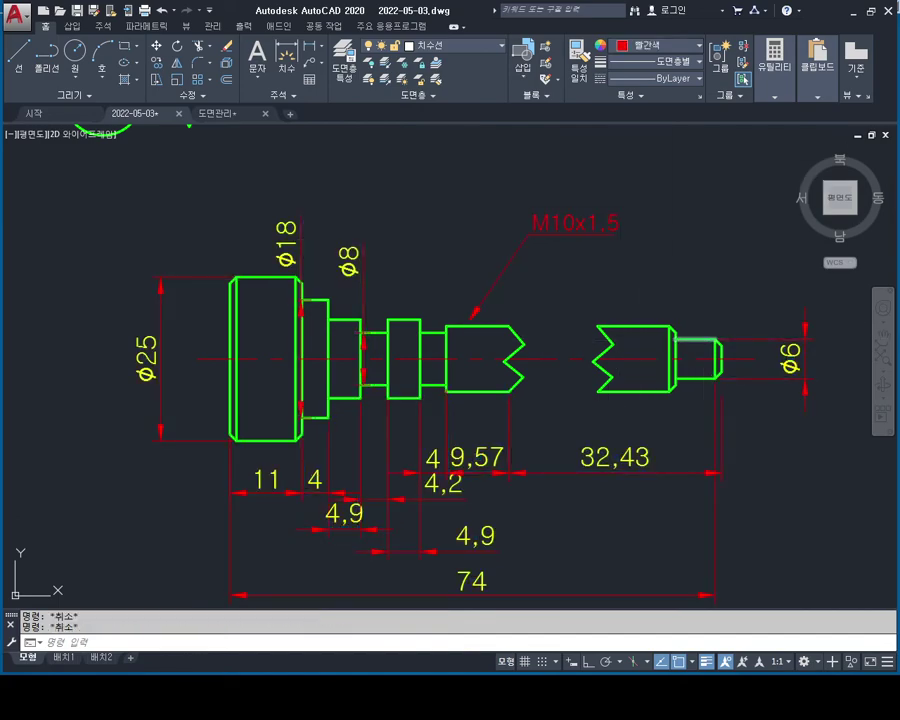
middle_click_drag(681, 327, 627, 216)
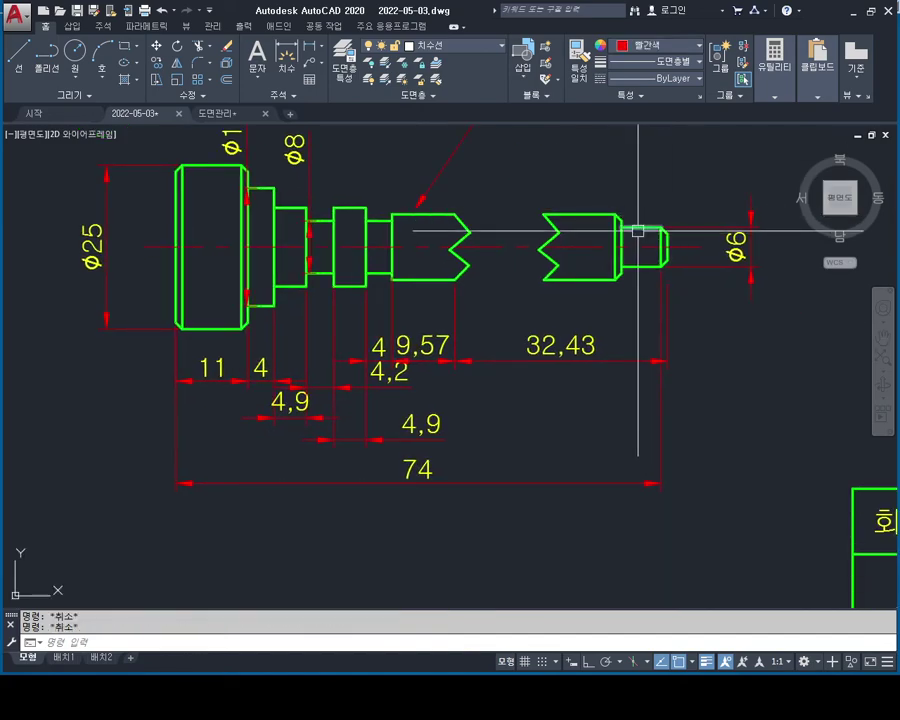
scroll(474, 219, "up", 2)
scroll(498, 266, "up", 2)
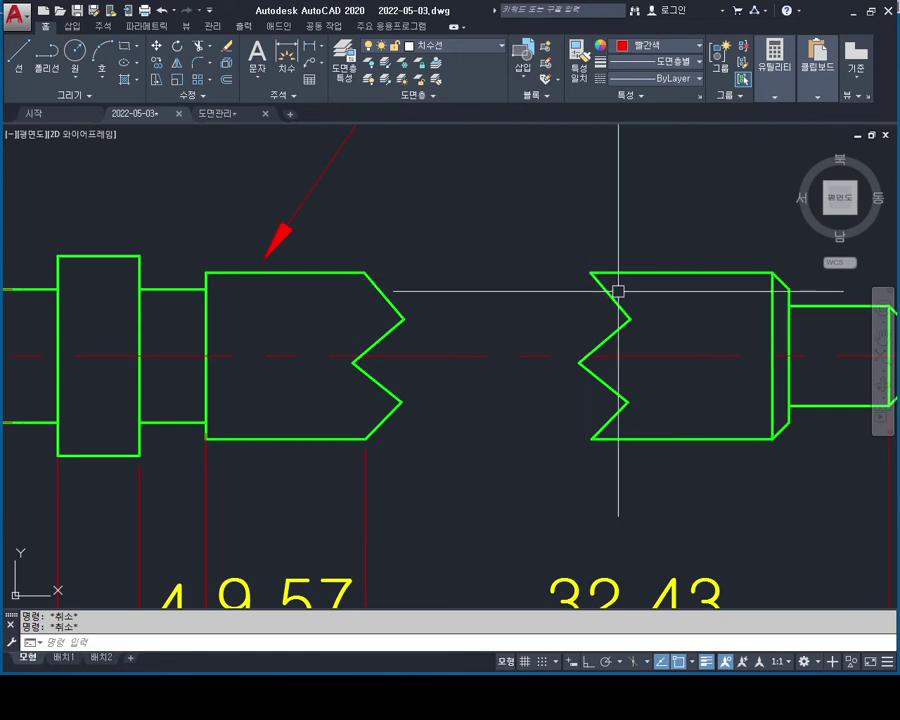
type("o")
Offset the top and both bottom thread edges 0.5 inward.
key("Return")
type("0.5")
key("Return")
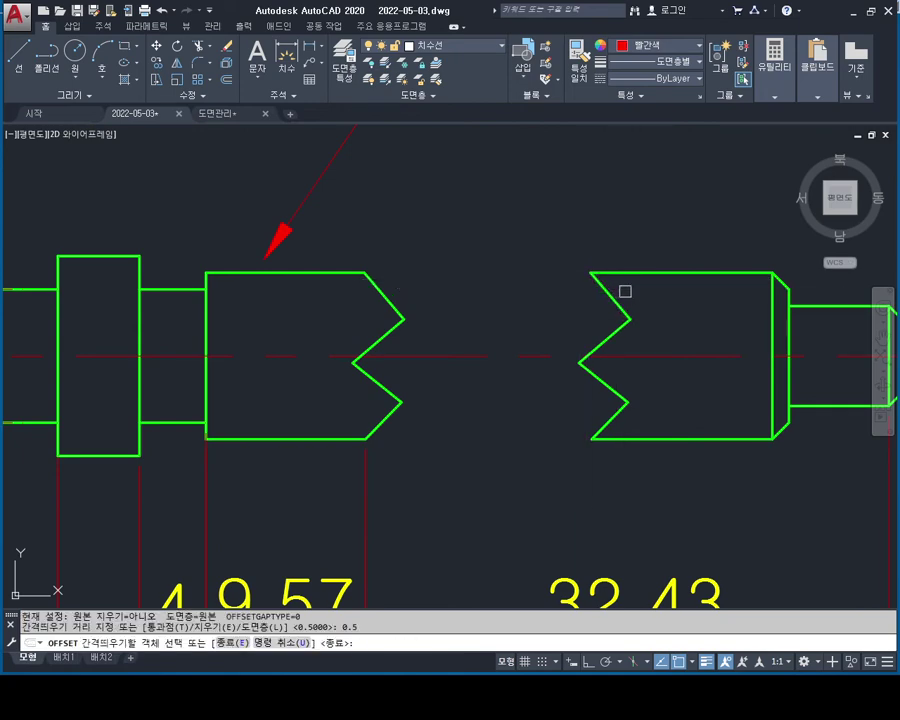
left_click(612, 297)
left_click(652, 284)
left_click(312, 274)
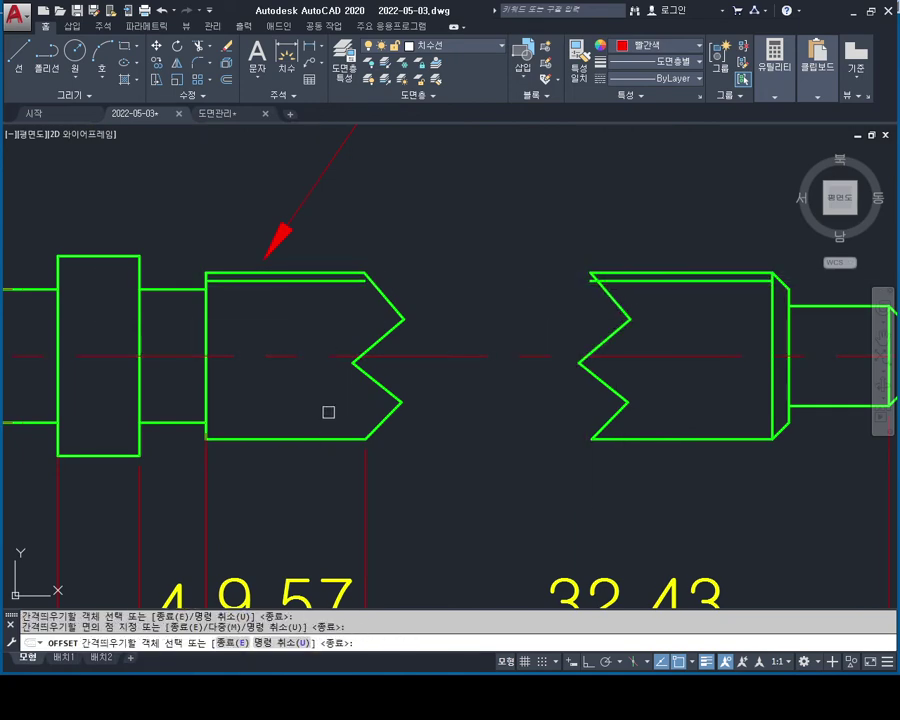
left_click(325, 434)
left_click(693, 440)
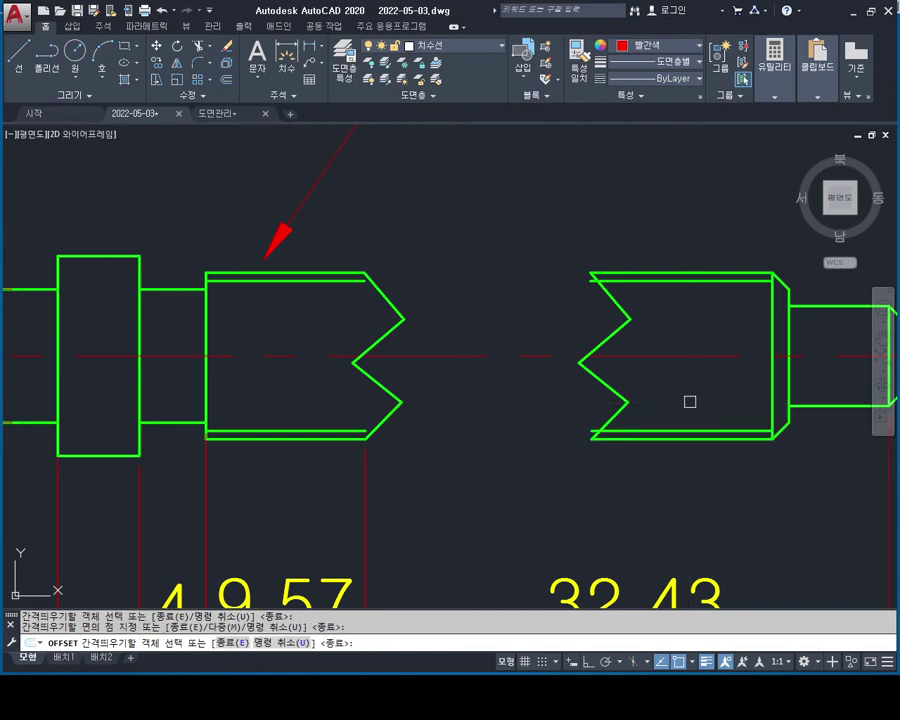
left_click(686, 398)
key("Escape")
Start the extend and trim tools on the thread lines, then cancel both.
key("Return")
key("Return")
scroll(600, 285, "up", 5)
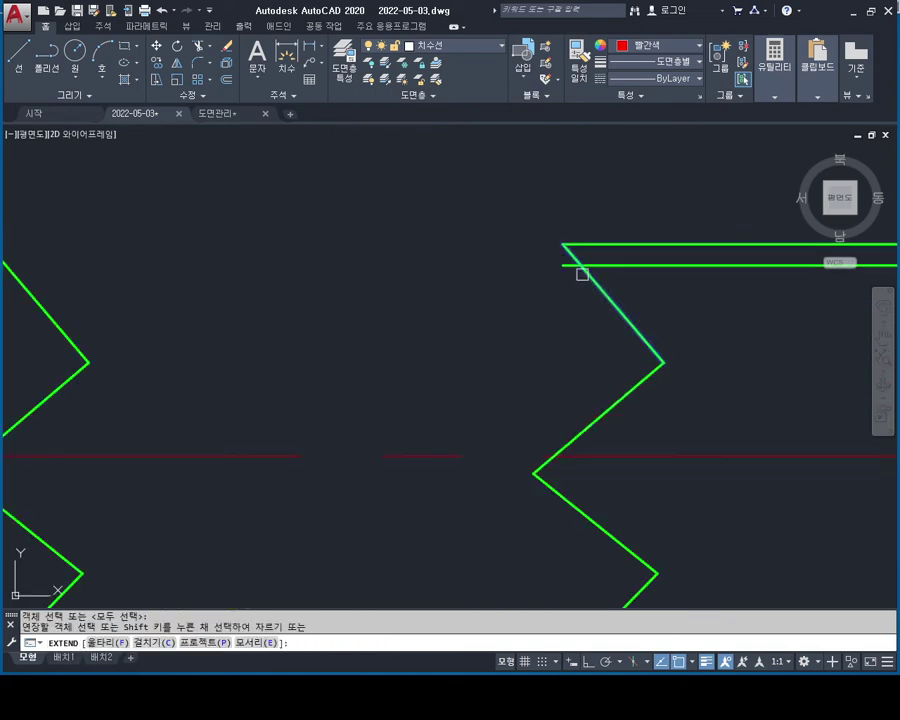
key("Escape")
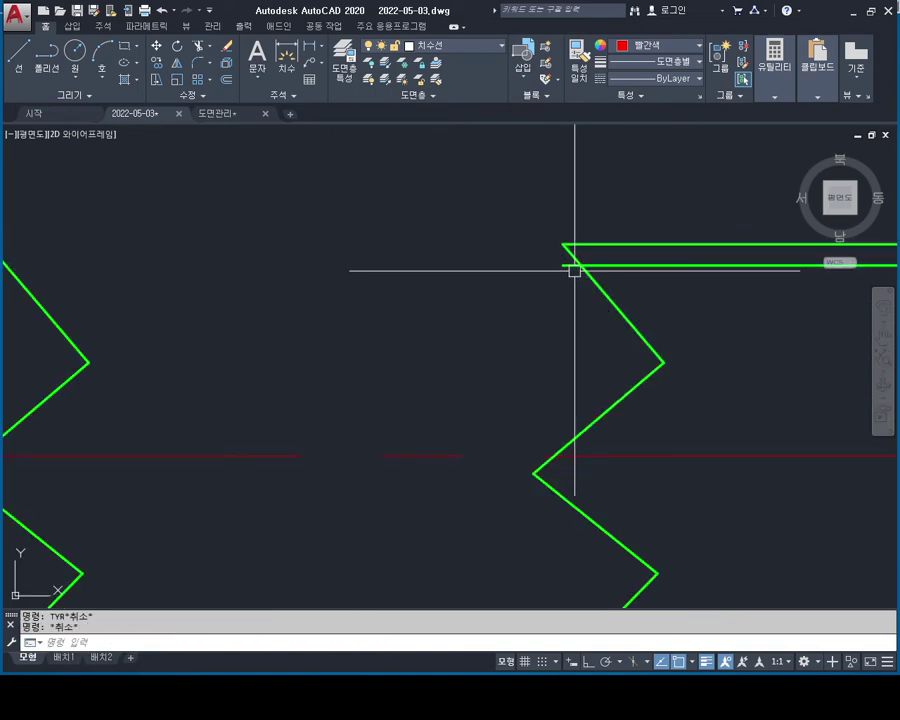
key("Return")
scroll(570, 270, "down", 3)
scroll(578, 434, "up", 4)
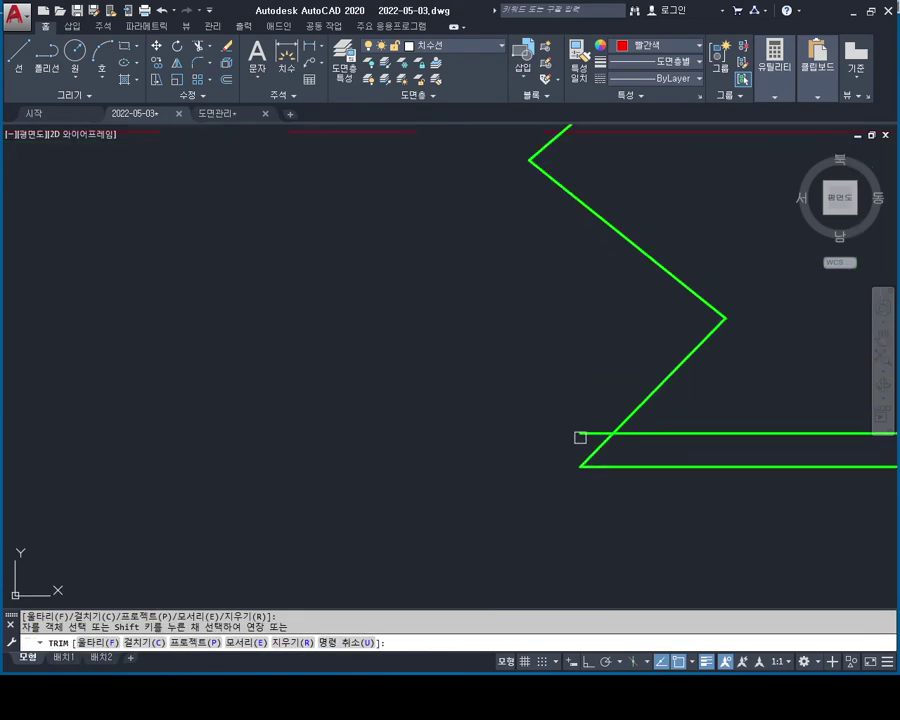
scroll(578, 440, "down", 2)
scroll(426, 332, "down", 2)
key("Escape")
type("E")
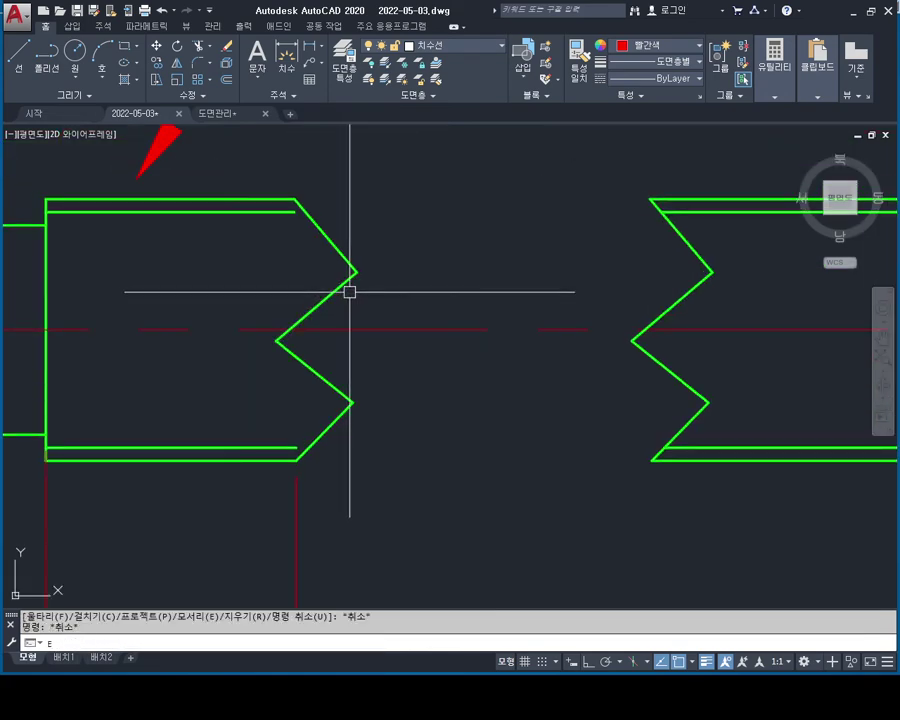
Extend the inner thread lines to the chamfer diagonals, then select the top and bottom inner lines.
key("Return")
left_click(348, 249)
left_click(334, 423)
key("Return")
left_click(287, 444)
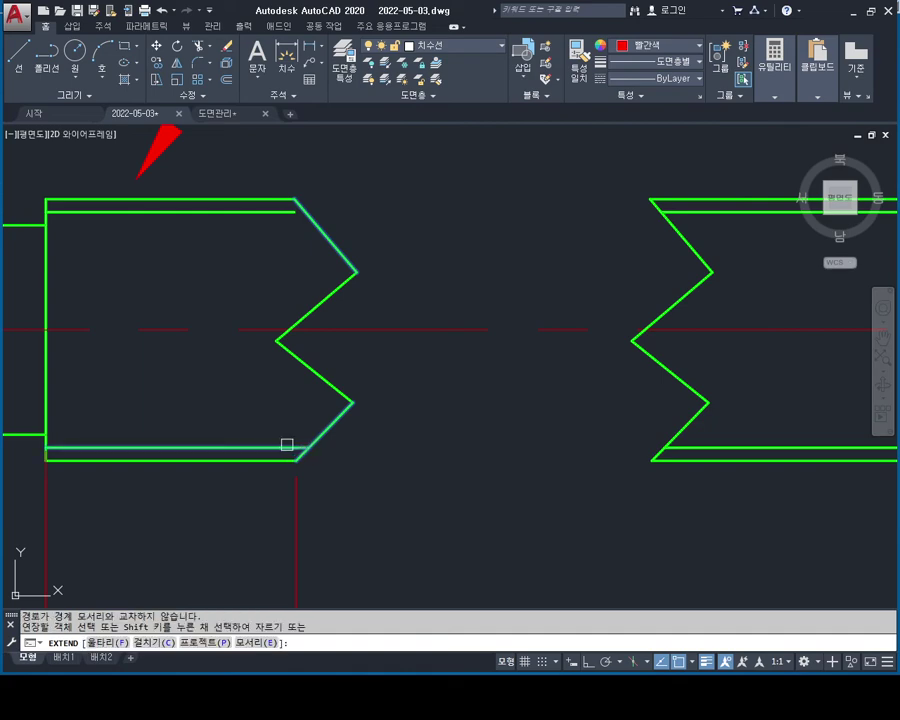
key("Escape")
left_click(259, 211)
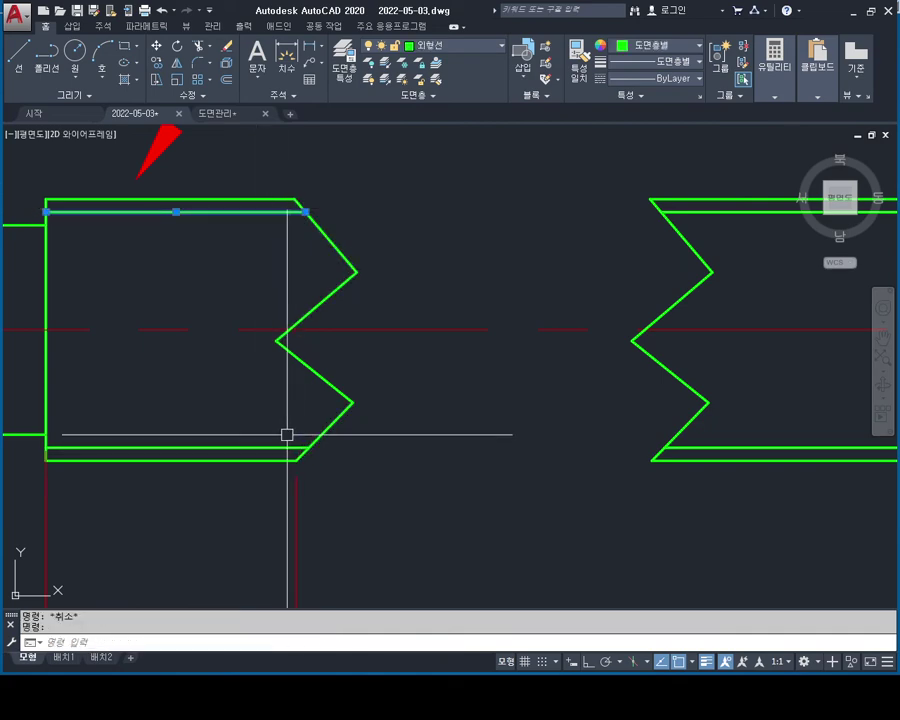
left_click(289, 447)
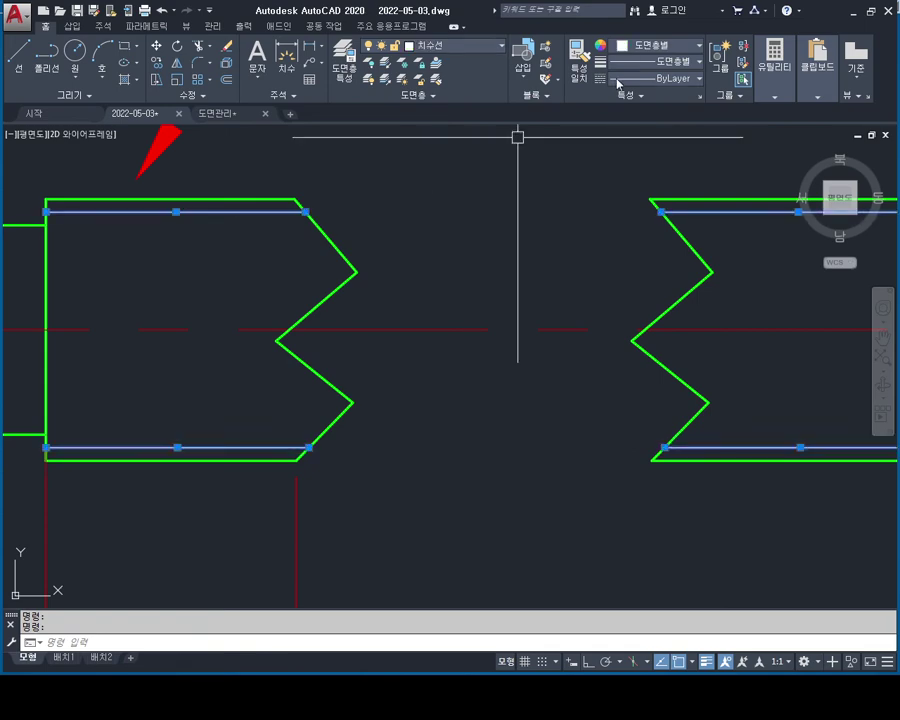
key("Escape")
key("Escape")
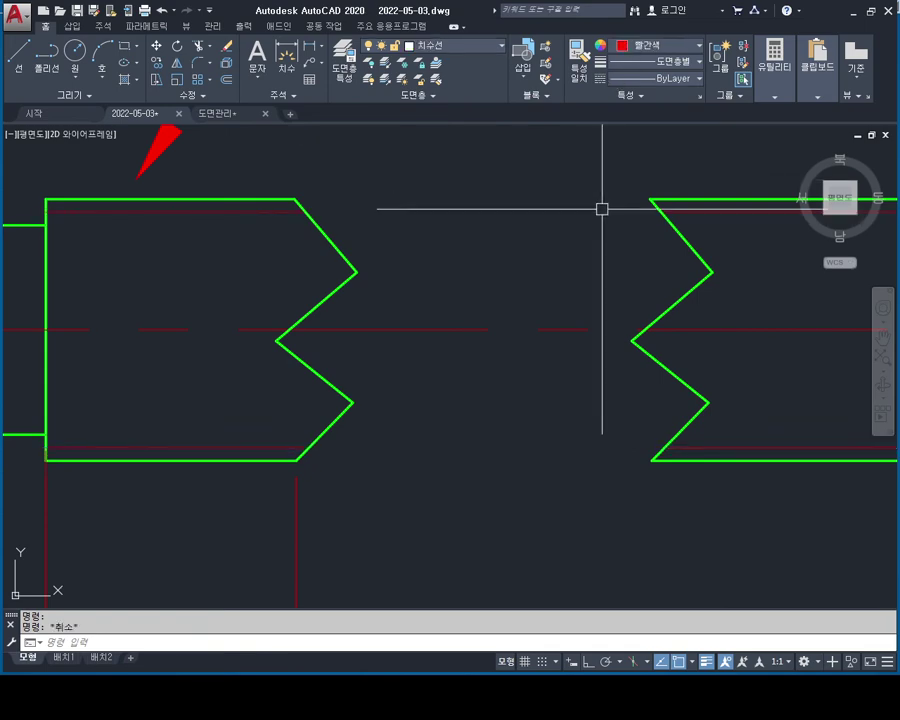
scroll(601, 207, "down", 2)
scroll(474, 249, "up", 3)
scroll(538, 259, "up", 1)
scroll(602, 337, "down", 2)
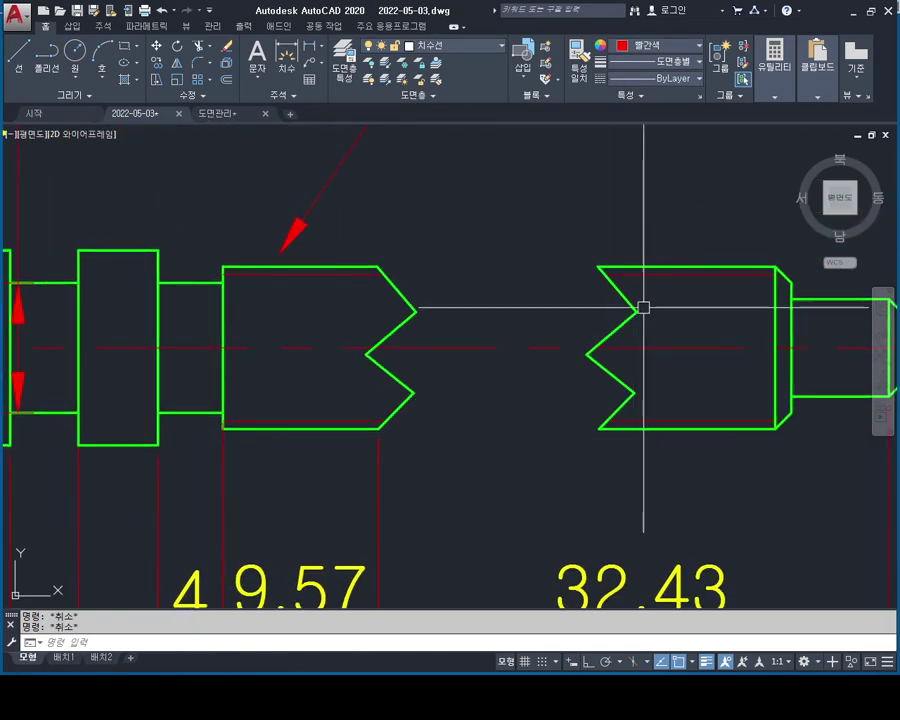
left_click(596, 316)
scroll(583, 400, "up", 2)
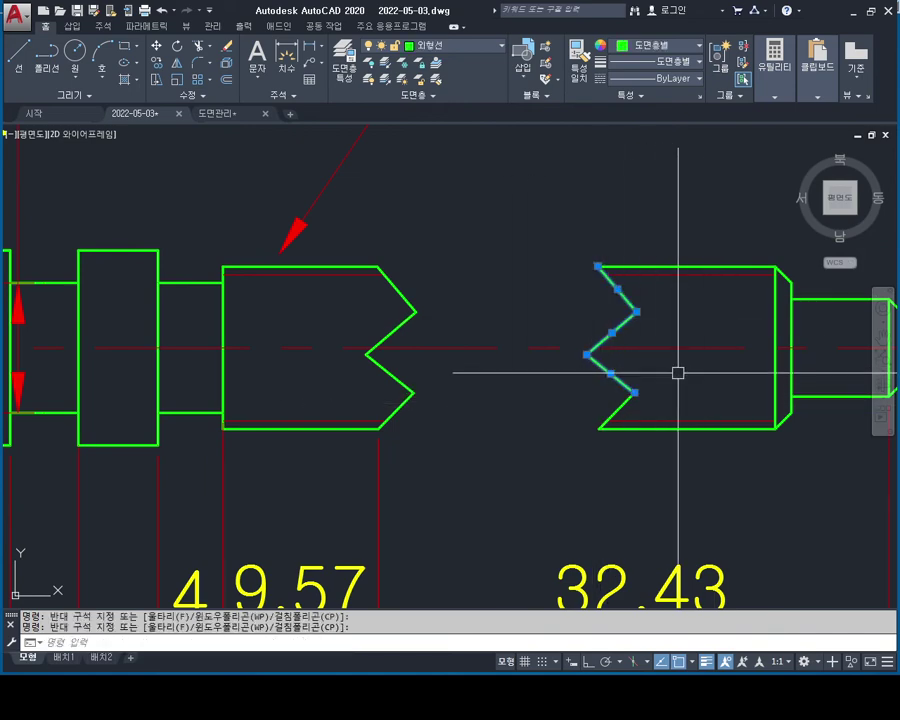
left_click(414, 308)
left_click(432, 279)
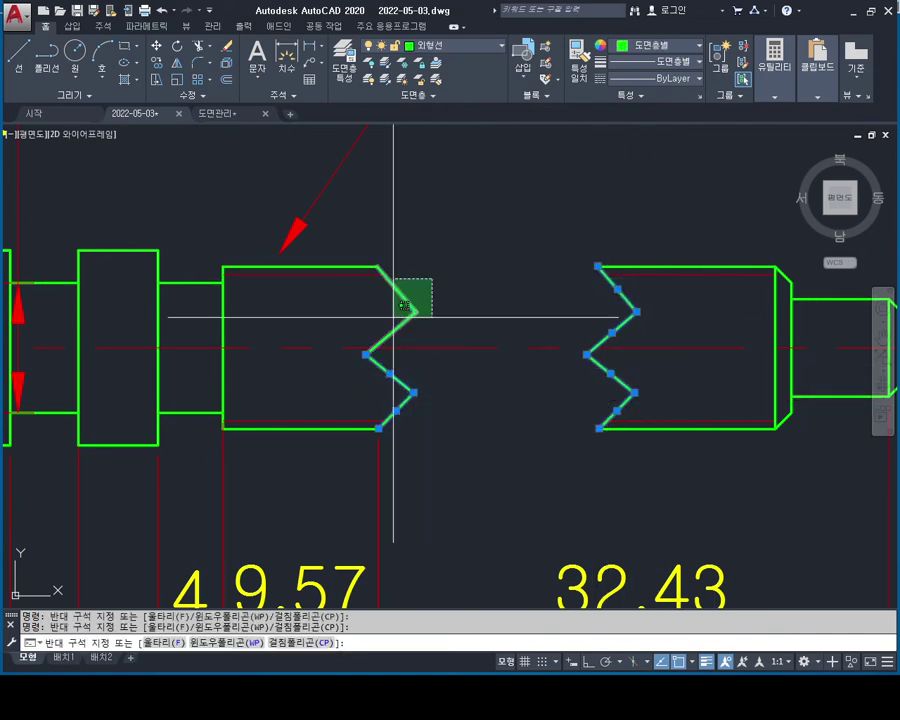
left_click(404, 305)
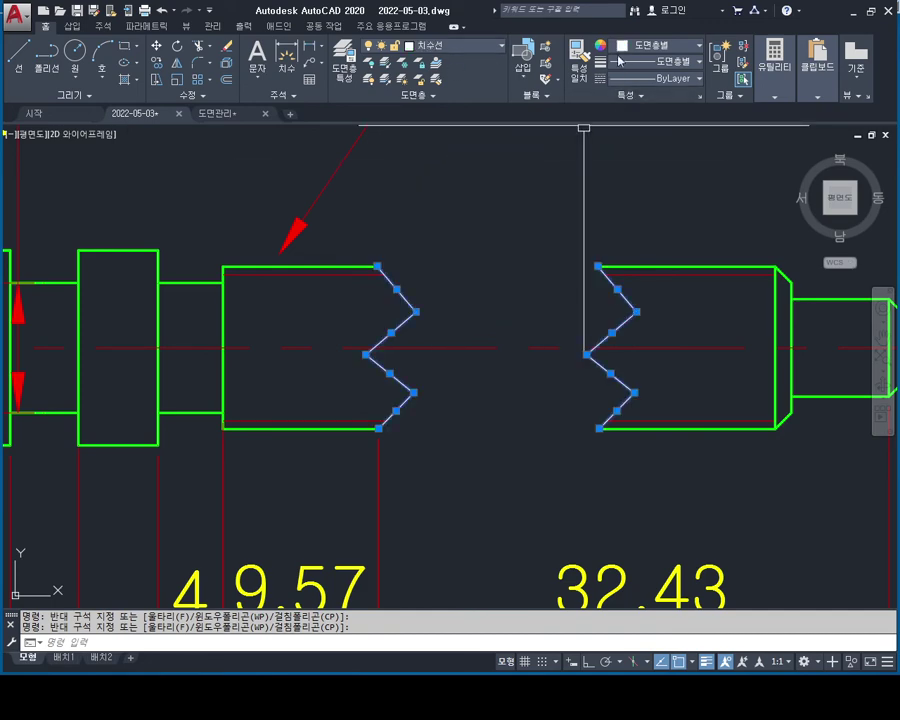
left_click(623, 162)
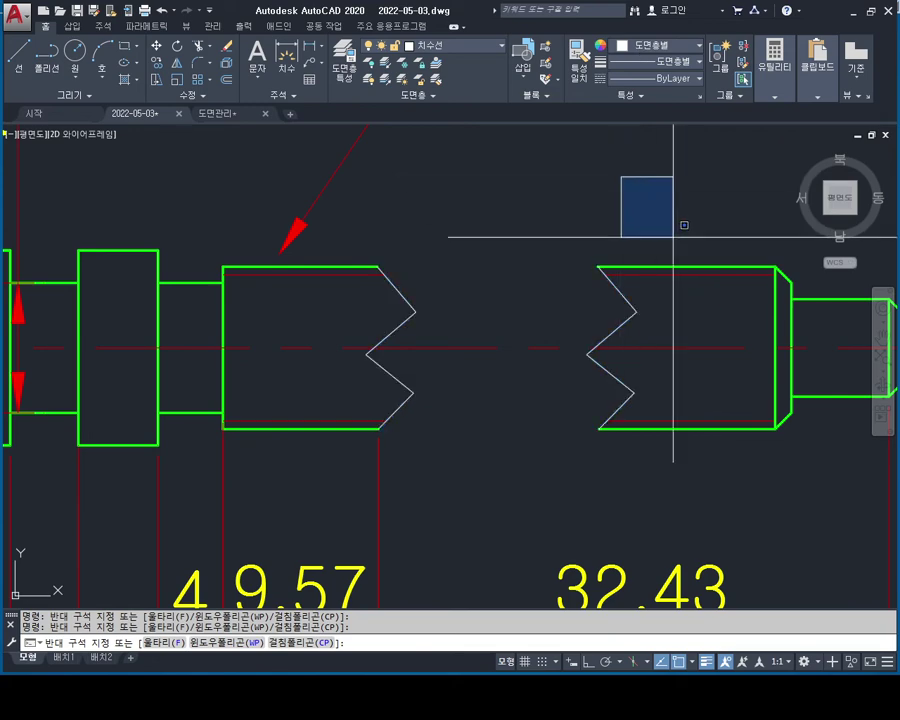
left_click(643, 163)
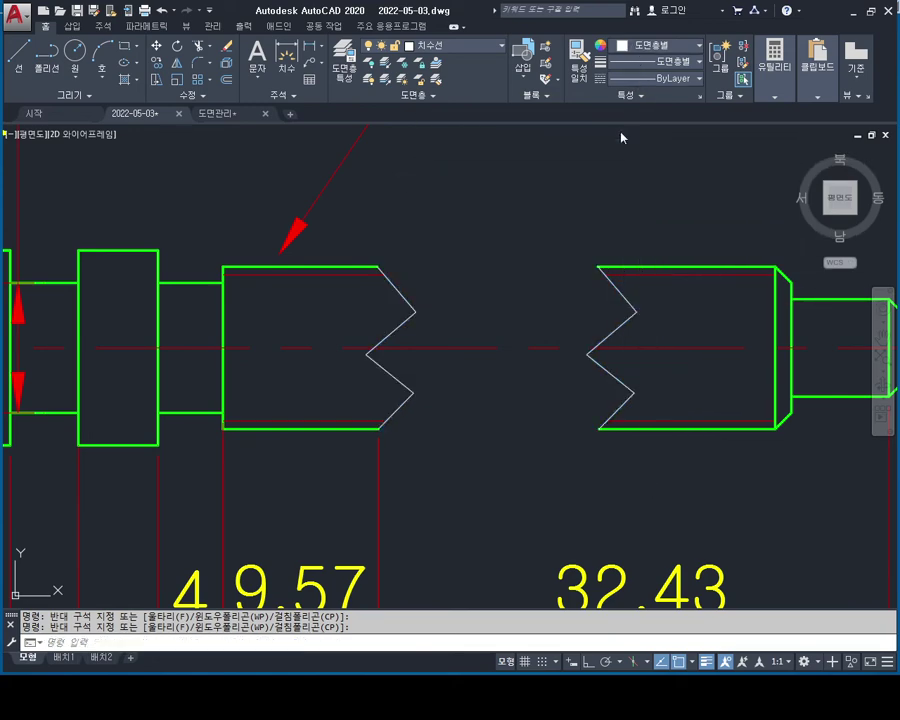
left_click(632, 272)
key("Escape")
key("Escape")
middle_click_drag(666, 397, 646, 340)
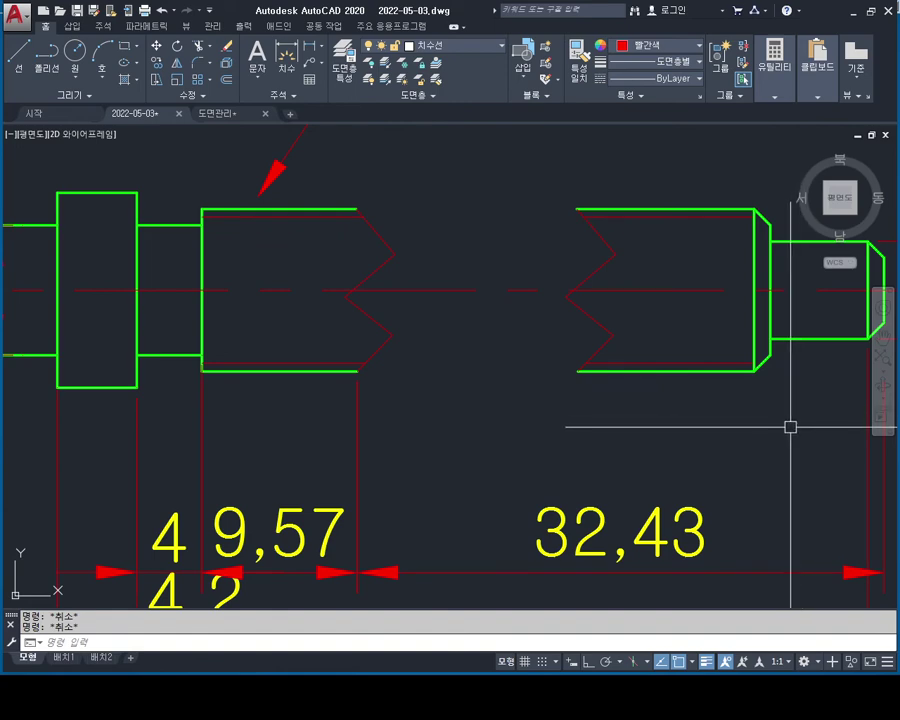
scroll(636, 390, "down", 2)
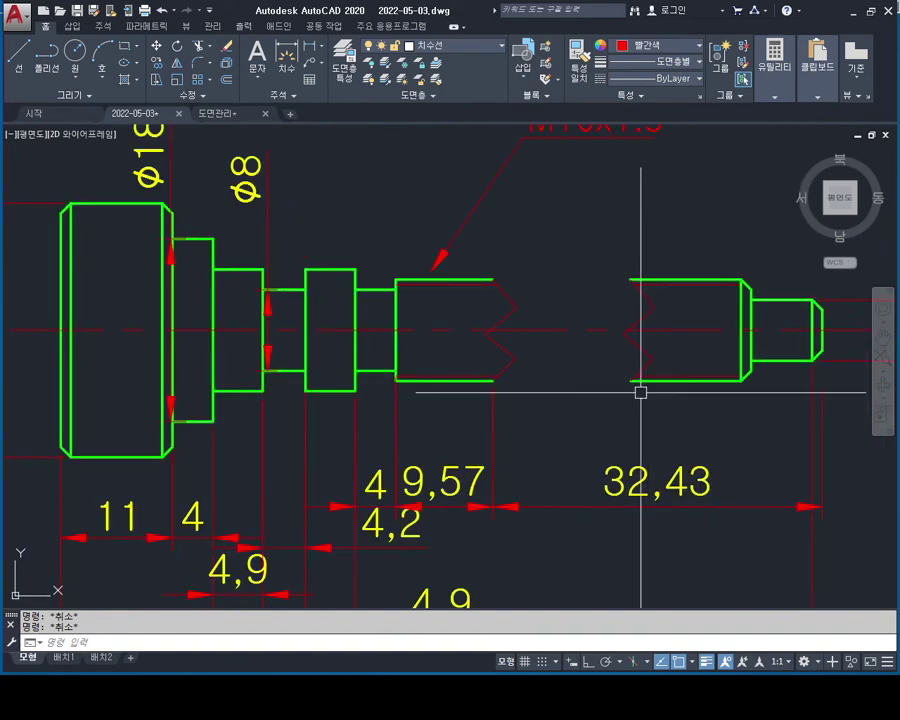
scroll(500, 398, "down", 2)
middle_click_drag(398, 388, 458, 405)
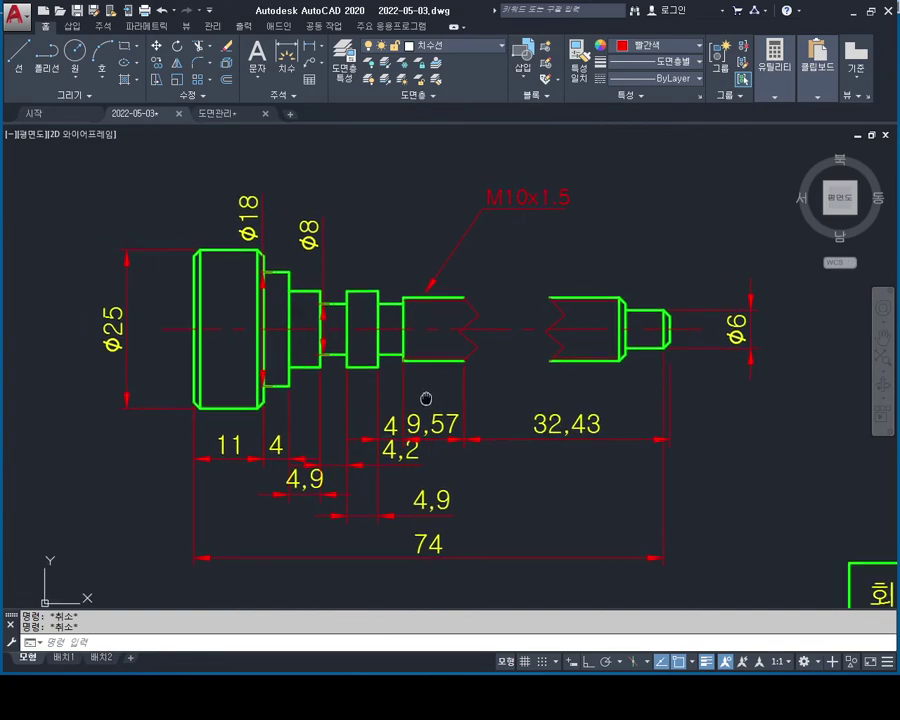
scroll(312, 347, "up", 2)
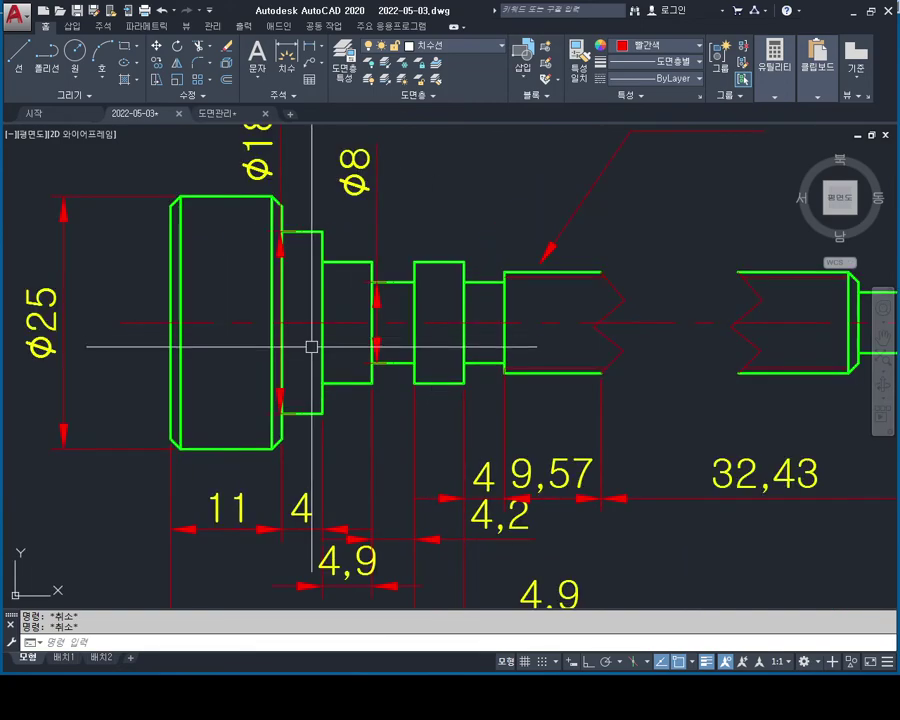
scroll(300, 360, "down", 1)
scroll(276, 344, "up", 2)
middle_click_drag(276, 344, 348, 394)
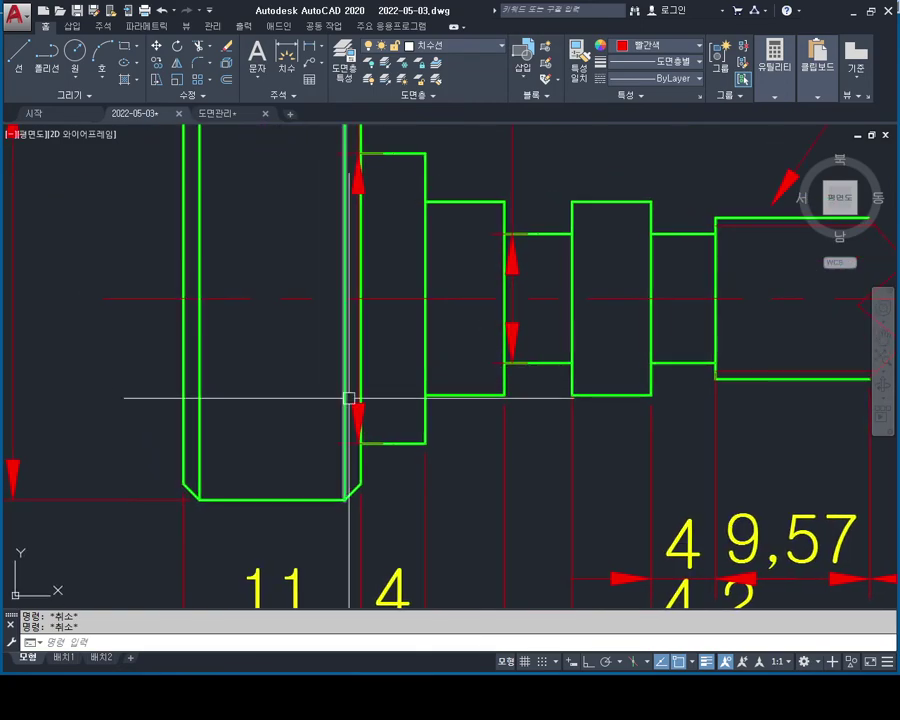
scroll(396, 410, "down", 4)
scroll(386, 330, "up", 2)
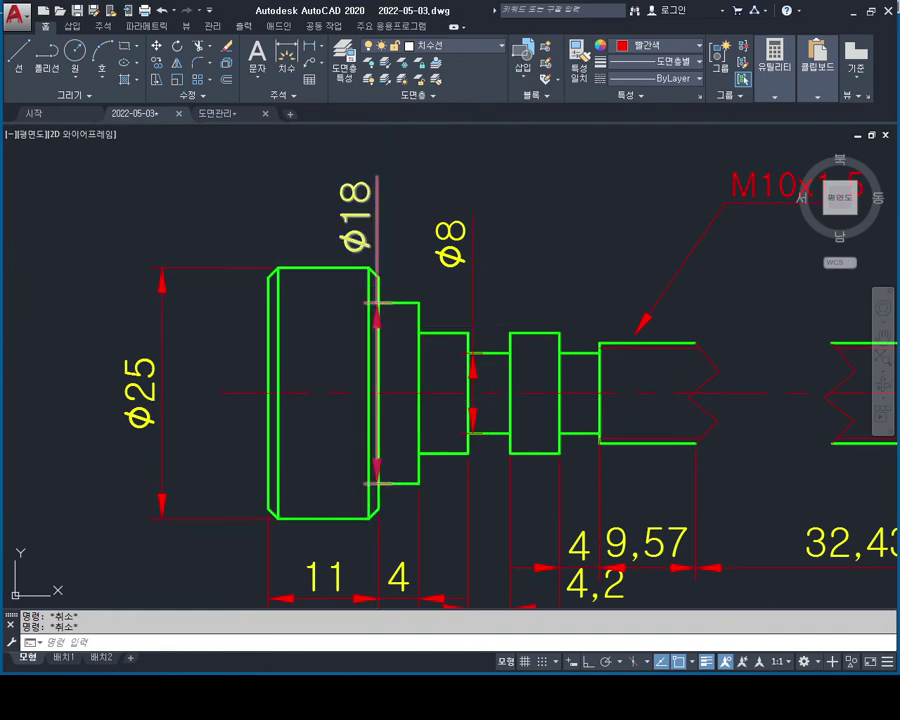
Draw a horizontal boundary line across the φ25 knob with ortho on.
left_click(376, 319)
key("Escape")
key("Escape")
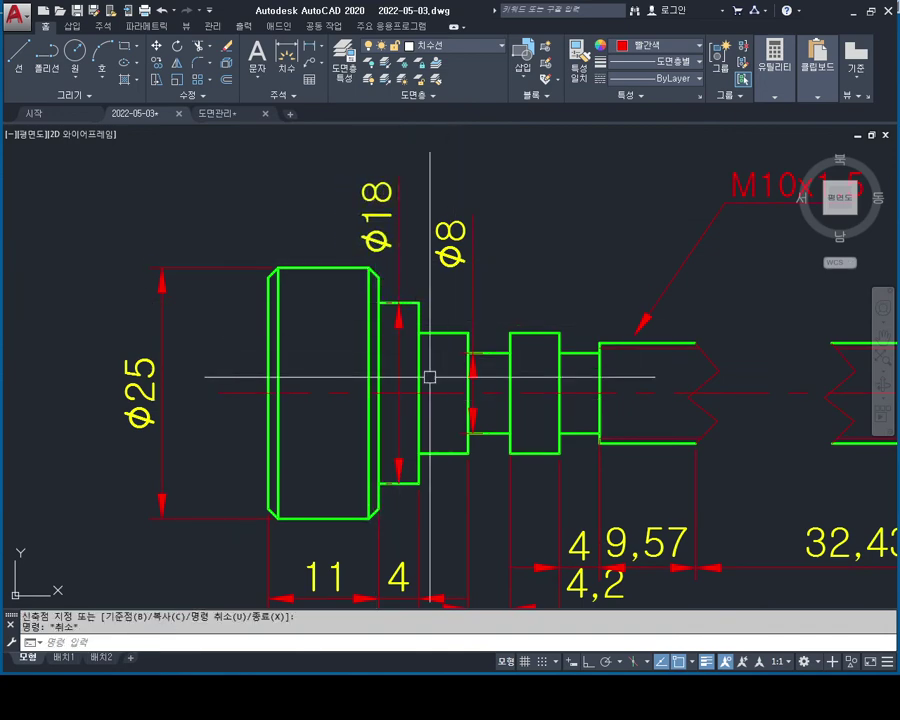
type("ㄴ")
key("Return")
scroll(409, 385, "up", 3)
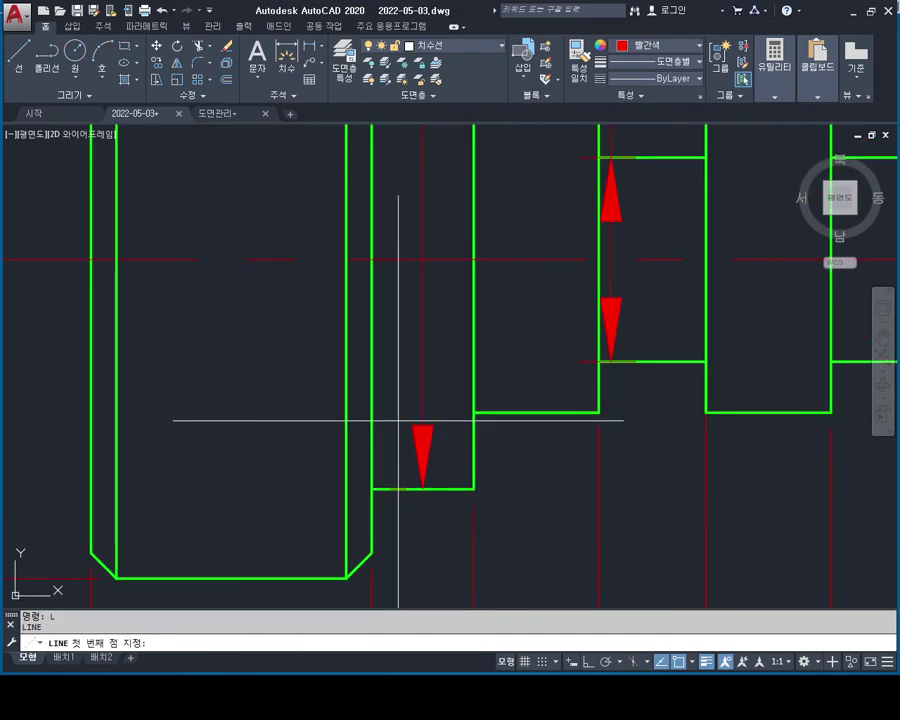
left_click(127, 328)
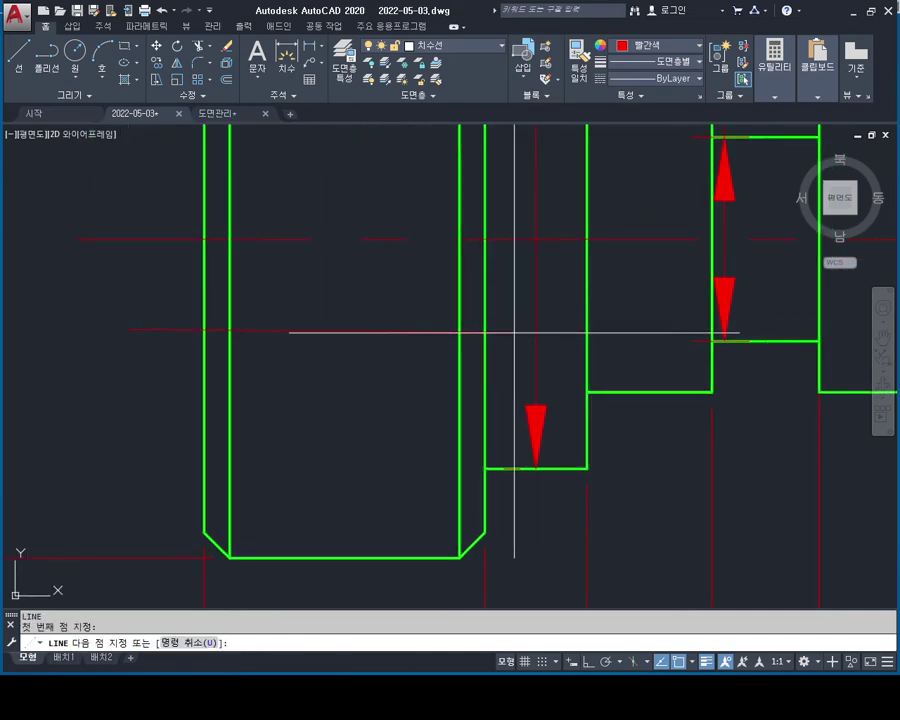
key("F8")
key("Escape")
scroll(400, 378, "down", 2)
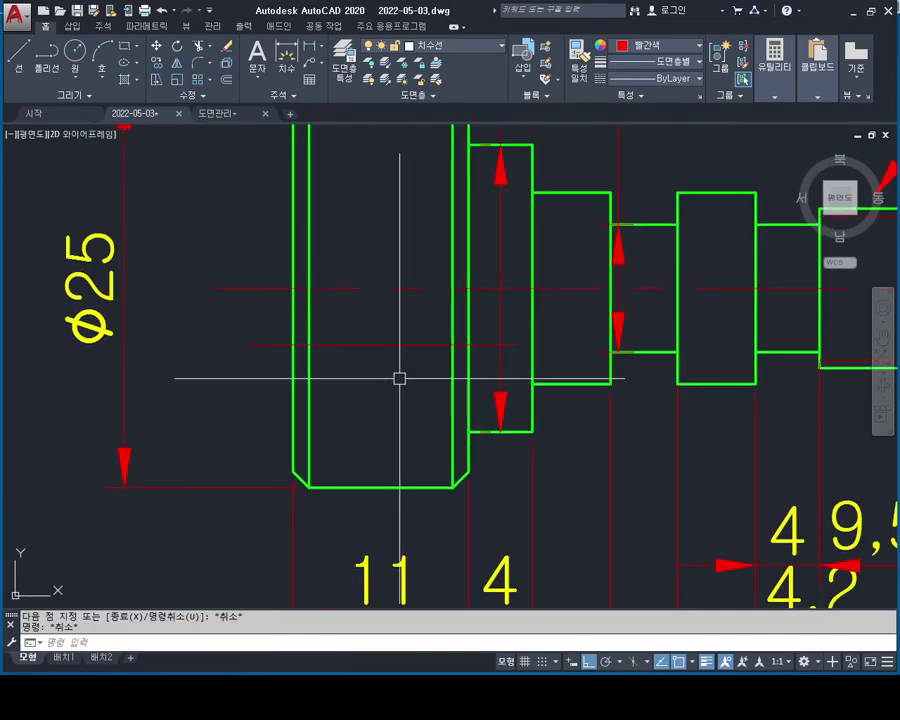
left_click(404, 322)
left_click(397, 366)
key("Escape")
type("H")
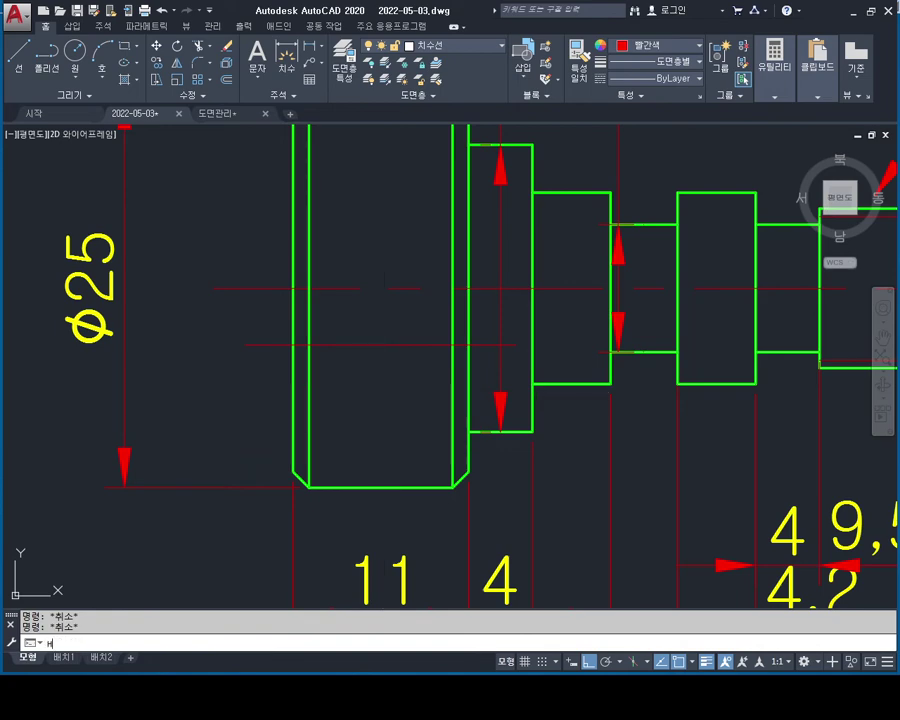
Fill the lower knob area with an ANSI37 crosshatch at scale 0.5.
key("Return")
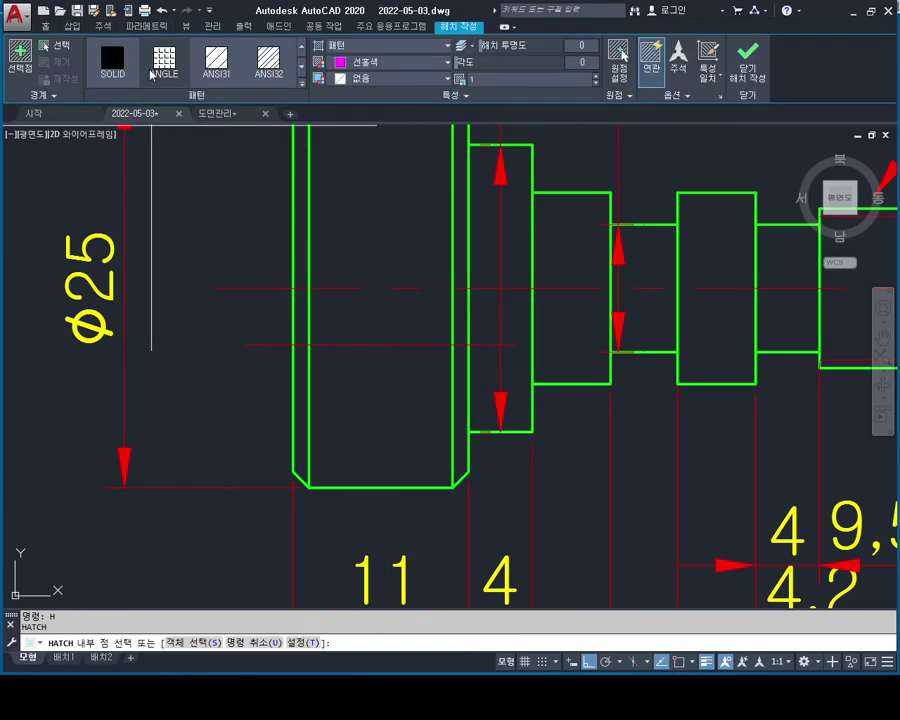
left_click(301, 67)
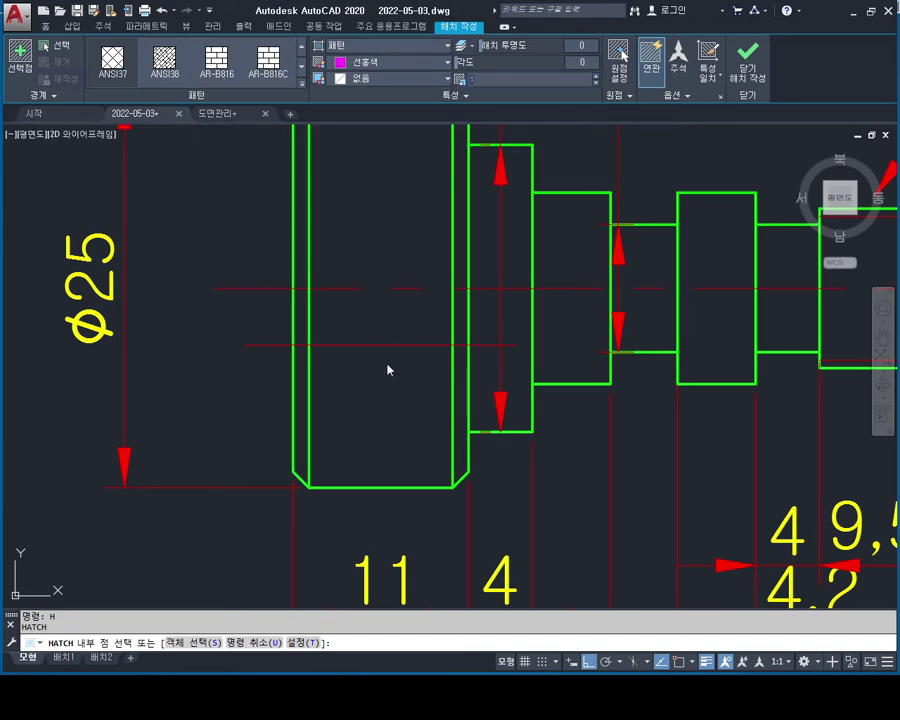
left_click(403, 396)
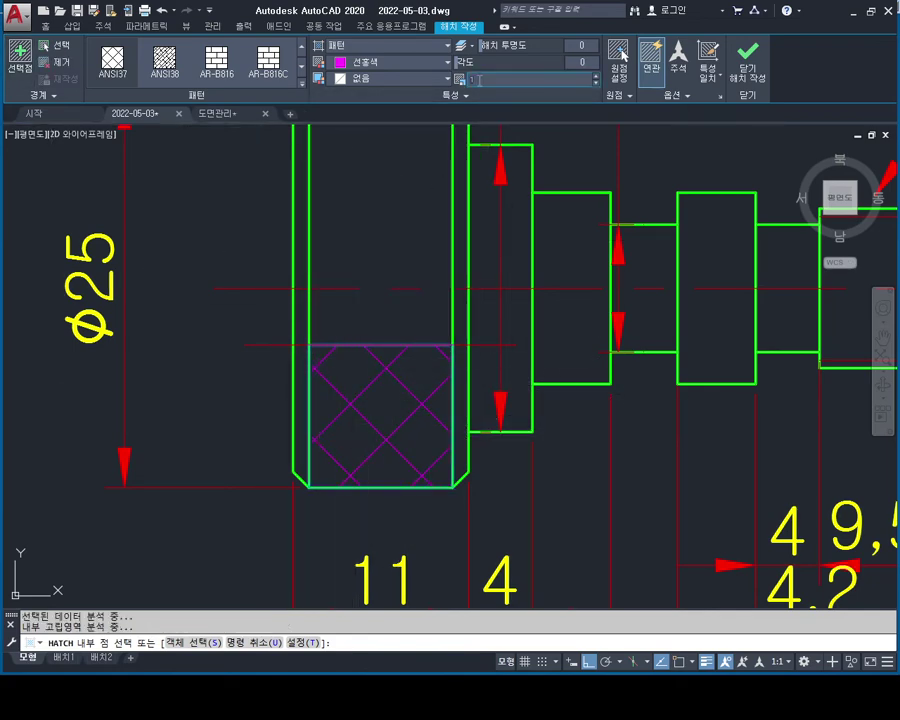
type("0.5")
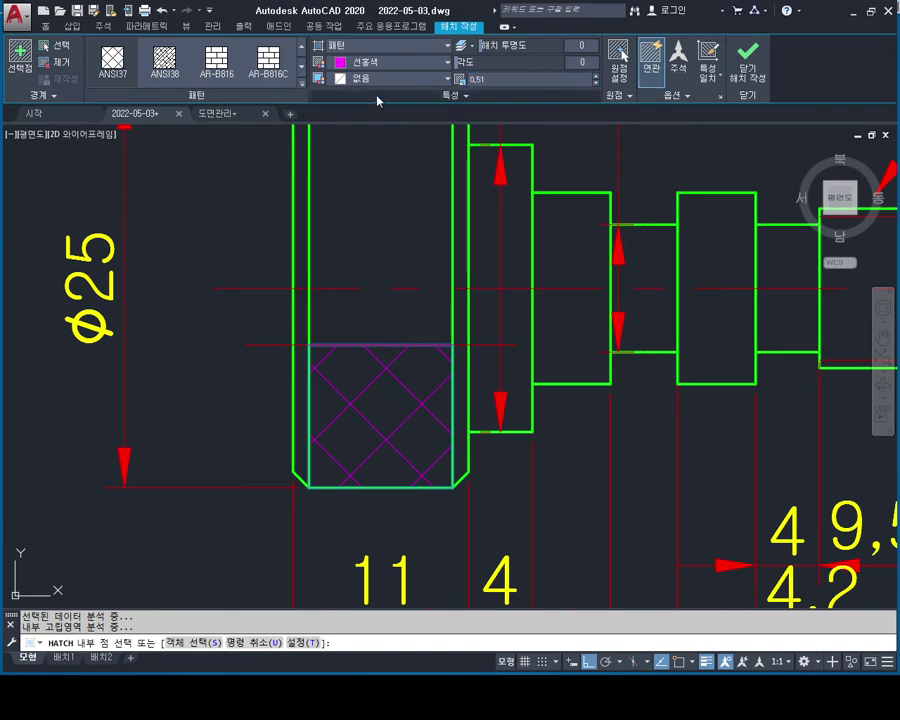
key("BackSpace")
key("Return")
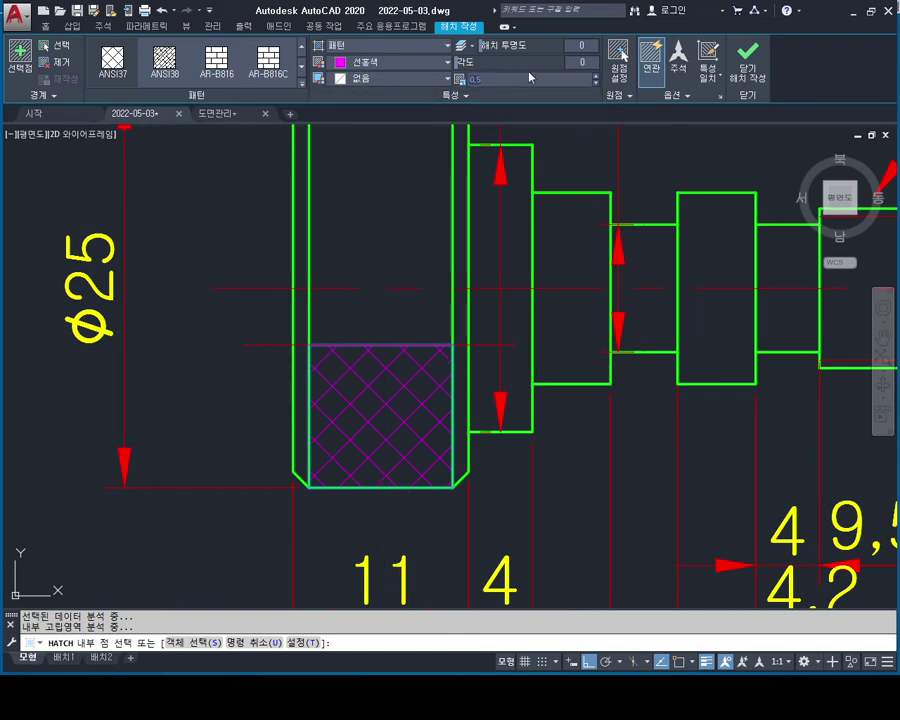
left_click(748, 62)
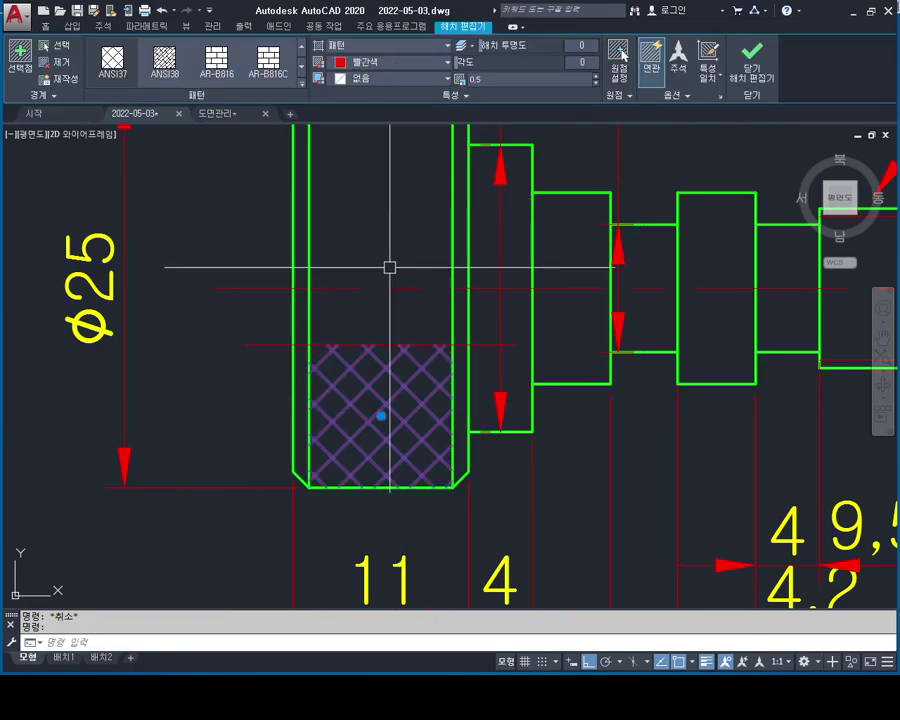
key("Escape")
mouse_move(505, 319)
middle_mouse_down()
mouse_move(499, 281)
mouse_move(499, 294)
middle_mouse_up()
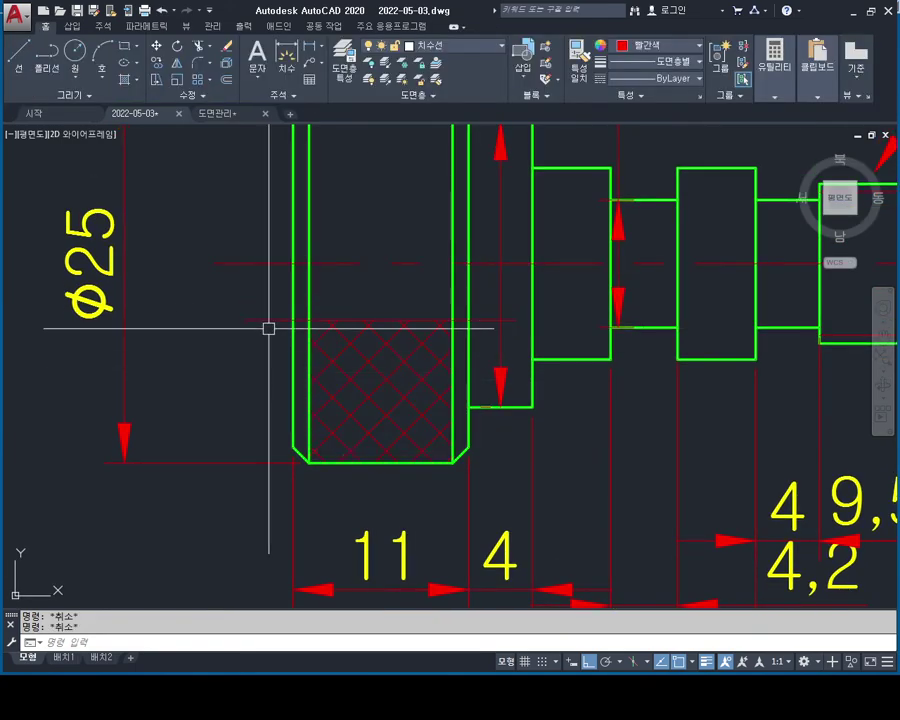
Delete the temporary boundary line and bring the knob into view.
key("Delete")
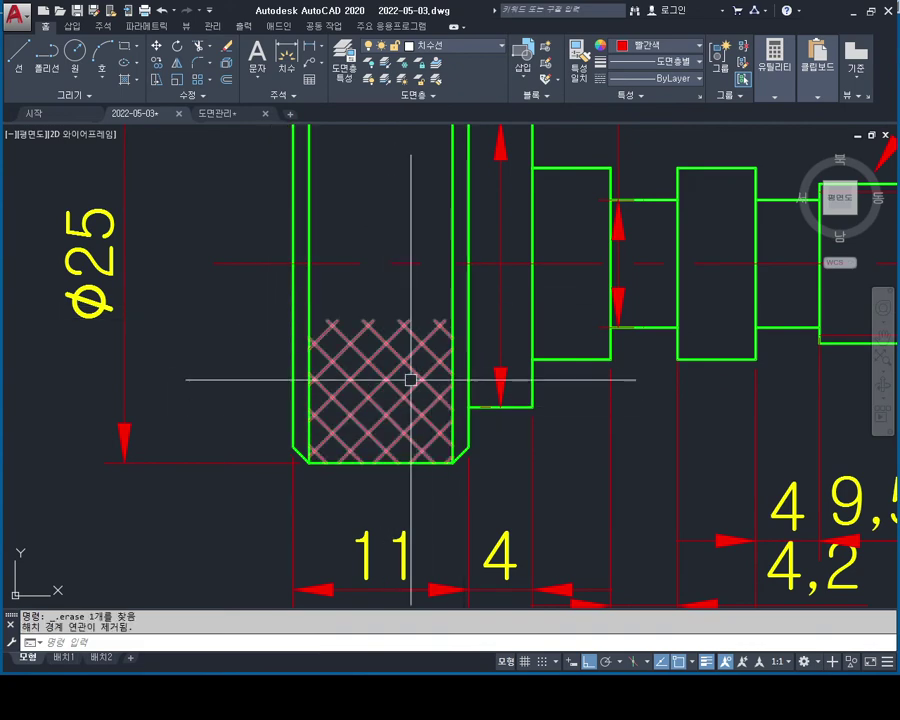
scroll(527, 368, "down", 2)
key("Escape")
key("Escape")
mouse_move(527, 368)
middle_mouse_down()
mouse_move(469, 385)
mouse_move(520, 336)
middle_mouse_up()
type("QLEADER")
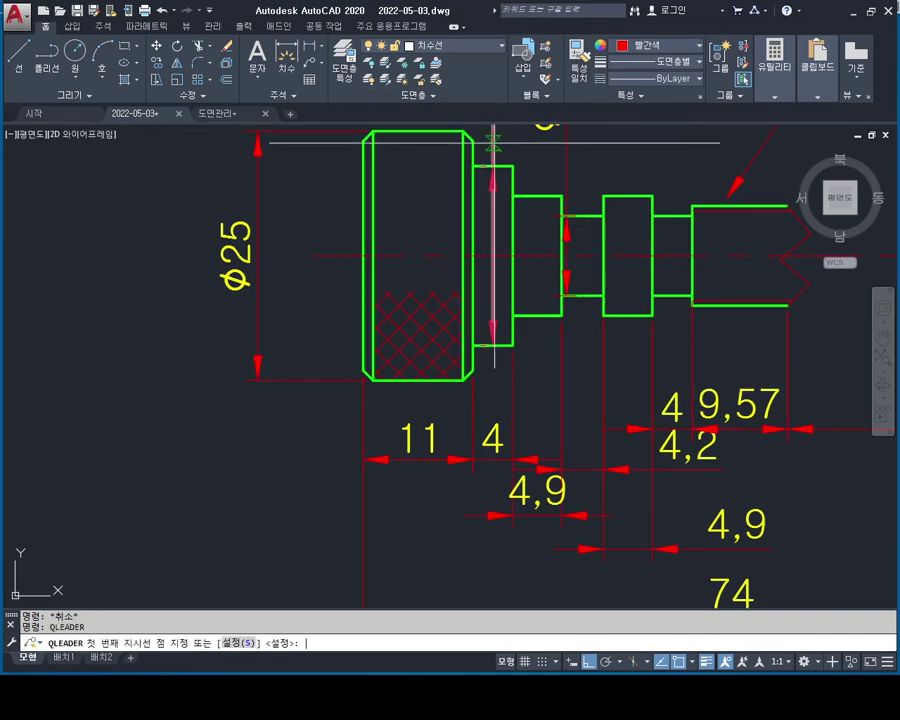
Add a diagonal leader from the hatched φ25 knob with the note 'P1 널링'.
left_click(390, 351)
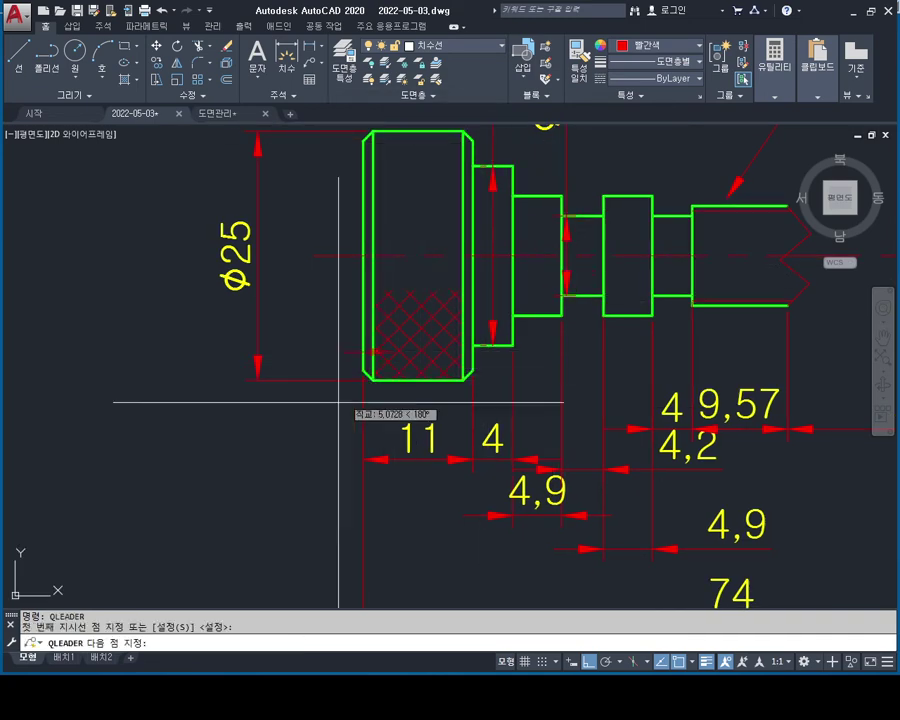
key("F8")
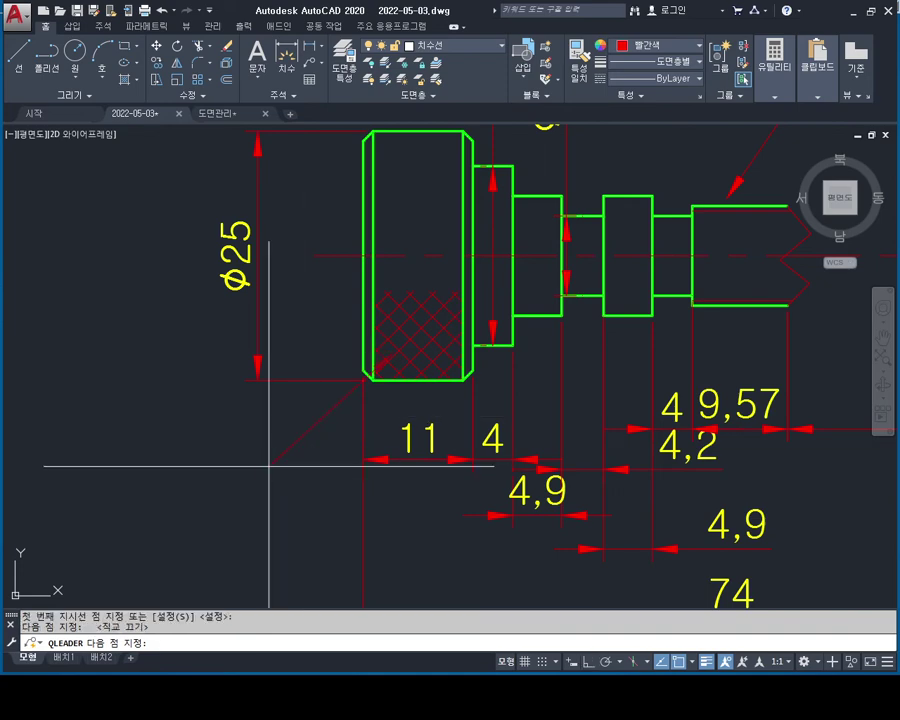
key("Return")
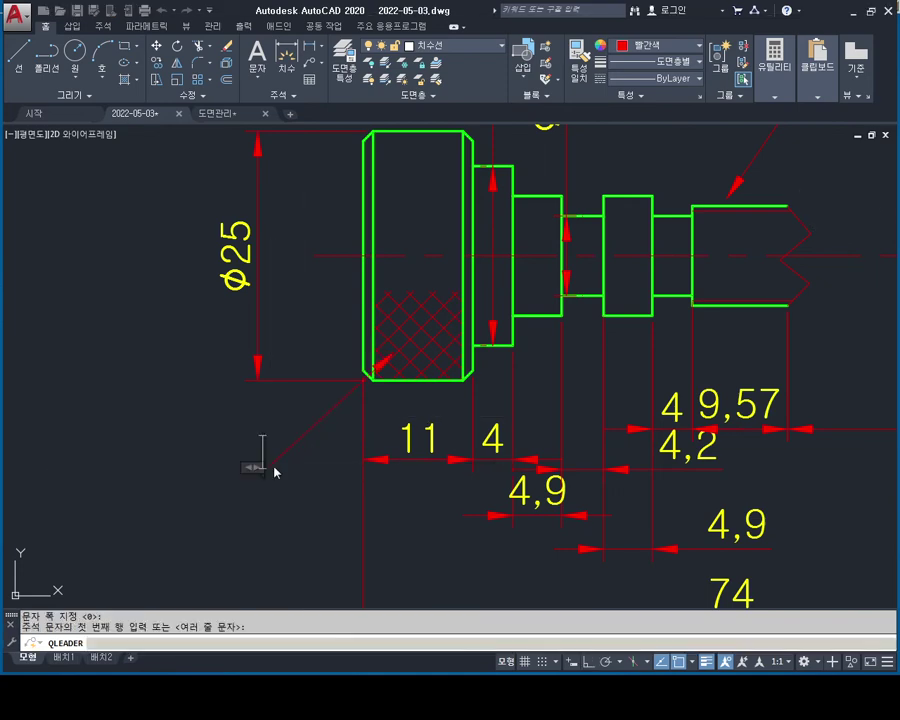
type("P1")
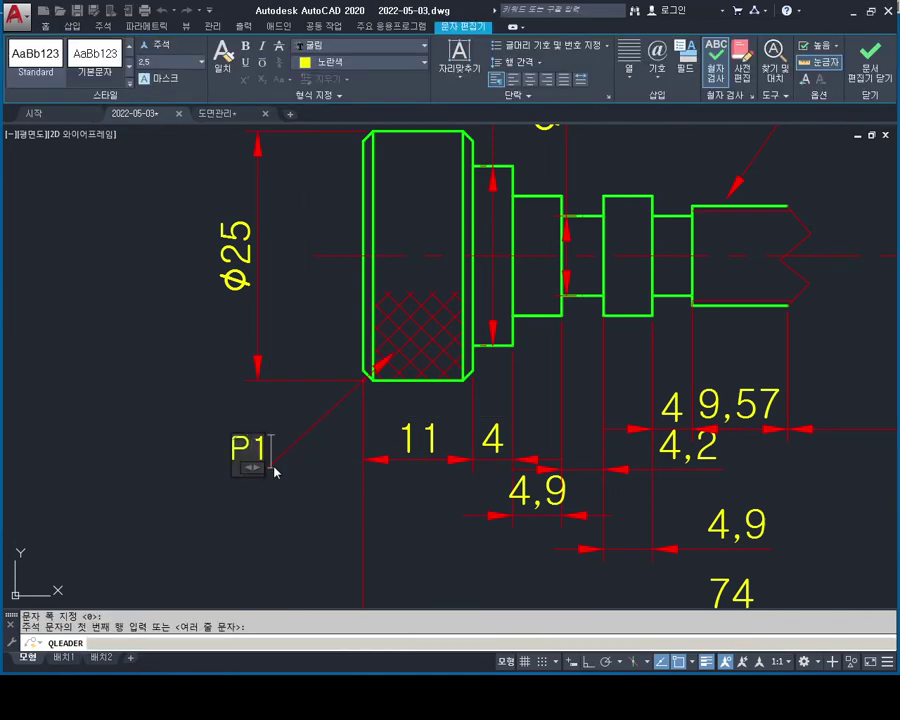
type("널링")
key("Left")
key("Left")
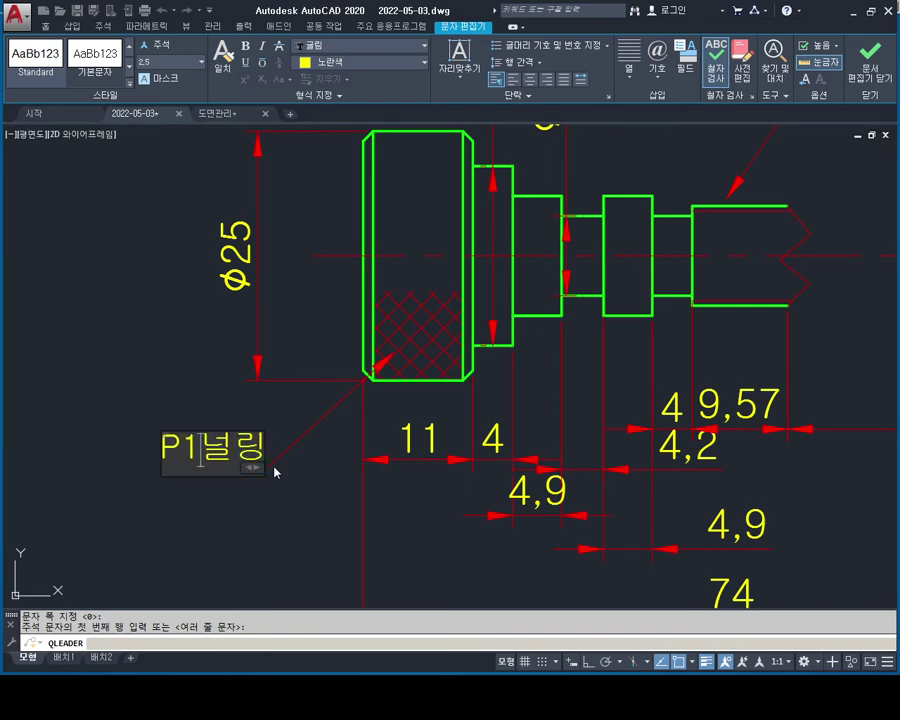
left_click(300, 530)
key("Escape")
key("Escape")
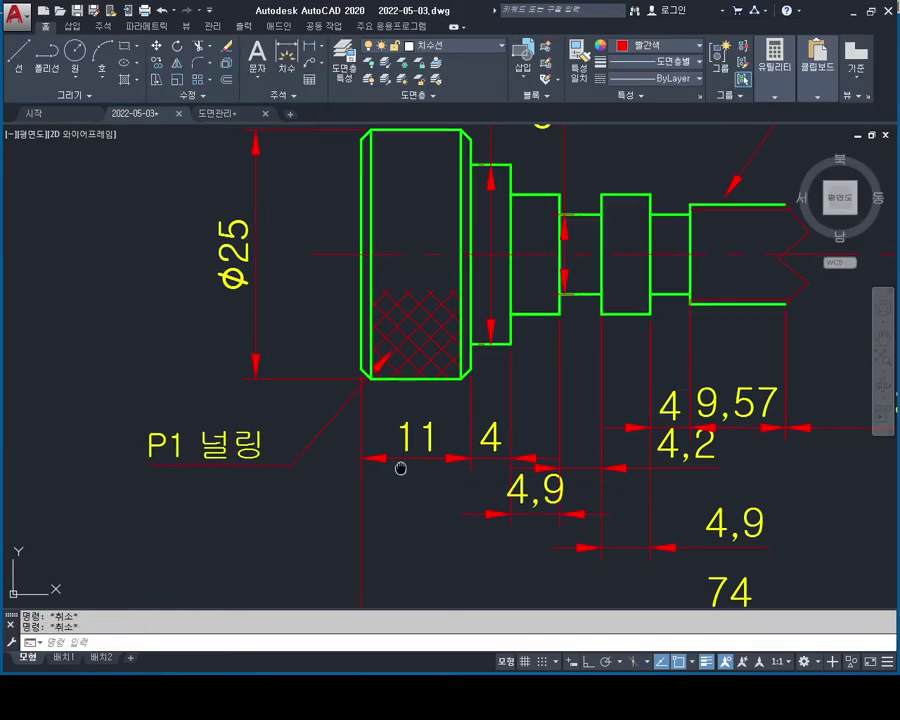
middle_click_drag(486, 462, 444, 430)
scroll(454, 397, "down", 2)
middle_click_drag(606, 378, 464, 385)
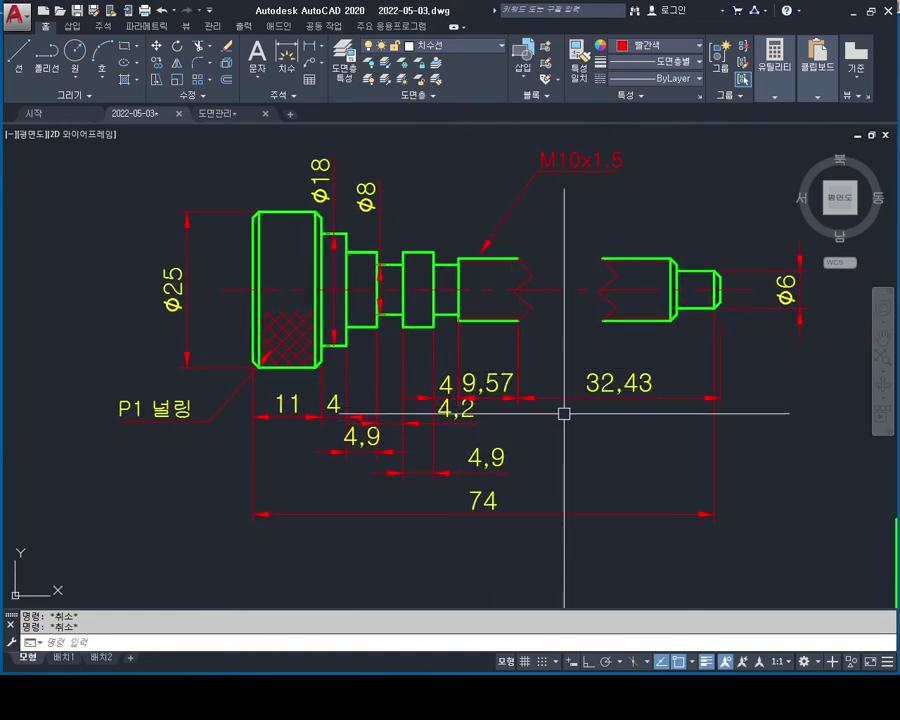
Delete the 32,43 dimension near the title block.
middle_click_drag(564, 406, 482, 386)
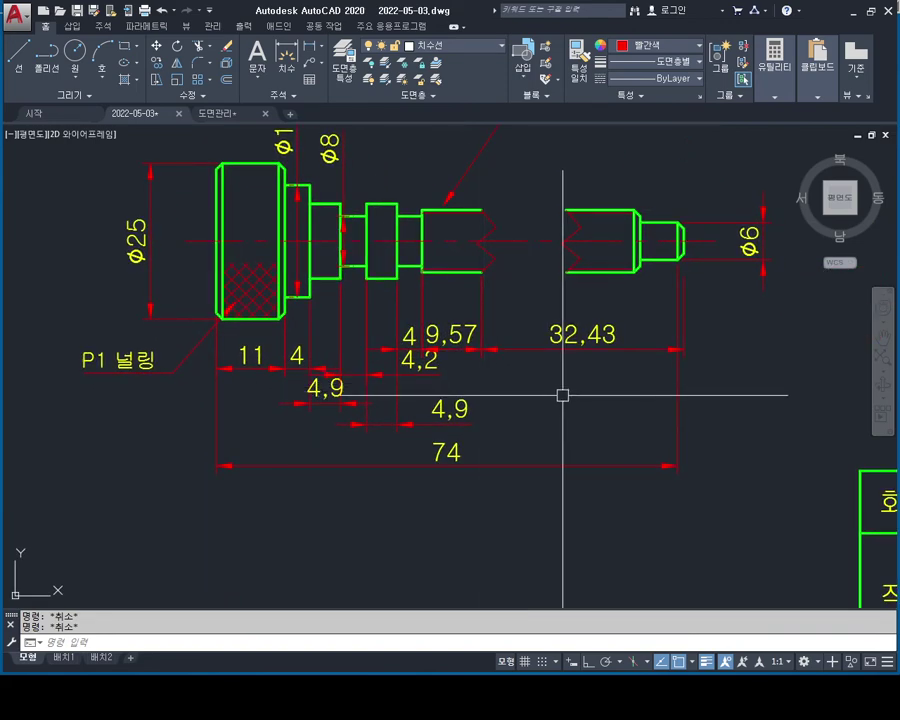
middle_click_drag(562, 394, 534, 421)
left_click(596, 396)
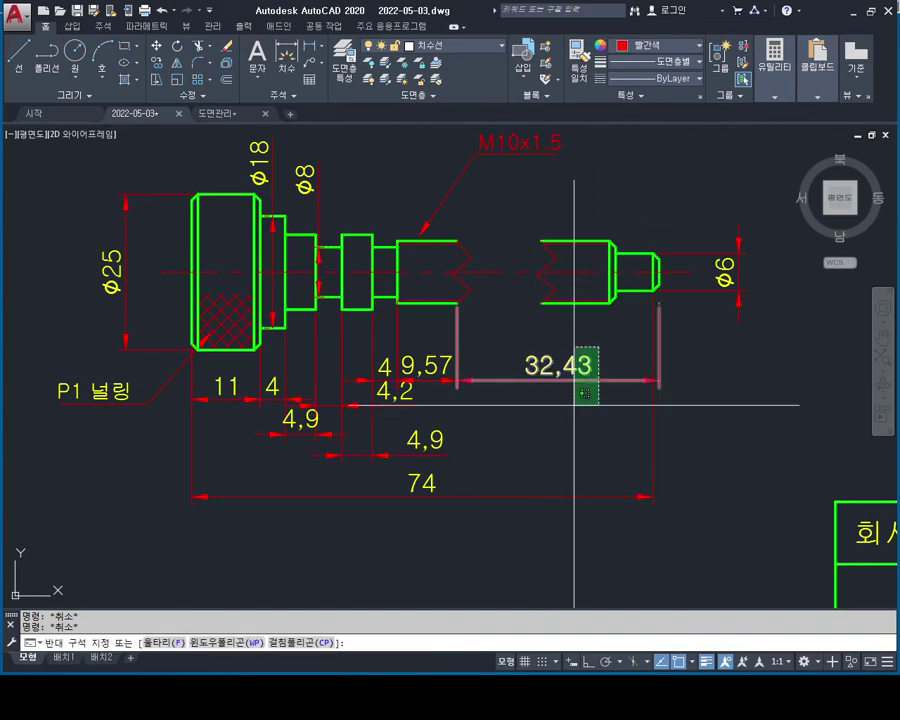
left_click(574, 360)
key("Delete")
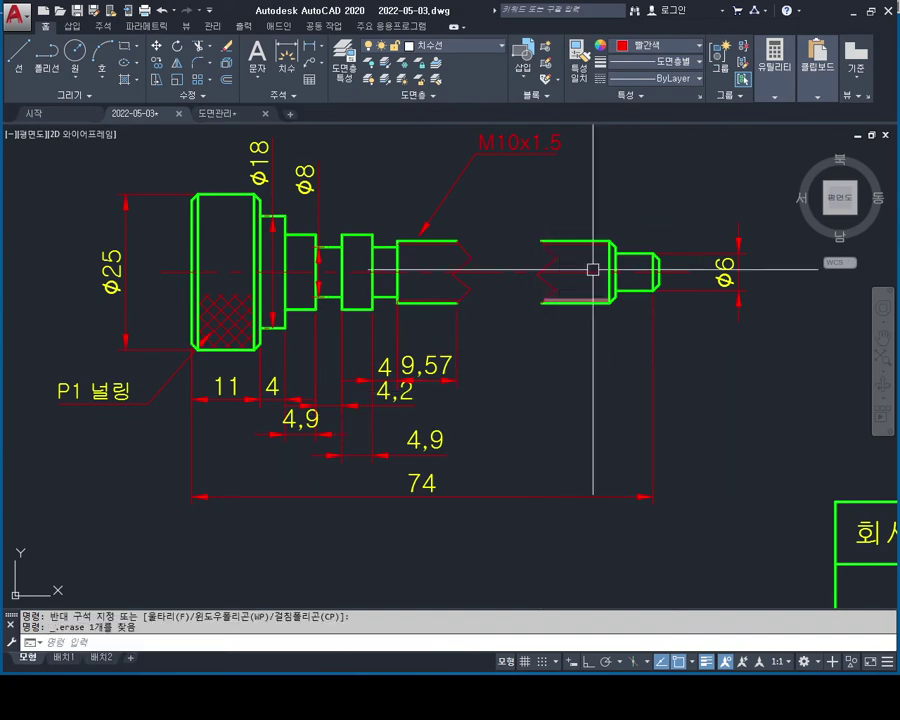
key("Escape")
Grip the red extension line's top end, then cancel the edit.
scroll(578, 366, "up", 5)
left_click(578, 350)
left_click(540, 380)
scroll(560, 306, "up", 2)
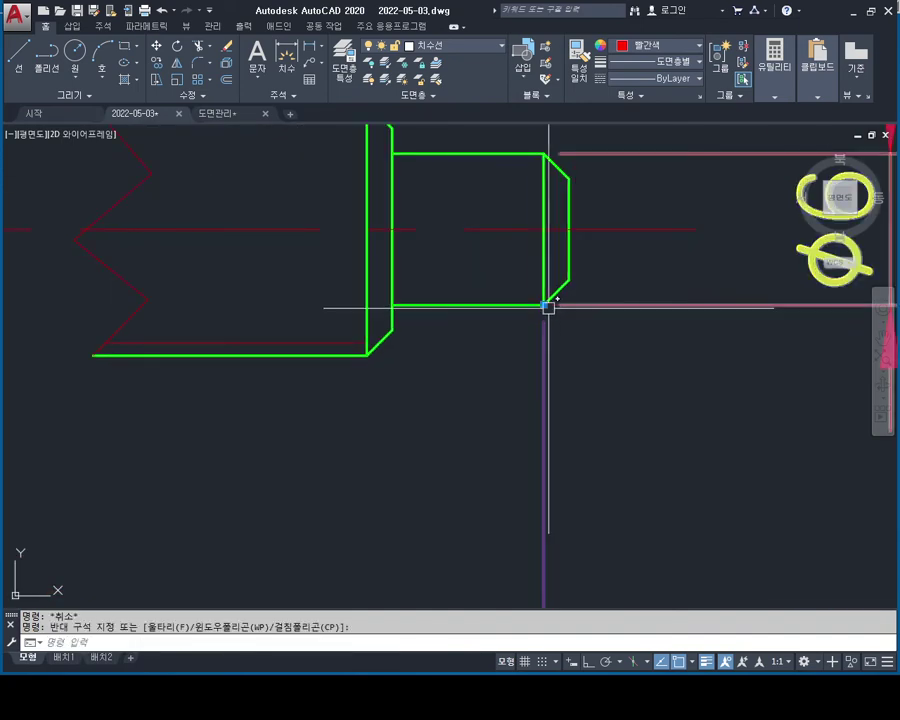
left_click(544, 304)
key("Escape")
key("Escape")
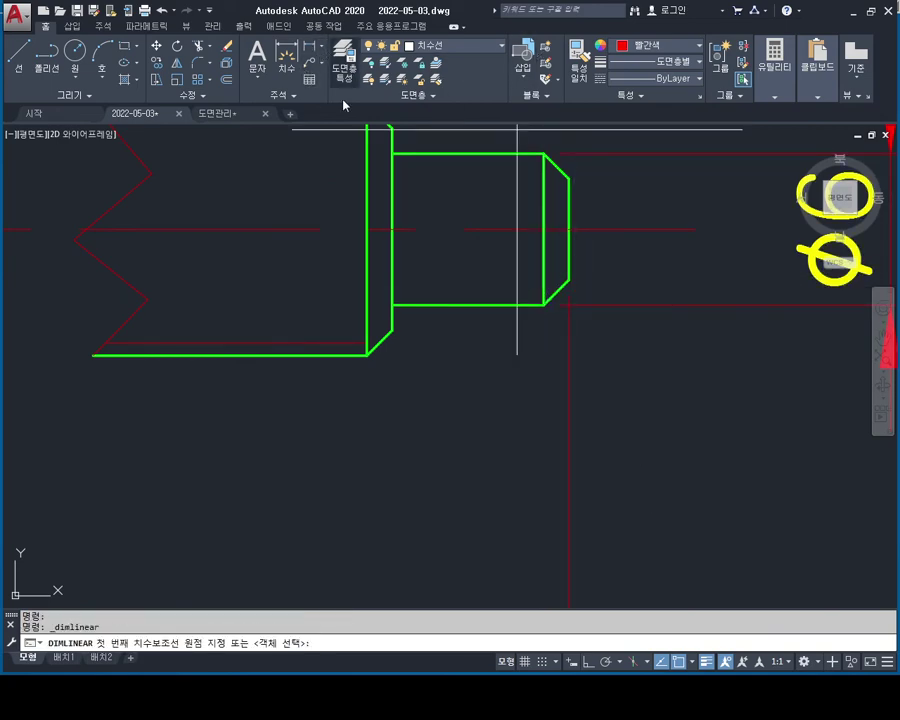
Dimension the short ø6 end step as 7, placed below the shaft.
left_click(392, 330)
left_click(569, 280)
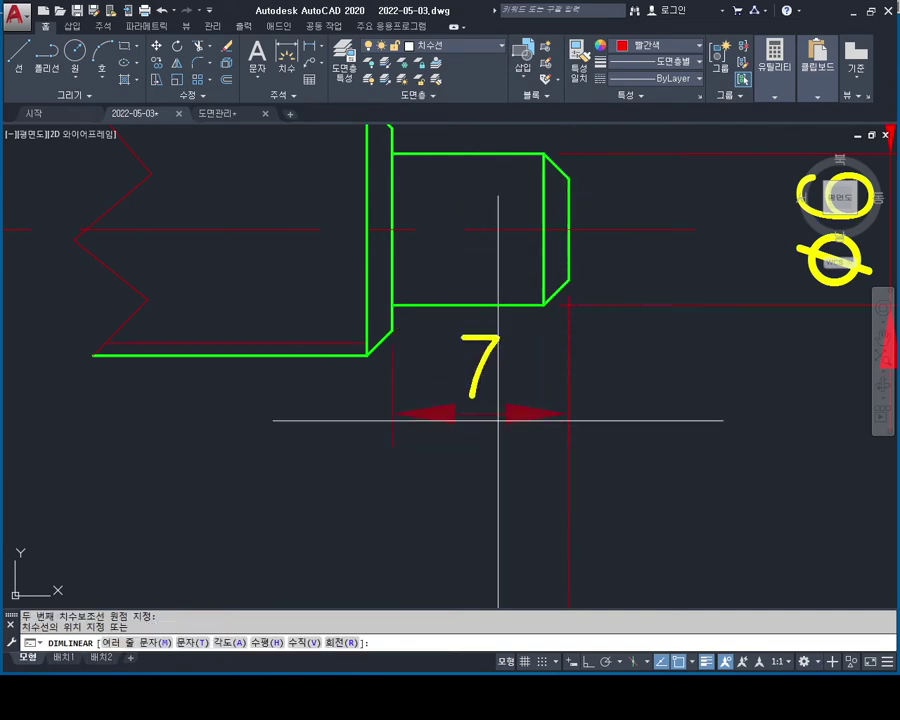
left_click(566, 504)
key("Escape")
scroll(600, 373, "down", 4)
scroll(600, 373, "down", 2)
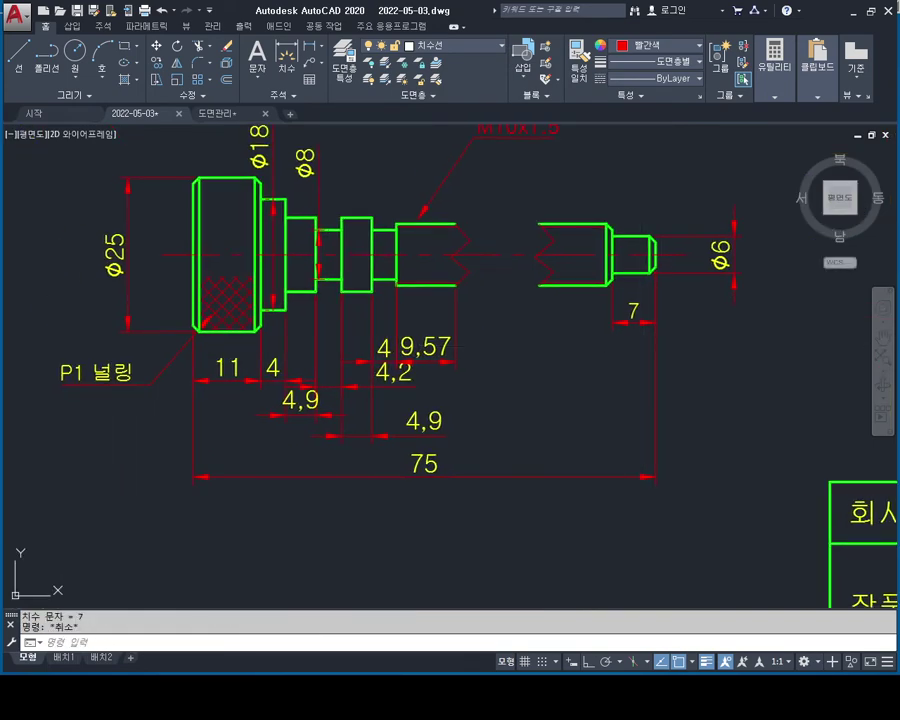
scroll(522, 402, "down", 1)
middle_click_drag(522, 402, 540, 408)
scroll(569, 413, "up", 1)
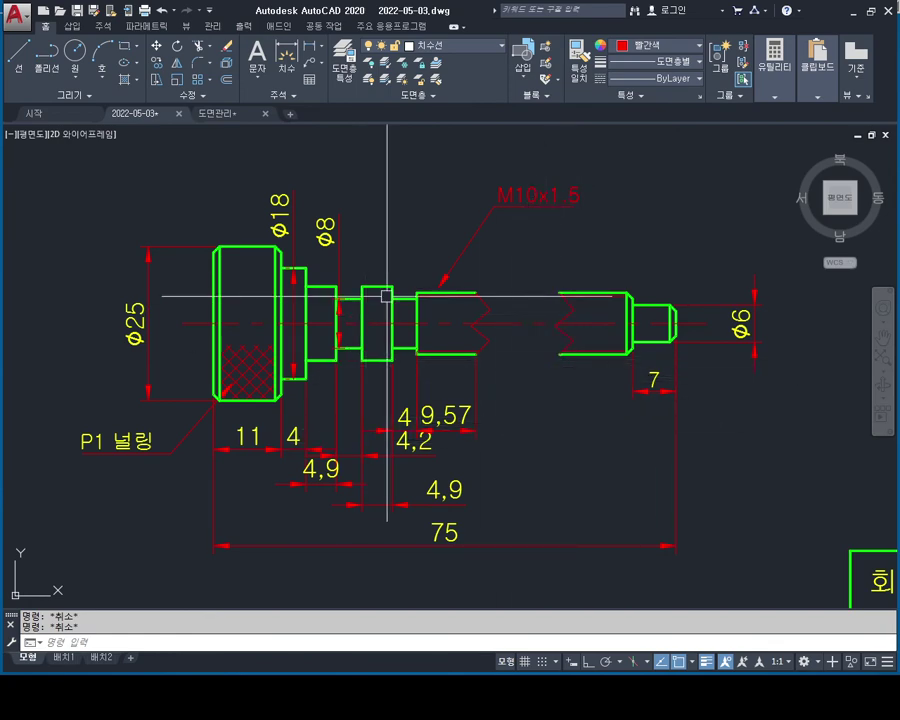
Trial-select the φ8 dimension, collar outline and shoulder lines, then clear the selection.
scroll(358, 270, "up", 2)
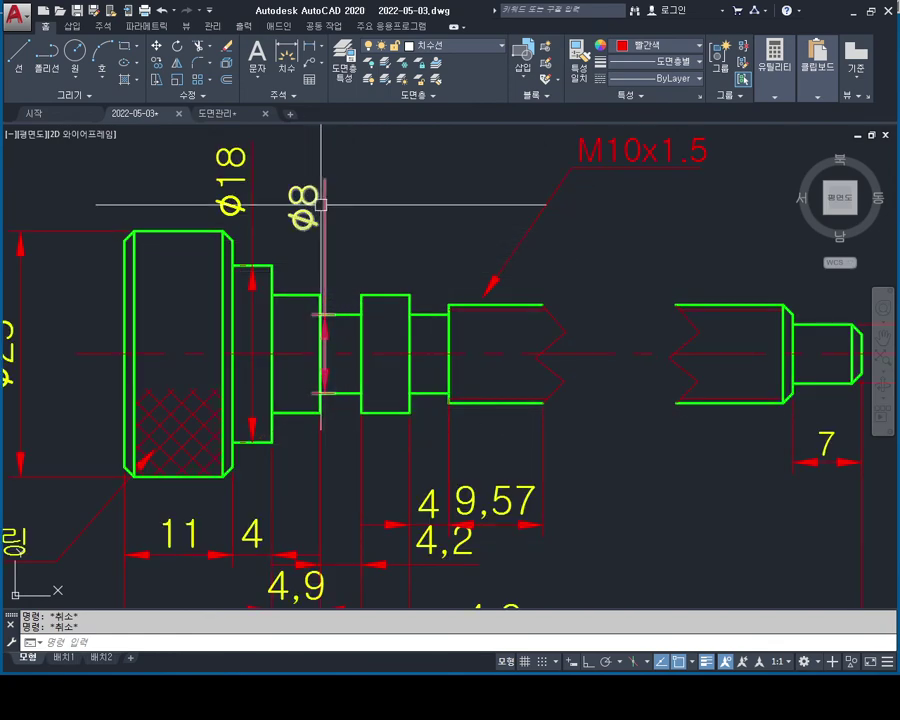
left_click(325, 210)
middle_click_drag(296, 201, 304, 236)
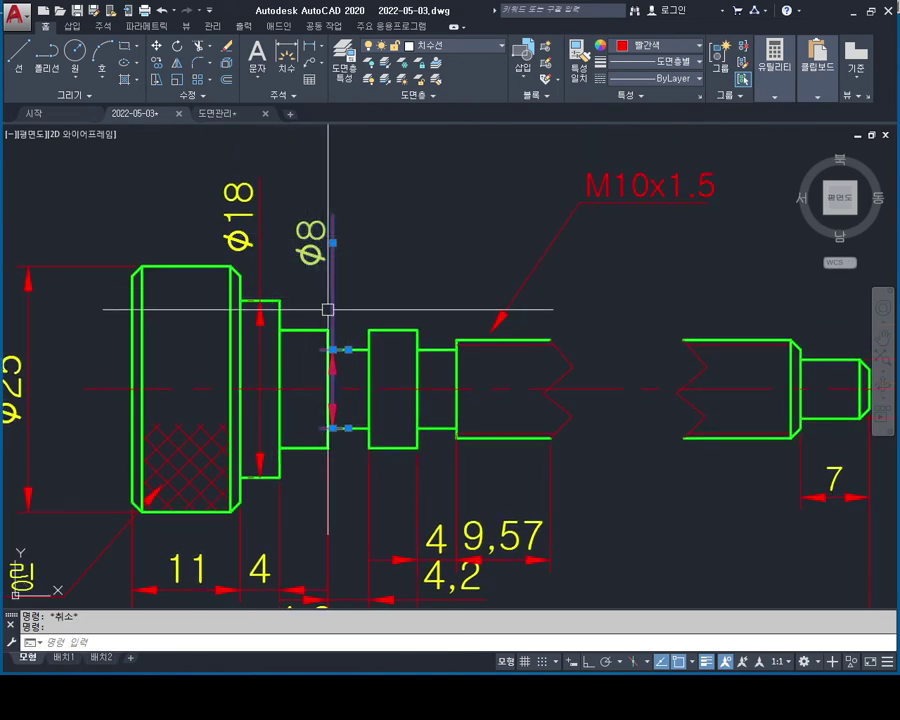
left_click(325, 217)
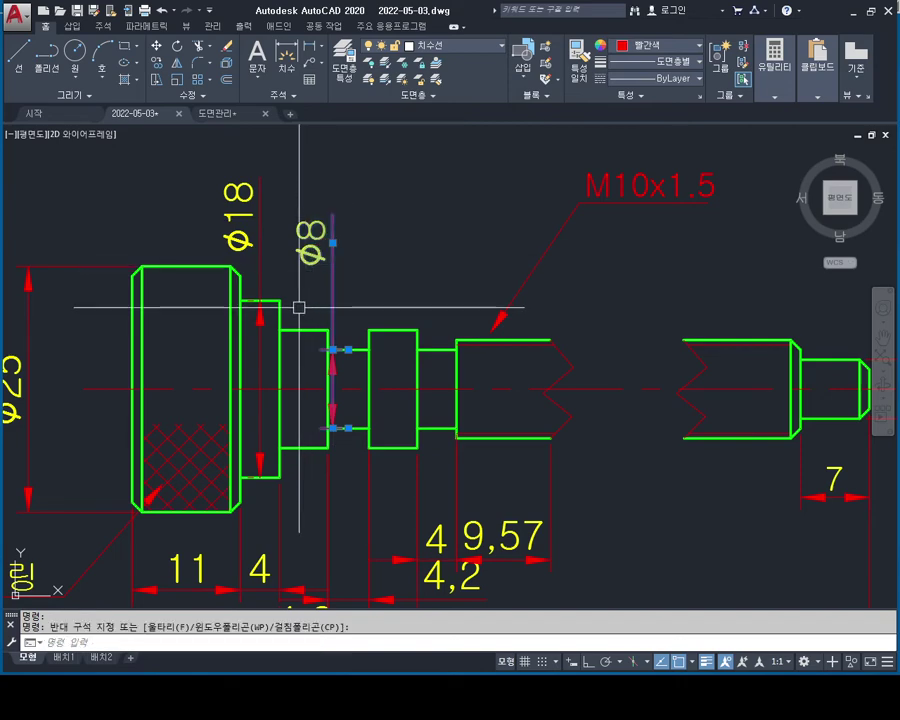
left_click(284, 378)
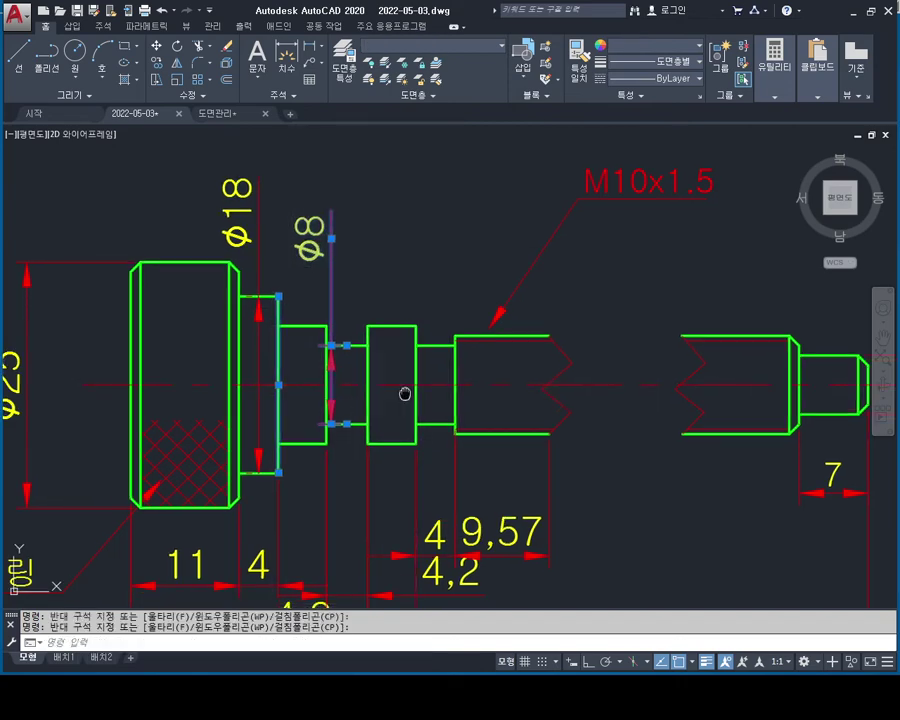
middle_click_drag(402, 394, 389, 300)
middle_click_drag(346, 258, 346, 317)
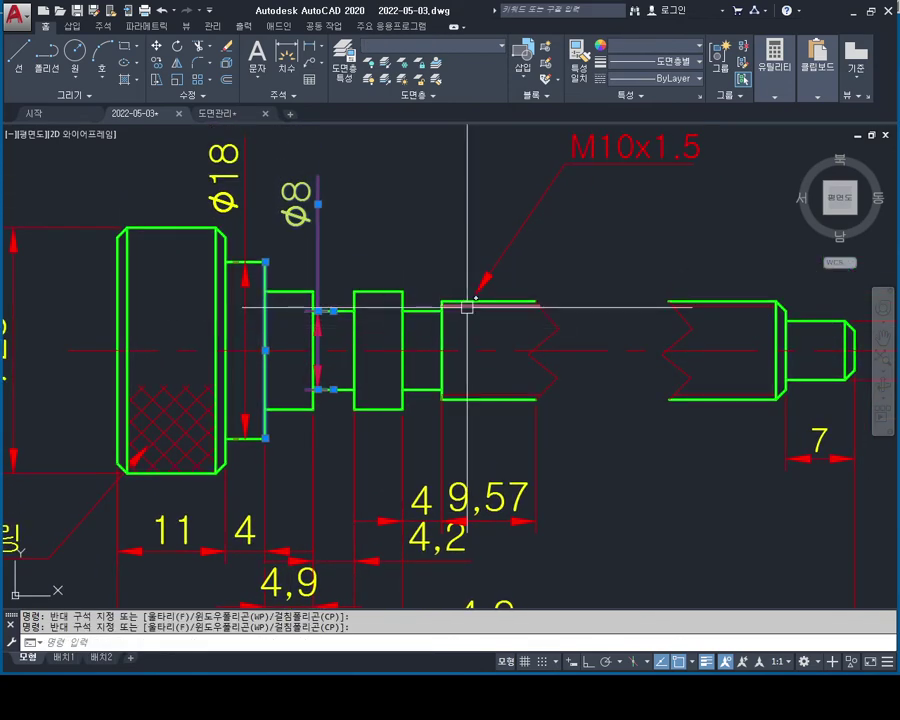
key("Escape")
key("Escape")
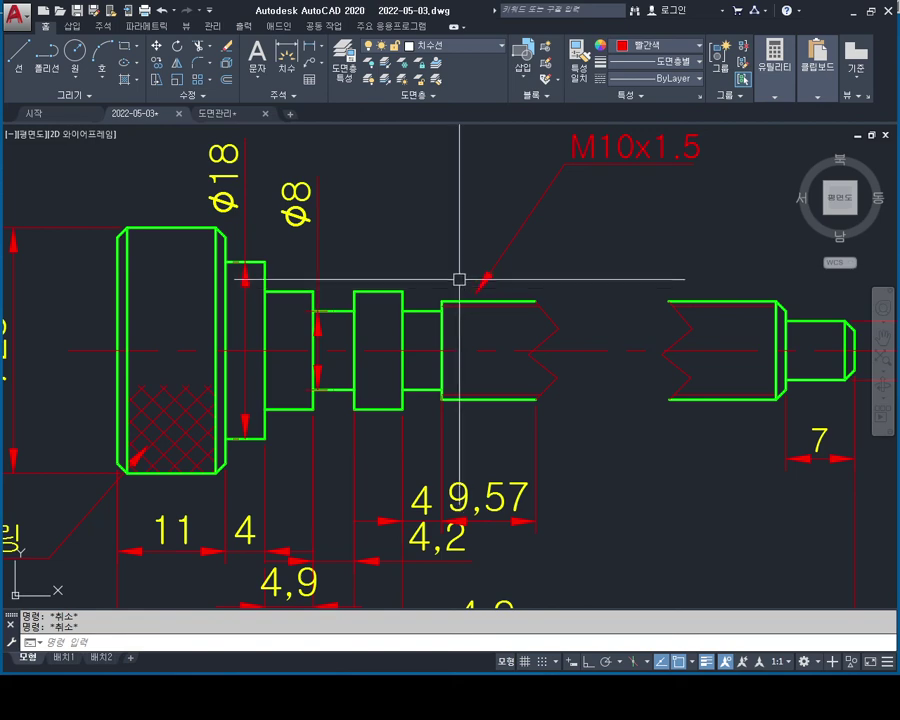
left_click(412, 267)
left_click(372, 297)
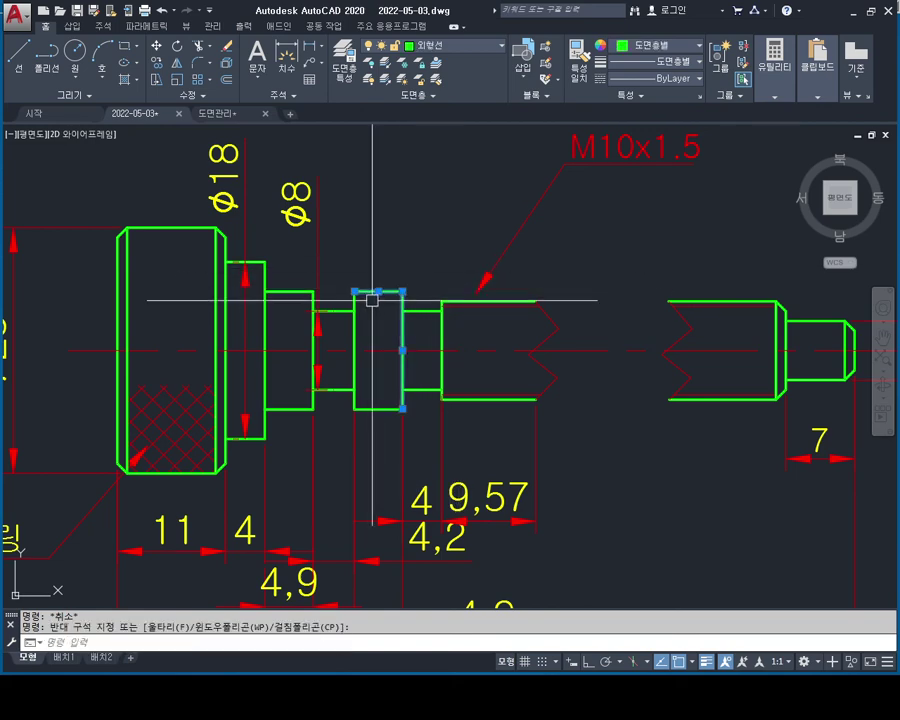
left_click(289, 291)
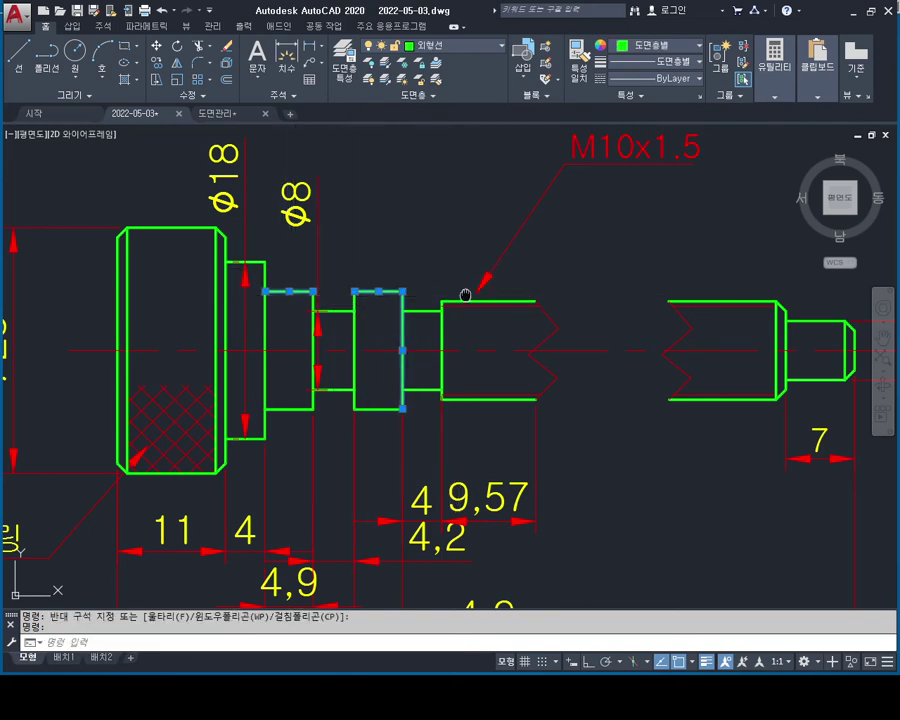
middle_click_drag(465, 296, 265, 322)
key("Escape")
Check the φ6 dimension, then pan and zoom to centre sheet views 1 to 4.
left_click(704, 350)
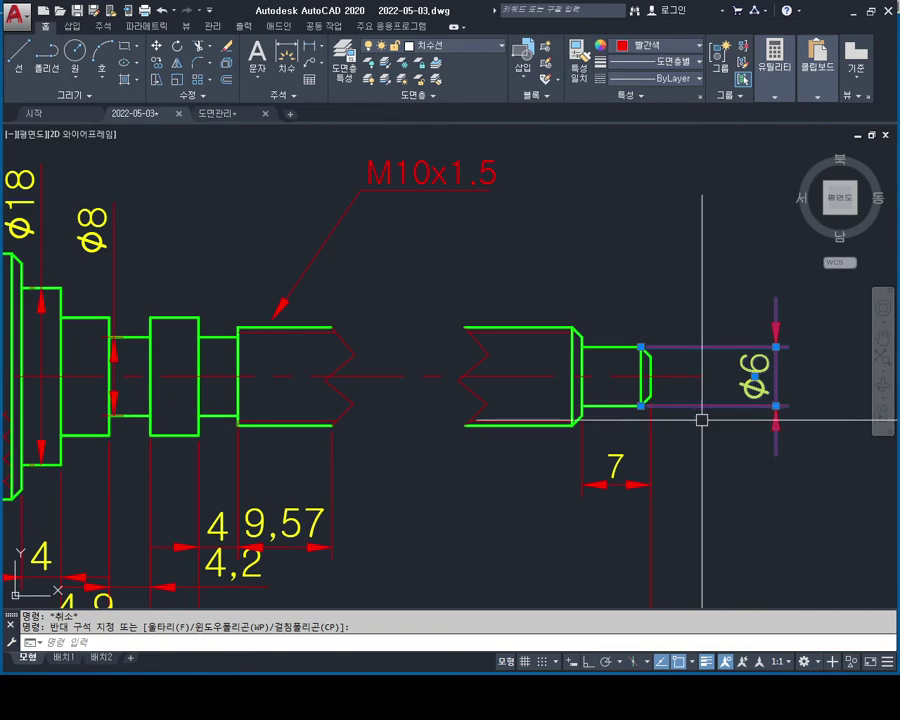
scroll(701, 418, "down", 2)
key("Escape")
middle_click_drag(717, 410, 744, 393)
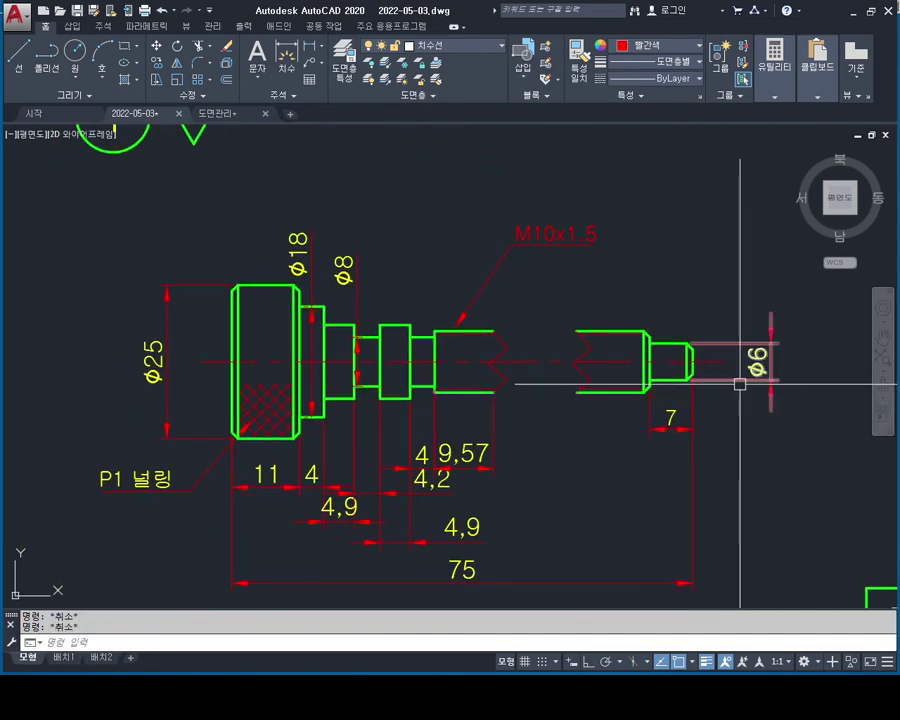
scroll(740, 385, "up", 2)
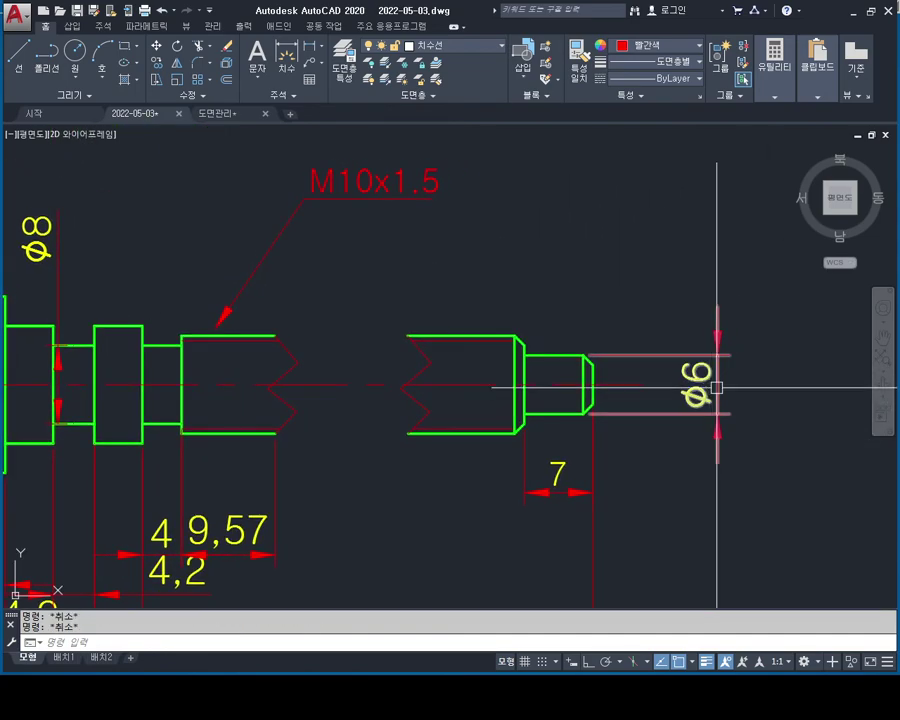
scroll(712, 385, "down", 3)
scroll(706, 372, "down", 4)
middle_click_drag(529, 380, 550, 409)
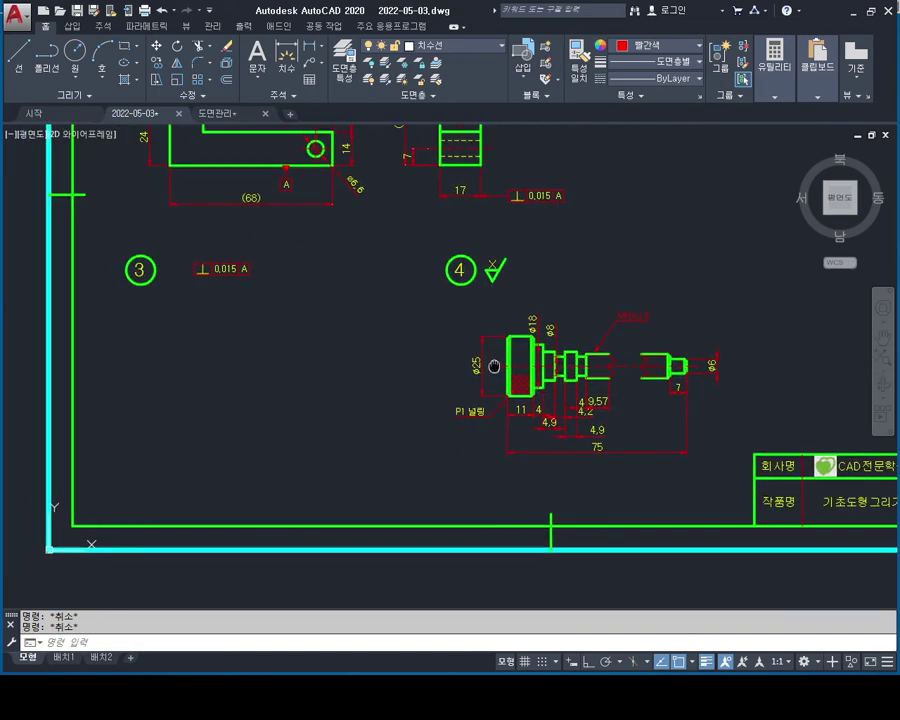
middle_click_drag(412, 294, 456, 392)
middle_click_drag(292, 184, 374, 324)
scroll(322, 150, "up", 4)
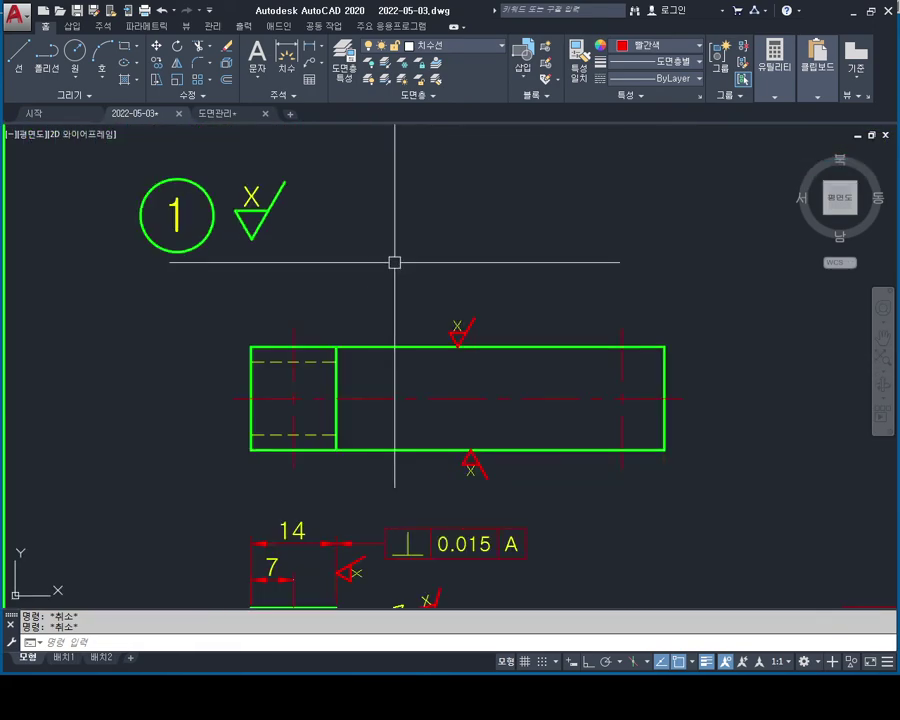
scroll(458, 317, "up", 3)
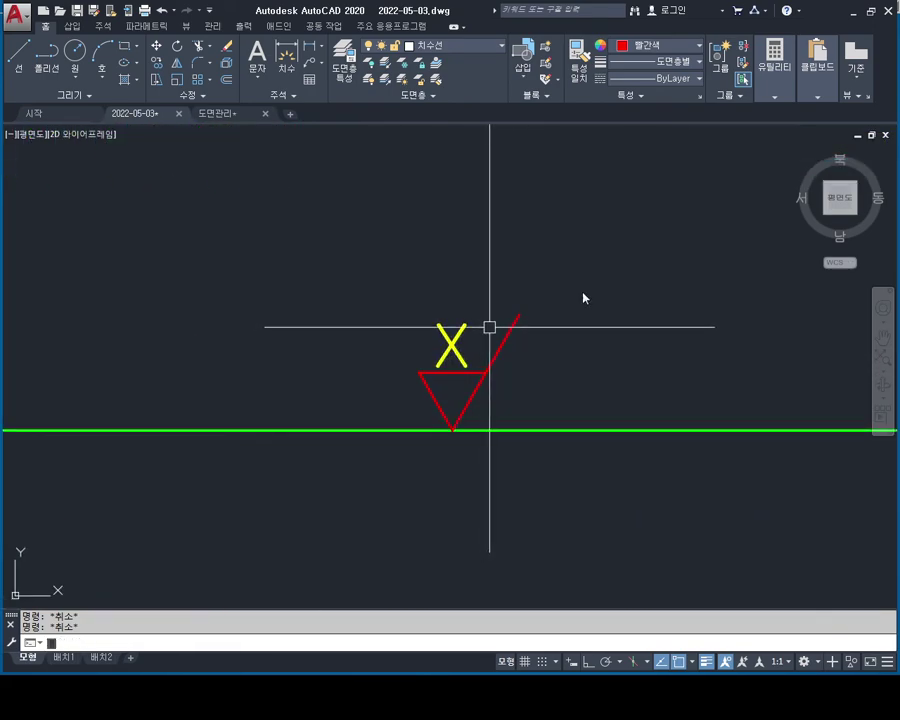
Nudge the check mark's upper end slightly.
left_click(512, 327)
left_click(519, 316)
left_click(524, 315)
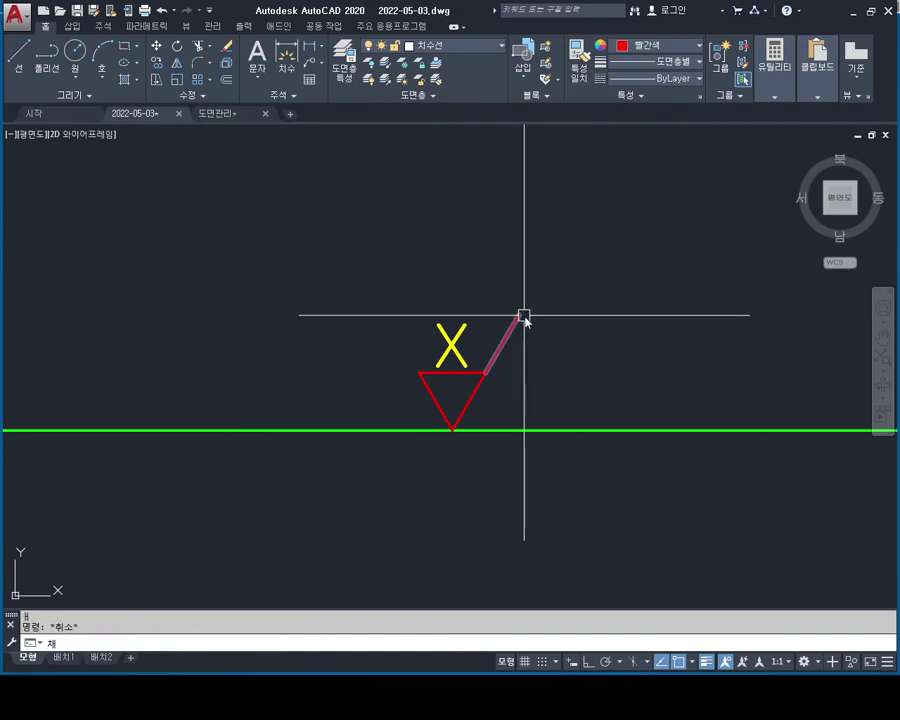
key("Escape")
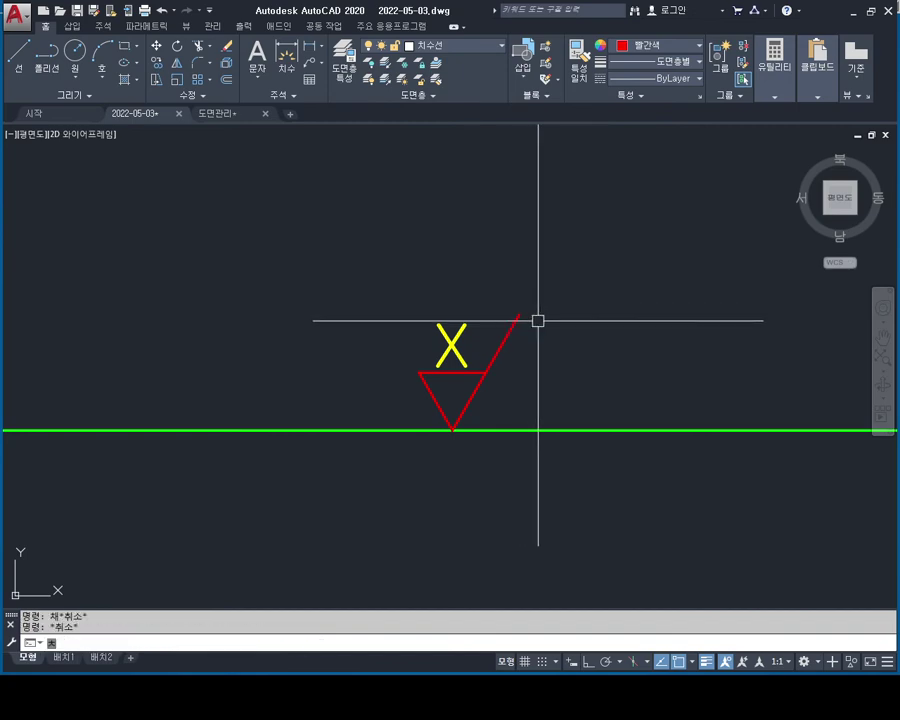
Copy the X roughness symbol onto the top faces of the collar and the smaller step.
left_click(545, 256)
left_click(356, 400)
key("Return")
left_click(452, 430)
scroll(452, 430, "down", 5)
mouse_move(640, 514)
middle_mouse_down()
mouse_move(543, 456)
mouse_move(363, 376)
mouse_move(336, 218)
middle_mouse_up()
middle_click_drag(580, 452, 476, 252)
scroll(468, 344, "up", 4)
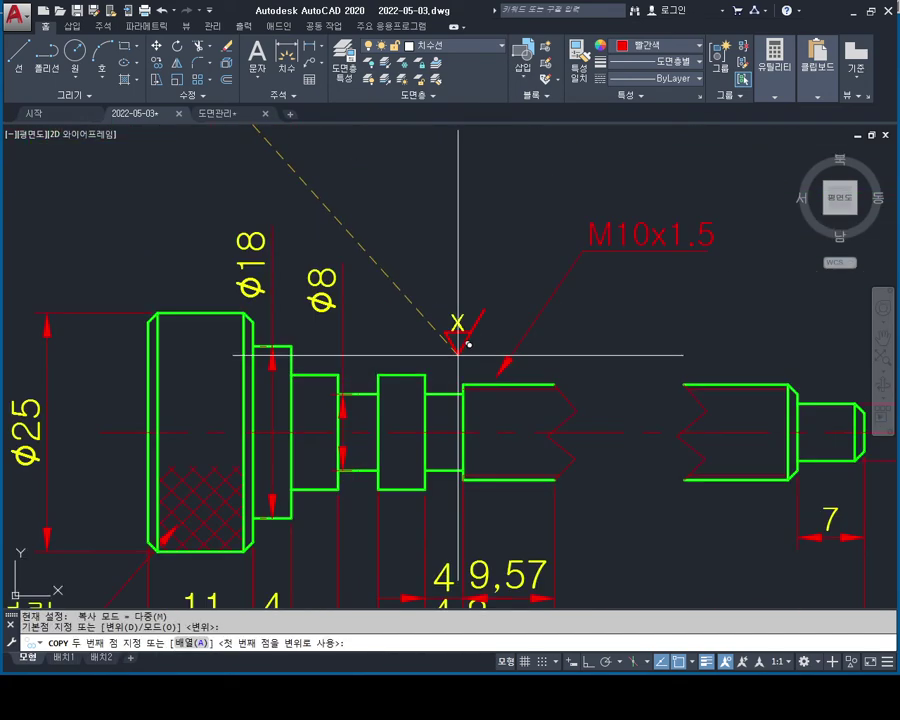
scroll(465, 350, "up", 2)
left_click(369, 381)
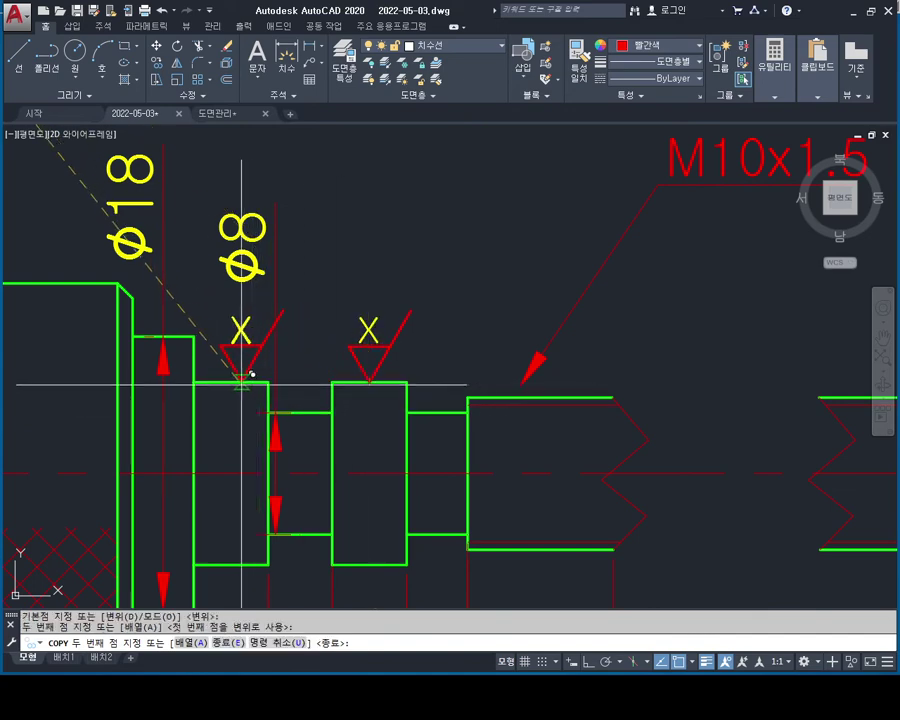
left_click(241, 379)
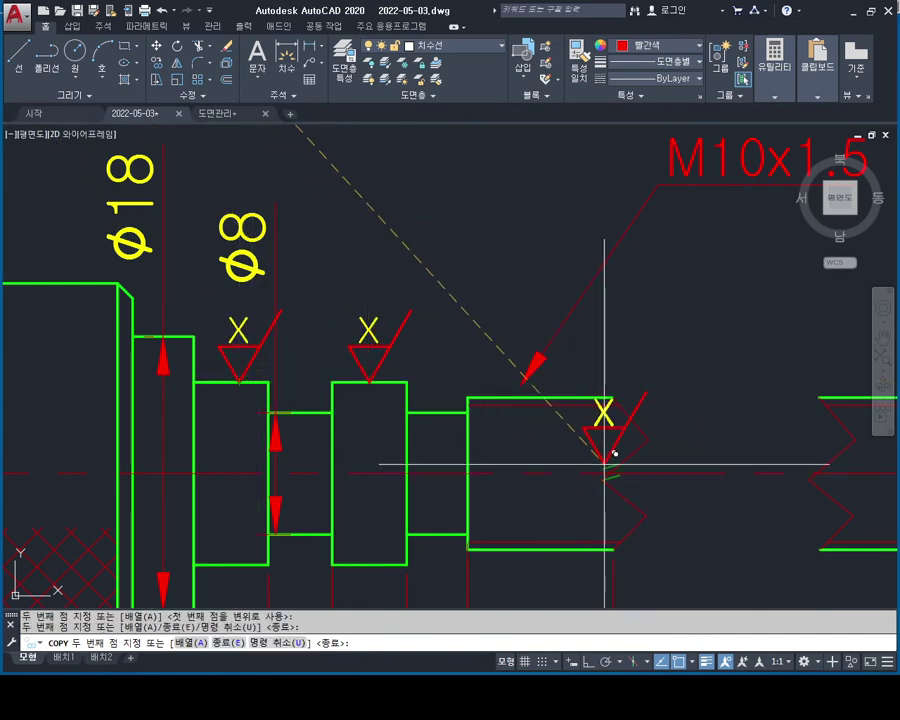
key("Escape")
Stretch the φ8 extension line slightly to the right.
left_click(274, 432)
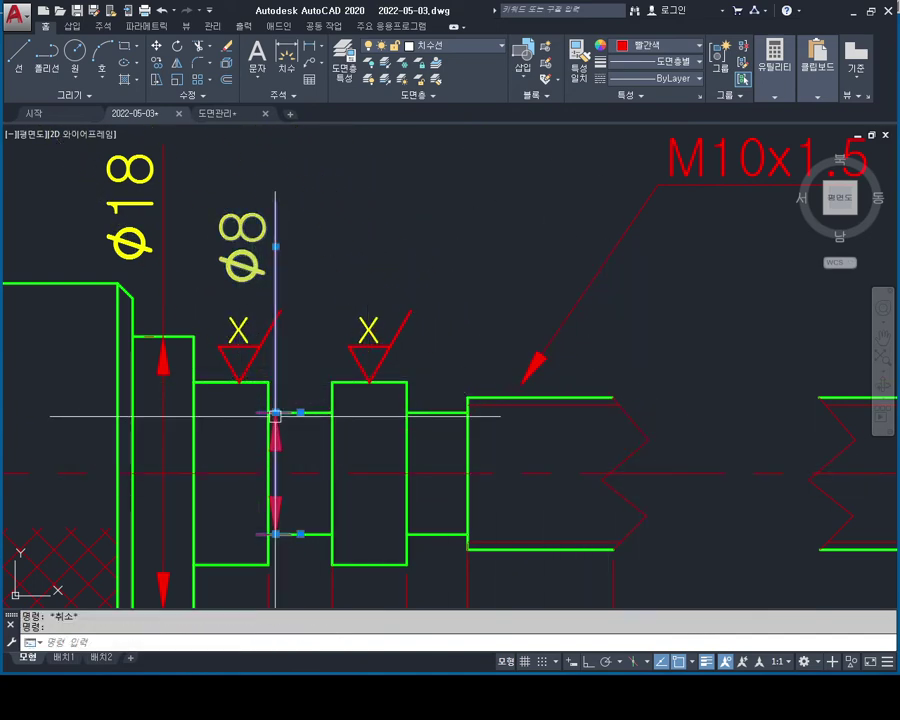
left_click(275, 413)
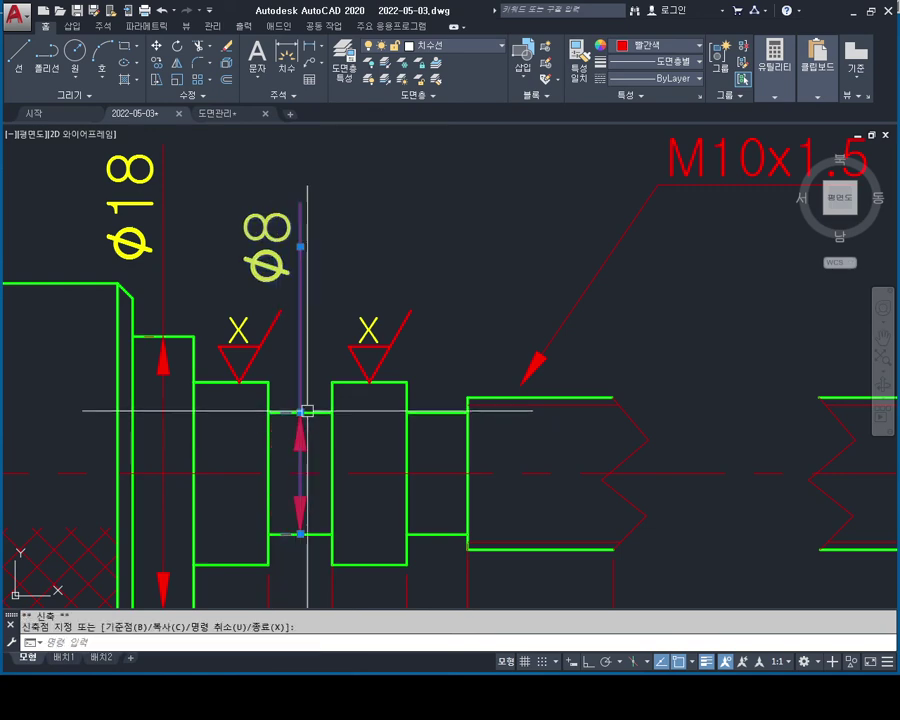
left_click(299, 413)
key("Escape")
key("Escape")
middle_click_drag(542, 477, 464, 392)
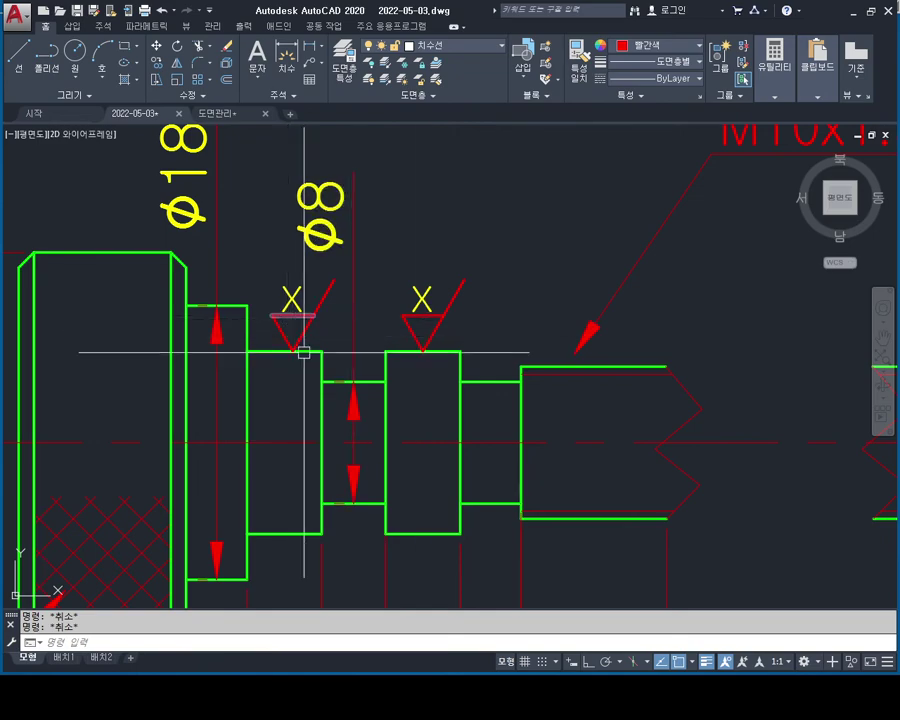
middle_click_drag(370, 349, 428, 372)
scroll(376, 292, "down", 1)
scroll(384, 306, "down", 2)
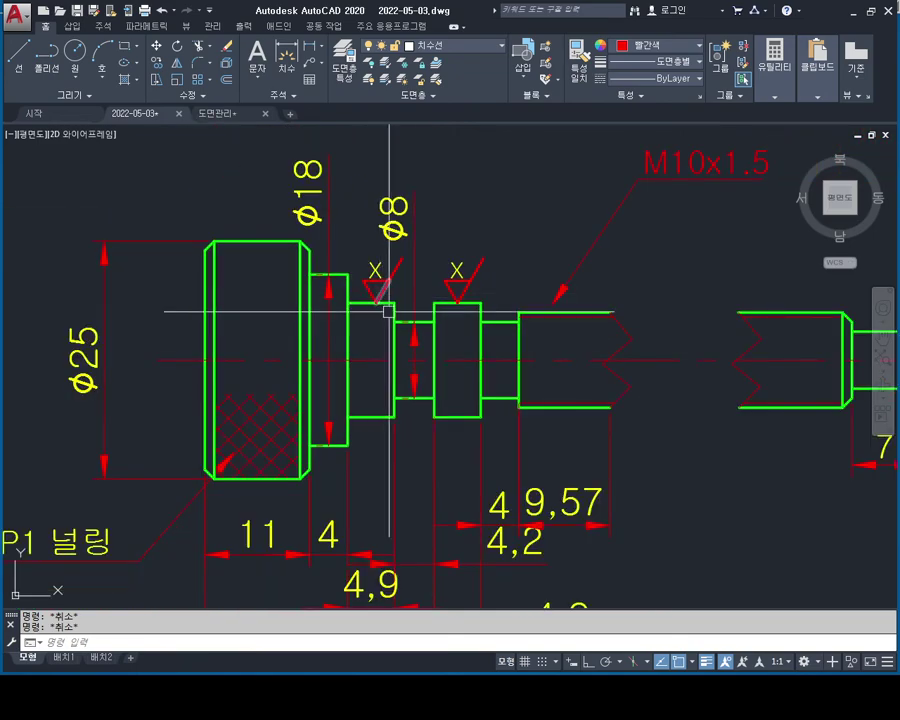
middle_click_drag(405, 302, 395, 253)
type("co")
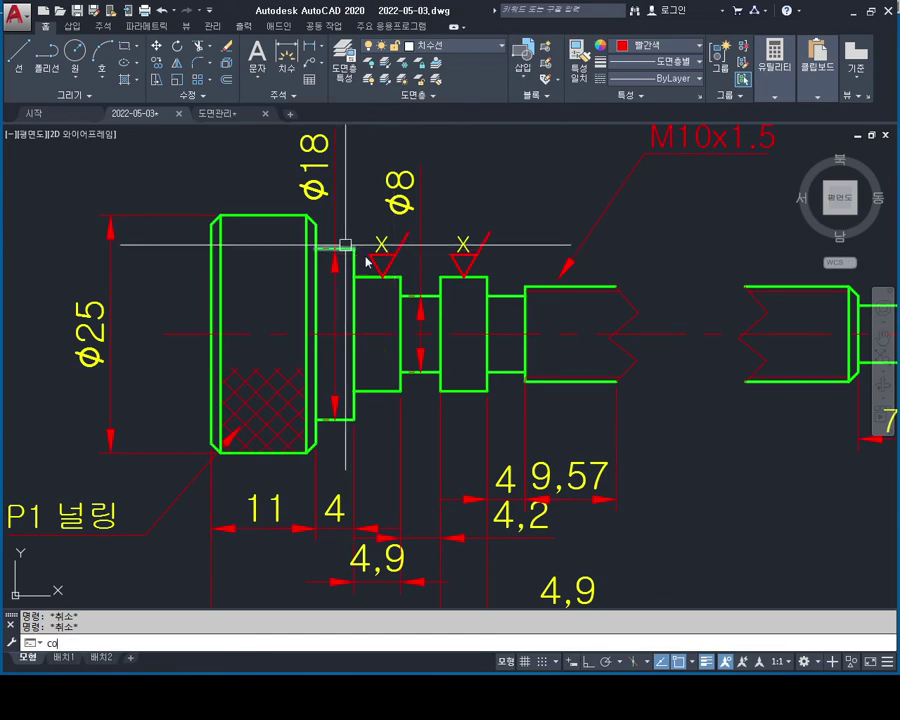
Start copying the X roughness symbol, then cancel without placing it.
key("Return")
scroll(374, 229, "up", 2)
left_click(446, 228)
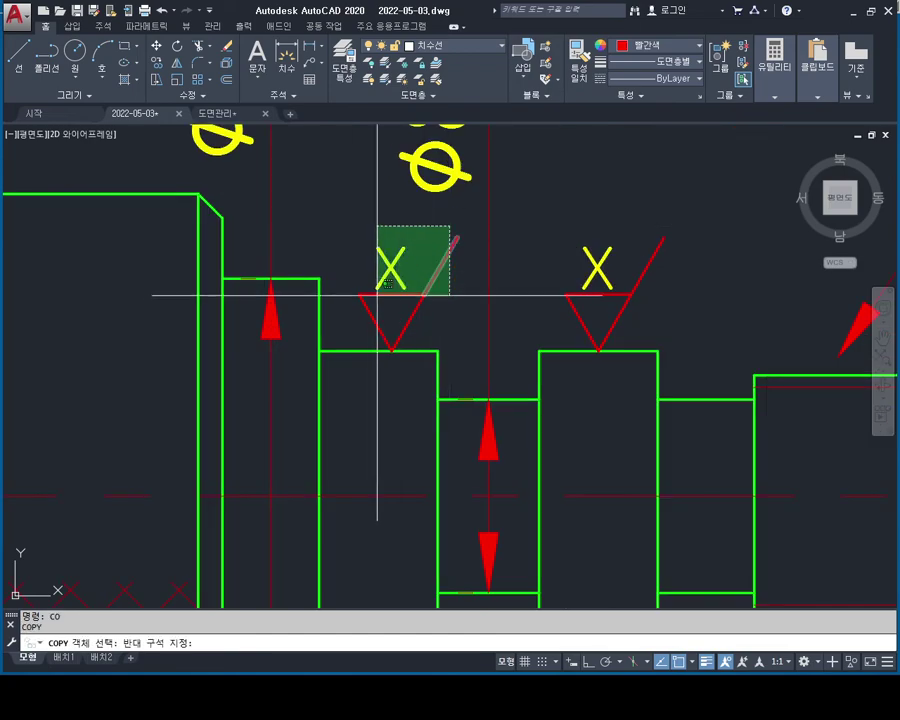
left_click(360, 314)
key("Return")
left_click(391, 350)
middle_click_drag(402, 338, 410, 150)
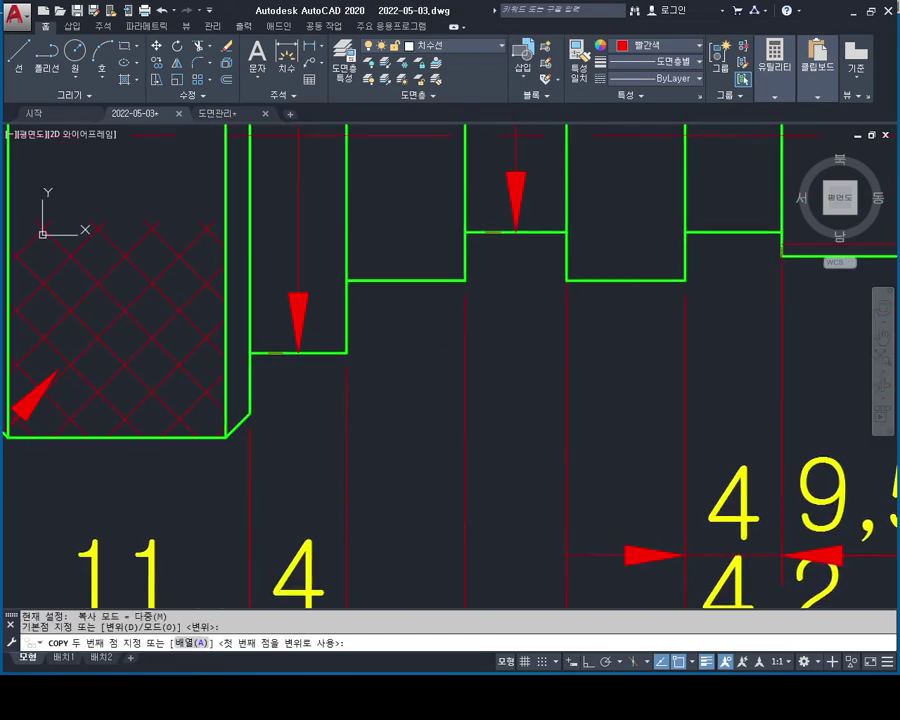
scroll(456, 236, "down", 5)
middle_click_drag(456, 236, 460, 344)
scroll(425, 340, "up", 5)
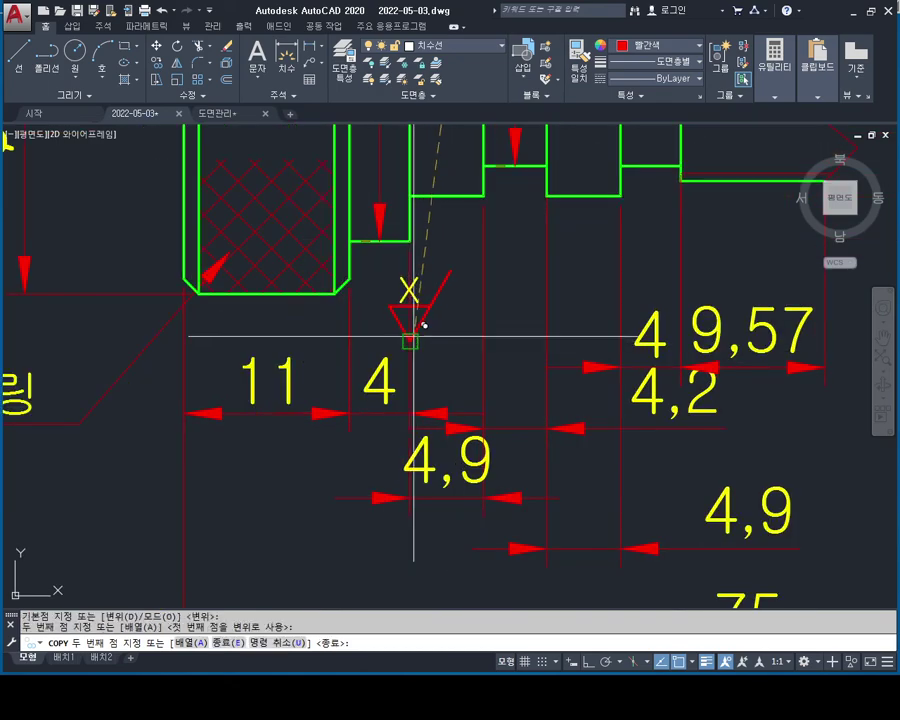
key("Escape")
key("Escape")
key("Escape")
Rotate the roughness symbol -90° about its bottom vertex.
type("o")
key("Return")
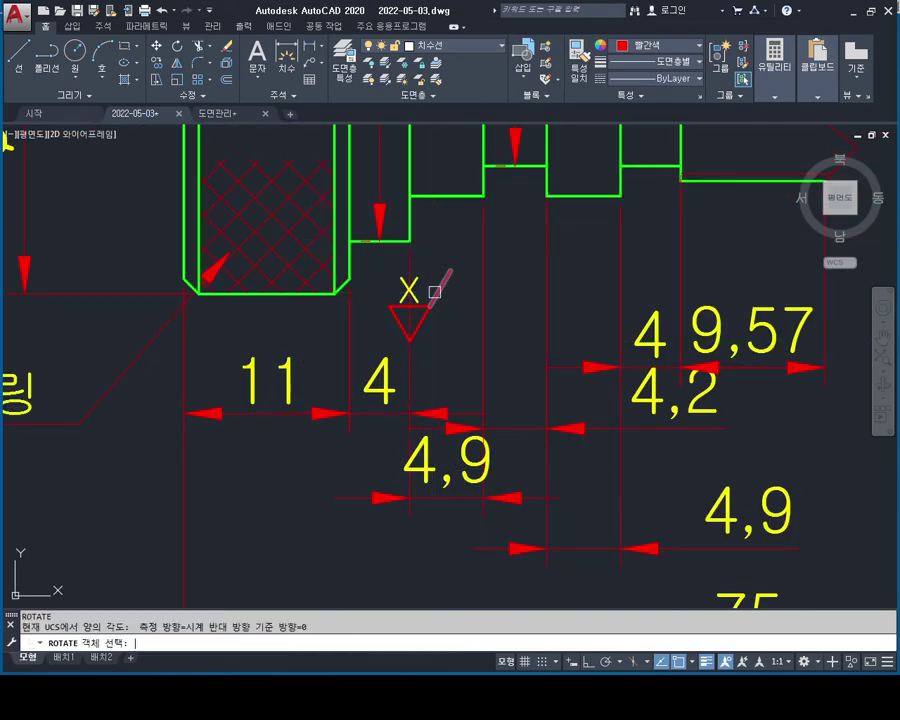
scroll(470, 220, "up", 3)
left_click(470, 222)
left_click(379, 443)
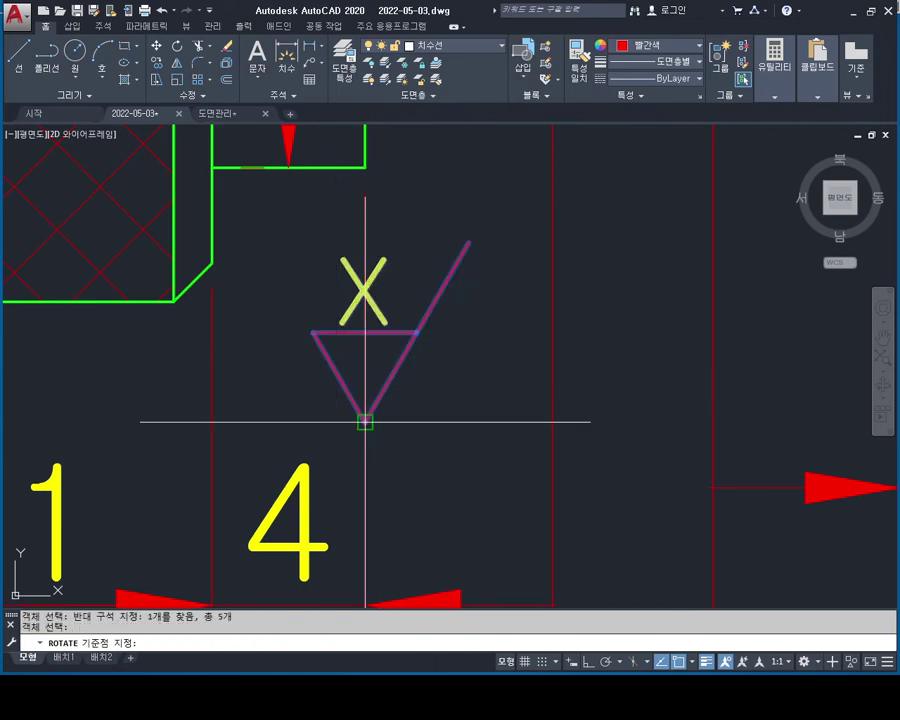
left_click(365, 421)
type("-90")
key("Return")
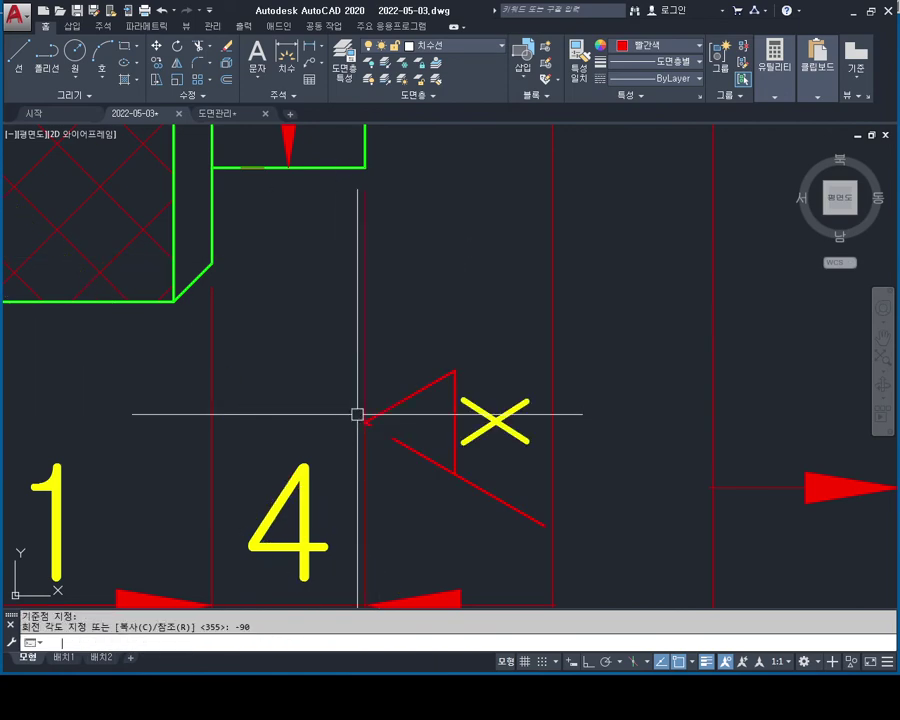
key("Escape")
Select the vertical shoulder line between the ø18 step and first collar, then deselect.
scroll(450, 350, "down", 3)
scroll(498, 262, "down", 1)
scroll(490, 352, "up", 2)
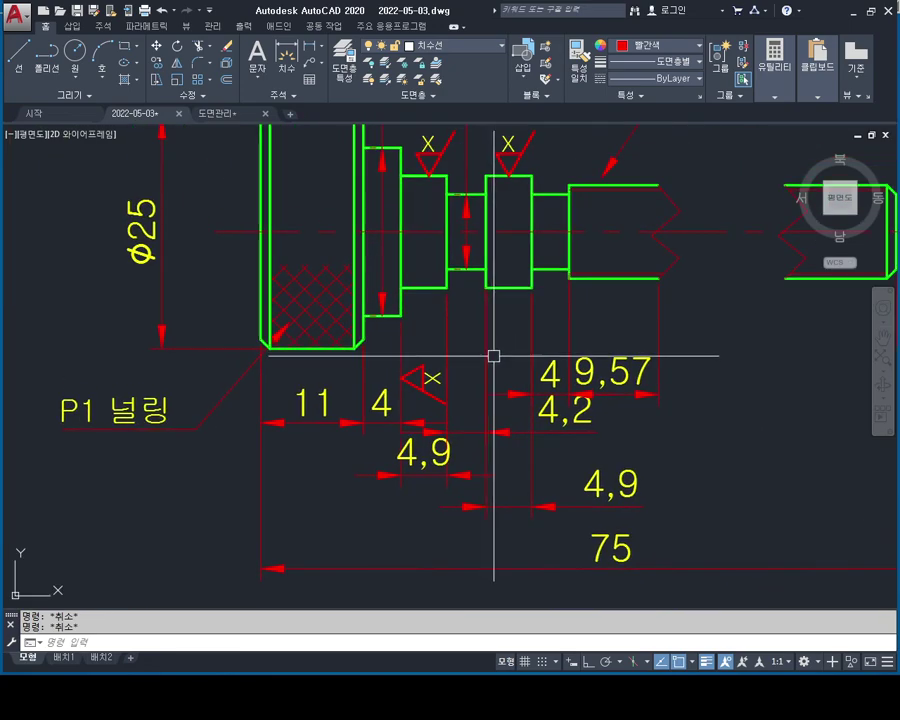
scroll(507, 381, "up", 2)
left_click(392, 290)
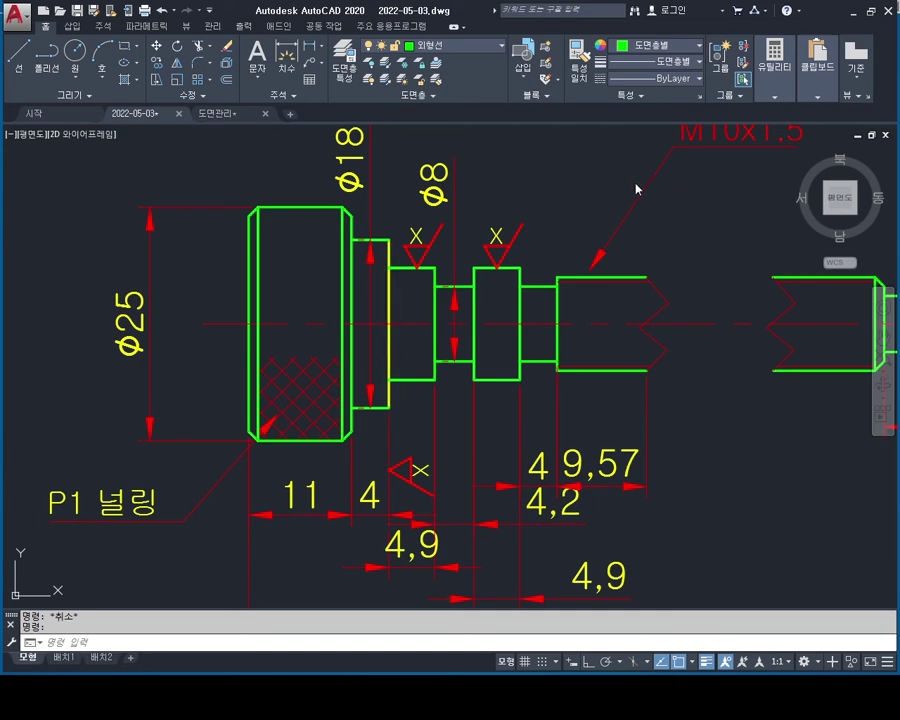
key("Escape")
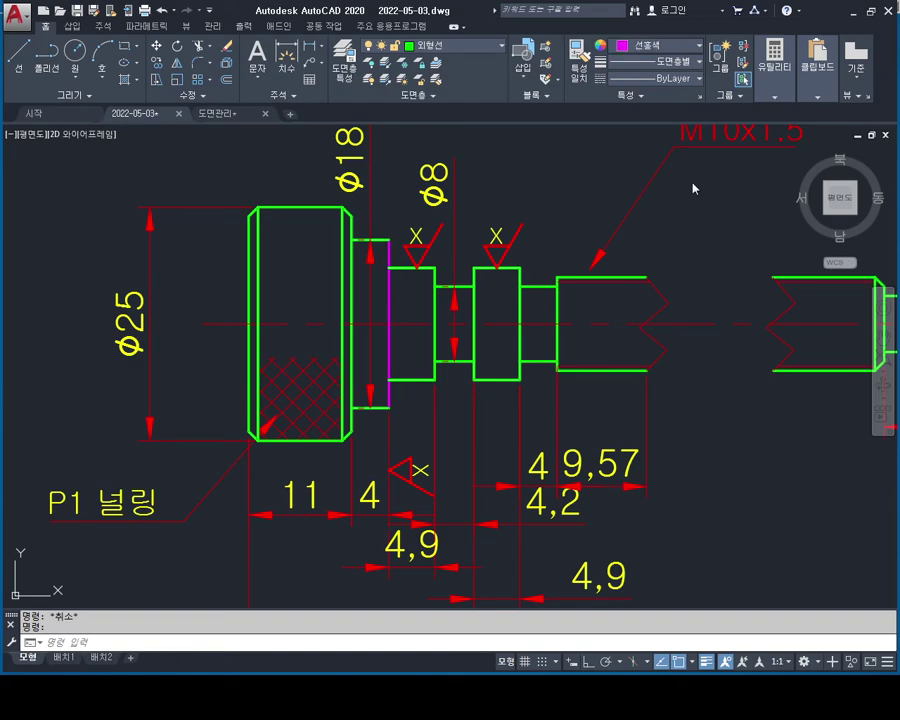
scroll(457, 253, "up", 2)
scroll(470, 256, "down", 2)
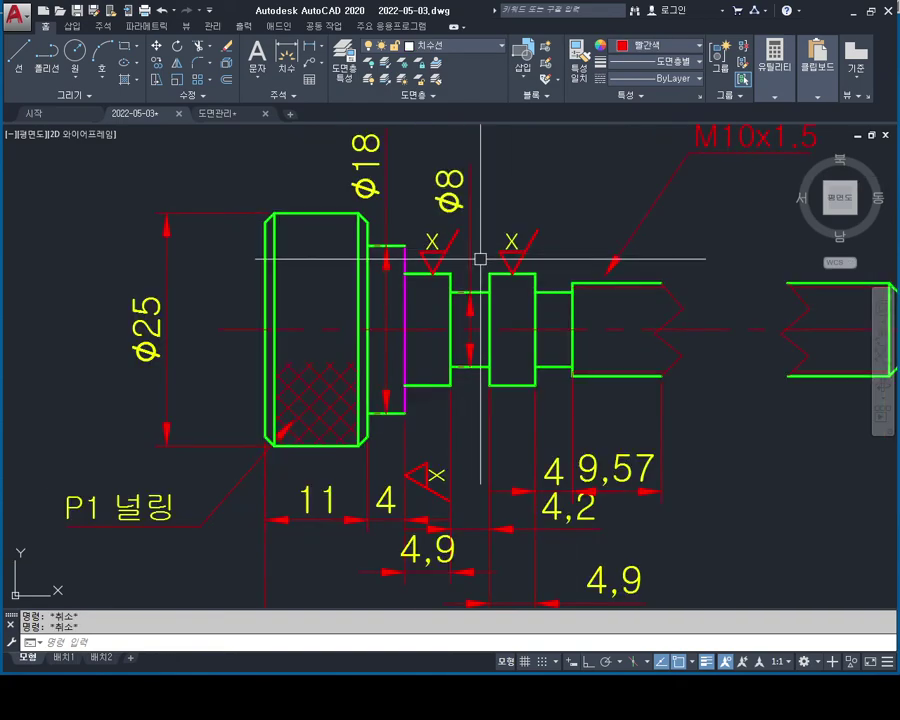
scroll(518, 311, "down", 1)
scroll(496, 296, "up", 2)
scroll(500, 320, "up", 1)
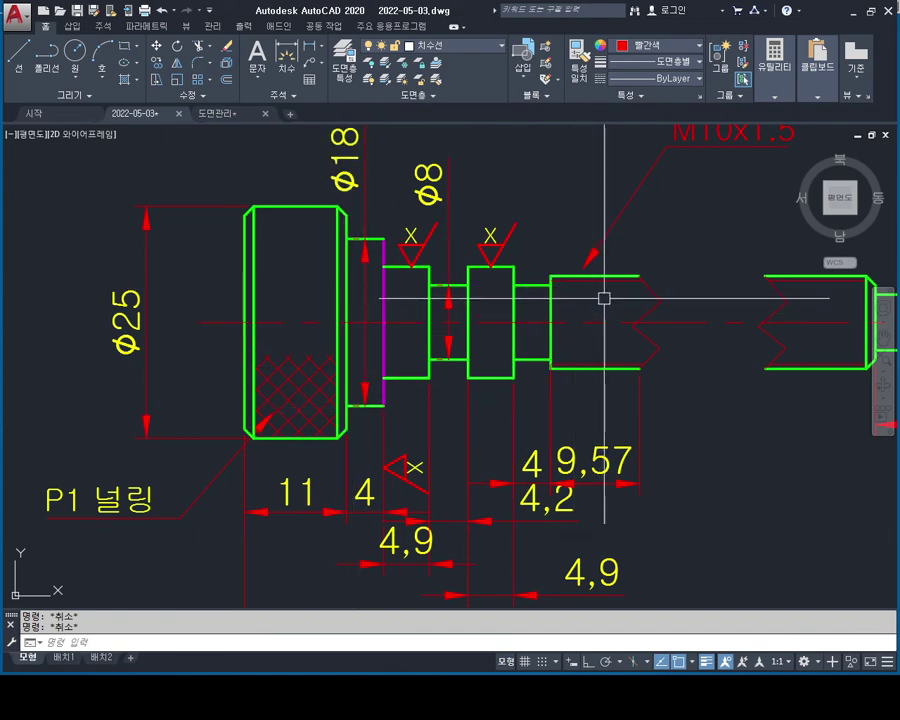
mouse_move(606, 280)
middle_mouse_down()
mouse_move(599, 293)
mouse_move(610, 328)
middle_mouse_up()
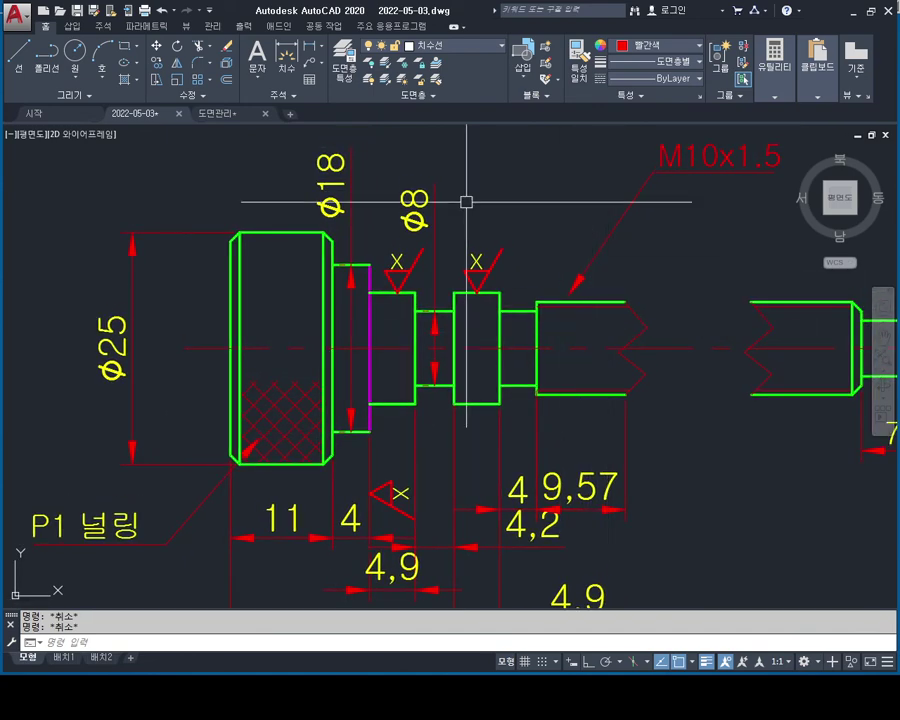
Dimension the threaded section's height as 12 and move its text above the shaft.
left_click(314, 50)
left_click(499, 292)
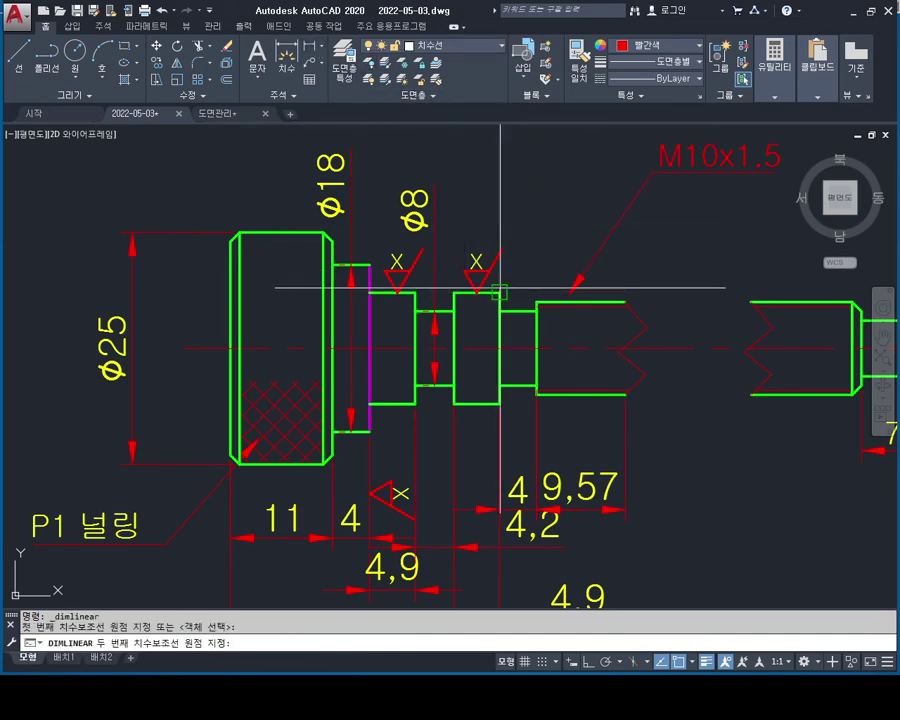
left_click(499, 404)
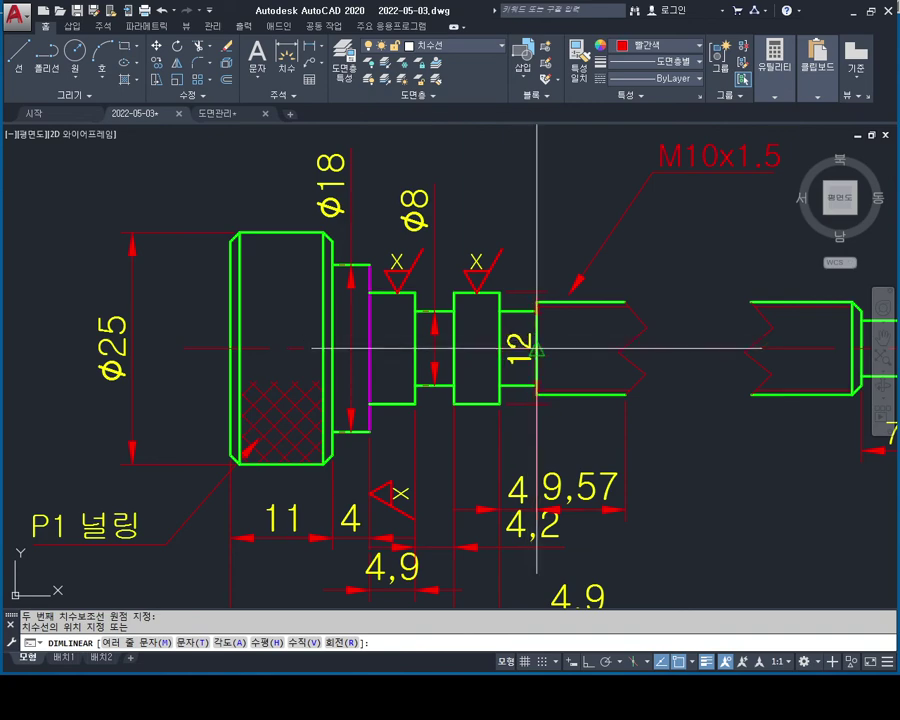
left_click(570, 325)
key("Escape")
left_click(572, 334)
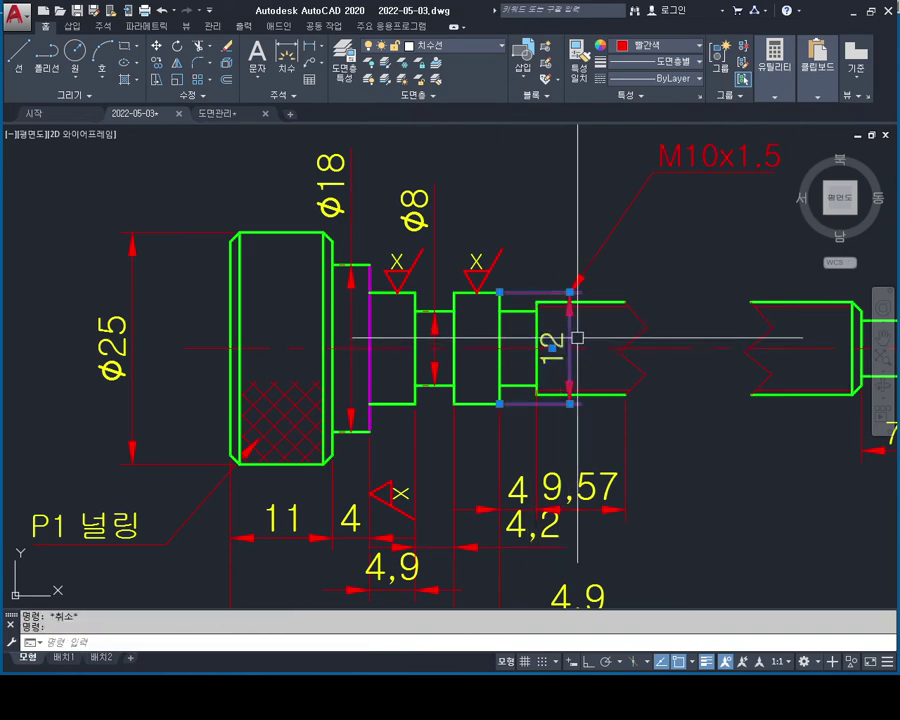
left_click(552, 348)
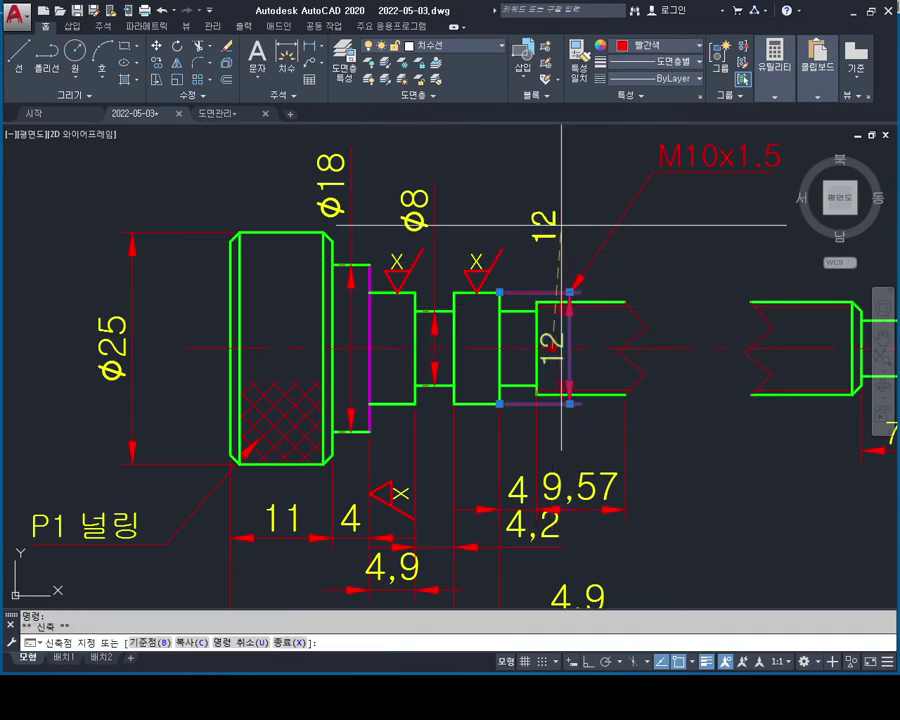
key("Escape")
key("Escape")
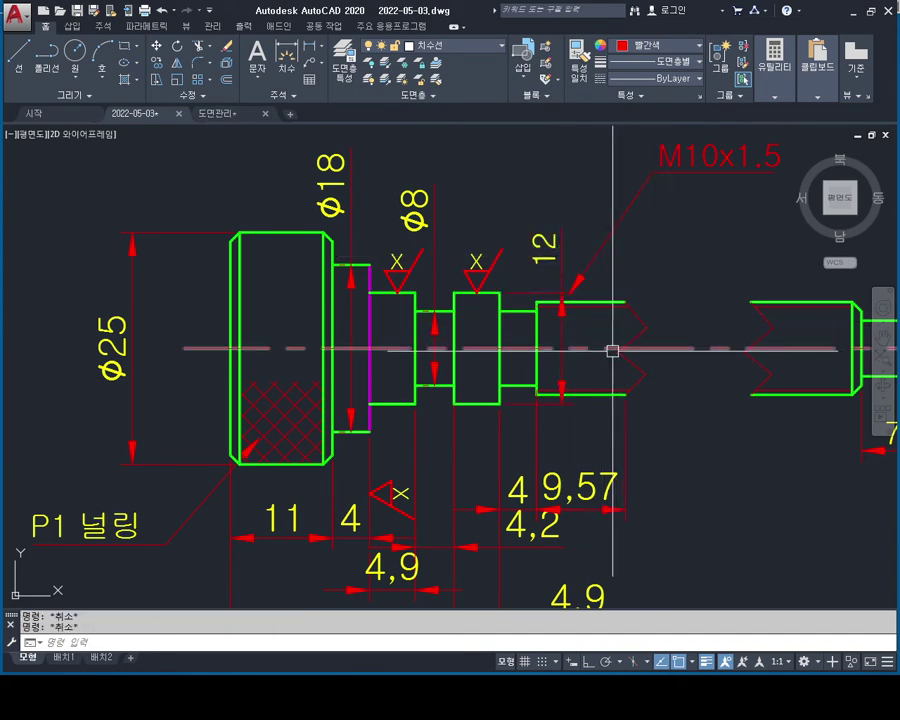
Try a diameter sign on the 12 dimension text, then undo back to plain 12.
double_click(550, 246)
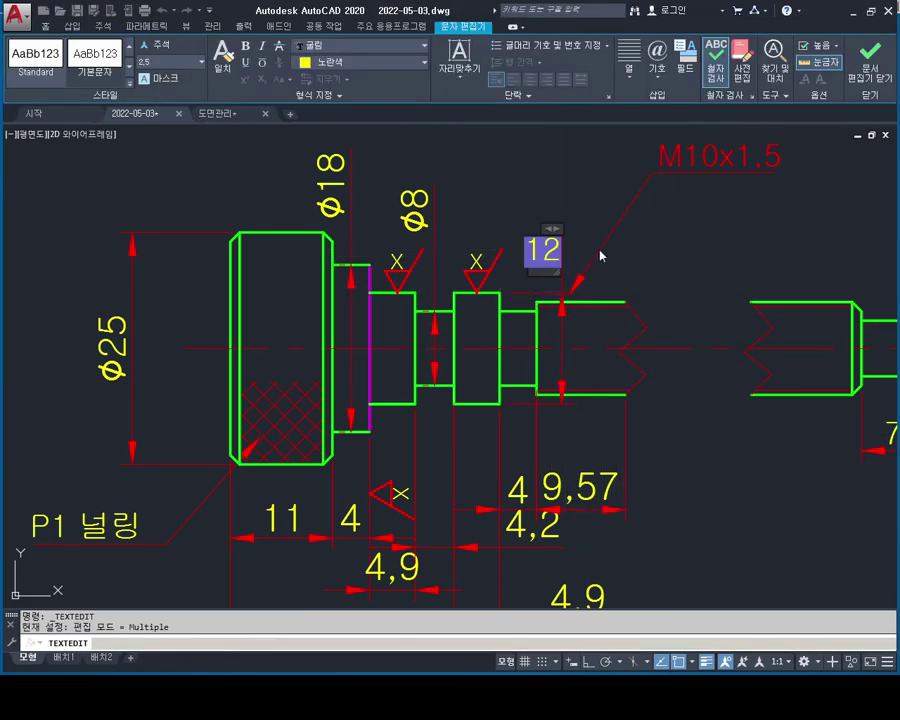
key("Escape")
key("Escape")
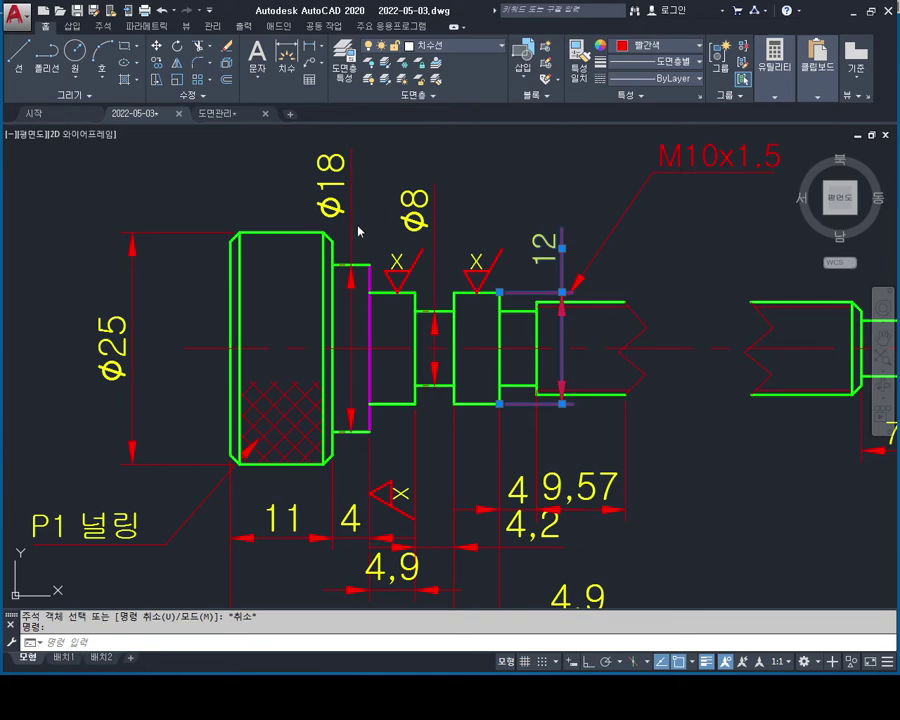
key("Escape")
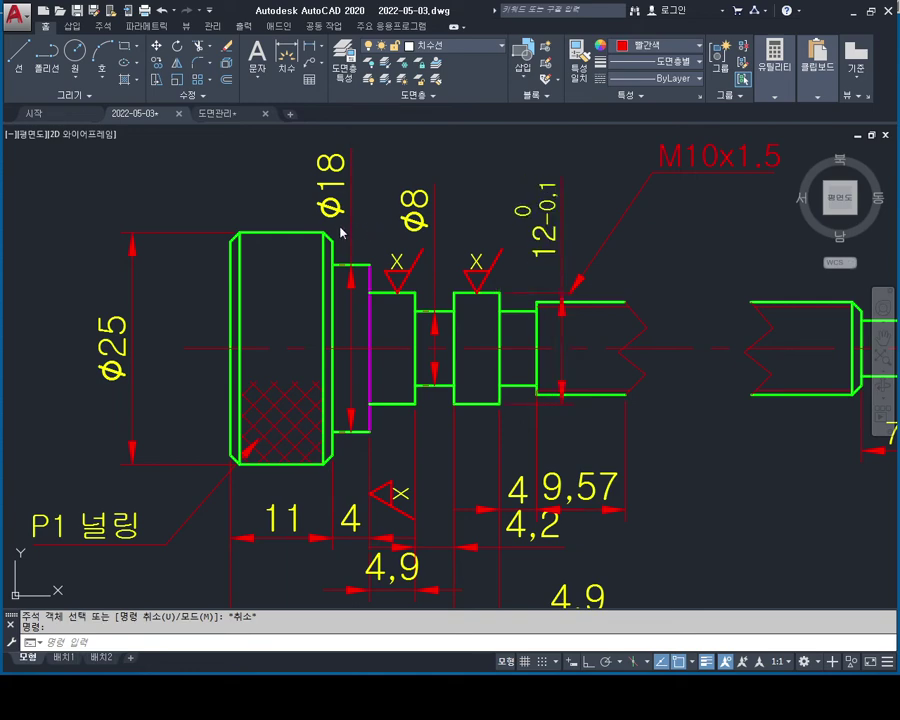
key("ctrl+z")
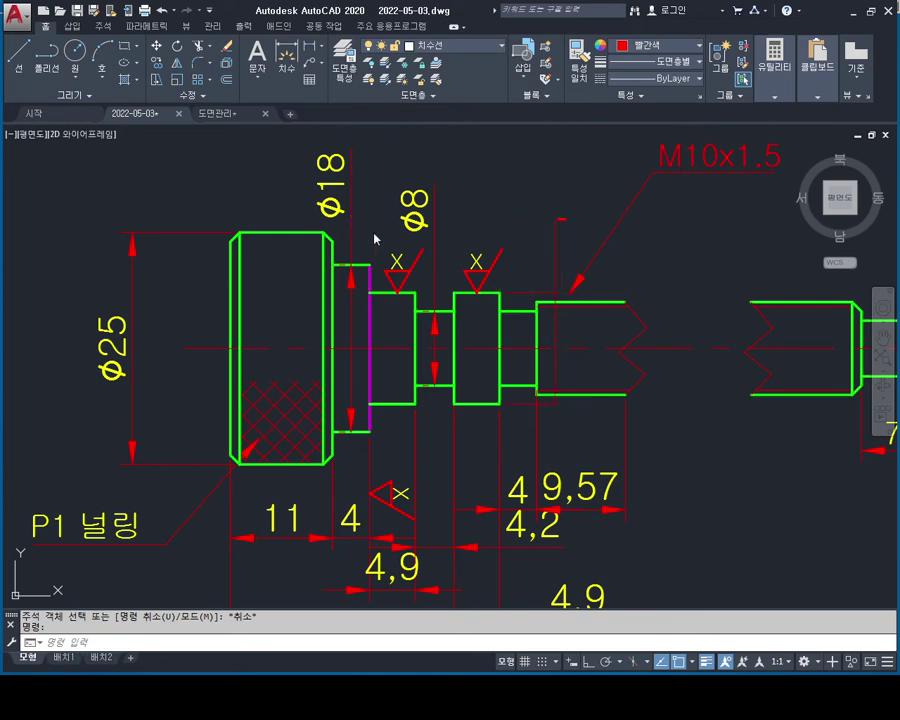
key("ctrl+z")
key("ctrl+z")
key("ctrl+z")
key("ctrl+z")
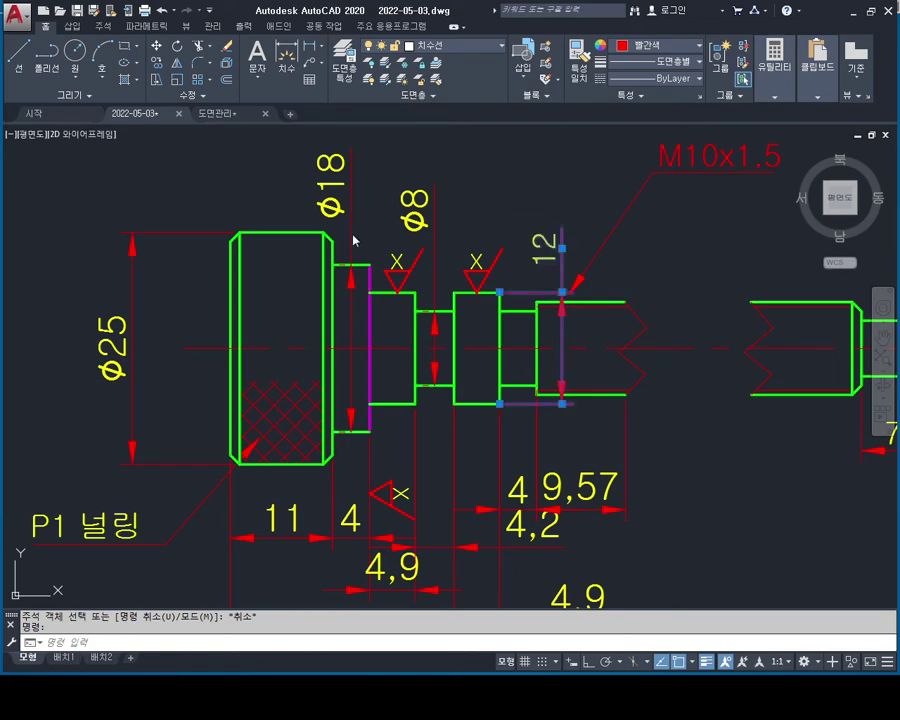
key("ctrl+y")
left_click(554, 200)
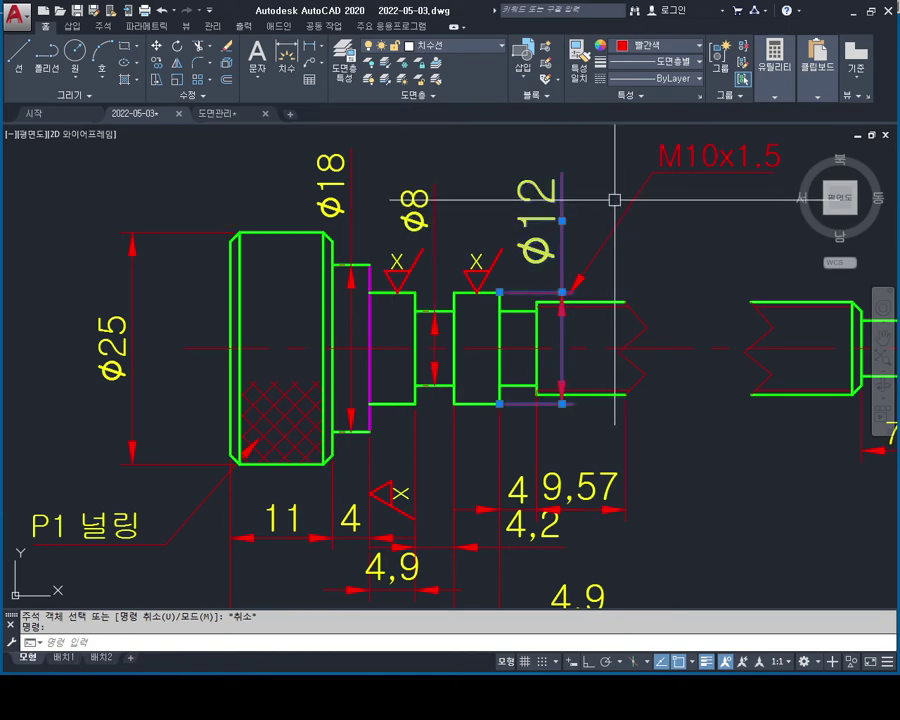
key("Escape")
left_click(556, 196)
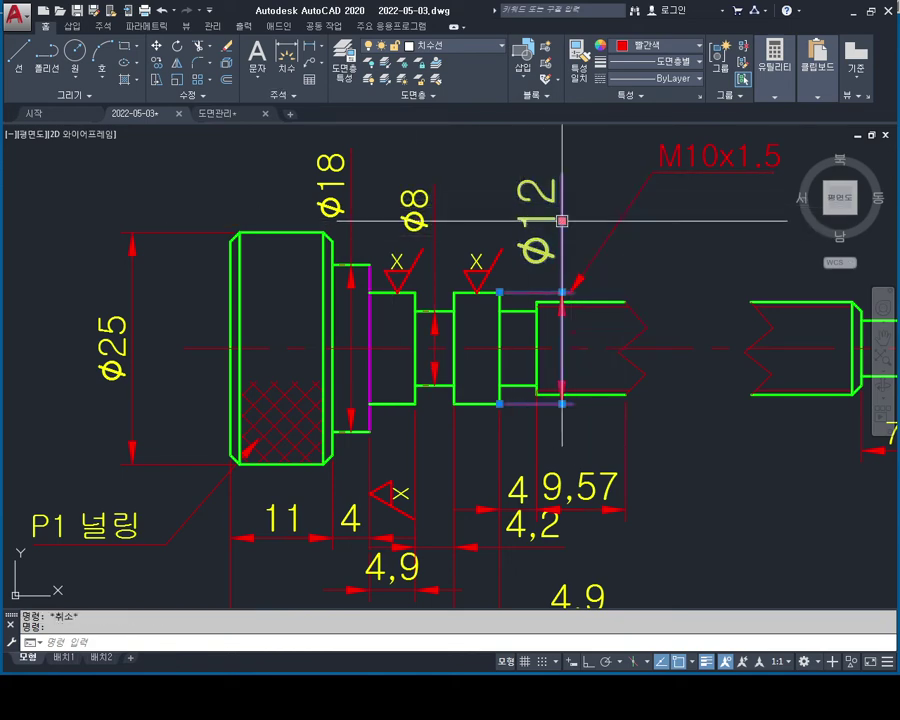
key("ctrl+z")
key("Escape")
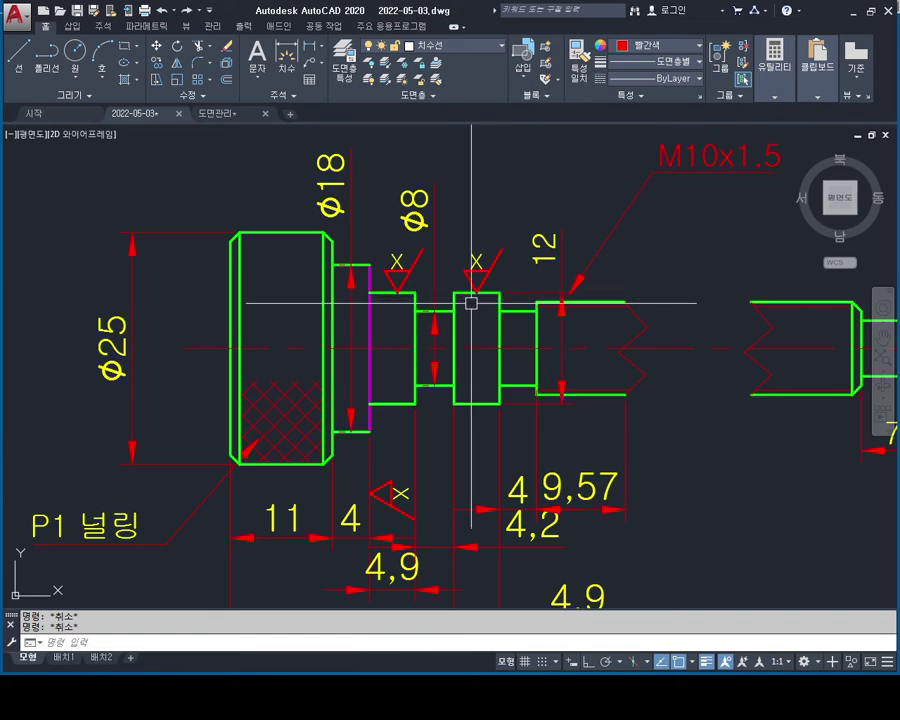
middle_click_drag(630, 341, 586, 315)
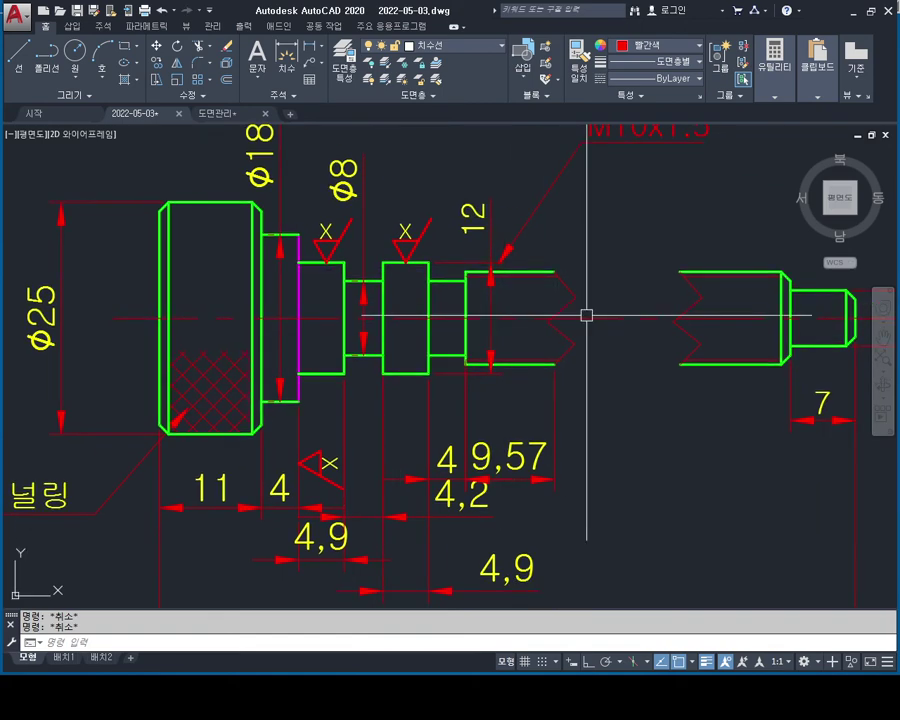
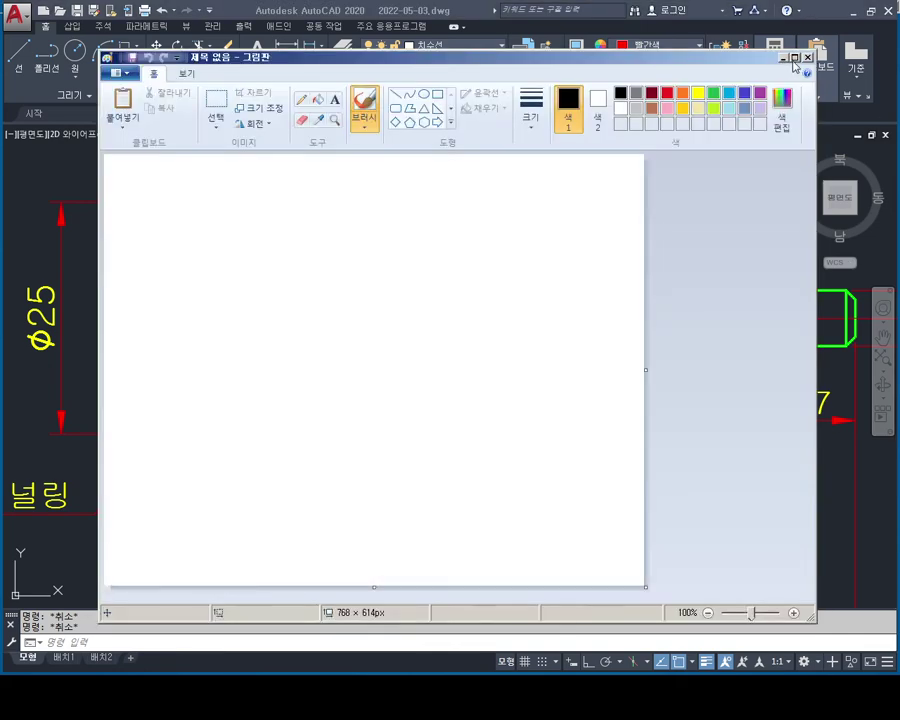
Open a blank Paint canvas and resize it to 1400 × 1400 pixels.
double_click(560, 47)
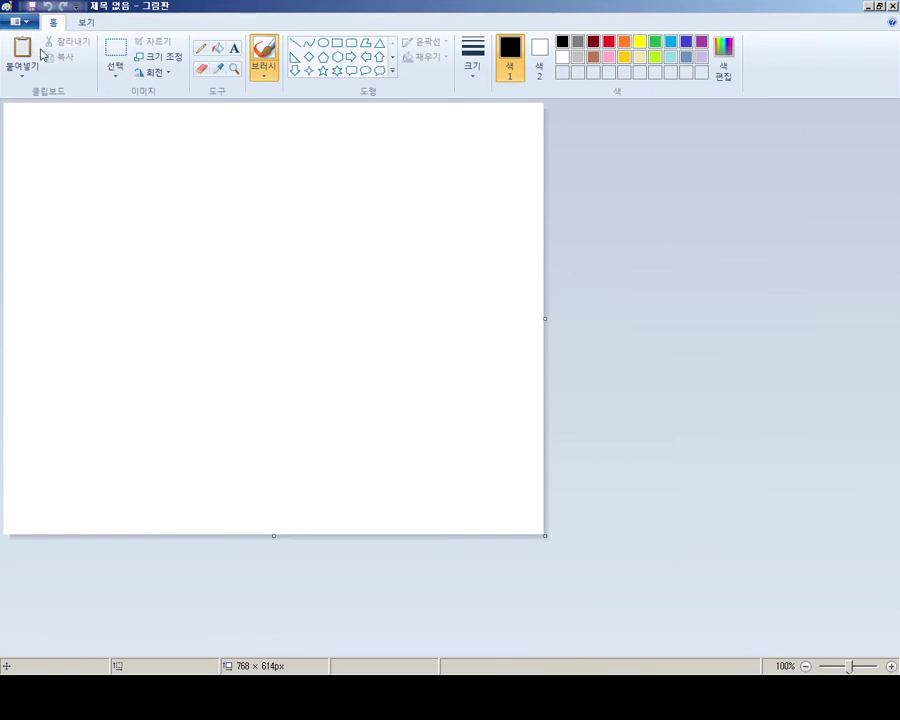
key("ctrl+e")
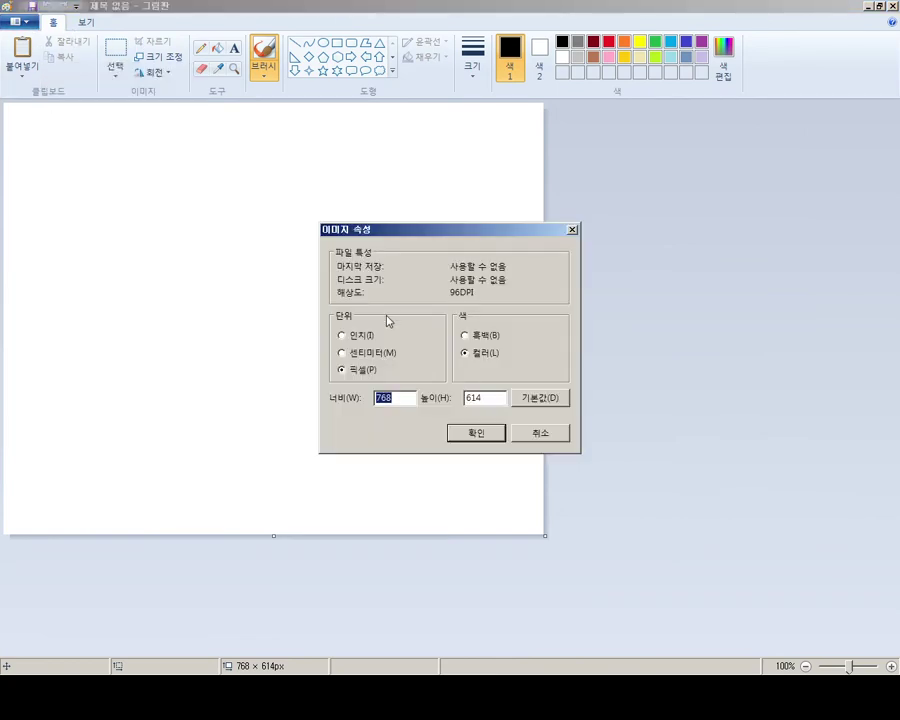
type("1400")
key("Tab")
type("14")
type("00")
key("Return")
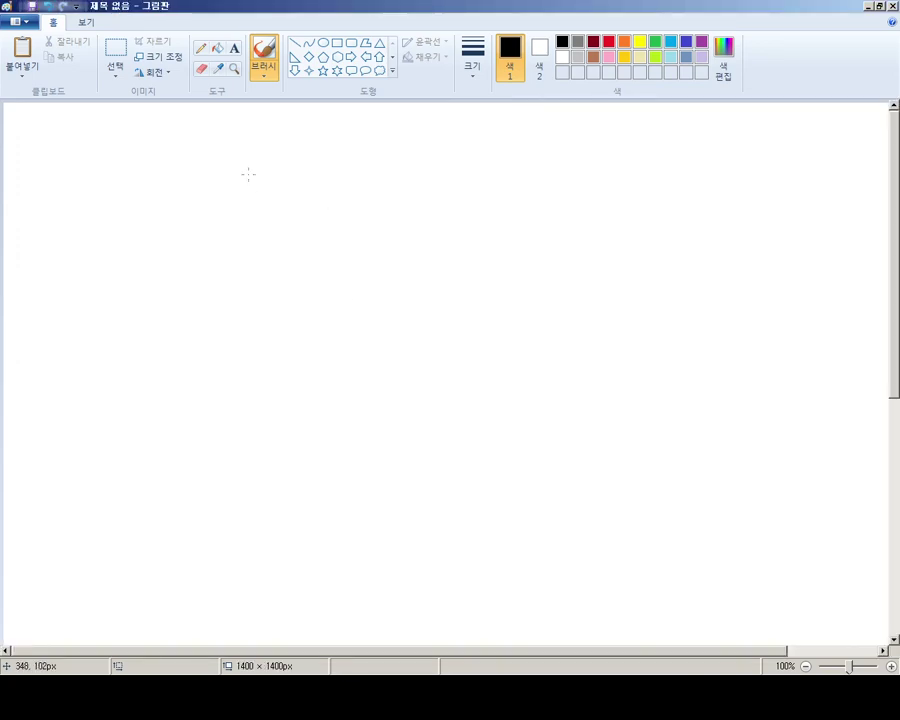
Sketch a black freehand circle with arrows from its centre and write 12 beside it.
mouse_move(252, 163)
left_mouse_down()
mouse_move(216, 163)
mouse_move(171, 269)
mouse_move(358, 338)
mouse_move(392, 152)
mouse_move(237, 129)
mouse_move(198, 176)
left_mouse_up()
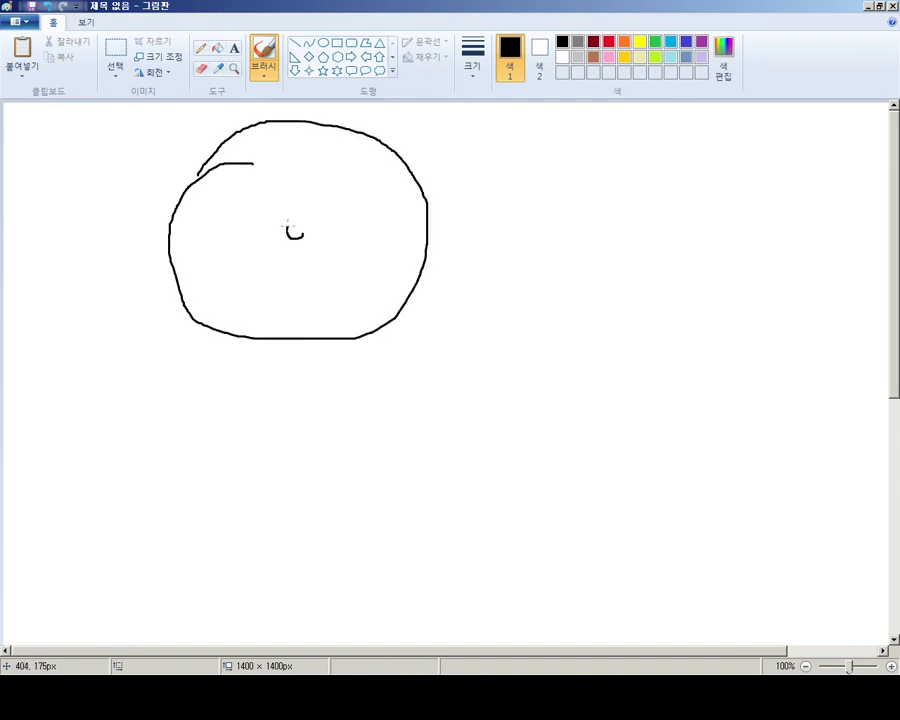
mouse_move(312, 231)
left_mouse_down()
mouse_move(357, 148)
mouse_move(366, 168)
mouse_move(327, 251)
mouse_move(388, 286)
mouse_move(275, 325)
mouse_move(295, 314)
mouse_move(208, 256)
mouse_move(228, 265)
left_mouse_up()
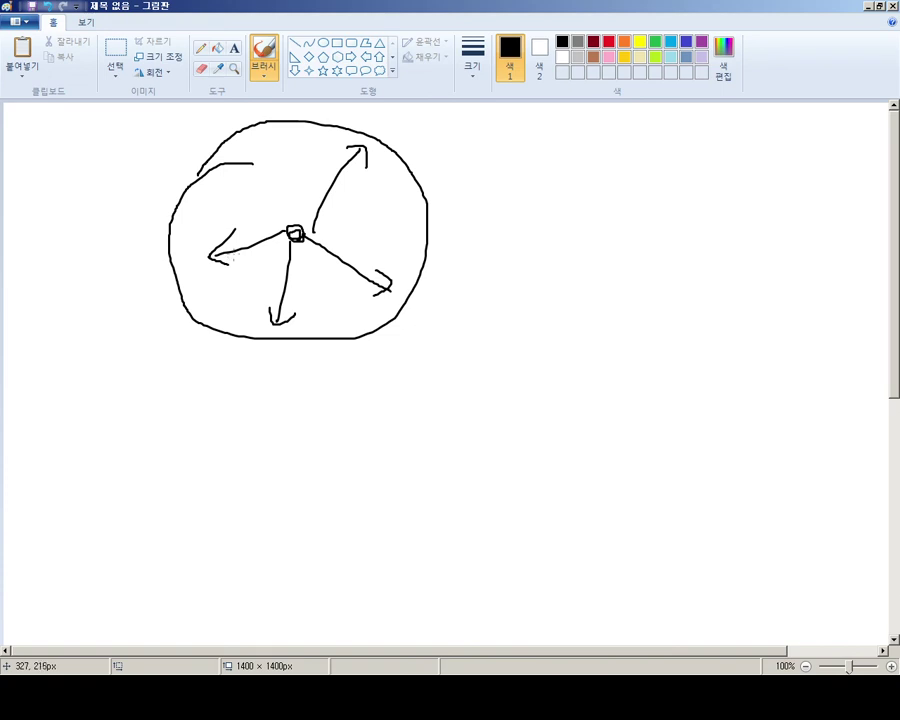
mouse_move(479, 168)
left_mouse_down()
mouse_move(480, 236)
mouse_move(508, 200)
mouse_move(543, 196)
left_mouse_up()
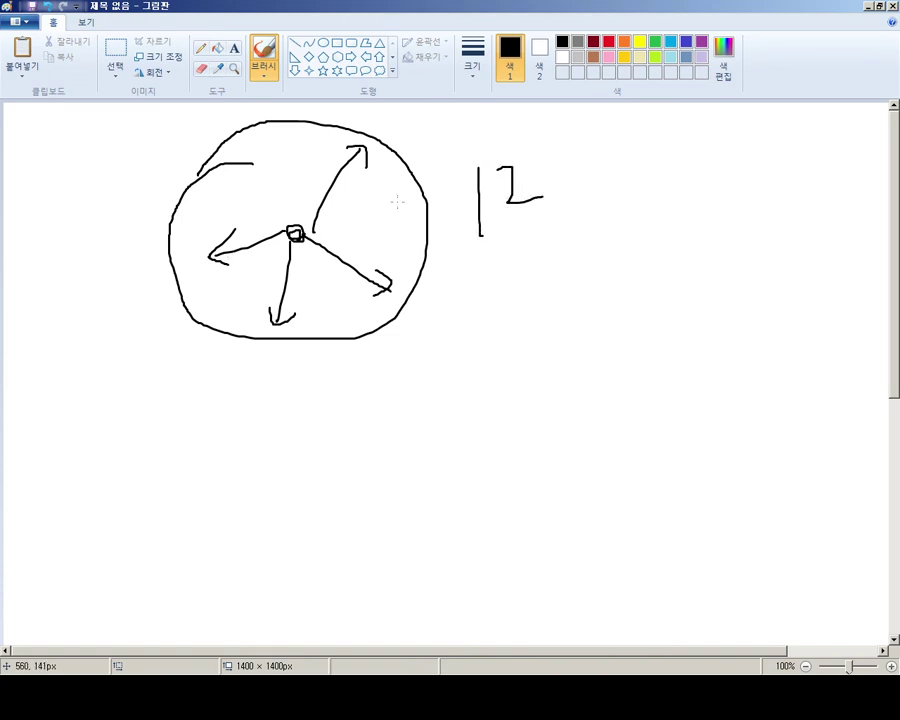
Add small marks and a hooked line inside the circle, then begin the notched round outline.
mouse_move(400, 172)
left_mouse_down()
mouse_move(381, 292)
mouse_move(353, 316)
left_mouse_up()
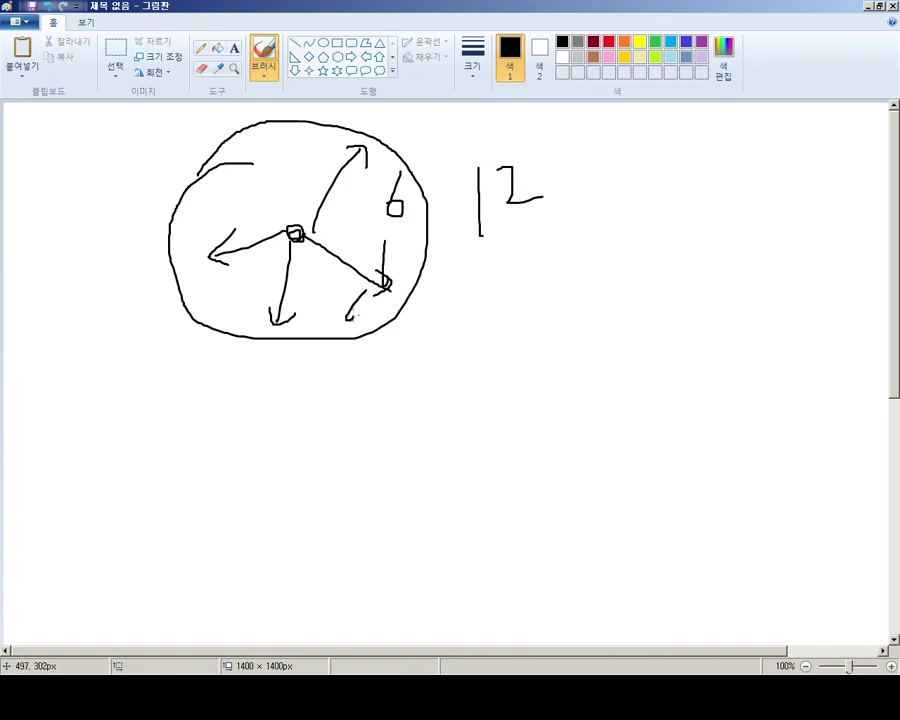
left_click_drag(274, 277, 270, 298)
left_click_drag(265, 287, 277, 285)
left_click_drag(229, 178, 190, 240)
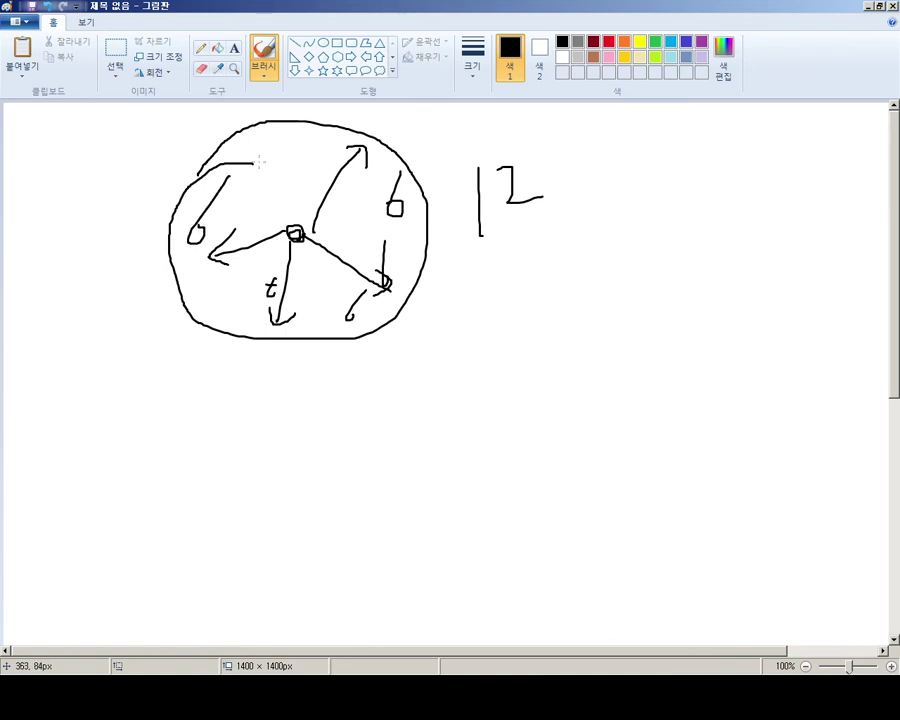
left_click_drag(270, 140, 262, 190)
mouse_move(472, 358)
left_mouse_down()
mouse_move(637, 281)
mouse_move(693, 321)
mouse_move(669, 349)
mouse_move(699, 438)
mouse_move(649, 476)
mouse_move(595, 422)
mouse_move(573, 474)
mouse_move(530, 482)
mouse_move(494, 467)
mouse_move(470, 412)
mouse_move(469, 365)
mouse_move(487, 332)
left_mouse_up()
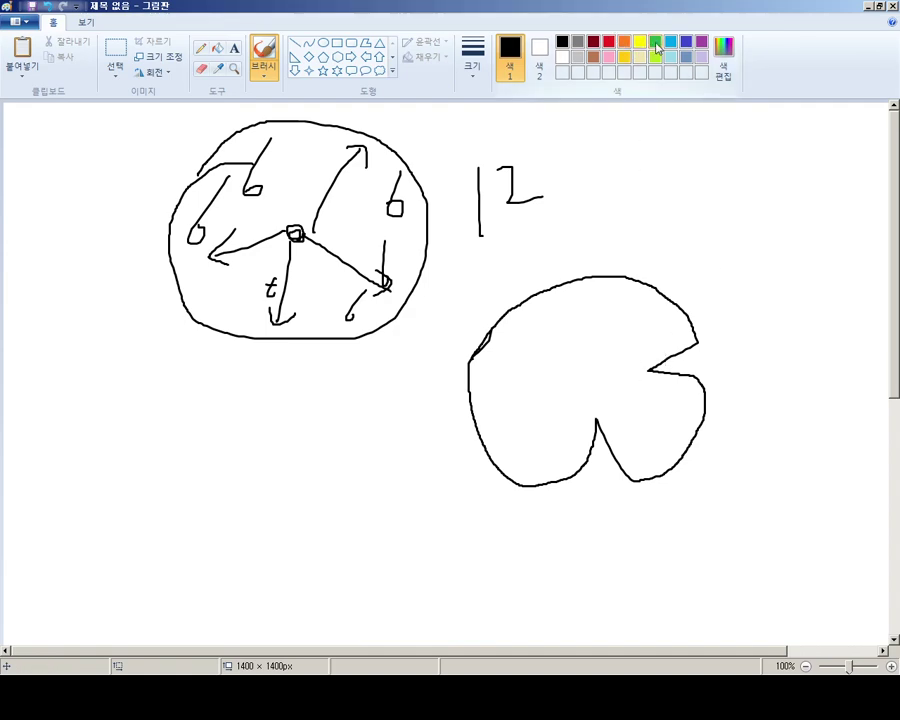
In red, draw two crossing arrows and small marks on the notched shape.
left_click(609, 42)
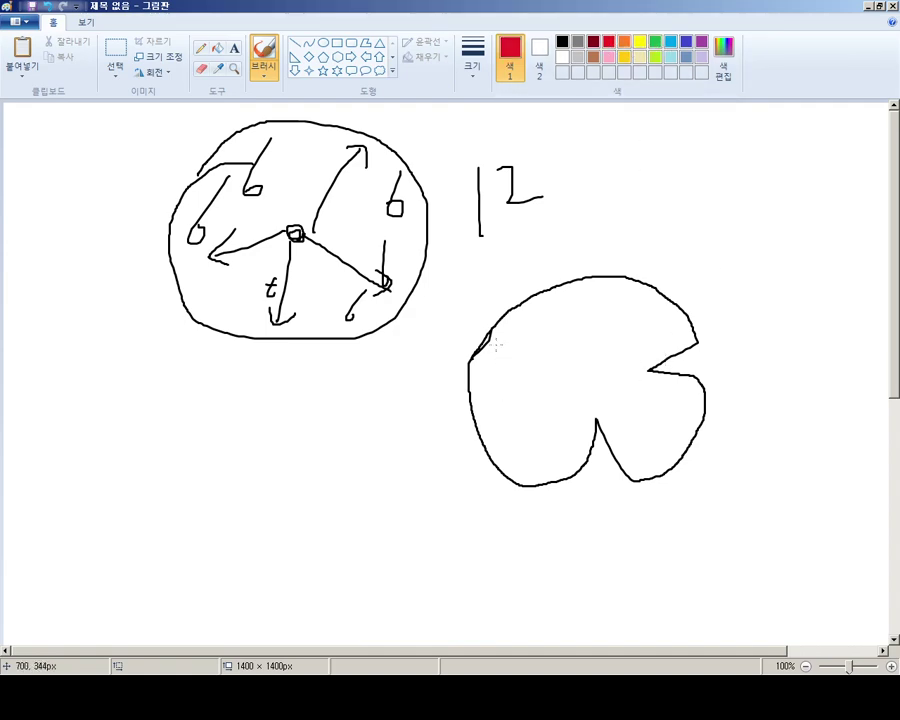
mouse_move(492, 347)
left_mouse_down()
mouse_move(488, 372)
mouse_move(690, 426)
mouse_move(680, 447)
left_mouse_up()
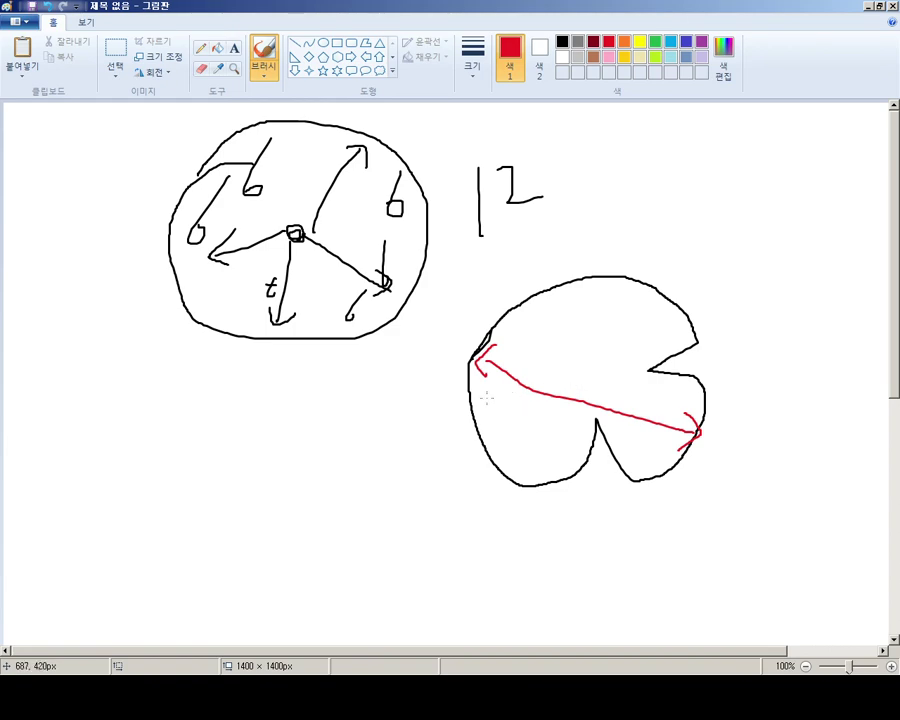
mouse_move(487, 400)
left_mouse_down()
mouse_move(487, 425)
mouse_move(637, 373)
mouse_move(641, 388)
left_mouse_up()
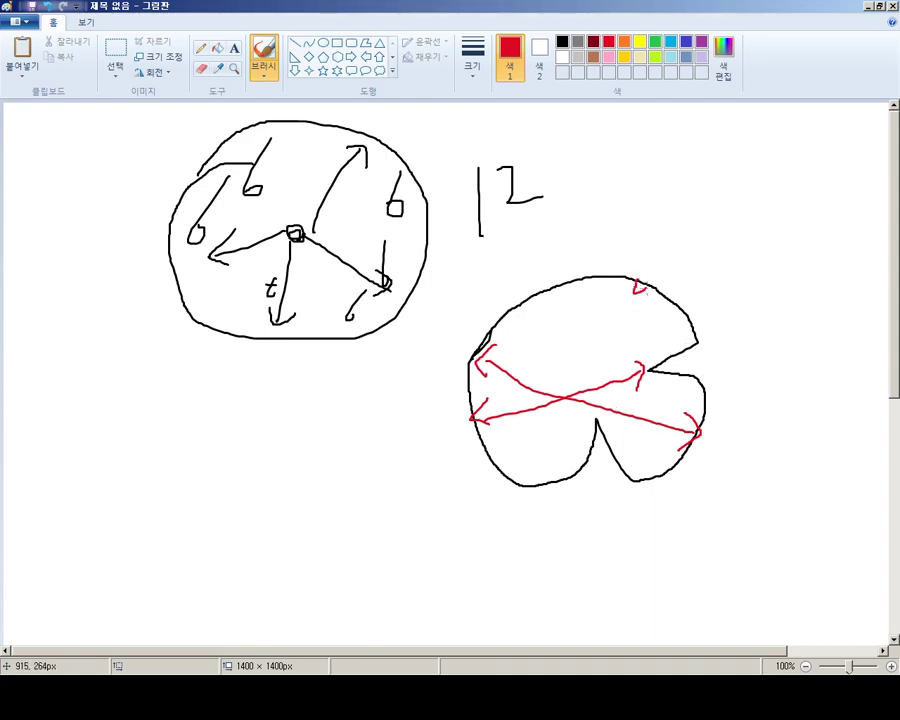
left_click_drag(541, 293, 530, 309)
left_click_drag(494, 443, 500, 479)
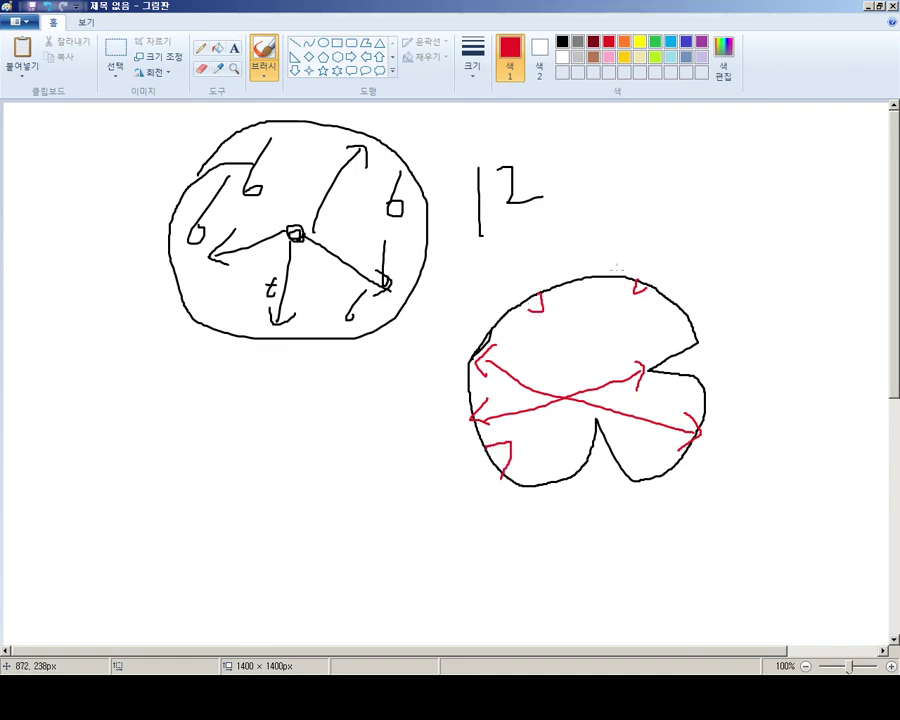
Add red strokes pointing at the shape's top and a spiky red line under the circle.
mouse_move(720, 168)
left_mouse_down()
mouse_move(707, 190)
mouse_move(723, 196)
left_mouse_up()
left_click_drag(653, 240, 640, 286)
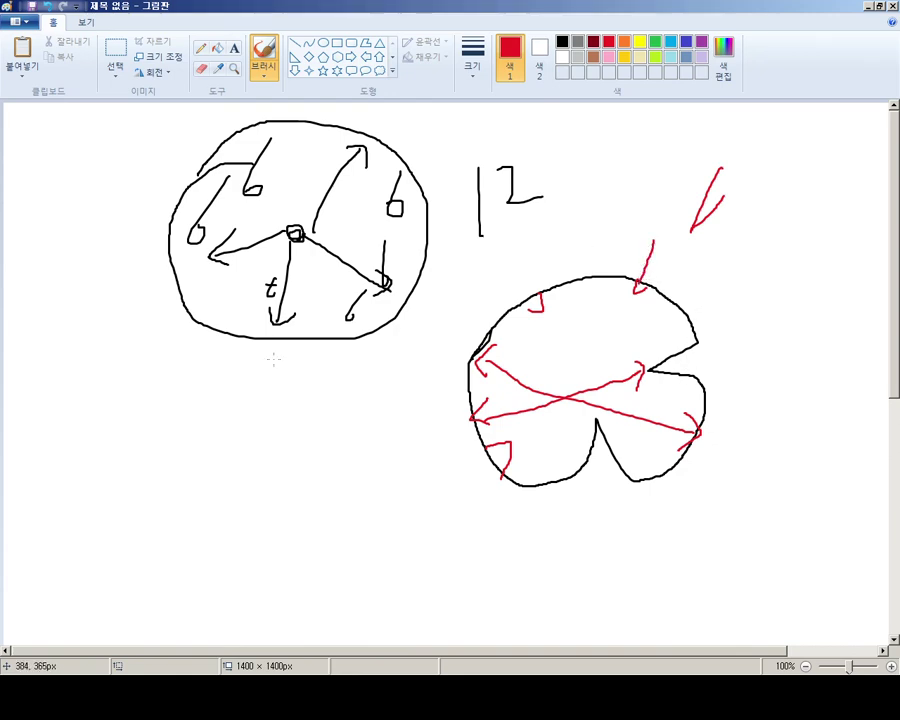
mouse_move(111, 502)
left_mouse_down()
mouse_move(177, 472)
mouse_move(221, 362)
mouse_move(236, 467)
mouse_move(264, 458)
mouse_move(300, 357)
mouse_move(320, 458)
mouse_move(365, 462)
left_mouse_up()
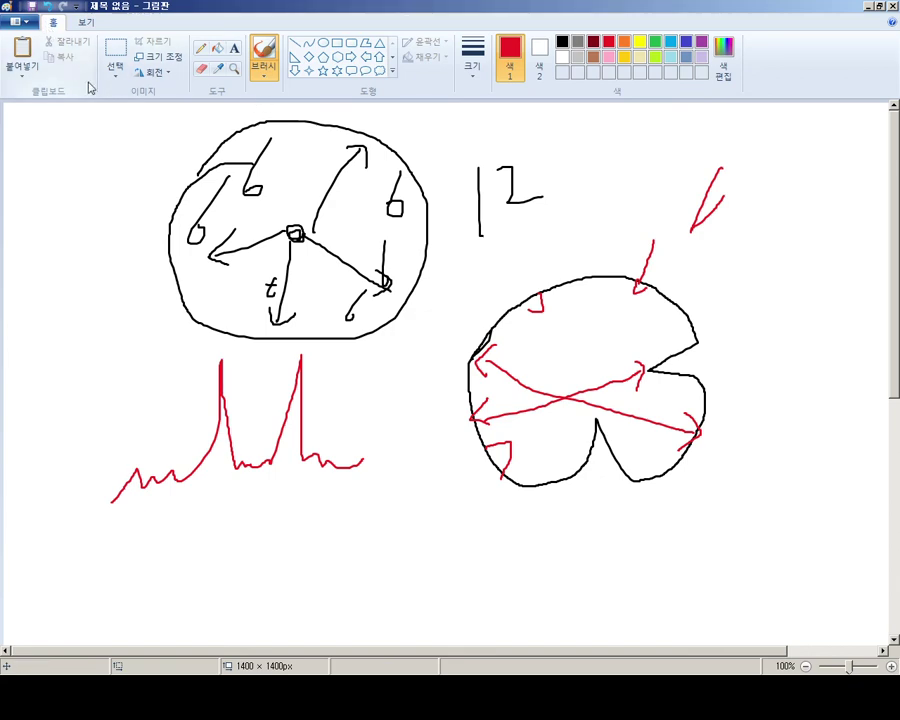
Discard the unsaved sketch and draw a black three-block stepped shaft with centre marks at both ends.
double_click(30, 27)
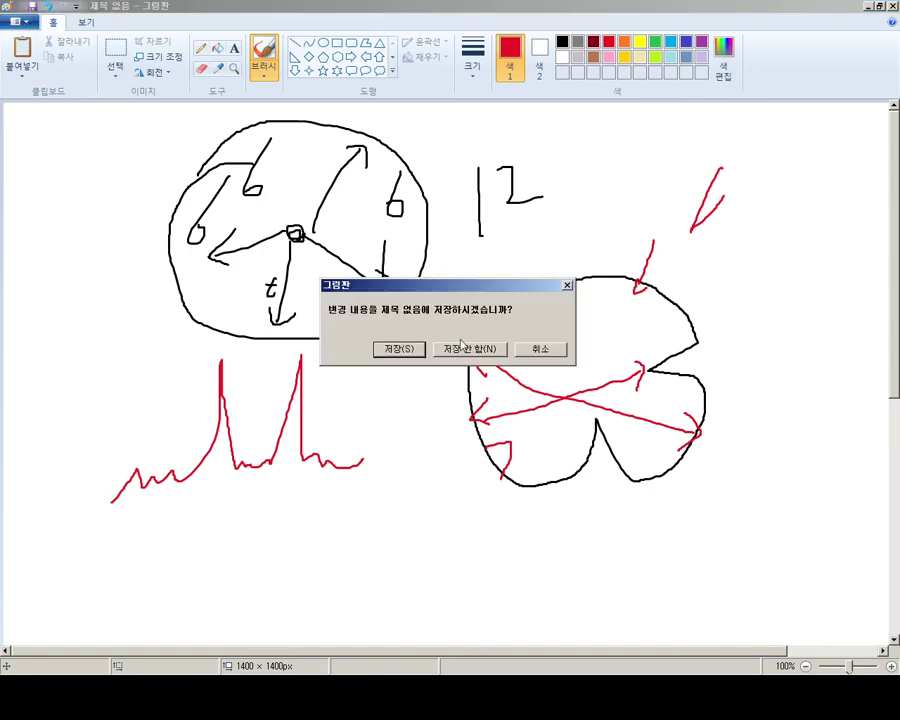
left_click(461, 347)
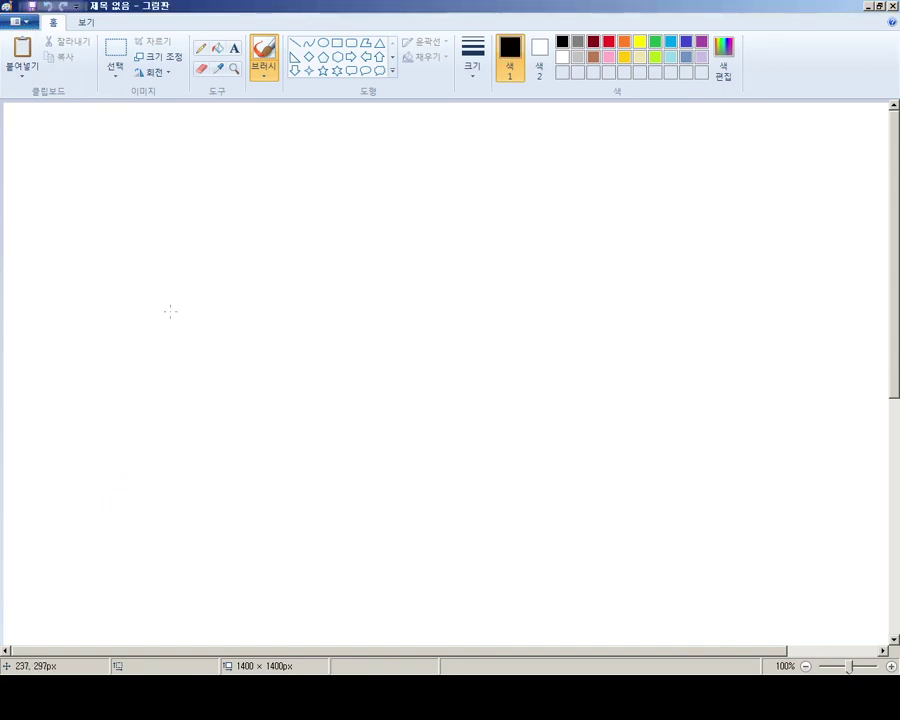
mouse_move(80, 272)
left_mouse_down()
mouse_move(277, 283)
mouse_move(278, 354)
mouse_move(476, 354)
mouse_move(538, 396)
mouse_move(726, 414)
mouse_move(594, 489)
mouse_move(362, 534)
mouse_move(269, 537)
mouse_move(275, 588)
mouse_move(102, 587)
mouse_move(92, 293)
left_mouse_up()
mouse_move(272, 350)
left_mouse_down()
mouse_move(272, 480)
mouse_move(285, 516)
left_mouse_up()
left_click_drag(478, 397, 477, 492)
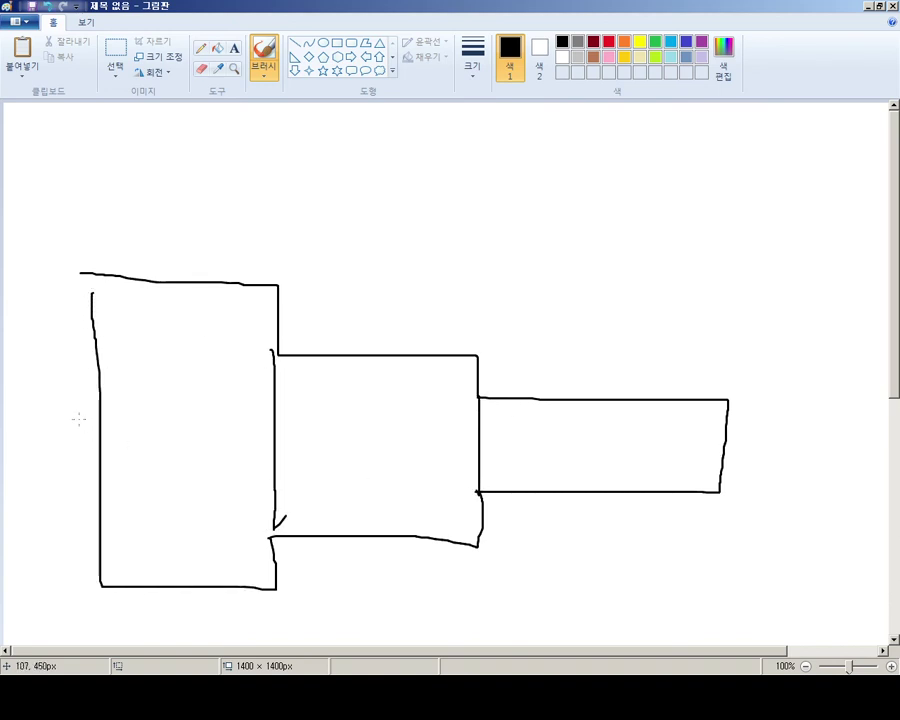
mouse_move(55, 404)
left_mouse_down()
mouse_move(102, 428)
mouse_move(66, 463)
left_mouse_up()
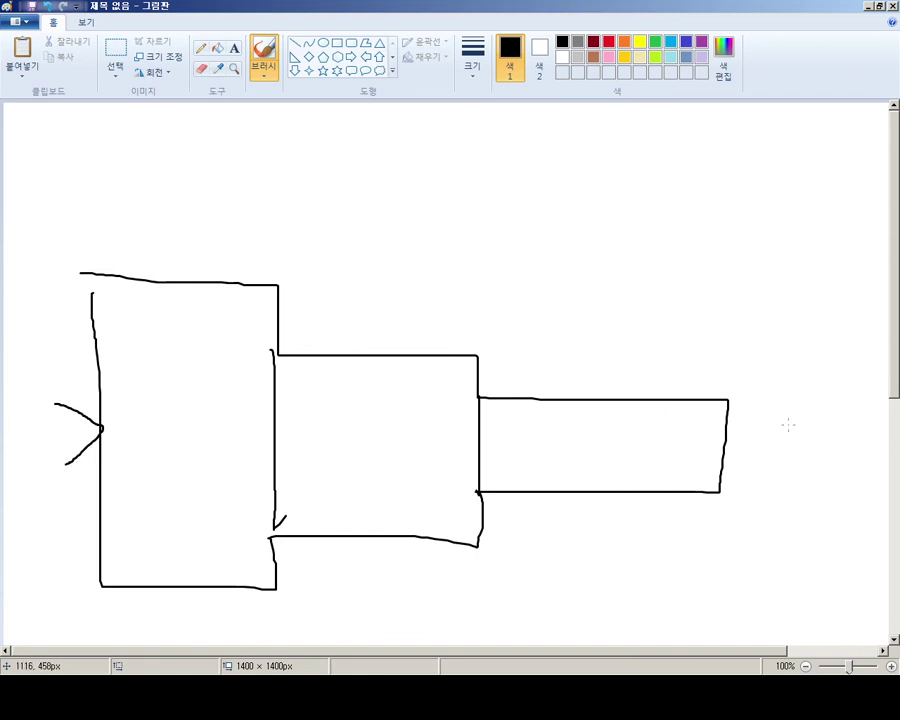
mouse_move(779, 422)
left_mouse_down()
mouse_move(718, 440)
mouse_move(761, 461)
left_mouse_up()
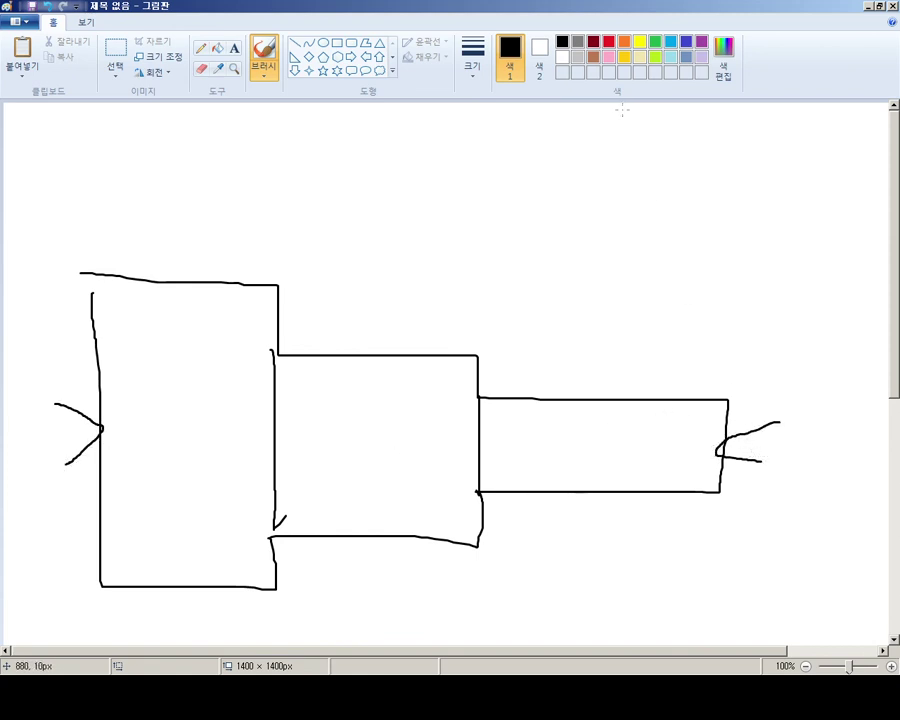
In red, draw a gauge stem on the shaft's right section with a dial above it.
left_click(608, 41)
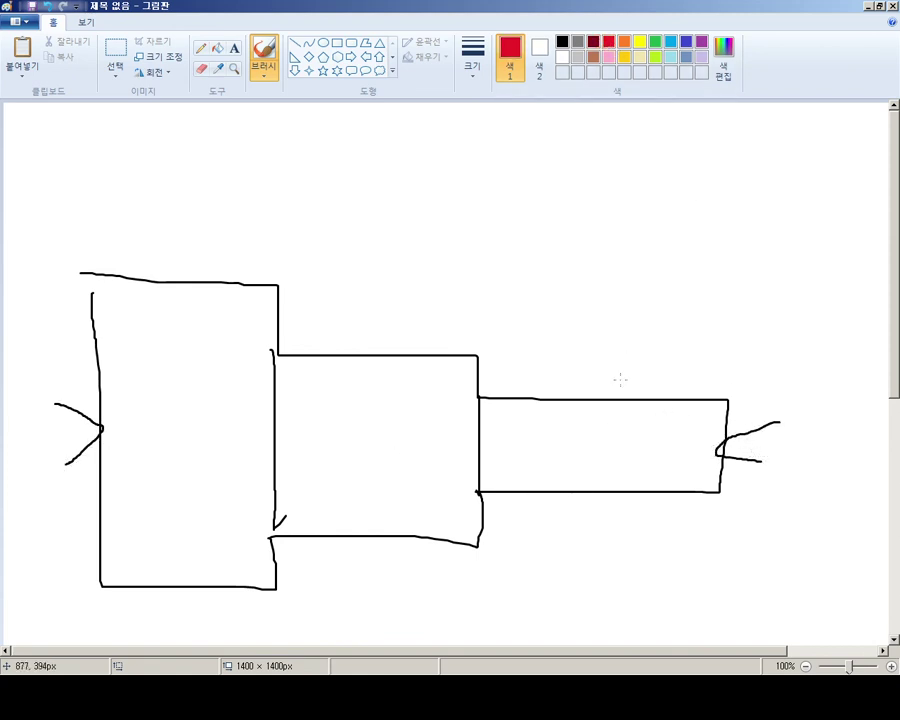
mouse_move(612, 399)
left_mouse_down()
mouse_move(603, 300)
mouse_move(610, 322)
mouse_move(615, 312)
mouse_move(634, 392)
left_mouse_up()
mouse_move(592, 270)
left_mouse_down()
mouse_move(535, 262)
mouse_move(703, 180)
mouse_move(608, 286)
left_mouse_up()
left_click_drag(660, 163, 622, 228)
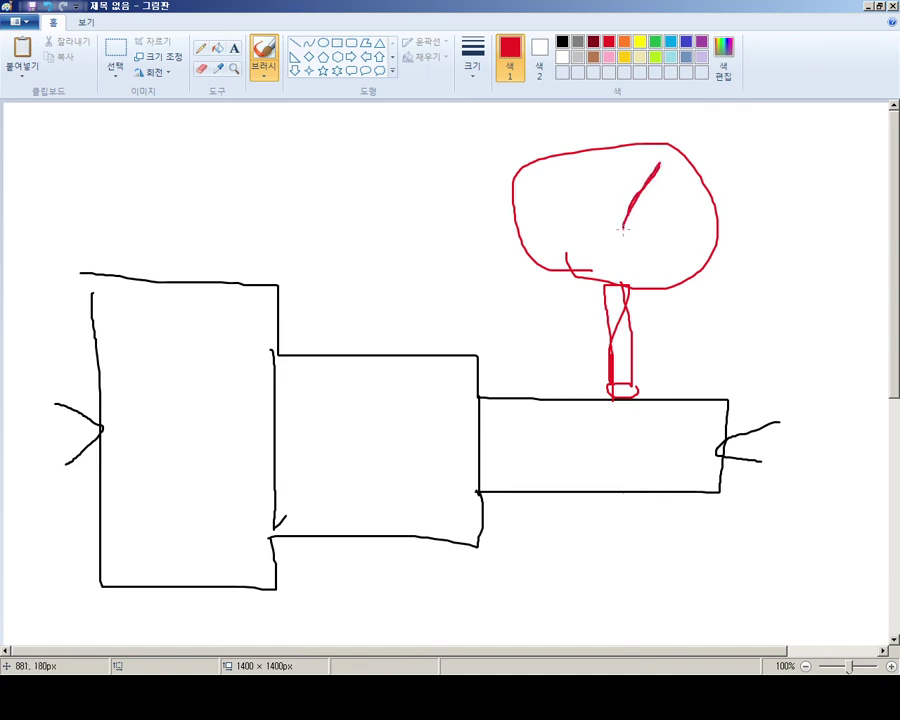
Add a rotation arrow around the shaft end, dial marks, a needle and a line below the stem, then minimize Paint.
mouse_move(693, 295)
left_mouse_down()
mouse_move(730, 432)
mouse_move(655, 450)
mouse_move(688, 463)
left_mouse_up()
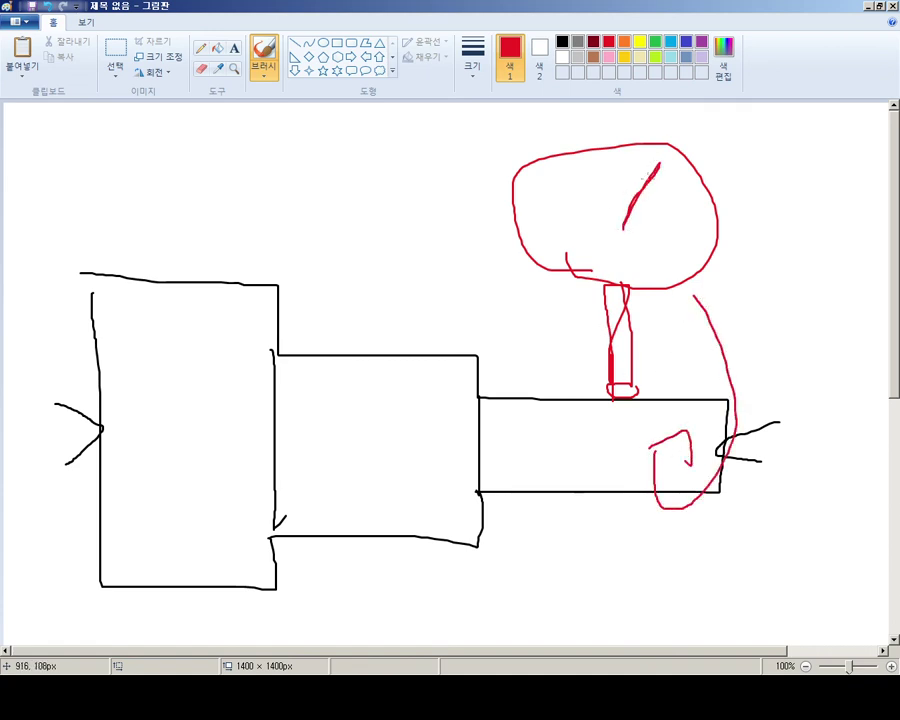
left_click_drag(656, 177, 673, 192)
left_click_drag(626, 165, 631, 176)
left_click_drag(628, 242, 687, 267)
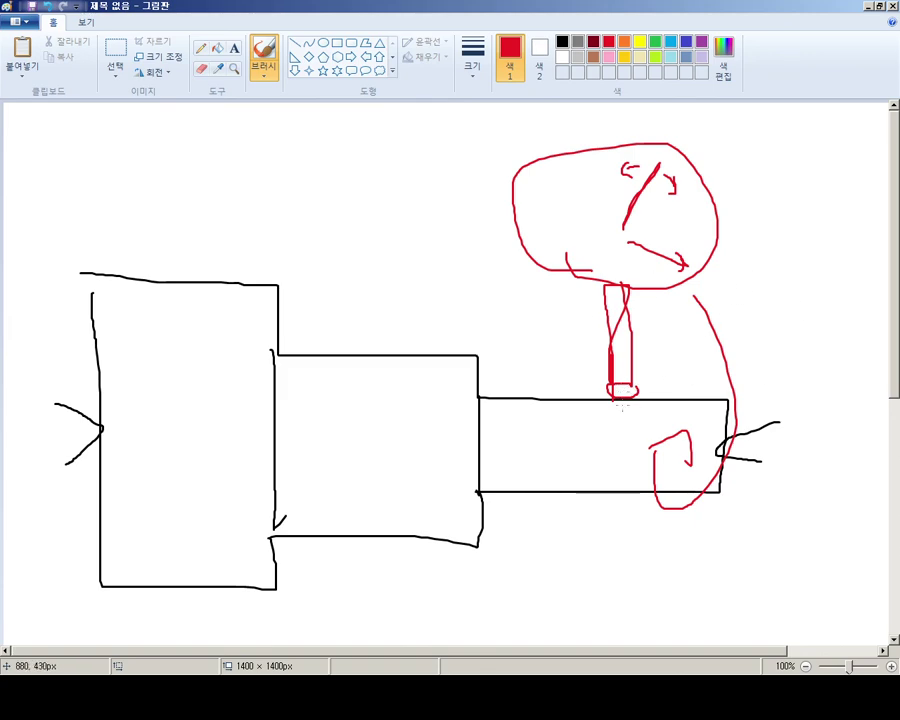
mouse_move(626, 406)
left_mouse_down()
mouse_move(636, 410)
mouse_move(638, 491)
left_mouse_up()
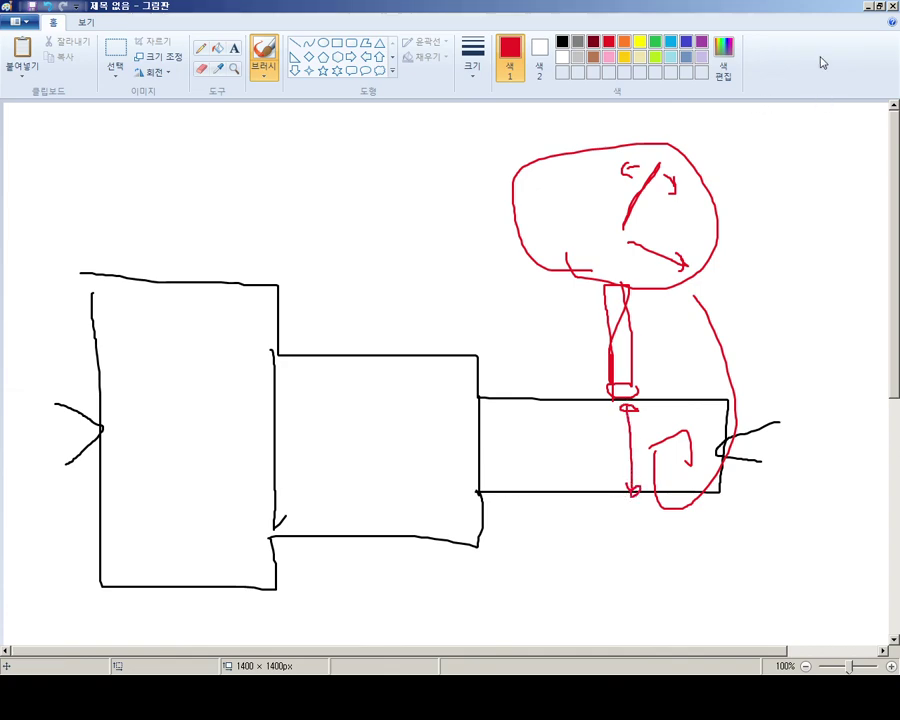
left_click(869, 8)
Edit the 0.015 A tolerance frame and change its symbol to the circular runout arrow.
scroll(596, 237, "down", 3)
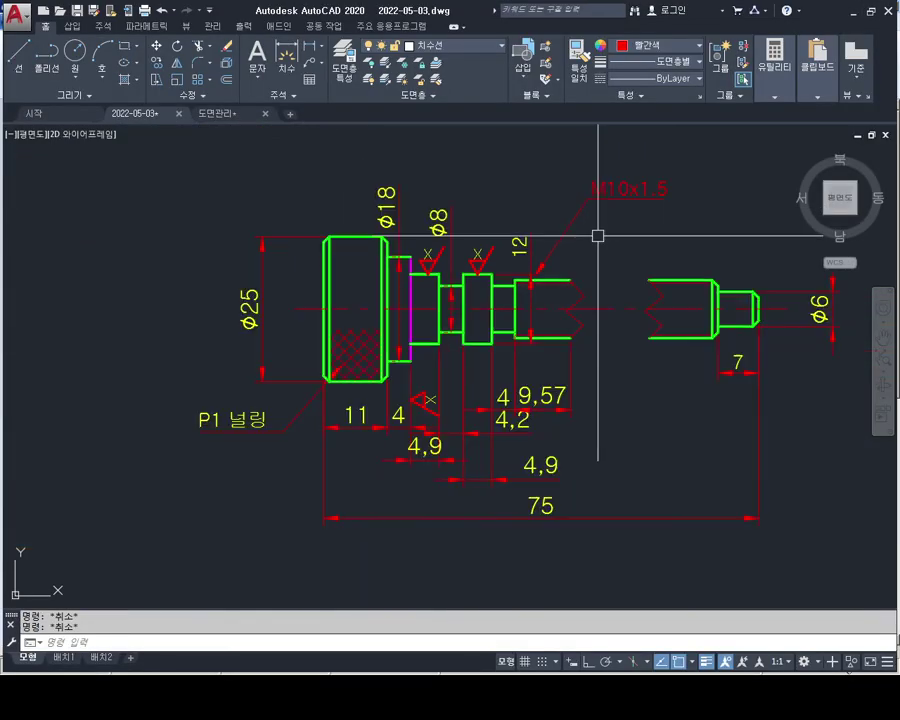
mouse_move(596, 237)
middle_mouse_down()
mouse_move(516, 281)
mouse_move(643, 298)
mouse_move(466, 261)
mouse_move(420, 370)
middle_mouse_up()
scroll(516, 281, "down", 3)
scroll(466, 261, "up", 2)
scroll(503, 268, "up", 4)
middle_click_drag(465, 298, 458, 294)
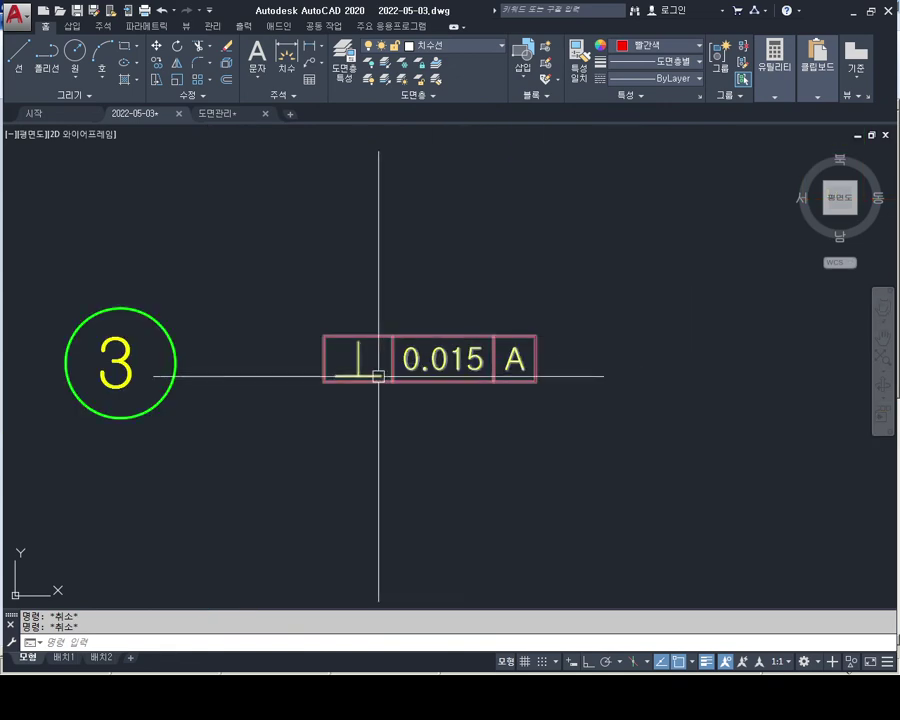
key("Escape")
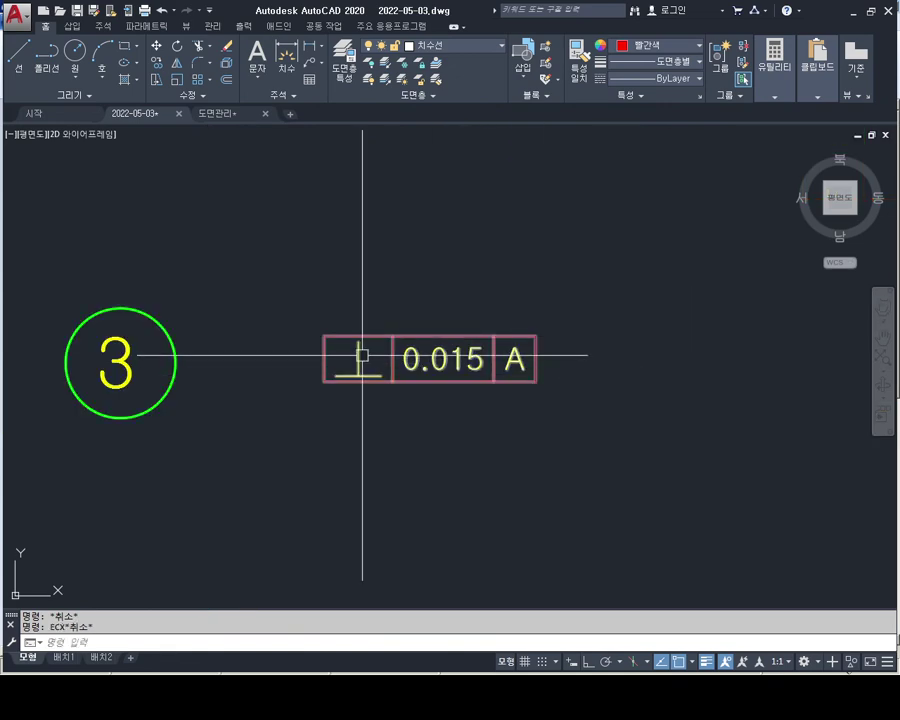
type("ED")
key("Return")
left_click(350, 346)
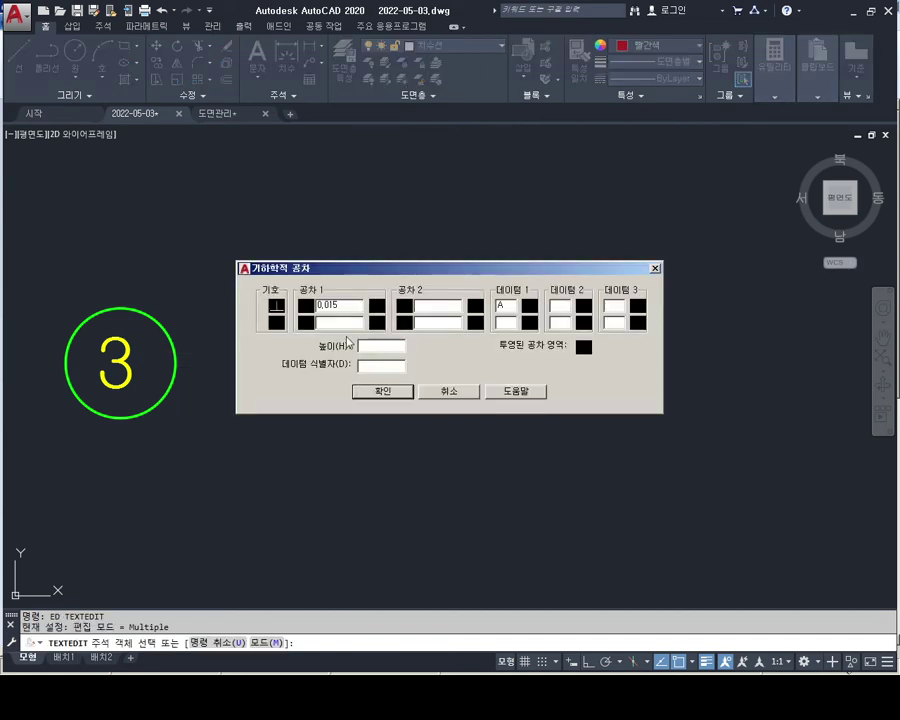
left_click(276, 311)
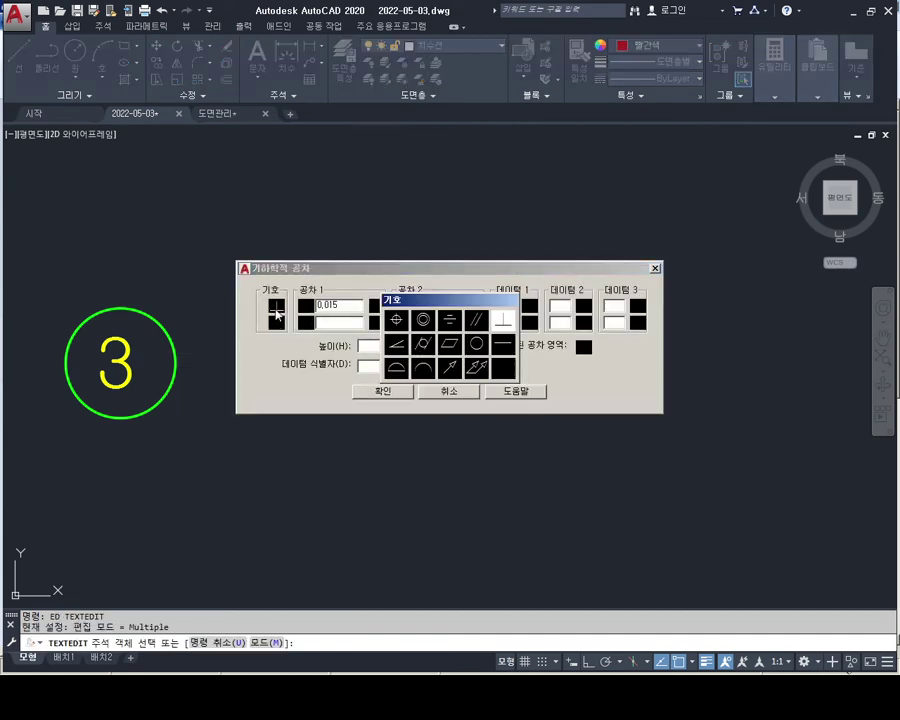
left_click(455, 371)
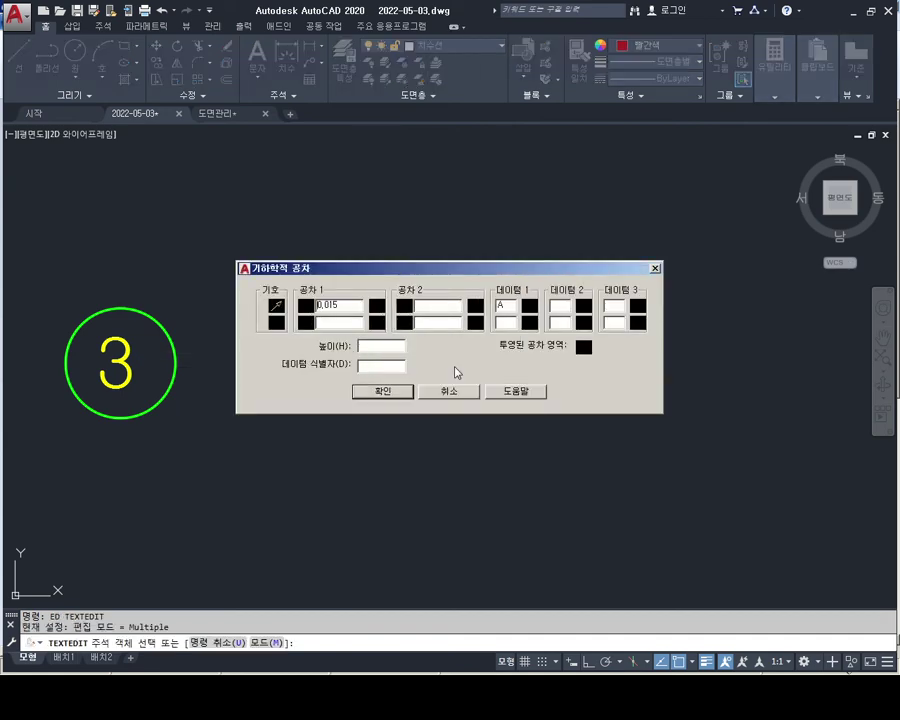
left_click(383, 391)
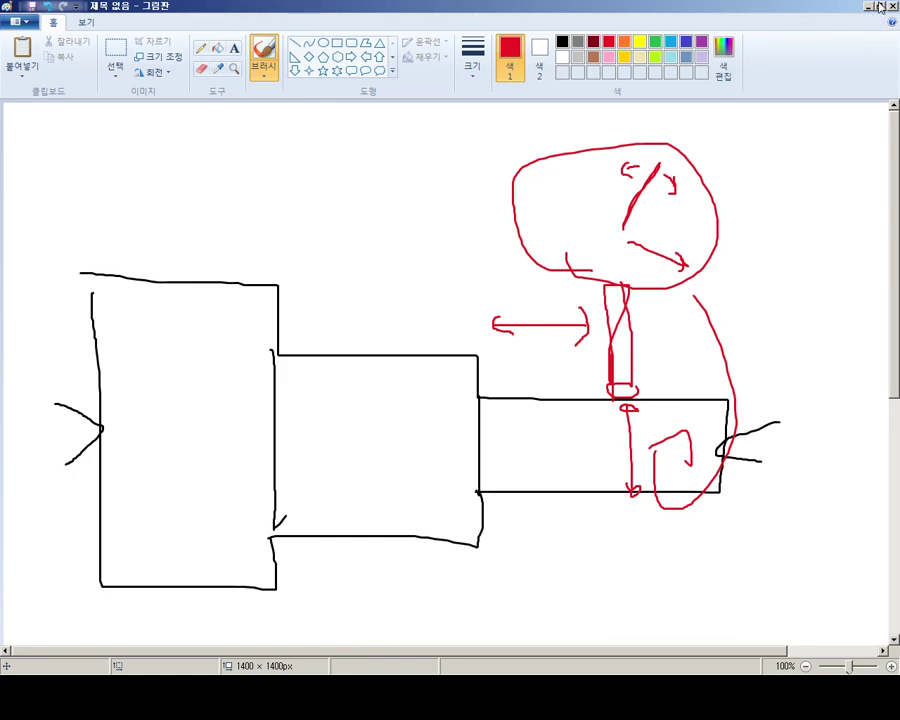
Minimize the Paint sketch to return to the AutoCAD drawing.
left_click(868, 7)
Switch the frame to the total runout symbol, keeping 0.015 and datum A, then reopen it to check.
left_click(361, 358)
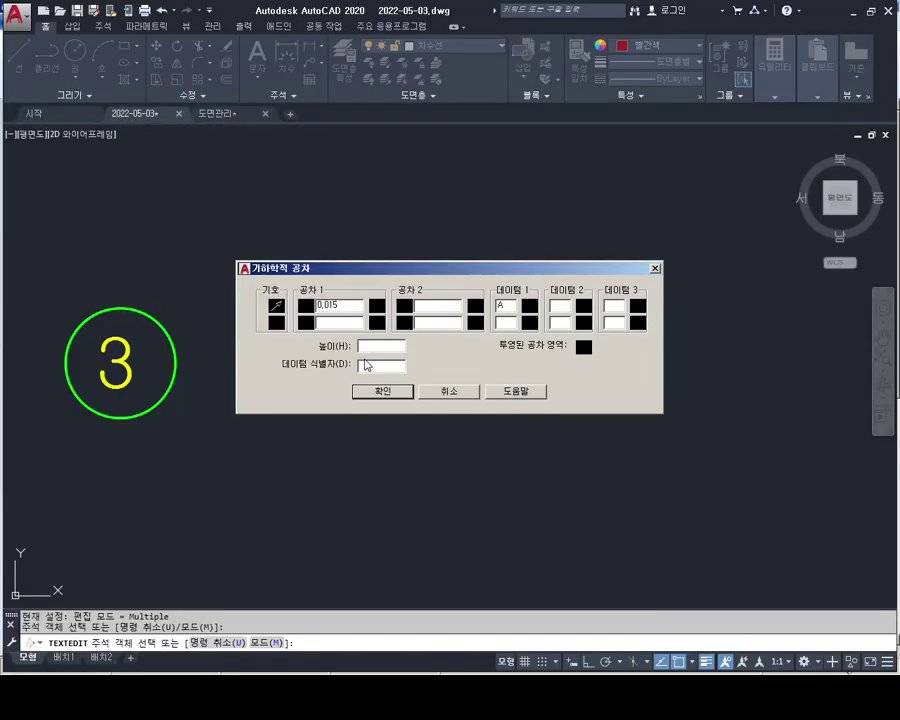
left_click(278, 305)
left_click(476, 369)
left_click(384, 391)
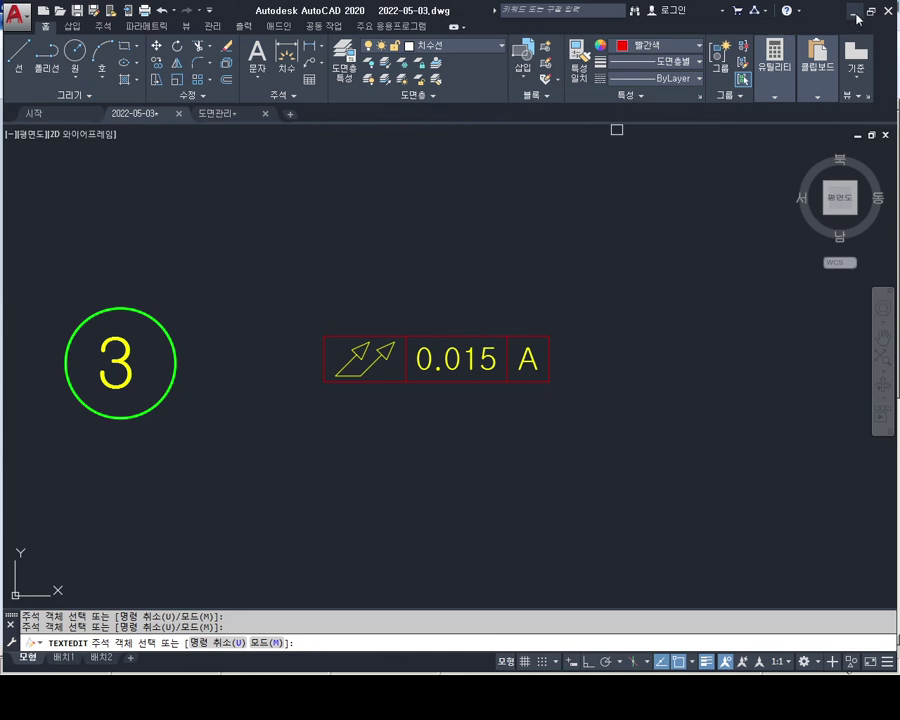
left_click(404, 340)
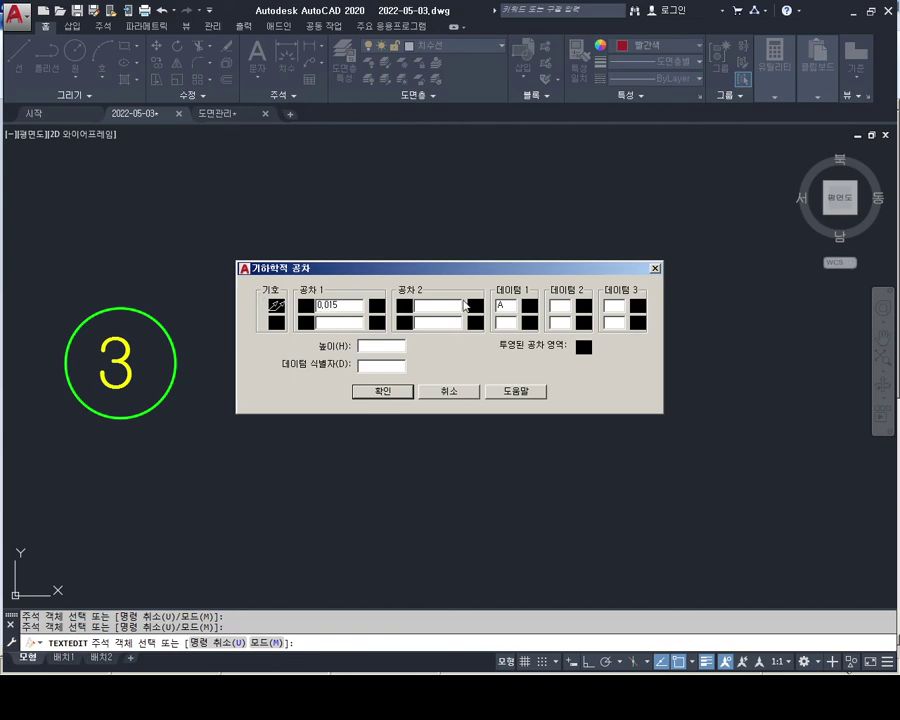
Close the tolerance editor and centre the Ø25, Ø18 and Ø8 shaft steps in view.
left_click(441, 395)
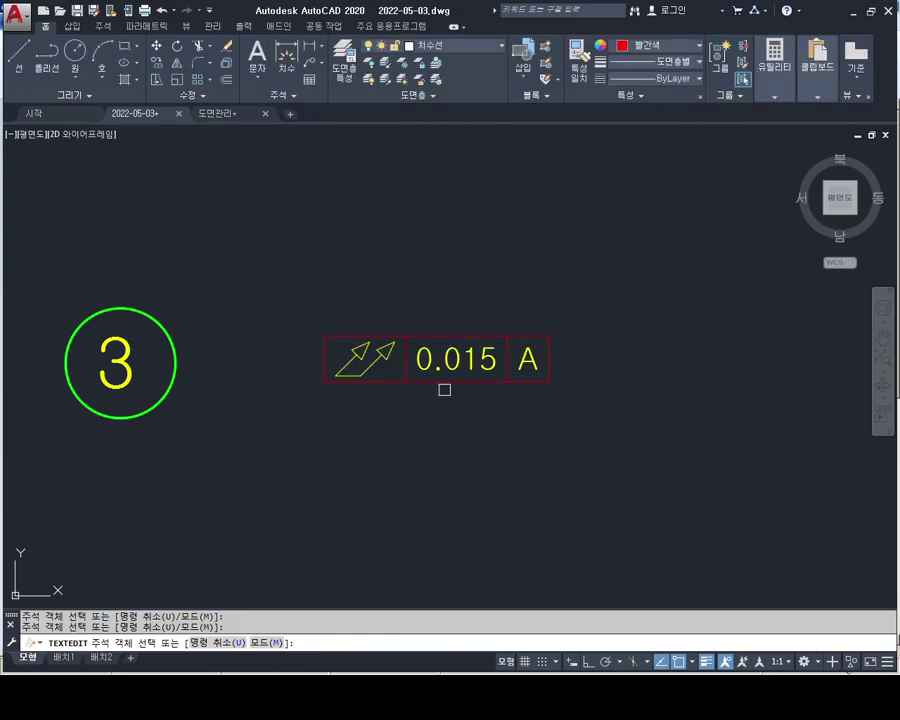
scroll(532, 378, "down", 5)
scroll(551, 384, "up", 4)
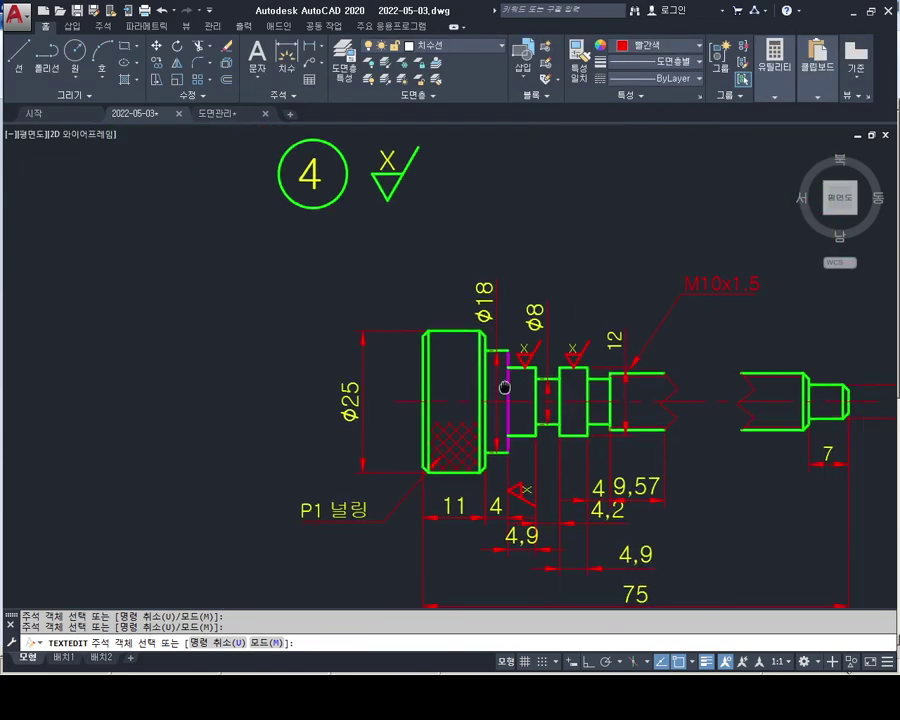
scroll(500, 386, "up", 2)
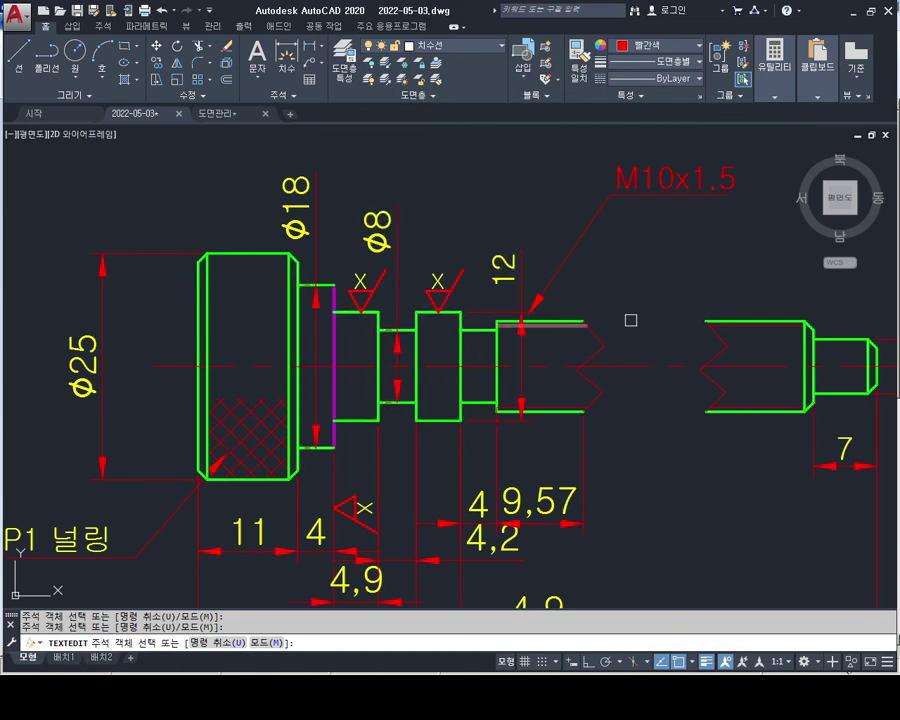
middle_click_drag(548, 357, 476, 364)
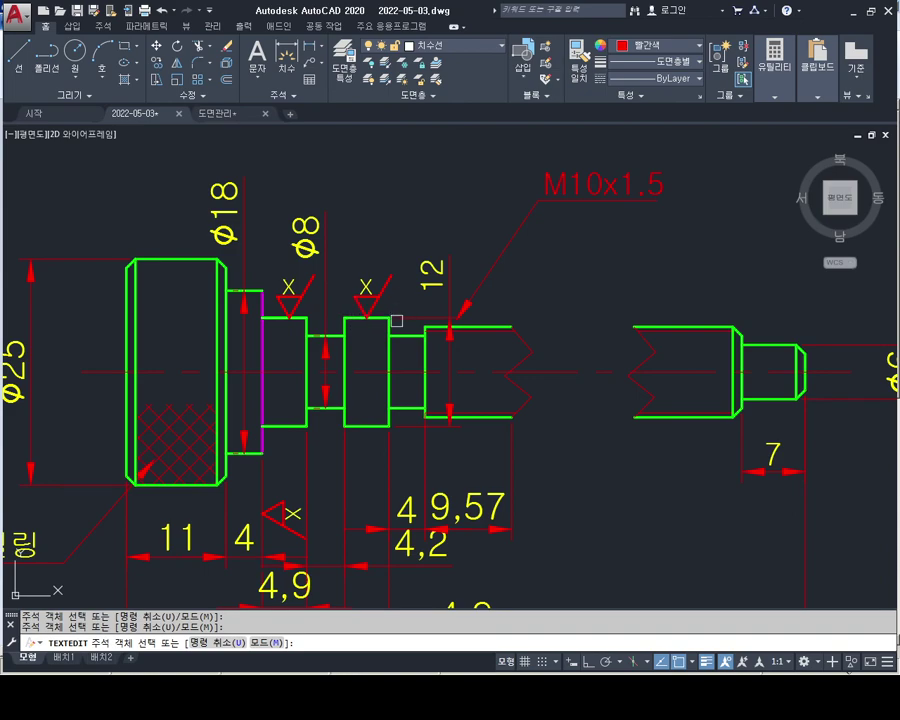
Bring the whole shaft into view, grabbing and then cancelling a stretch of the φ25 dimension.
scroll(388, 337, "down", 3)
middle_click_drag(161, 293, 243, 321)
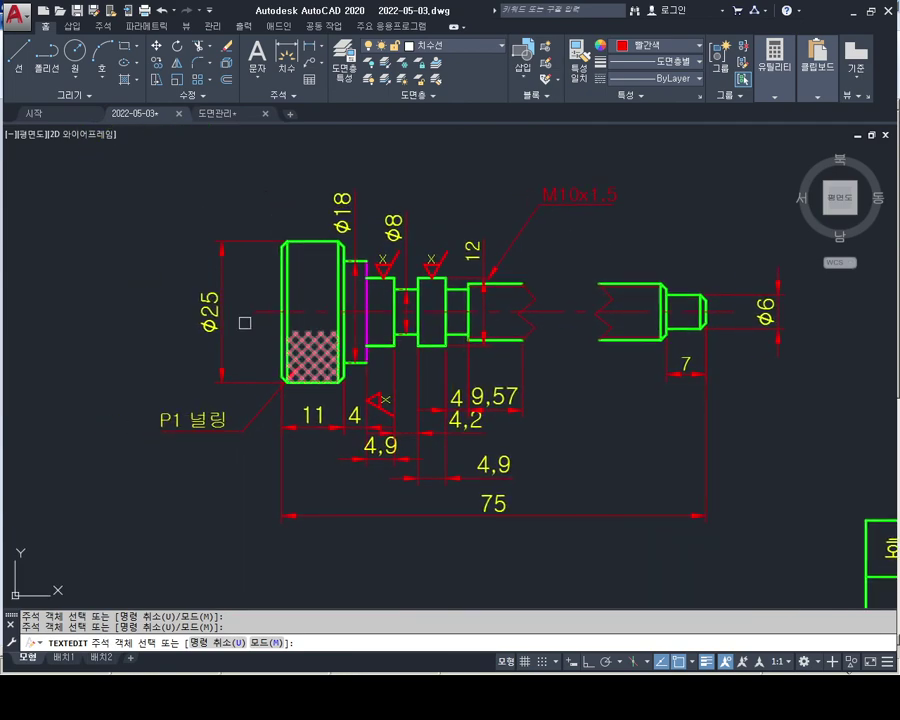
key("Escape")
scroll(267, 313, "up", 2)
left_click(241, 270)
left_click(242, 257)
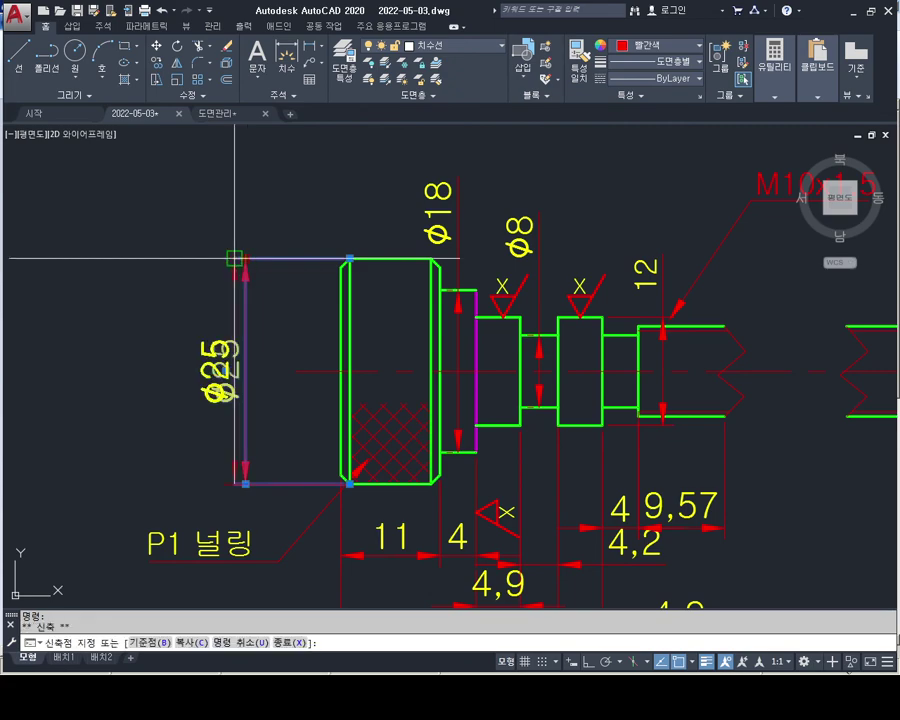
key("Escape")
Stretch the φ6 dimension line farther right of the shaft end.
middle_click_drag(600, 340, 135, 267)
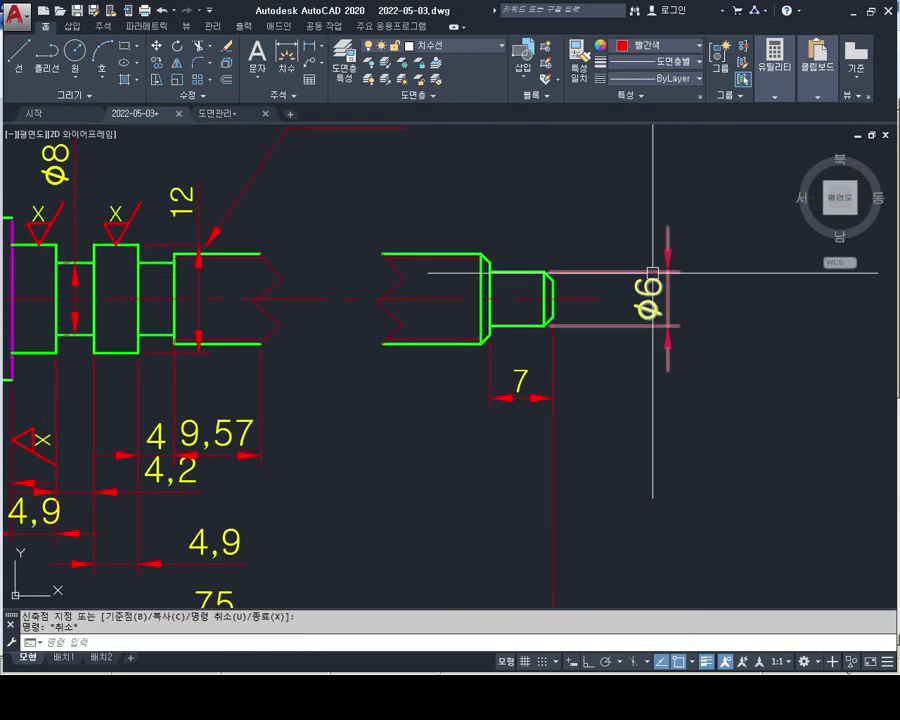
left_click(672, 276)
left_click(669, 272)
left_click(713, 288)
key("Escape")
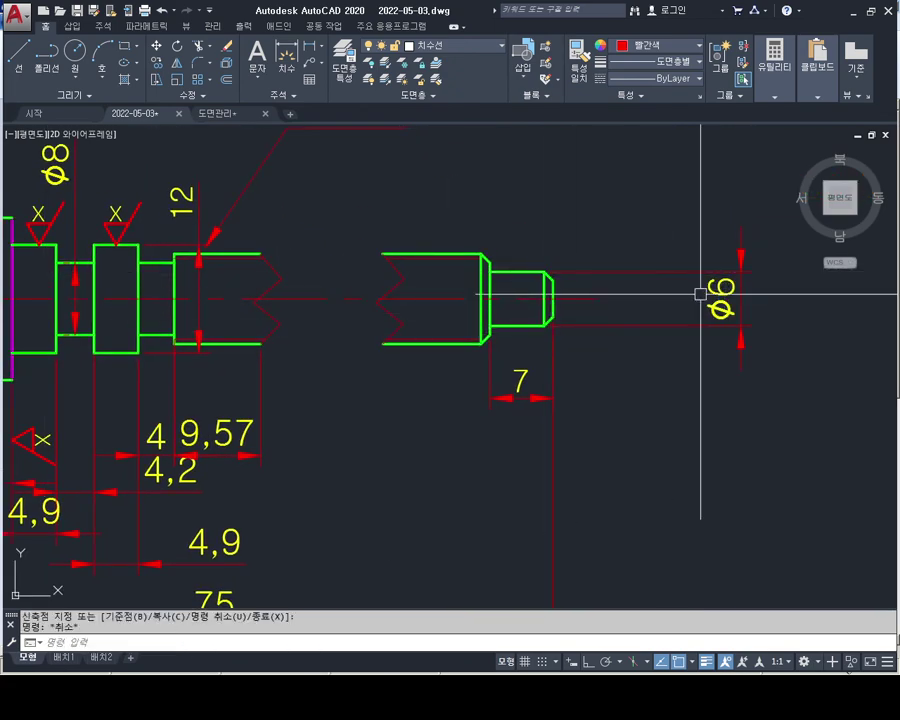
scroll(615, 326, "down", 4)
scroll(608, 355, "up", 2)
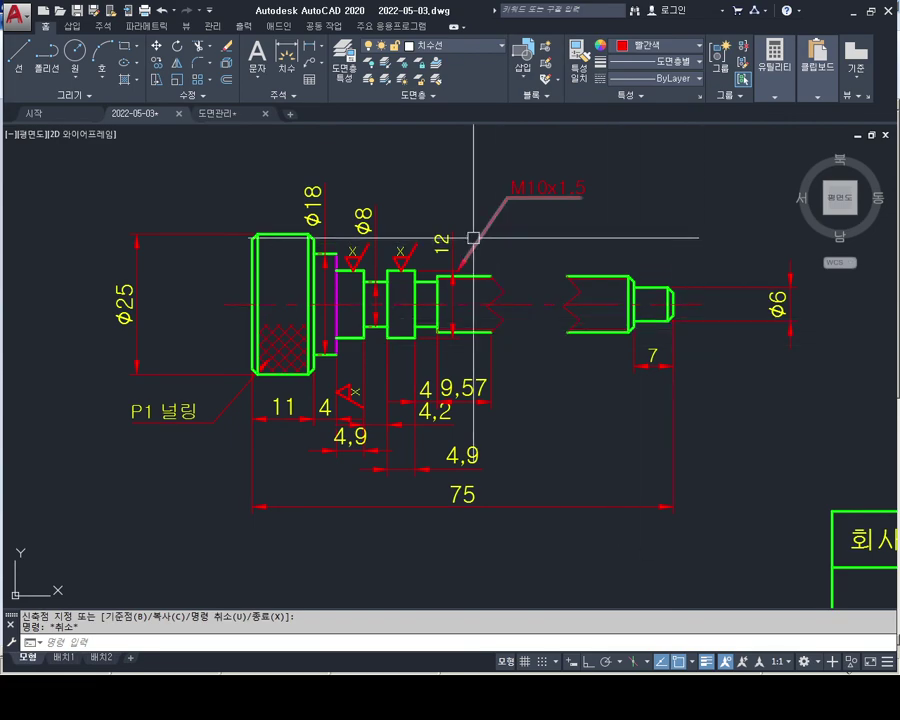
scroll(480, 190, "down", 4)
Start copying the datum A symbol, window-selecting it with its triangle tip as base point.
middle_click_drag(276, 194, 368, 352)
scroll(406, 347, "up", 4)
scroll(406, 347, "up", 2)
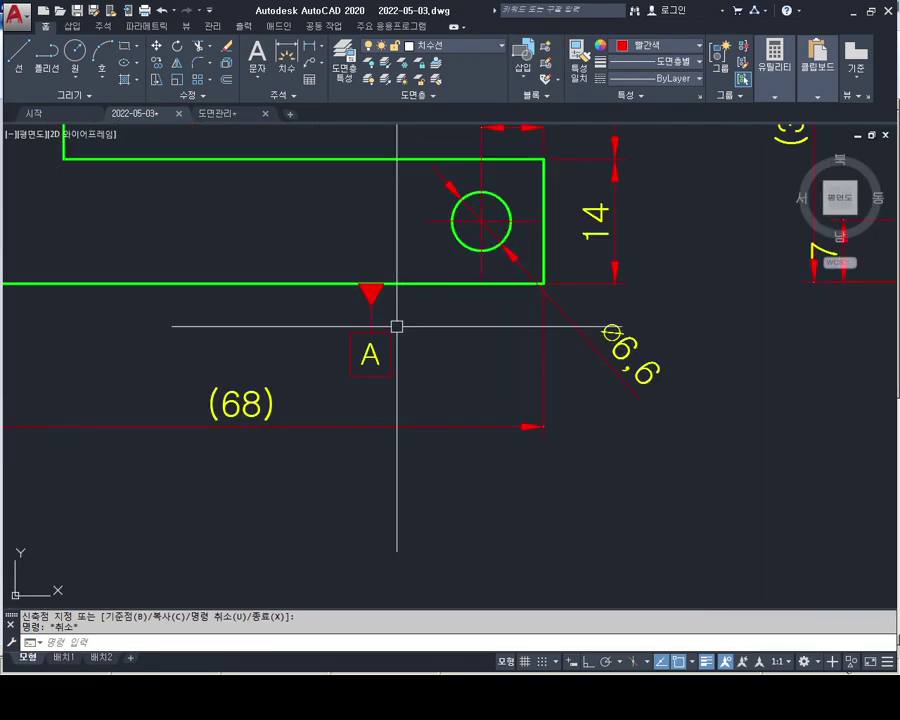
key("Return")
scroll(397, 326, "up", 2)
left_click(398, 281)
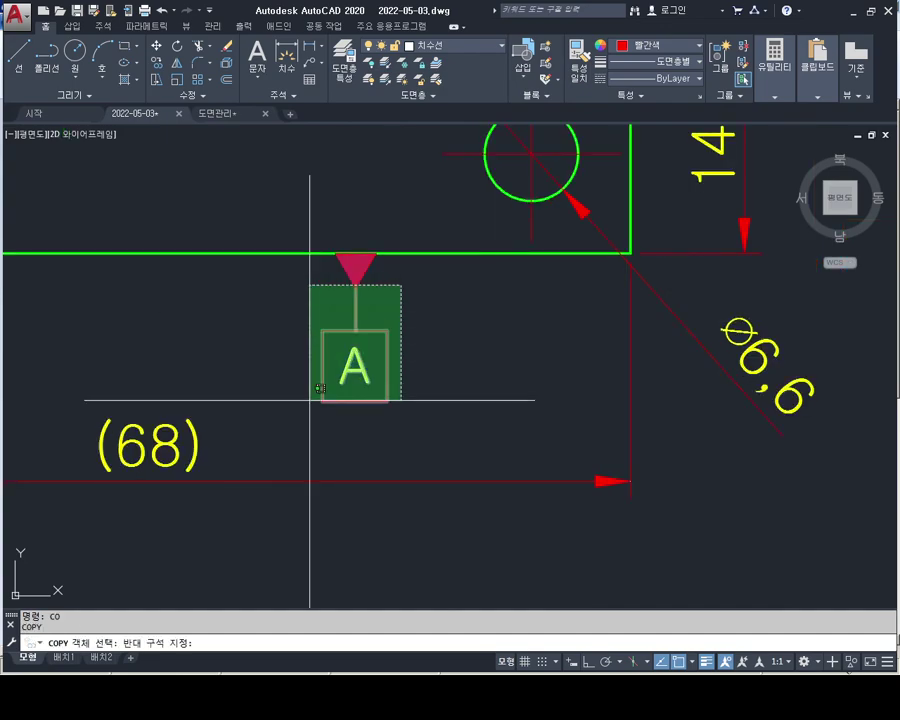
left_click(310, 394)
key("Return")
left_click(355, 253)
Place datum A copies on the left flange and at the shaft's right end.
scroll(400, 356, "down", 6)
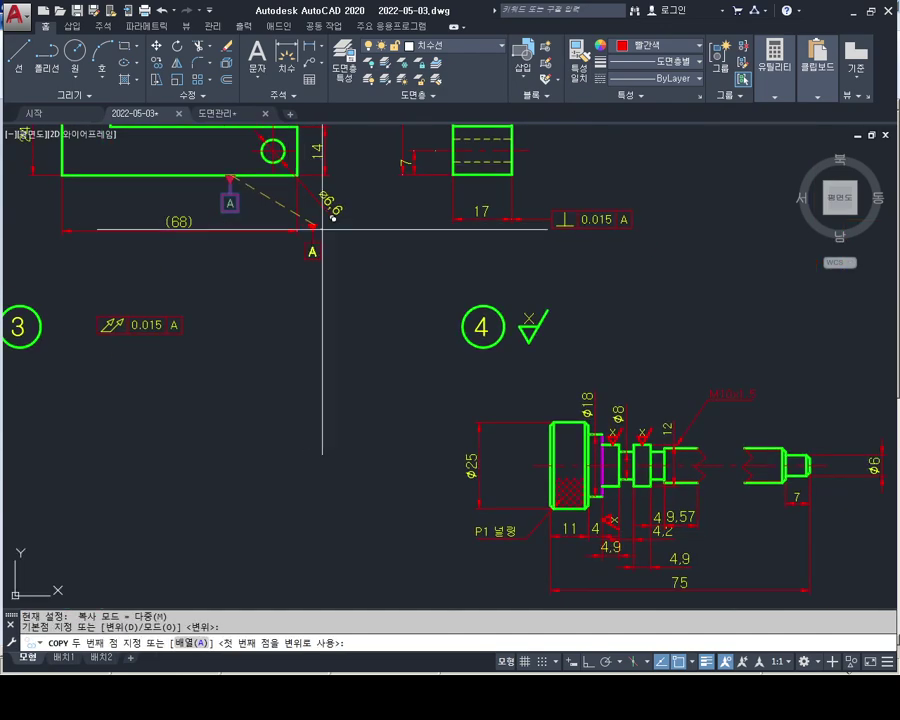
middle_click_drag(310, 244, 200, 152)
scroll(490, 350, "up", 7)
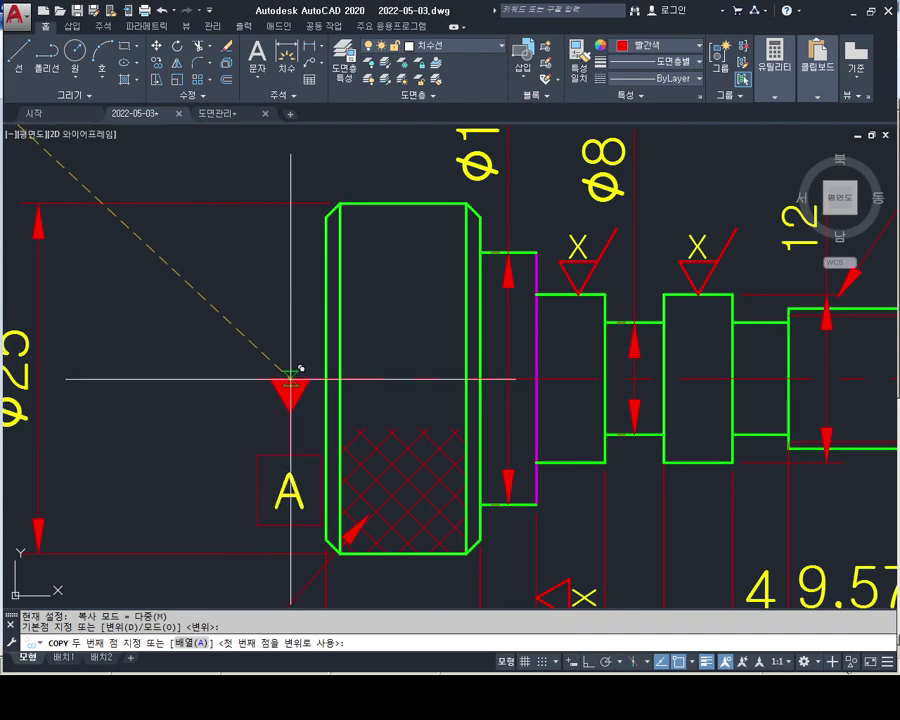
left_click(296, 368)
middle_click_drag(596, 380, 172, 283)
middle_click_drag(890, 325, 632, 340)
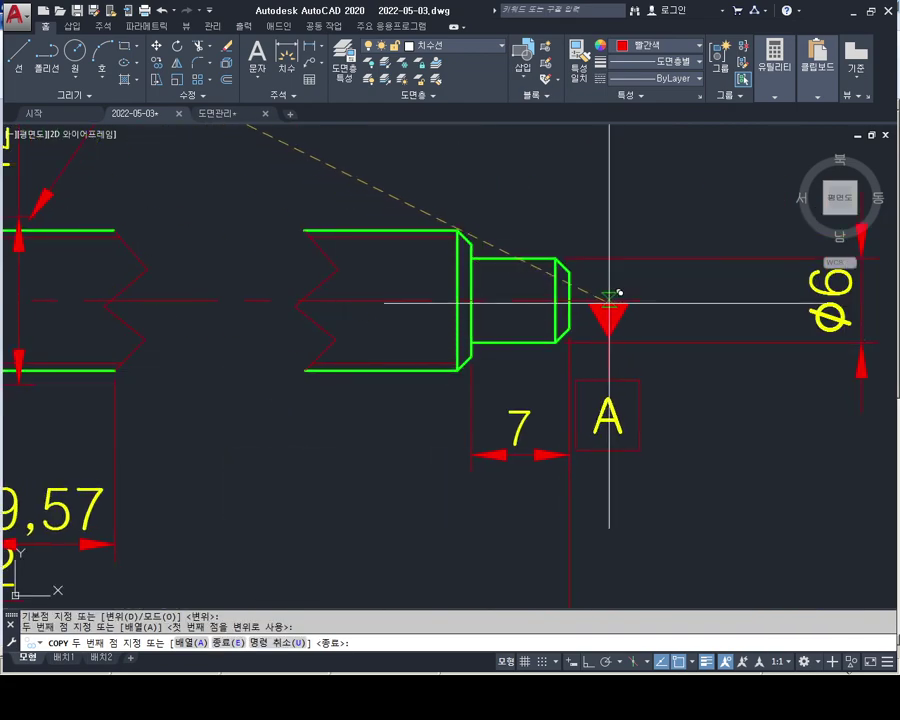
left_click(613, 300)
key("Escape")
scroll(664, 456, "down", 3)
scroll(693, 472, "down", 2)
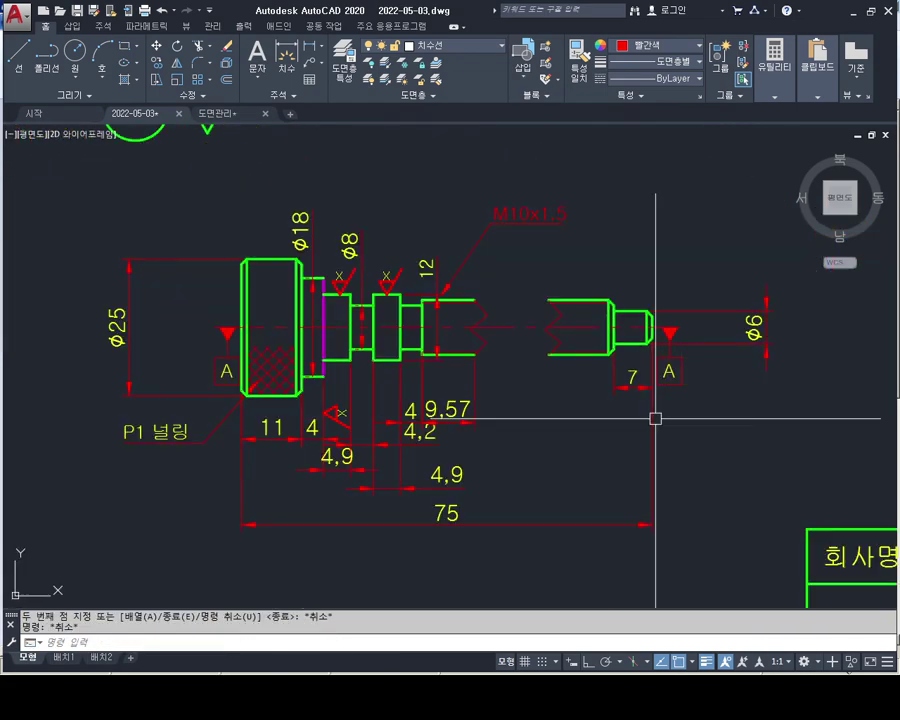
scroll(172, 434, "up", 4)
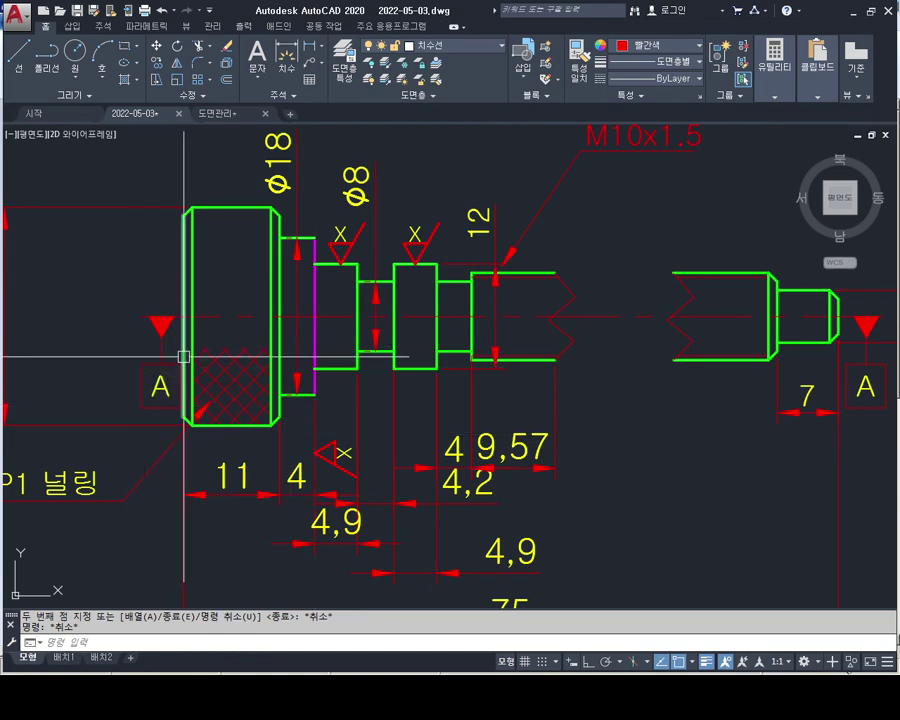
scroll(180, 354, "down", 2)
scroll(282, 354, "up", 2)
scroll(685, 348, "down", 2)
scroll(310, 348, "up", 2)
scroll(244, 348, "up", 2)
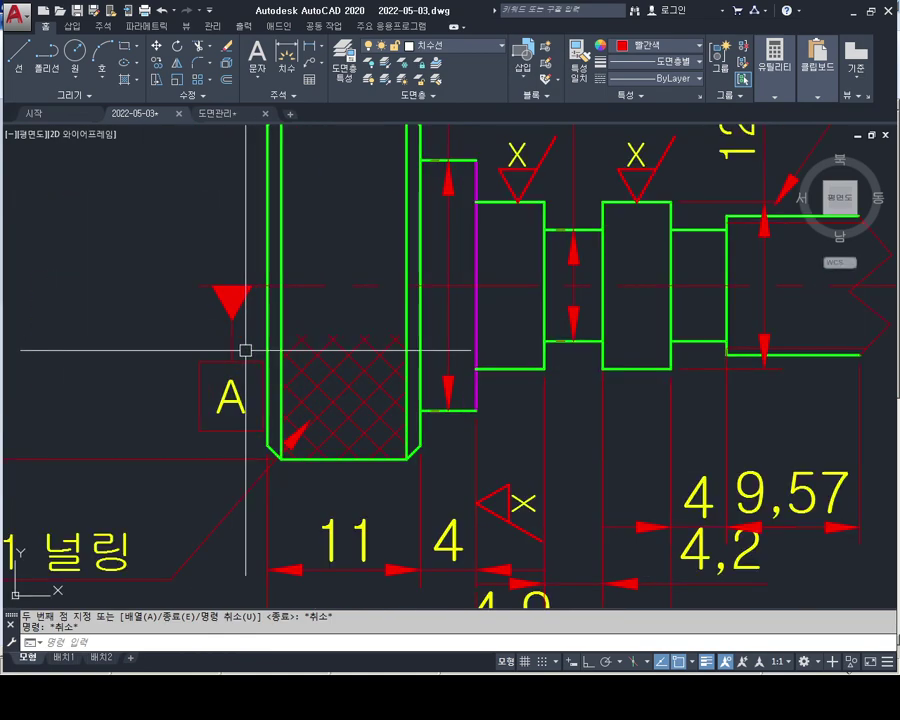
middle_click_drag(244, 348, 300, 350)
Move the left datum A symbol slightly left along the centre line.
left_click(253, 316)
left_click(263, 313)
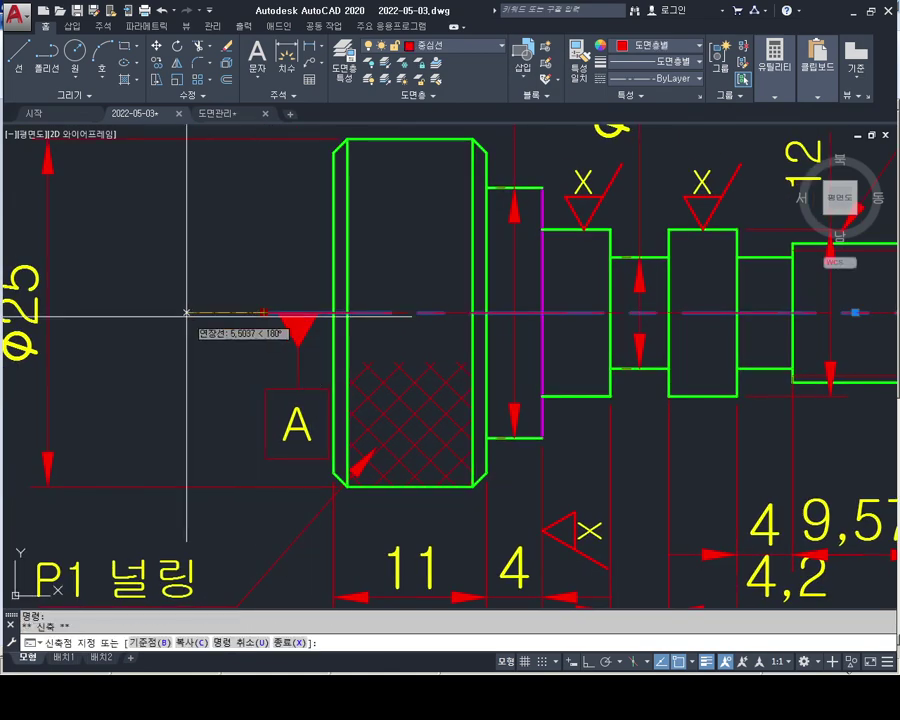
key("Escape")
key("Escape")
type("m")
key("Return")
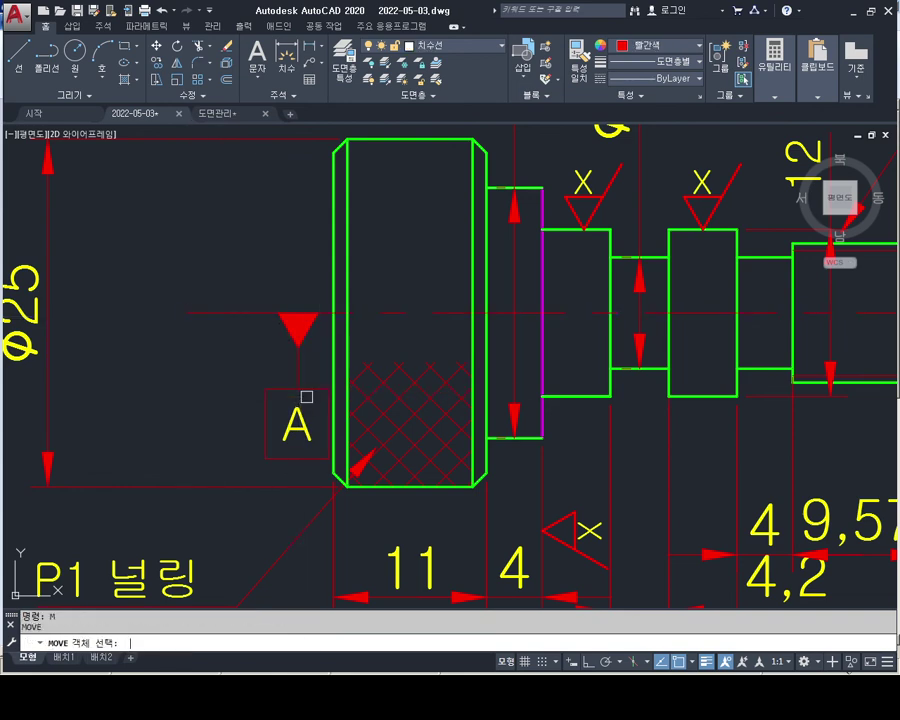
left_click(311, 344)
left_click(243, 458)
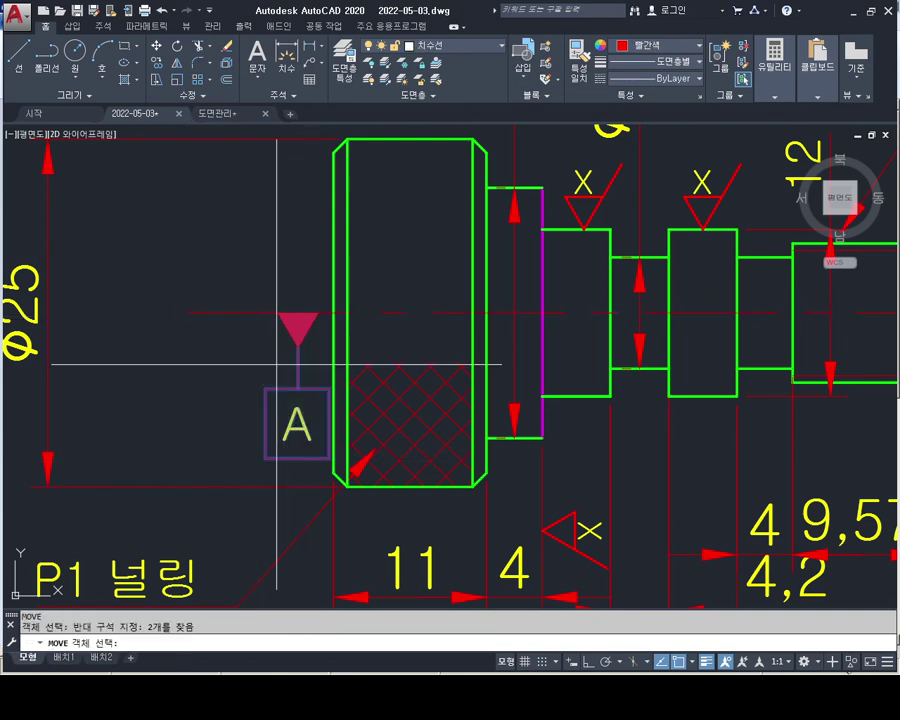
key("Return")
left_click(299, 313)
left_click(243, 313)
key("Escape")
Stretch the centre line's right end out to reach the datum triangle.
scroll(588, 376, "down", 2)
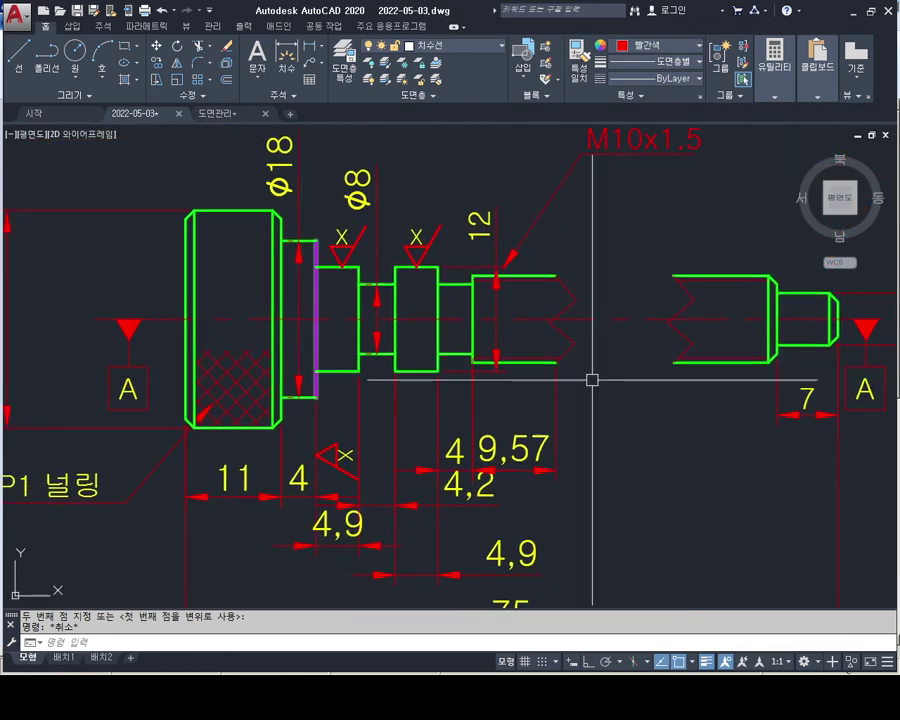
middle_click_drag(880, 340, 586, 341)
scroll(586, 330, "up", 3)
left_click(468, 318)
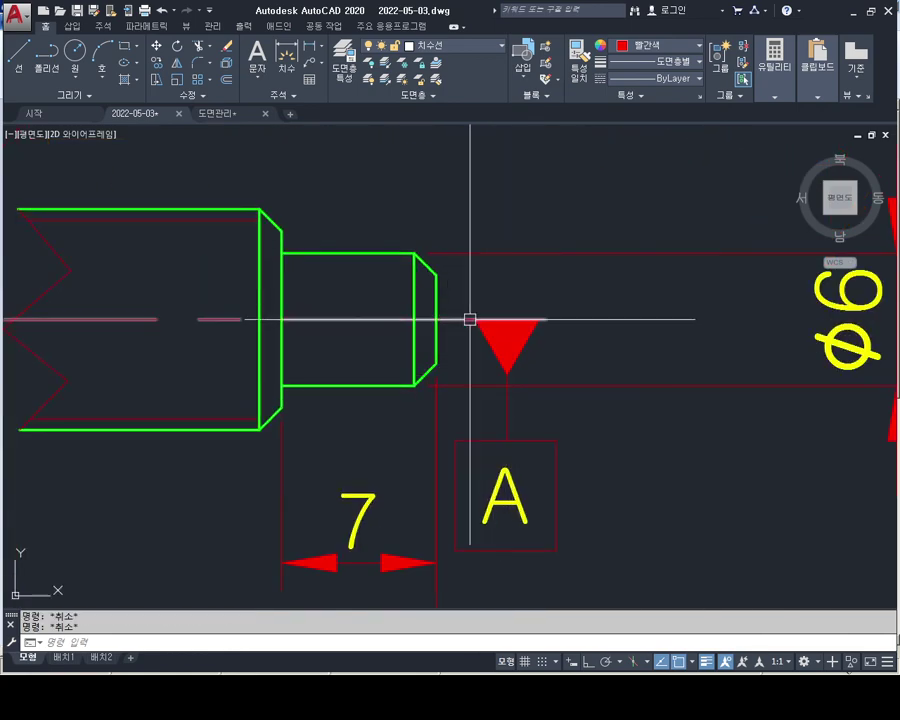
left_click(546, 319)
left_click(669, 317)
key("Escape")
middle_click_drag(619, 420, 598, 394)
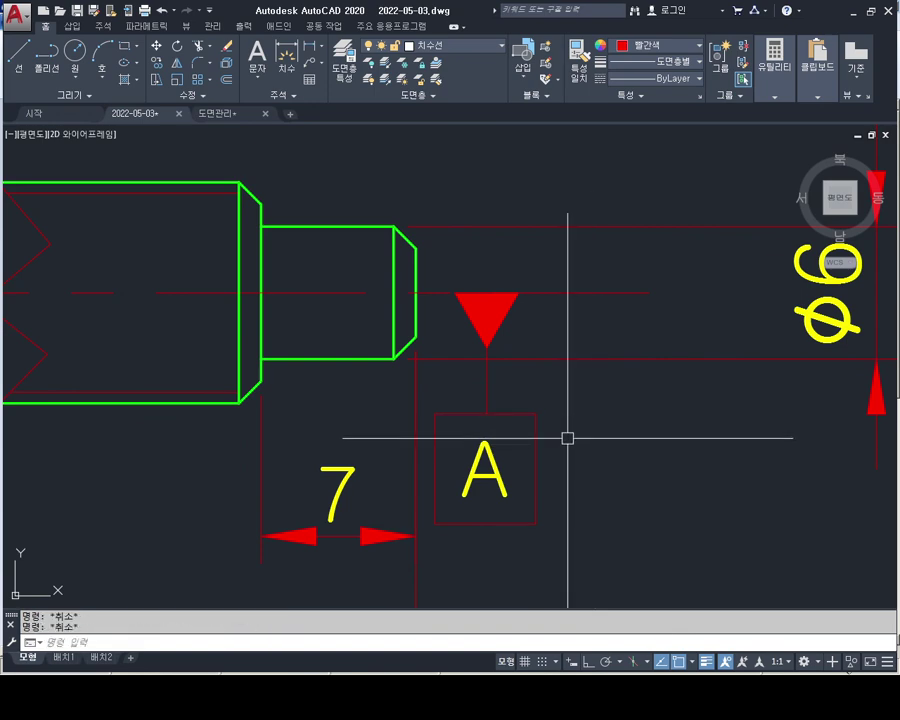
Move the right datum symbol rightward so its triangle tip sits on the centre line.
type("m")
key("Return")
left_click(566, 400)
left_click(463, 516)
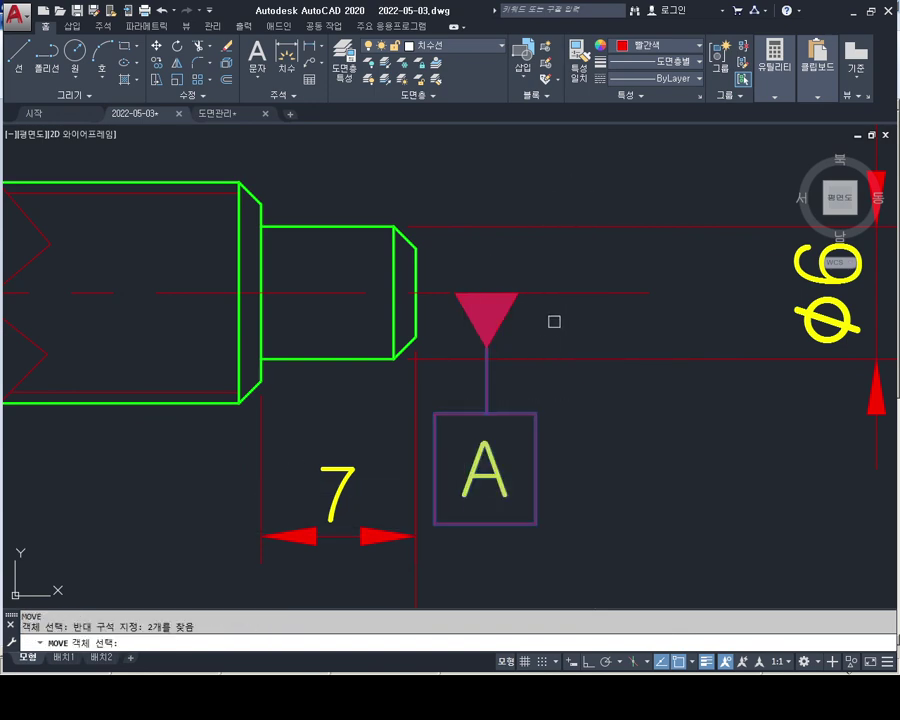
left_click(550, 318)
left_click(450, 337)
key("Return")
left_click(486, 293)
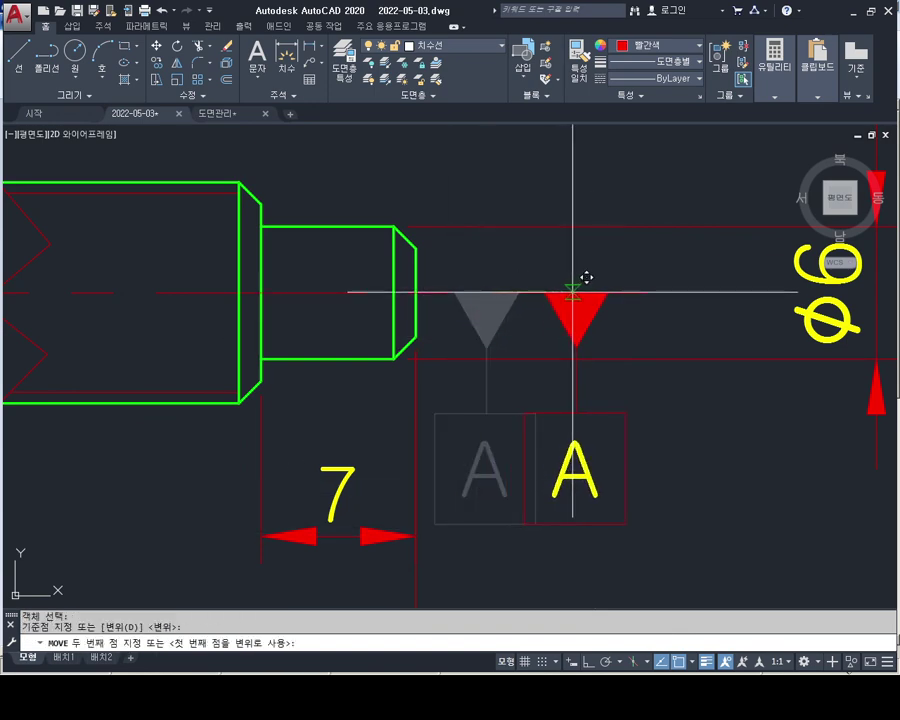
left_click(586, 292)
key("Escape")
key("Escape")
scroll(586, 292, "down", 5)
middle_click_drag(474, 314, 580, 362)
type("E")
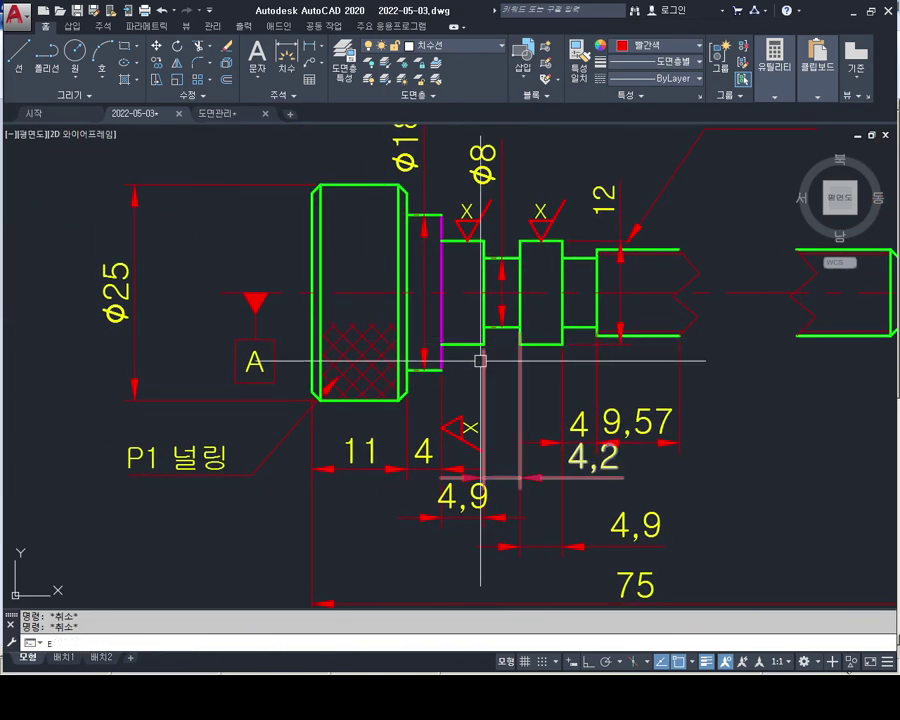
Edit the datum frames beside Ø25 and at the small end, changing each letter to B.
type("d")
key("Return")
left_click(262, 366)
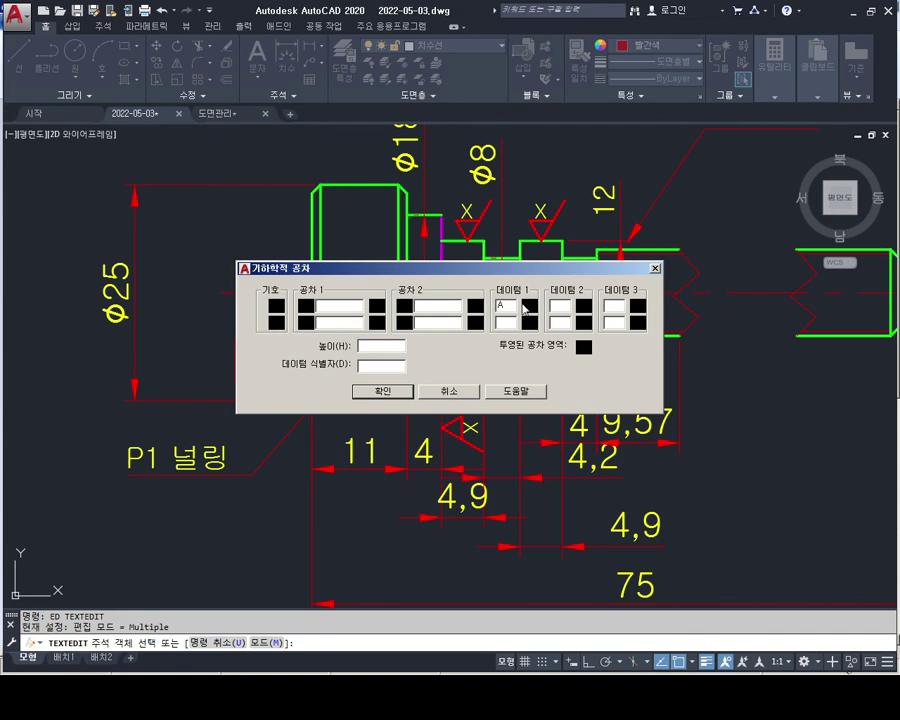
left_click(391, 396)
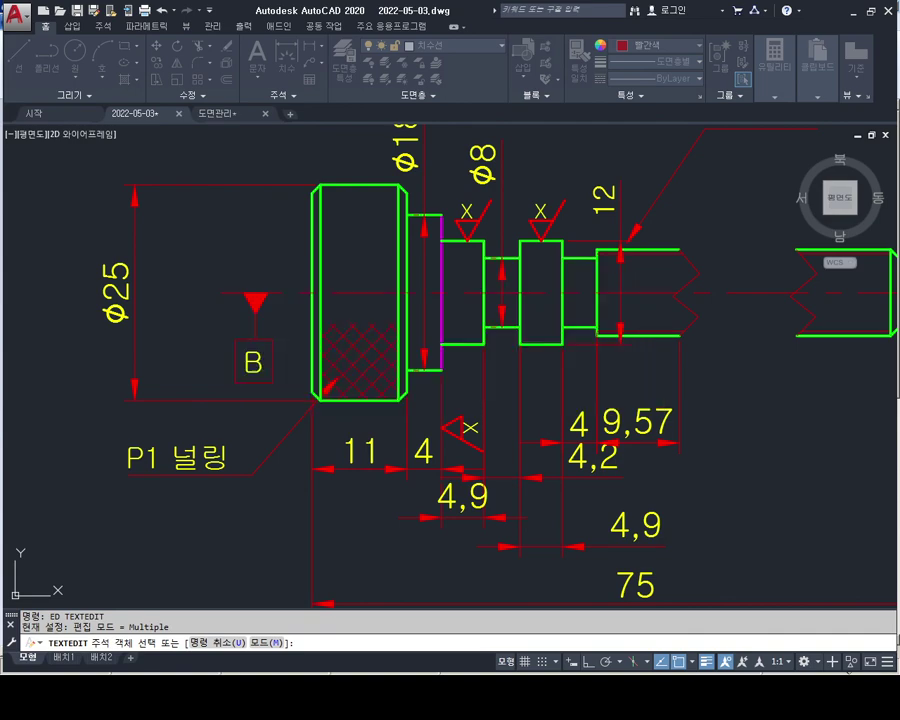
middle_click_drag(668, 384, 344, 350)
left_click(700, 337)
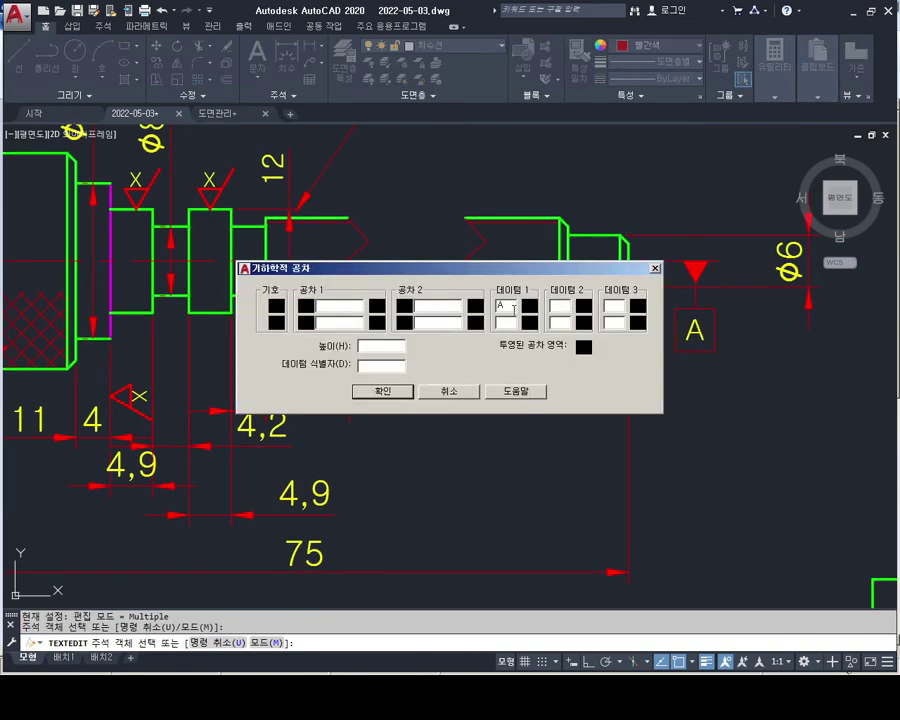
left_click(384, 391)
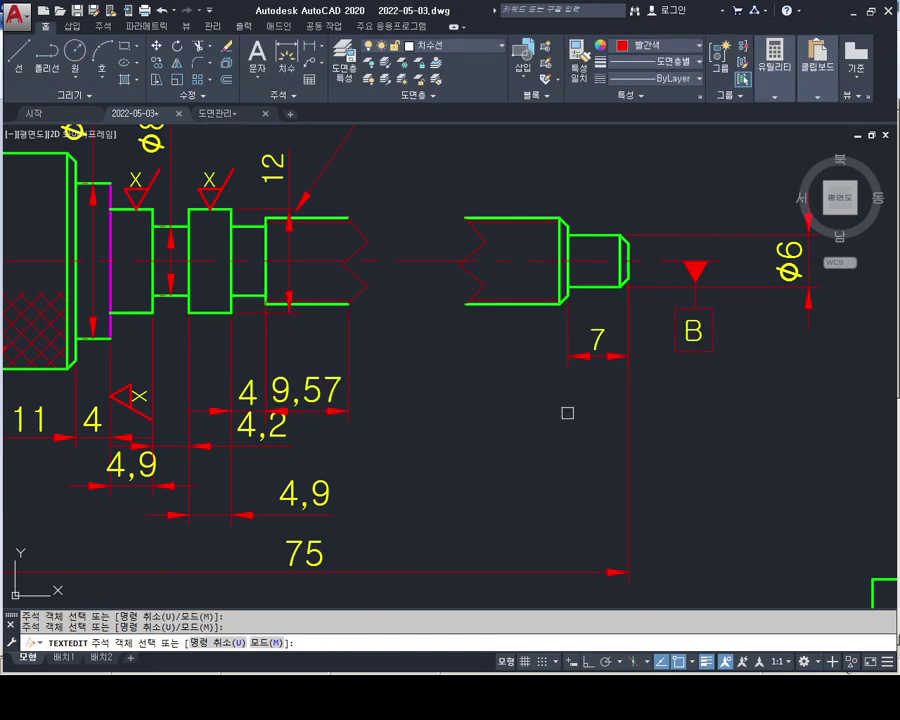
key("Escape")
scroll(566, 410, "down", 2)
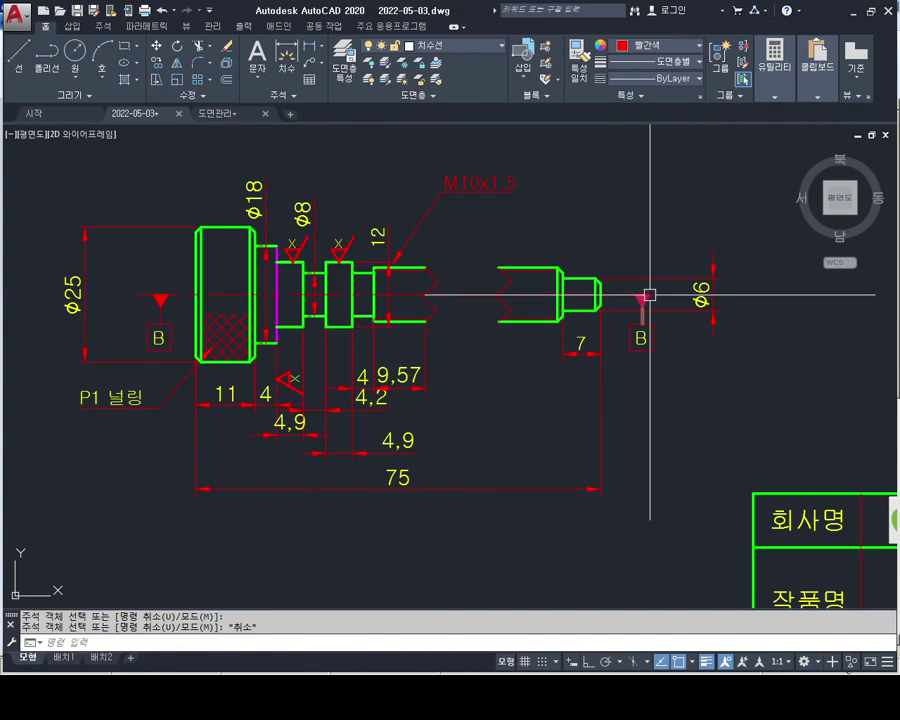
Start copying the 0.015 A runout frame near circle 3, picking a base point on it.
middle_click_drag(330, 261, 347, 285)
scroll(347, 285, "down", 4)
middle_click_drag(50, 252, 220, 326)
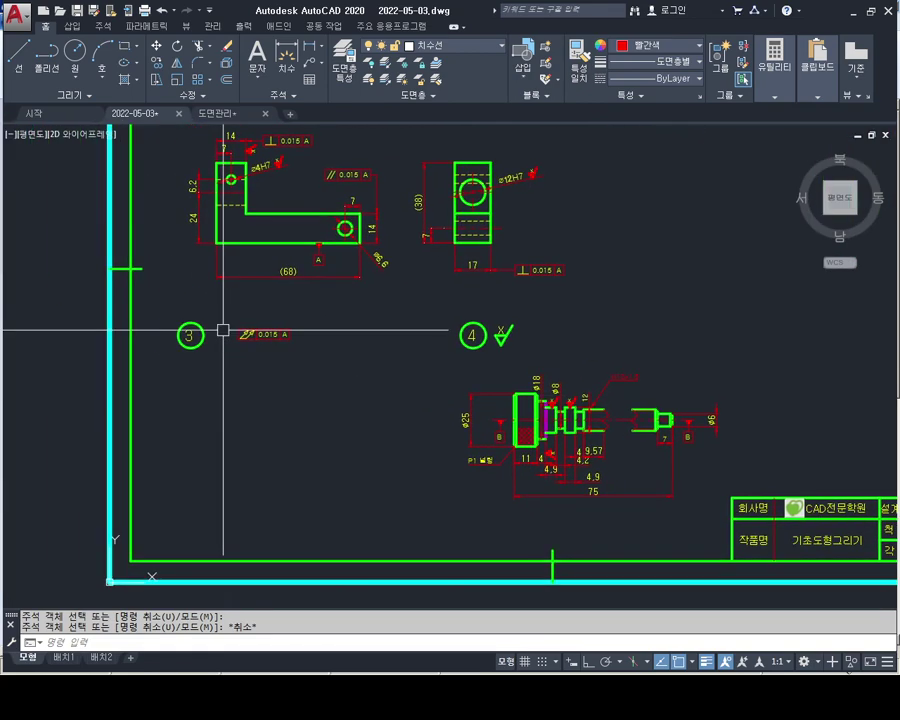
scroll(220, 326, "up", 4)
key("Escape")
key("Escape")
type("o")
key("Return")
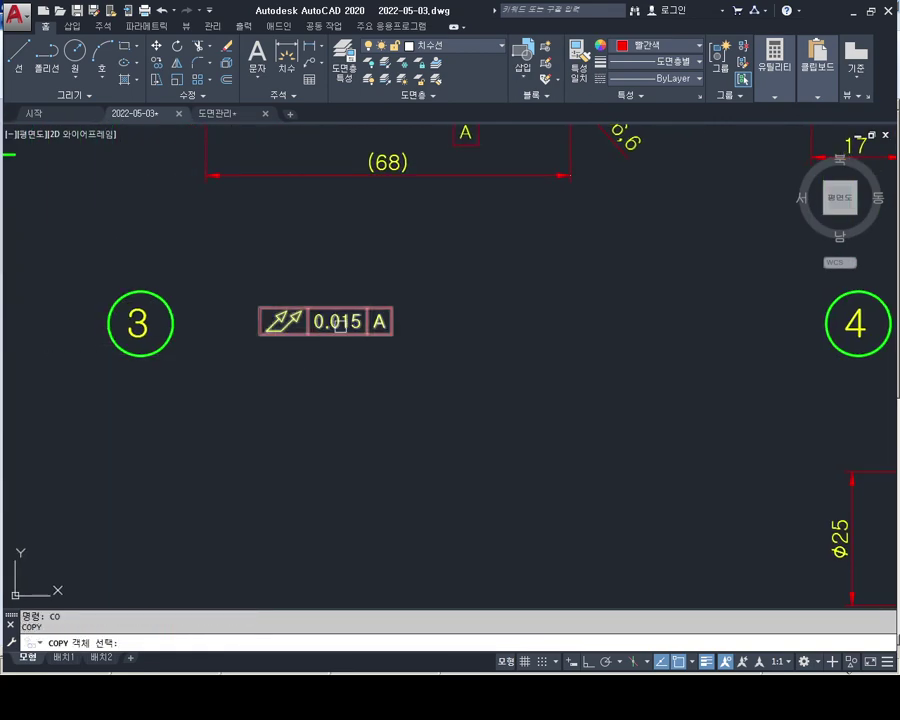
left_click(300, 321)
key("Return")
left_click(265, 334)
Place the runout frame copy above the shaft near the M10x1.5 thread.
middle_click_drag(700, 455, 195, 334)
middle_click_drag(487, 340, 301, 374)
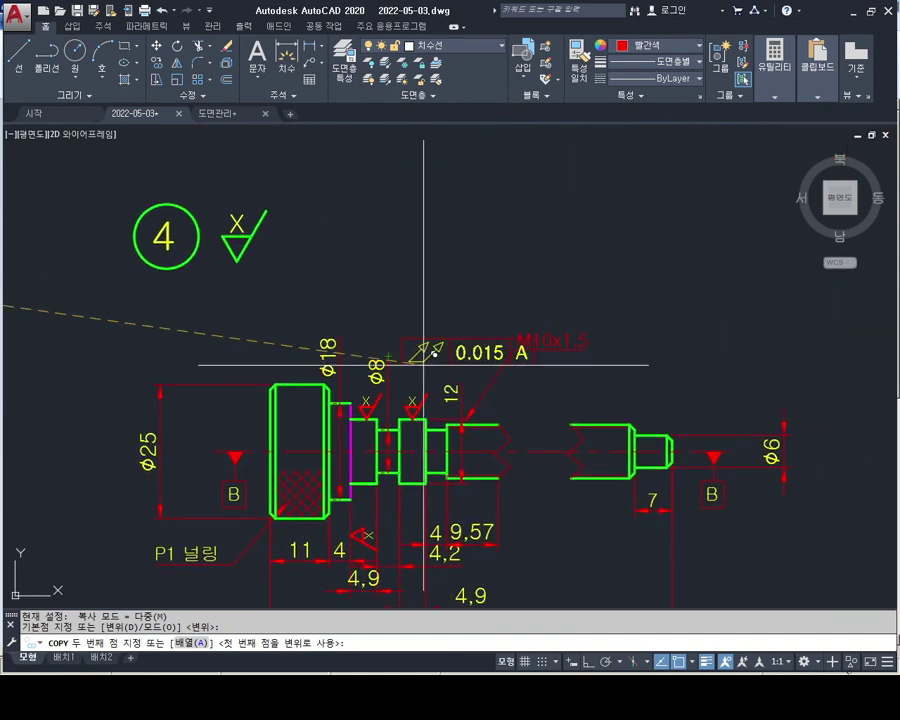
scroll(422, 360, "up", 2)
middle_click_drag(327, 246, 341, 200)
left_click(338, 208)
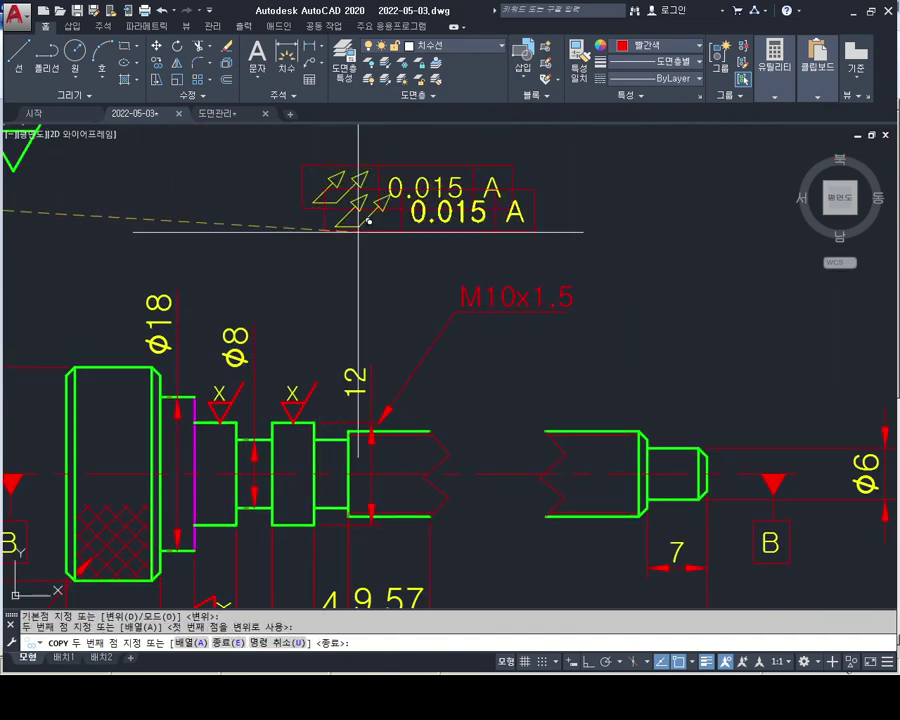
key("Escape")
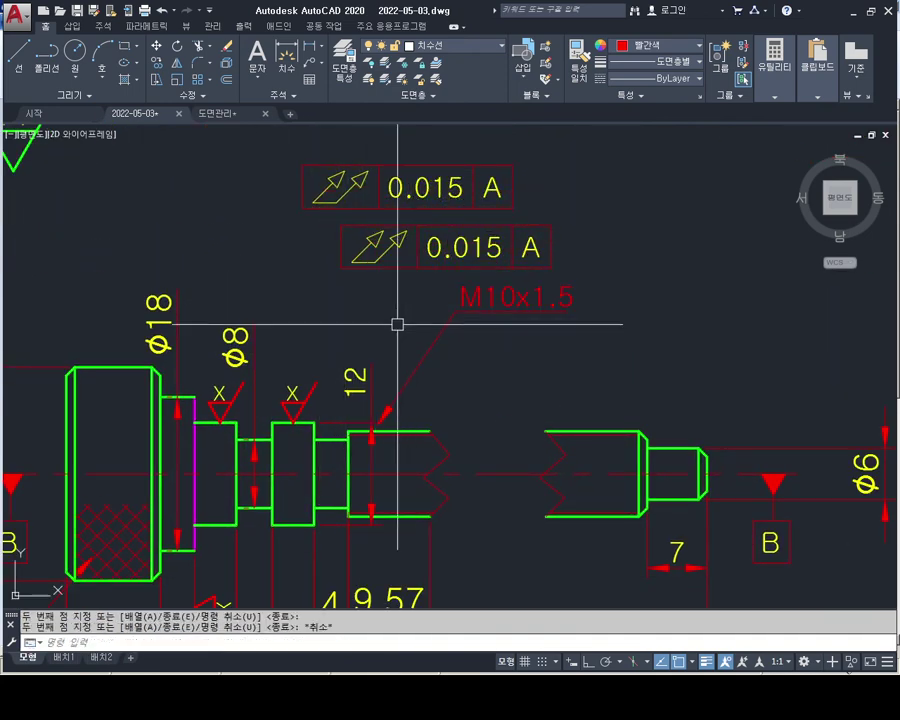
middle_click_drag(396, 320, 438, 344)
key("Escape")
key("Escape")
scroll(323, 418, "up", 4)
Select the top edges of both raised steps, then clear the selection.
left_click(298, 424)
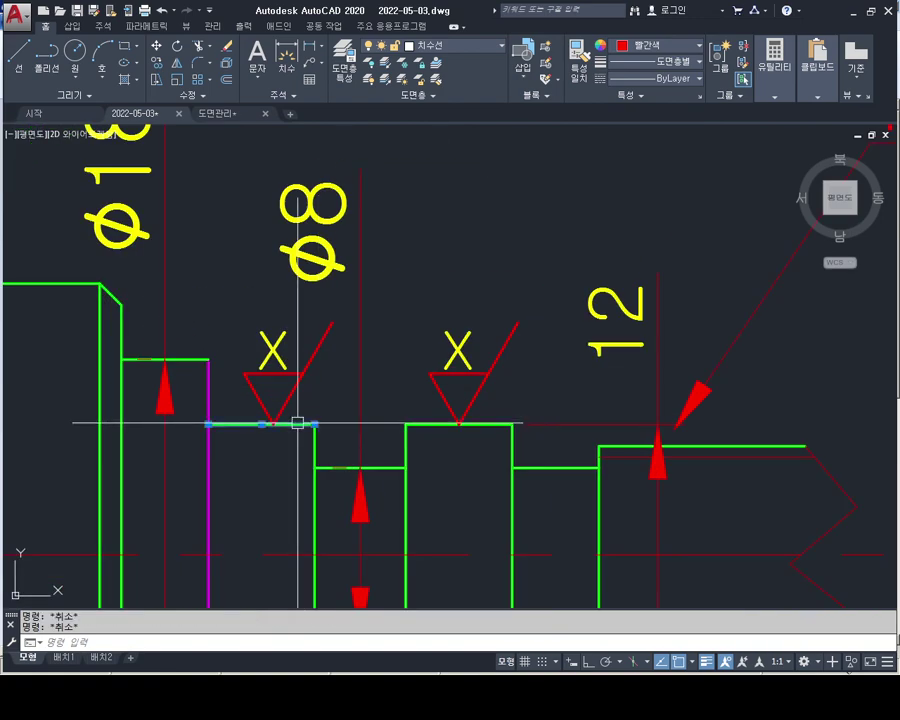
left_click(485, 424)
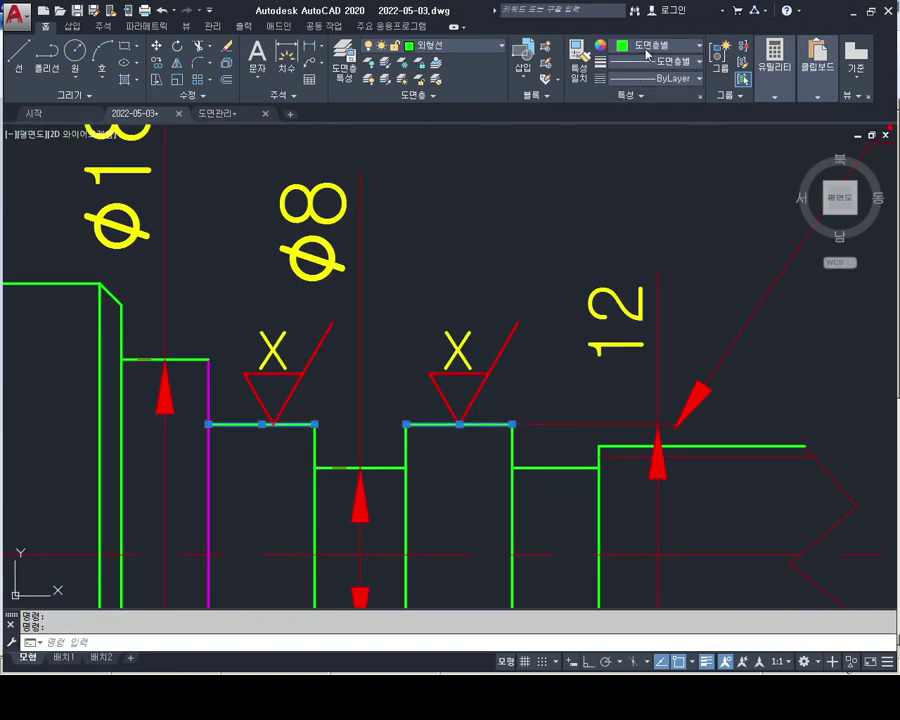
key("Escape")
key("Escape")
scroll(640, 200, "down", 3)
scroll(537, 354, "up", 2)
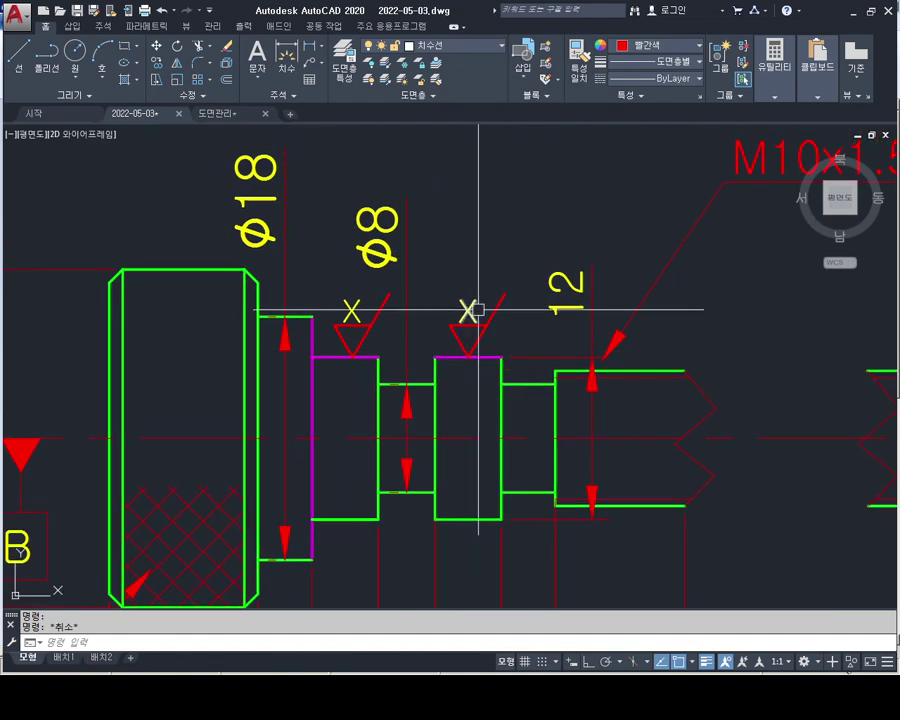
middle_click_drag(537, 354, 492, 349)
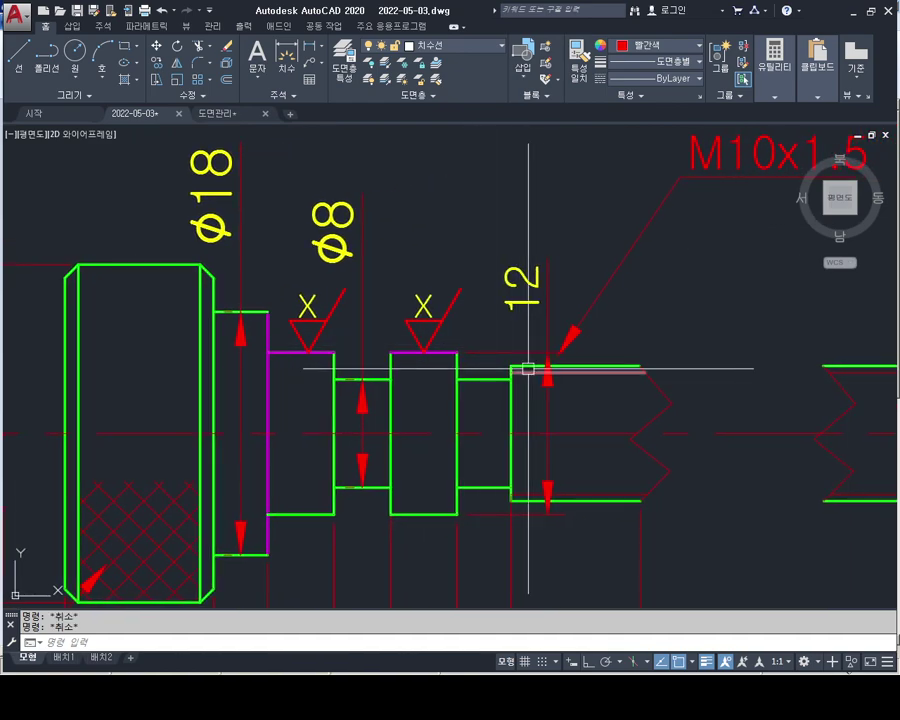
Move the right X surface-finish symbol beside the 12 dimension.
type("m")
key("Return")
left_click(466, 268)
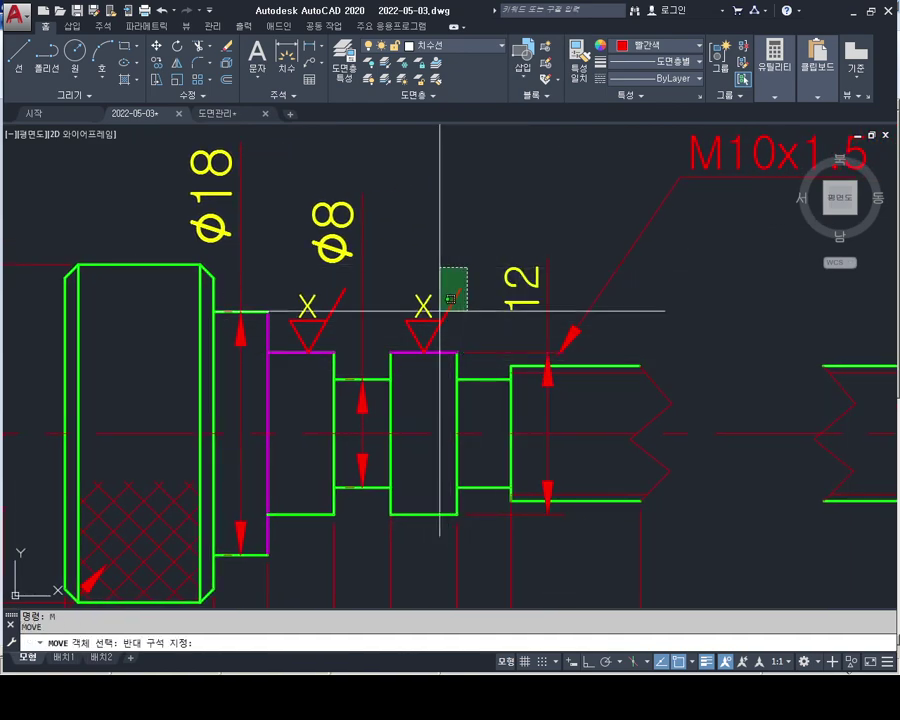
left_click(420, 328)
key("Return")
left_click(436, 344)
left_click(504, 331)
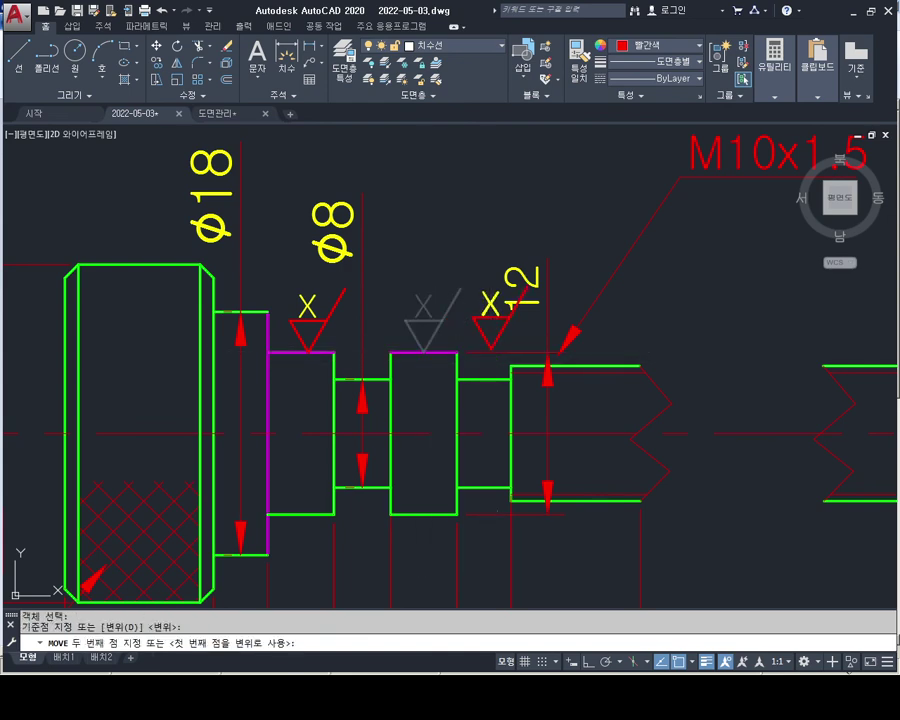
key("Escape")
key("Escape")
middle_click_drag(359, 364, 374, 366)
type("M")
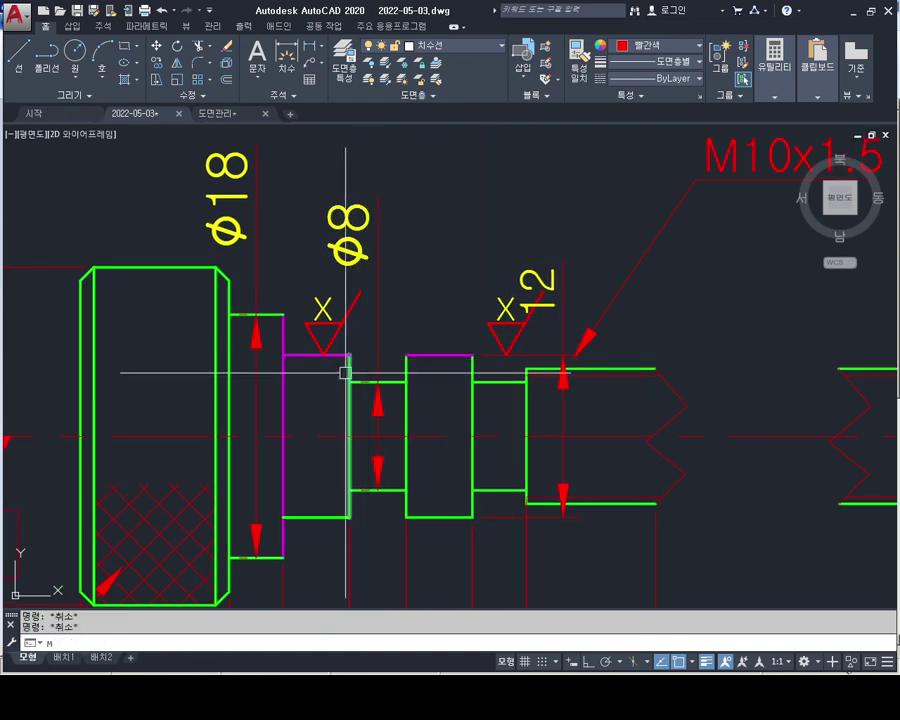
Erase the X surface-finish symbol above φ8.
type("m")
key("Return")
left_click(361, 281)
left_click(308, 335)
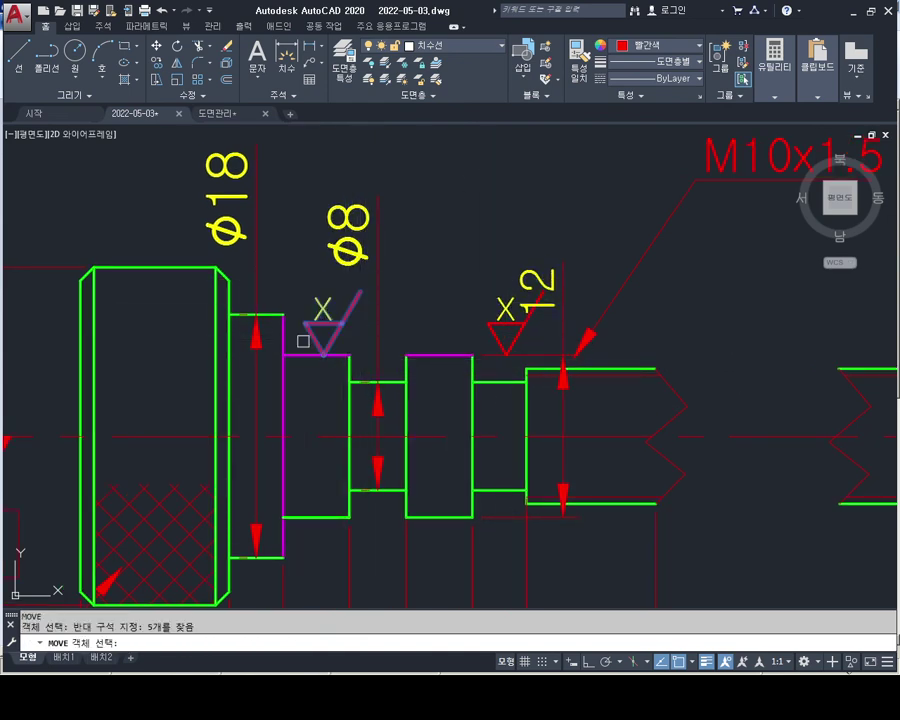
key("Escape")
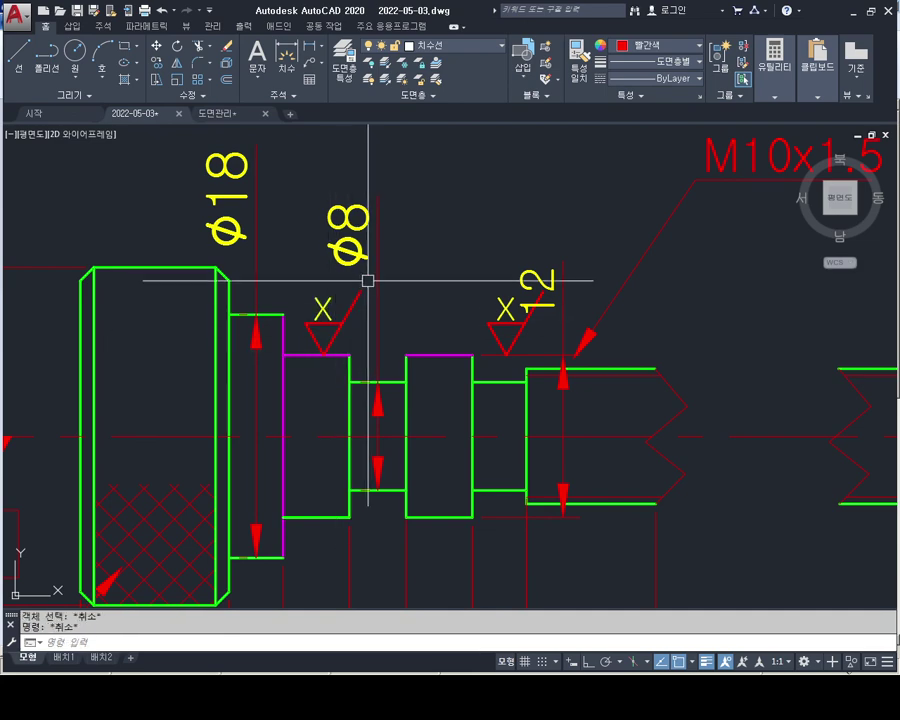
left_click(368, 277)
left_click(297, 349)
key("Delete")
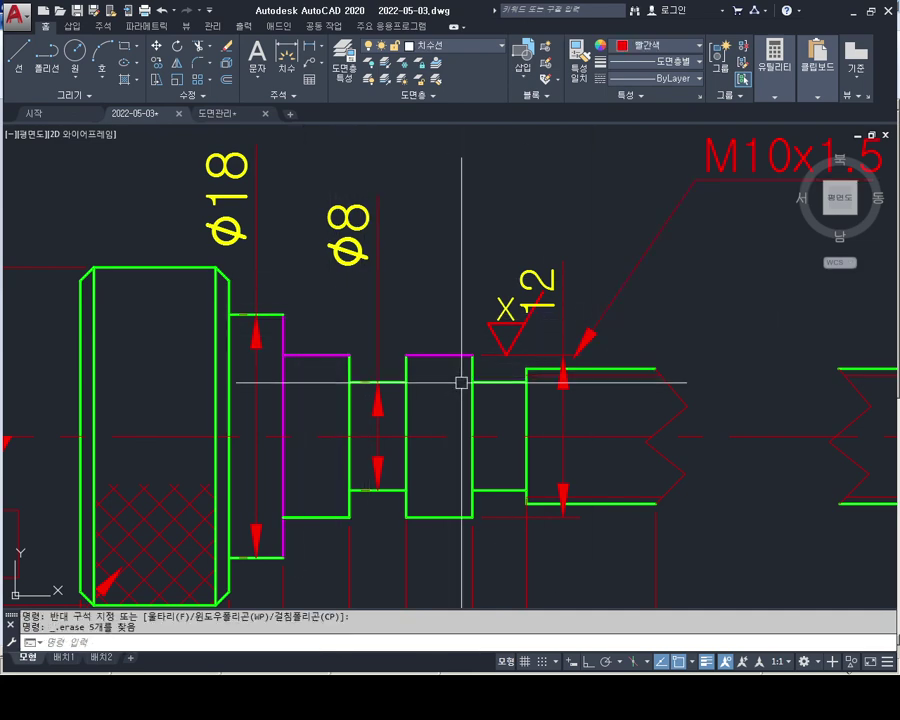
key("Escape")
key("Escape")
scroll(540, 341, "up", 1)
Reposition the 12 dimension further to the right using its grip.
middle_click_drag(540, 341, 497, 341)
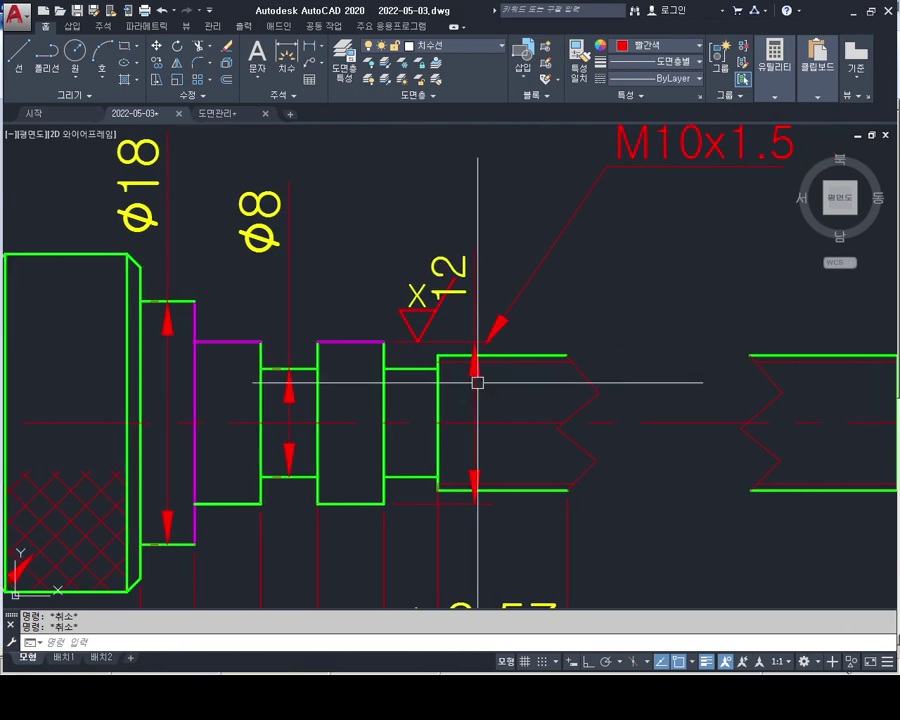
left_click(474, 380)
left_click(477, 500)
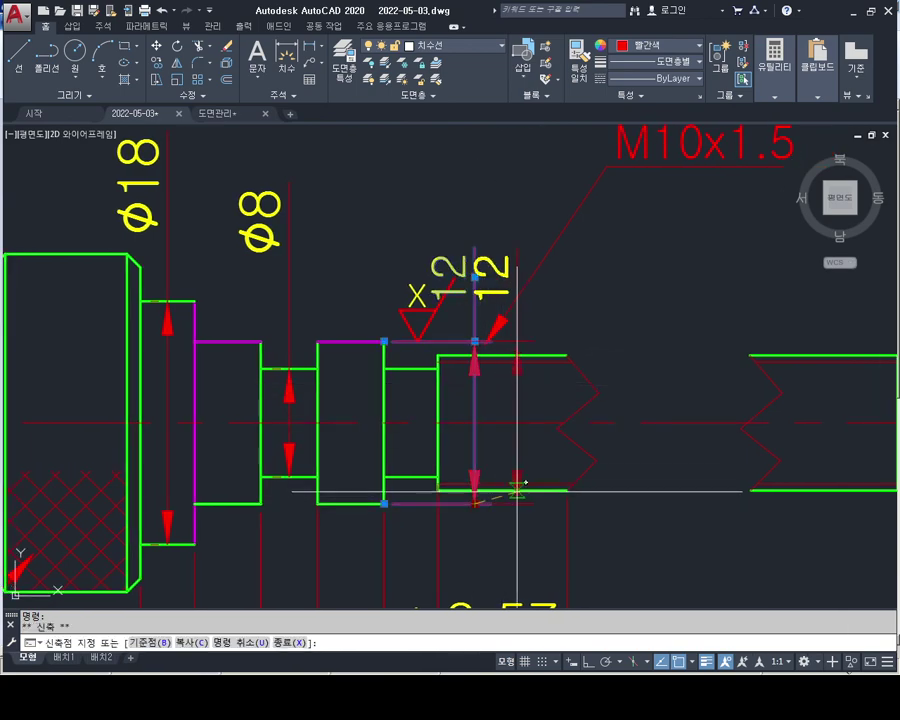
left_click(516, 480)
key("Escape")
Select the M10x1.5 leader for moving, pick a base point, then cancel.
middle_click_drag(554, 269, 496, 300)
left_click(465, 320)
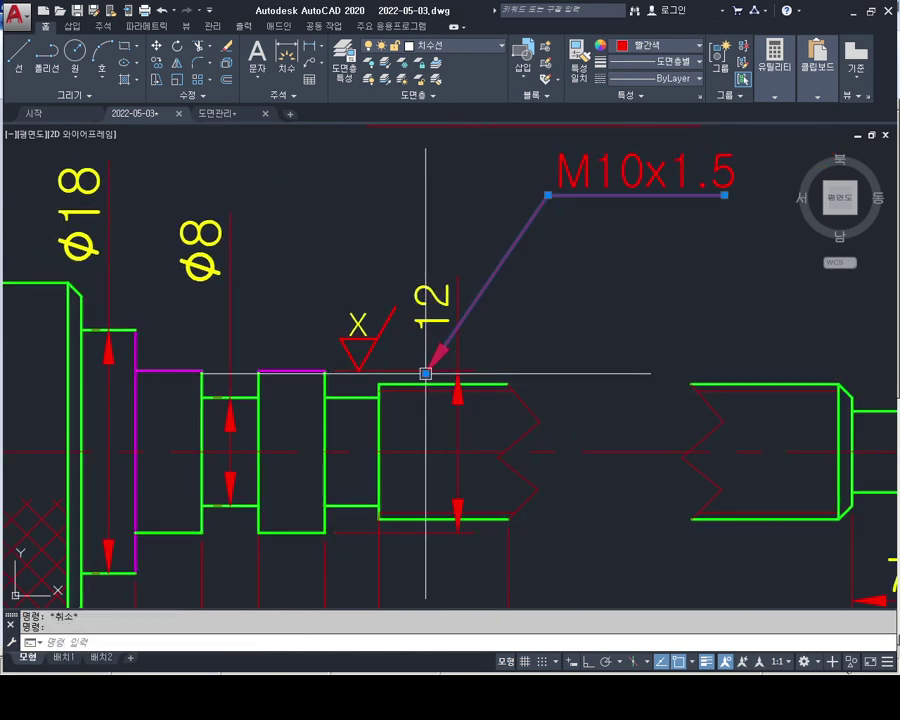
key("Escape")
middle_click_drag(617, 296, 545, 326)
type("m")
key("Return")
left_click(587, 333)
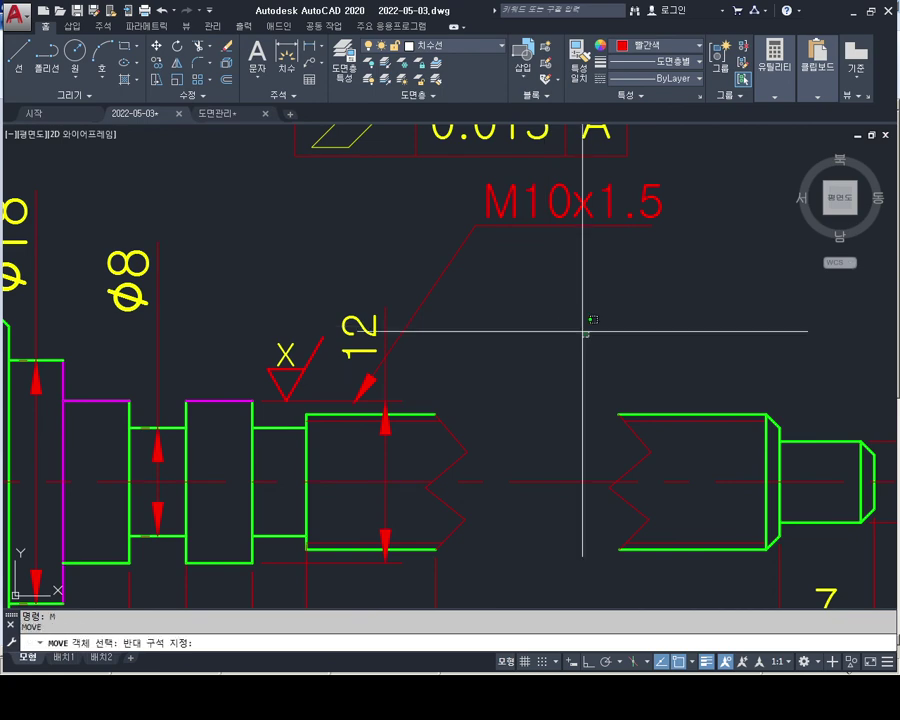
left_click(466, 218)
key("Return")
left_click(451, 261)
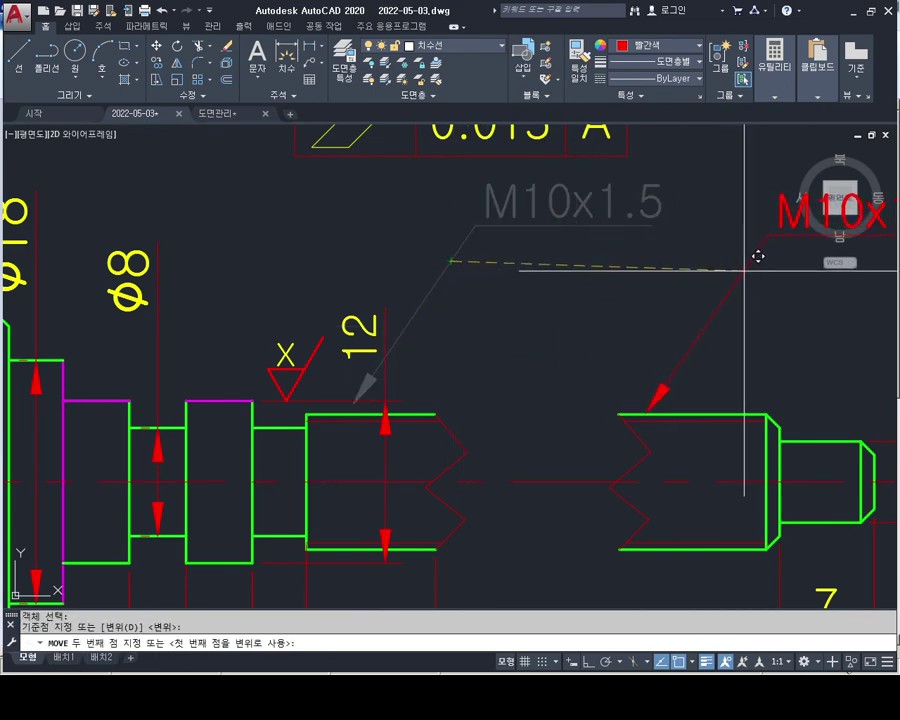
key("Escape")
Pan to centre the shaft steps alongside the 0.015 A runout frames.
scroll(725, 331, "down", 2)
mouse_move(741, 345)
middle_mouse_down()
mouse_move(646, 338)
mouse_move(710, 369)
middle_mouse_up()
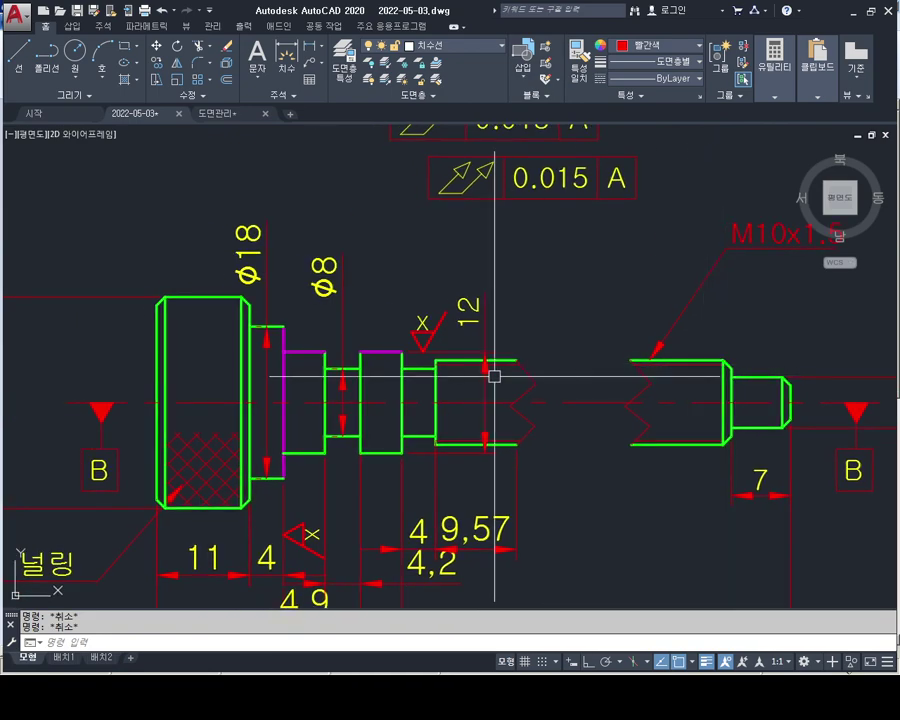
middle_click_drag(543, 376, 570, 386)
middle_click_drag(519, 339, 557, 361)
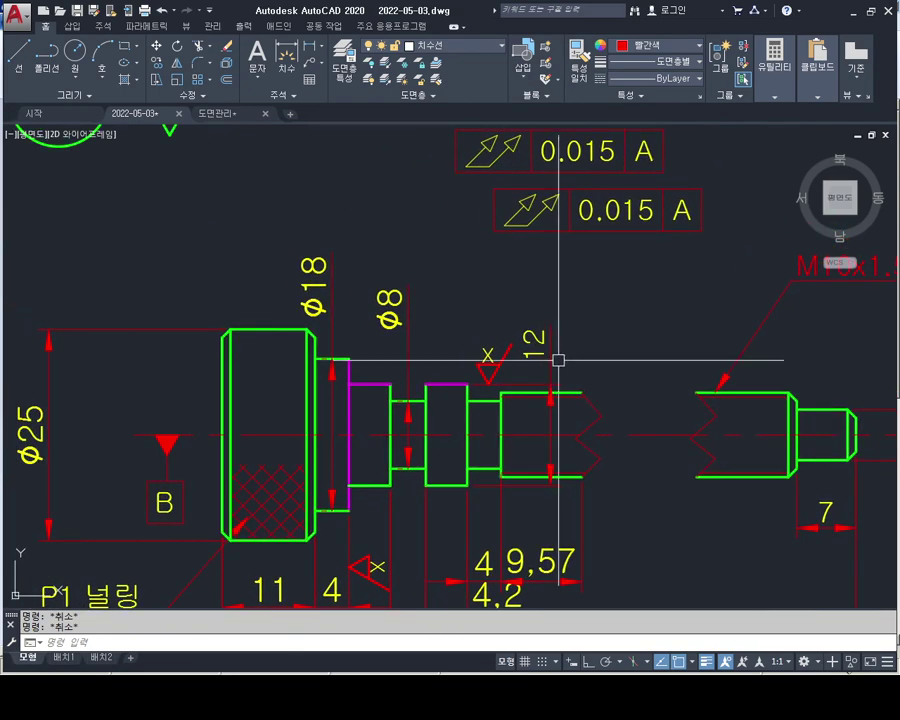
Draw a vertical quick leader (LE) from the collar top up to just below the frames.
type("le")
key("Return")
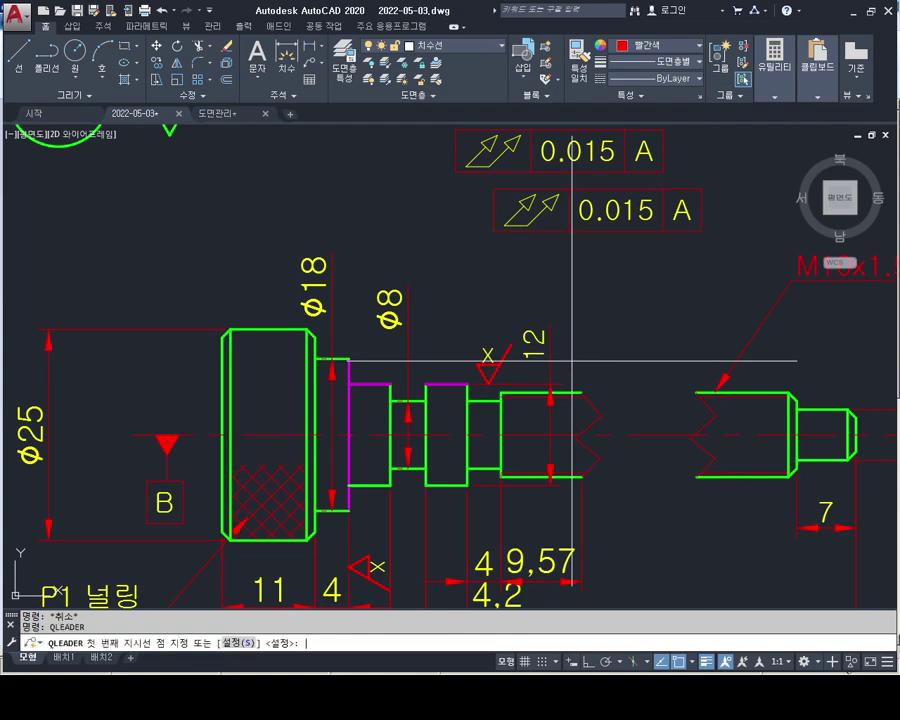
left_click(449, 383)
middle_click_drag(459, 269, 439, 355)
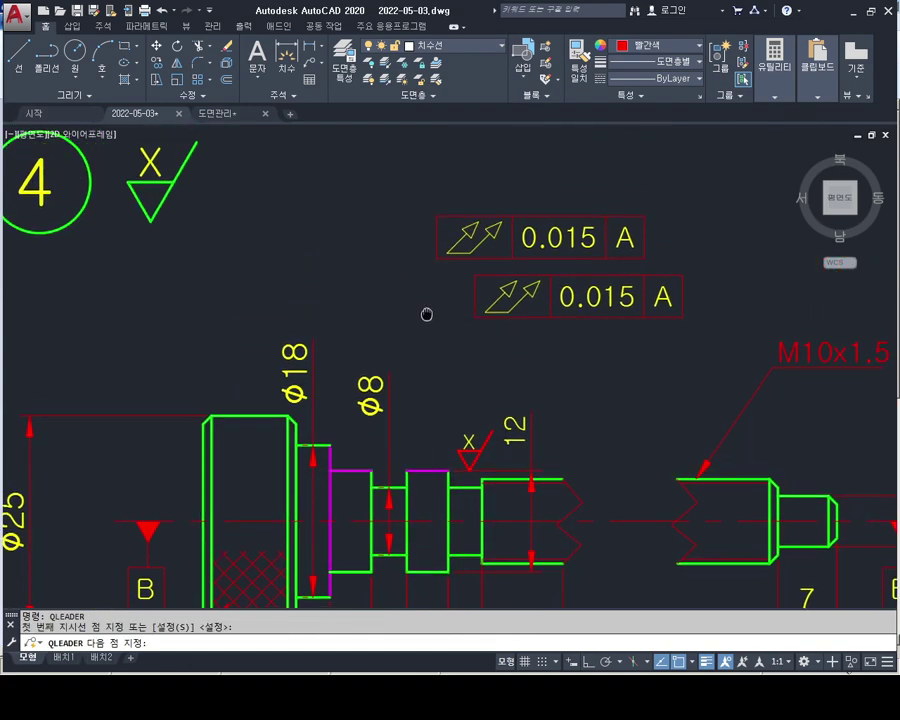
key("F9")
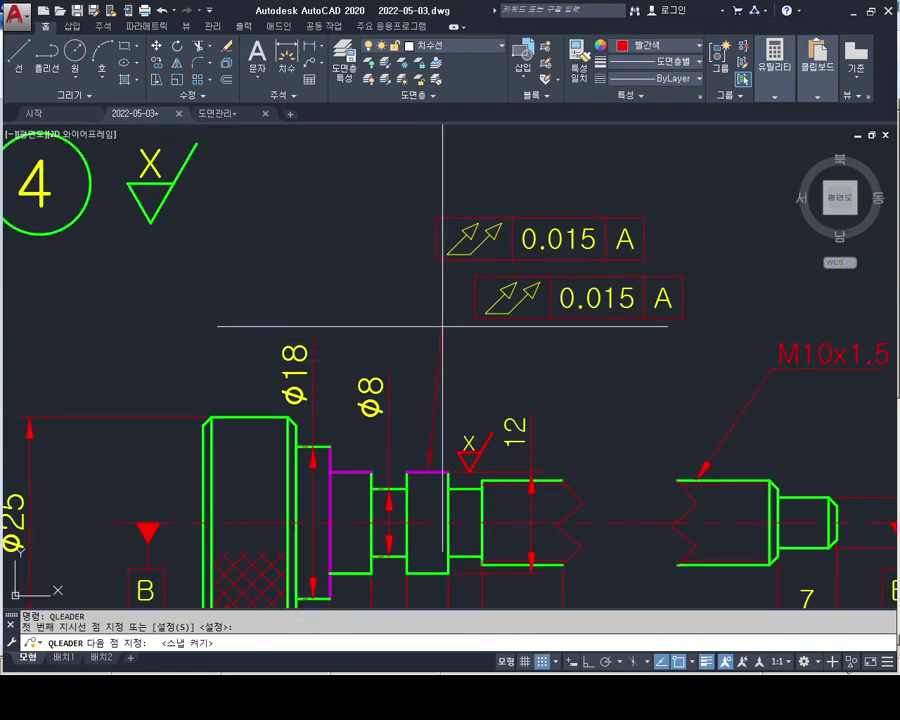
key("F9")
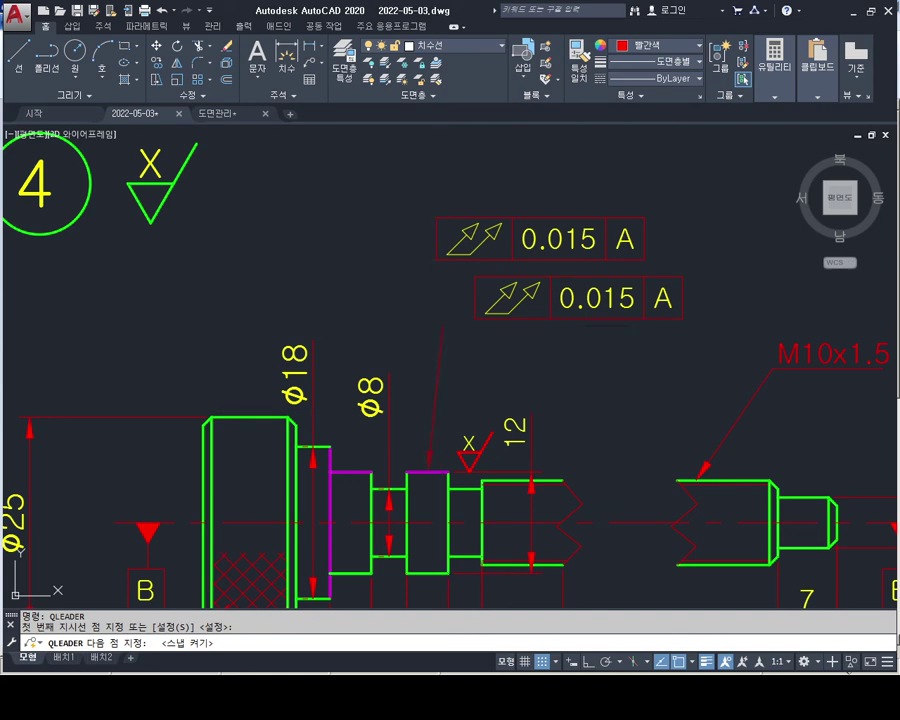
key("F8")
left_click(440, 296)
key("Escape")
key("Escape")
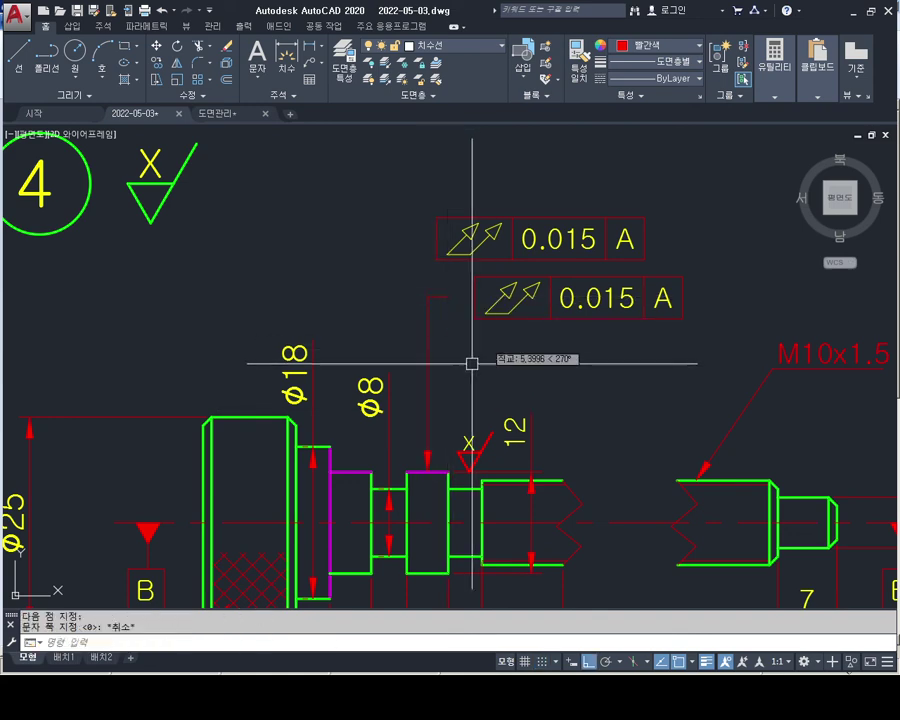
Copy the new leader onto the neighbouring shaft step.
type("co")
key("Return")
left_click(450, 299)
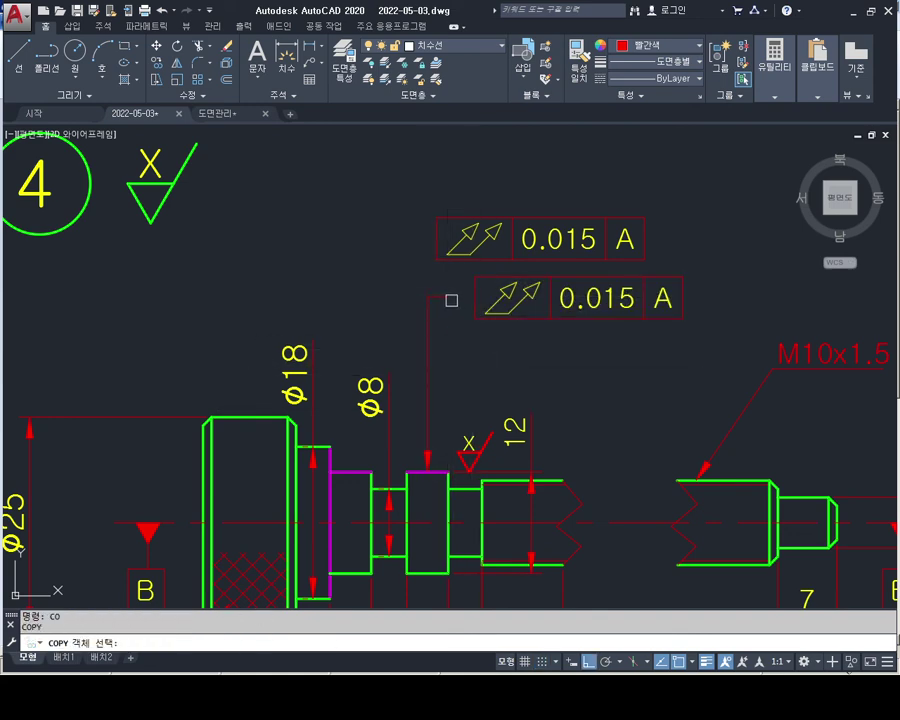
left_click(418, 370)
key("Return")
left_click(430, 471)
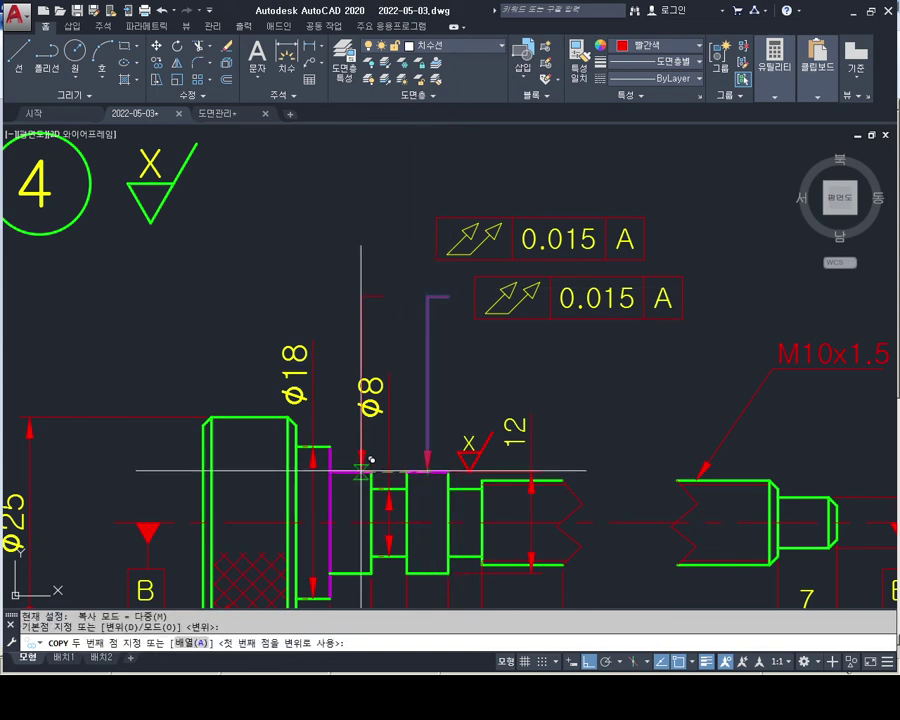
left_click(350, 471)
key("Escape")
Stretch the copied leader's top point higher, abandoning an unwanted arrow-end stretch.
middle_click_drag(456, 320, 436, 345)
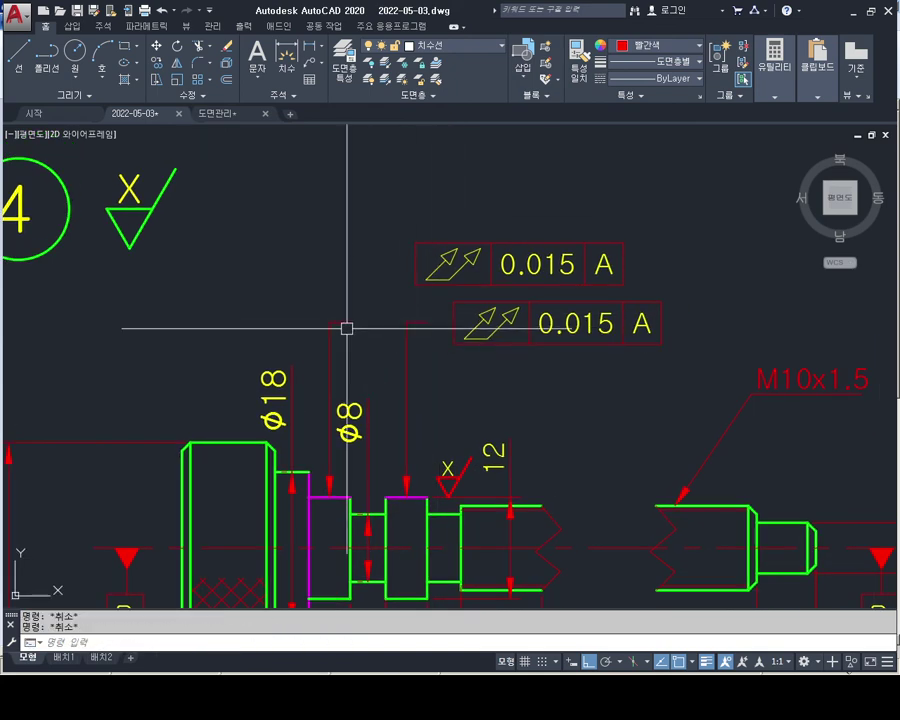
left_click(328, 330)
left_click(329, 321)
left_click(330, 260)
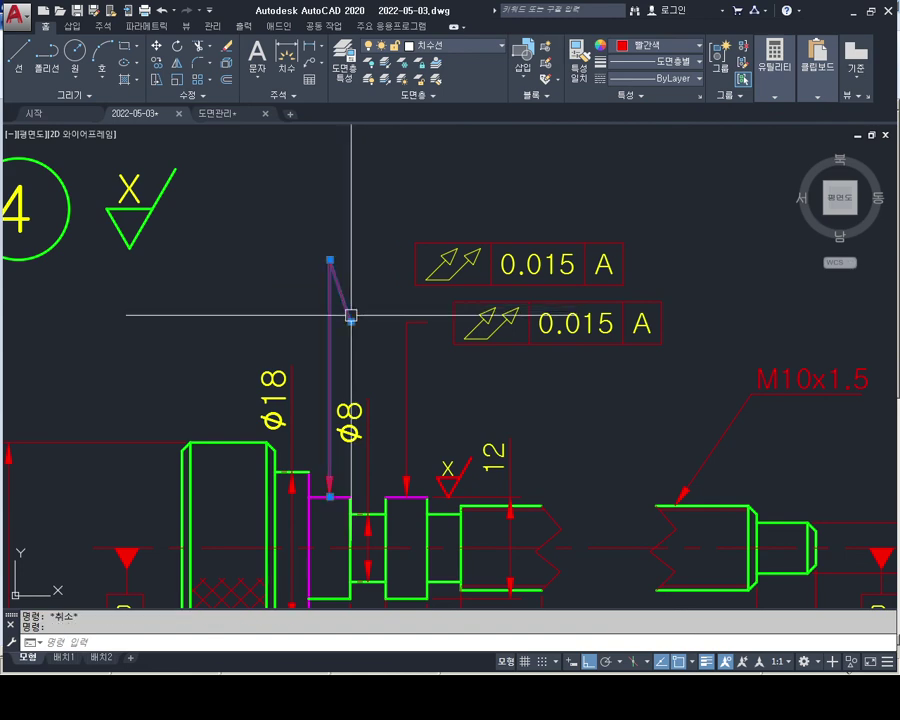
left_click(350, 320)
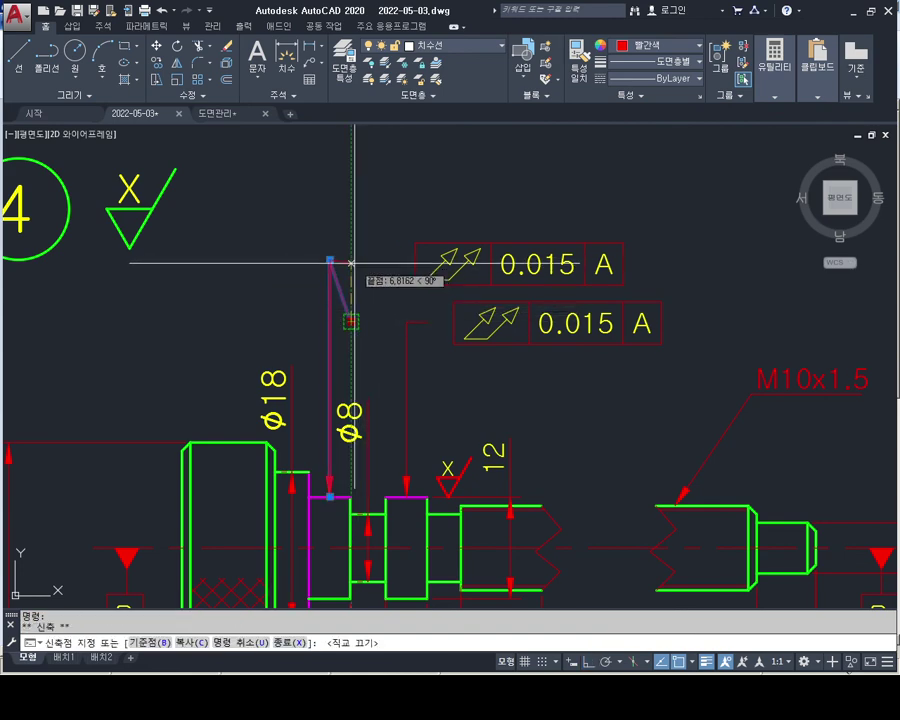
scroll(352, 260, "up", 5)
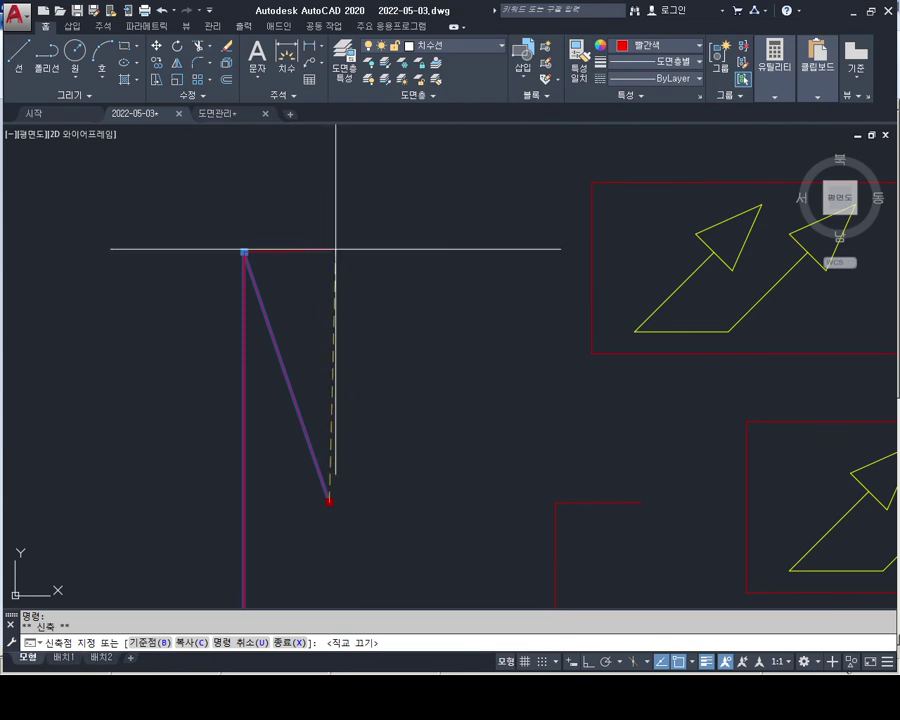
key("Escape")
key("Escape")
scroll(490, 260, "down", 2)
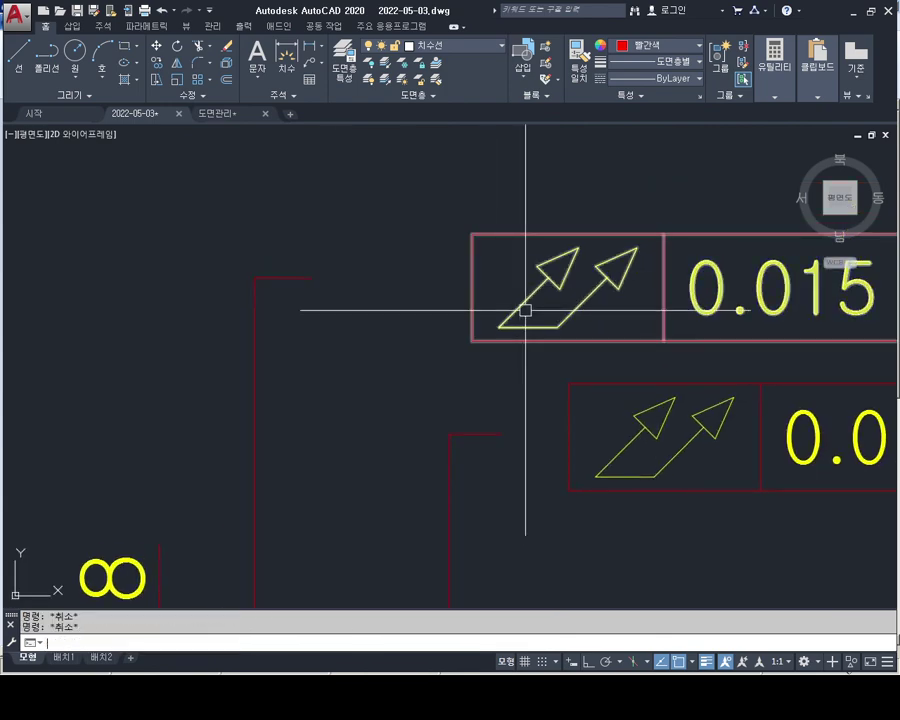
Move the upper runout frame by its left edge onto the left leader's top.
type("m")
key("space")
left_click(466, 287)
left_click(476, 319)
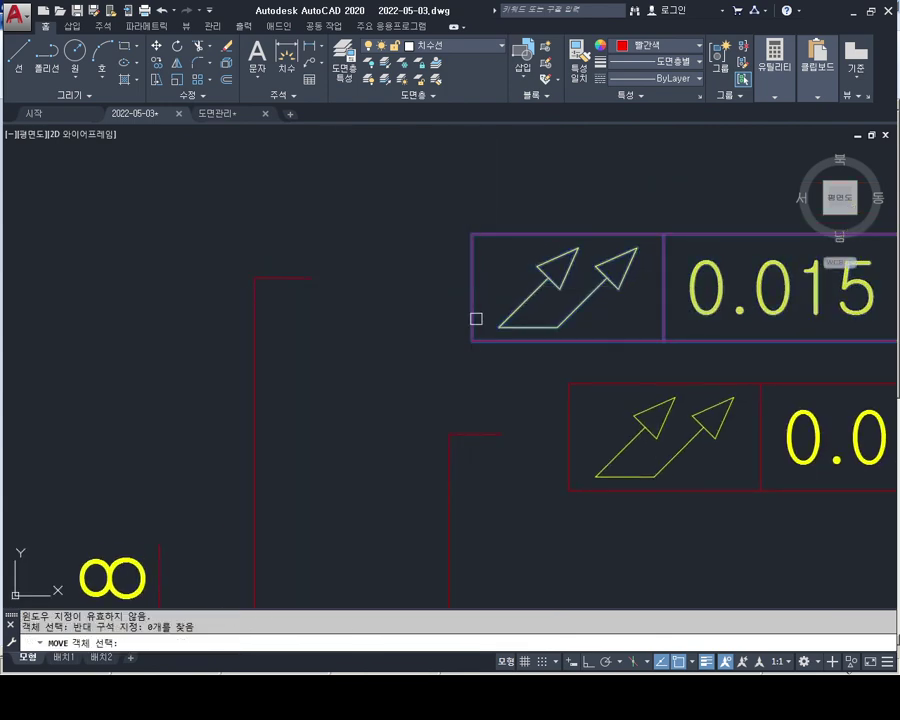
left_click(470, 286)
key("space")
left_click(468, 284)
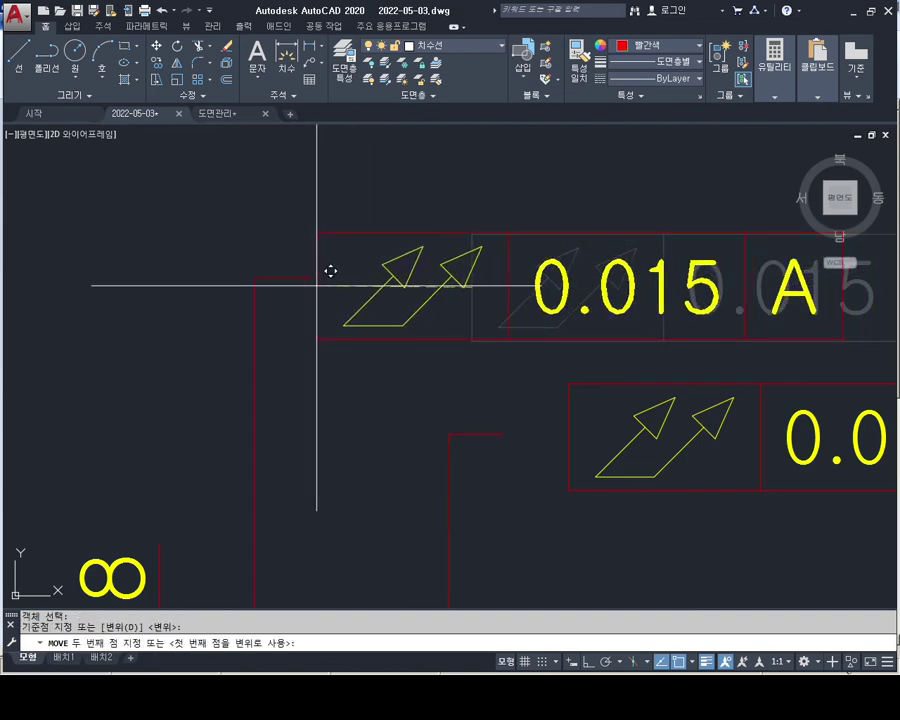
left_click(325, 263)
Move the lower runout frame by its left edge onto the right leader's top.
middle_click_drag(516, 336, 366, 296)
key("space")
left_click(424, 378)
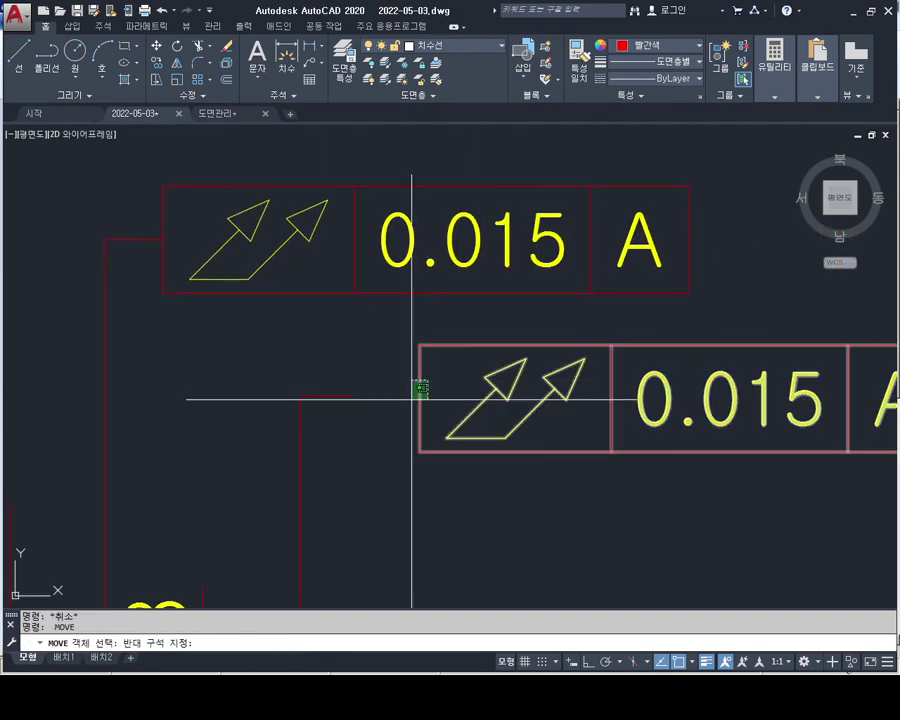
left_click(410, 394)
key("space")
left_click(418, 396)
left_click(352, 394)
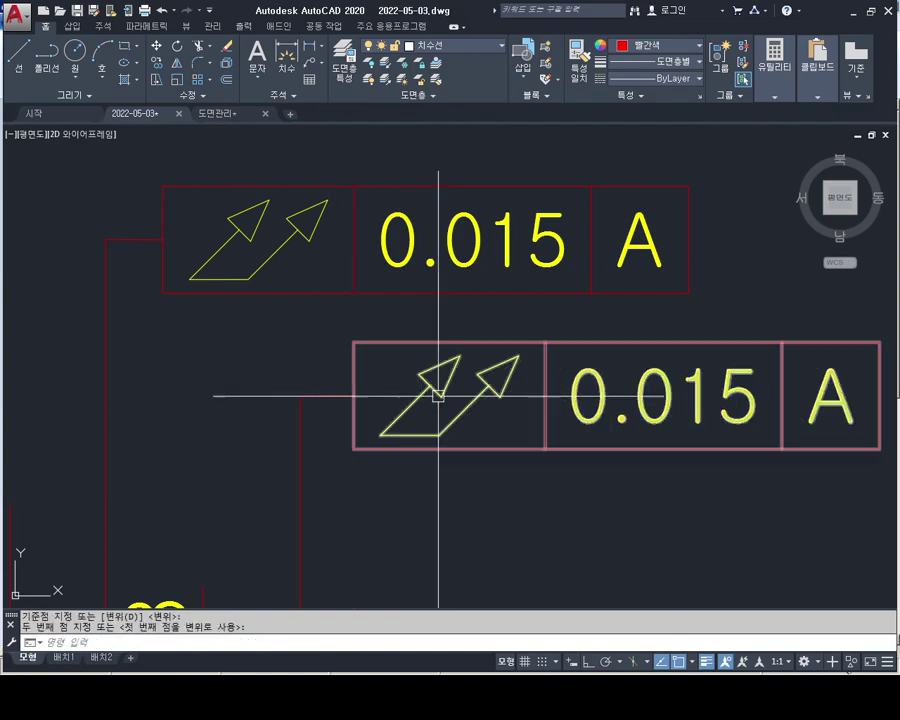
scroll(440, 385, "down", 4)
key("Escape")
key("Escape")
scroll(520, 371, "up", 2)
scroll(468, 428, "down", 1)
scroll(411, 302, "down", 1)
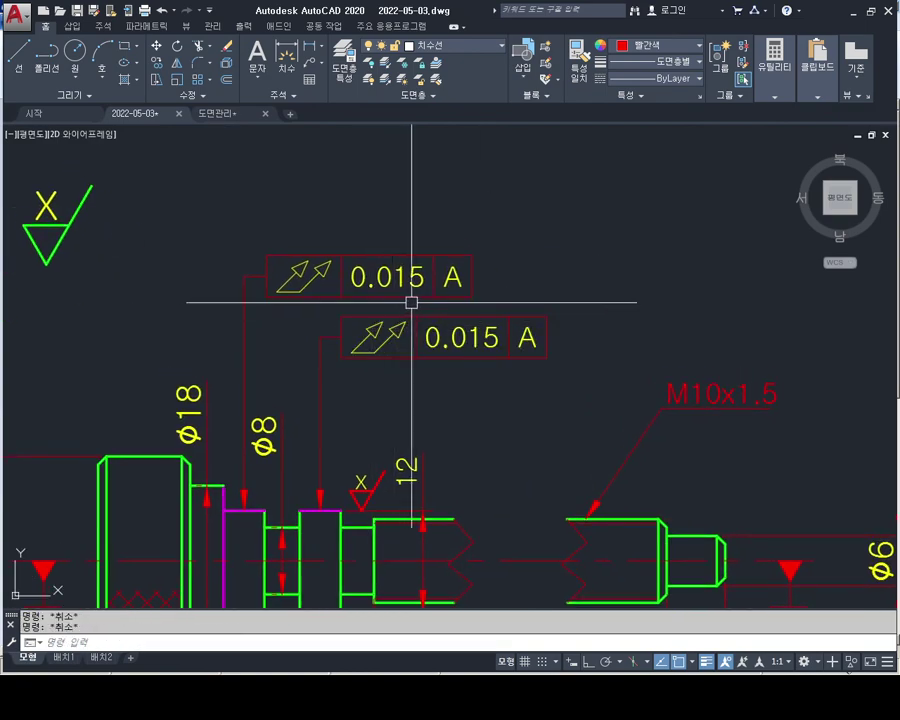
Turn on the diameter box before Tolerance 1 in each frame's Geometric Tolerance dialog.
double_click(345, 264)
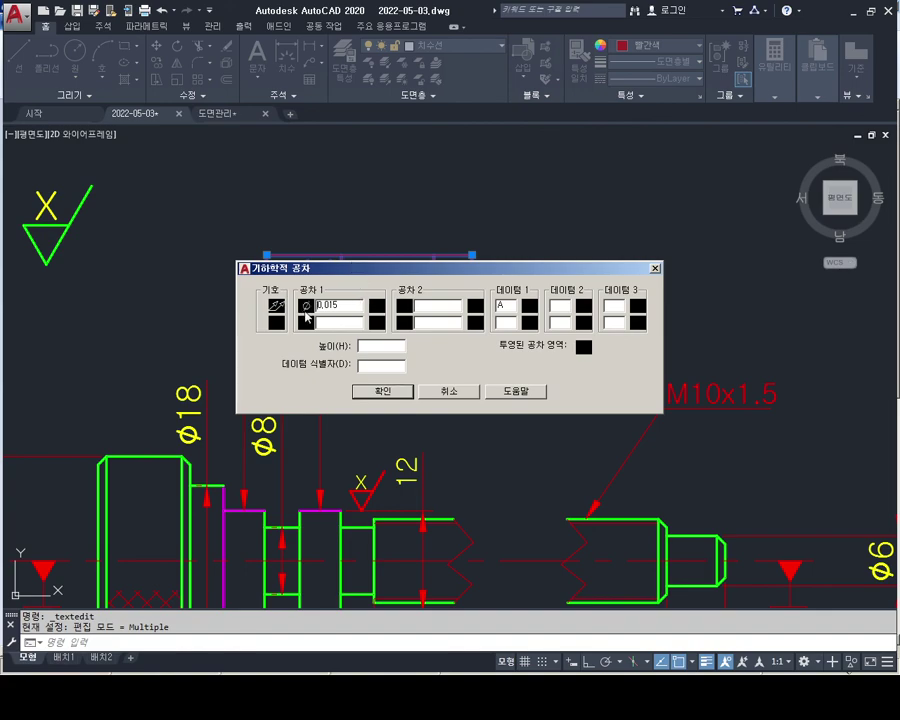
left_click(386, 399)
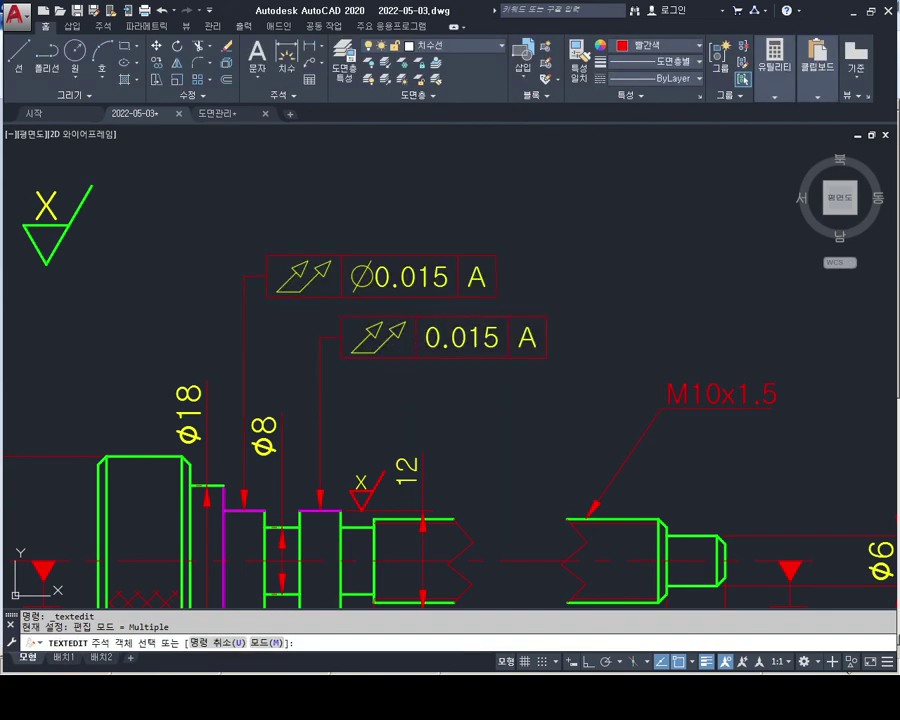
left_click(345, 337)
left_click(410, 391)
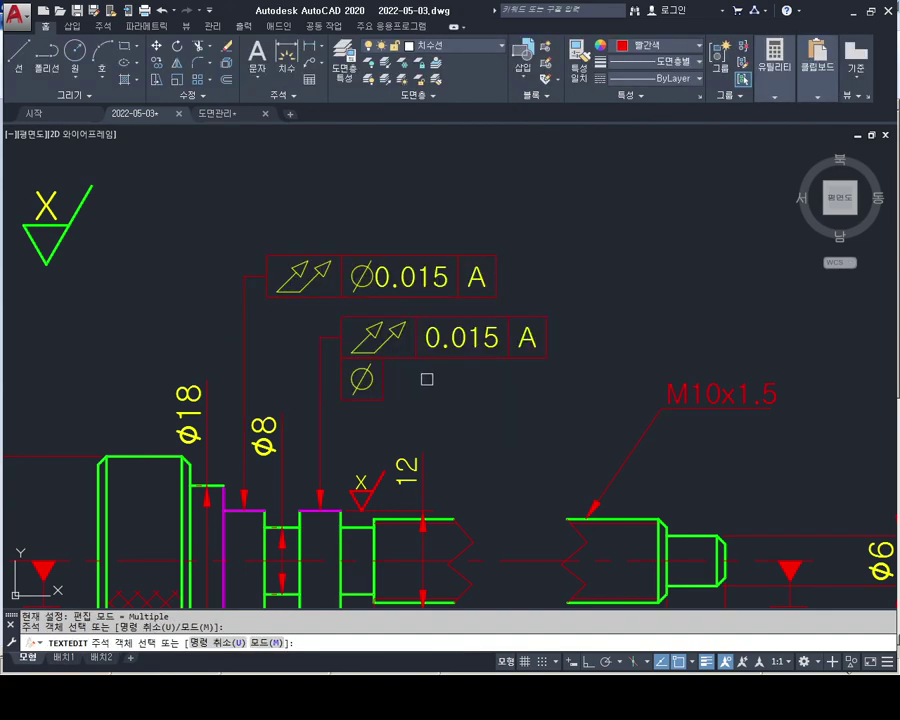
left_click(347, 343)
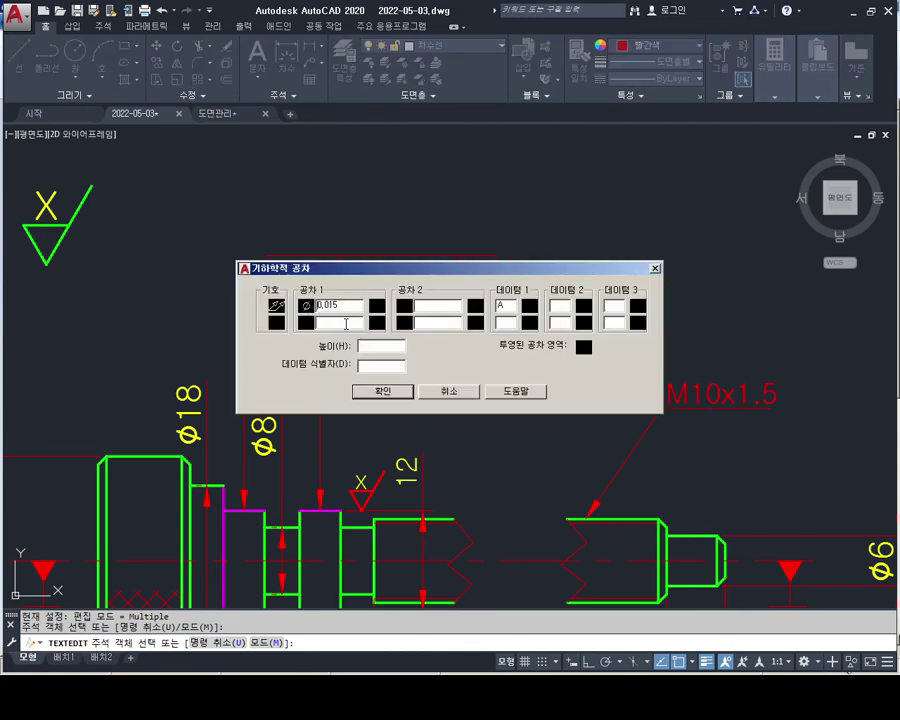
left_click(390, 392)
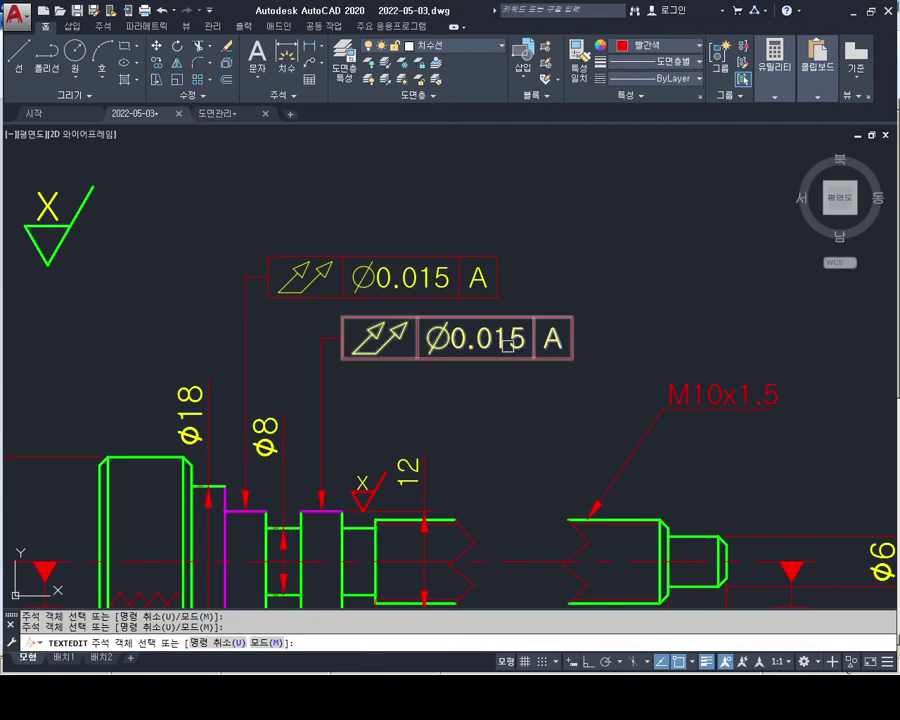
Zoom out and pan to view the shaft drawing alongside the neighbouring part drawings.
scroll(406, 370, "down", 2)
scroll(424, 468, "up", 1)
scroll(406, 410, "down", 1)
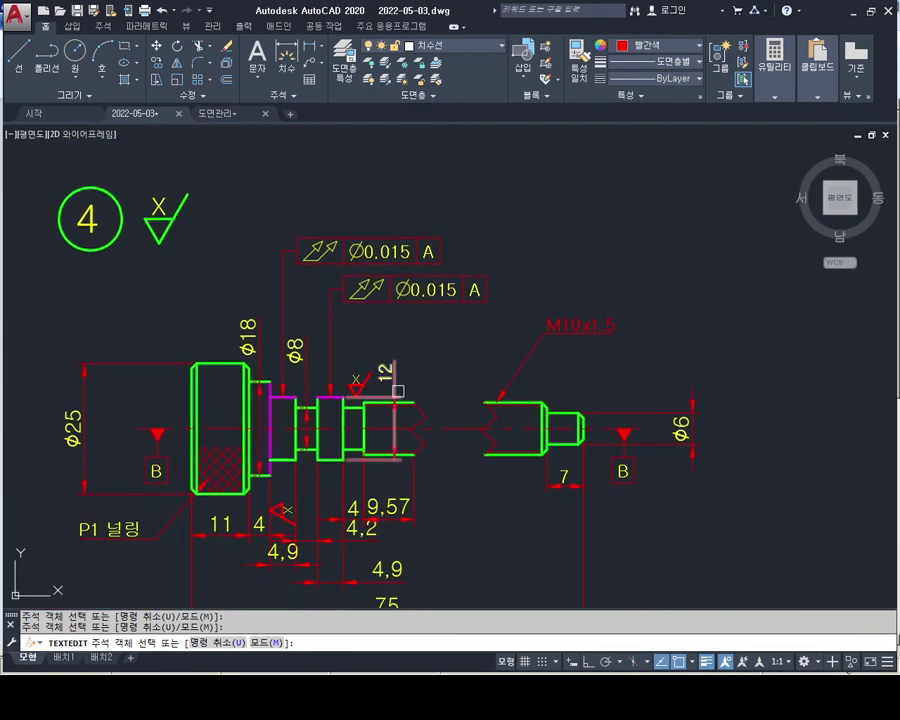
scroll(414, 390, "up", 1)
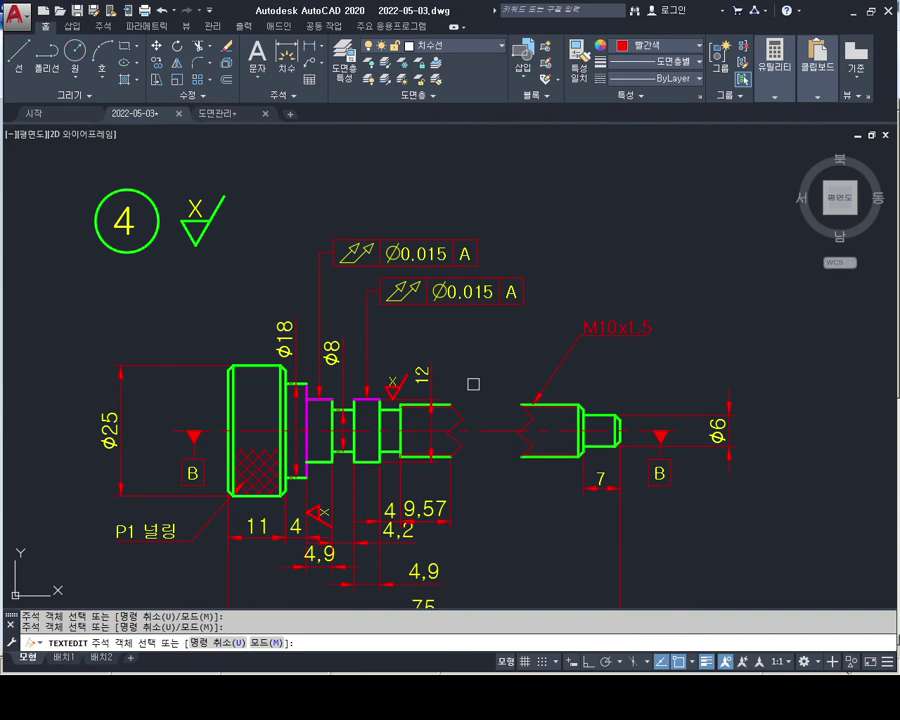
scroll(490, 380, "down", 1)
scroll(495, 367, "up", 1)
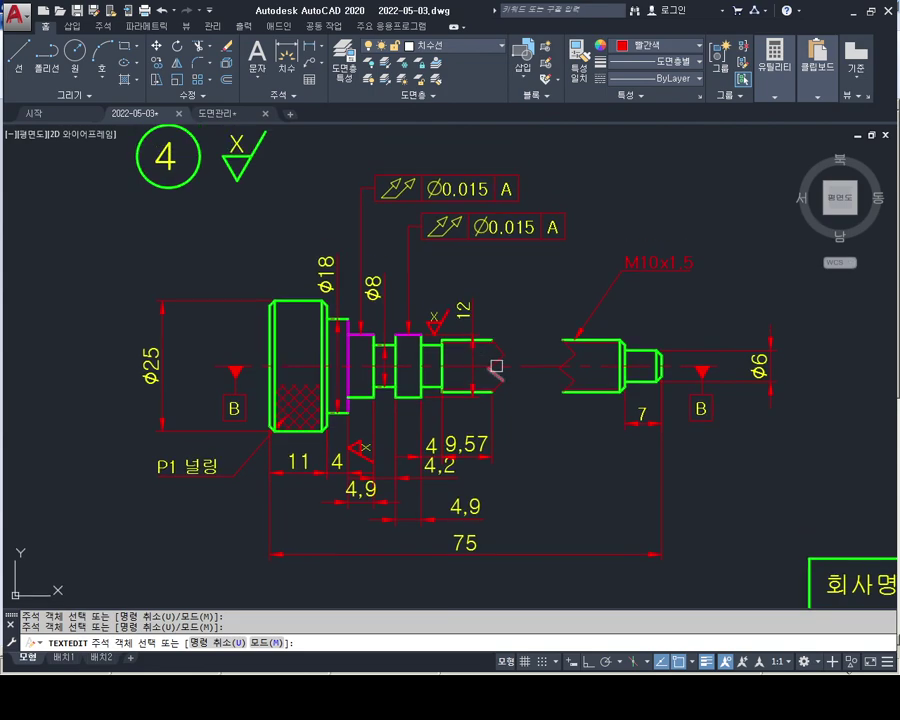
middle_click_drag(498, 366, 546, 401)
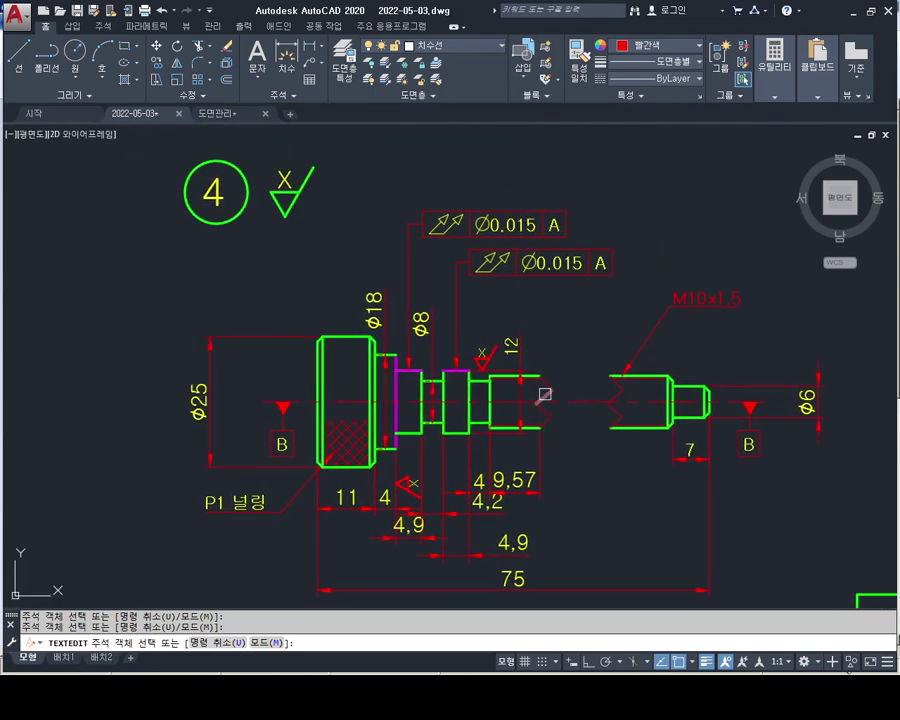
scroll(544, 395, "down", 2)
scroll(544, 395, "down", 1)
mouse_move(466, 347)
middle_mouse_down()
mouse_move(466, 391)
mouse_move(490, 467)
mouse_move(492, 534)
mouse_move(468, 420)
mouse_move(601, 463)
mouse_move(509, 465)
middle_mouse_up()
scroll(485, 433, "up", 2)
mouse_move(455, 495)
middle_mouse_down()
mouse_move(469, 461)
mouse_move(492, 440)
mouse_move(512, 442)
middle_mouse_up()
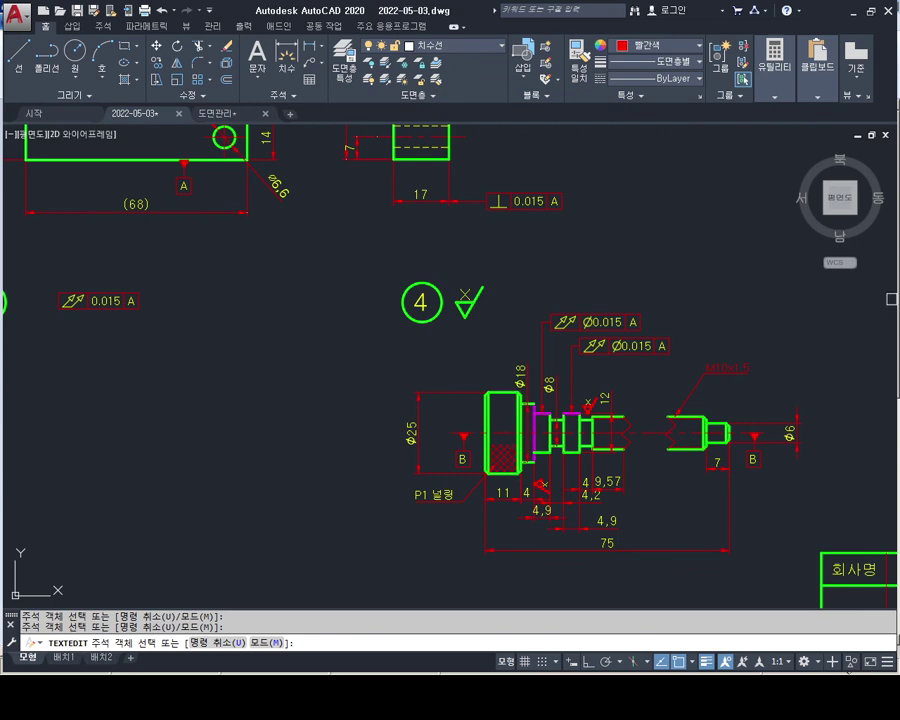